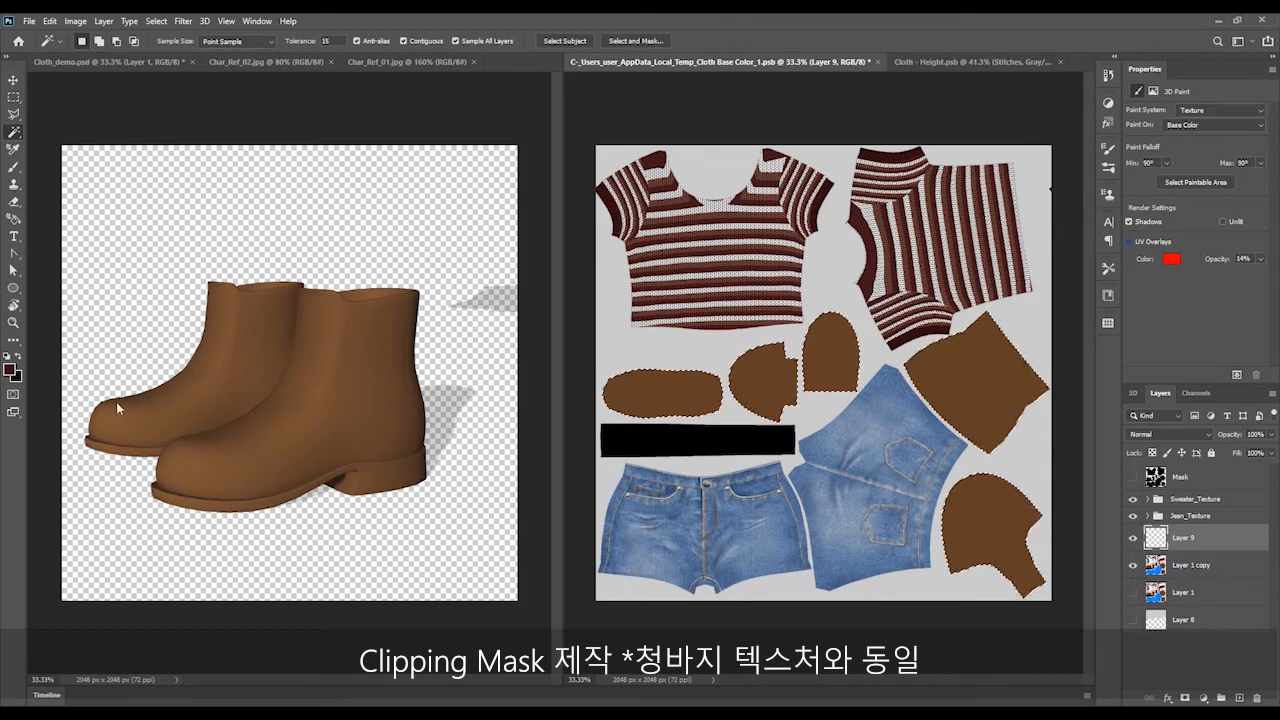
Fill the selected shoe UV shapes on Layer 9 with black and deselect them
left_click(6, 356)
key("alt+BackSpace")
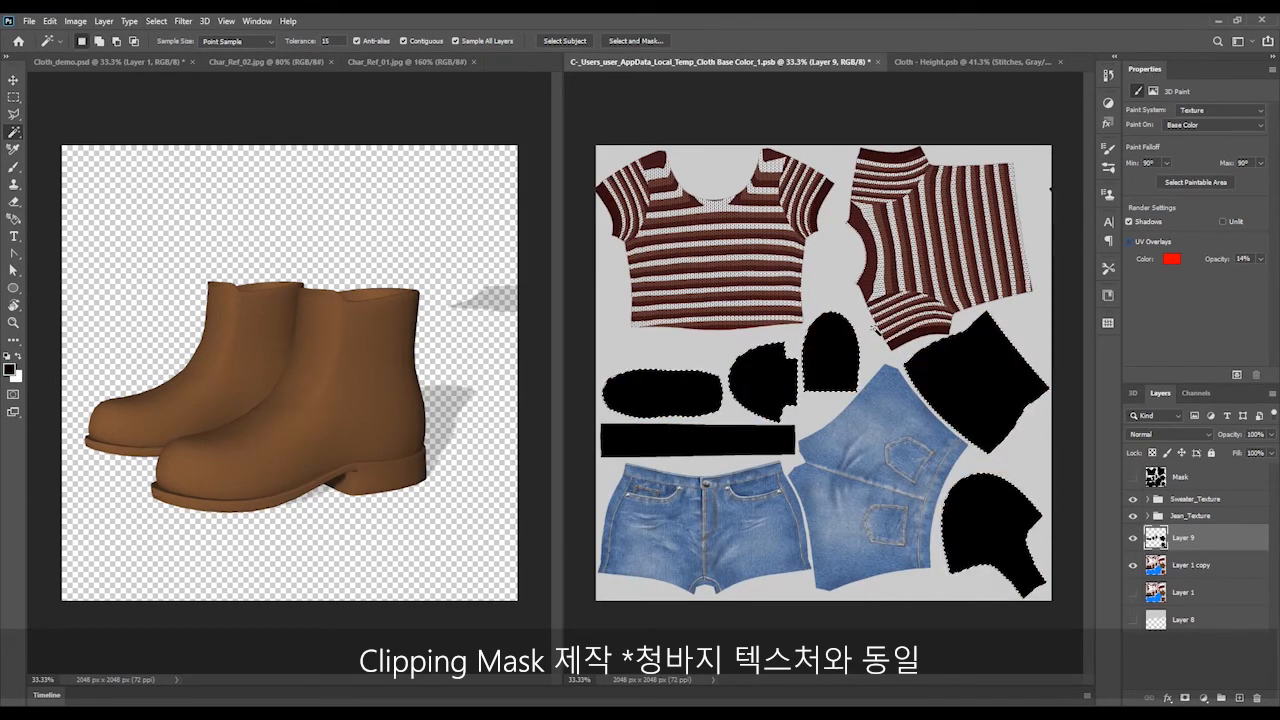
key("ctrl+d")
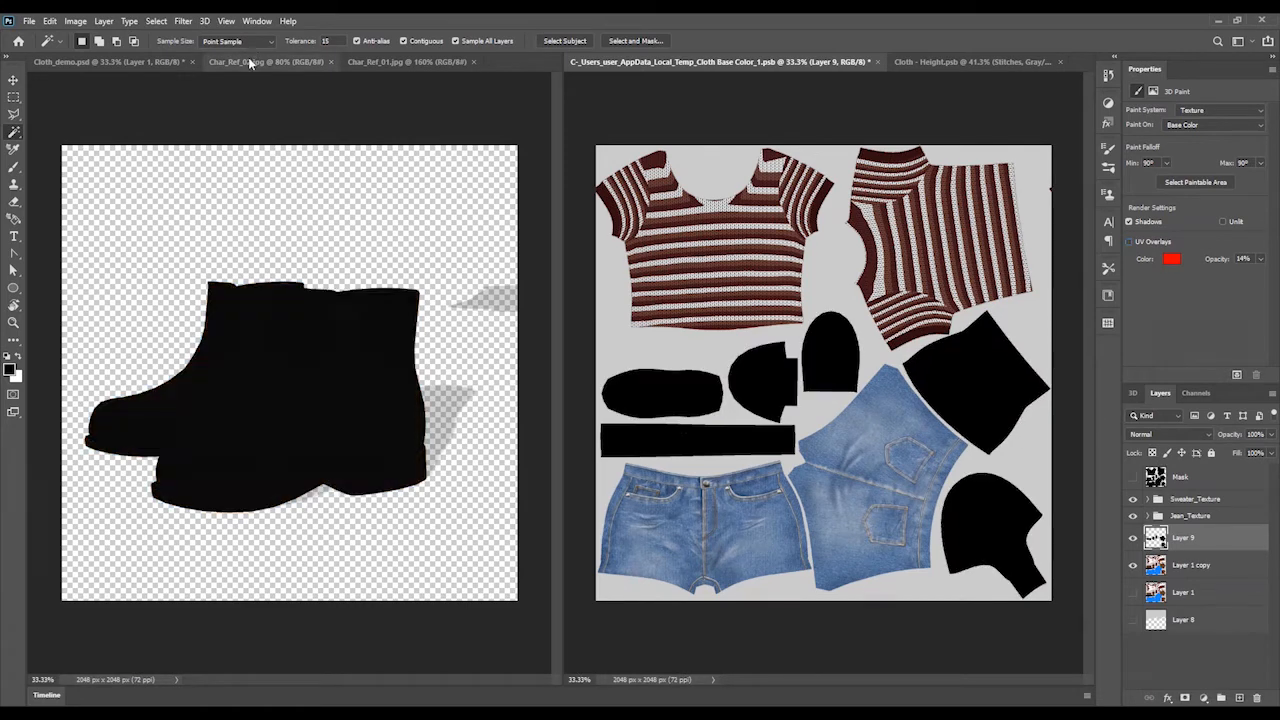
Examine the Char_Ref_02 and Char_Ref_01 boot references, and switch to the browser to compare brown leather shoe images
left_click(250, 61)
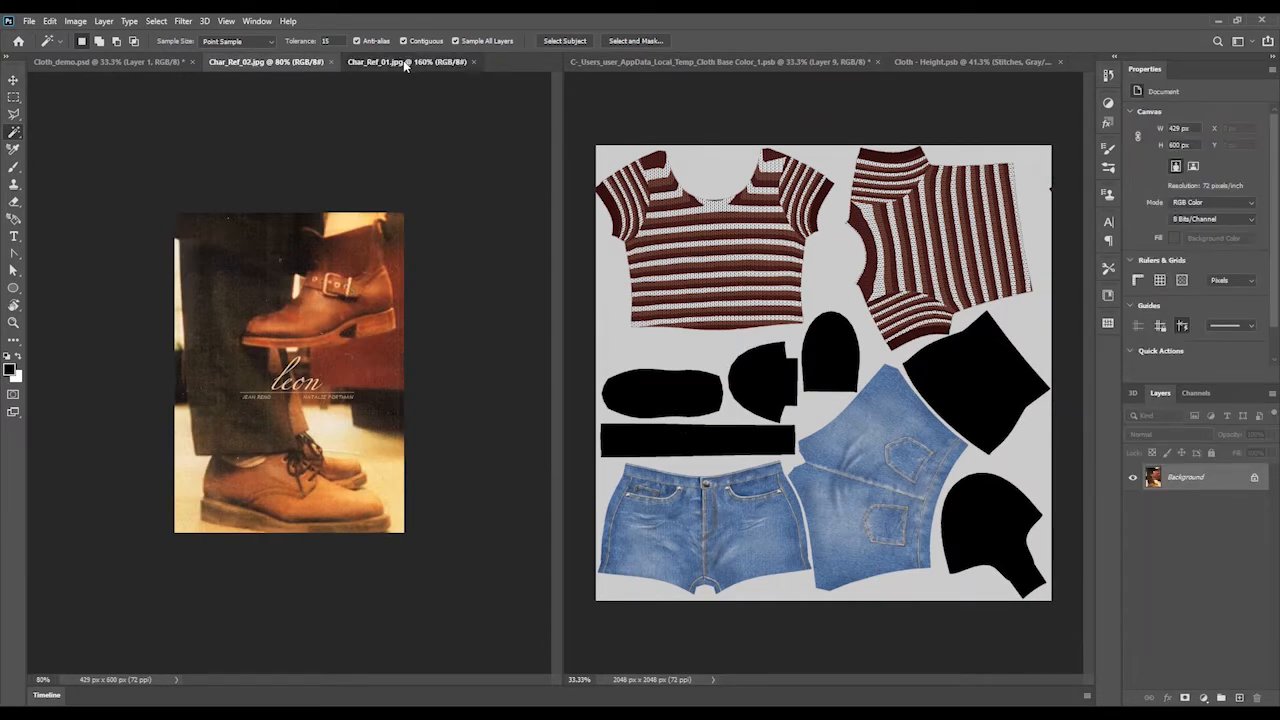
left_click(403, 61)
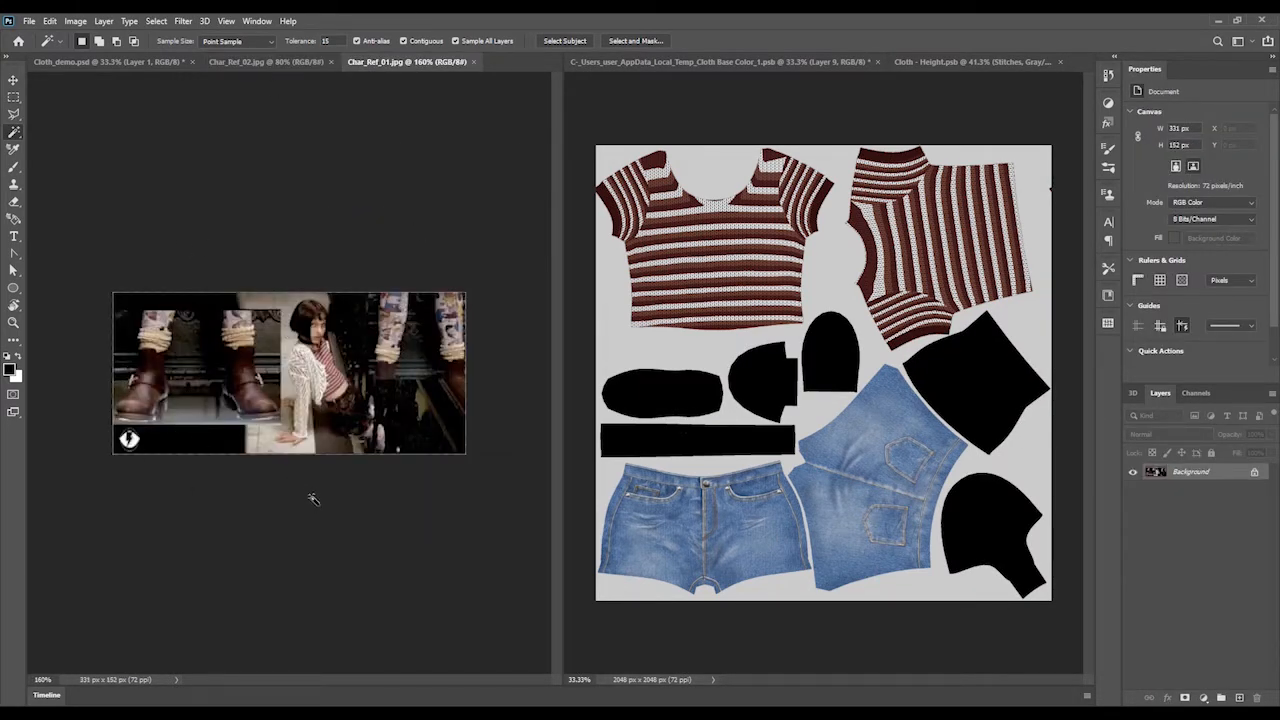
key("alt+Tab")
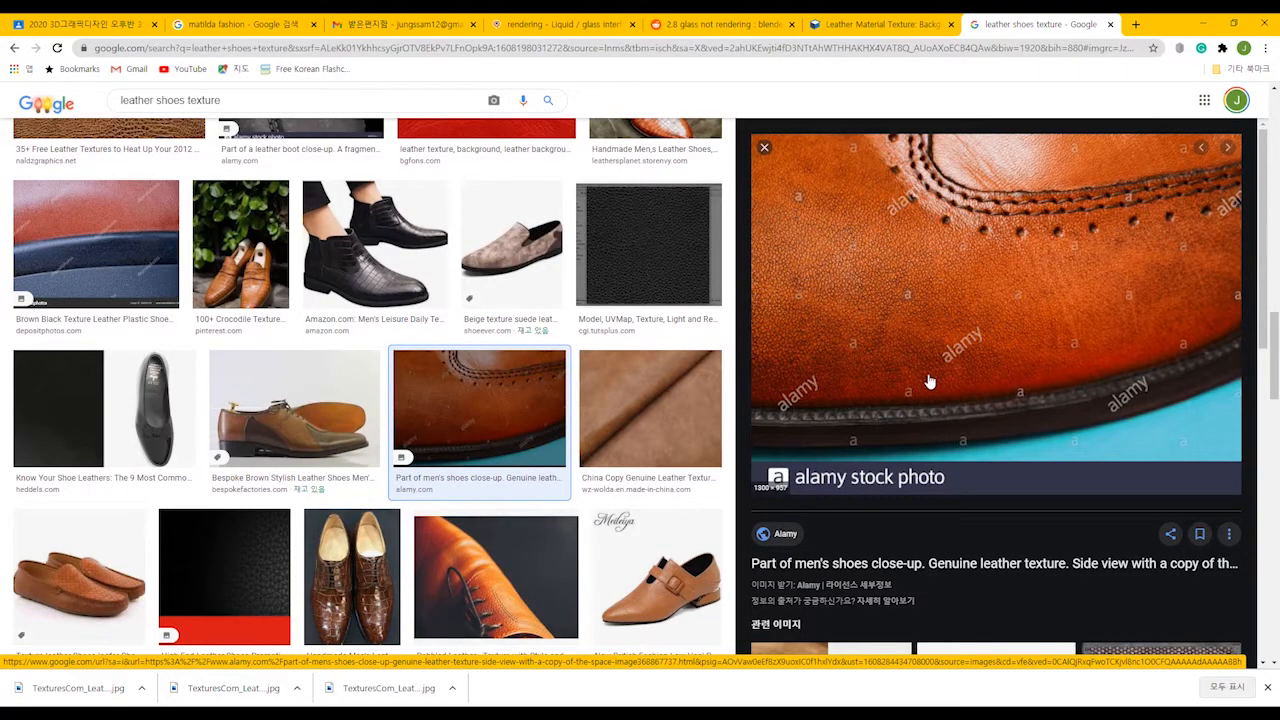
key("Left")
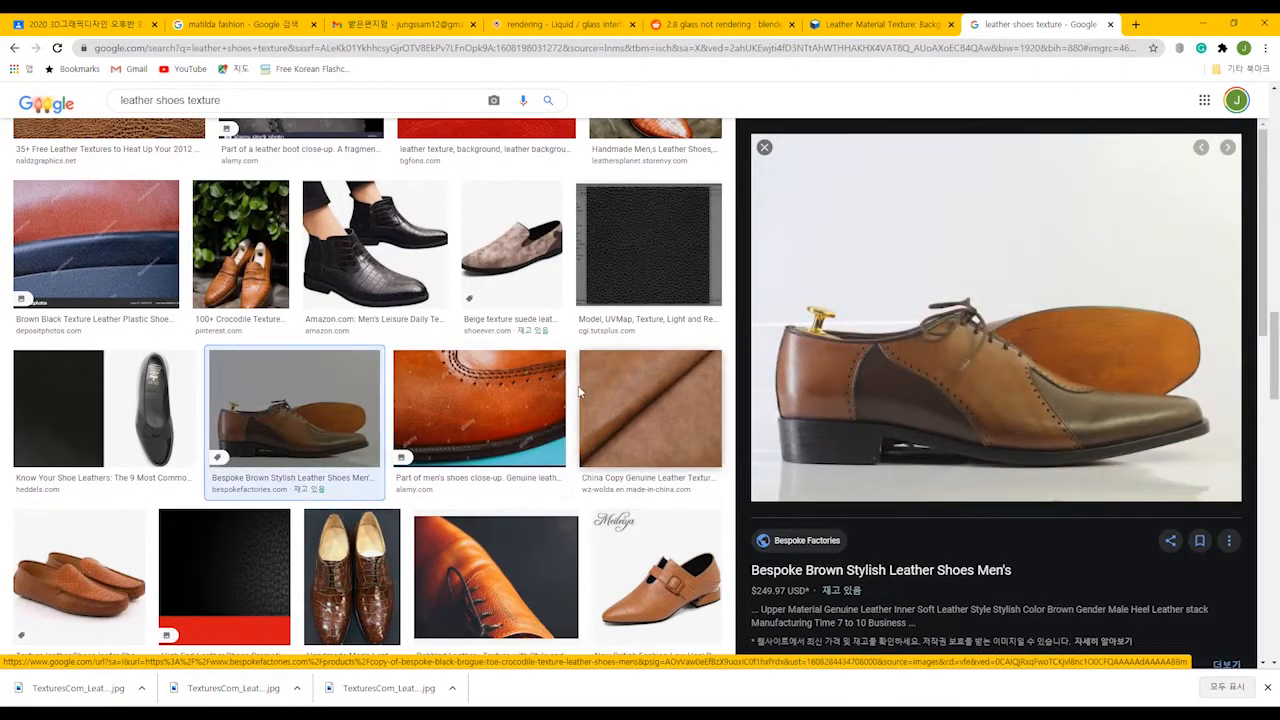
scroll(600, 300, "up", 5)
left_click(634, 265)
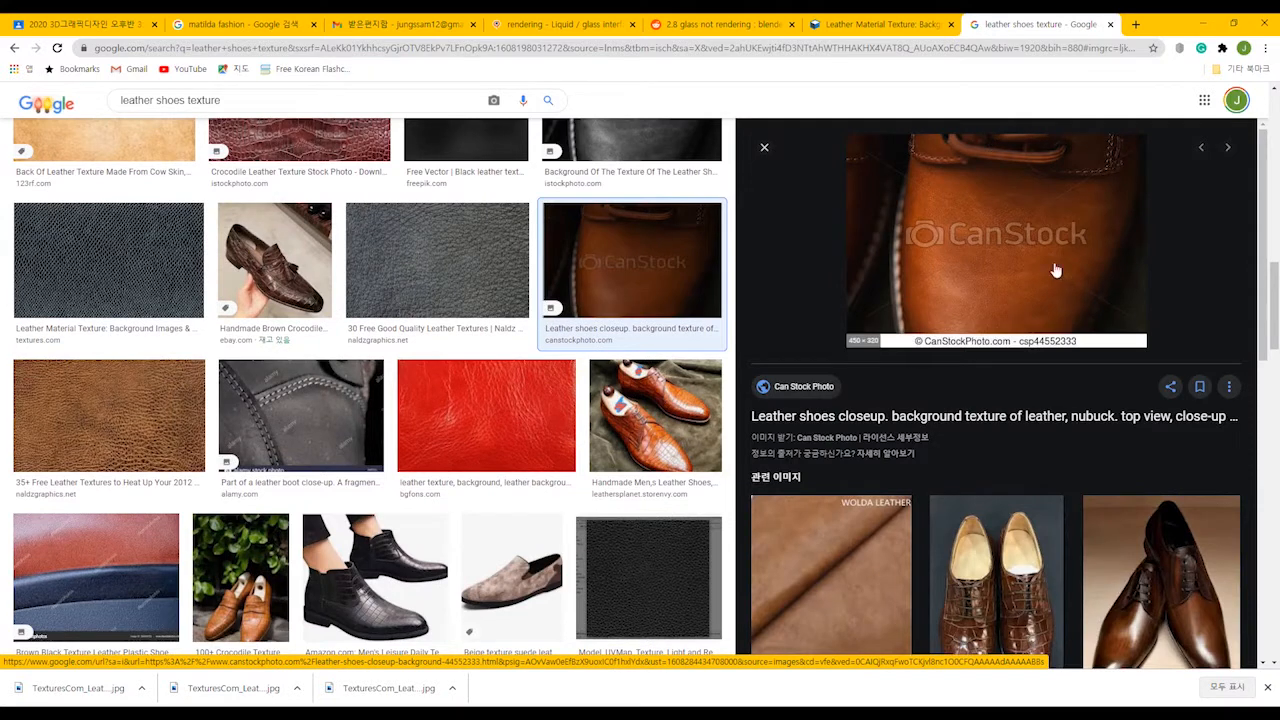
From the Leather Material category on textures.com, download the small 1024x1024 seamless image of Leather0113
mouse_move(507, 714)
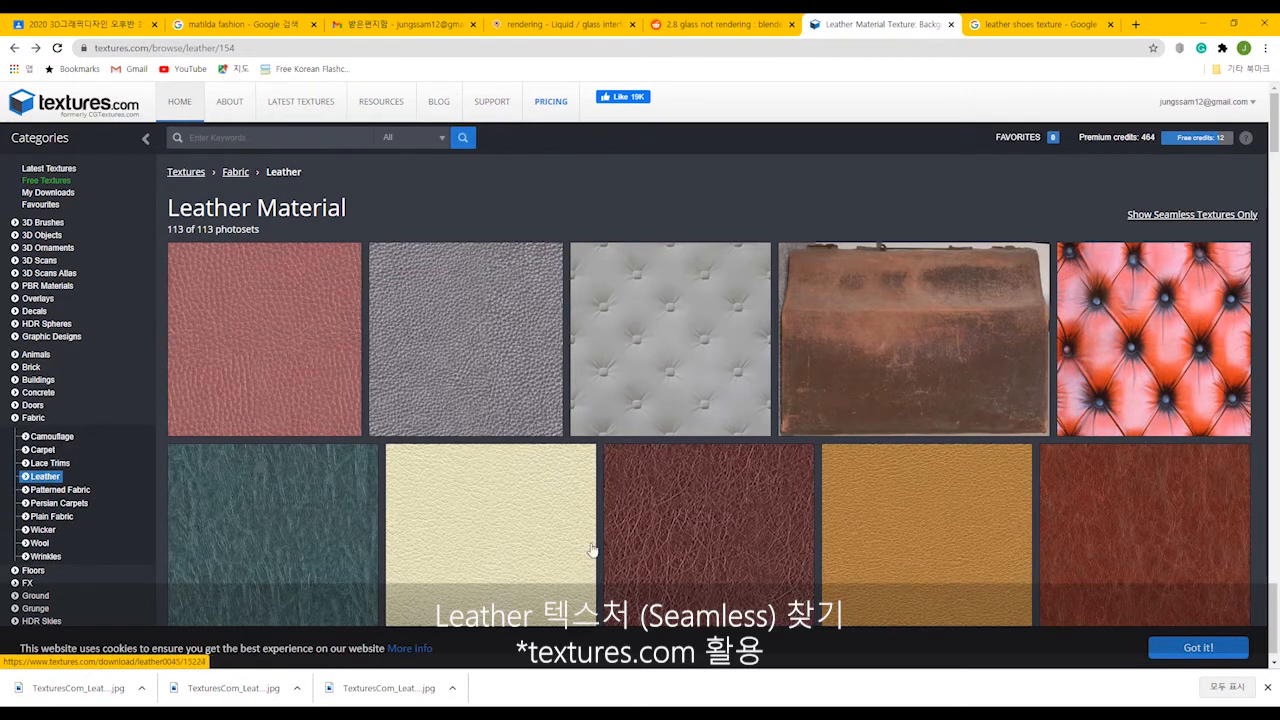
scroll(617, 480, "down", 1)
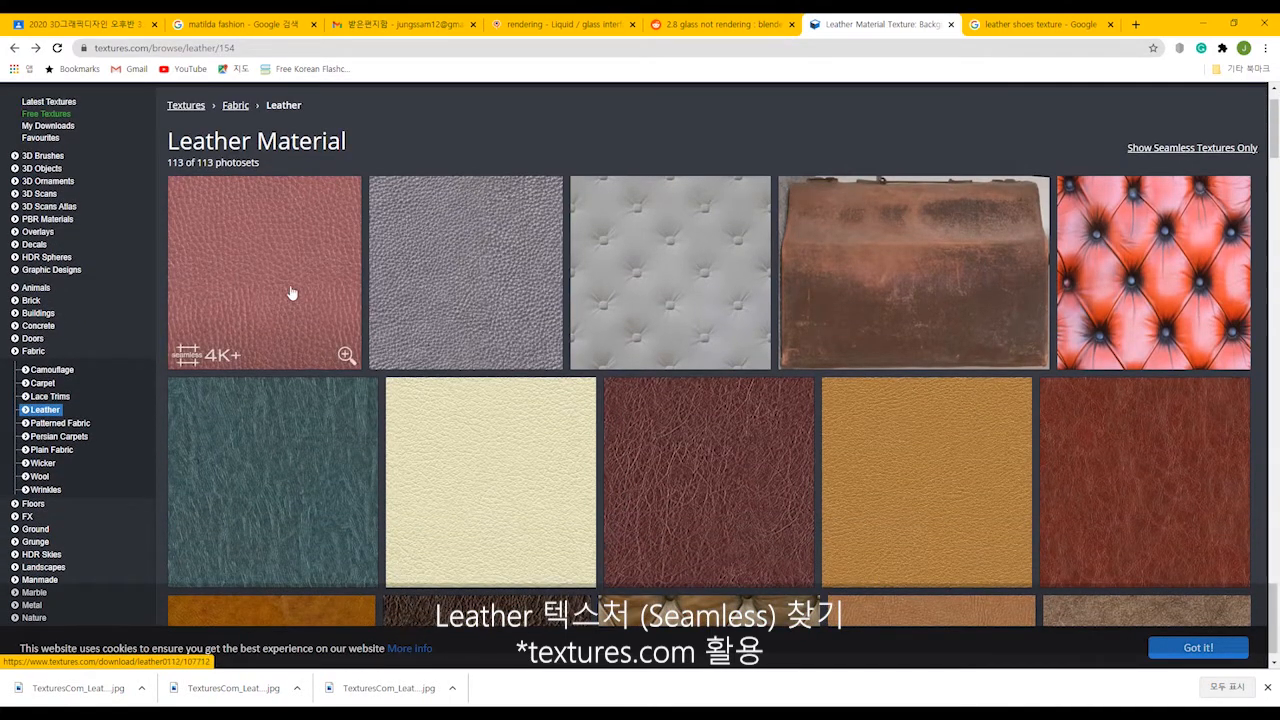
left_click(573, 544)
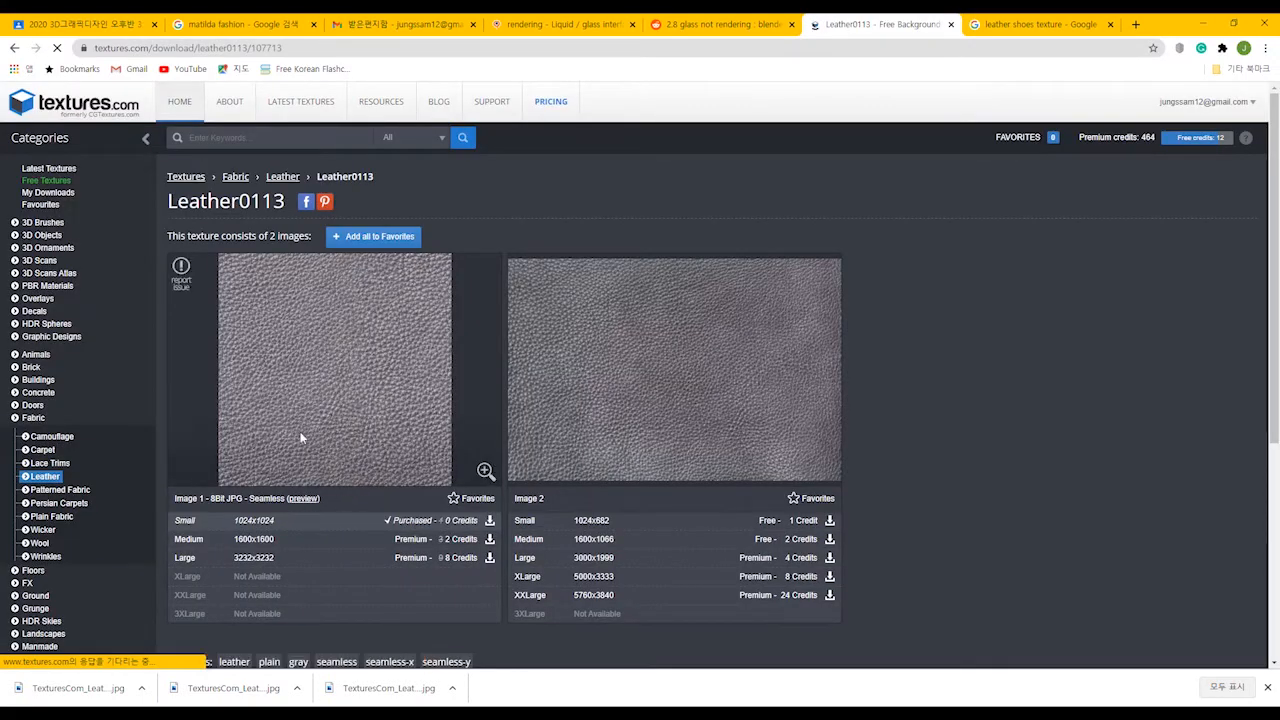
left_click(489, 523)
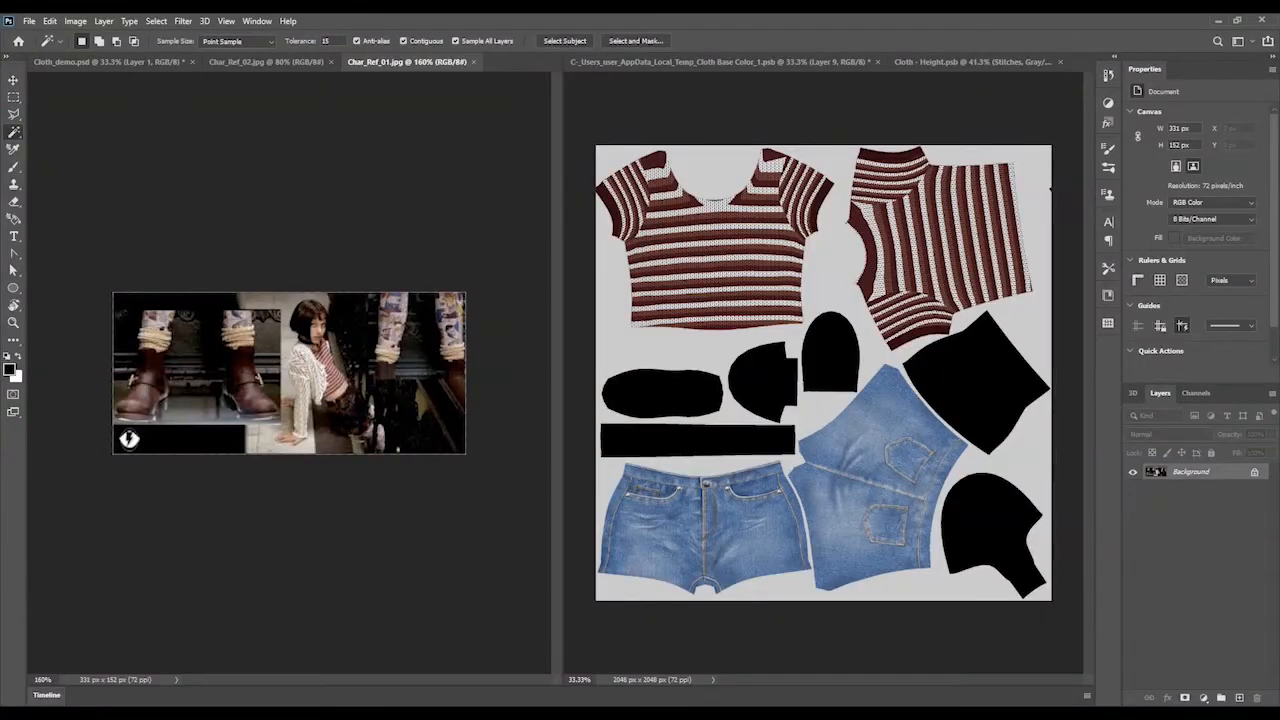
Open TexturesCom_Leather0113_2_seamless_S.jpg in Photoshop and define it as a pattern named Leather_1
mouse_move(565, 706)
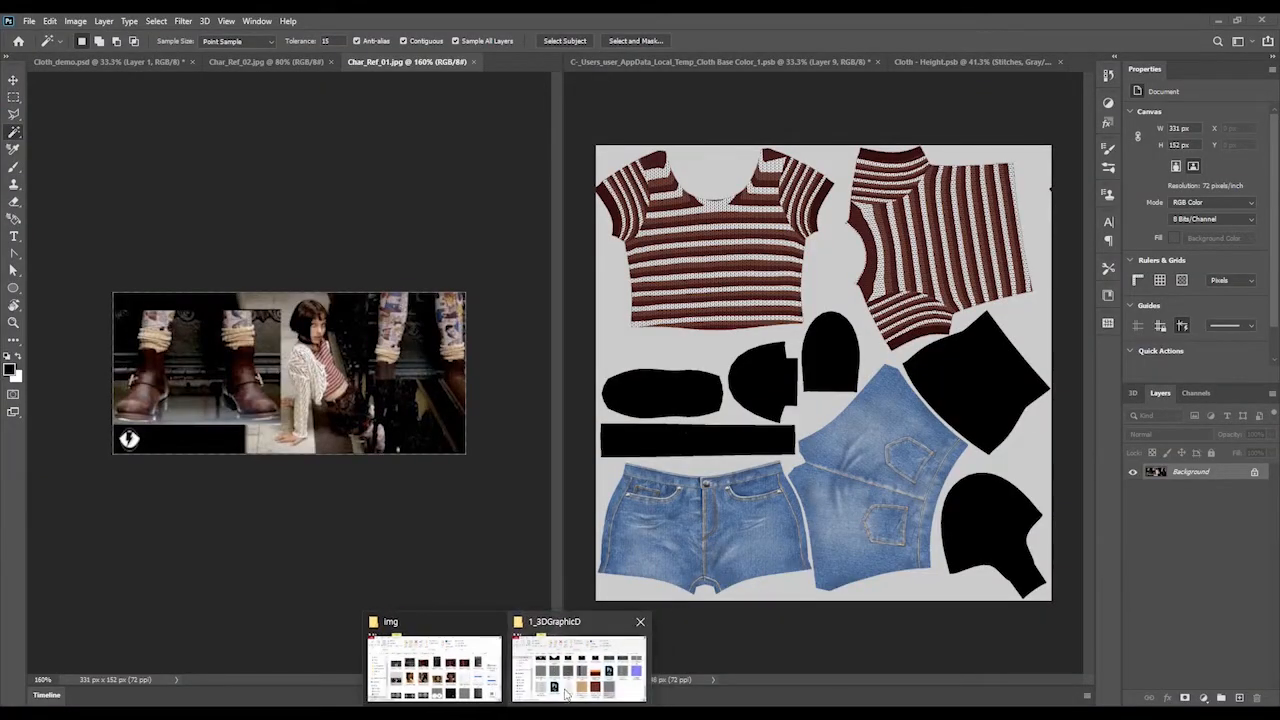
left_click_drag(1040, 717, 1000, 357)
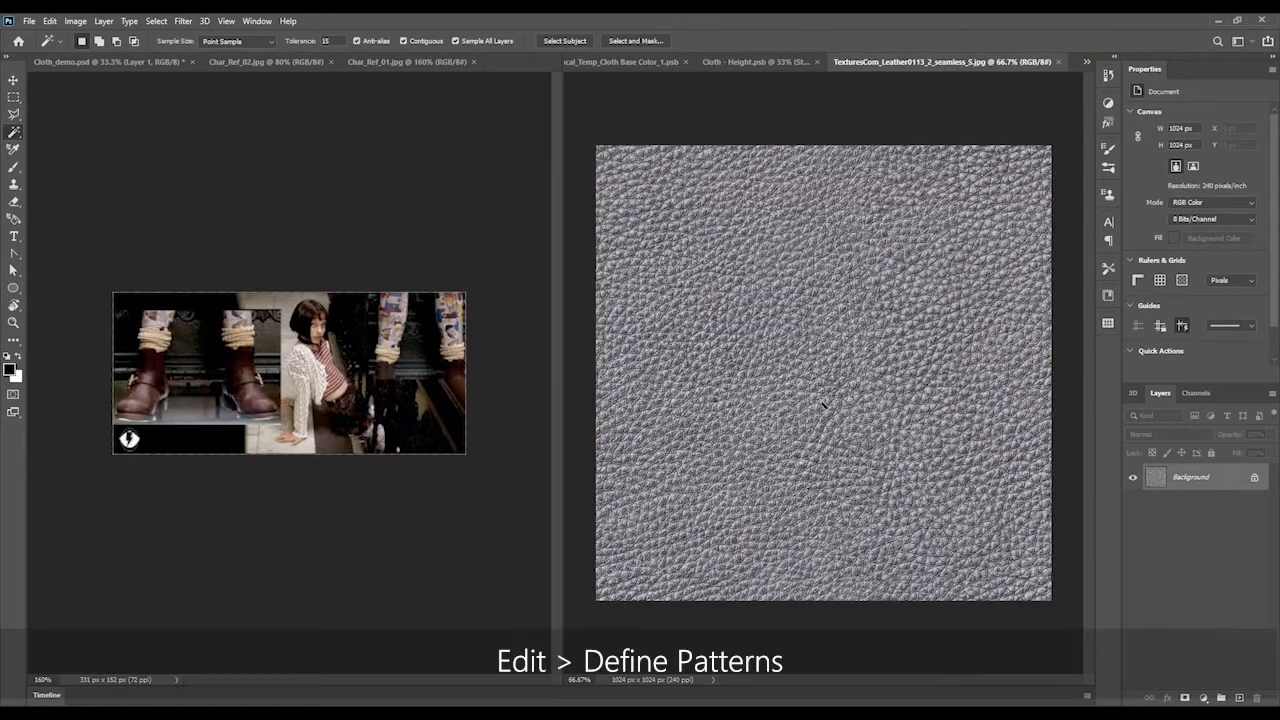
left_click(50, 21)
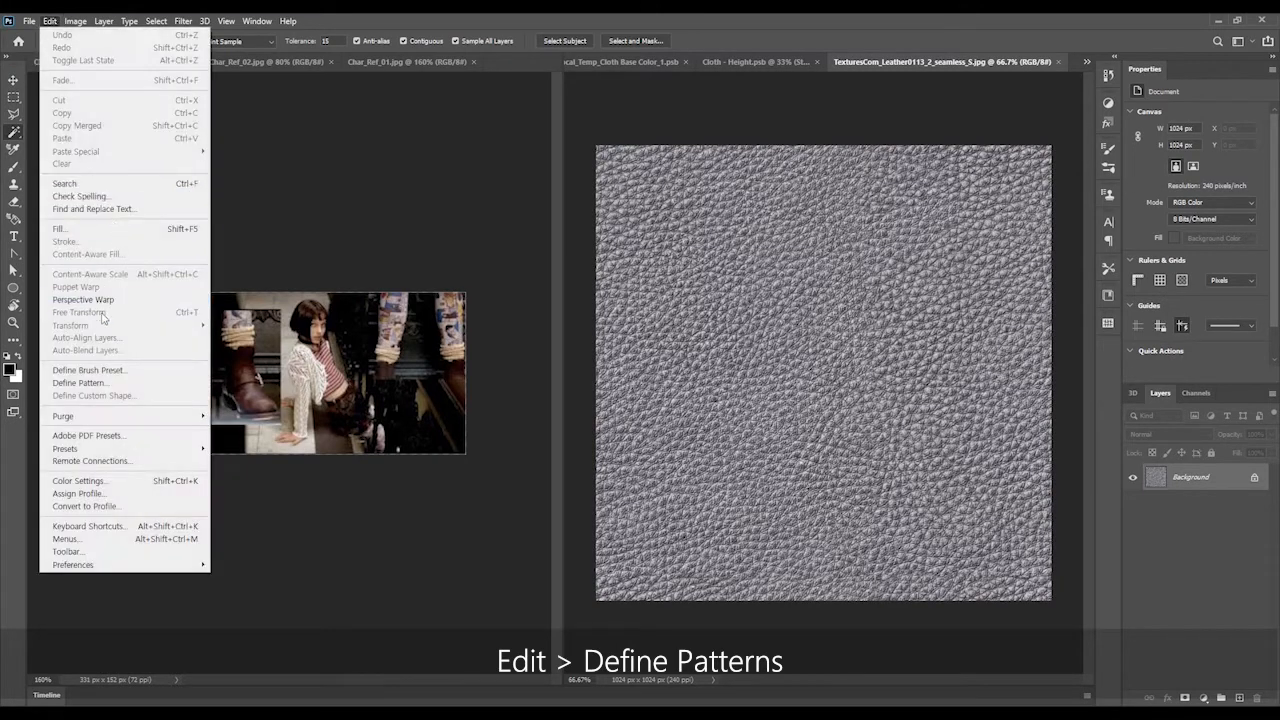
left_click(103, 382)
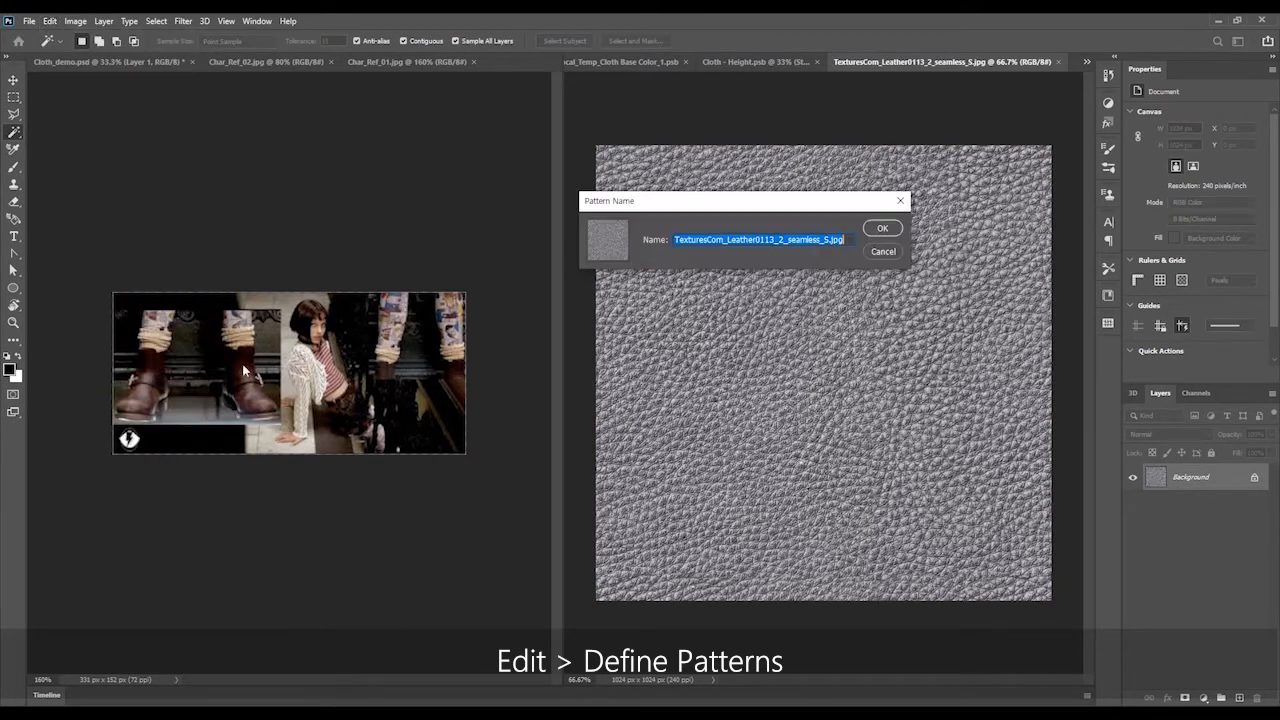
type("Leather_1")
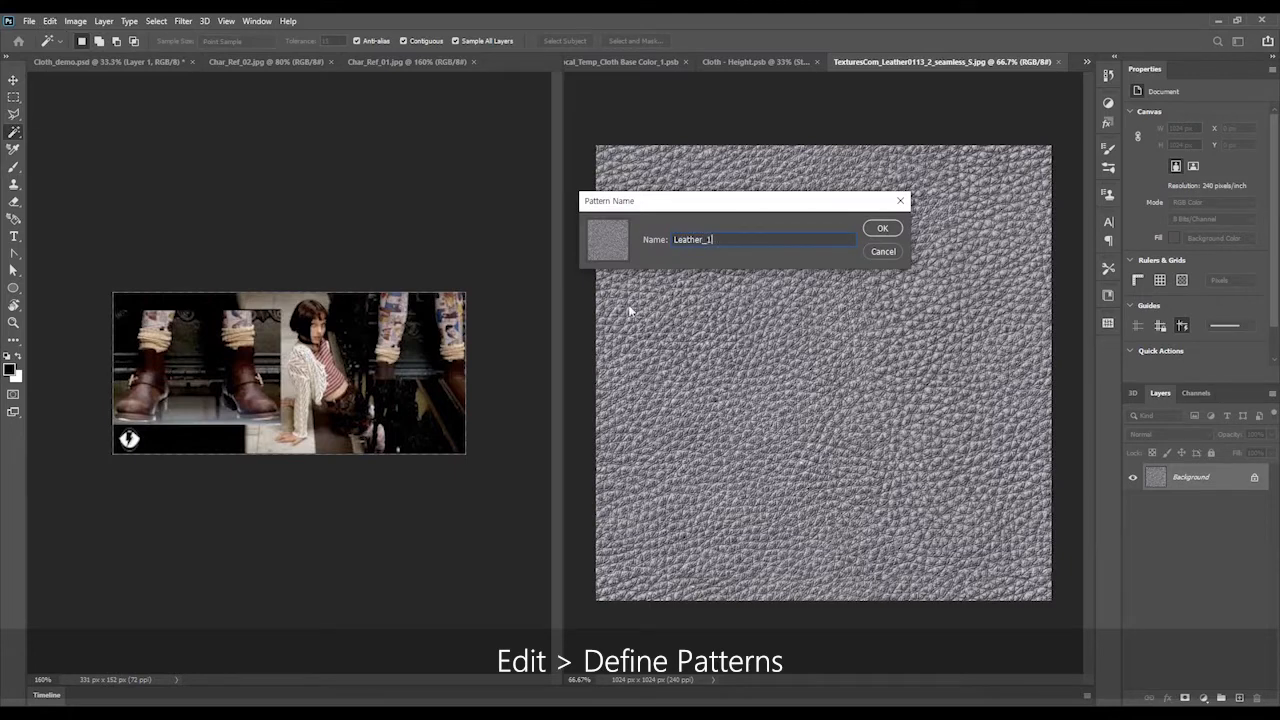
key("Return")
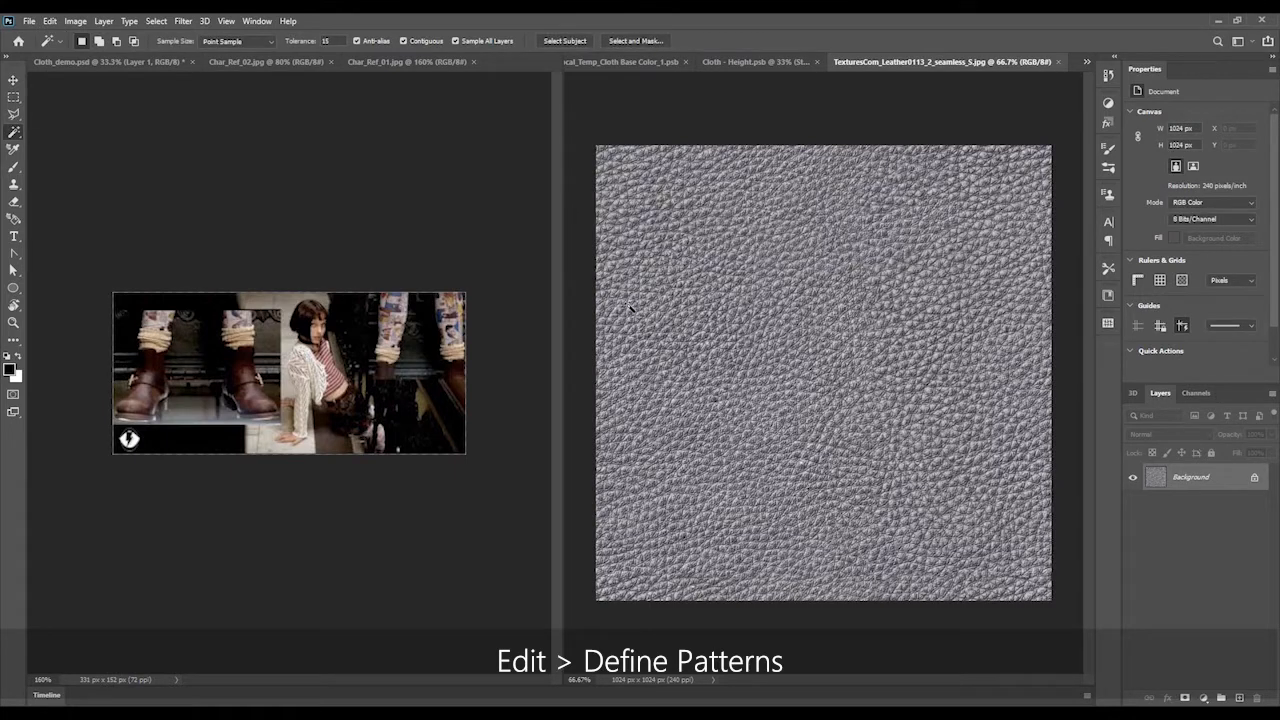
Add the new leather pattern to the Base Color texture as a pattern fill clipped to the black shoe shapes on Layer 9
left_click(640, 61)
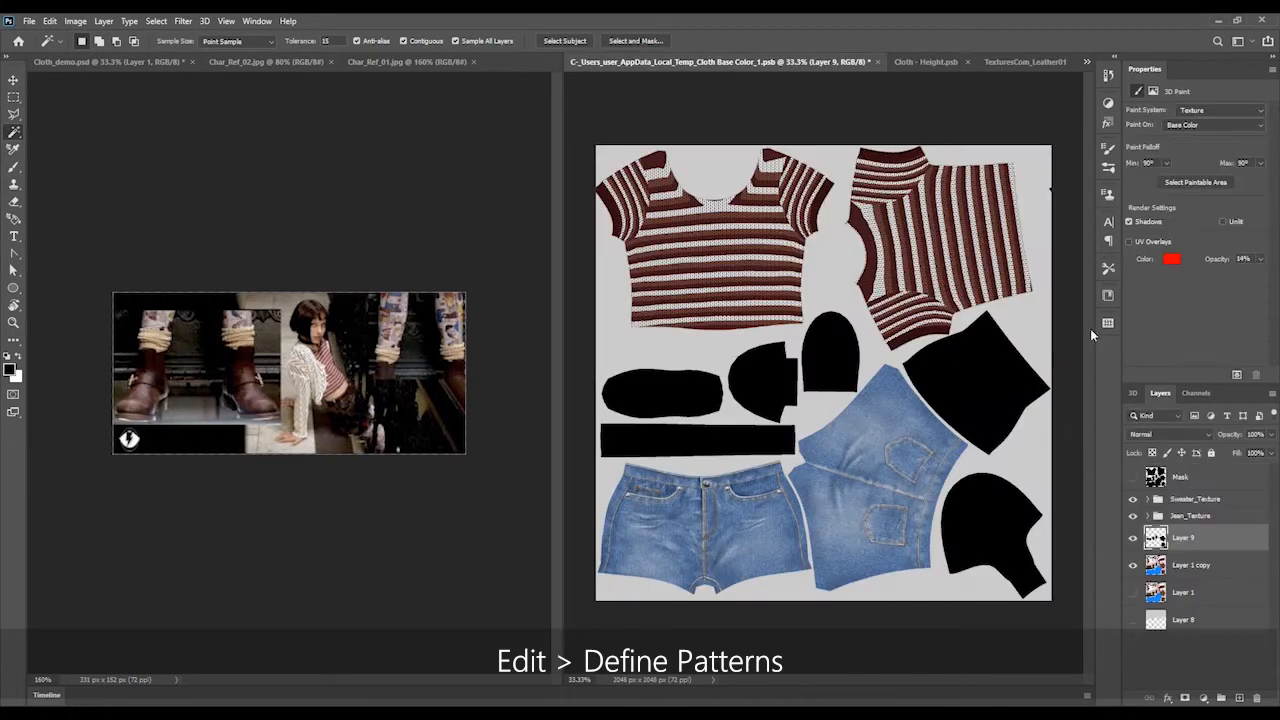
left_click(93, 65)
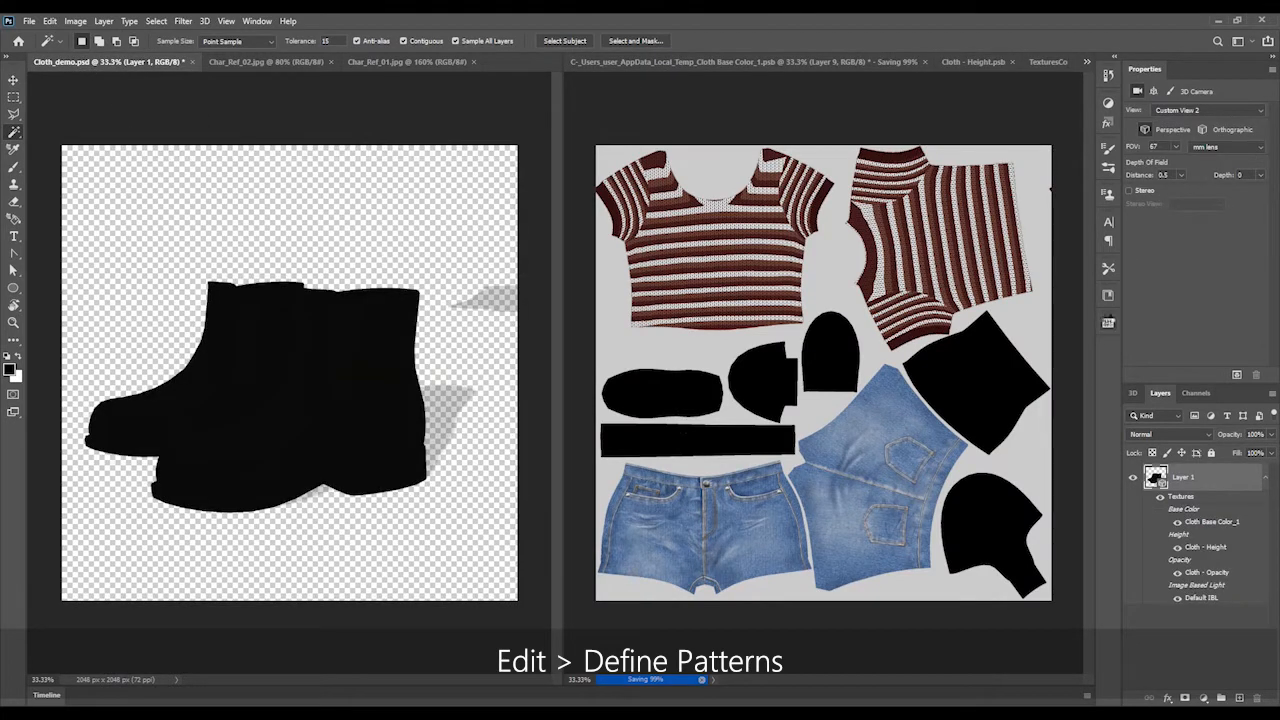
left_click(1108, 322)
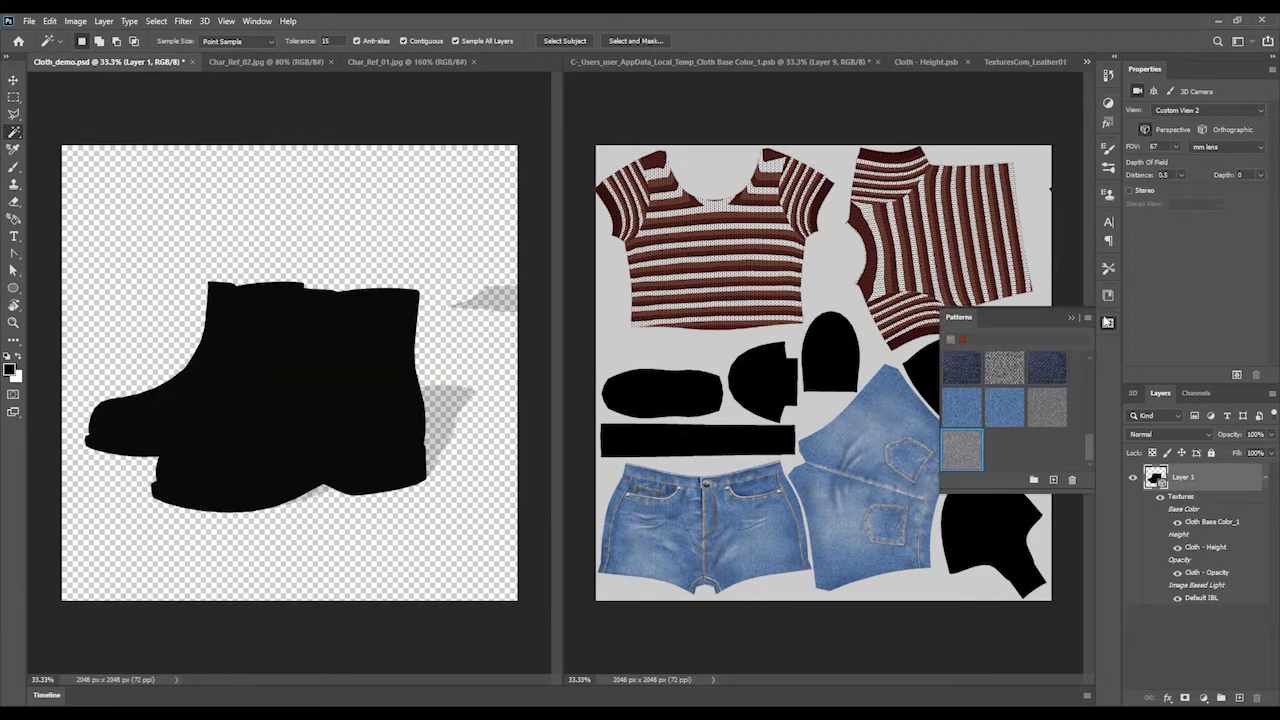
left_click(747, 61)
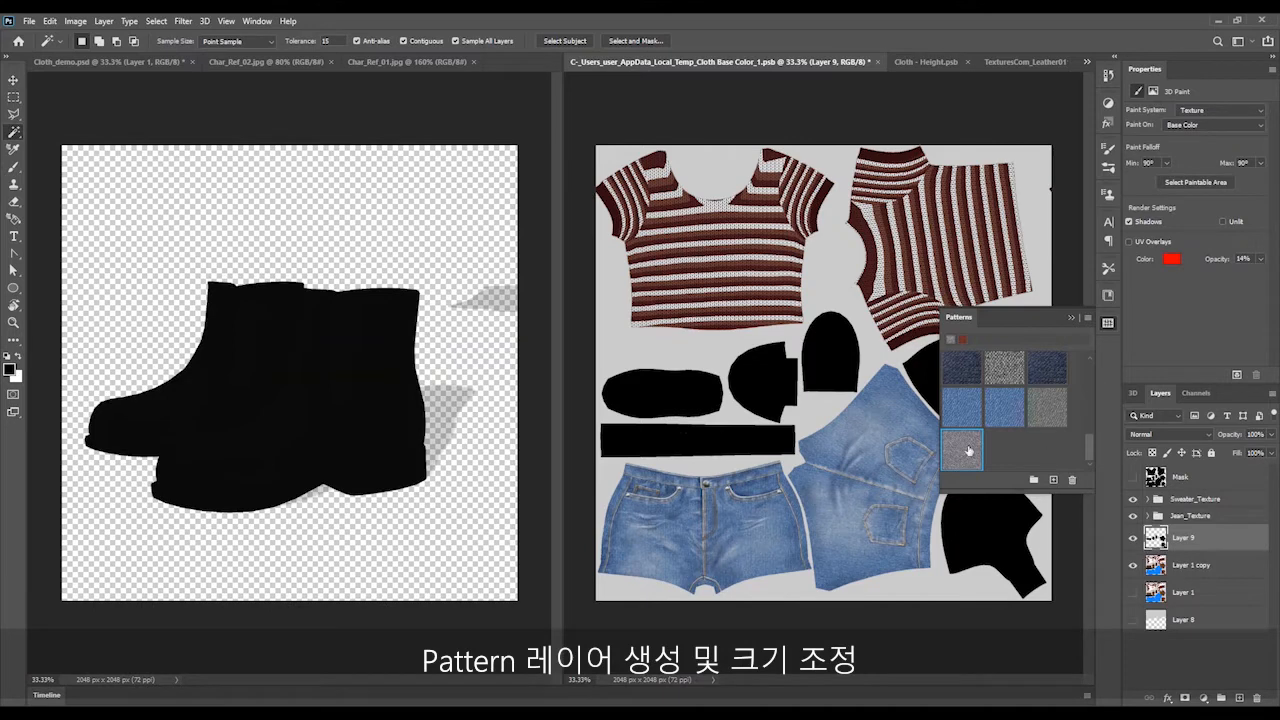
left_click(966, 452)
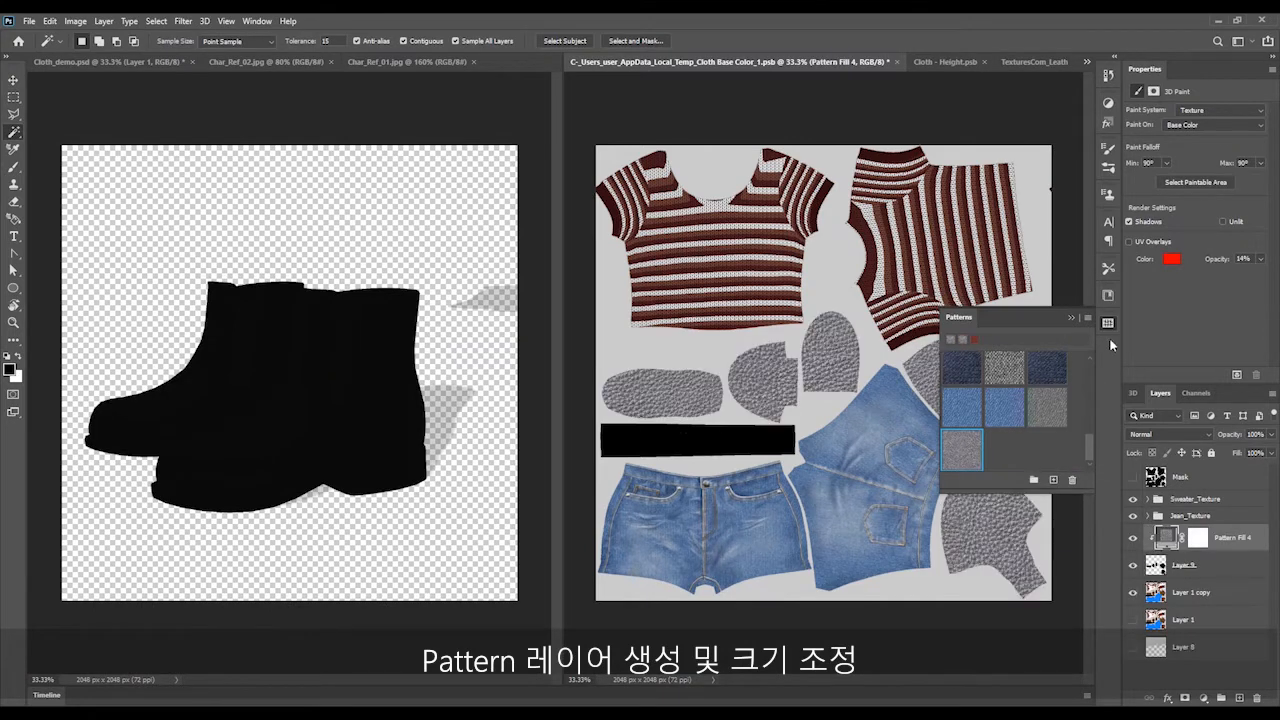
left_click(1110, 325)
Set the leather pattern fill's scale to 34% and check the grain size on the 3D boots
double_click(1166, 539)
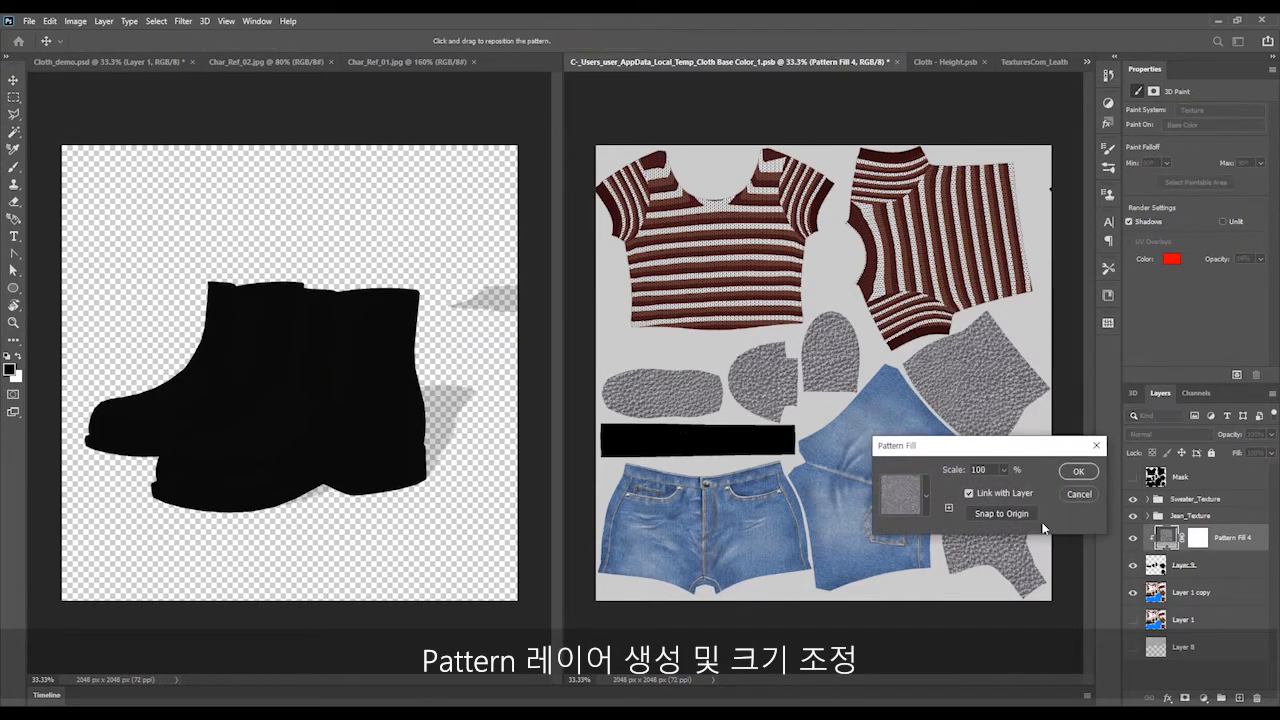
left_click_drag(1020, 469, 998, 222)
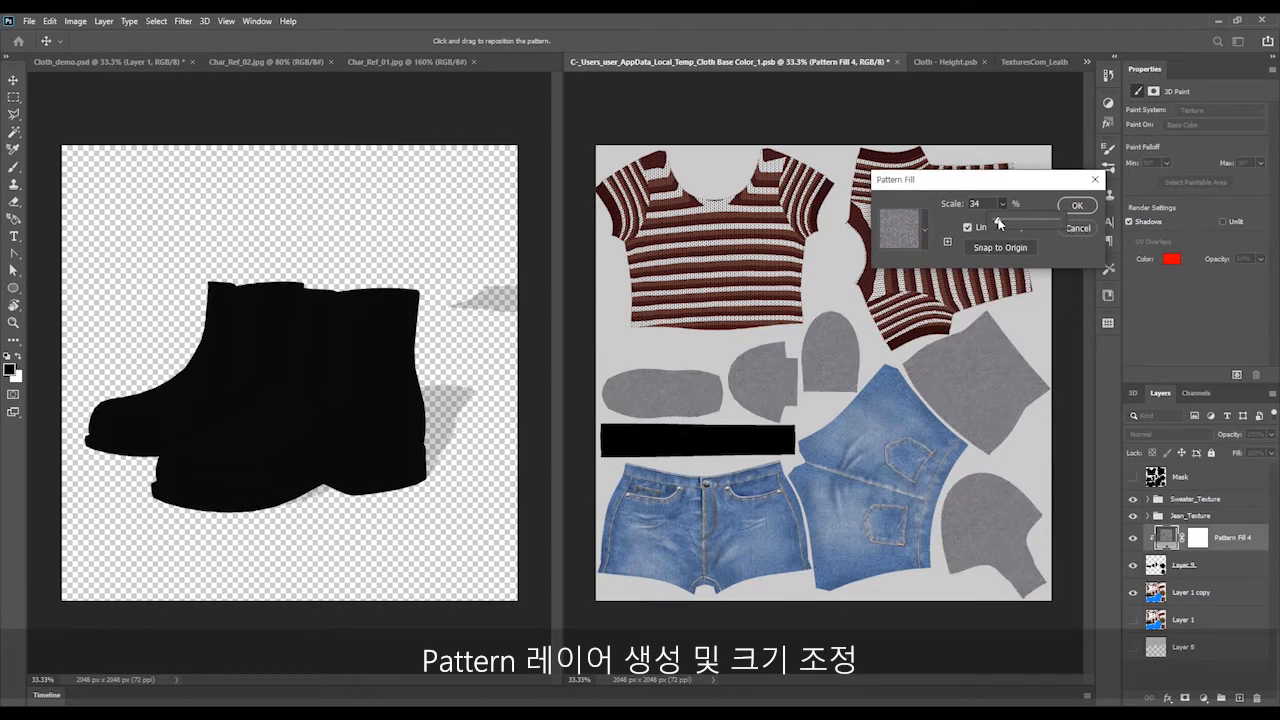
key("Return")
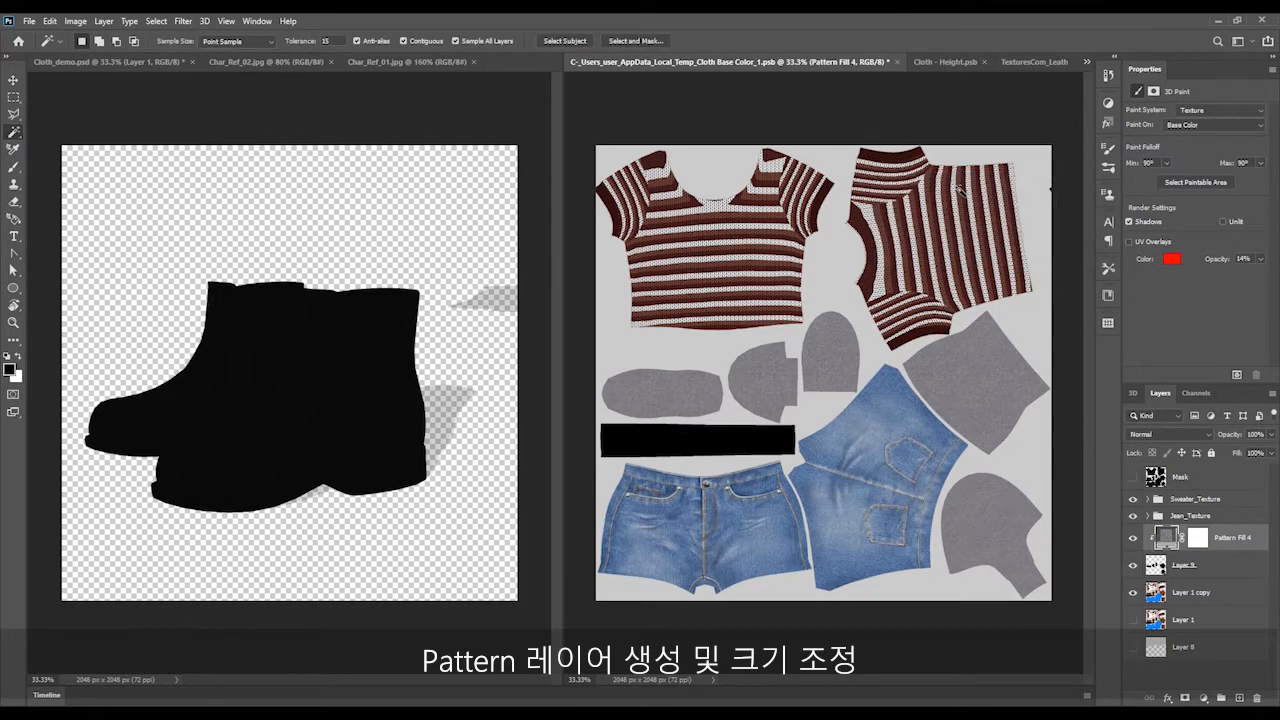
left_click(75, 62)
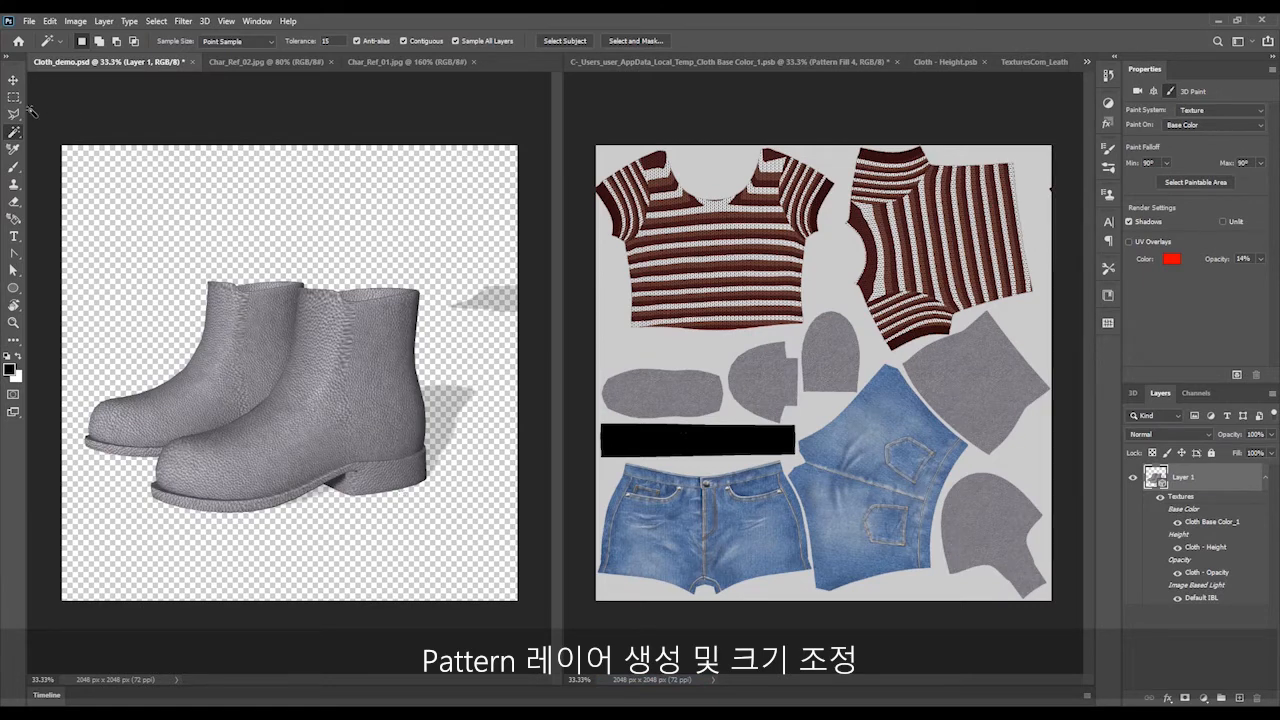
left_click(13, 80)
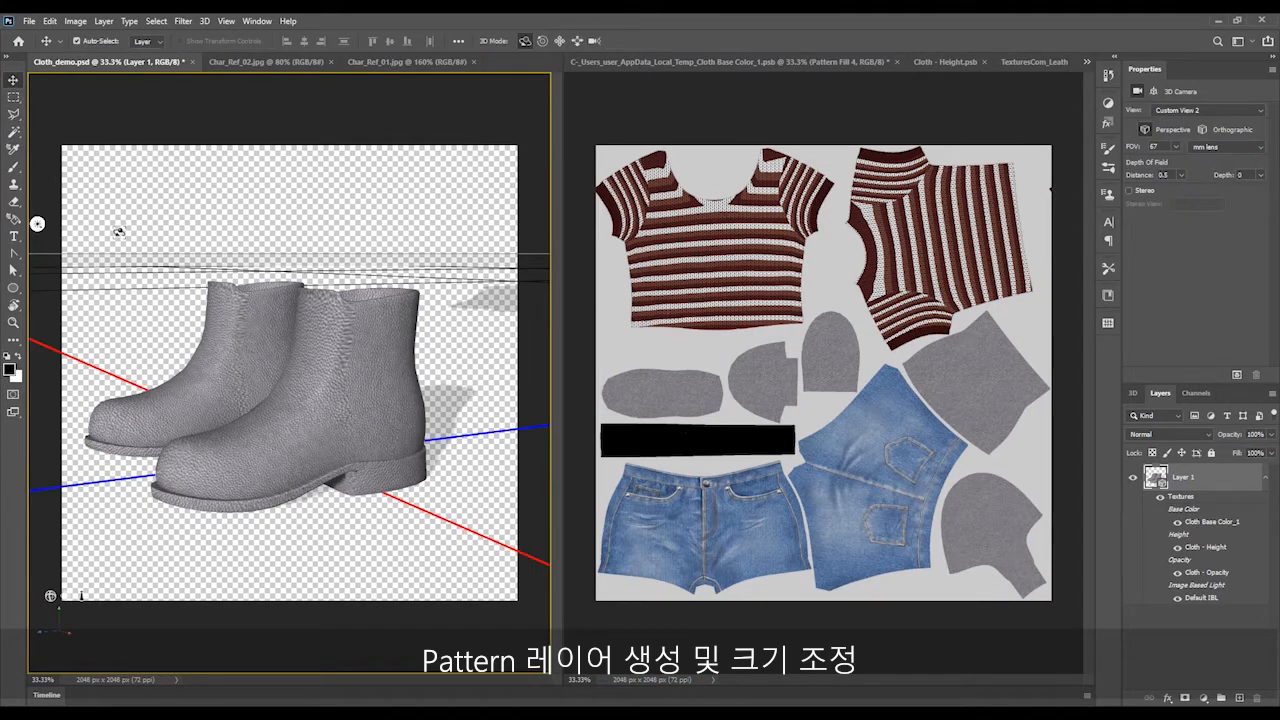
mouse_move(225, 215)
left_mouse_down()
mouse_move(436, 199)
mouse_move(231, 241)
left_mouse_up()
left_click_drag(397, 258, 415, 246)
Reduce the leather pattern fill's scale to 20% and update the 3D boots in Cloth_demo.psd
left_click(831, 127)
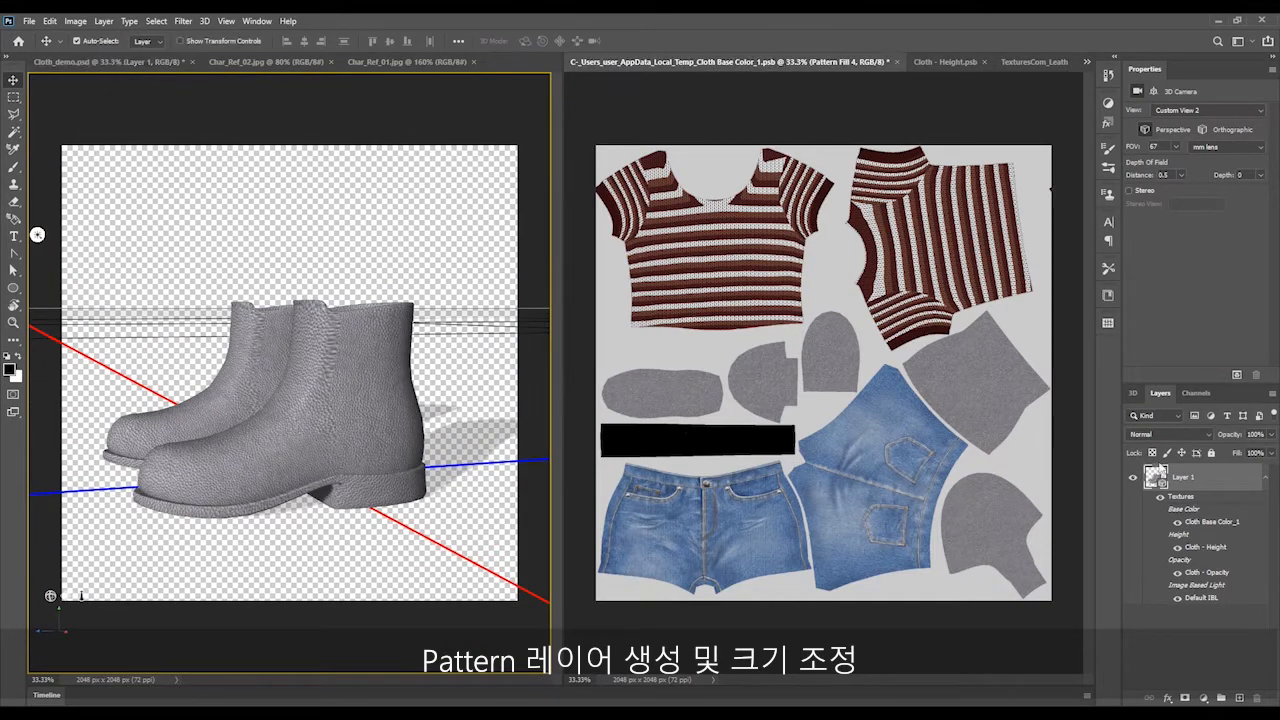
double_click(1167, 539)
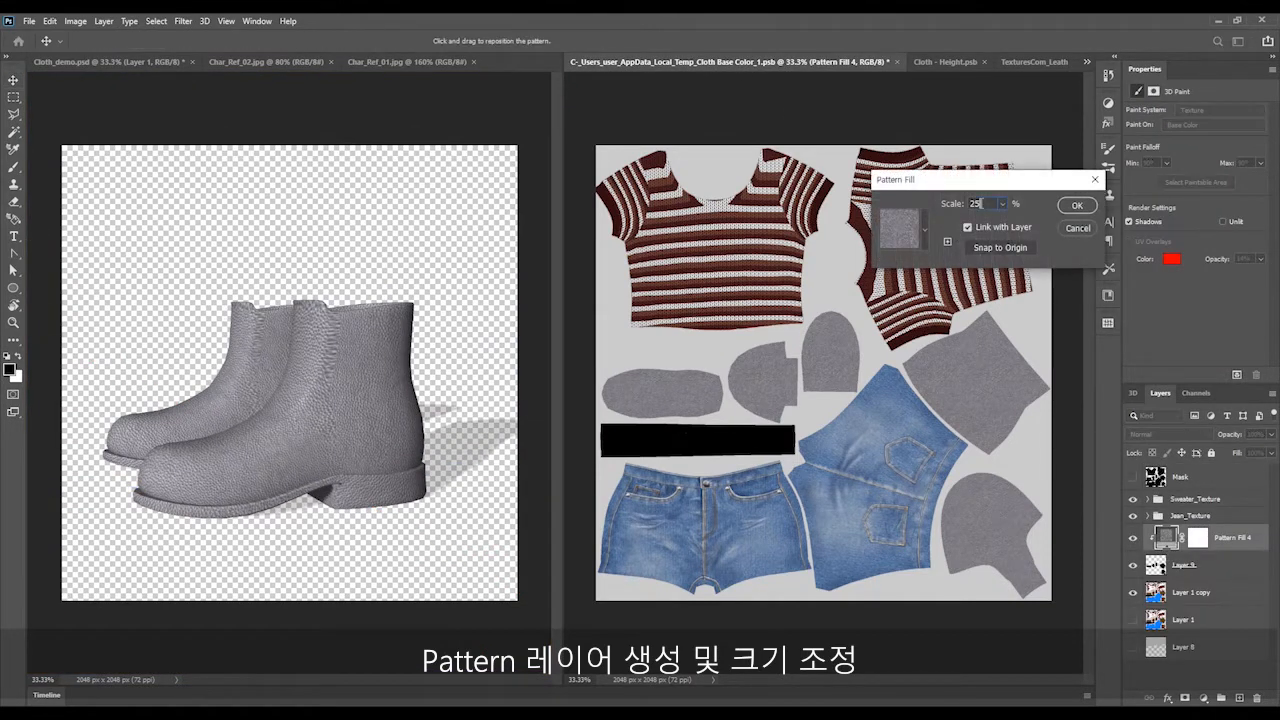
type("1")
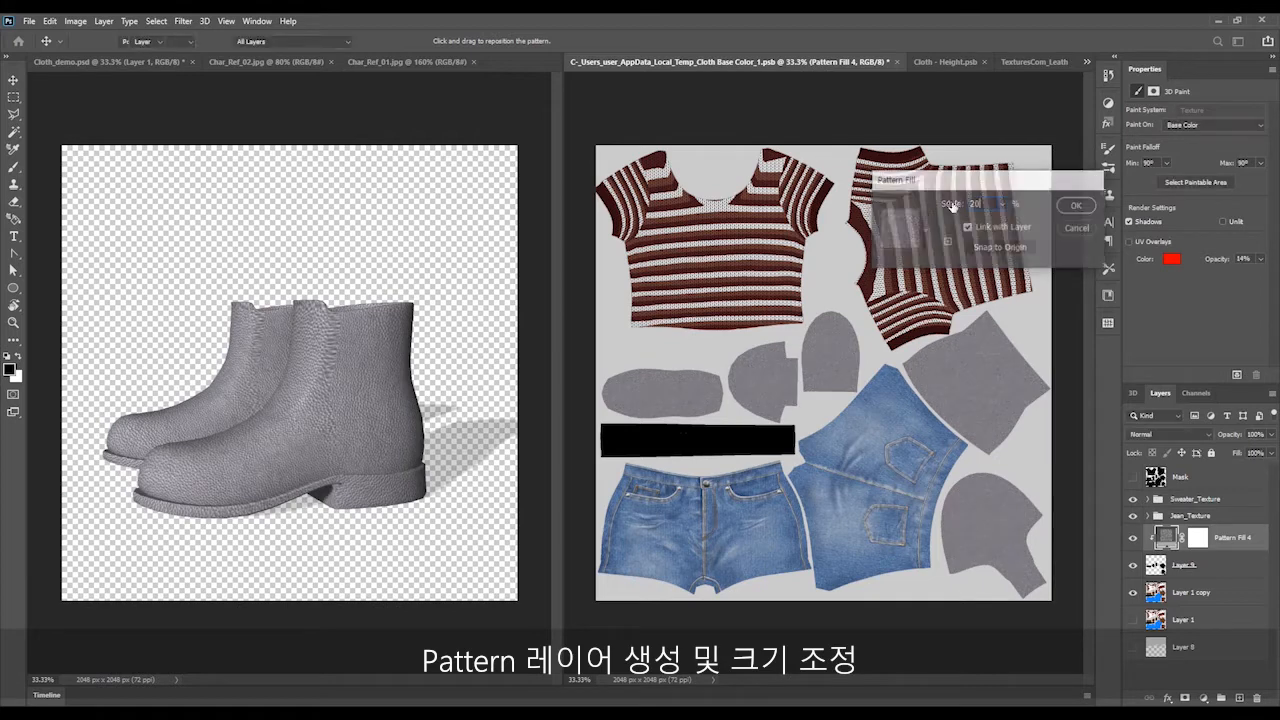
key("Return")
left_click(148, 63)
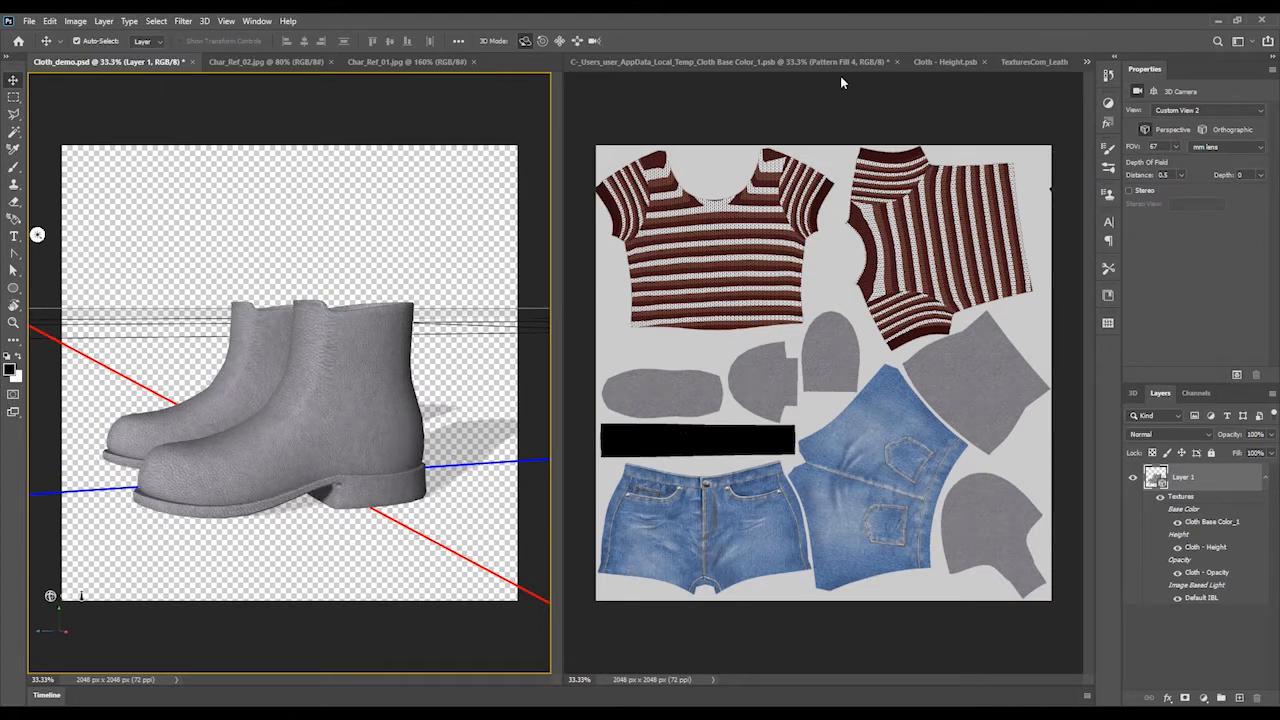
Rename the pattern fill layer in the Base Color texture as Leather_pattern
left_click(760, 62)
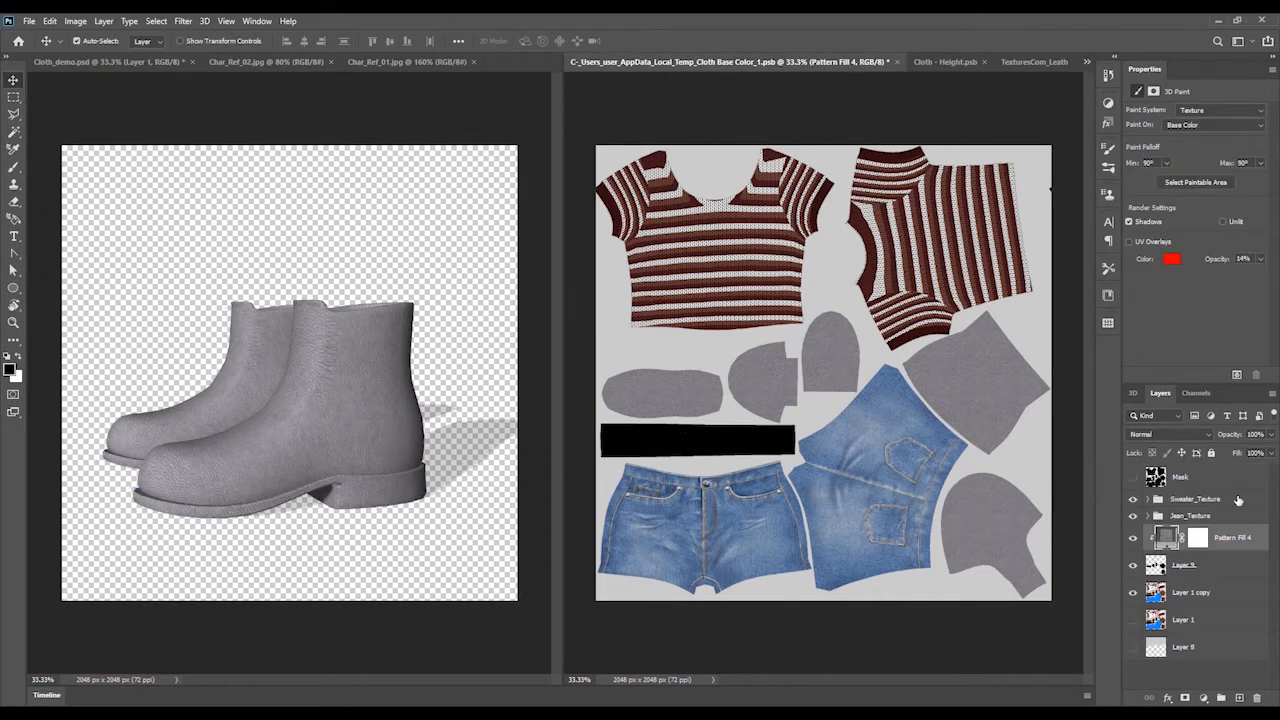
double_click(1230, 538)
type("Leatherpat")
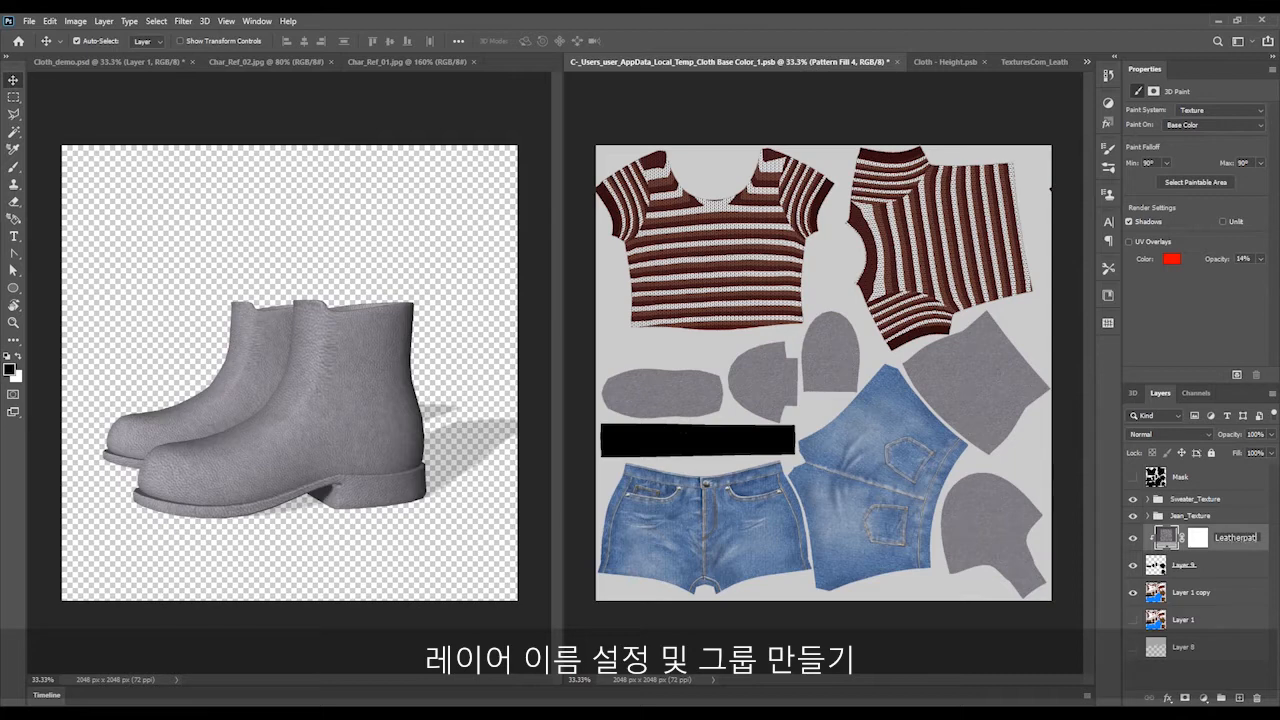
key("BackSpace")
key("BackSpace")
key("BackSpace")
type("_pattern")
key("Return")
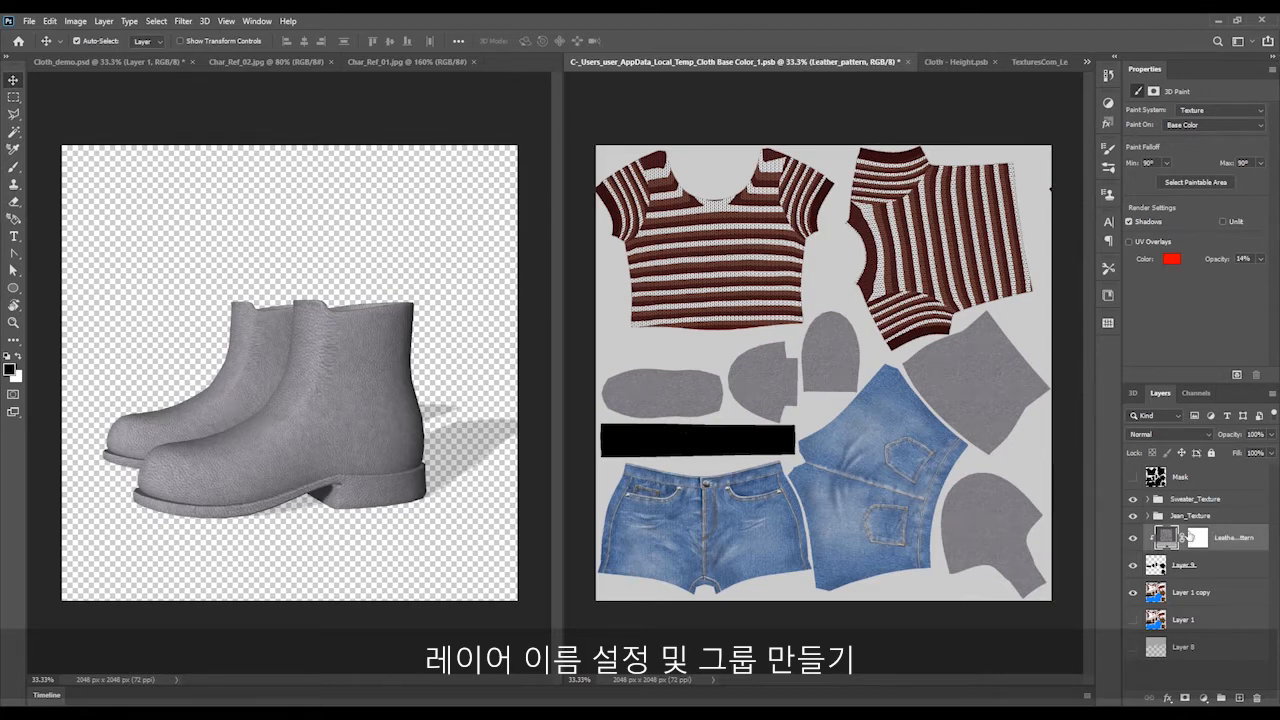
Rename the black shoe shapes layer in the Base Color texture as Shoes_mask
left_click(1186, 570)
double_click(1184, 565)
type("Sh")
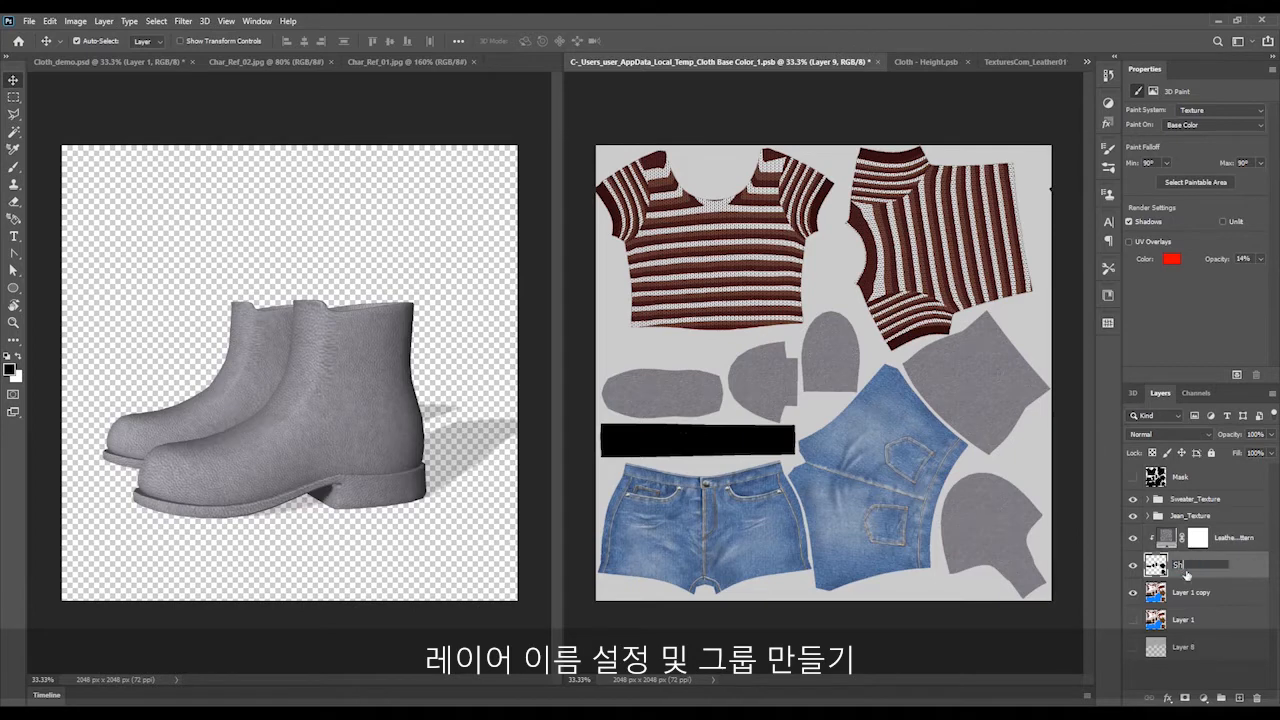
type("oes_mask")
key("Return")
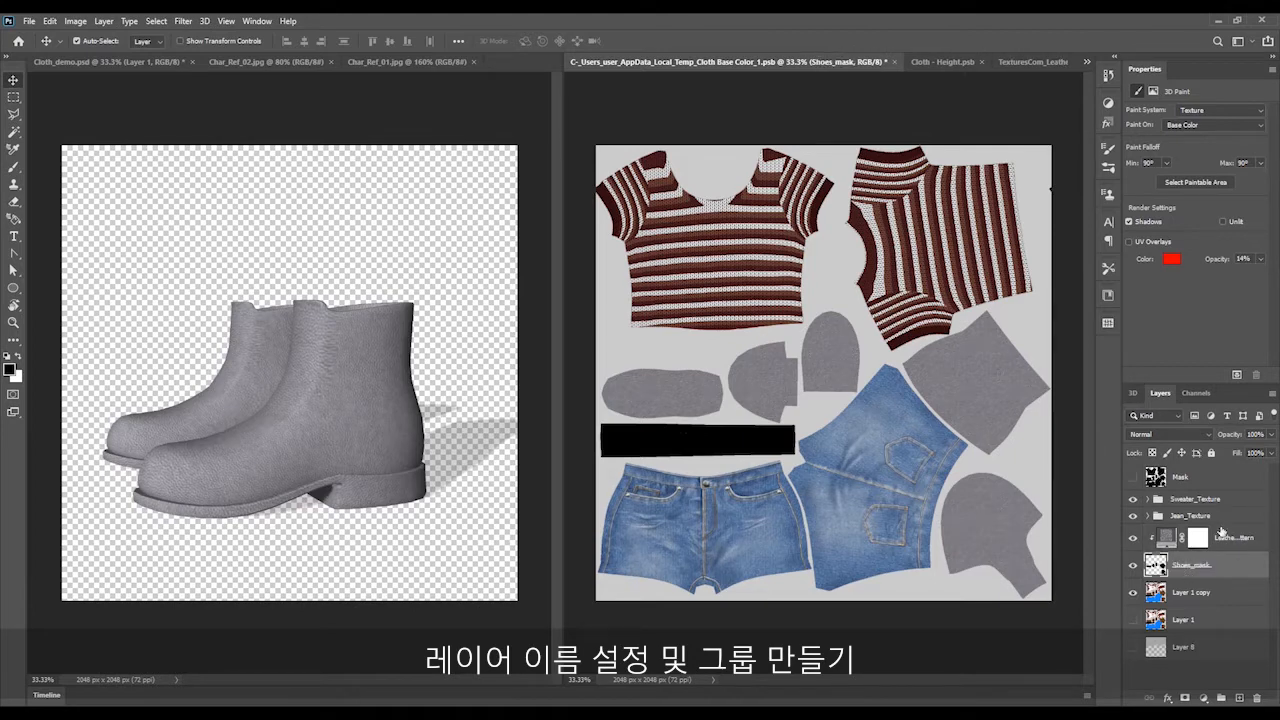
Group the leather pattern fill and the Shoes_mask layer, naming the group Shoes_Texture
left_click(1221, 534, "shift")
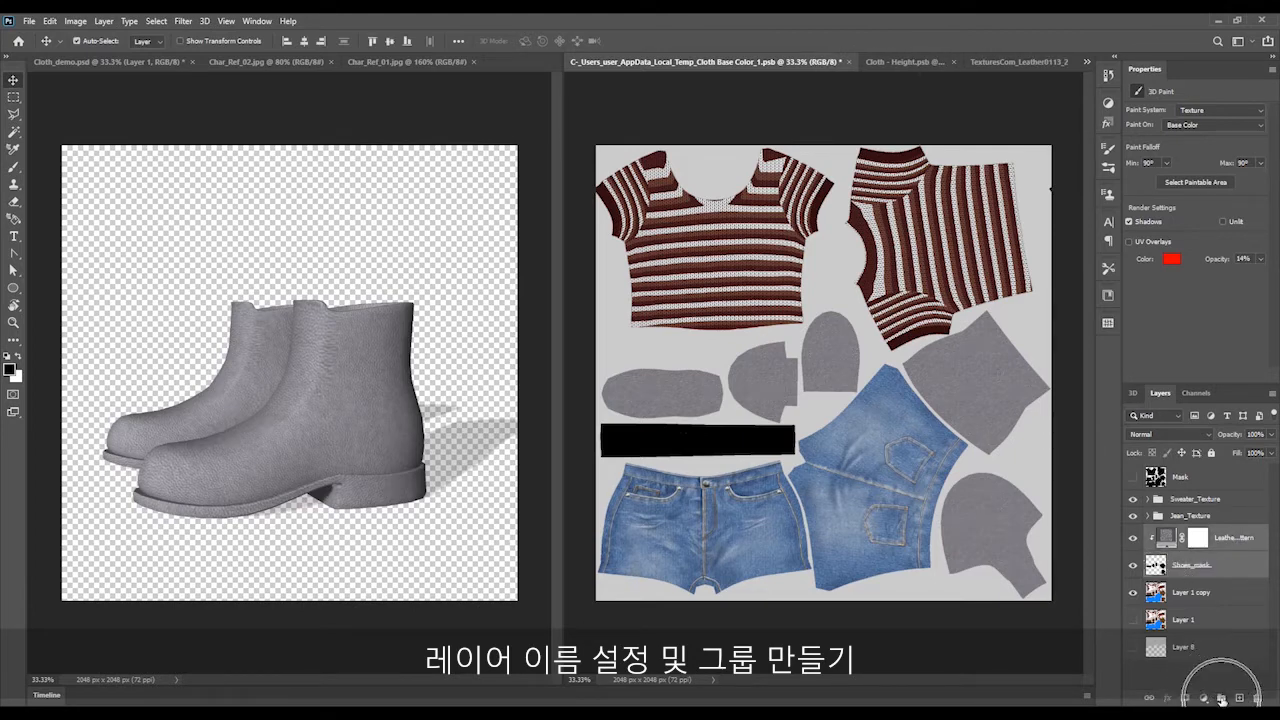
left_click(1221, 698)
double_click(1175, 531)
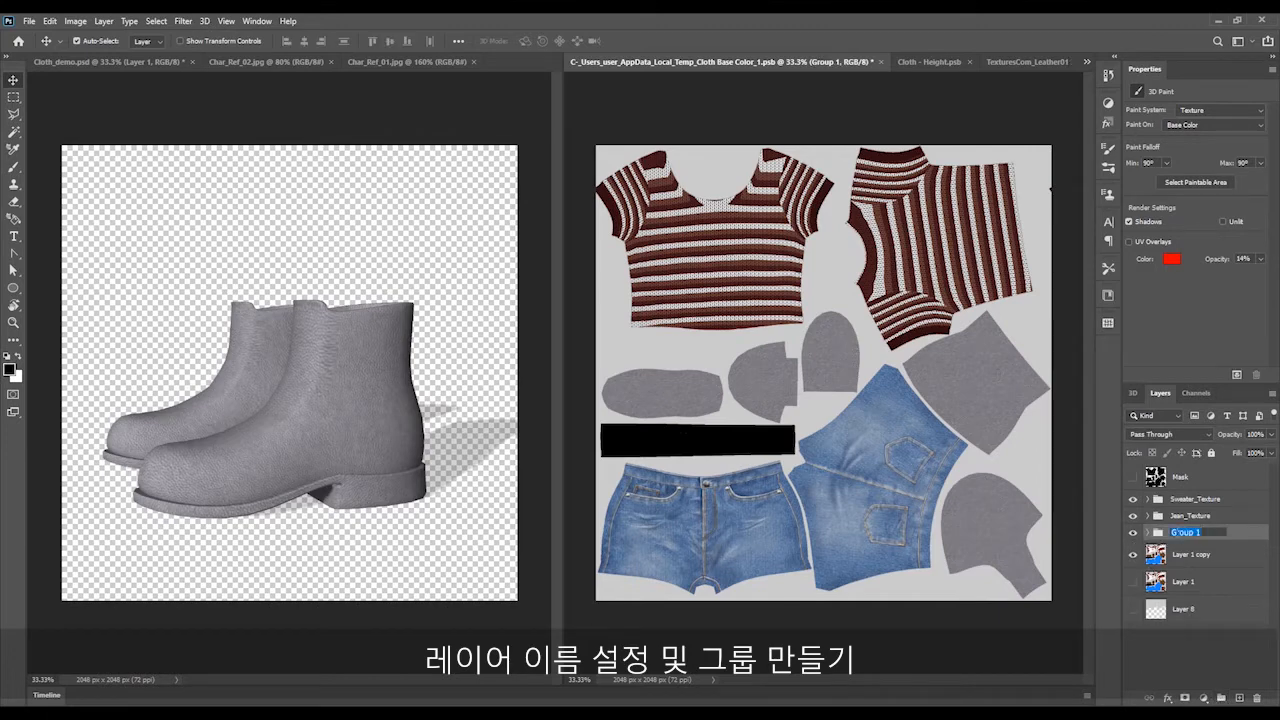
type("Shoes_Texture")
key("Return")
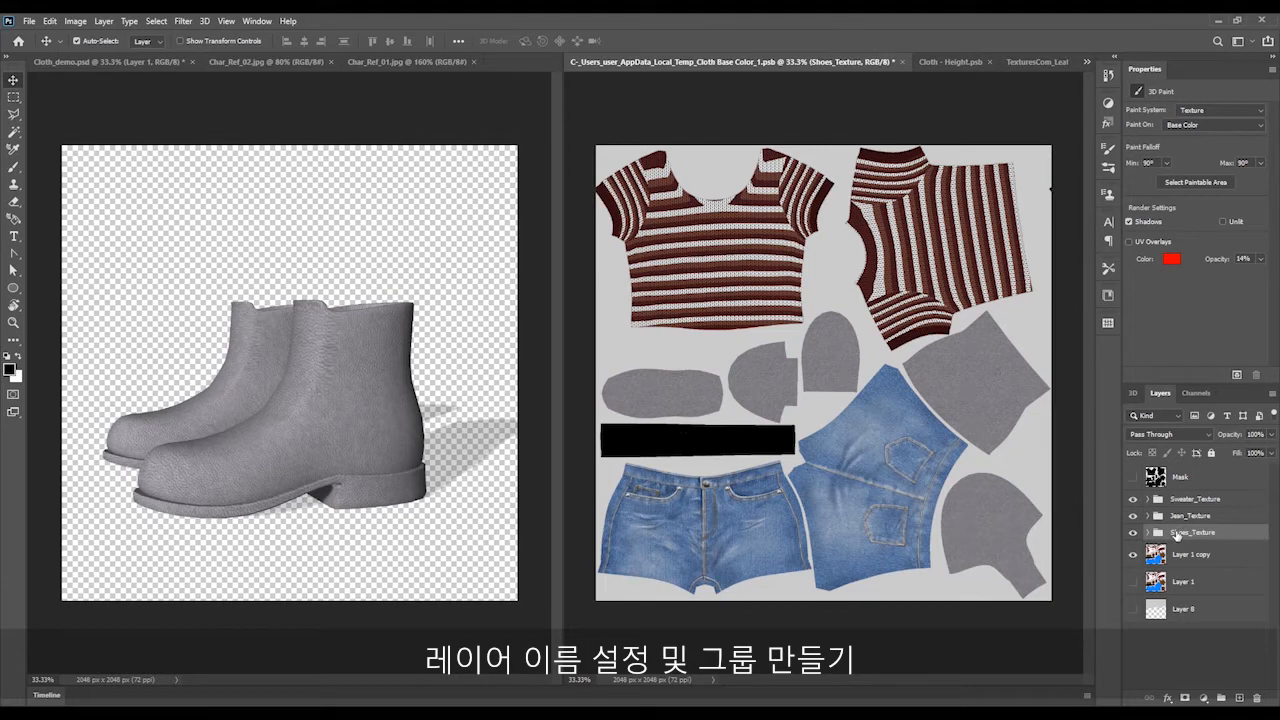
Select the leather pattern fill inside the Shoes_Texture group and sample a dark brown from the boot in Char_Ref_01.jpg with the Eyedropper
left_click(1147, 532)
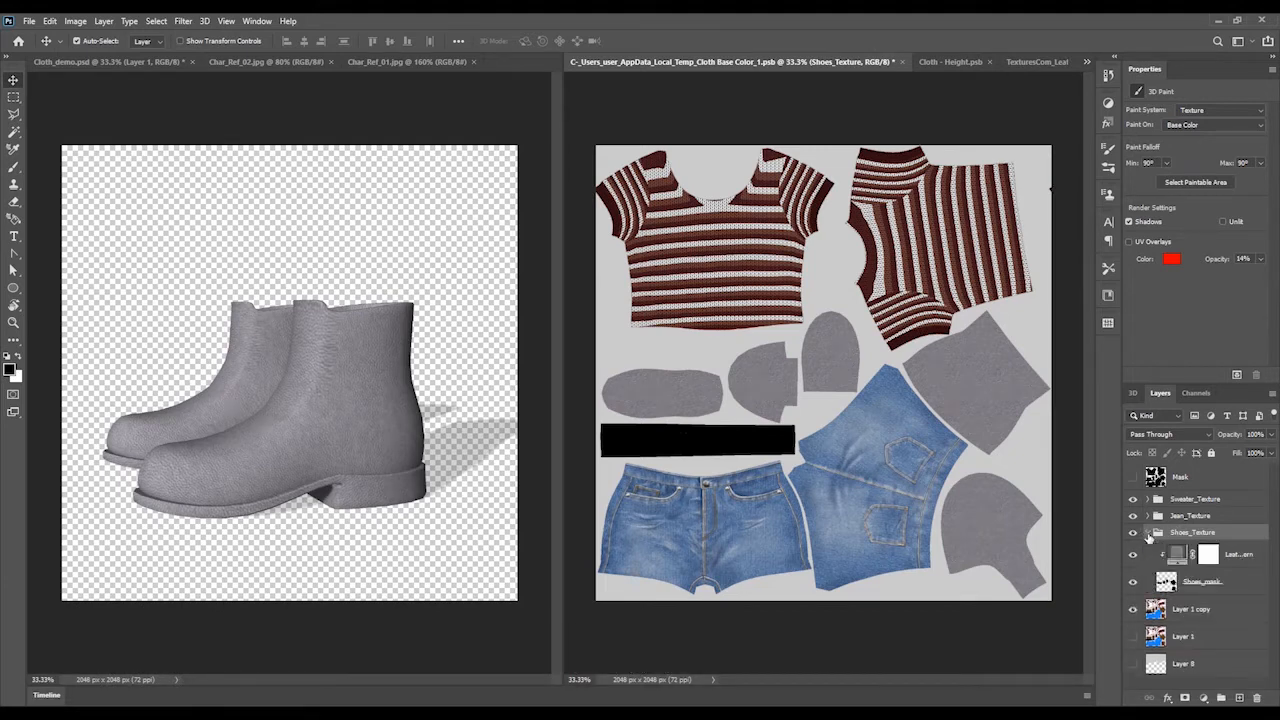
left_click(1170, 560)
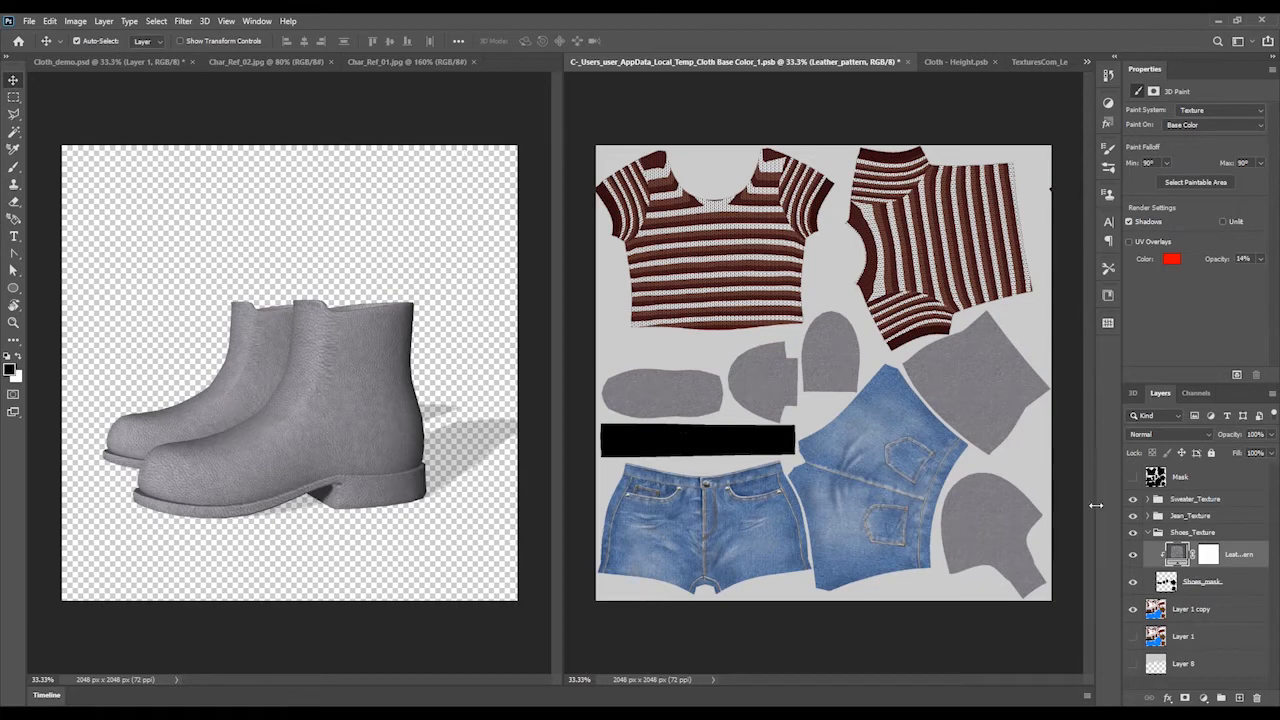
left_click(265, 62)
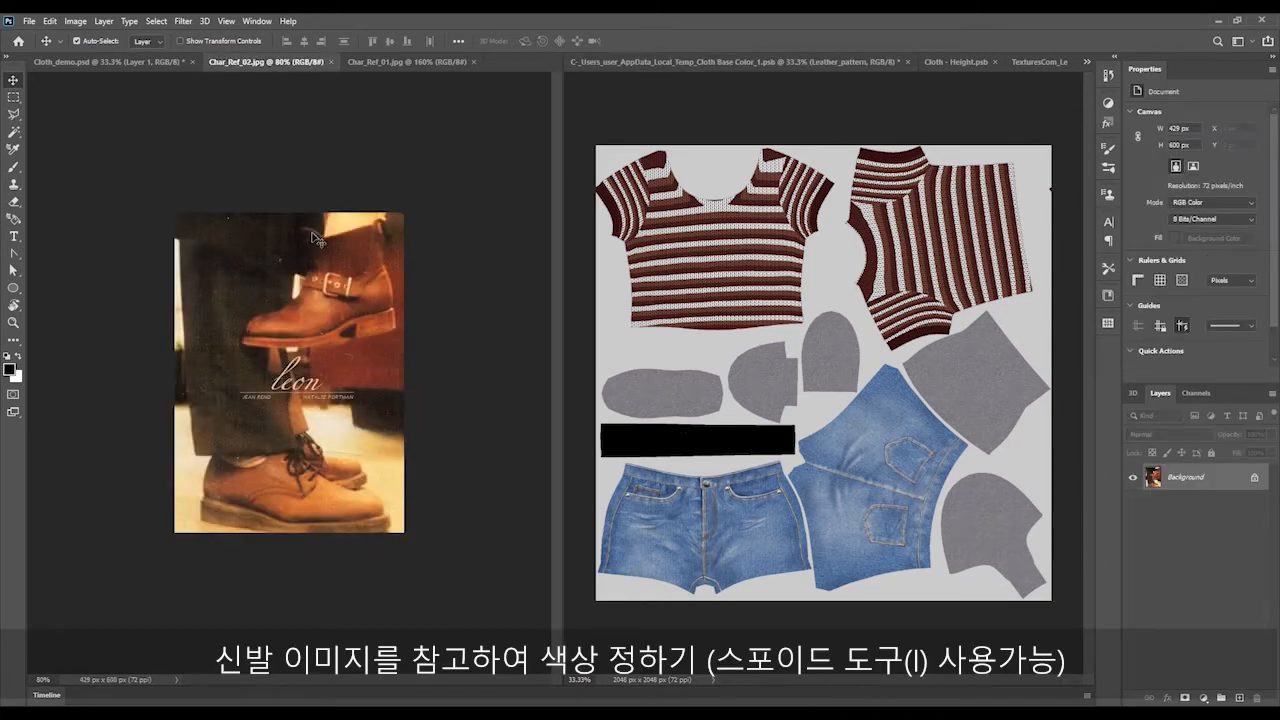
left_click(393, 62)
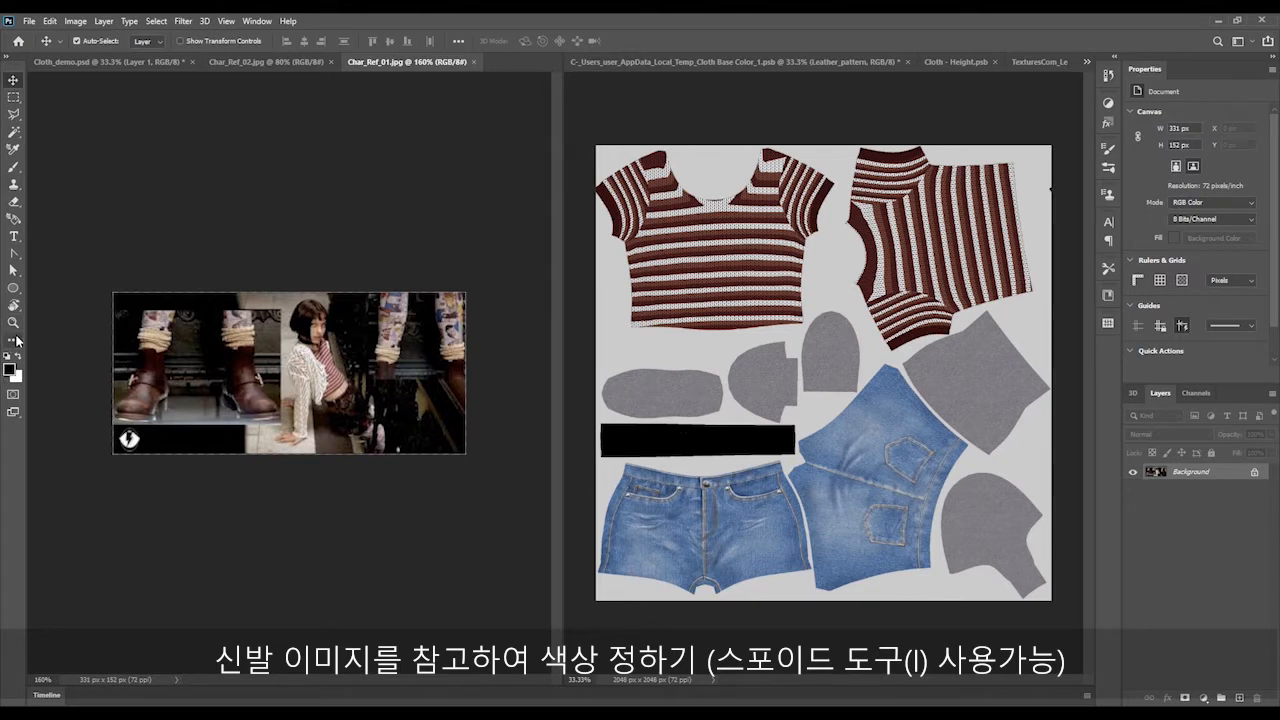
key("i")
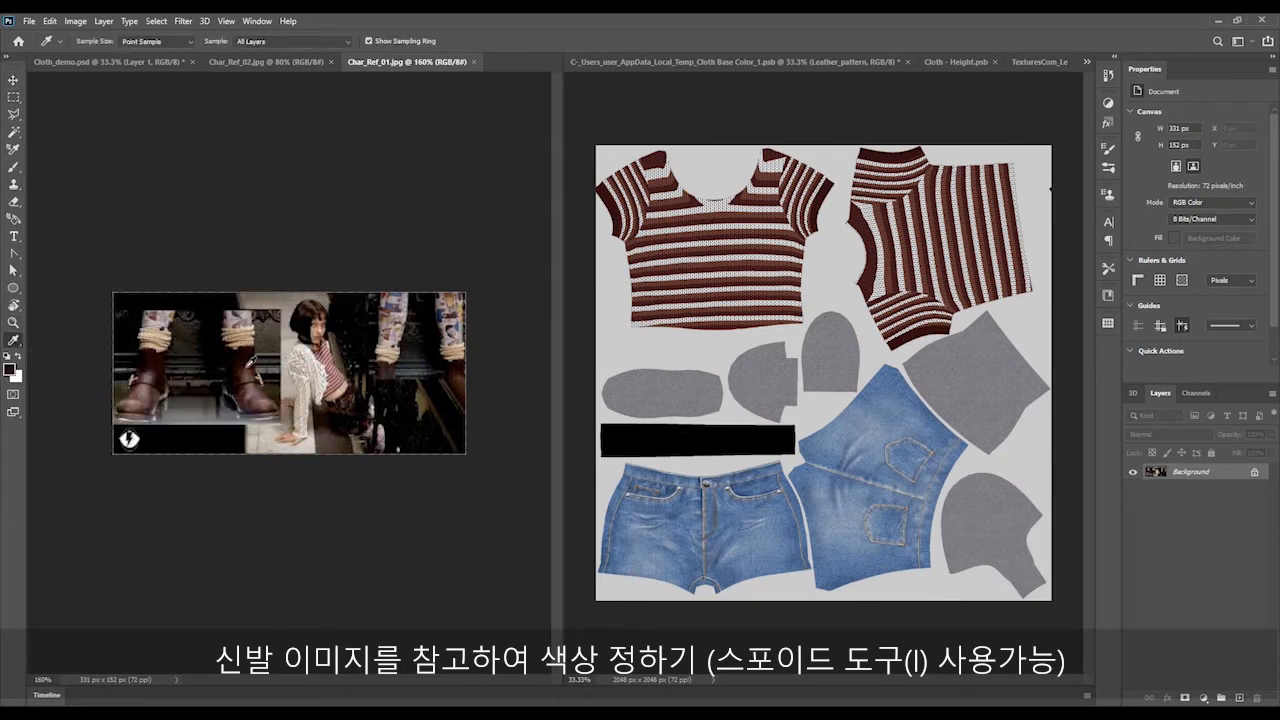
left_click(244, 366)
Add a new layer clipped above the leather pattern in the Base Color texture and fill it with the sampled dark brown
left_click(162, 62)
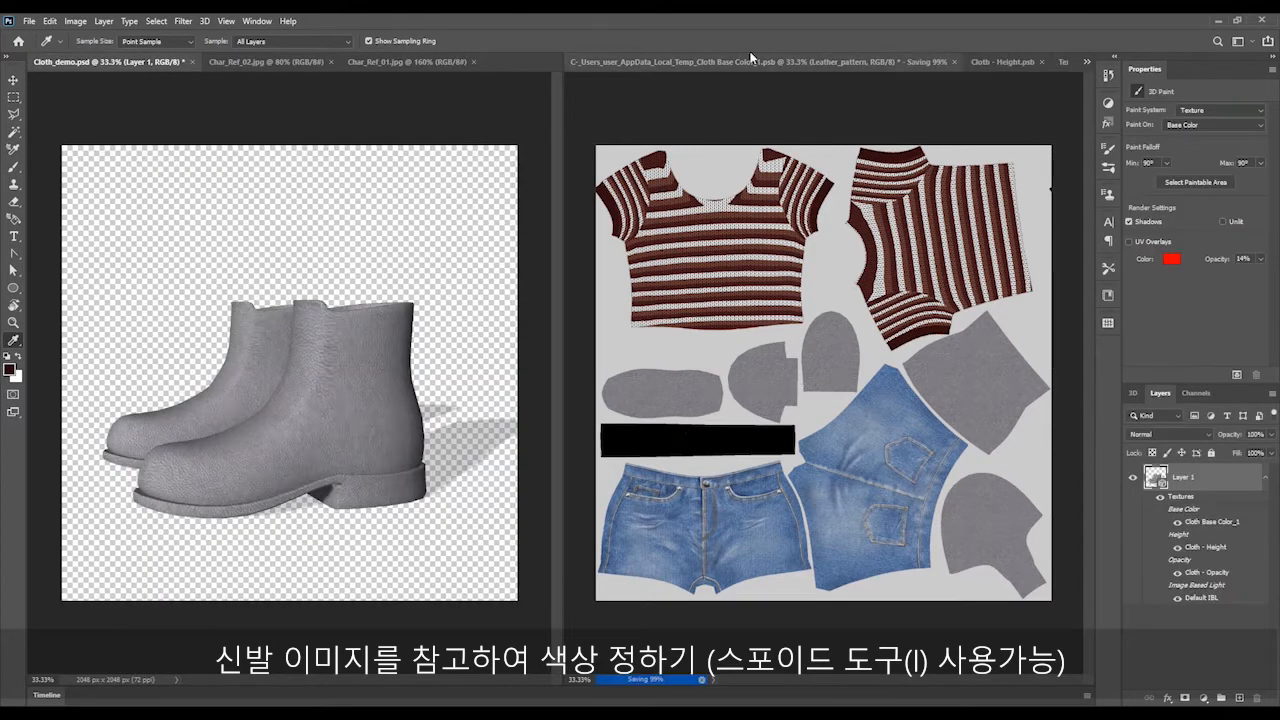
left_click(832, 64)
left_click(1239, 697)
right_click(1214, 556)
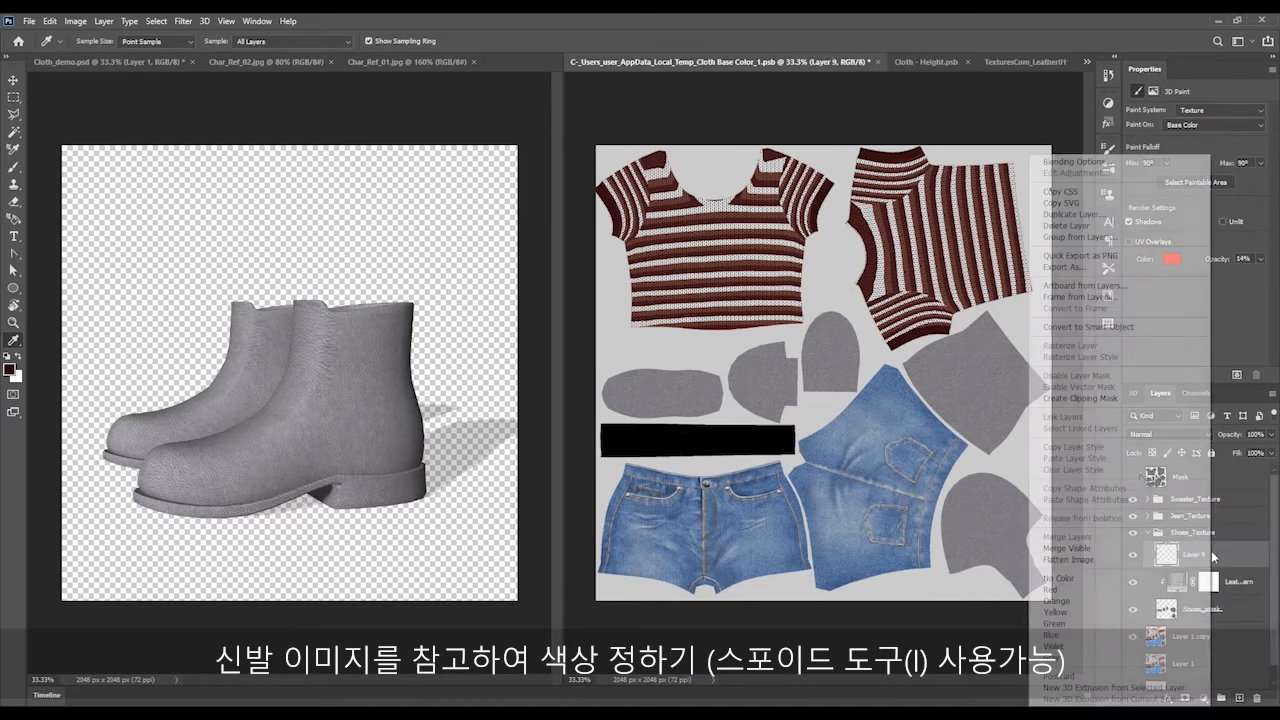
left_click(1100, 400)
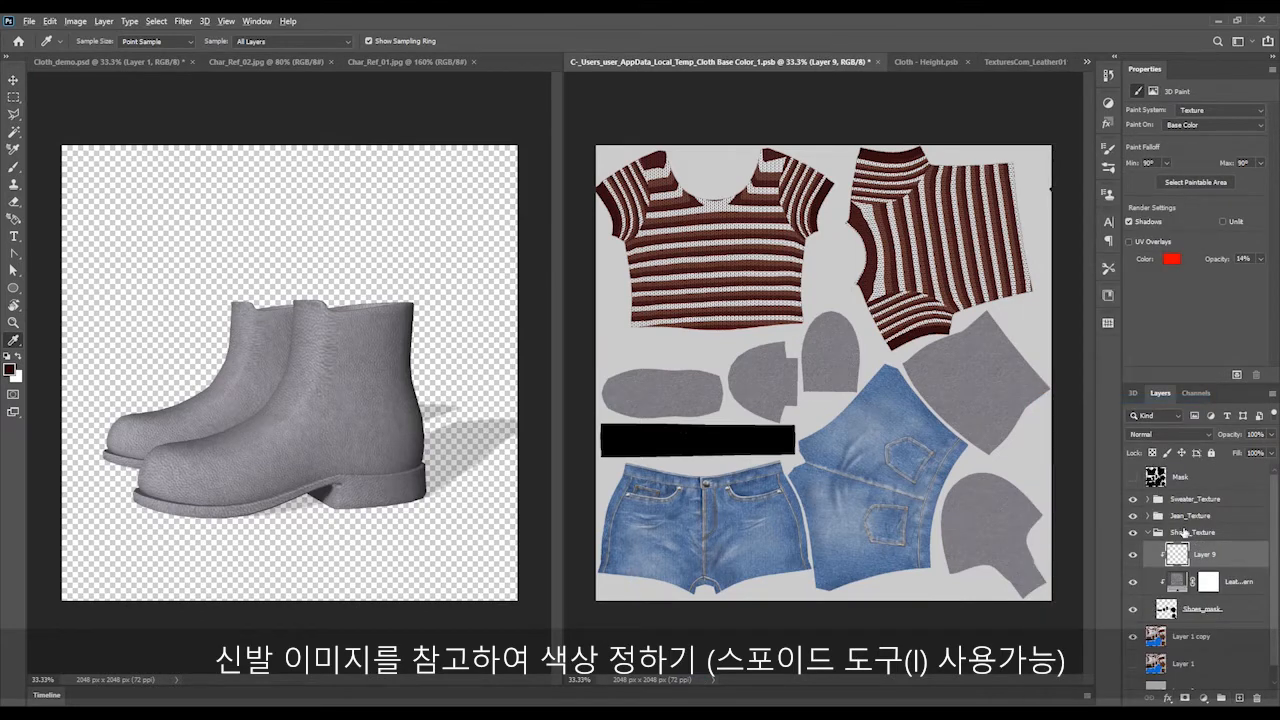
key("alt+BackSpace")
Try the Darker Color blend mode on the brown fill layer and inspect the shoe shapes at 100%
left_click(1168, 434)
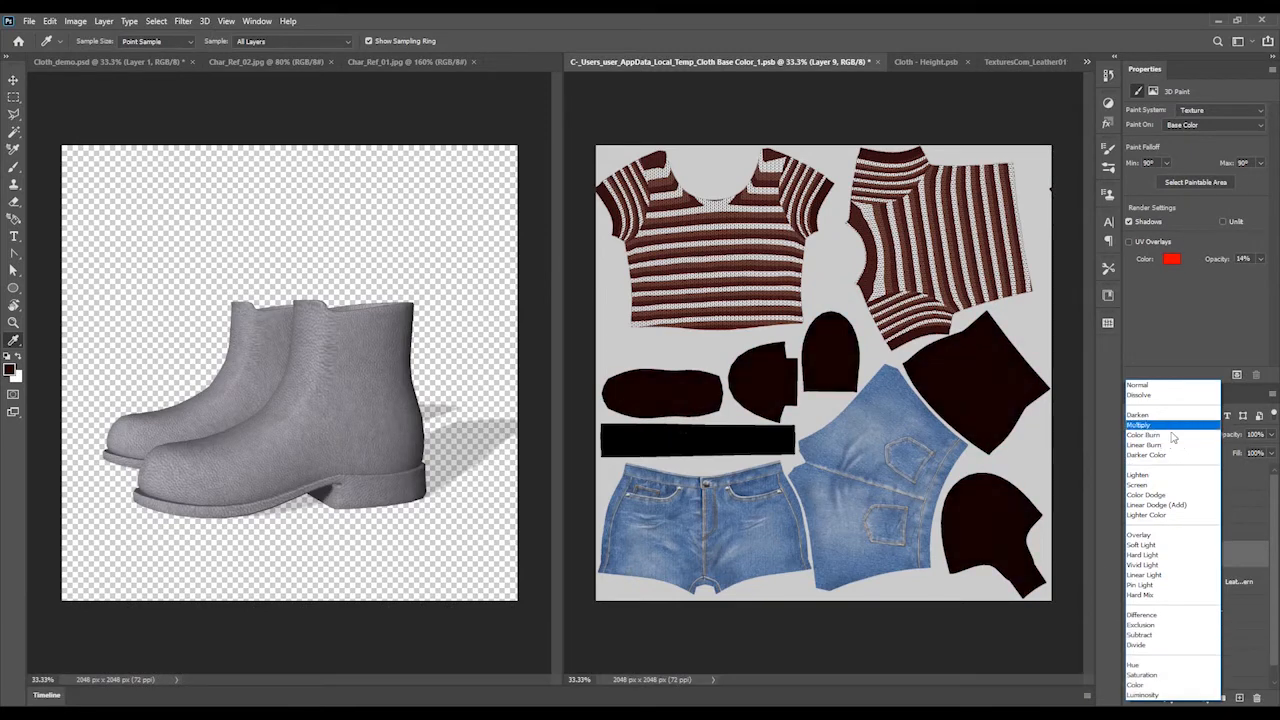
left_click(1168, 456)
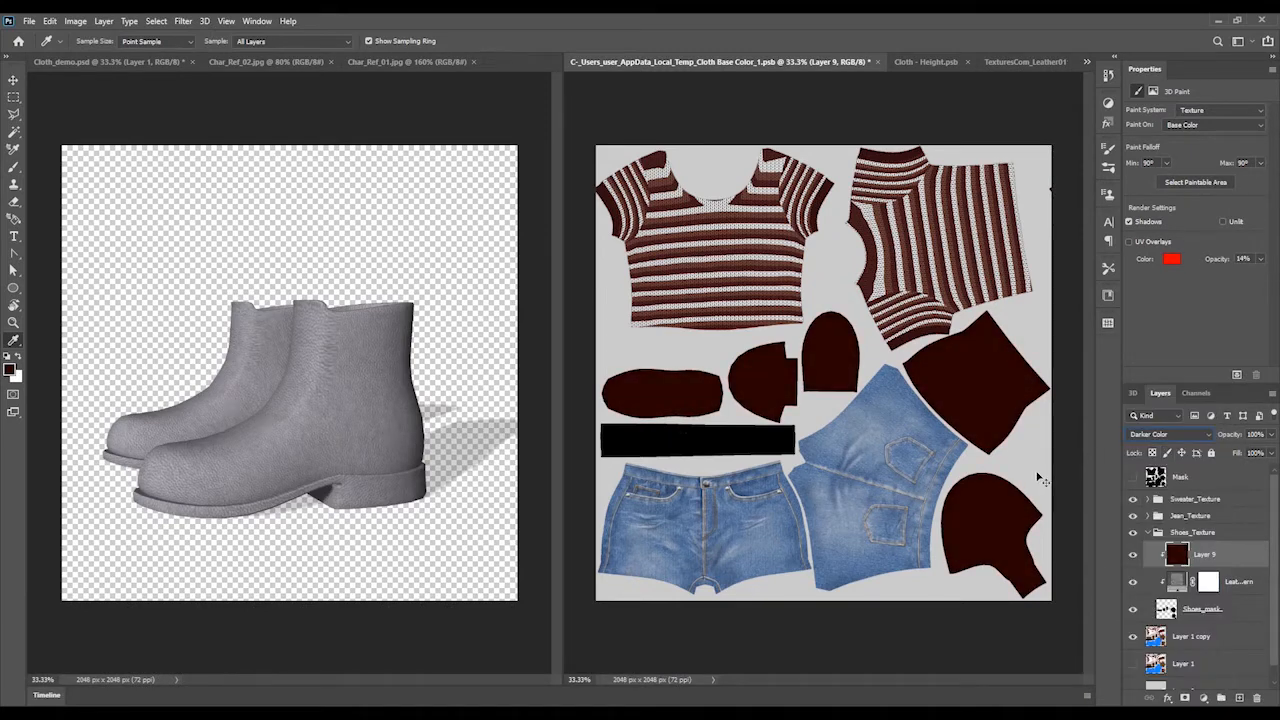
key("ctrl+1")
left_click_drag(1033, 440, 722, 468)
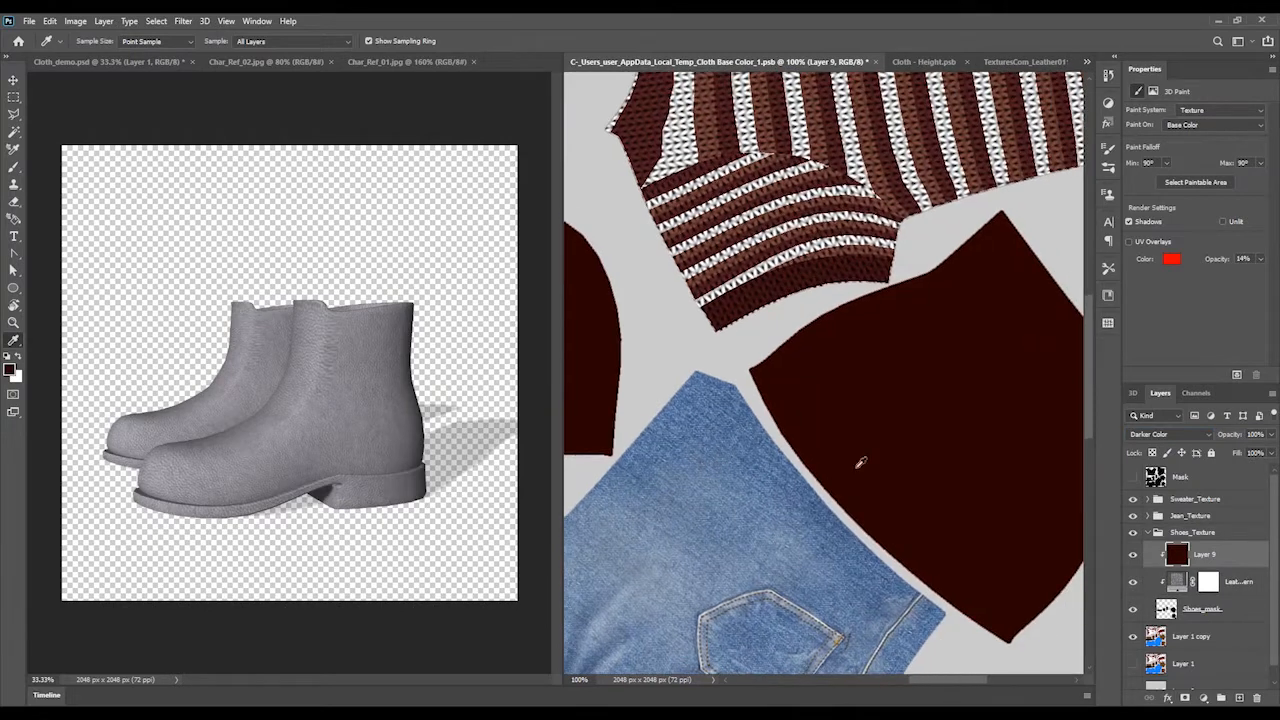
Set the brown fill layer to Multiply at 84% opacity and update the 3D boots in Cloth_demo.psd
left_click(1132, 437)
left_click(1135, 432)
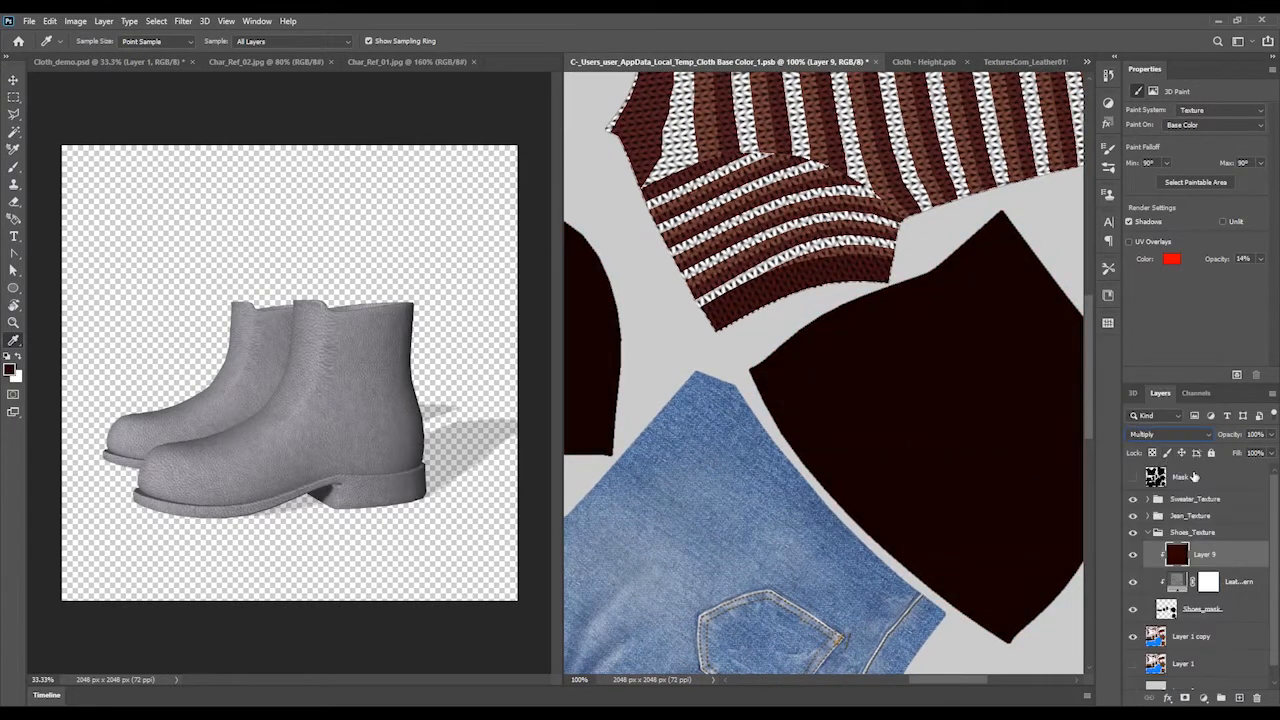
left_click(1271, 434)
left_click_drag(1272, 452, 1258, 453)
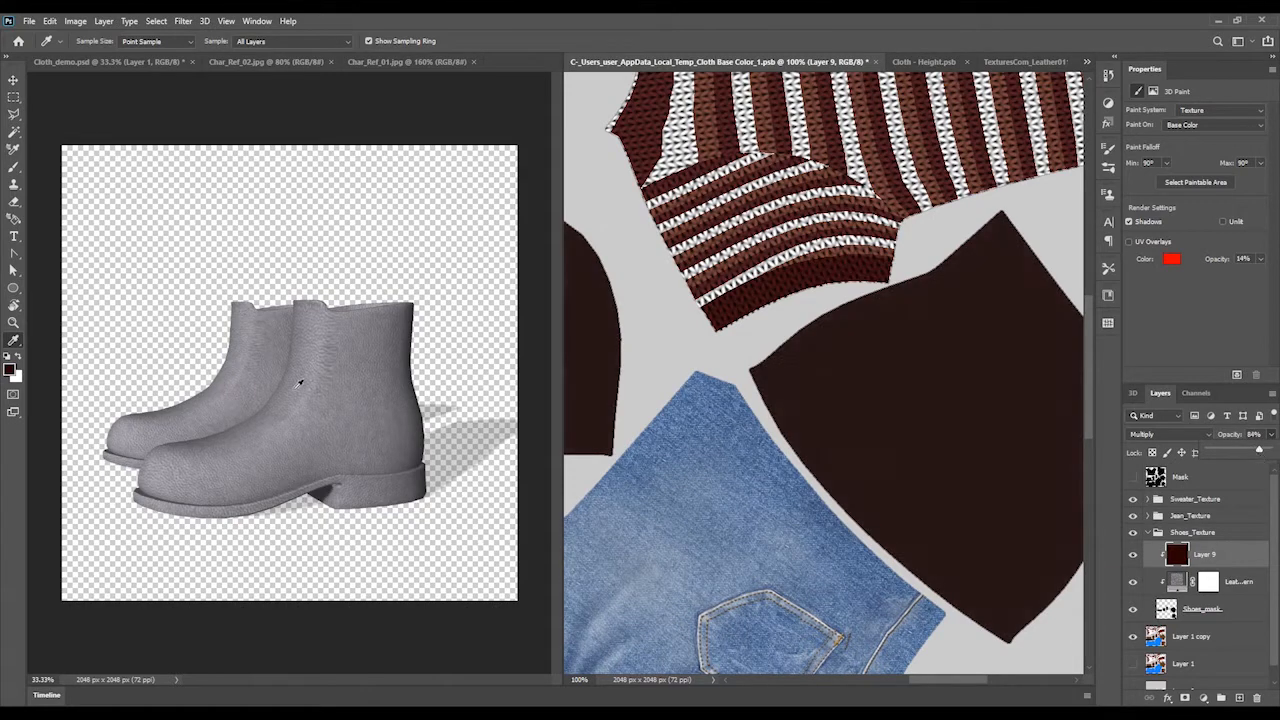
left_click(108, 62)
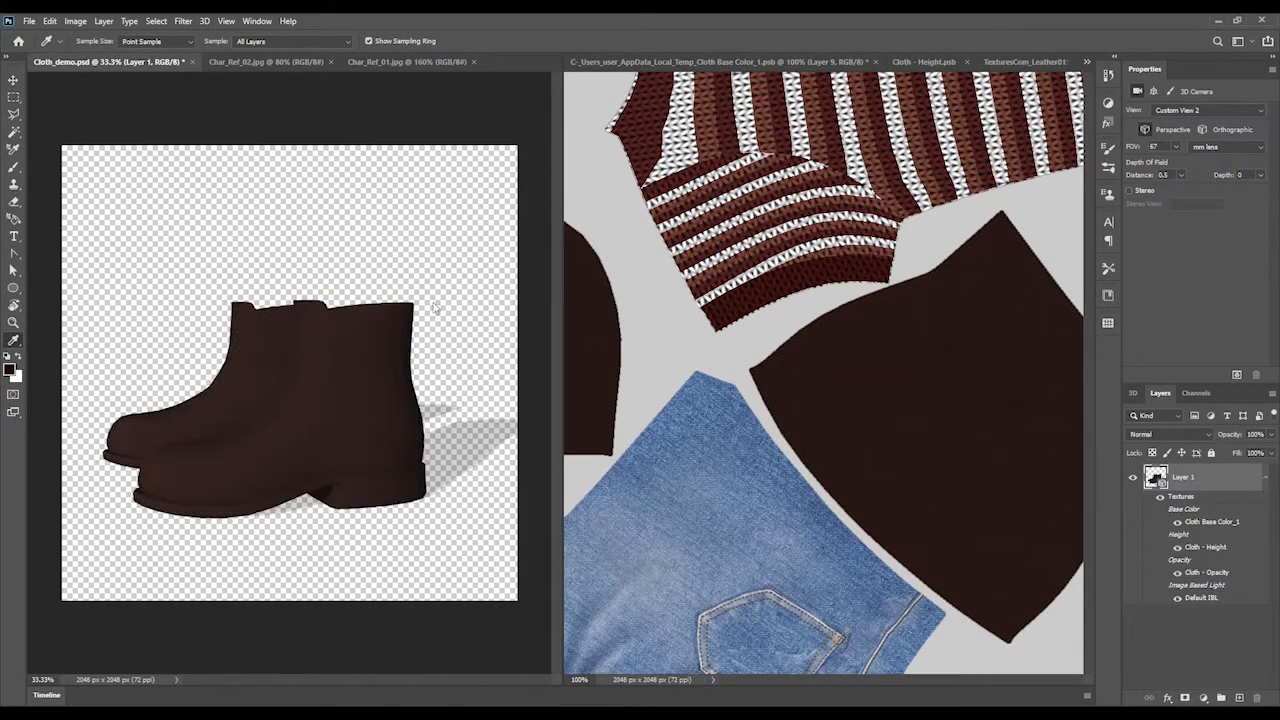
Brighten the brown fill layer with Curves, raising input 57 to output 81, and update the 3D boots
left_click(829, 337)
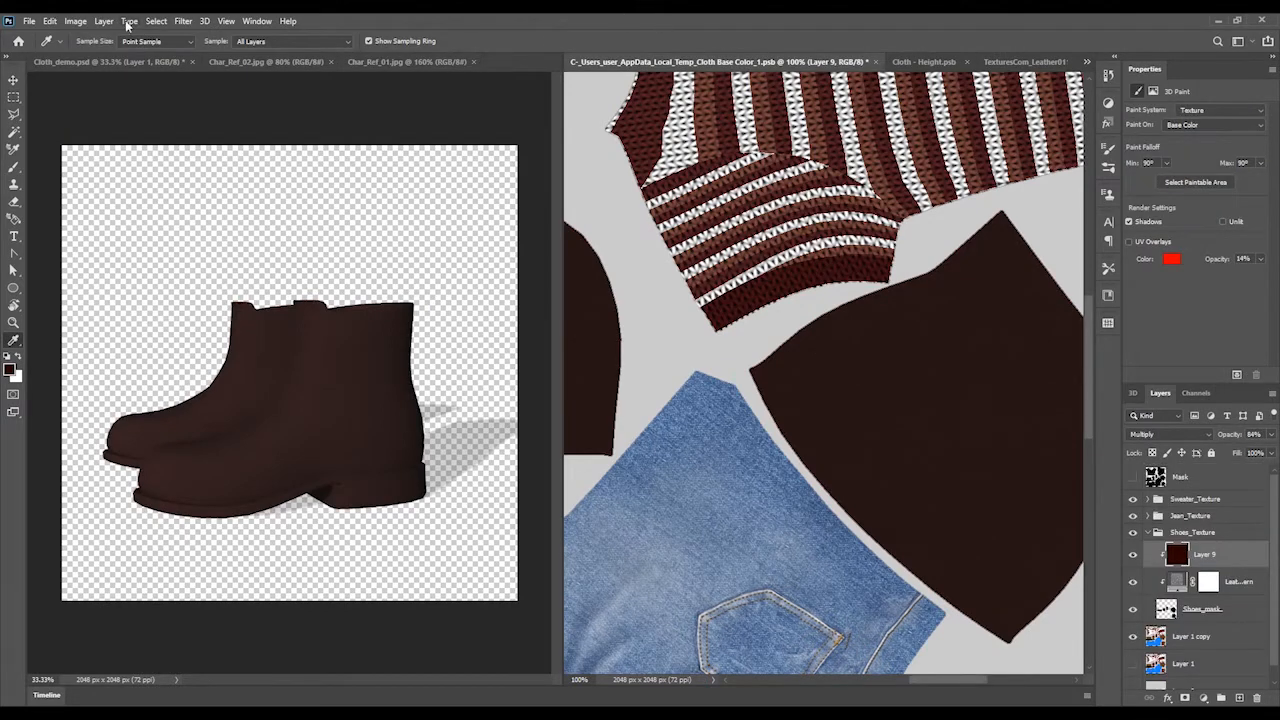
left_click(75, 20)
mouse_move(122, 62)
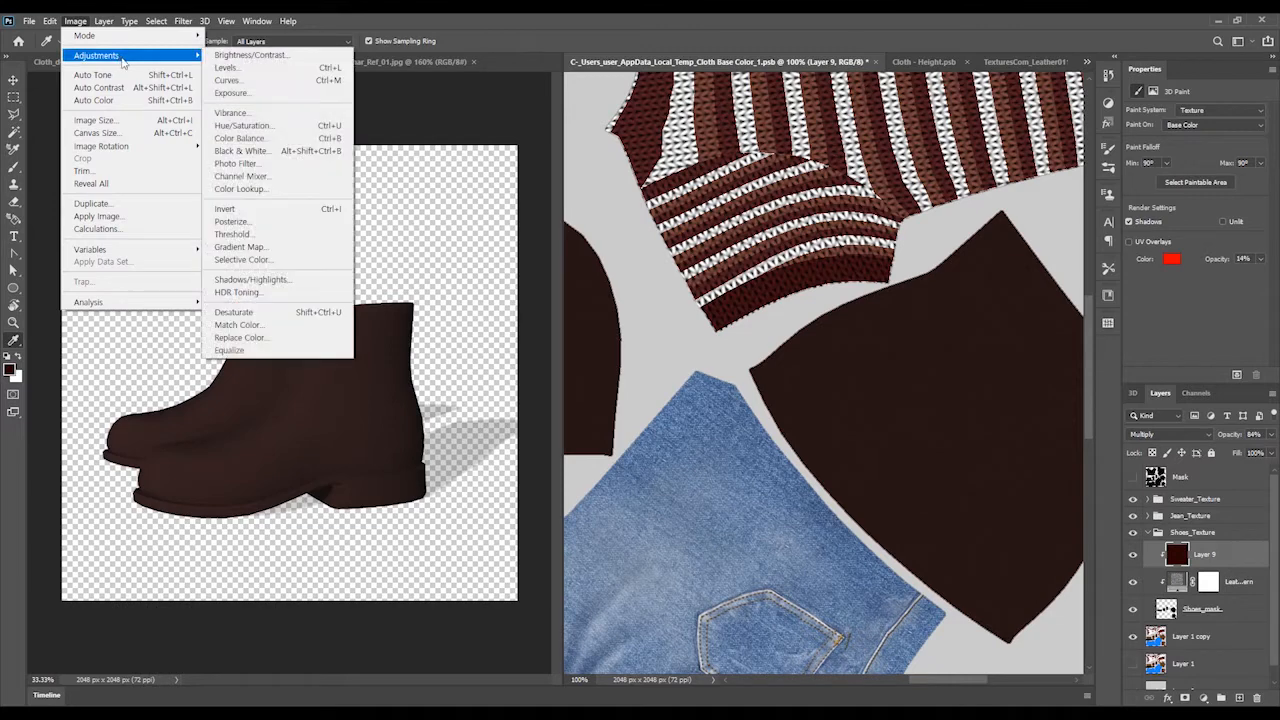
left_click(257, 81)
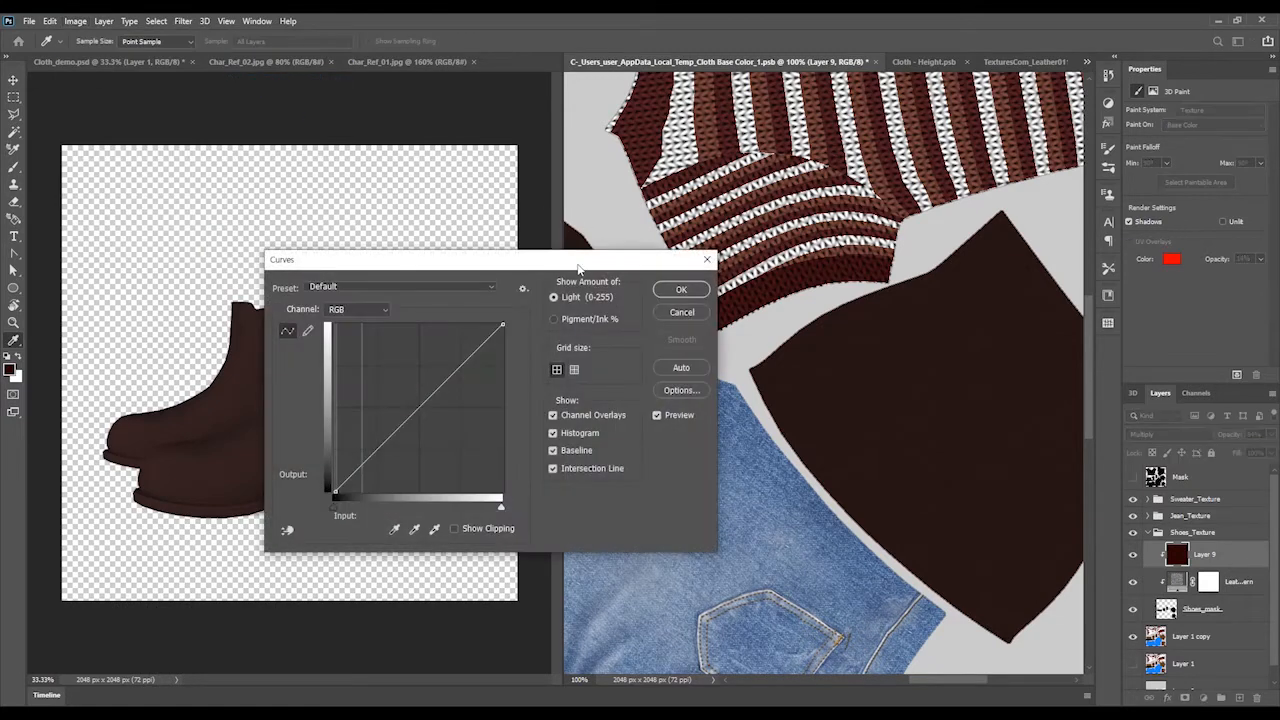
left_click_drag(539, 300, 538, 283)
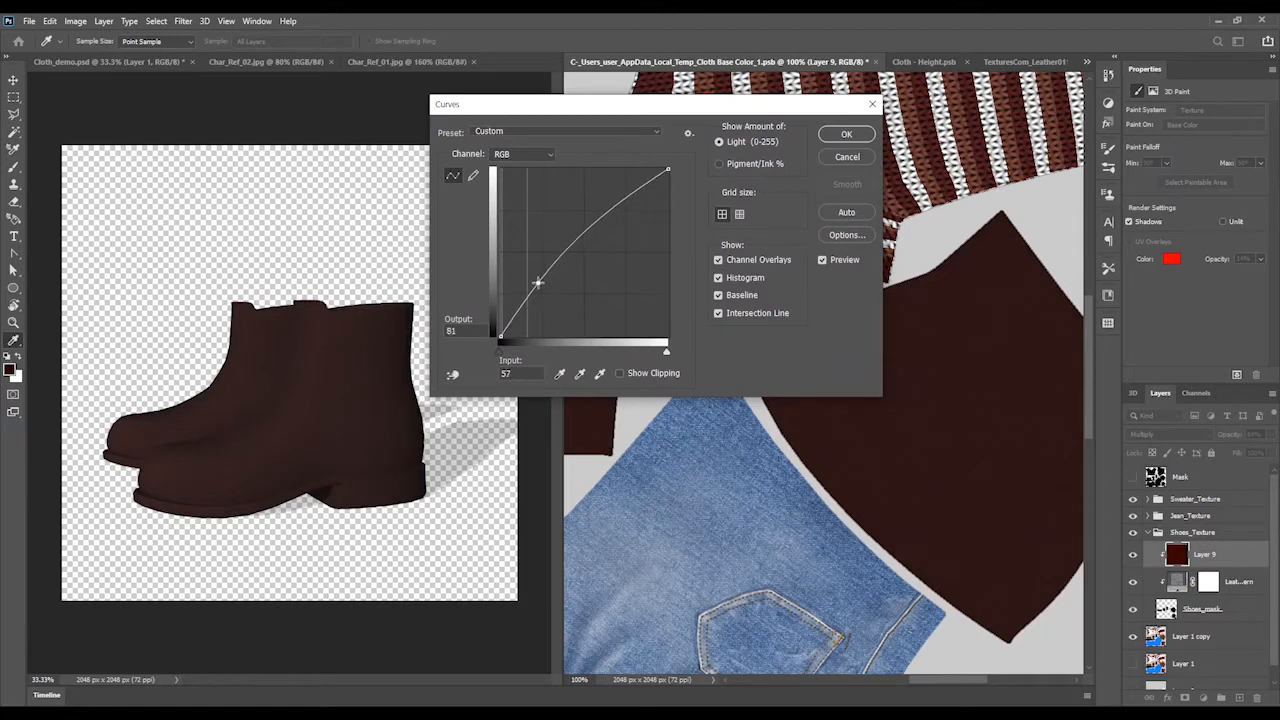
left_click(840, 134)
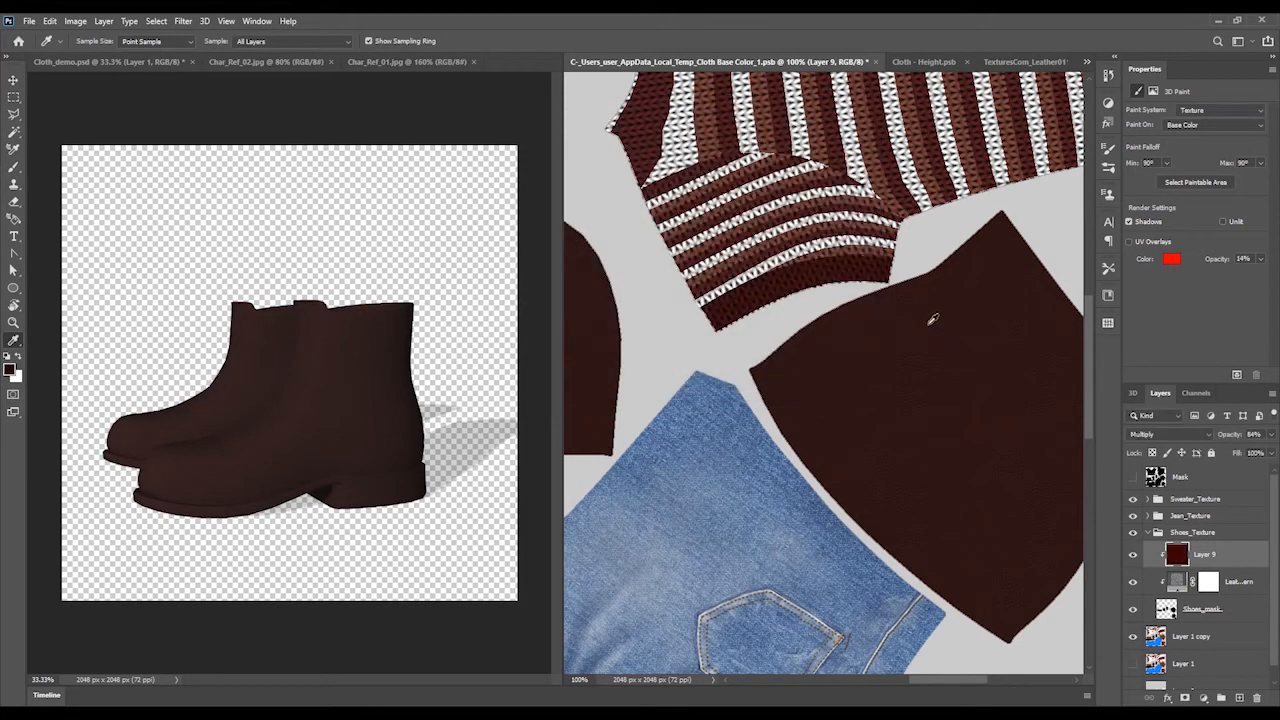
left_click(172, 115)
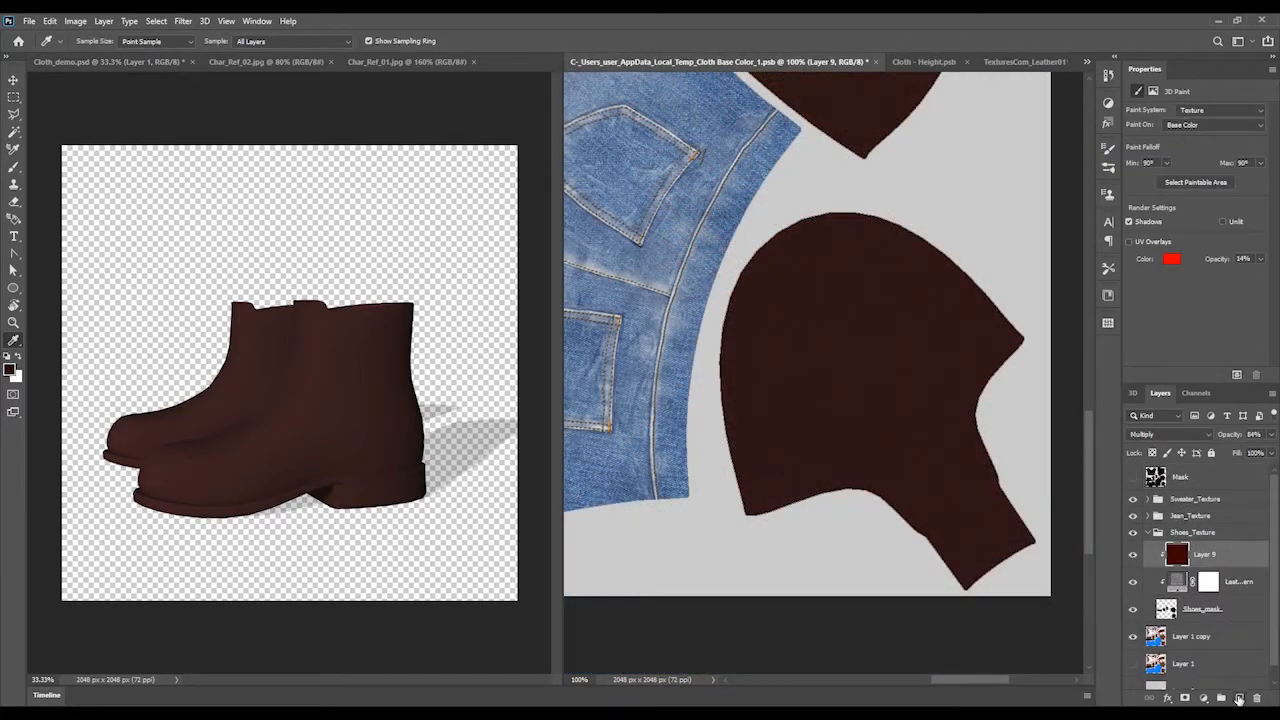
Add another new layer above the brown fill and clip it to the shoe shapes
left_click(1239, 698)
right_click(1212, 558)
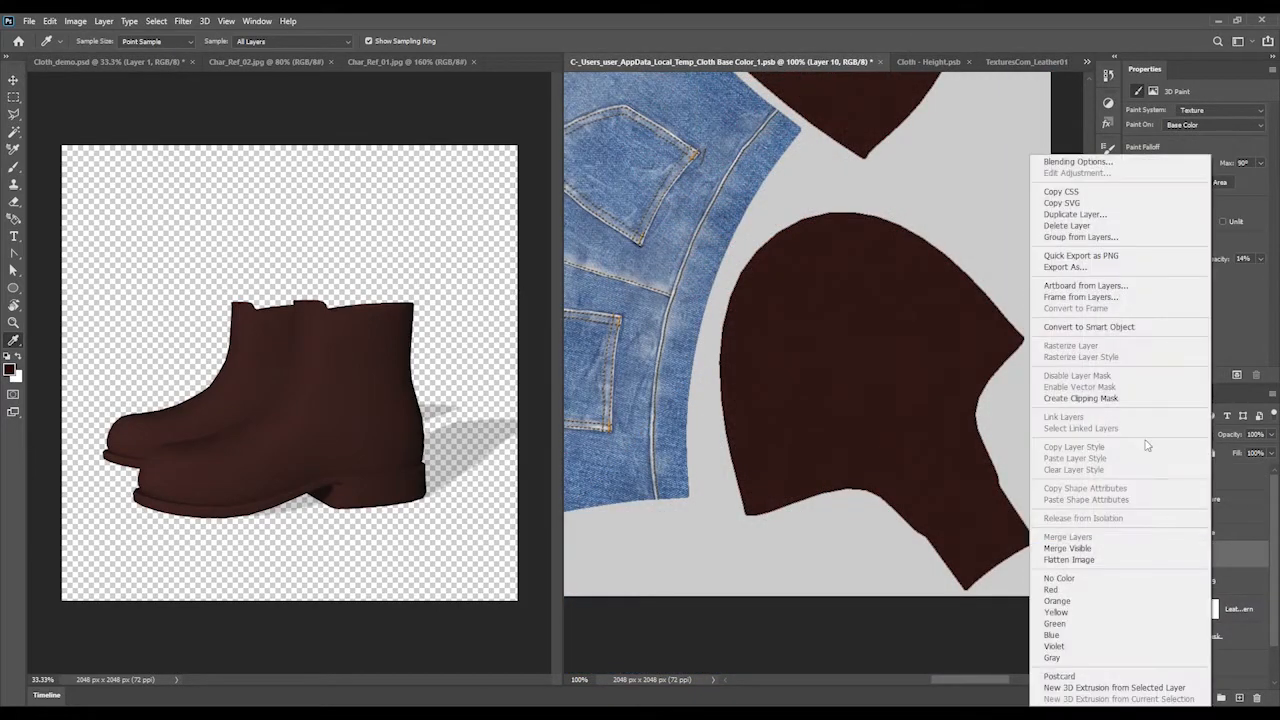
left_click(1116, 400)
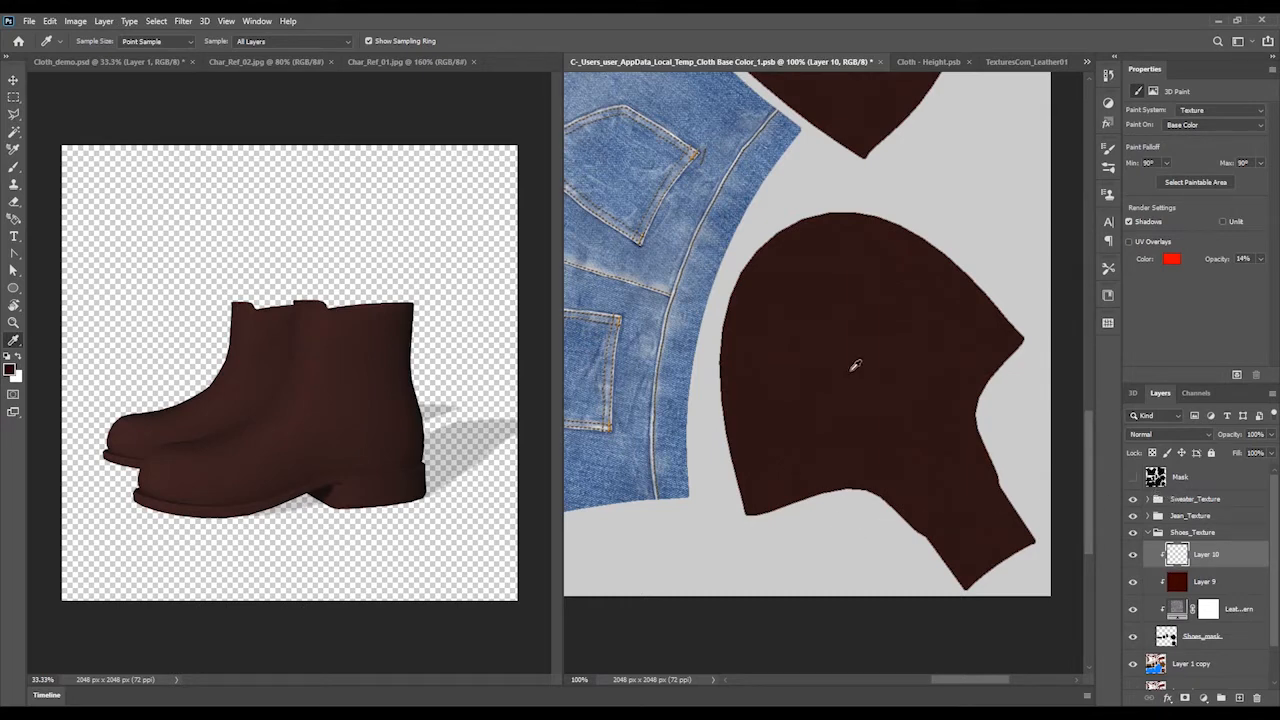
Sample a lighter reddish brown from the boot toe in Char_Ref_01.jpg and return to the Base Color texture
left_click(400, 61)
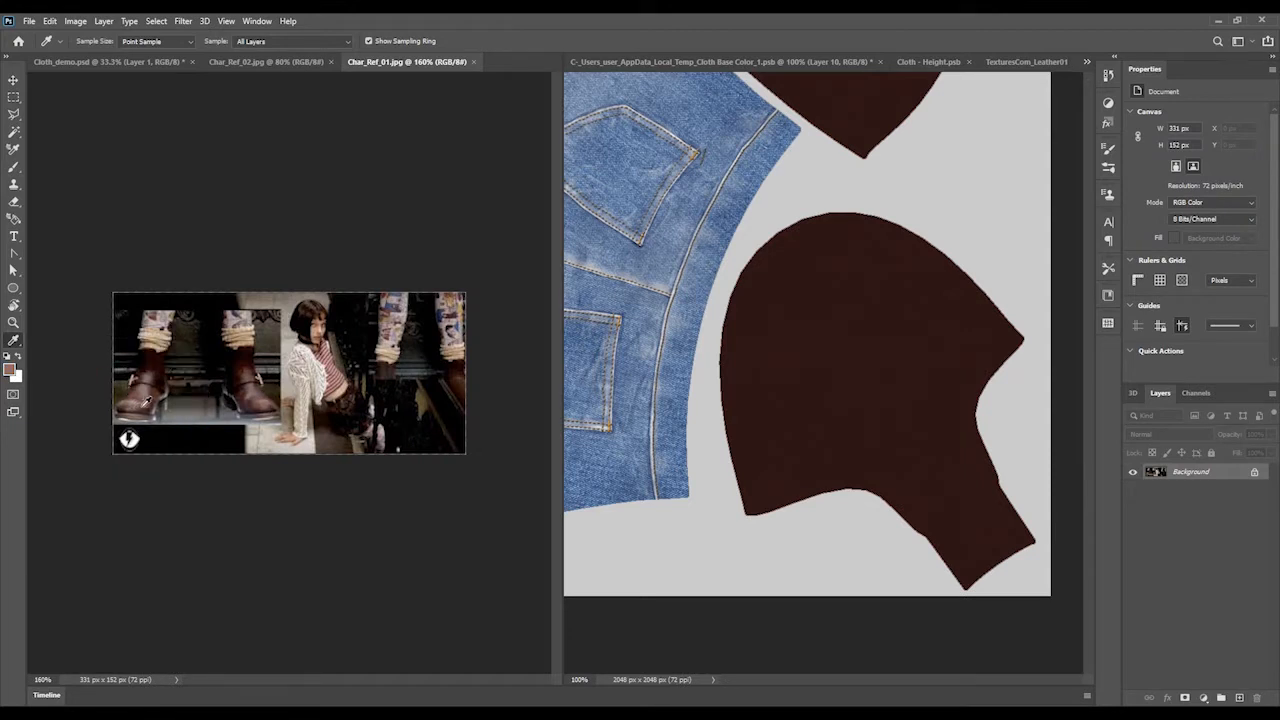
left_click(147, 402)
left_click(138, 400)
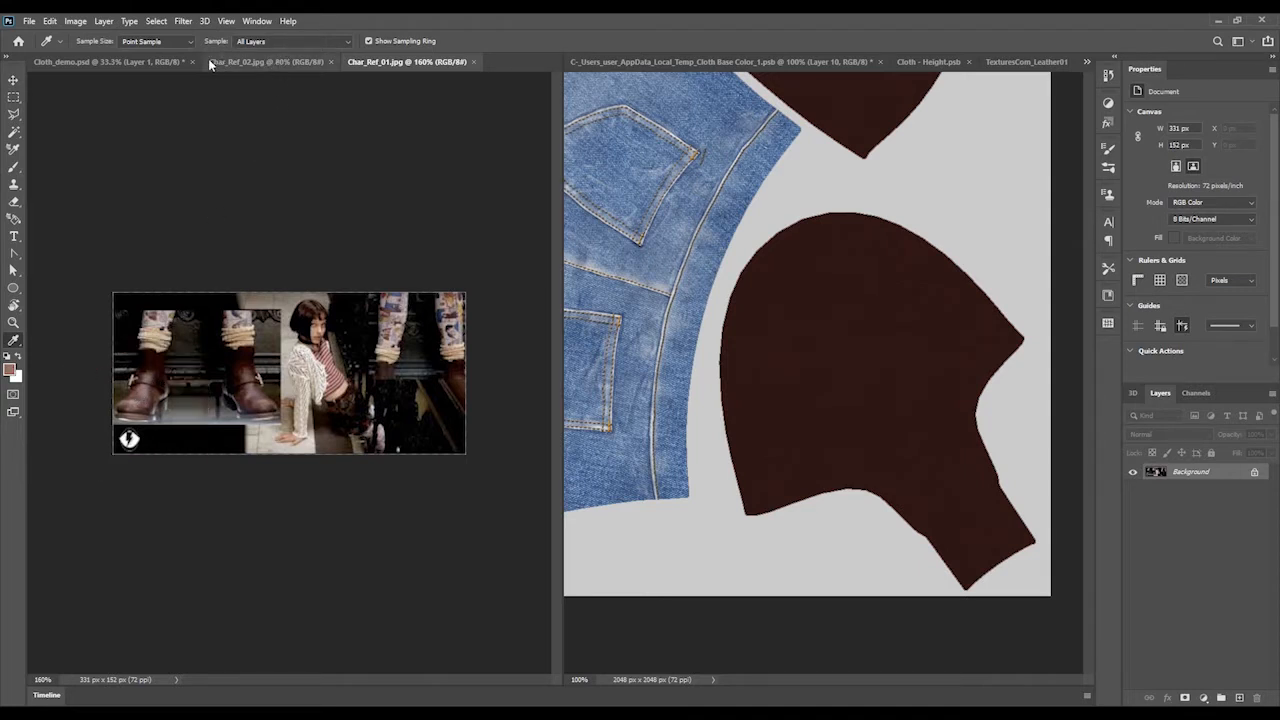
left_click(153, 62)
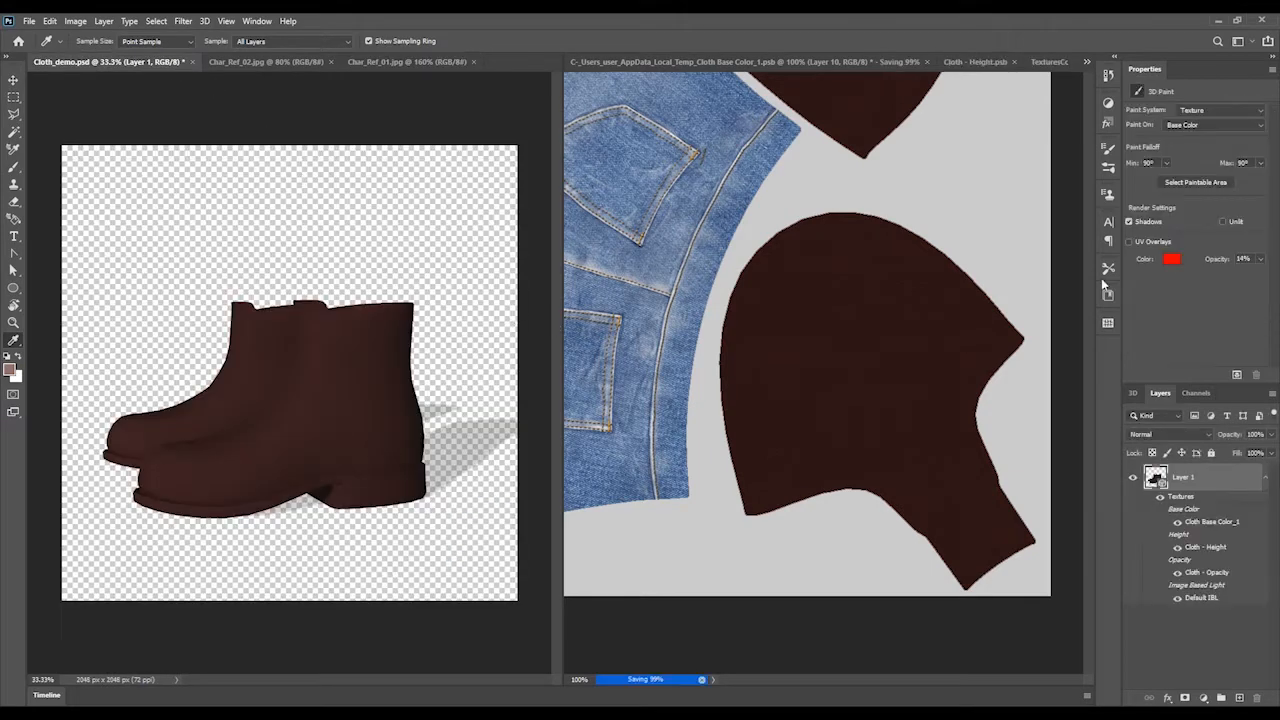
left_click(848, 61)
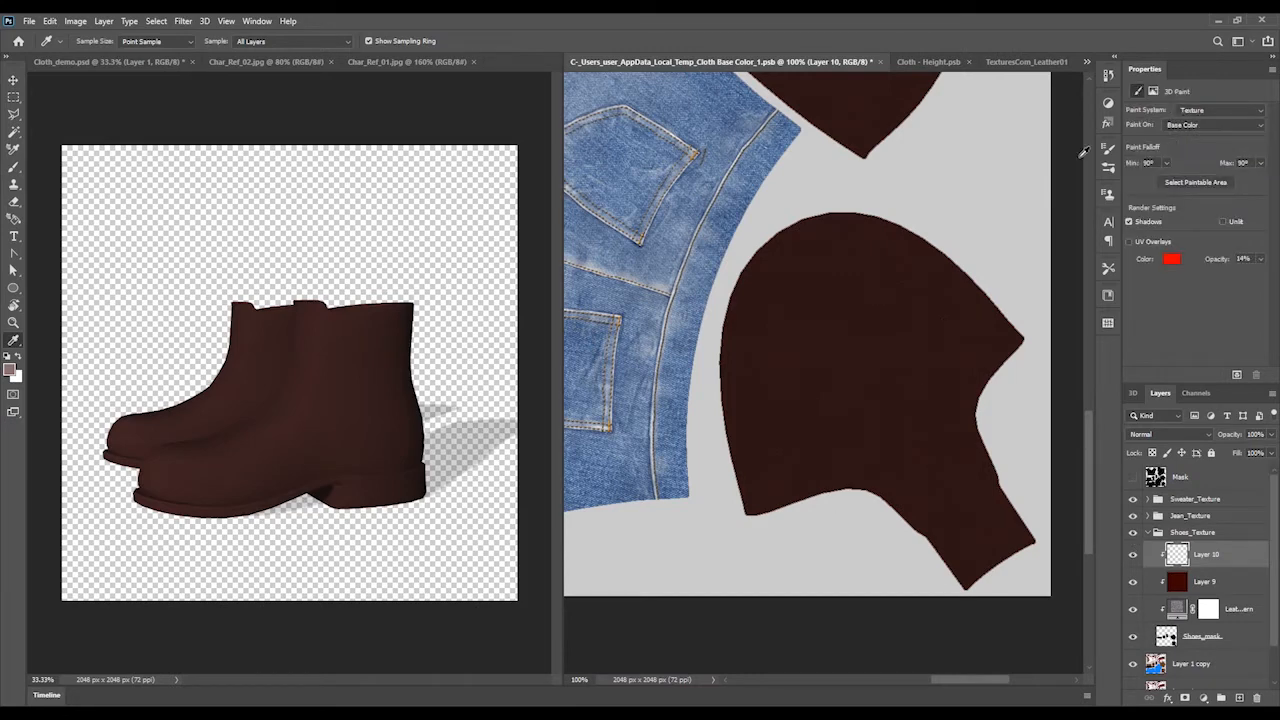
Add a Black & White adjustment layer to the seamless leather image TexturesCom_Leather0113_2_seamless_S.jpg and set Blues to 23
left_click(1018, 62)
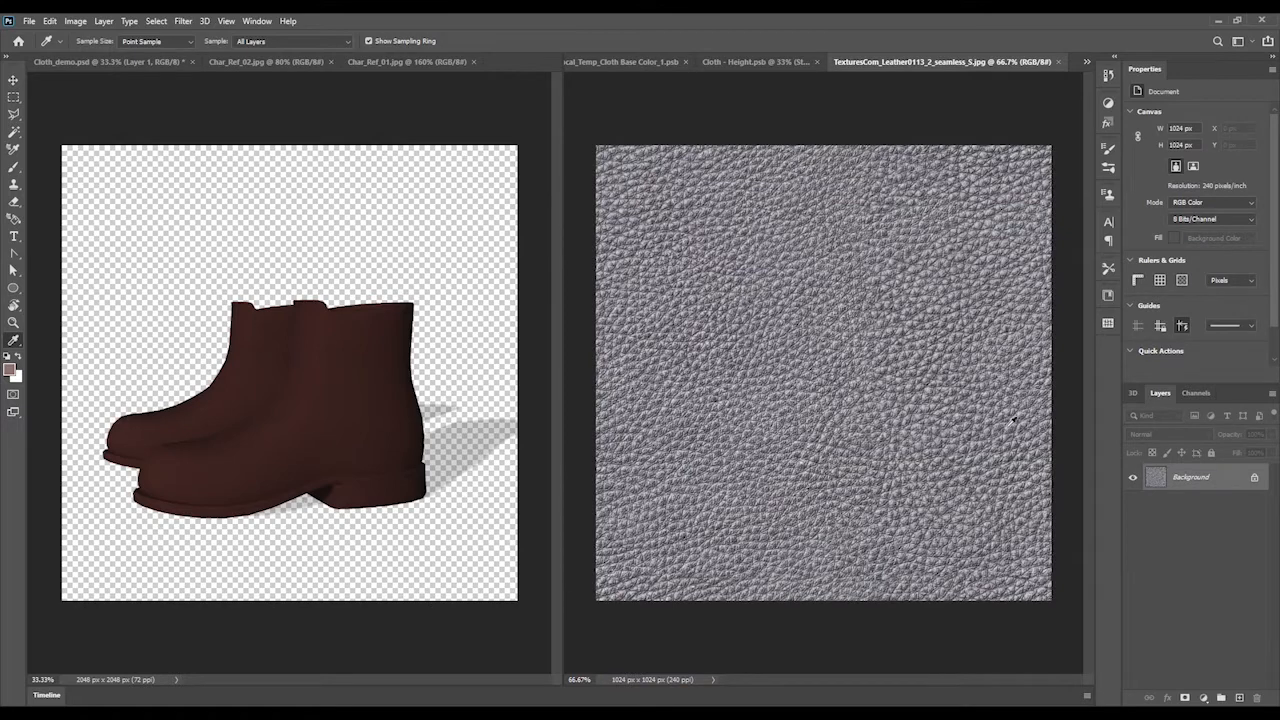
left_click(1108, 102)
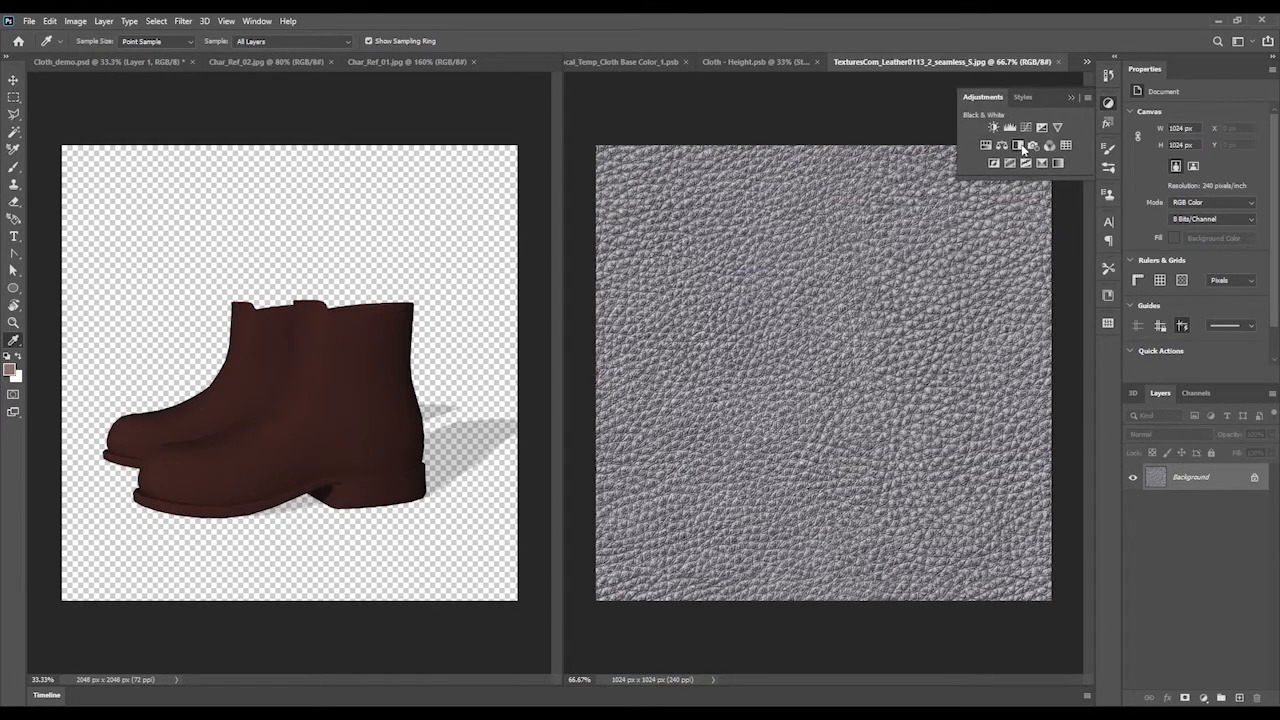
left_click(1019, 146)
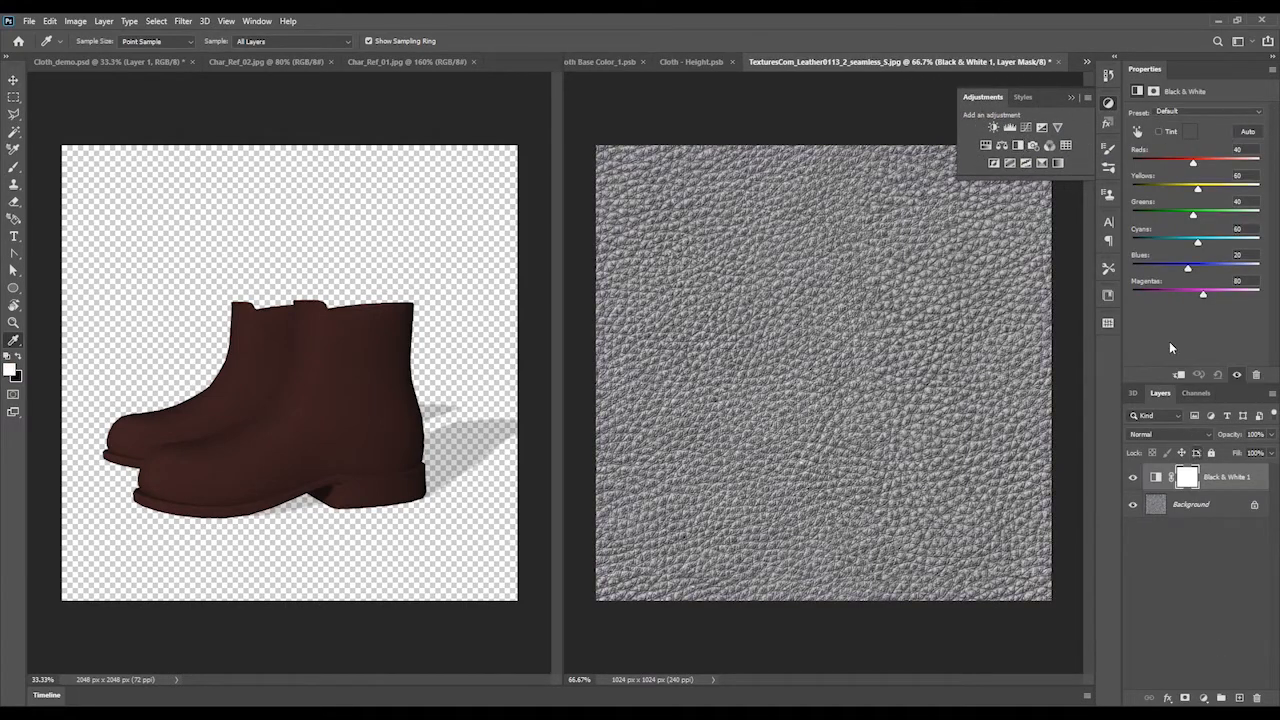
mouse_move(1187, 272)
left_mouse_down()
mouse_move(1160, 268)
mouse_move(1236, 267)
mouse_move(1167, 270)
mouse_move(1190, 272)
left_mouse_up()
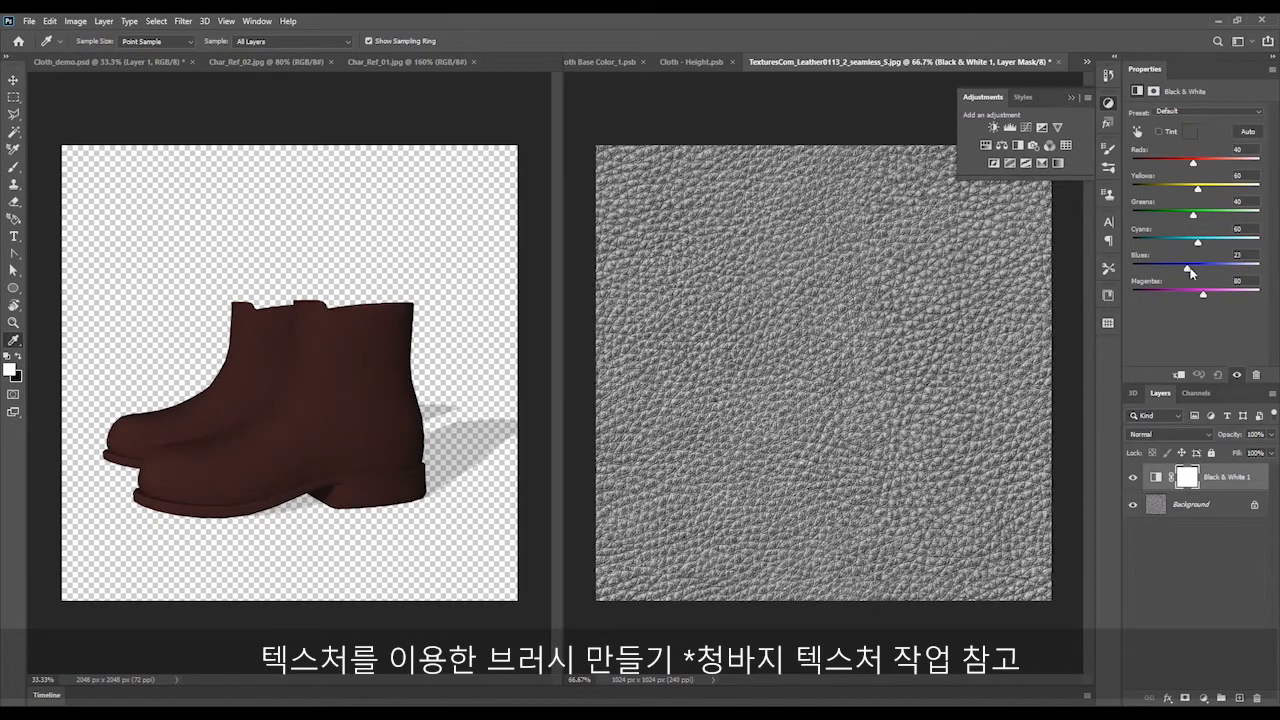
Add a Curves adjustment to the leather image, darkening shadows from input 77 to output 44 and lifting highlights to output 210
left_click(1179, 574)
left_click(1027, 124)
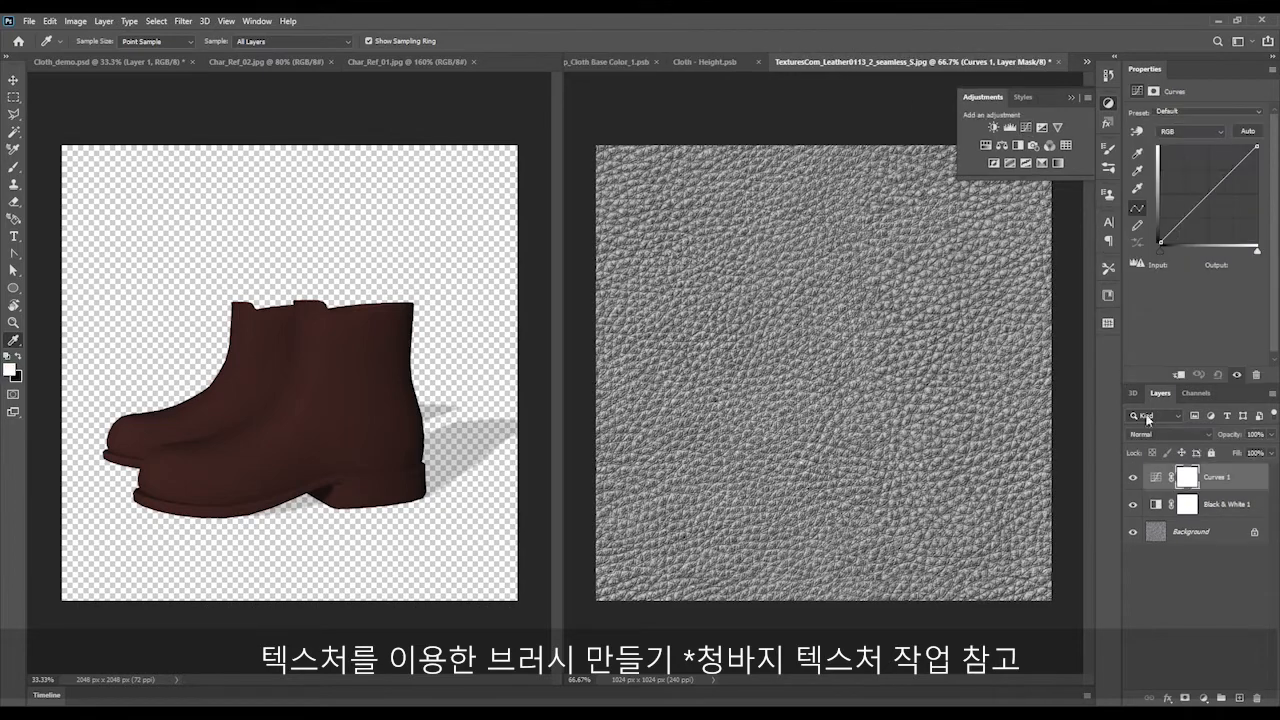
left_click_drag(1205, 198, 1189, 228)
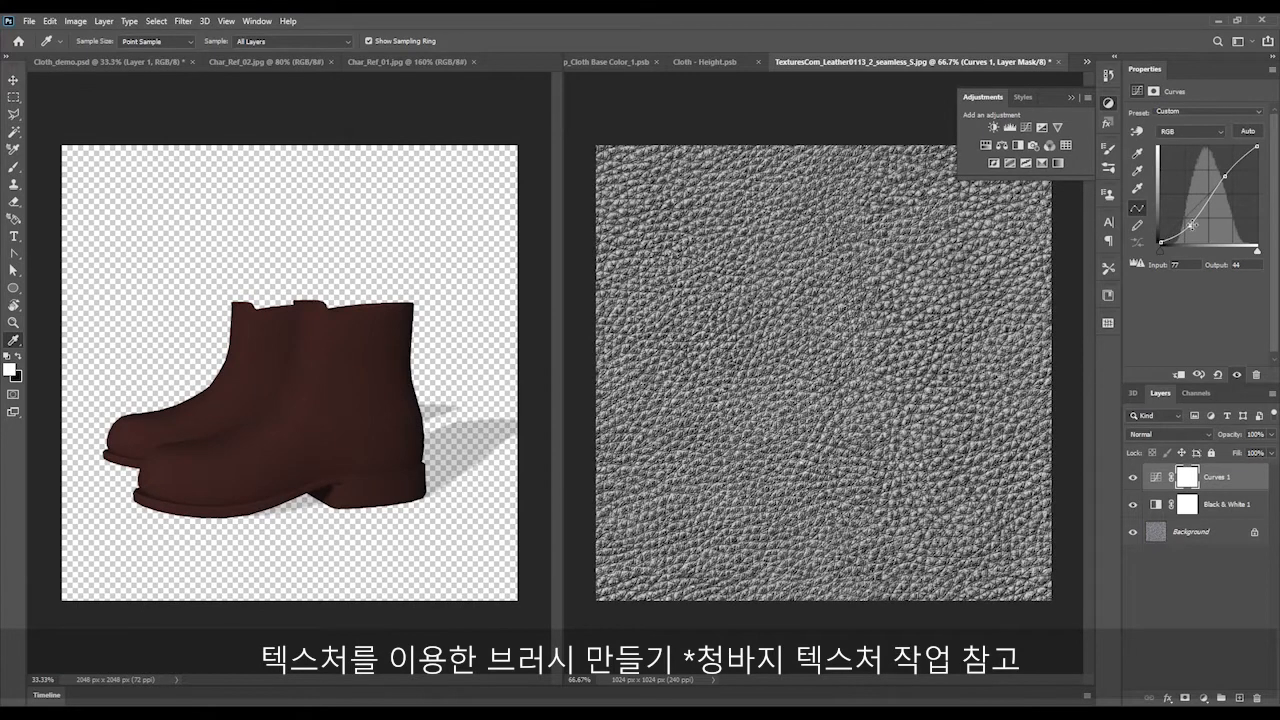
left_click_drag(1226, 176, 1224, 162)
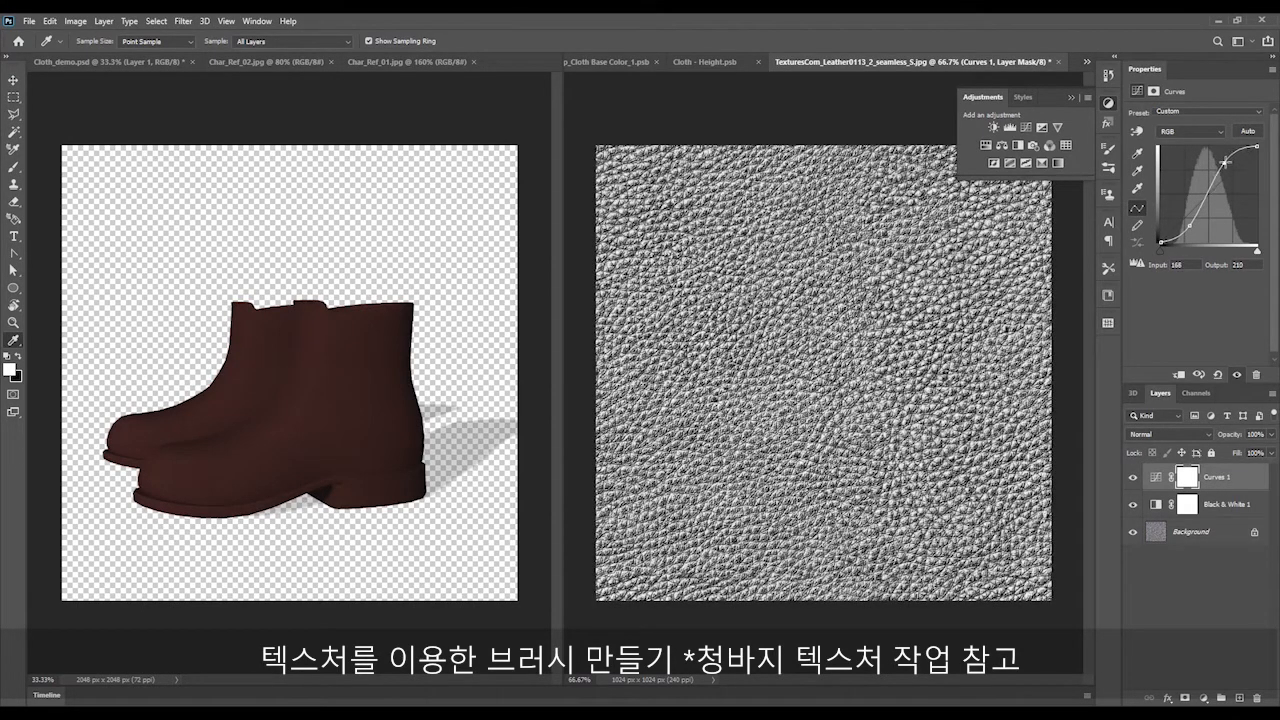
Flatten the Curves, Black & White and Background layers of the leather image into one layer
left_click(1196, 567)
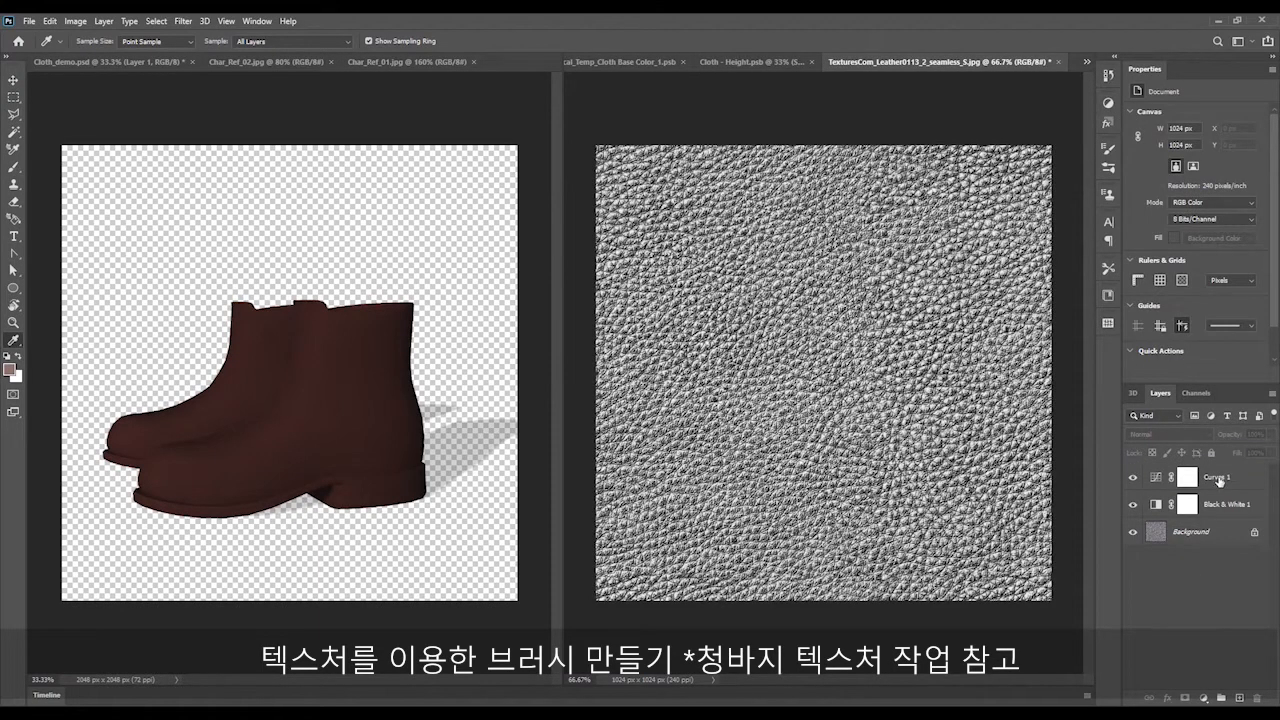
left_click(1218, 479)
left_click(1213, 534)
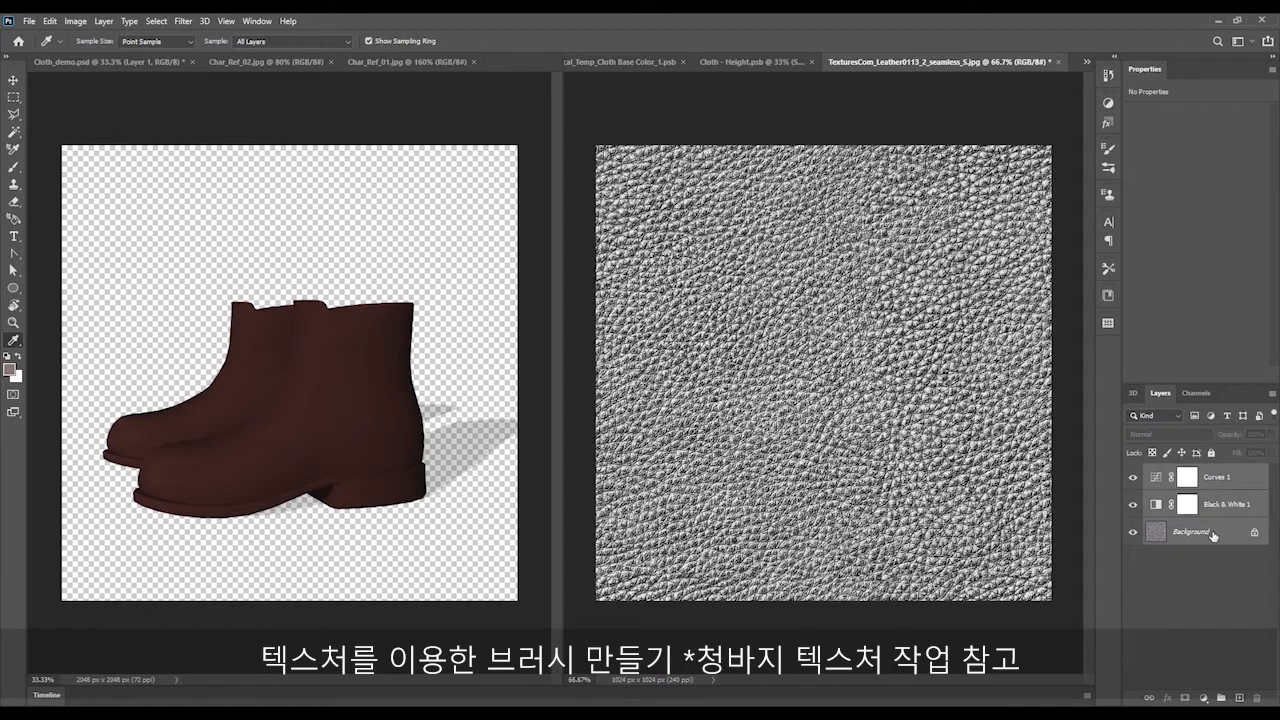
right_click(1213, 536)
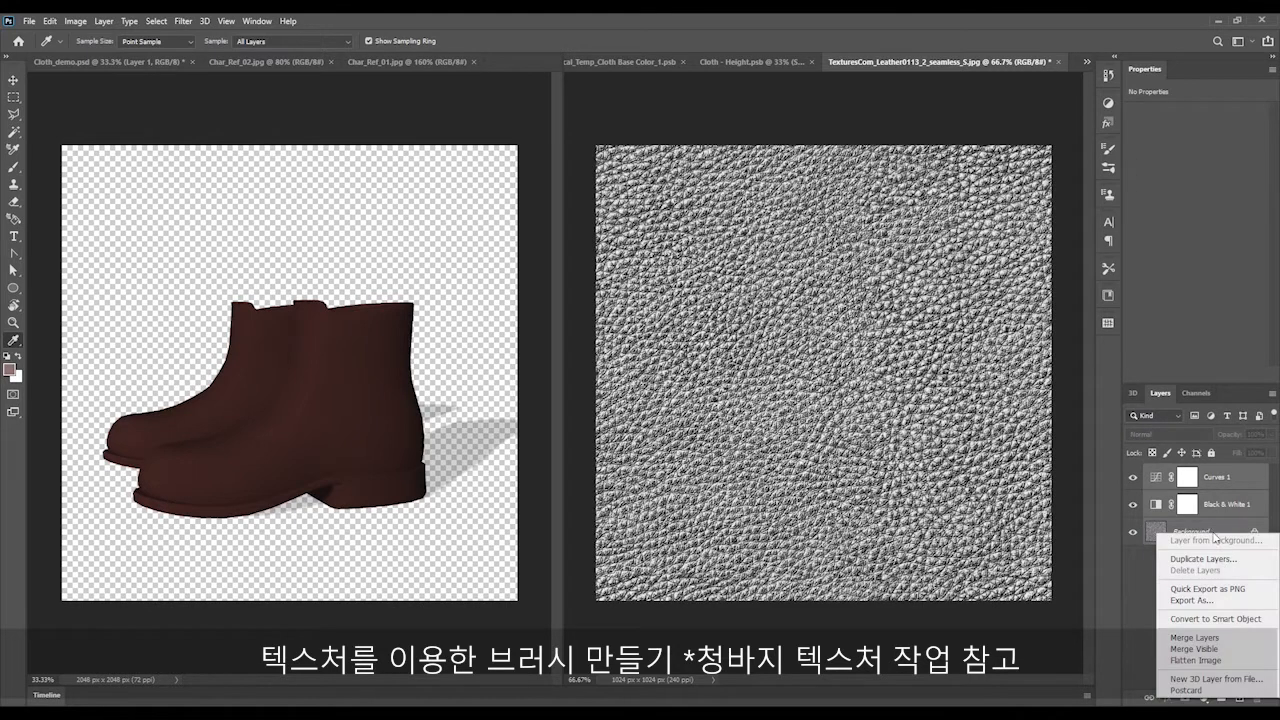
left_click(1194, 661)
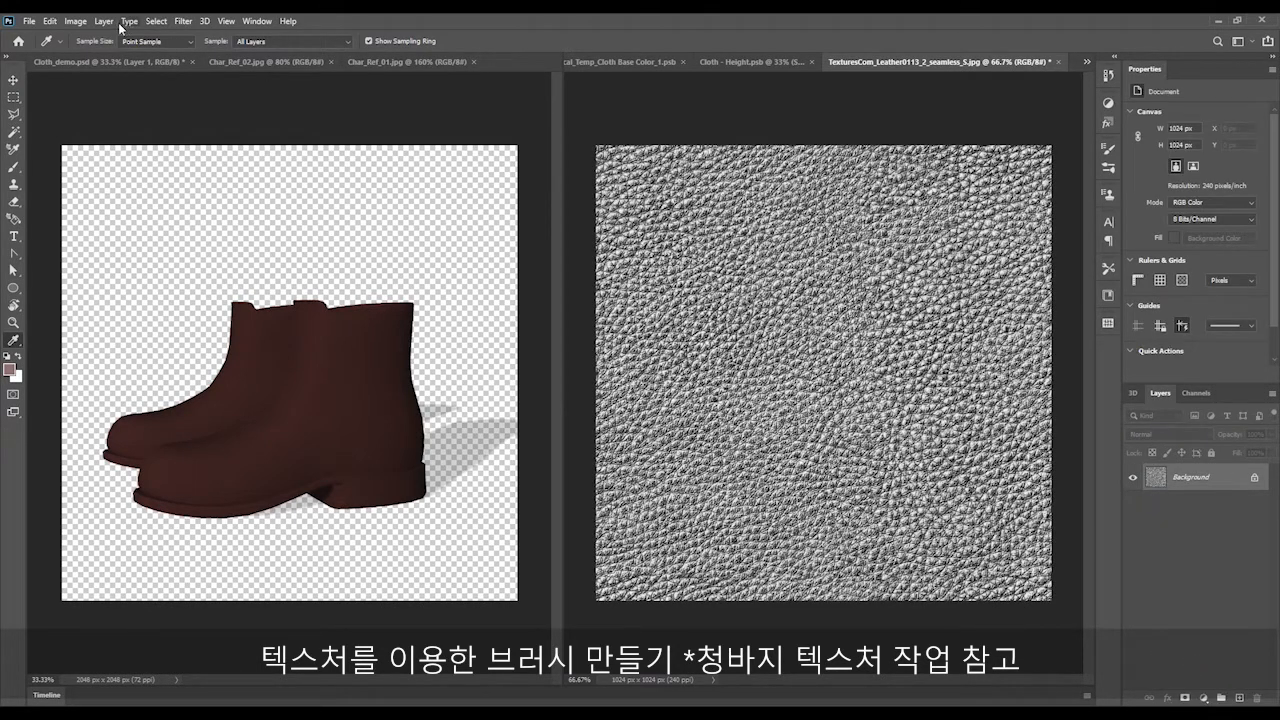
Define the greyscale leather image as a pattern named Leather_1_BW
left_click(49, 21)
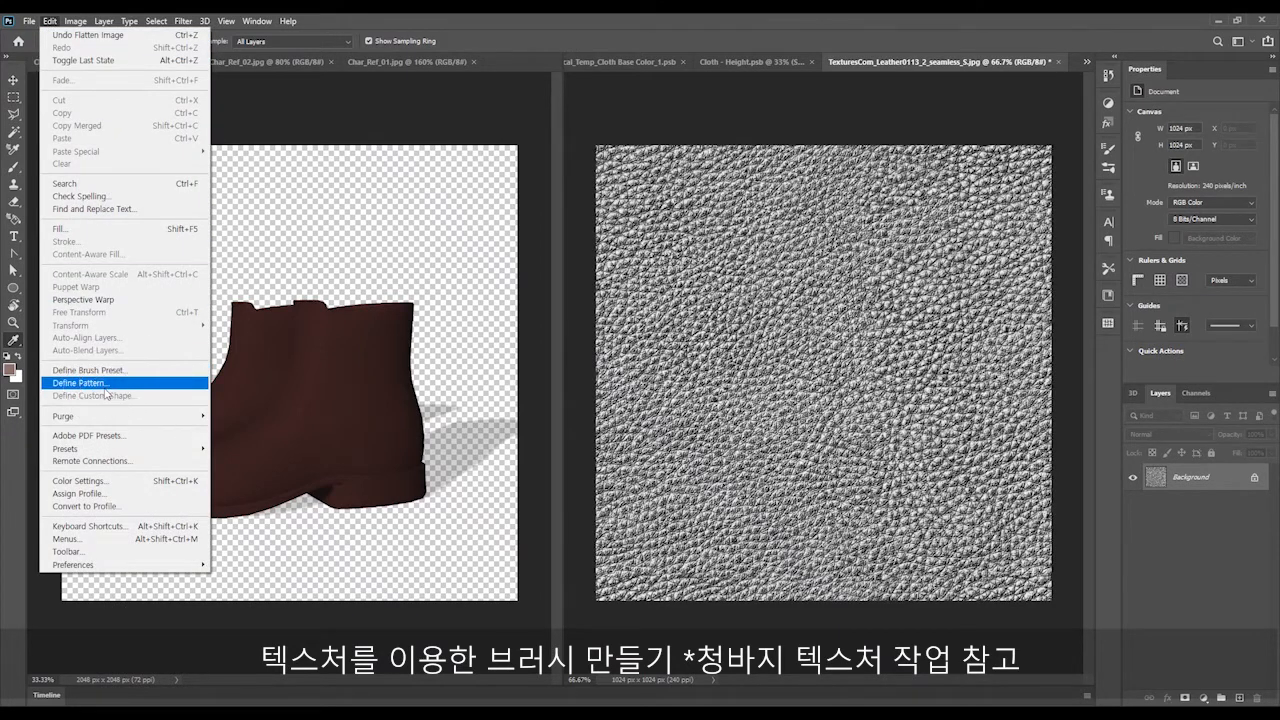
left_click(100, 383)
type("Leather_1_BW")
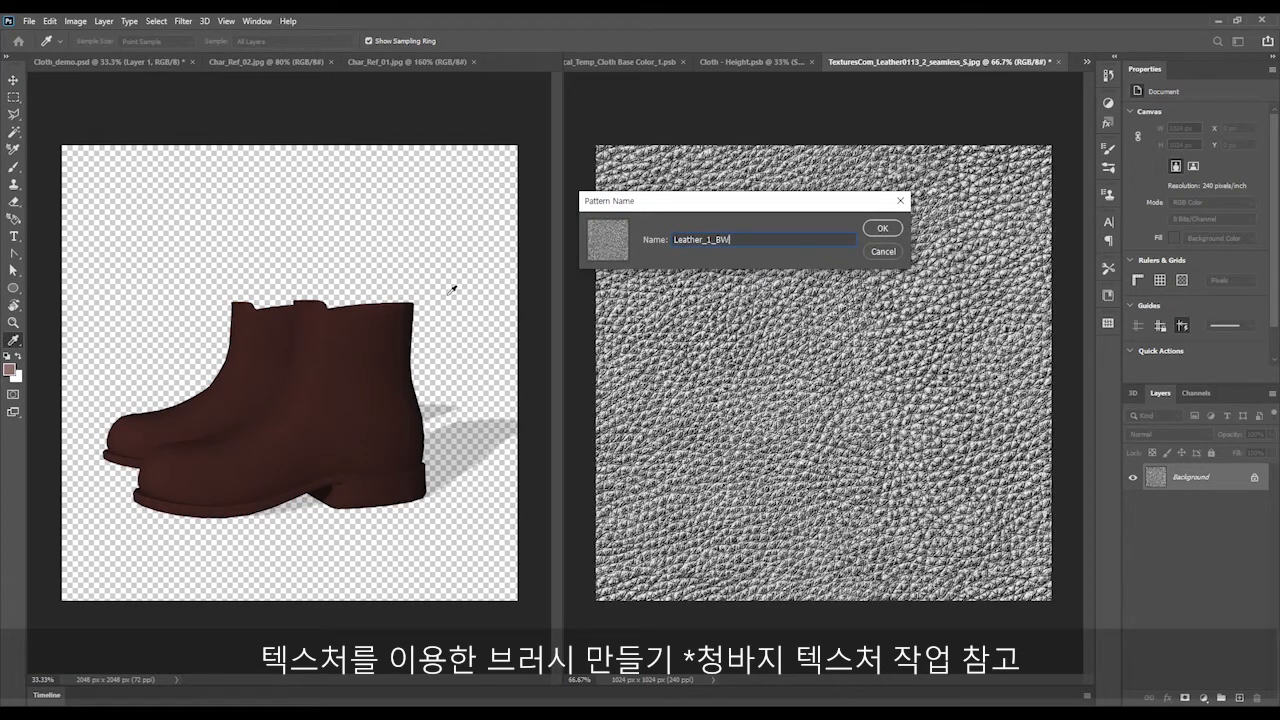
left_click(883, 229)
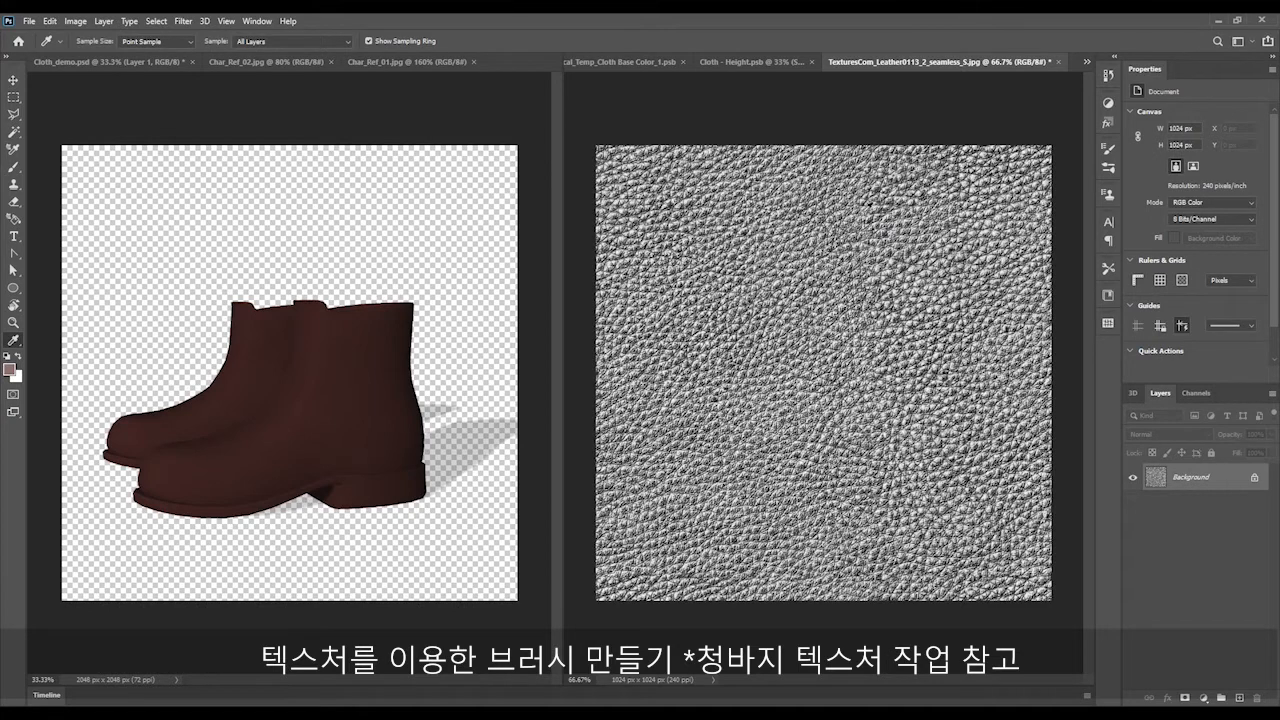
Return to the Cloth Base Color texture document and choose the Soft Round brush preset
left_click(628, 61)
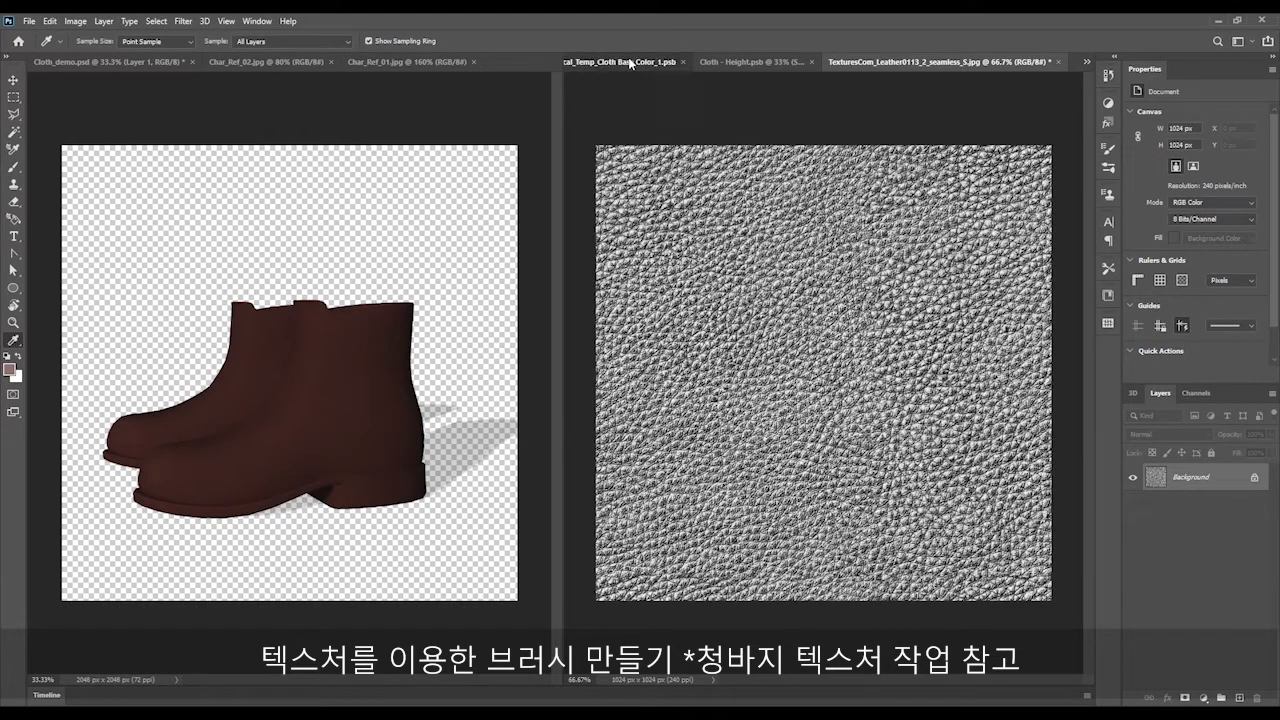
left_click(1108, 150)
left_click(930, 143)
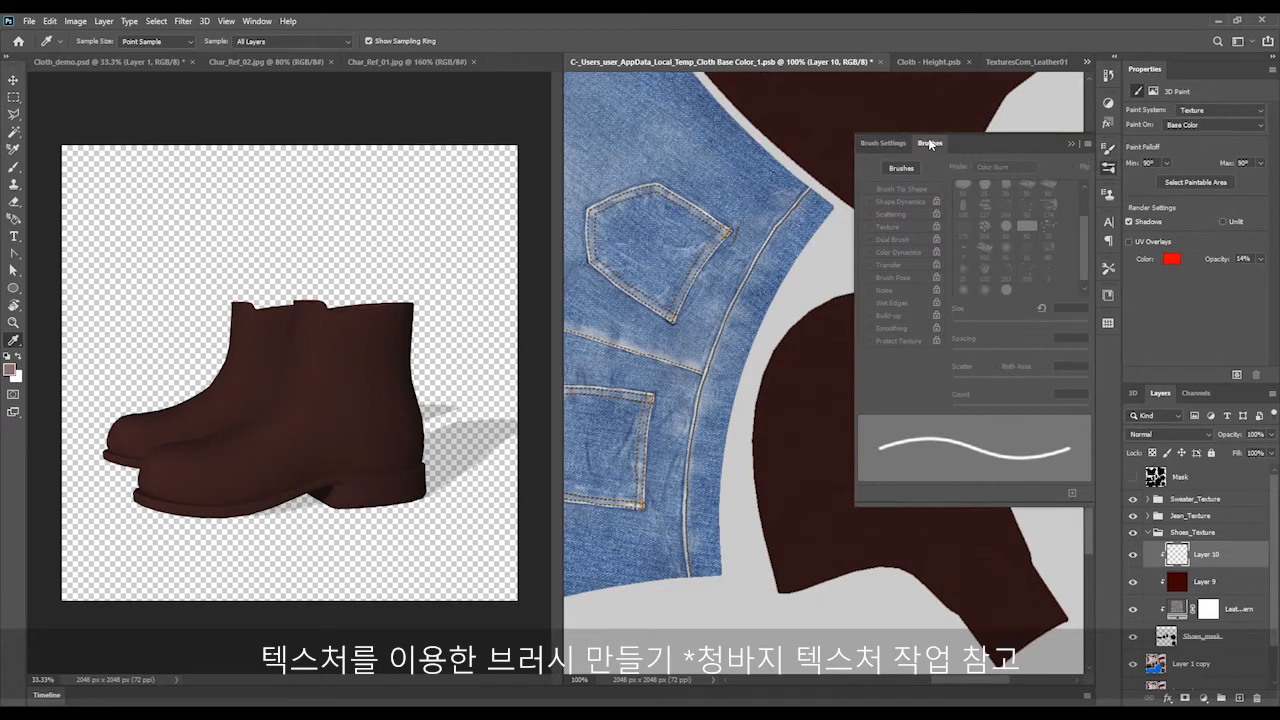
left_click(908, 246)
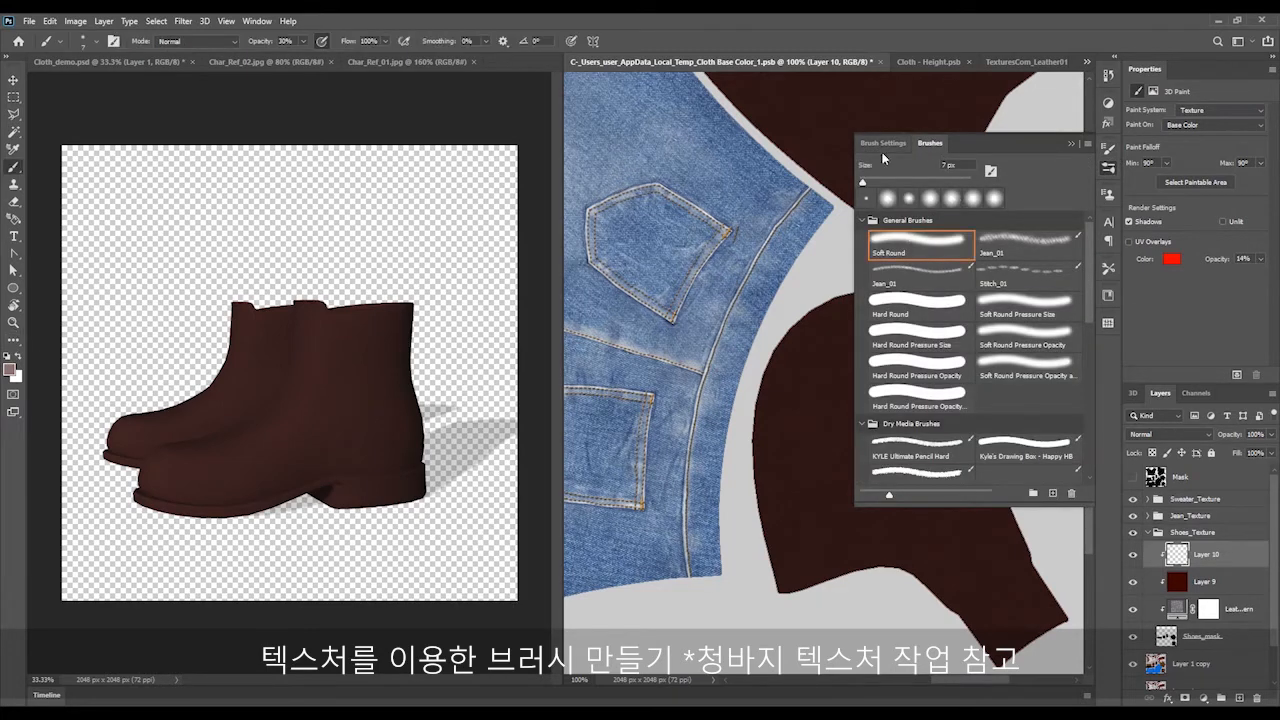
Enable Texture for the brush with the new Leather_1_BW pattern and set the texture mode to Multiply
left_click(883, 143)
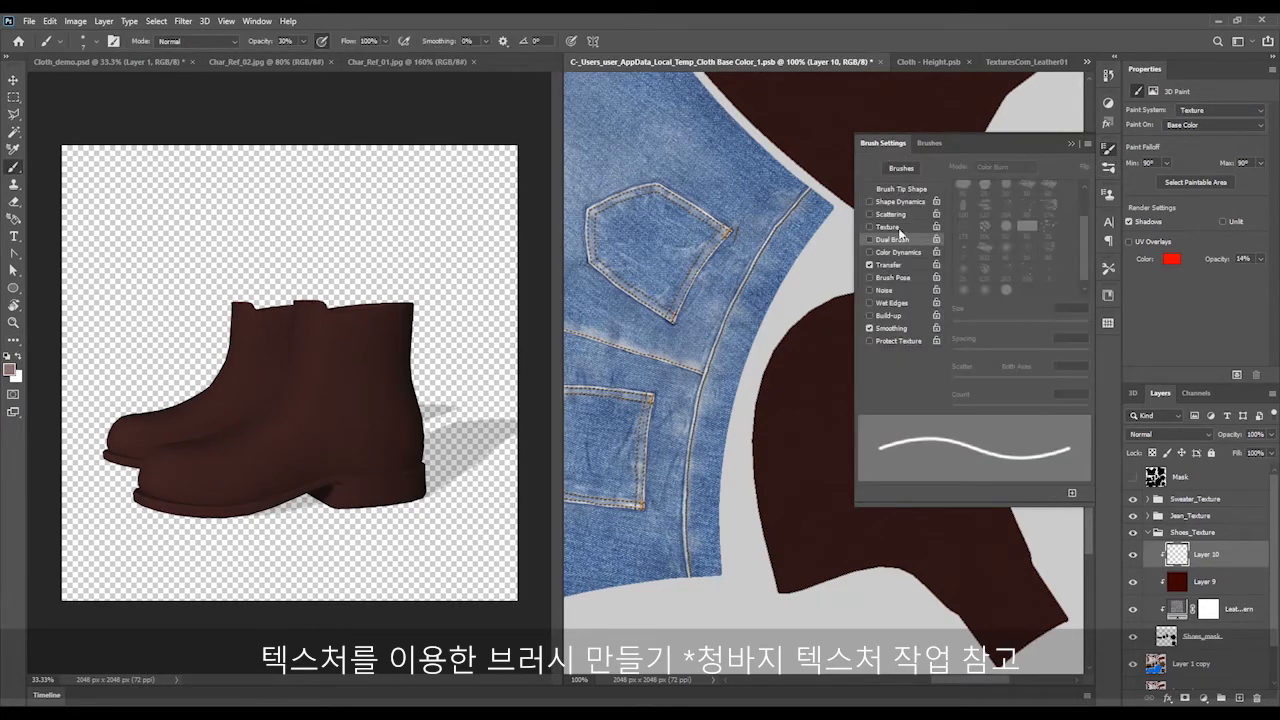
left_click(895, 226)
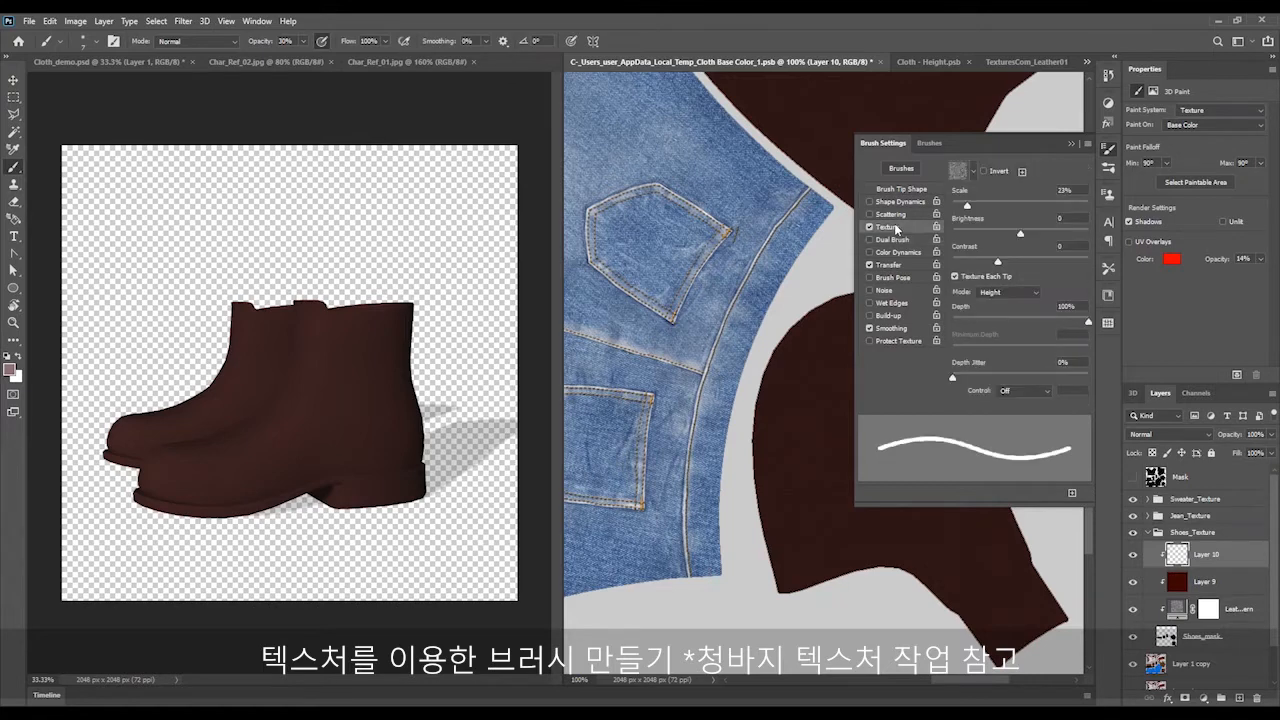
left_click(973, 170)
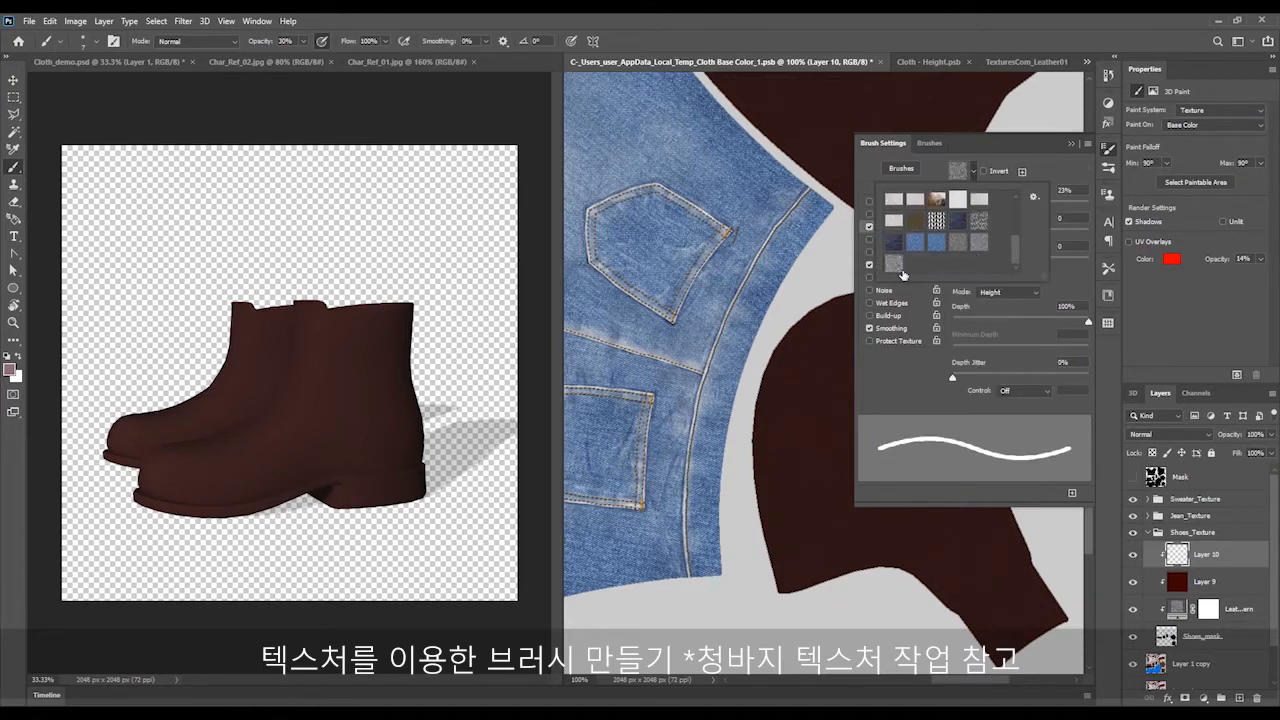
left_click(893, 263)
left_click(970, 170)
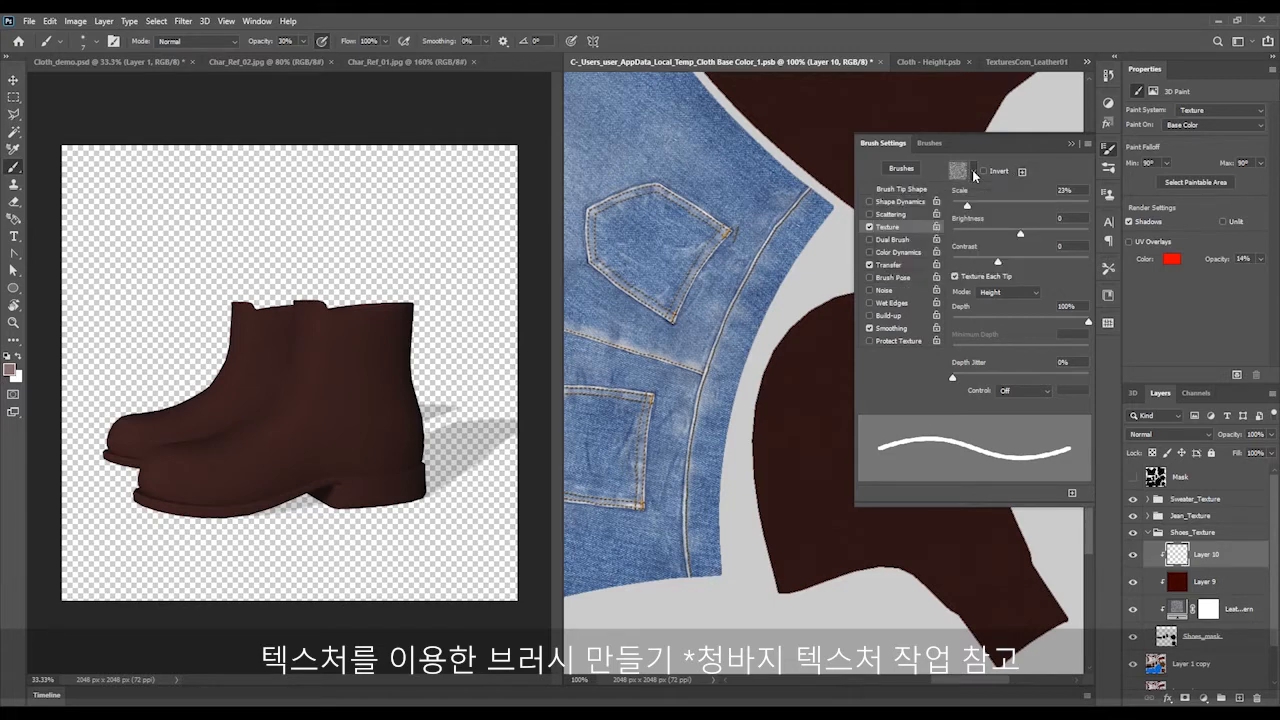
left_click(1011, 293)
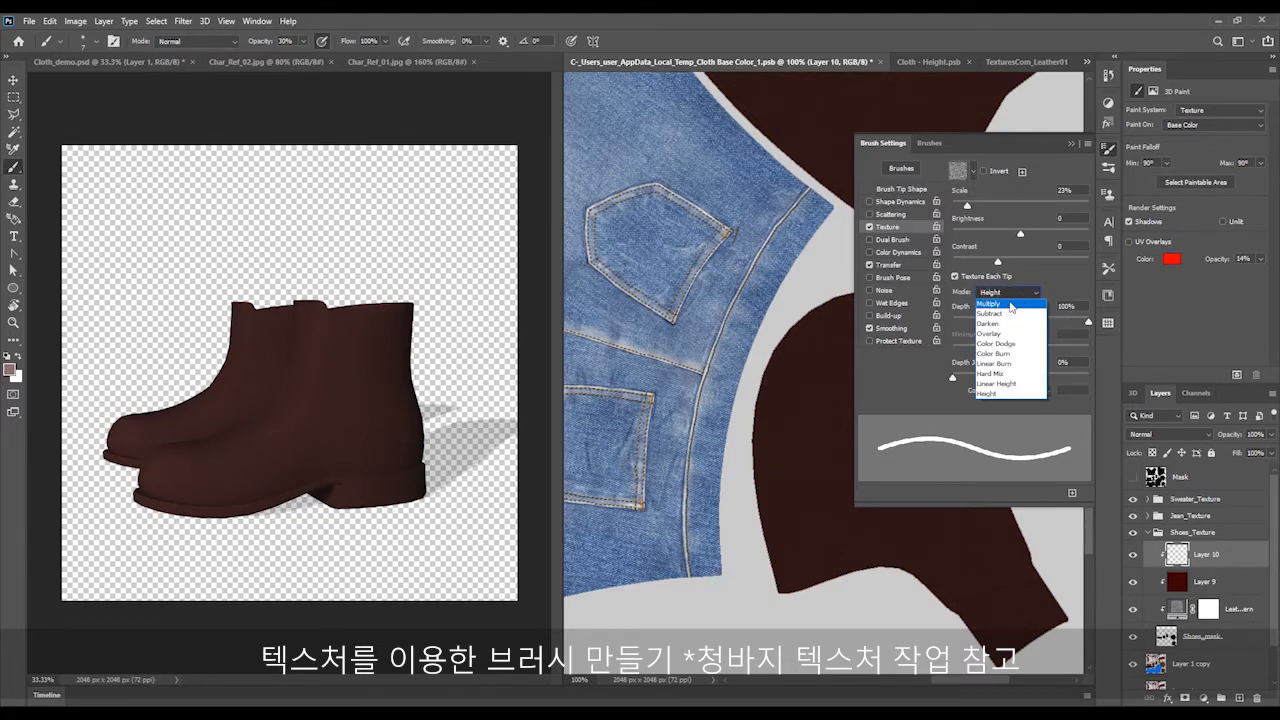
left_click(1010, 303)
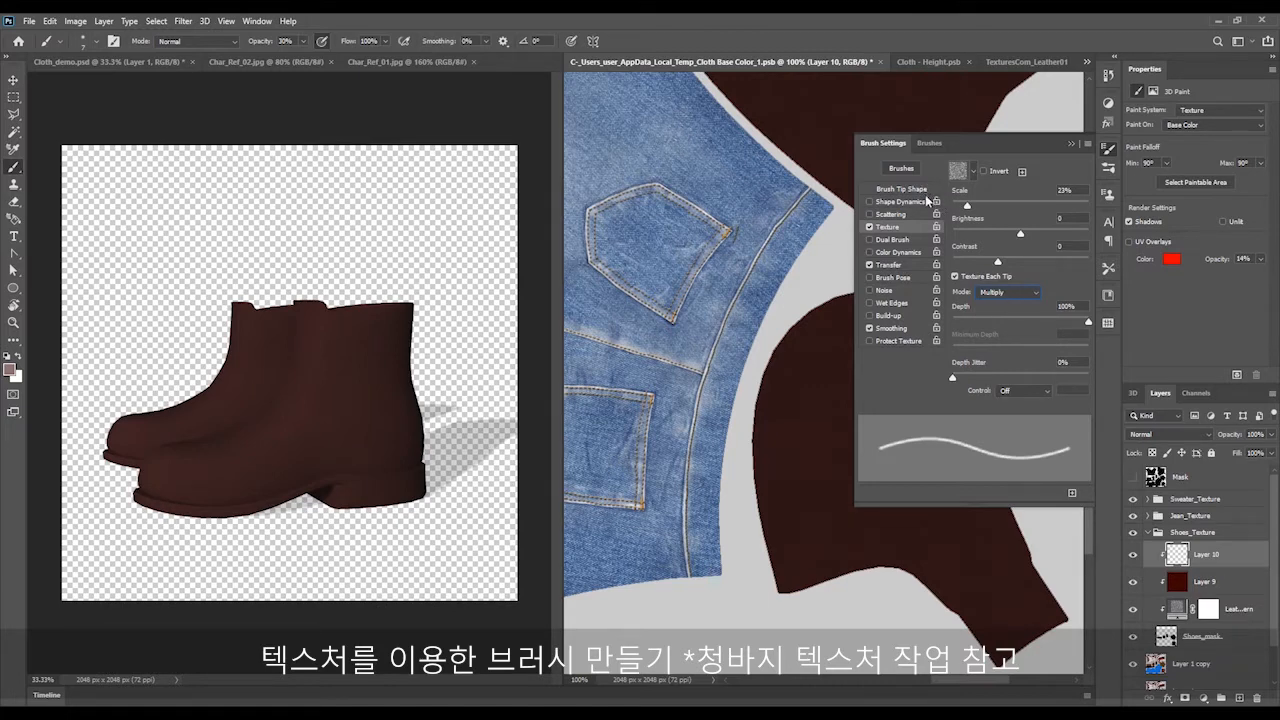
Set the brush size to 27 px with 0% hardness and enable Shape Dynamics with 25% size jitter
left_click(890, 190)
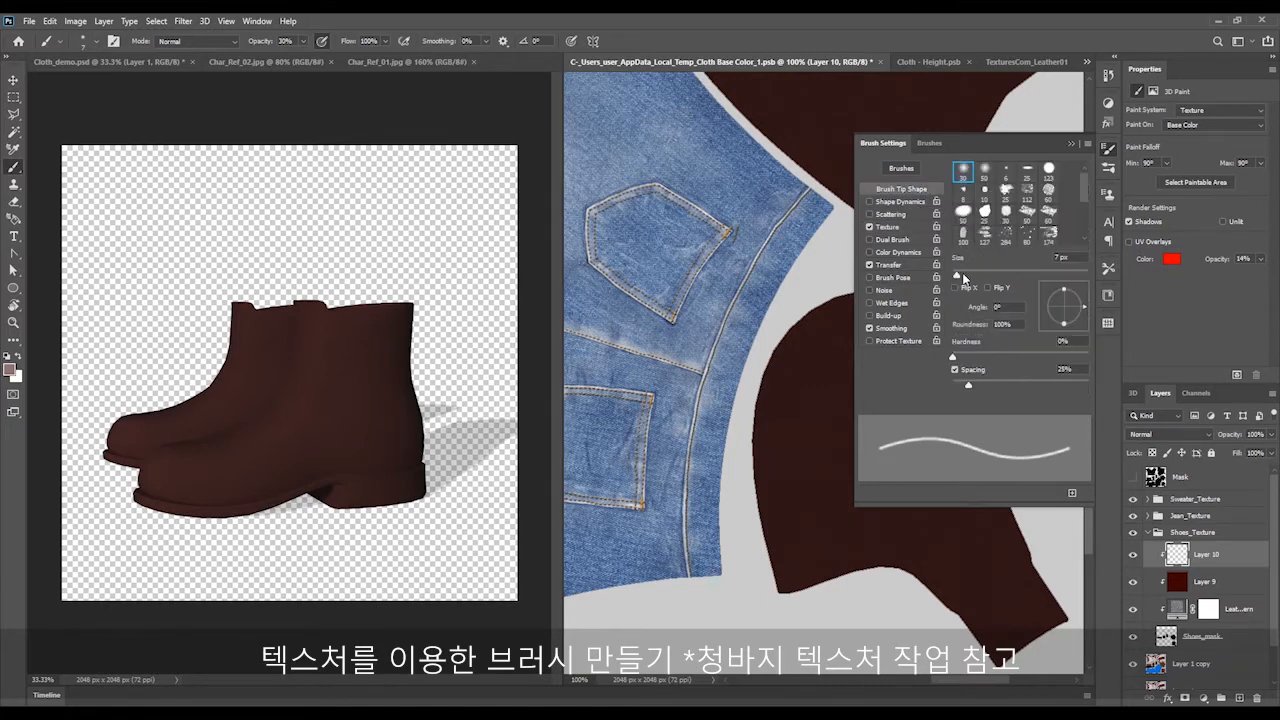
left_click_drag(962, 276, 970, 279)
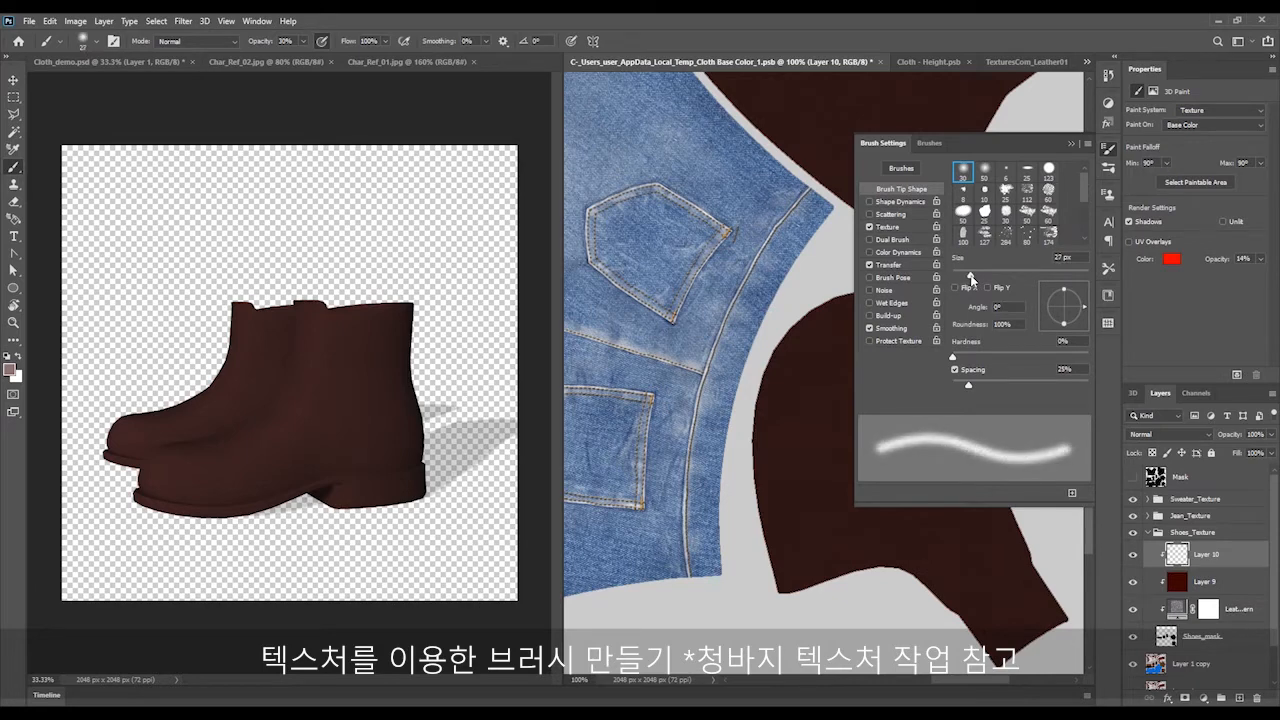
left_click_drag(955, 359, 947, 360)
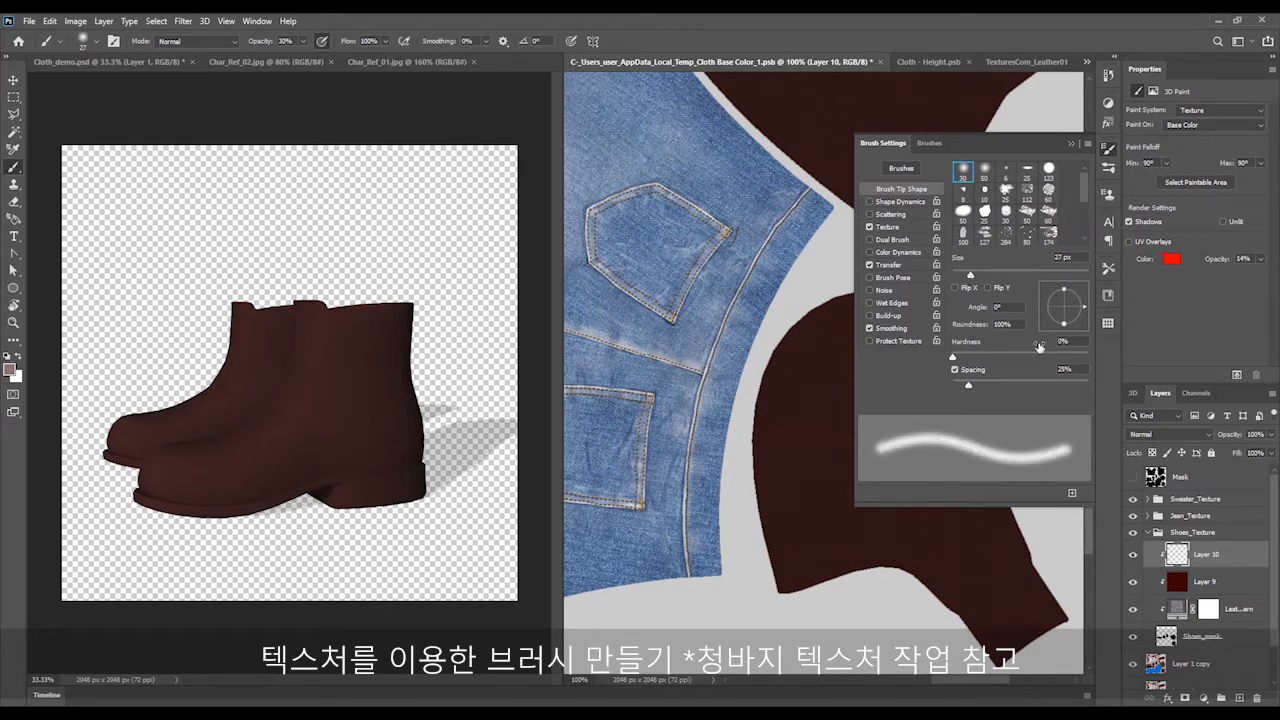
left_click(900, 202)
left_click_drag(952, 181, 988, 187)
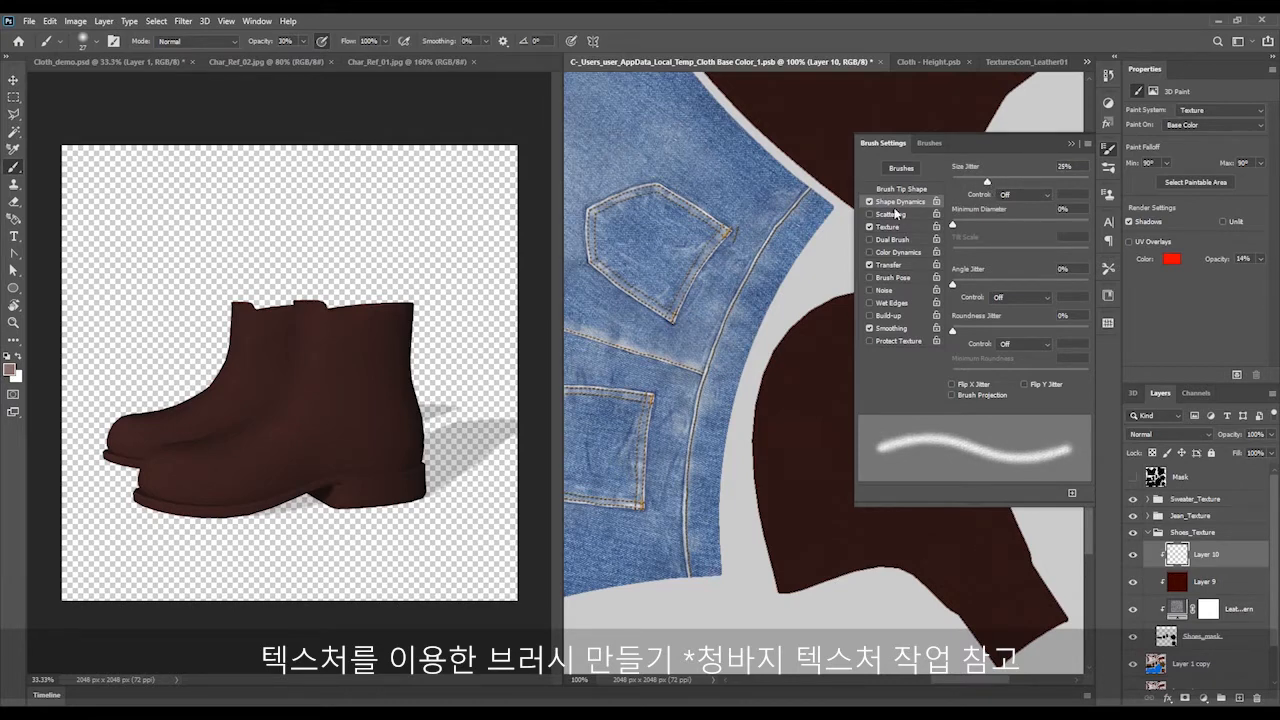
Enable Dual Brush in Color Burn mode, trying the 283 px tip and choosing the 120 px textured tip
left_click(903, 243)
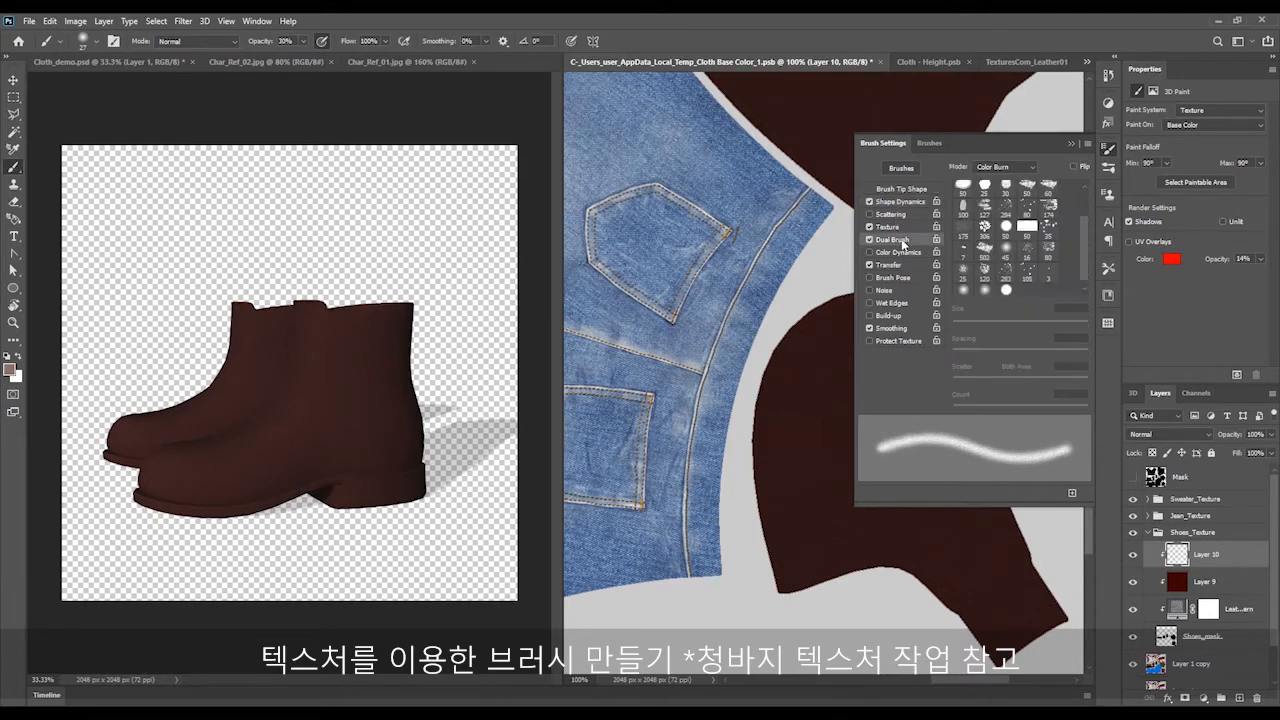
left_click(1005, 264)
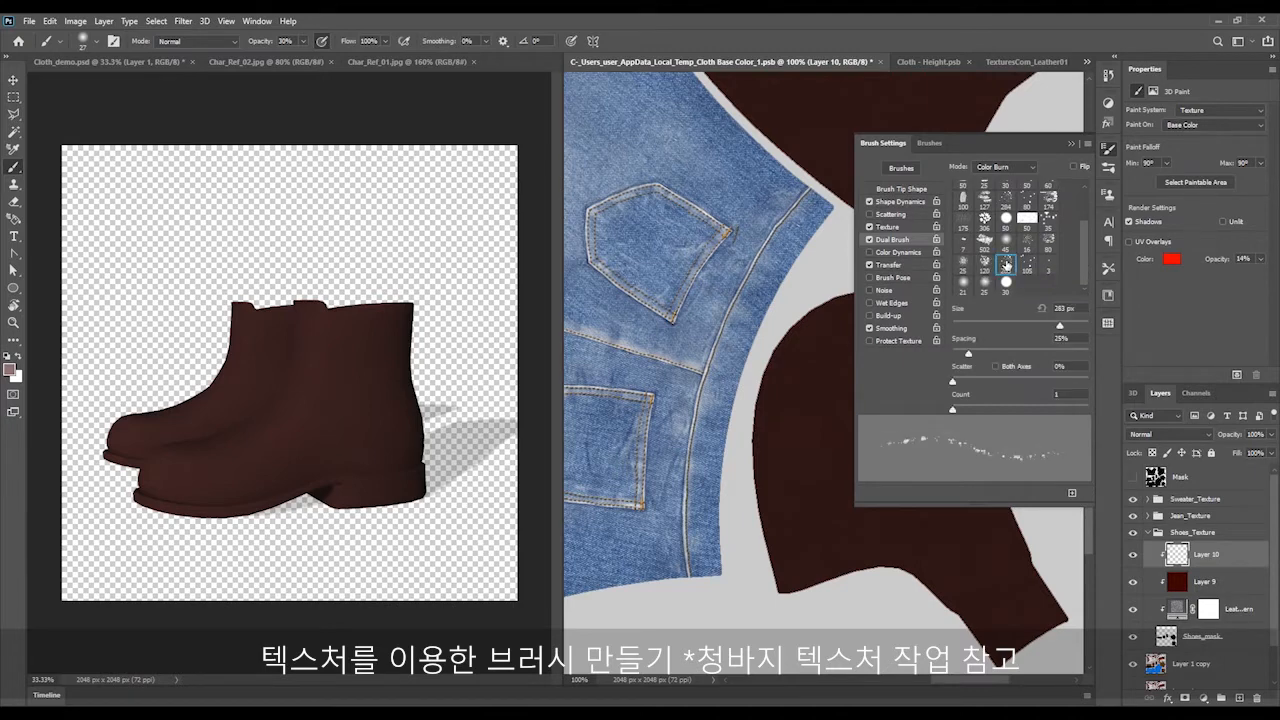
left_click(986, 266)
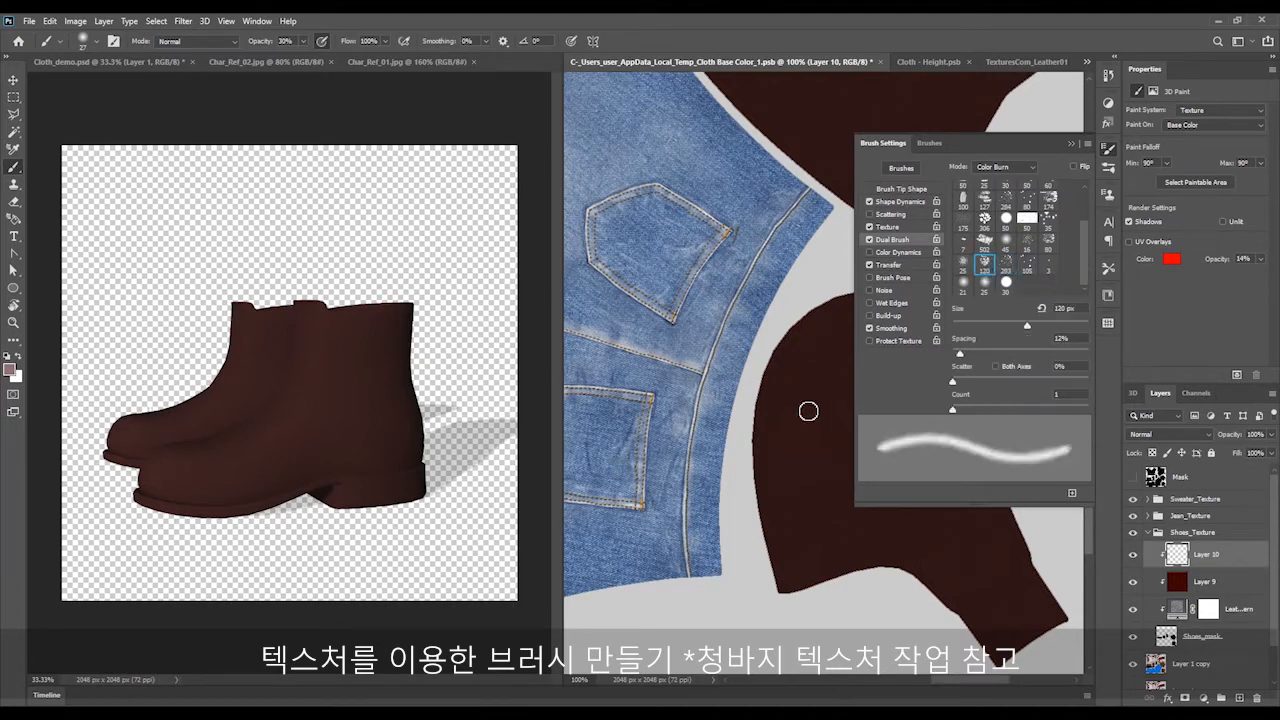
Paint test strokes along the boot's toe area with the 120 px and 25 px dual-brush tips
left_click_drag(789, 386, 811, 522)
left_click(962, 262)
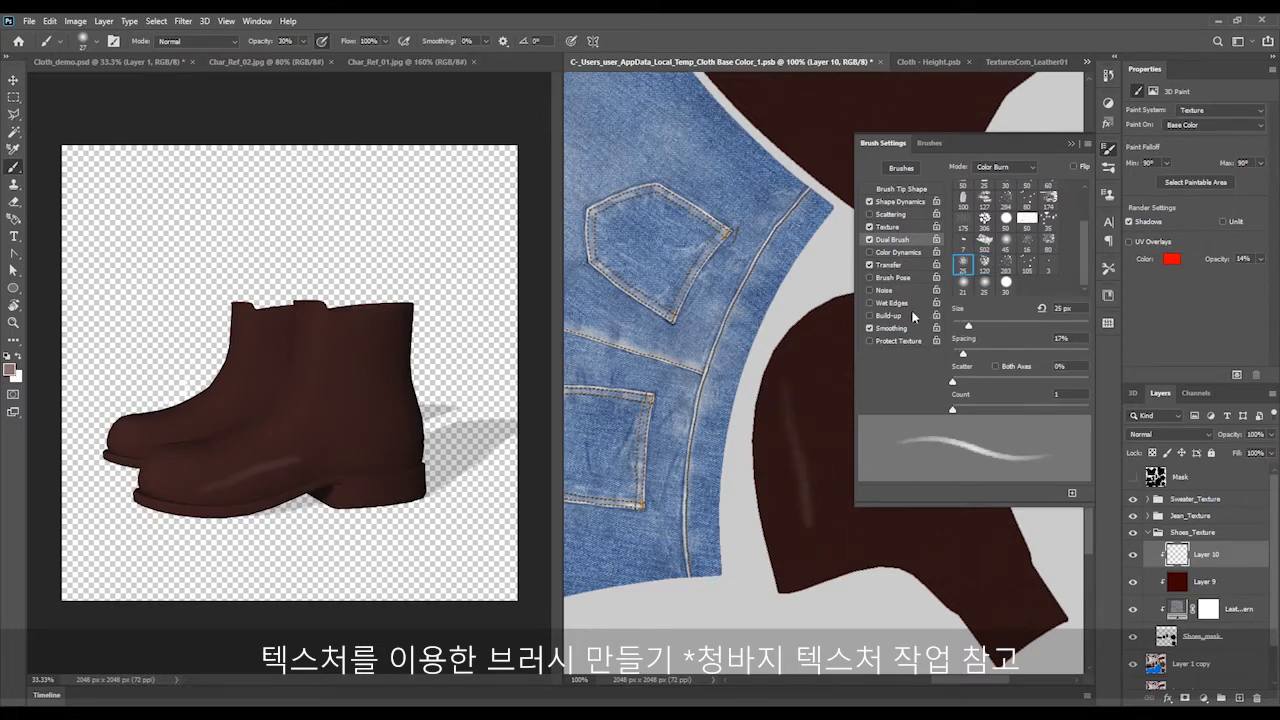
left_click_drag(822, 373, 834, 497)
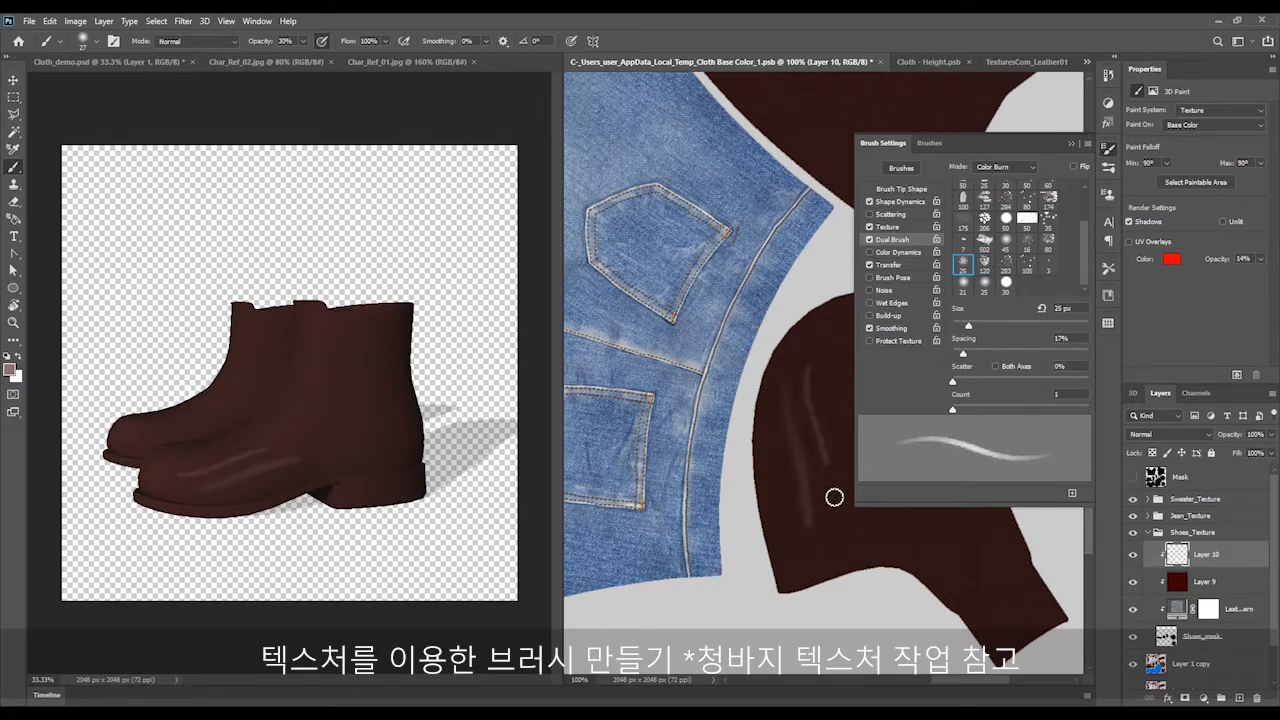
left_click_drag(834, 362, 845, 505)
Try the 306, 175, 127 and 284 px dual-brush tips with test strokes near the boot's ankle
left_click(985, 218)
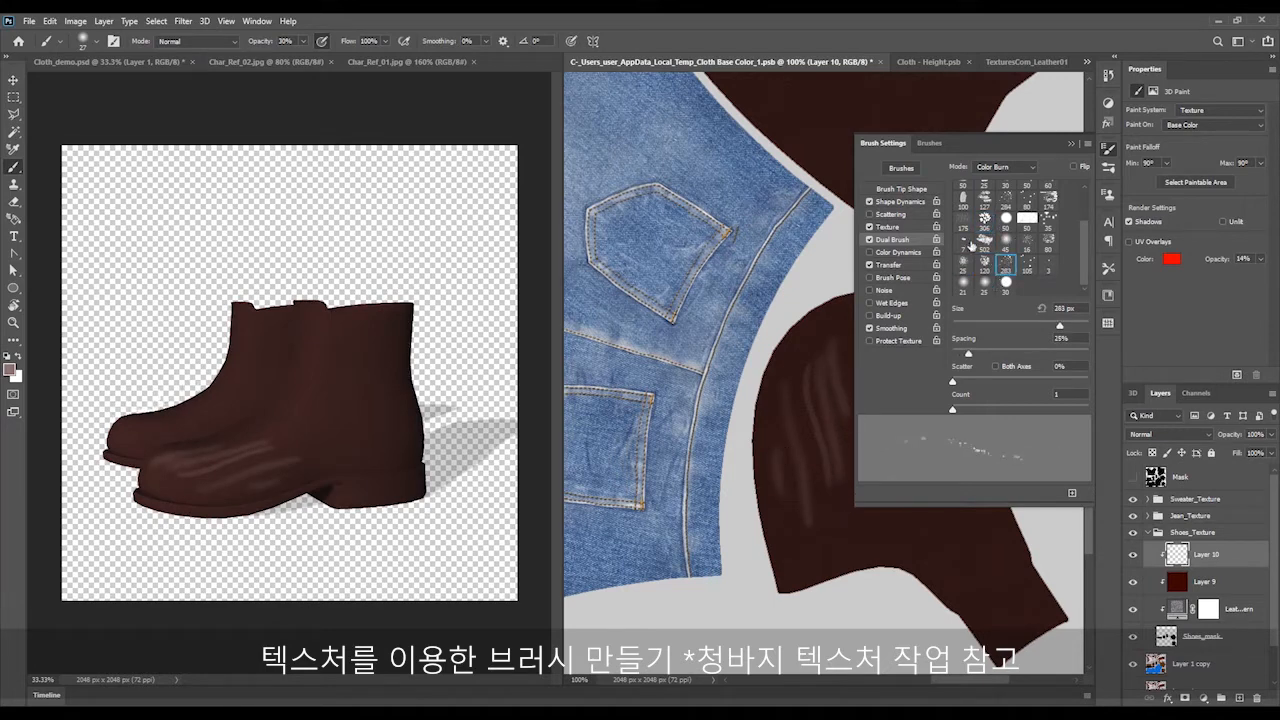
left_click(964, 220)
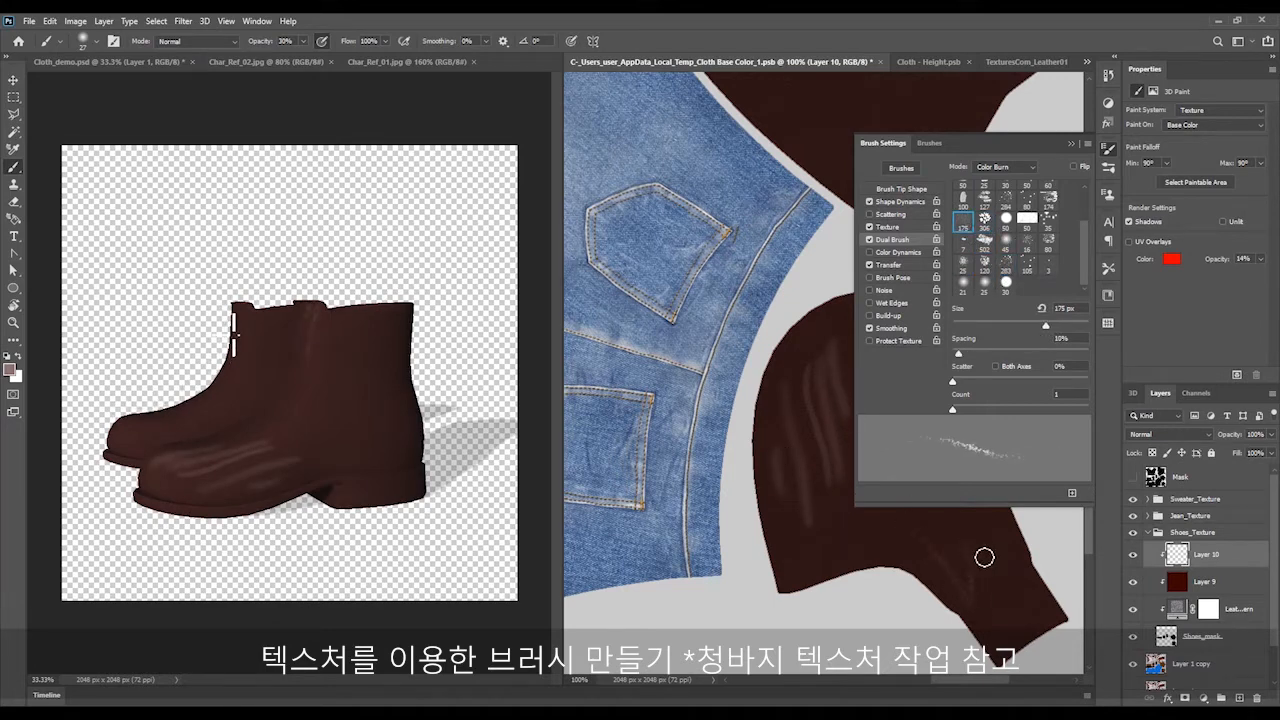
left_click(984, 199)
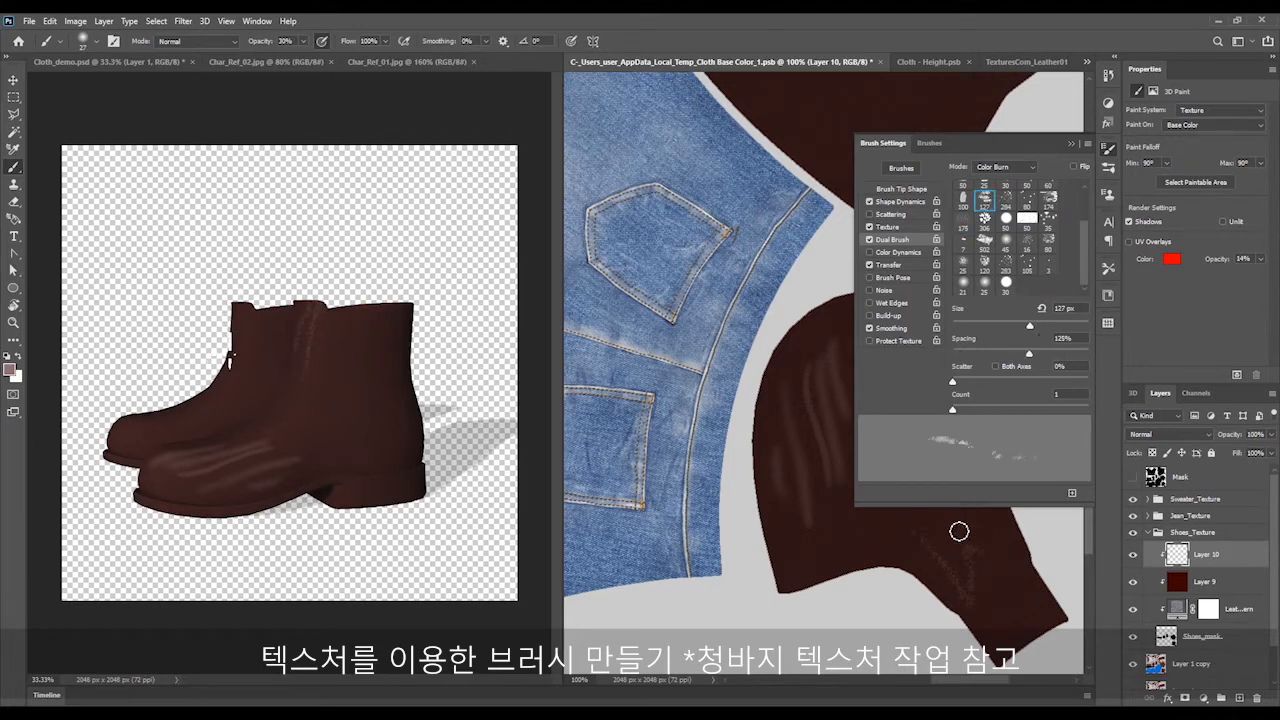
left_click(1005, 199)
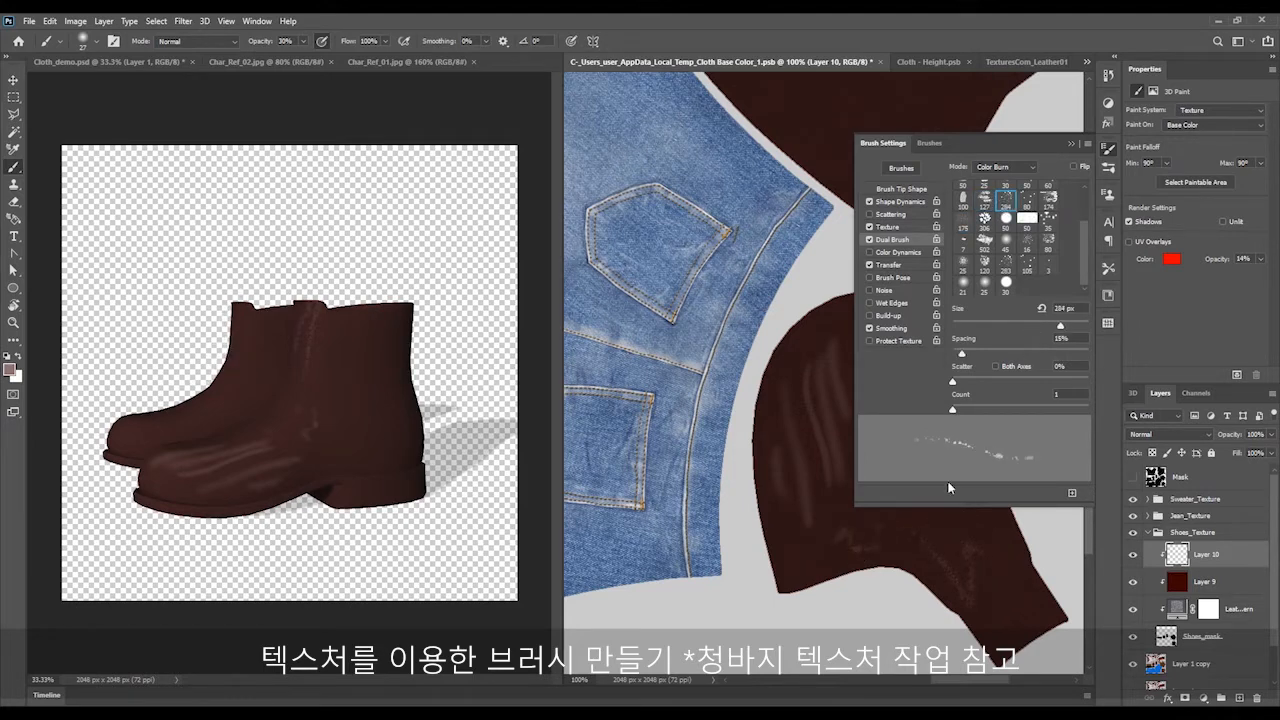
Choose the 120 px dual-brush tip, close the brush settings and undo all test strokes on the boot texture
left_click(984, 263)
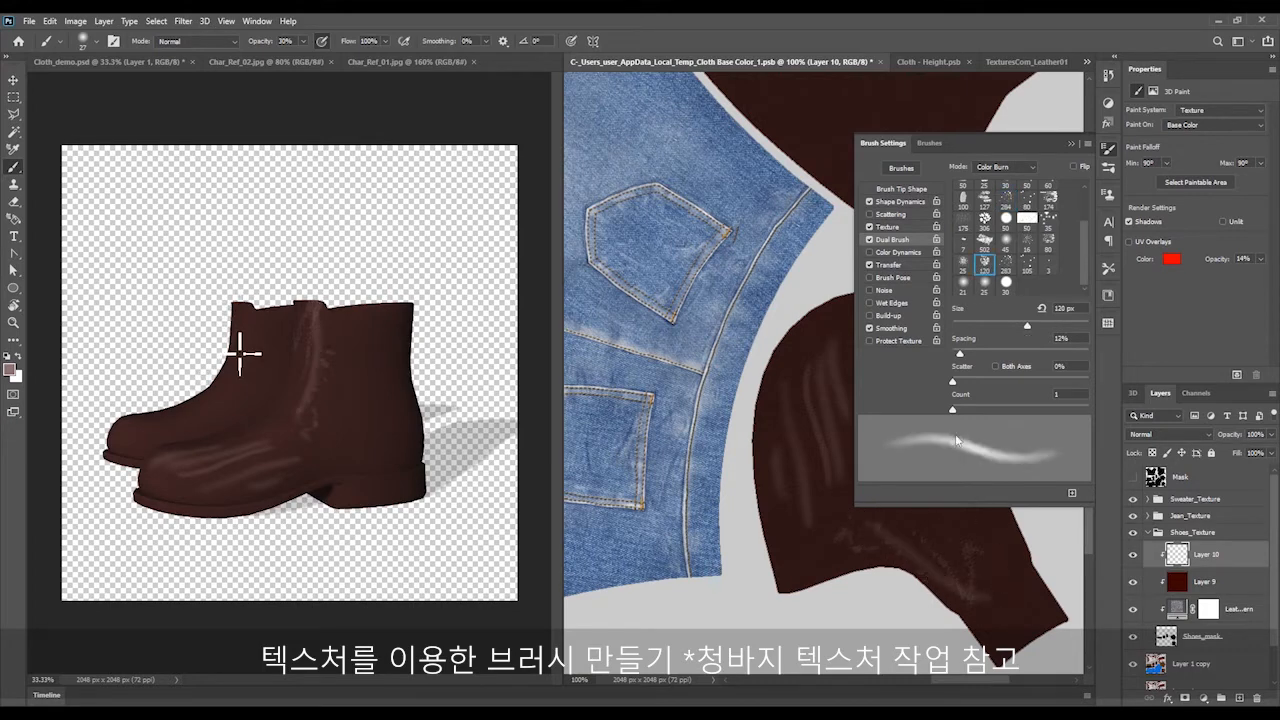
left_click(1108, 152)
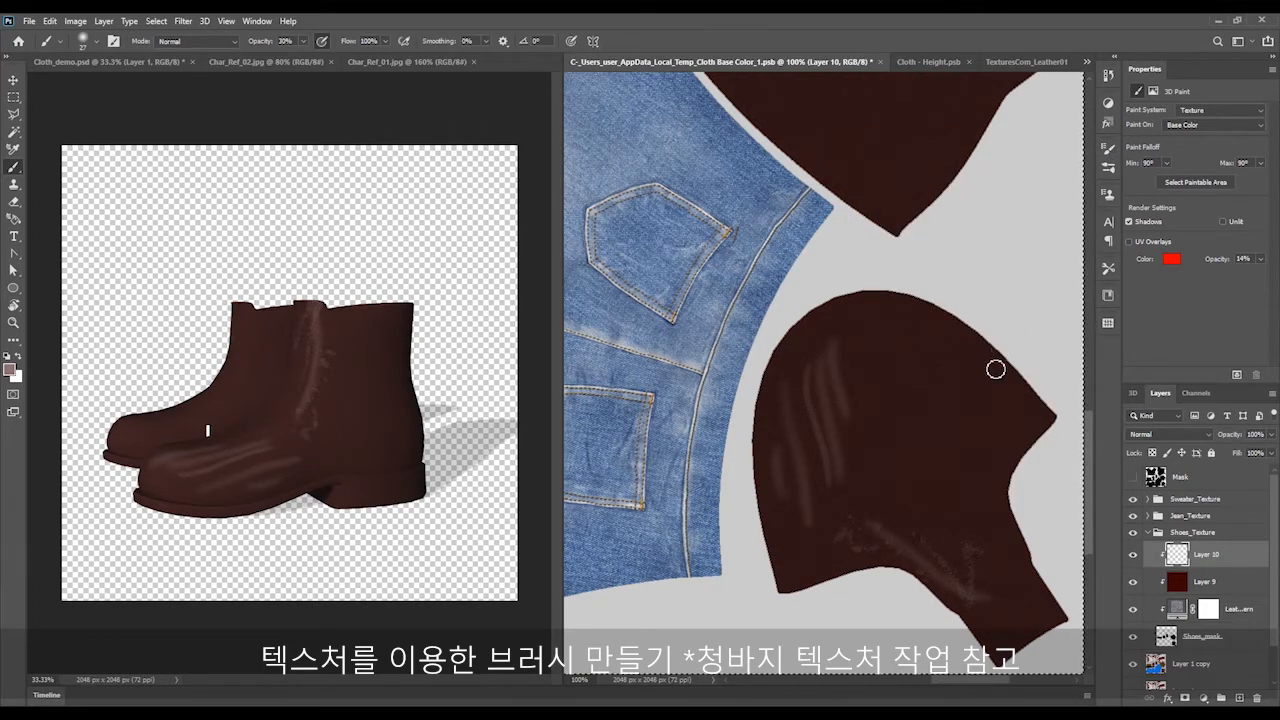
key("ctrl+z")
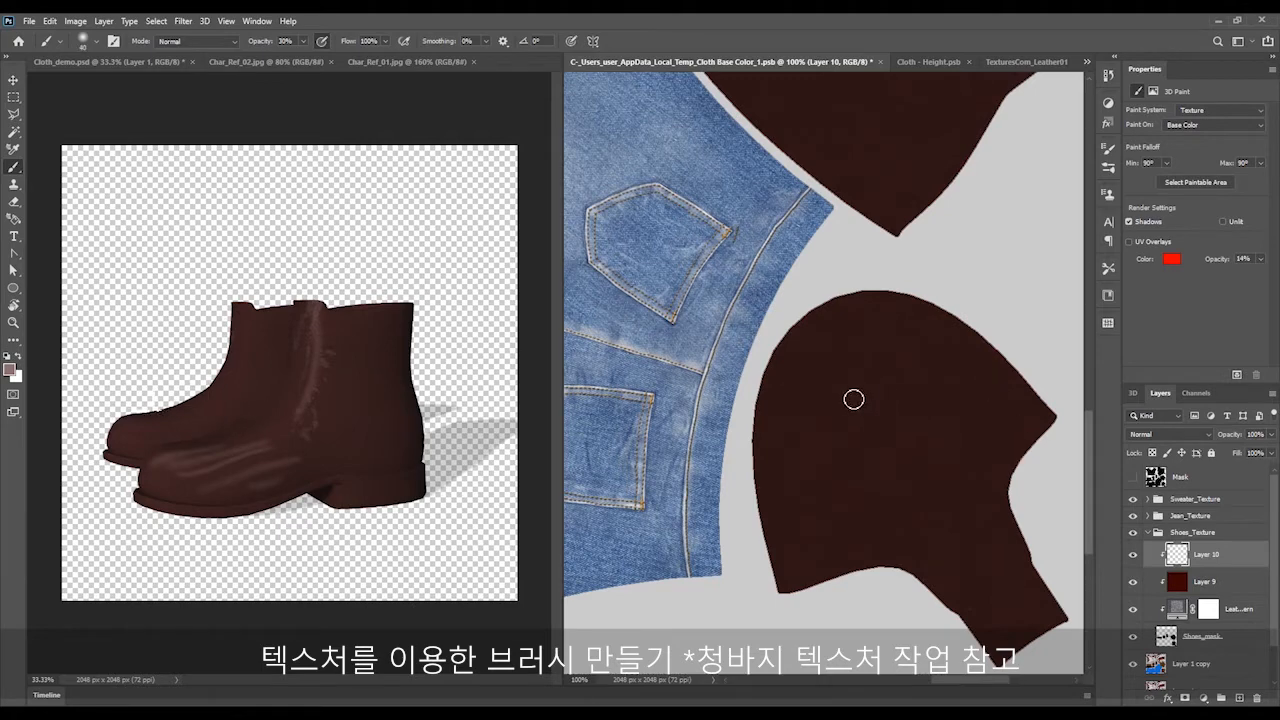
Show the UV overlay on the base color texture and set the brush opacity to 27%
left_click(145, 60)
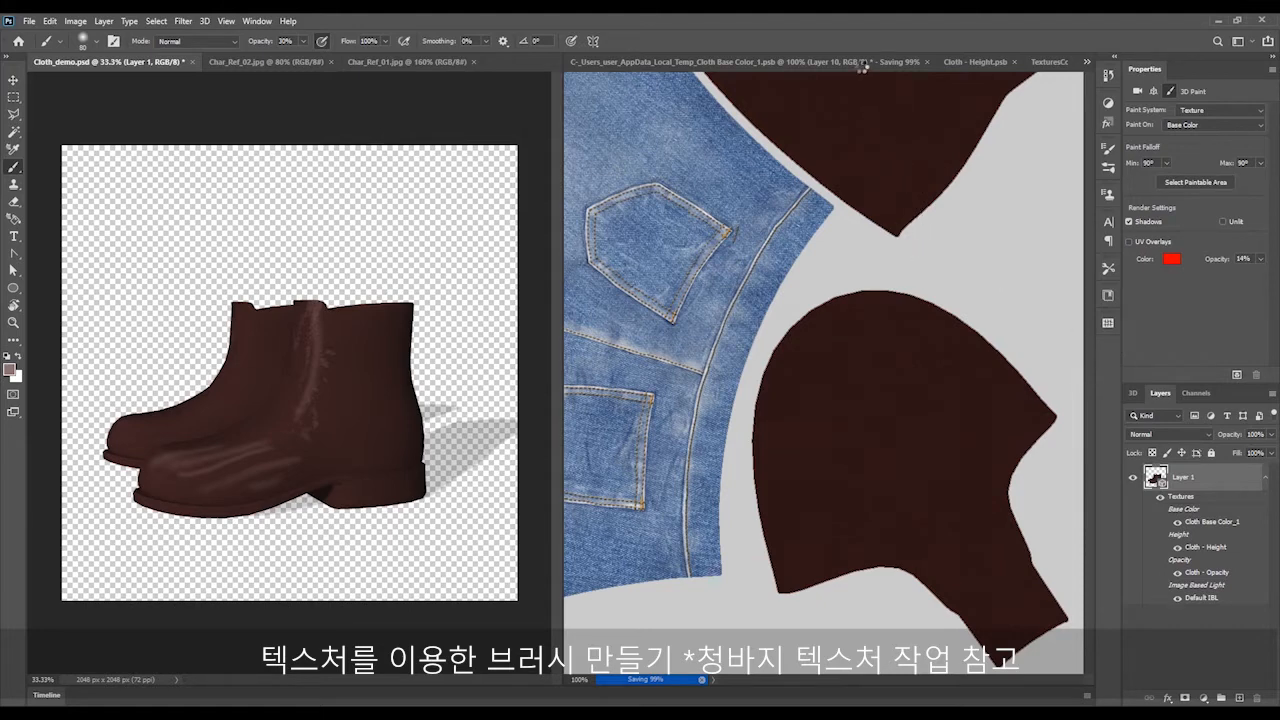
left_click(805, 61)
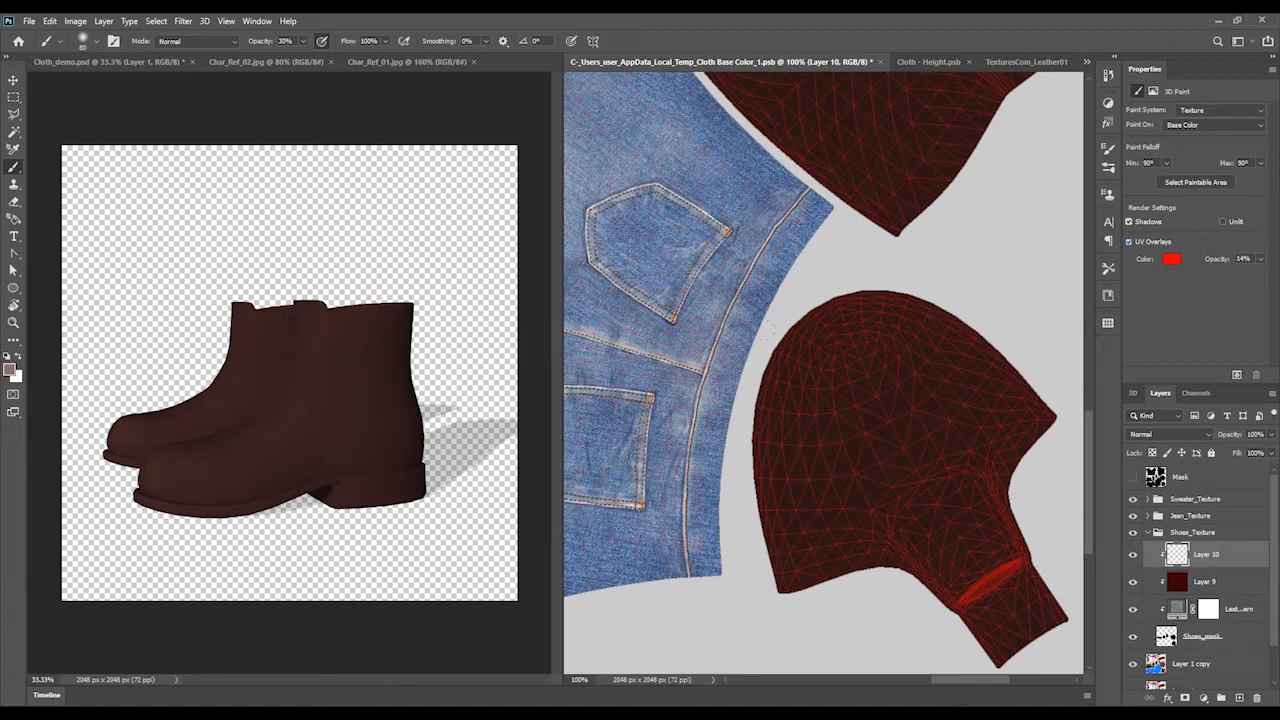
left_click(304, 41)
left_click(304, 42)
Paint soft lighter strokes along both sides and the crown of the rounded toe area on the boot's front texture piece
left_click_drag(835, 341, 897, 352)
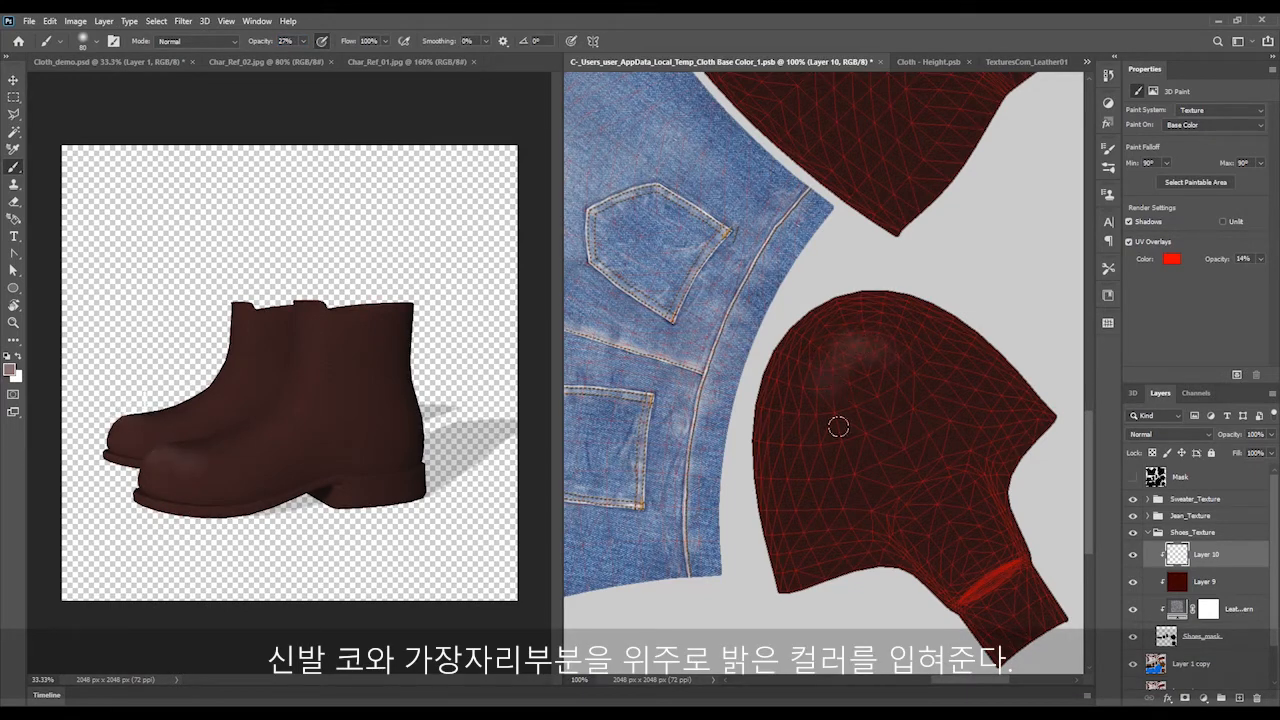
mouse_move(830, 390)
left_mouse_down()
mouse_move(842, 466)
mouse_move(871, 511)
left_mouse_up()
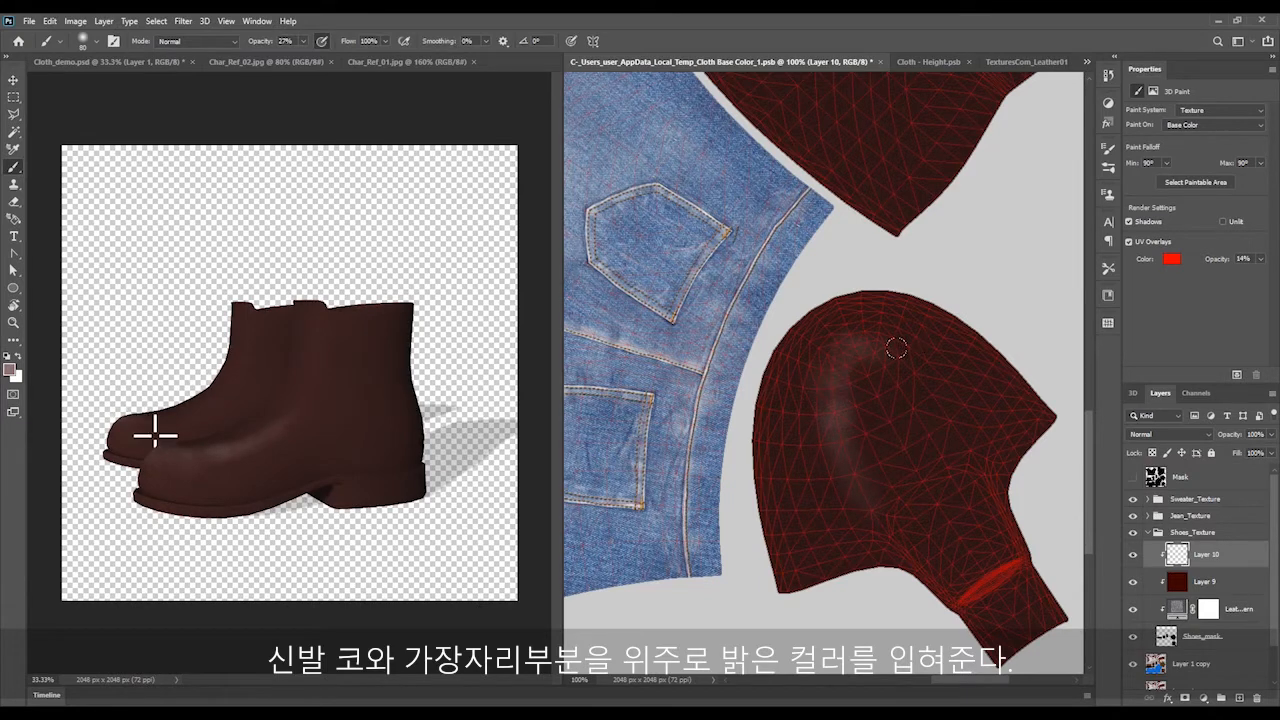
left_click_drag(897, 348, 973, 465)
left_click_drag(858, 352, 903, 377)
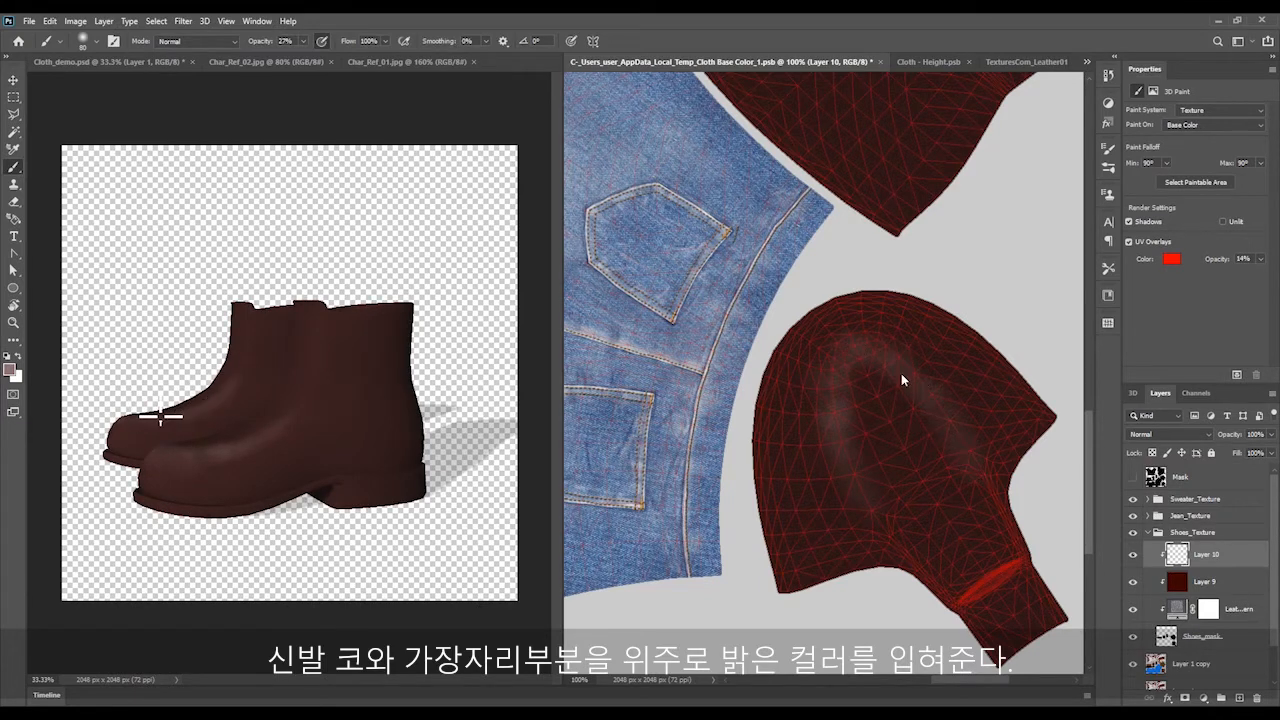
mouse_move(840, 406)
left_mouse_down()
mouse_move(923, 394)
mouse_move(970, 462)
left_mouse_up()
left_click_drag(846, 437, 884, 520)
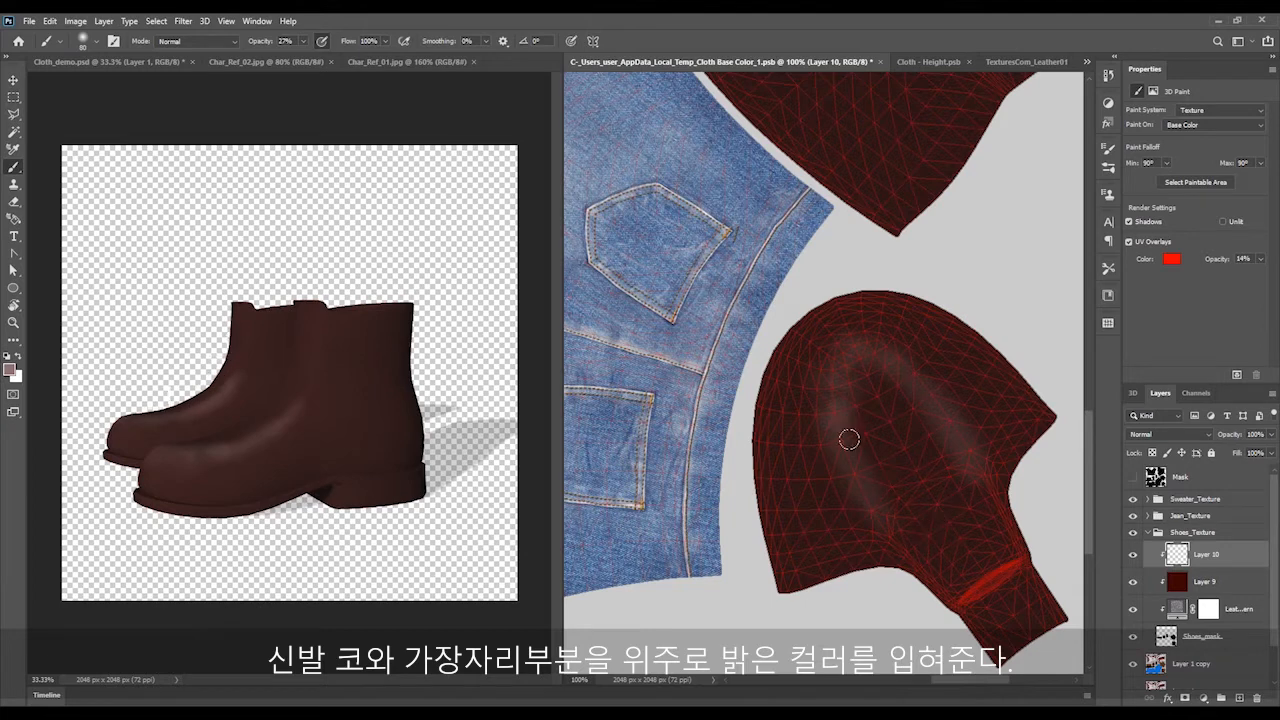
mouse_move(812, 390)
left_mouse_down()
mouse_move(832, 484)
mouse_move(868, 541)
left_mouse_up()
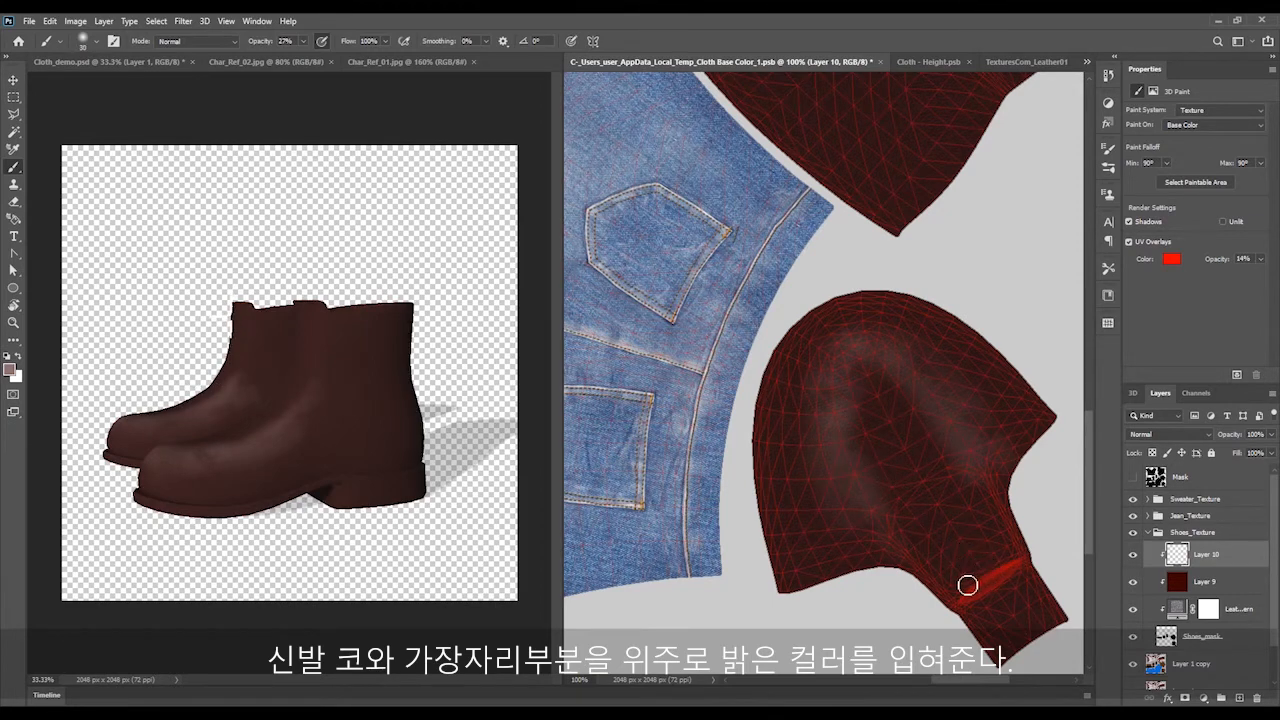
Paint lighter edges on the boot's narrow strip and soft highlights on the upper shaft piece, and save the texture
mouse_move(956, 597)
left_mouse_down()
mouse_move(1025, 565)
mouse_move(963, 607)
mouse_move(1025, 530)
left_mouse_up()
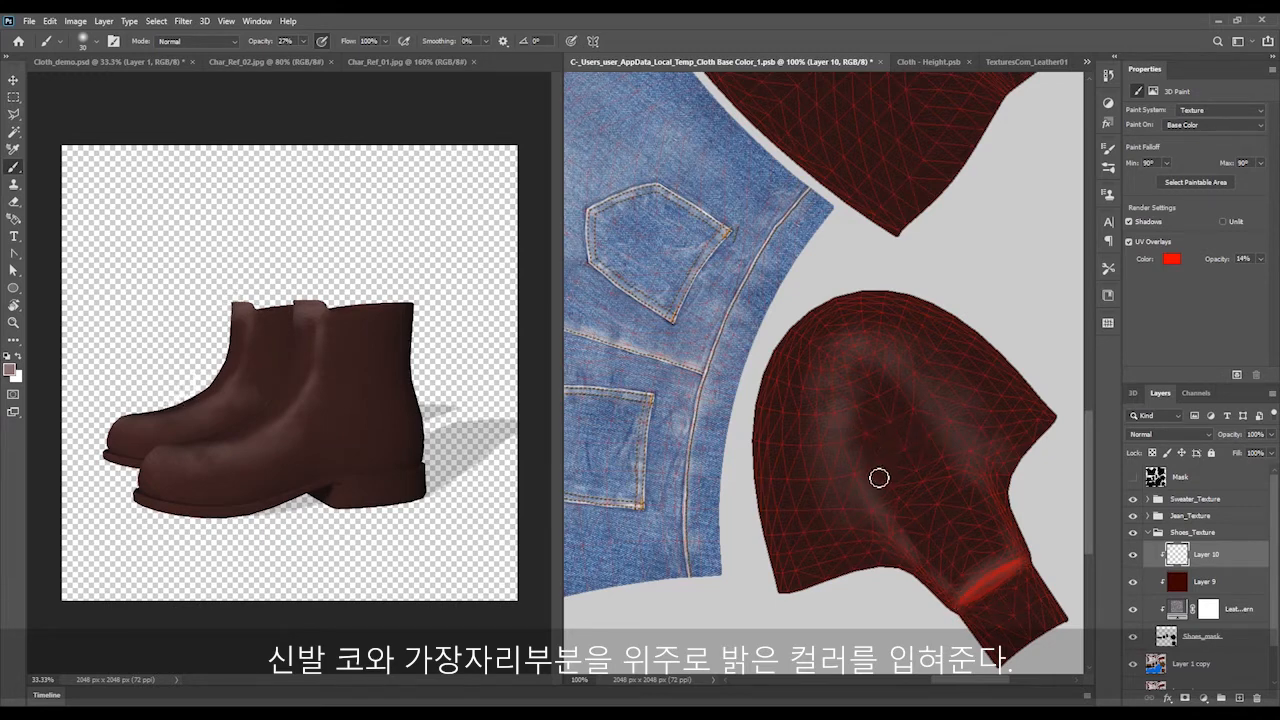
left_click_drag(1092, 435, 1098, 355)
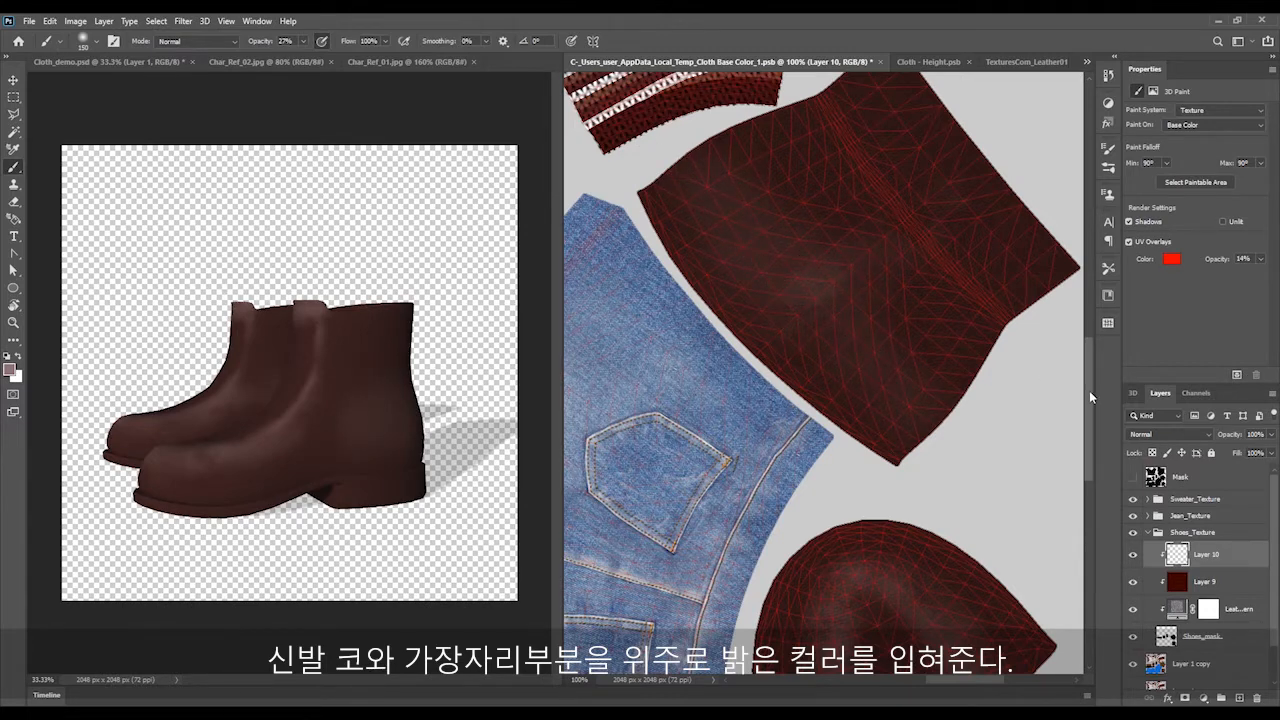
scroll(1092, 399, "down", 5)
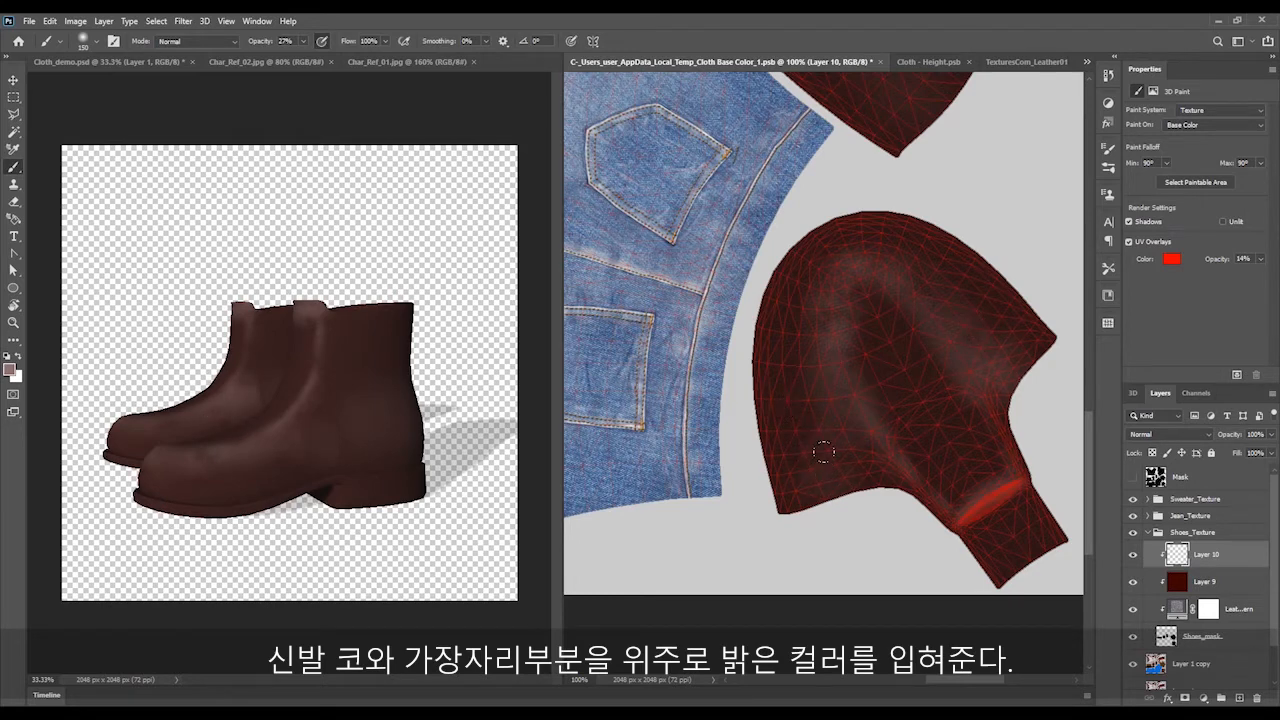
key("ctrl+s")
scroll(803, 440, "up", 5)
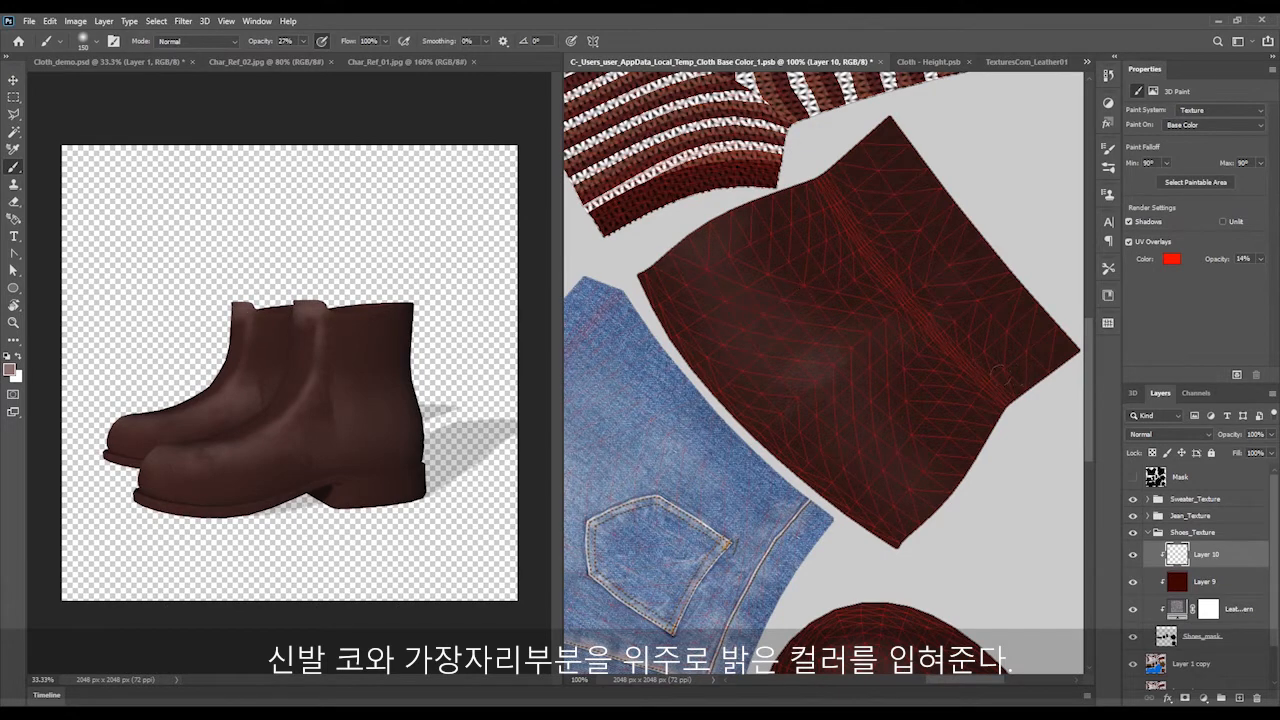
key("ctrl+s")
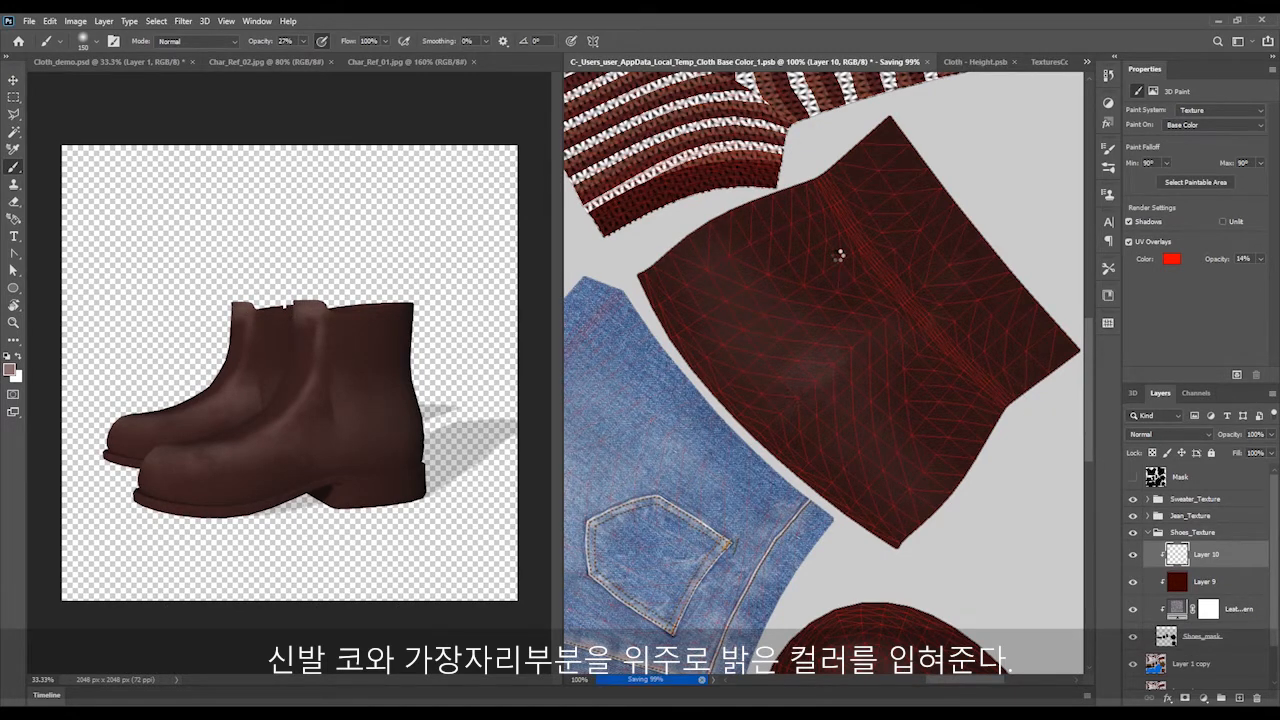
Switch the 3D boots' paint system to Projection for painting directly on the model
left_click(335, 432)
left_click(204, 20)
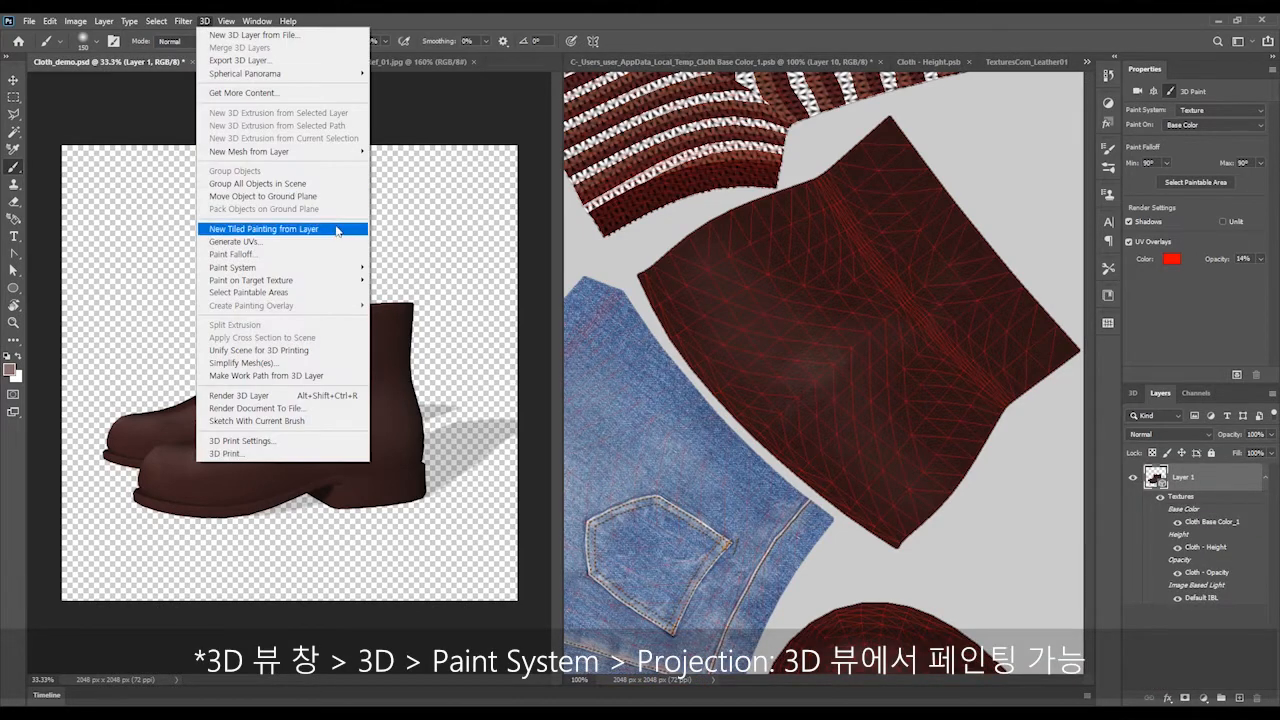
mouse_move(280, 267)
left_click(397, 280)
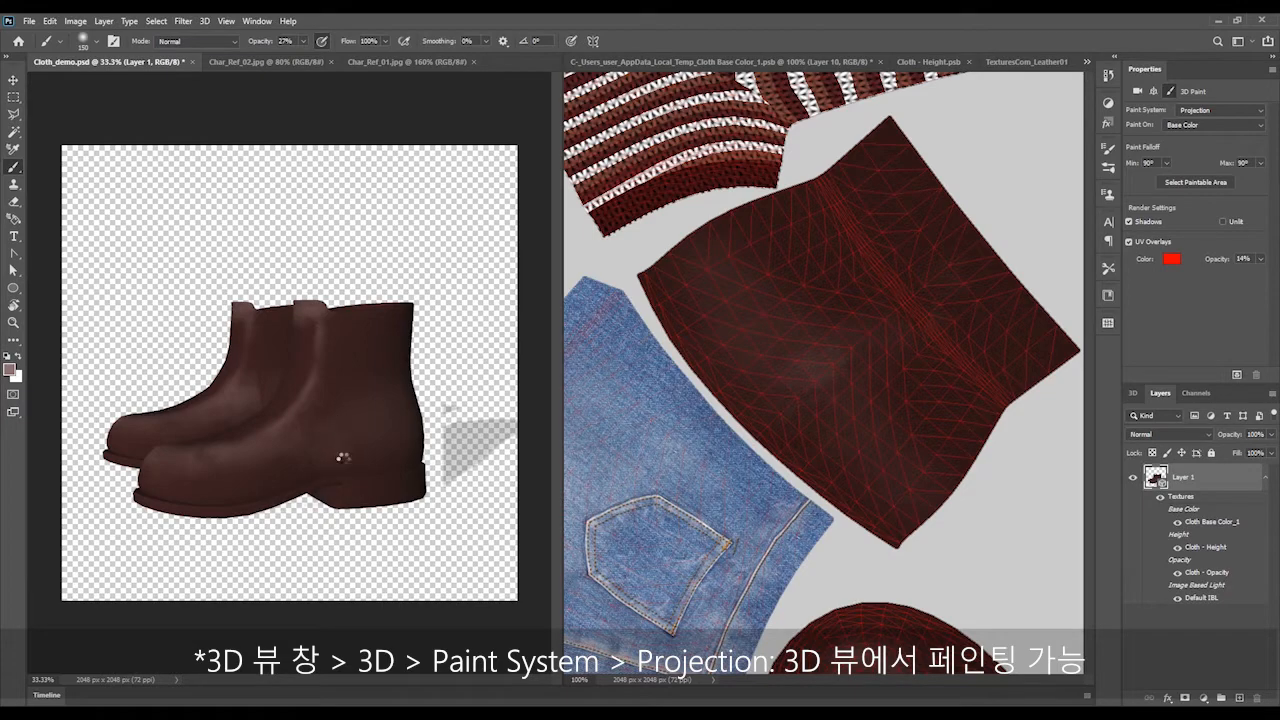
Paint soft lighter leather patches directly on the far 3D boot's ankle from two side angles
key("v")
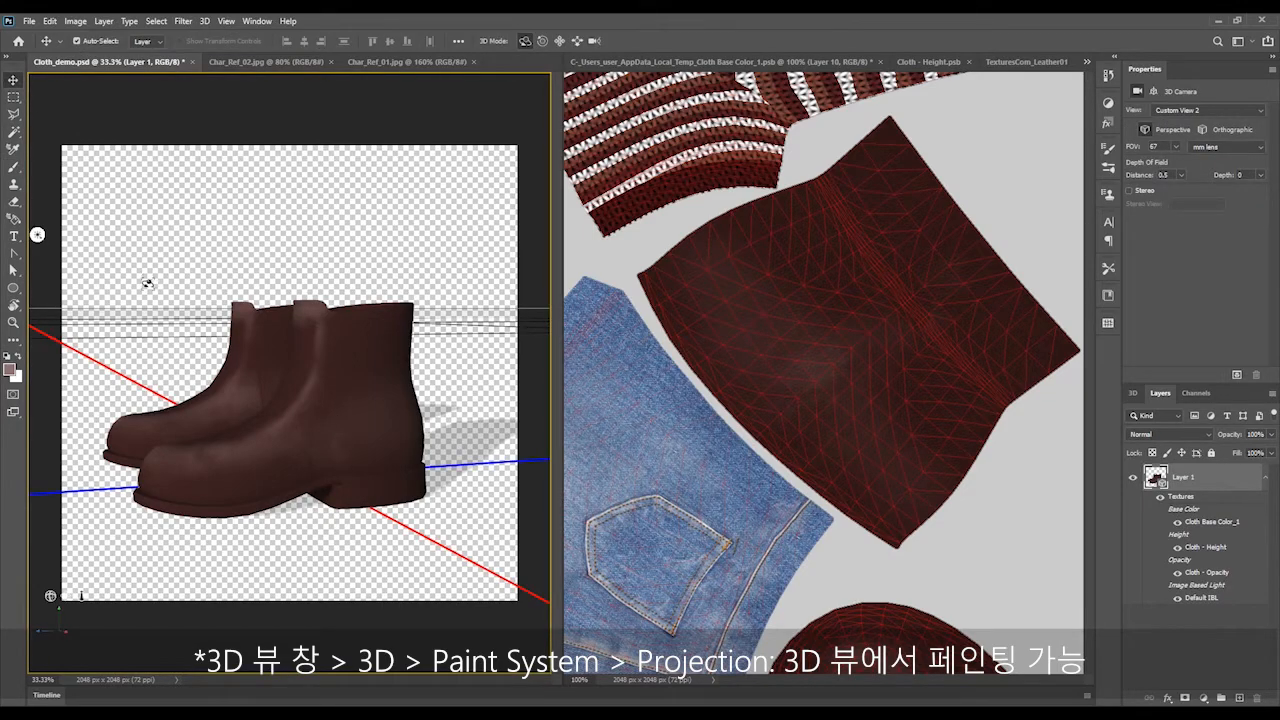
left_click_drag(37, 234, 234, 81)
left_click(13, 167)
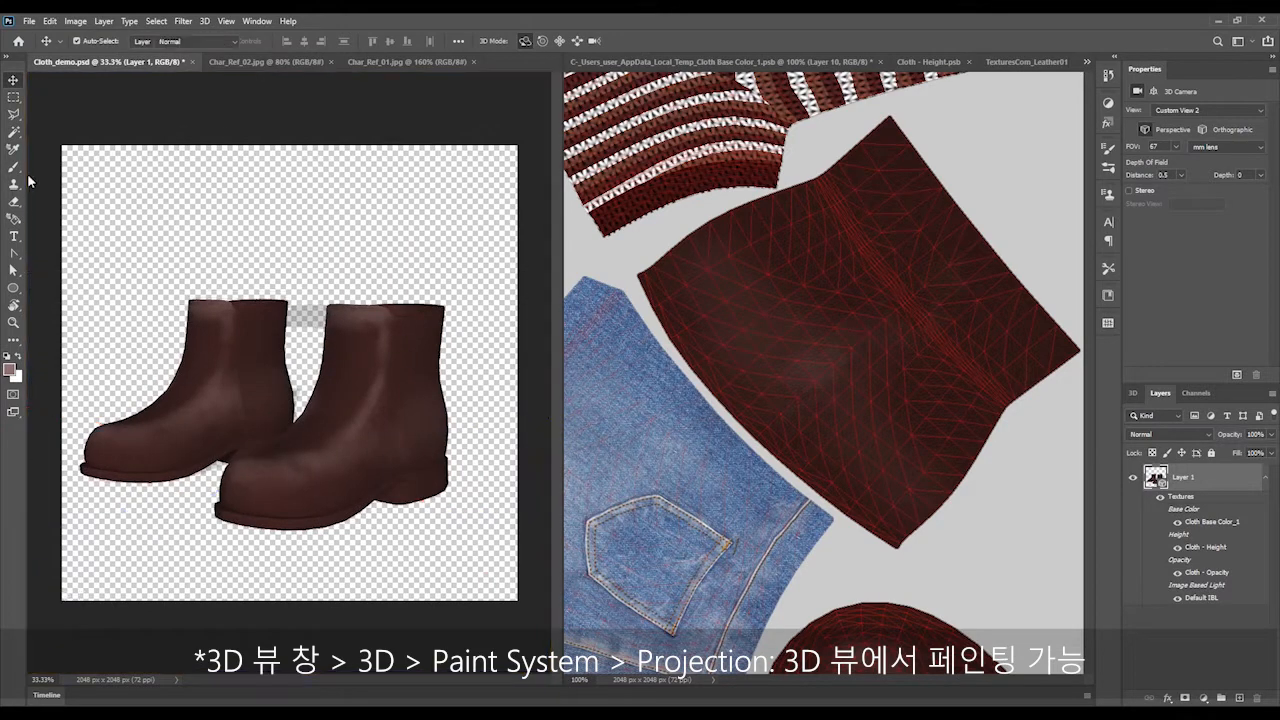
left_click(245, 387)
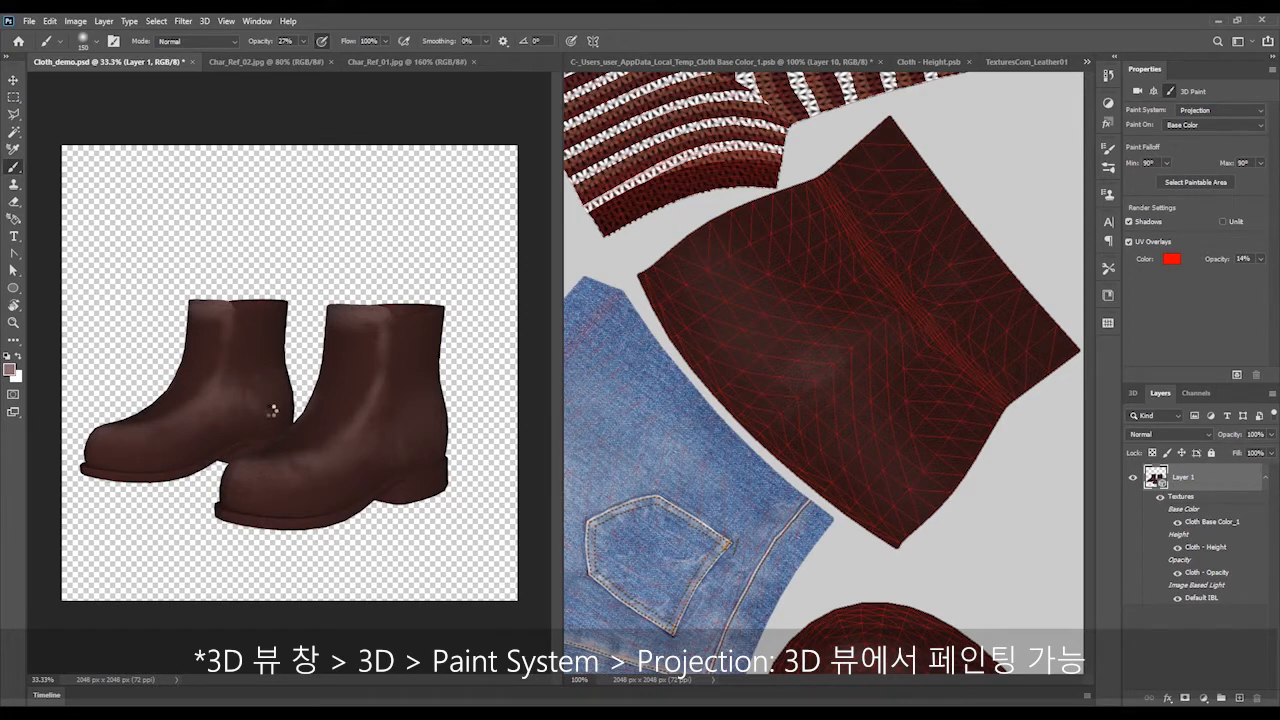
left_click_drag(268, 409, 245, 403)
left_click(13, 79)
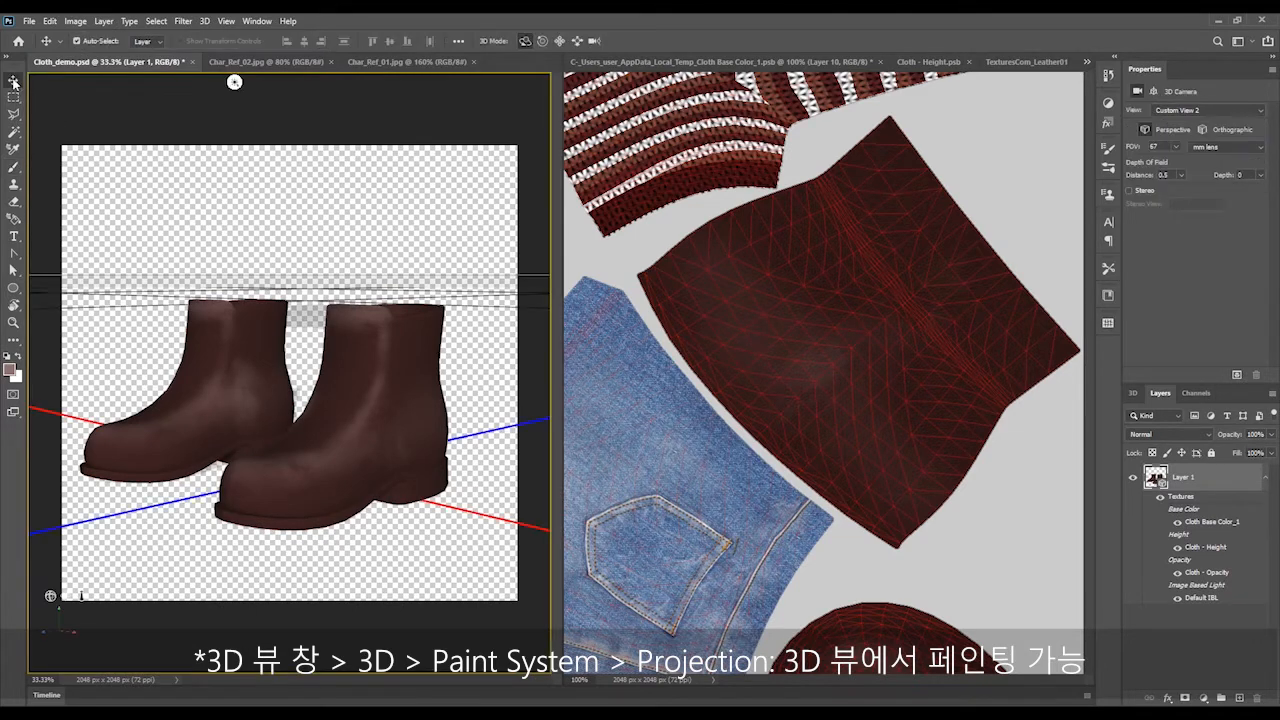
mouse_move(234, 81)
left_mouse_down()
mouse_move(130, 180)
mouse_move(40, 300)
mouse_move(35, 206)
left_mouse_up()
left_click(14, 168)
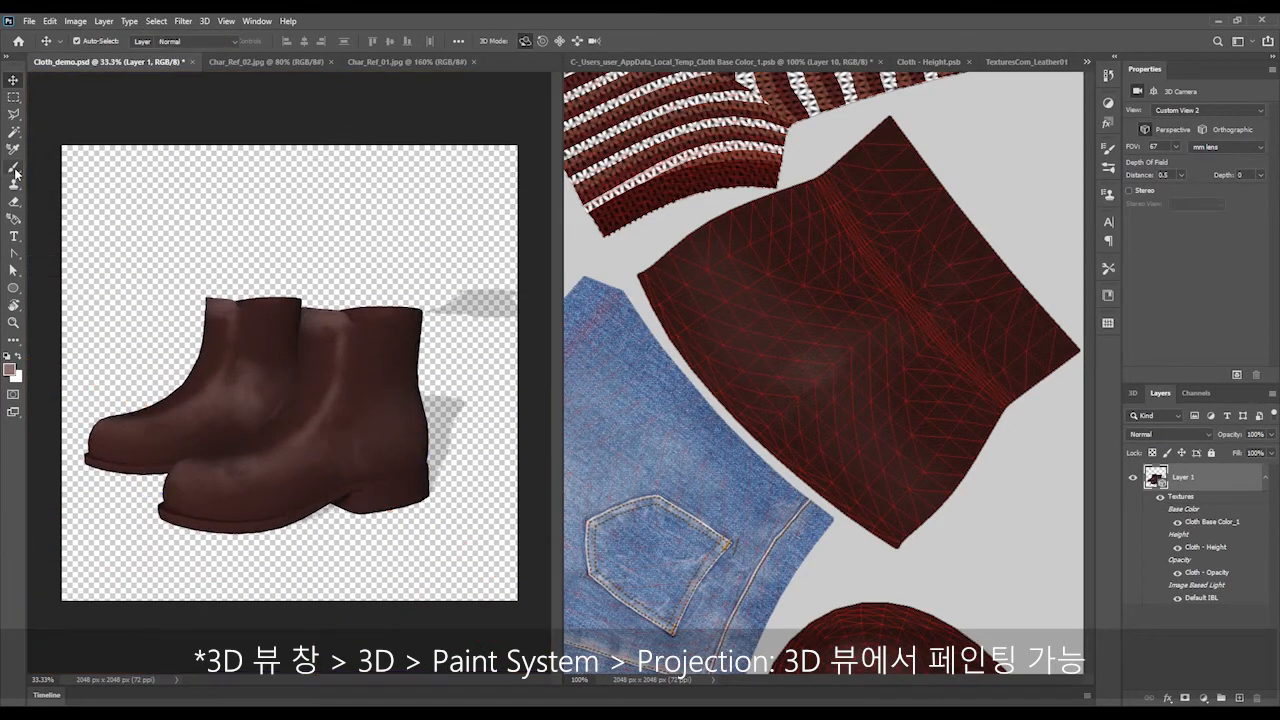
left_click(246, 390)
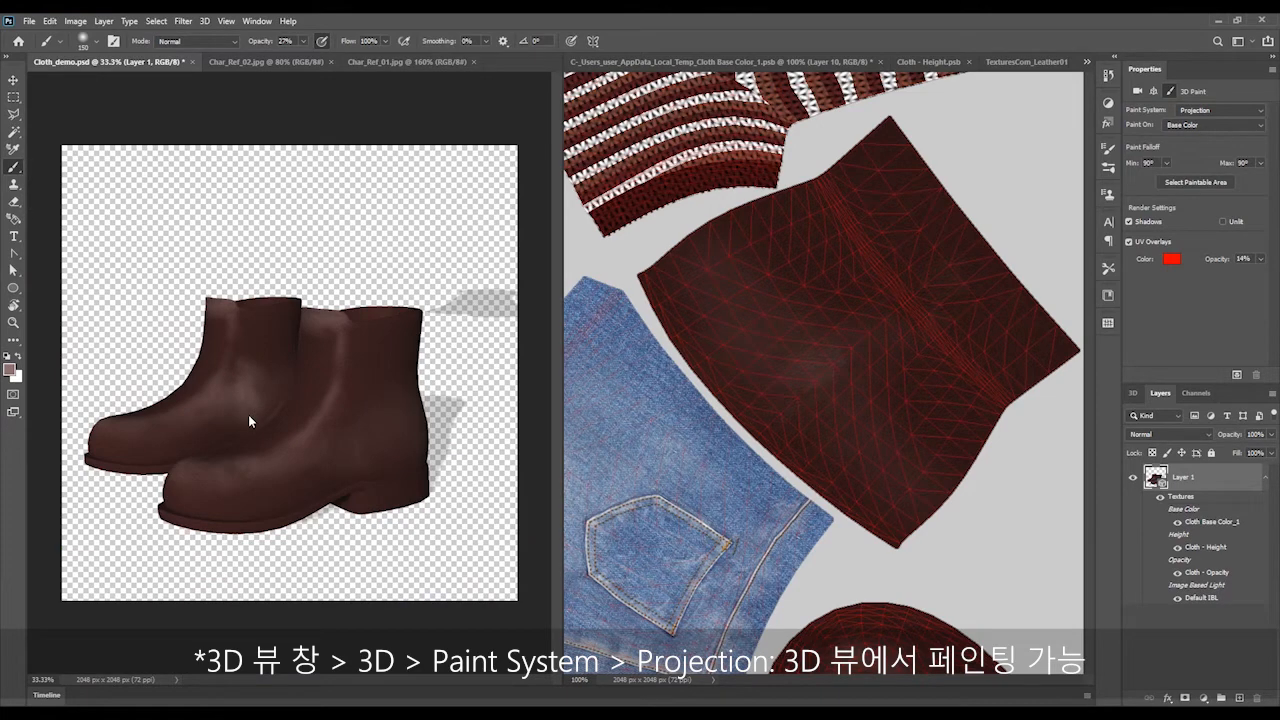
Enlarge the brush to 250 px and paint lighter leather on the boots' heel area from behind
key("v")
left_click_drag(137, 217, 37, 282)
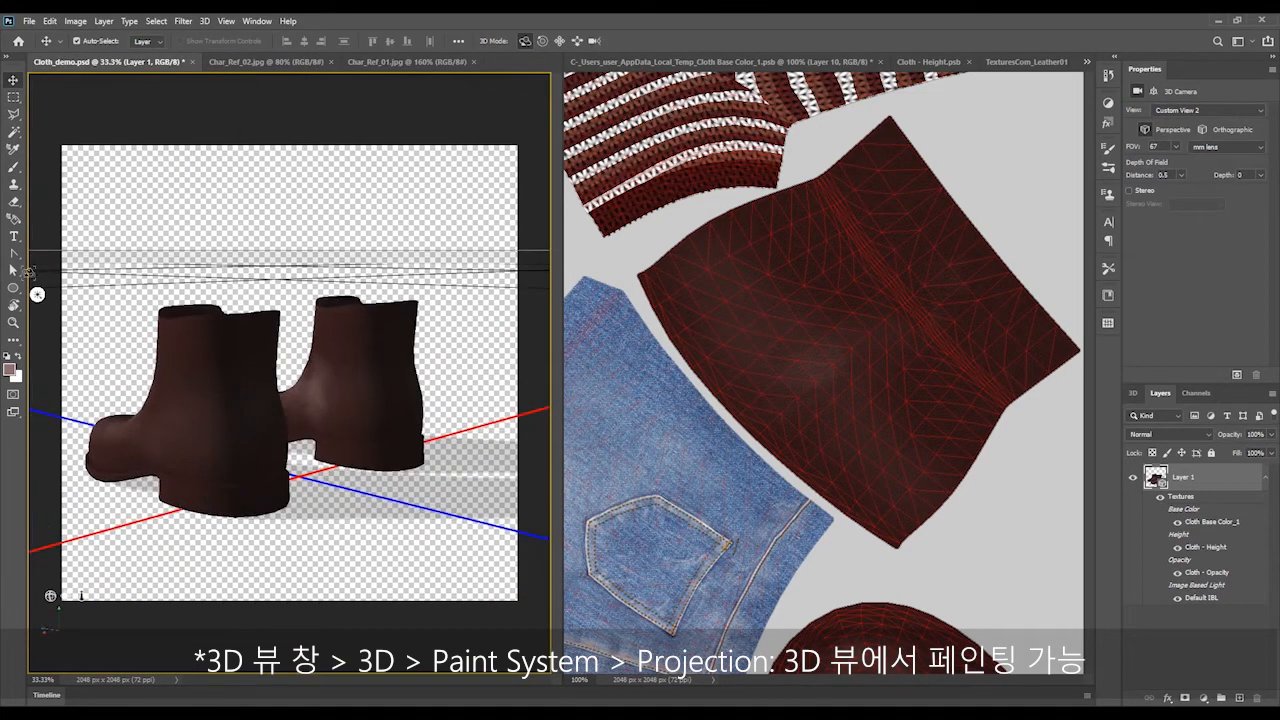
left_click(15, 170)
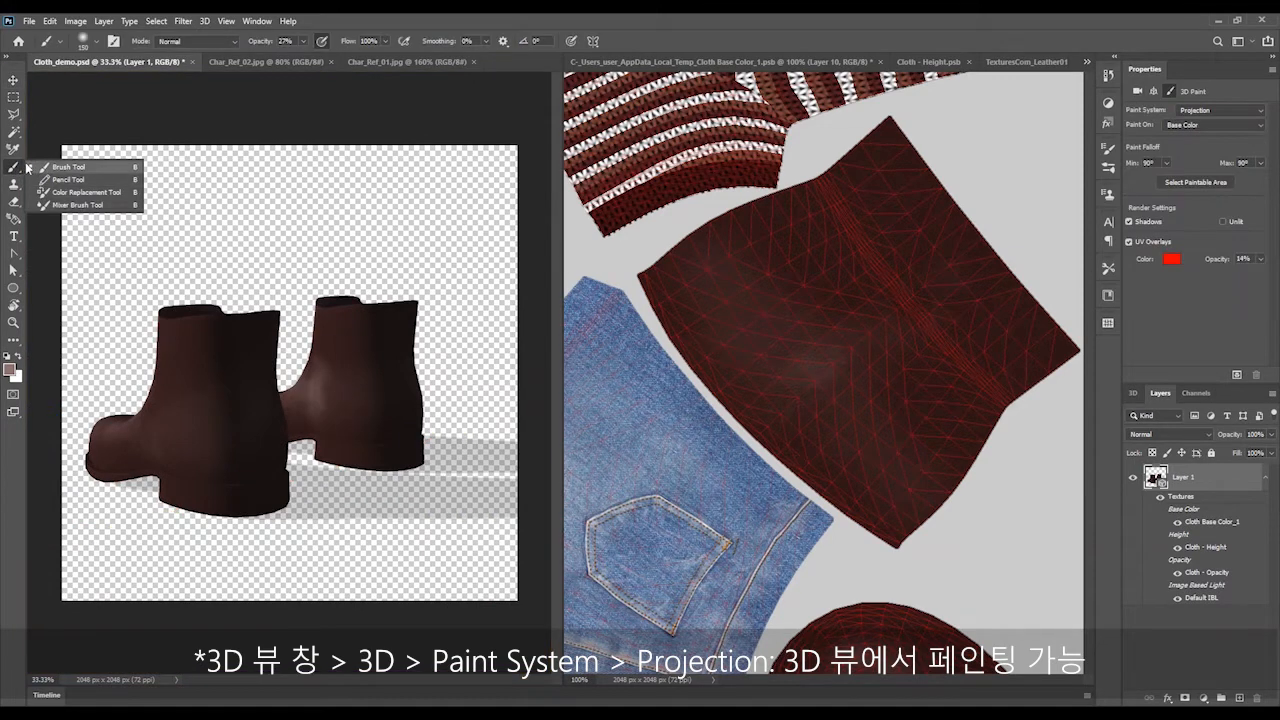
key("bracketright")
key("bracketright")
key("bracketright")
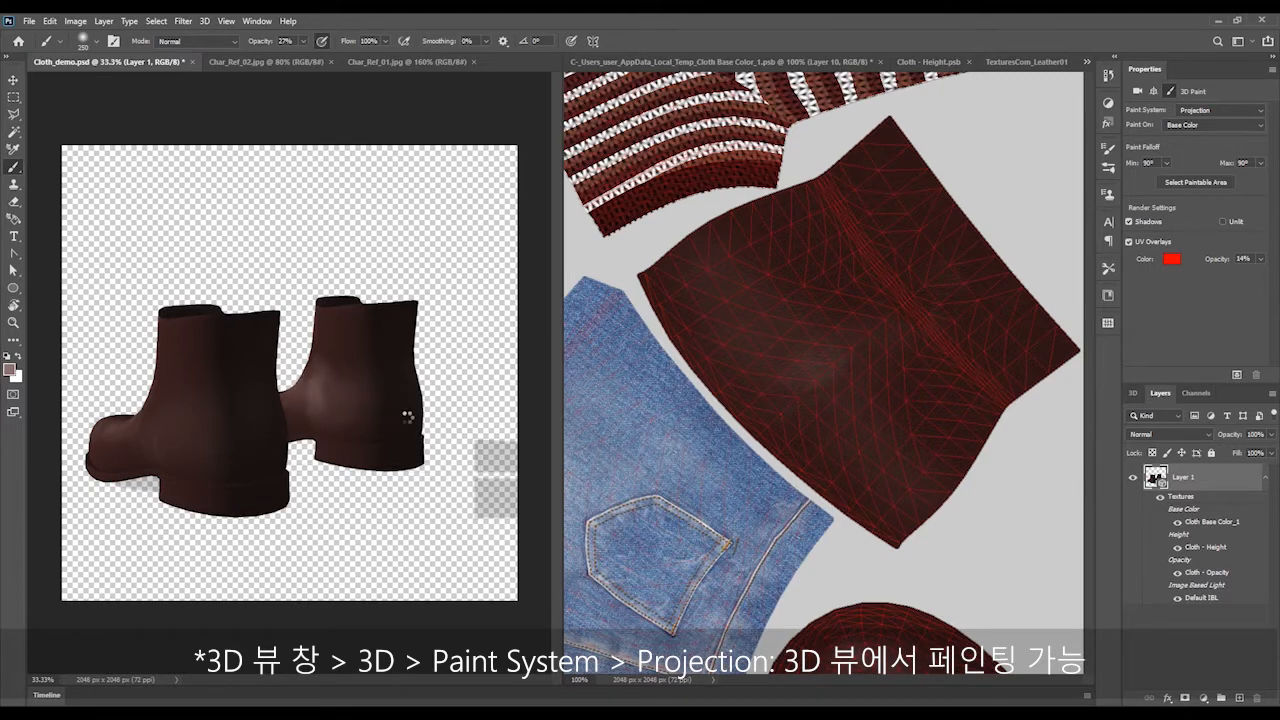
Reposition the infinite light so that it illuminates the backs of the boots
left_click(13, 80)
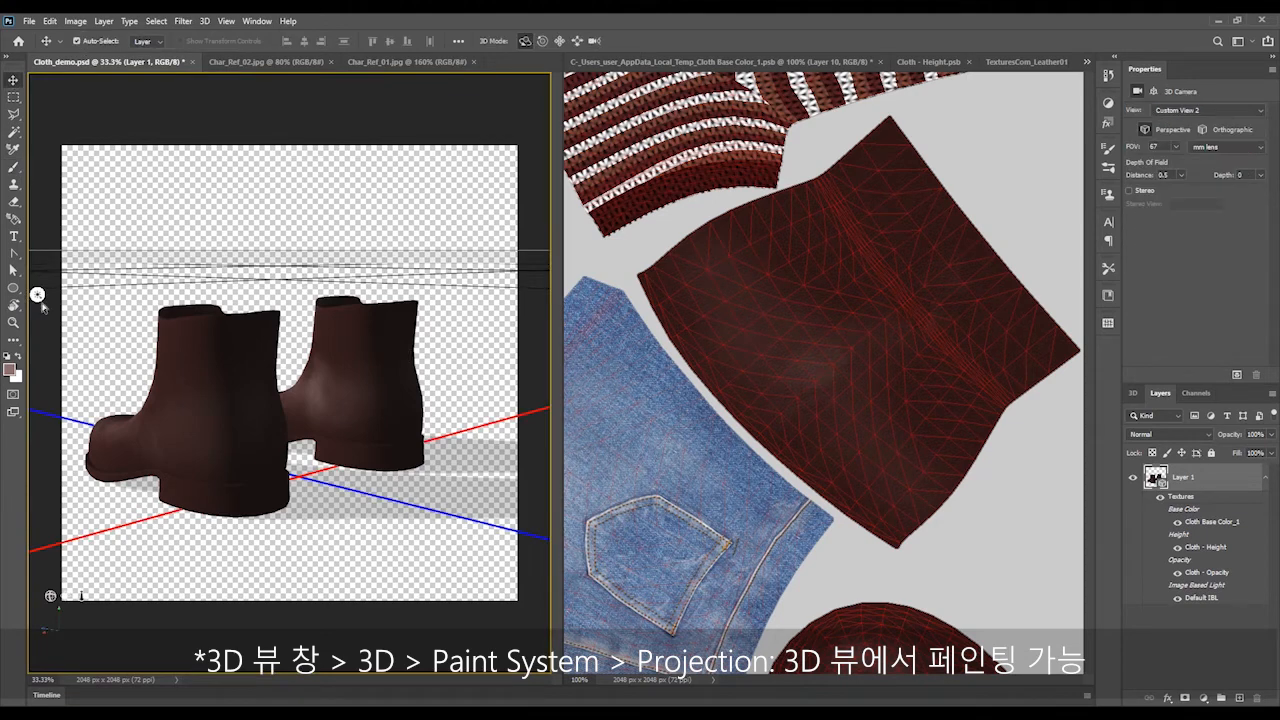
left_click(36, 294)
left_click_drag(62, 312, 476, 364)
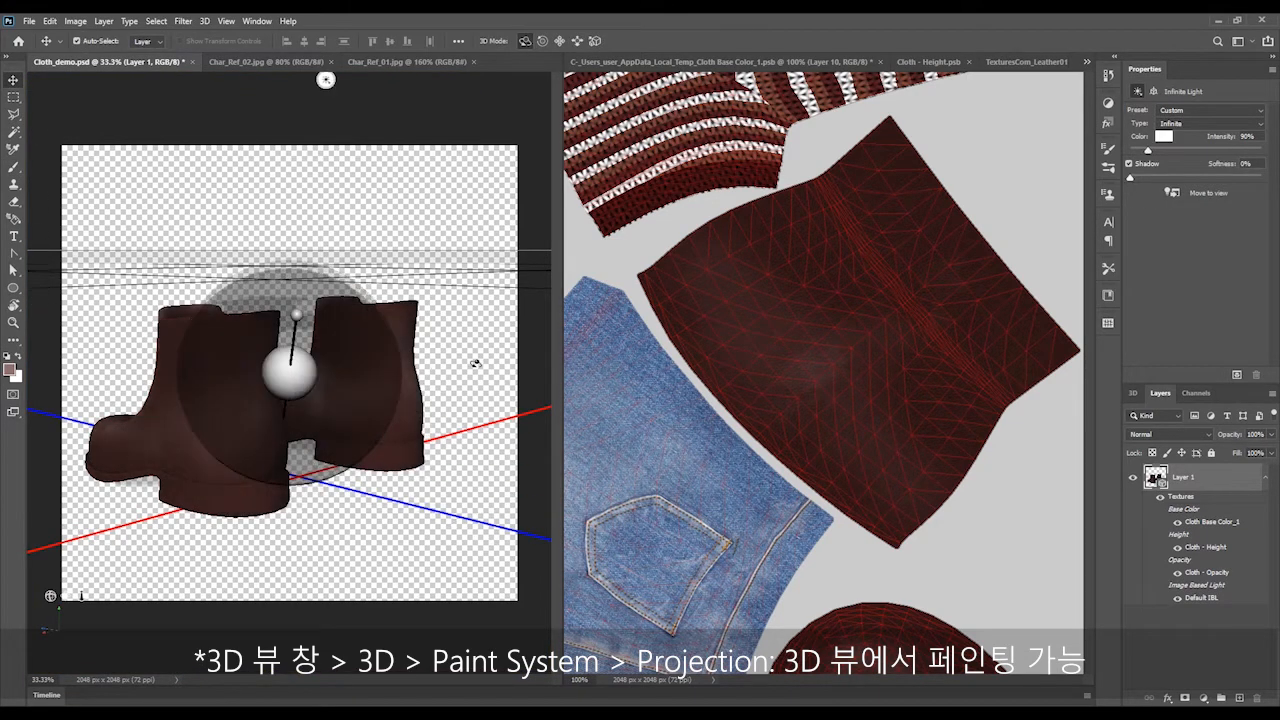
left_click(89, 167)
Paint lighter leather on the near boot's back and along the upper rim of its shaft
left_click(8, 170)
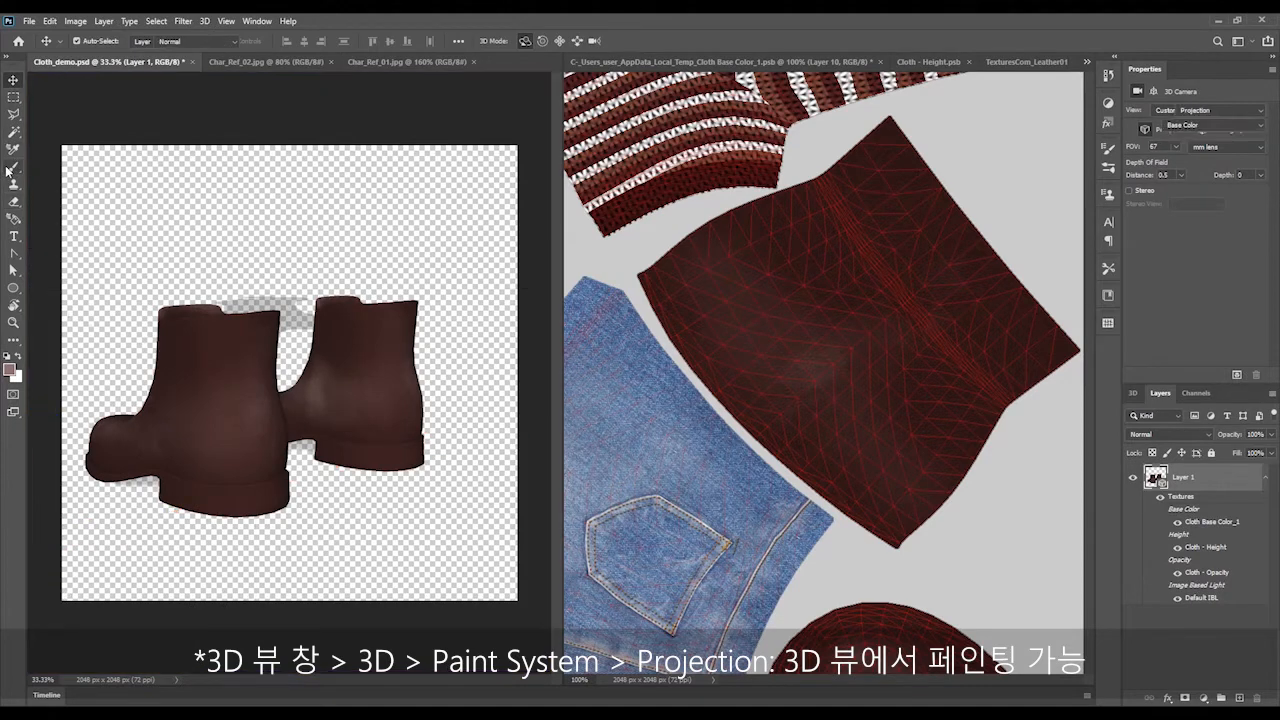
left_click(176, 426)
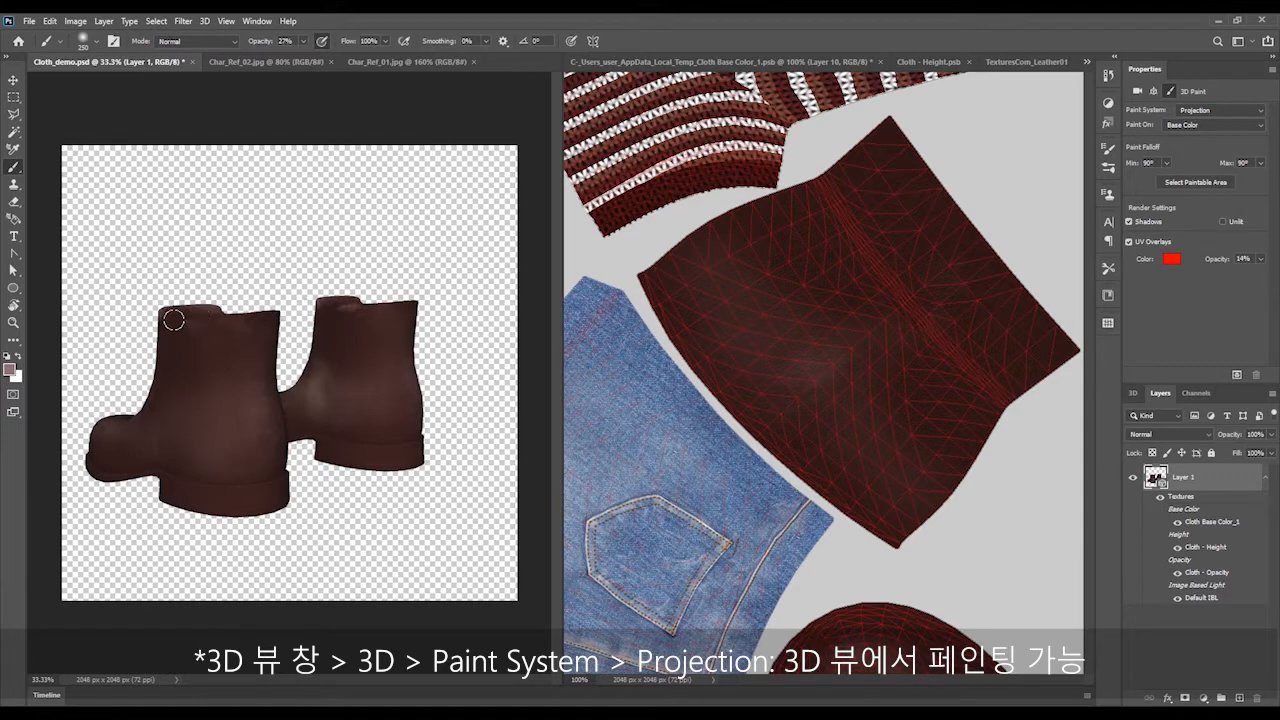
left_click(13, 82)
left_click_drag(110, 188, 235, 192)
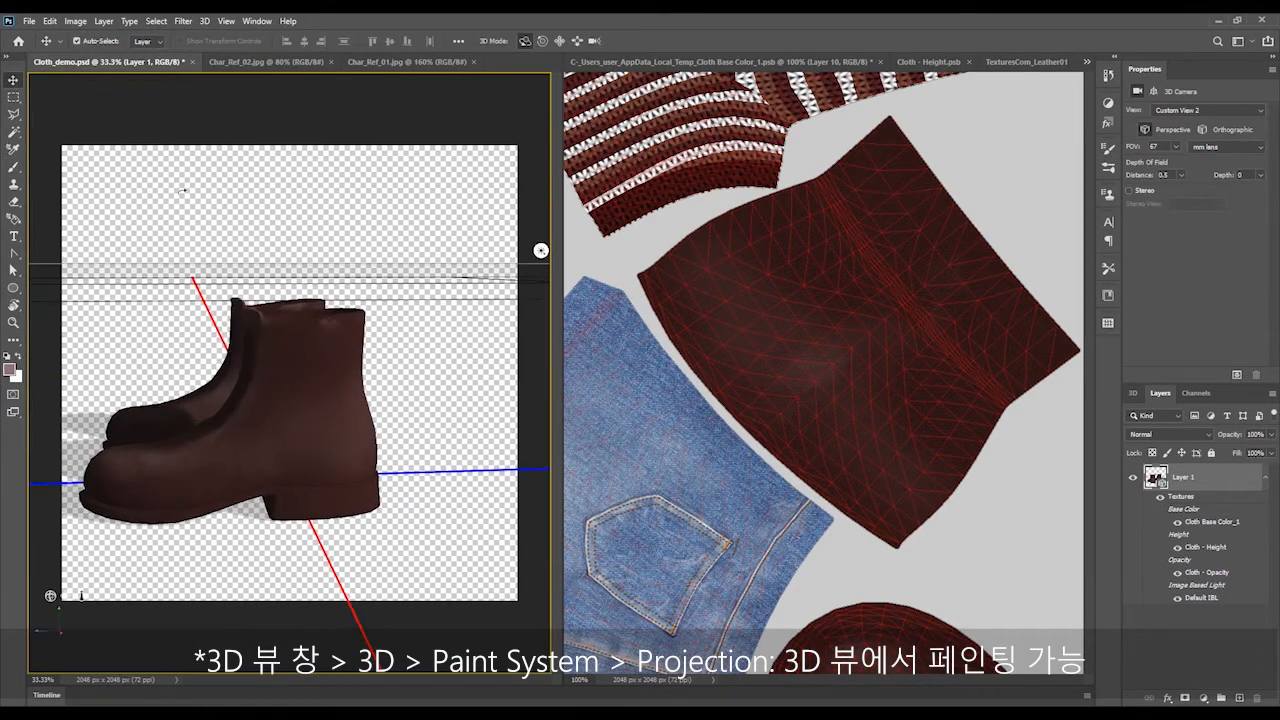
left_click(14, 167)
left_click(331, 309)
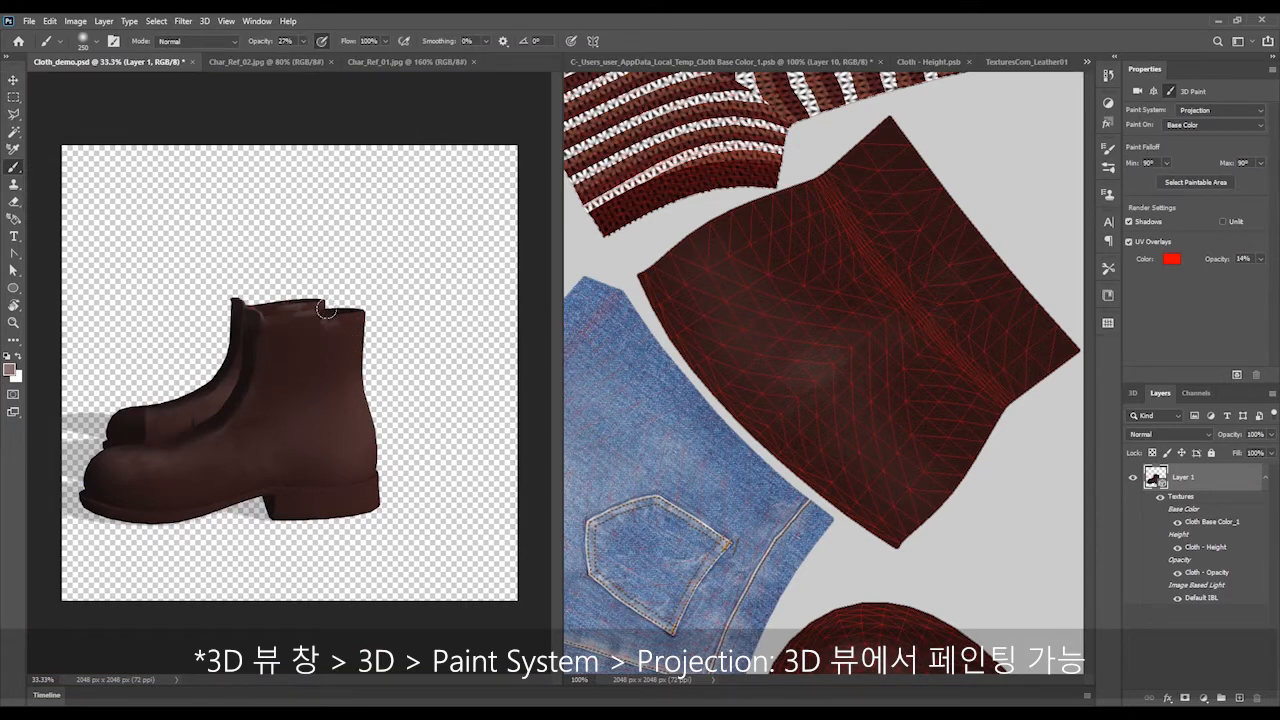
Move the infinite light to brighten the boots' sides and paint soft strokes on the near boot's shaft
left_click(13, 80)
left_click_drag(163, 222, 508, 208)
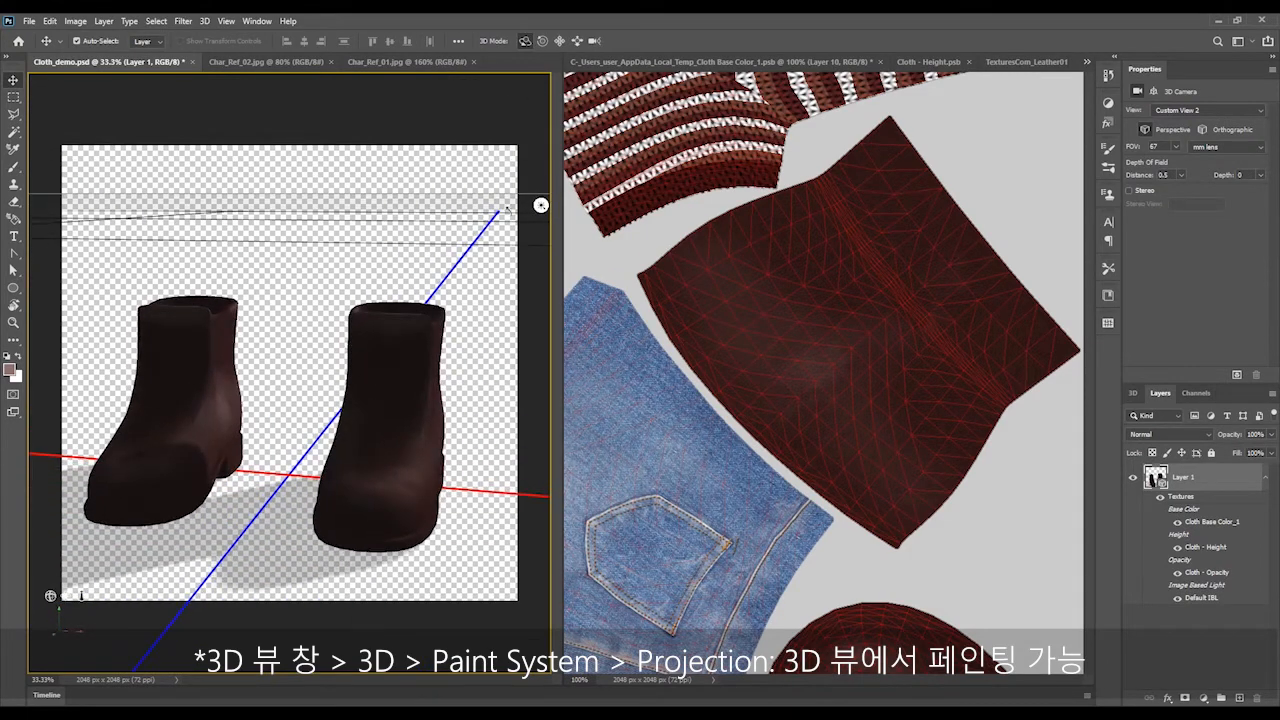
left_click(543, 204)
left_click_drag(294, 361, 230, 332)
left_click_drag(428, 80, 60, 82)
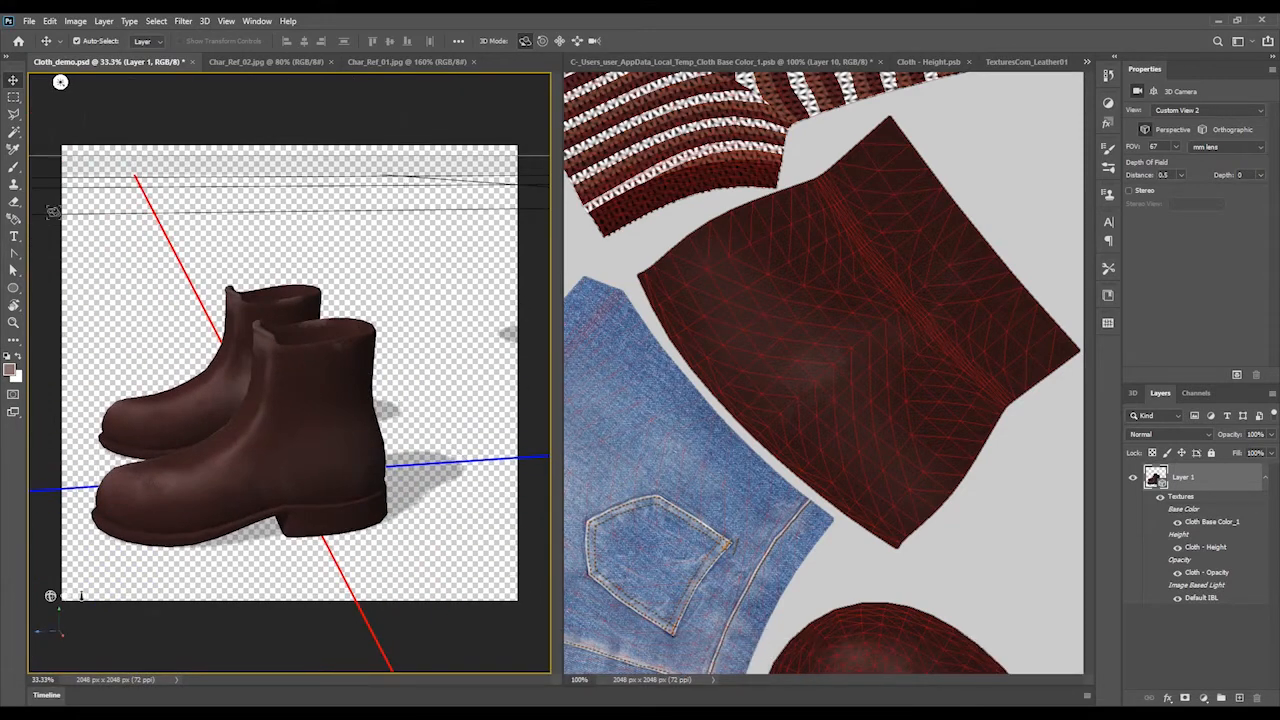
left_click(13, 170)
left_click(104, 171)
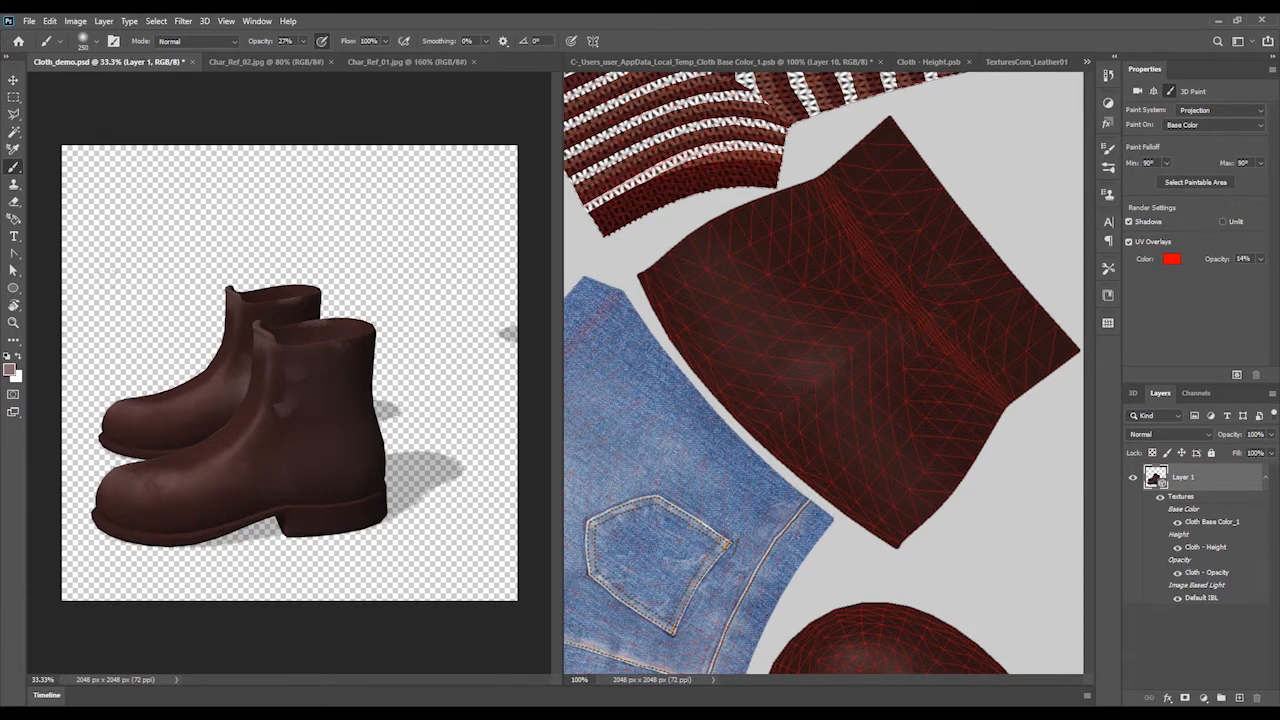
Smudge the light paint marks on the near boot's shaft and the boots' backs at 37% strength
left_click(14, 341)
right_click(14, 341)
left_click(72, 561)
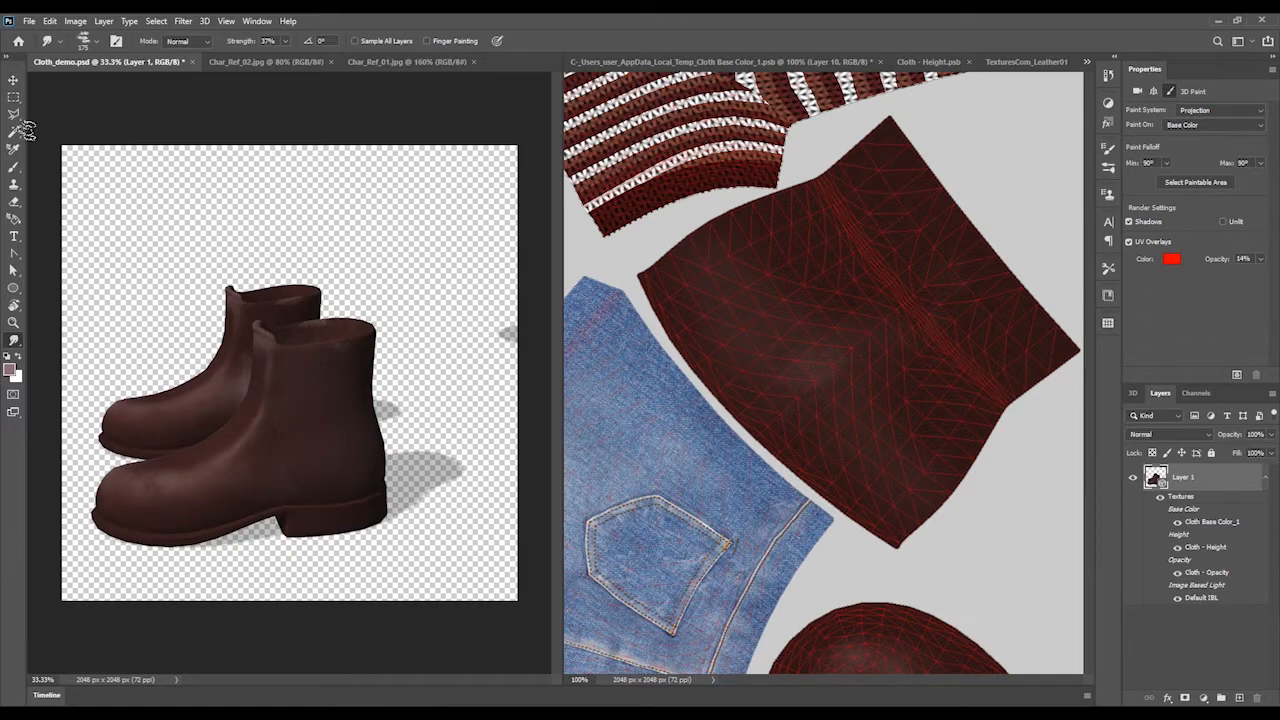
left_click(13, 80)
left_click_drag(395, 236, 73, 267)
left_click(14, 344)
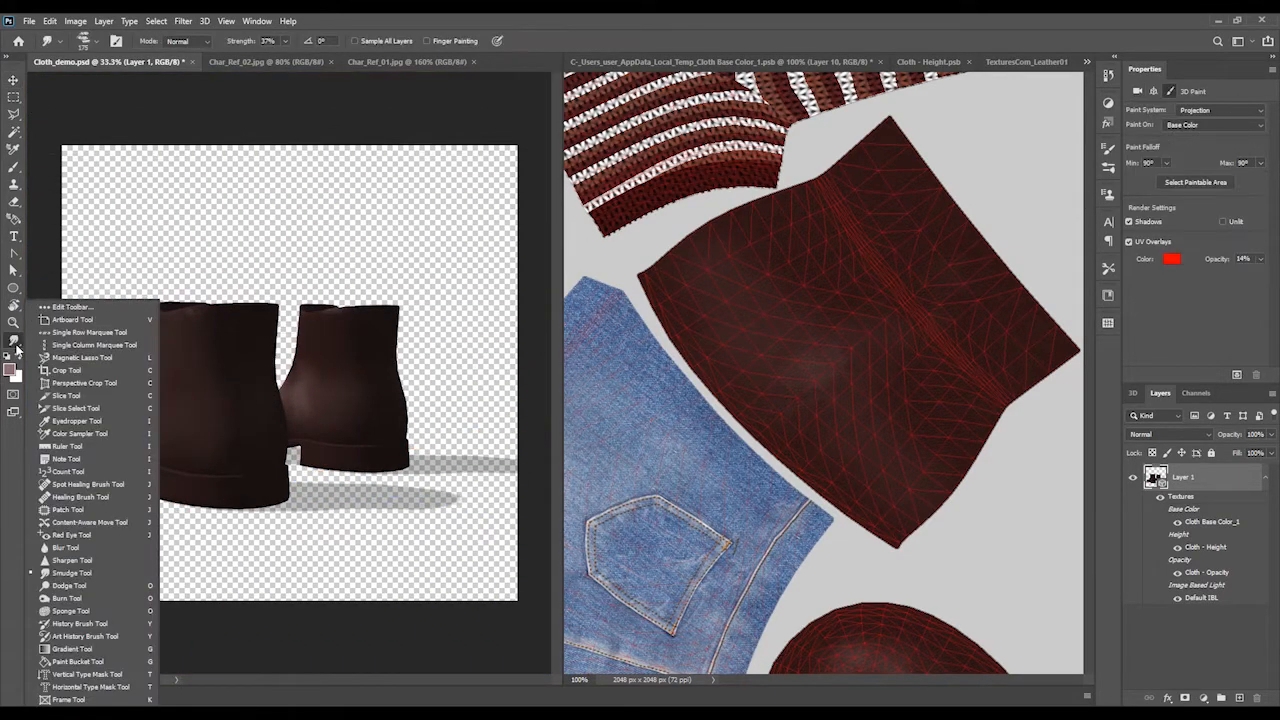
left_click(303, 392)
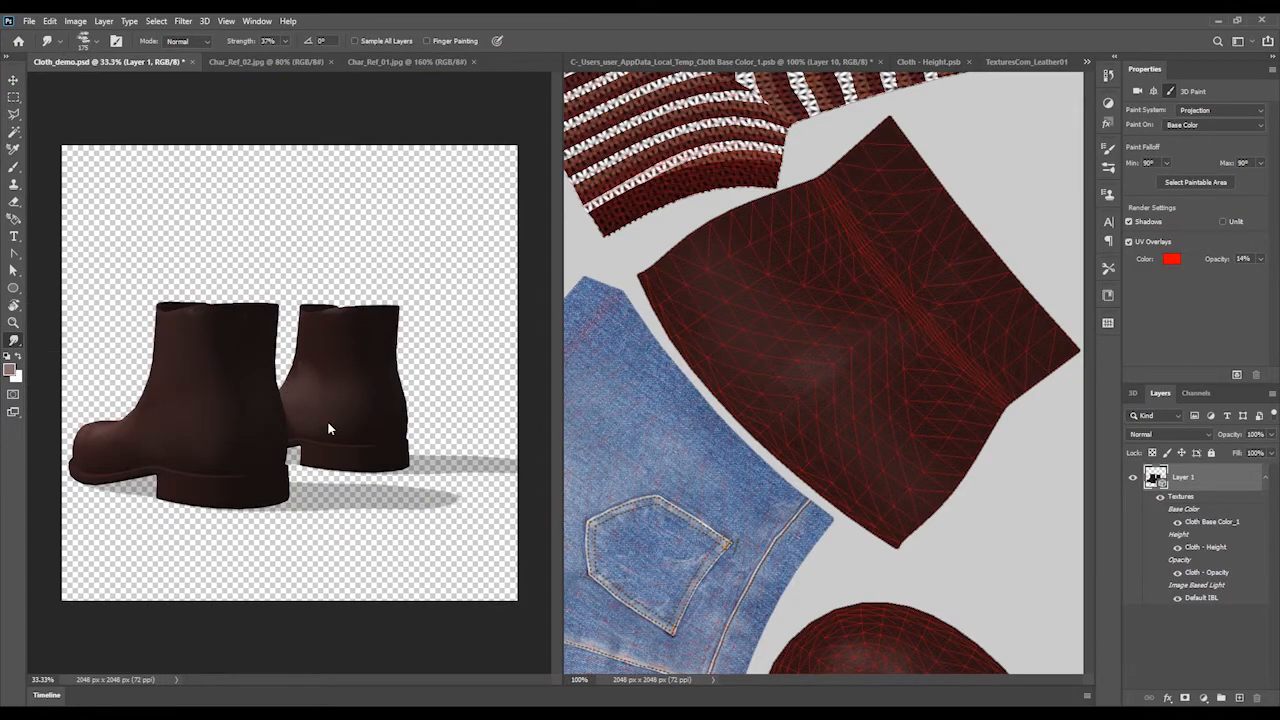
Reposition the infinite light so that it illuminates the boots' toes and the fronts of their shafts
left_click(13, 80)
left_click_drag(177, 211, 514, 187)
left_click(543, 92)
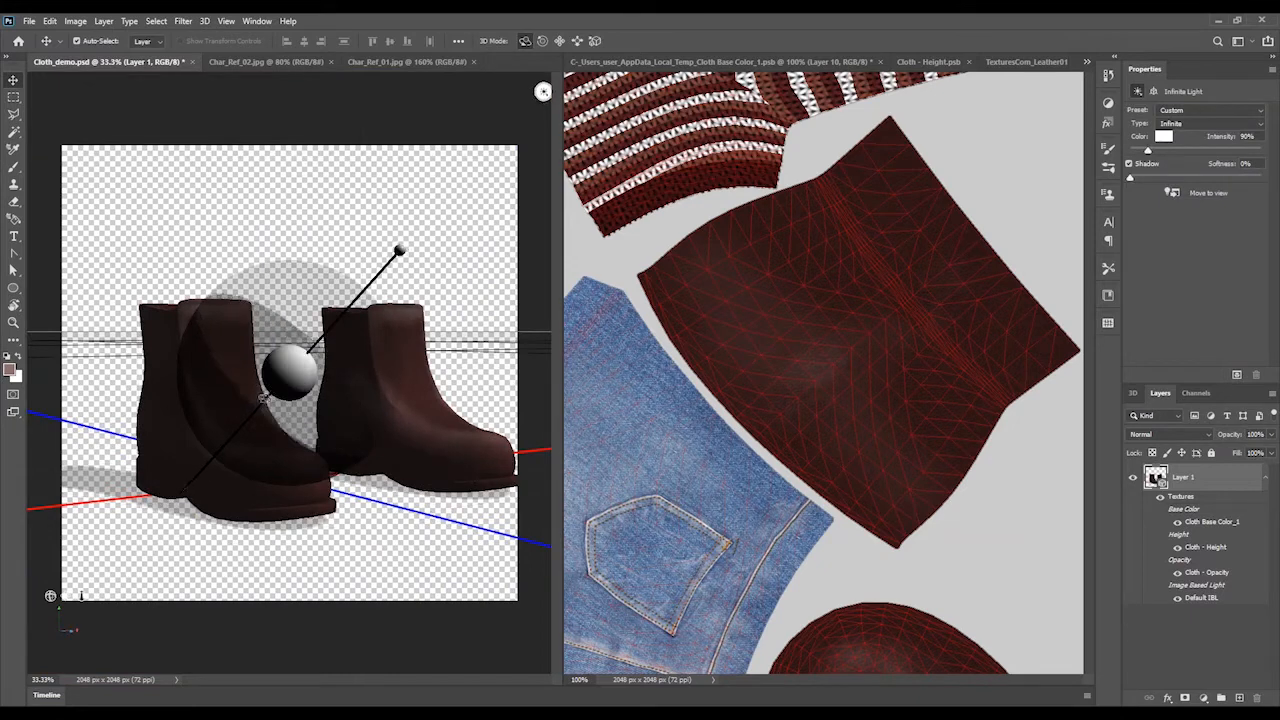
mouse_move(262, 397)
left_mouse_down()
mouse_move(211, 337)
mouse_move(455, 241)
left_mouse_up()
left_click_drag(292, 382, 139, 398)
left_click(490, 233)
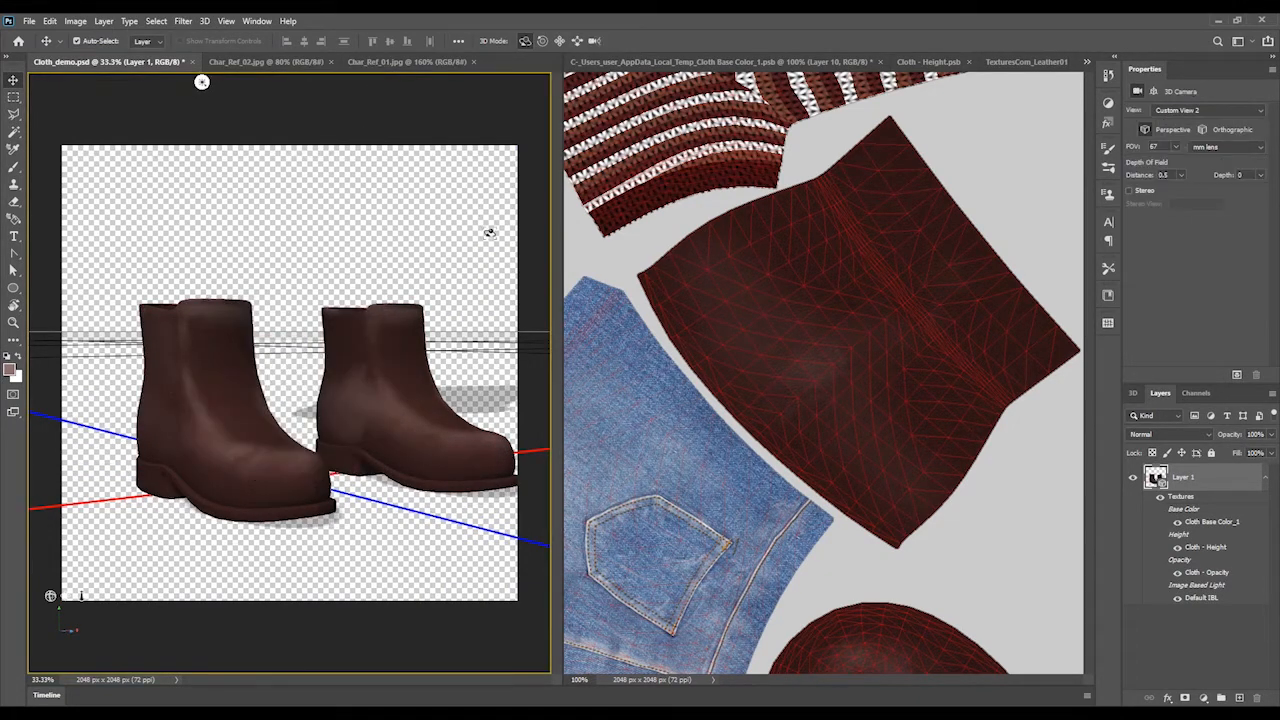
Smudge away the spots on the fronts of both boots above the toes at 37% strength
mouse_move(490, 233)
left_mouse_down()
mouse_move(511, 258)
mouse_move(292, 249)
mouse_move(534, 235)
mouse_move(481, 234)
left_mouse_up()
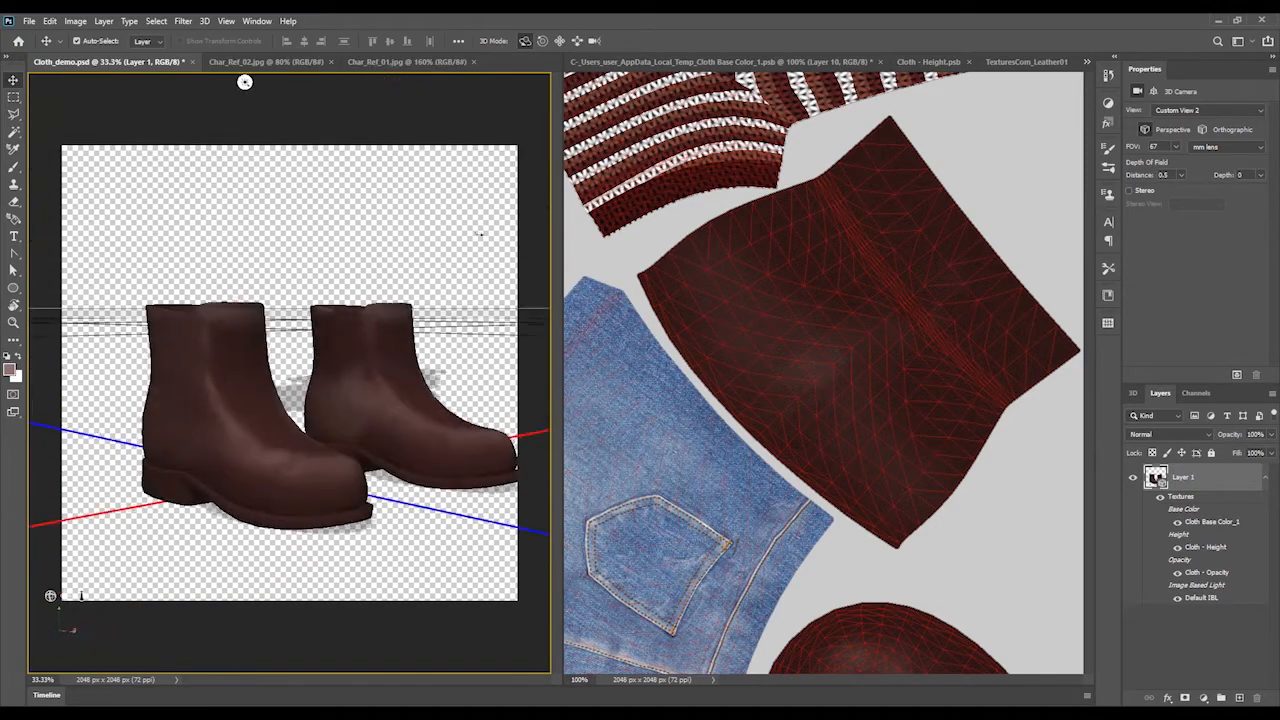
key("m")
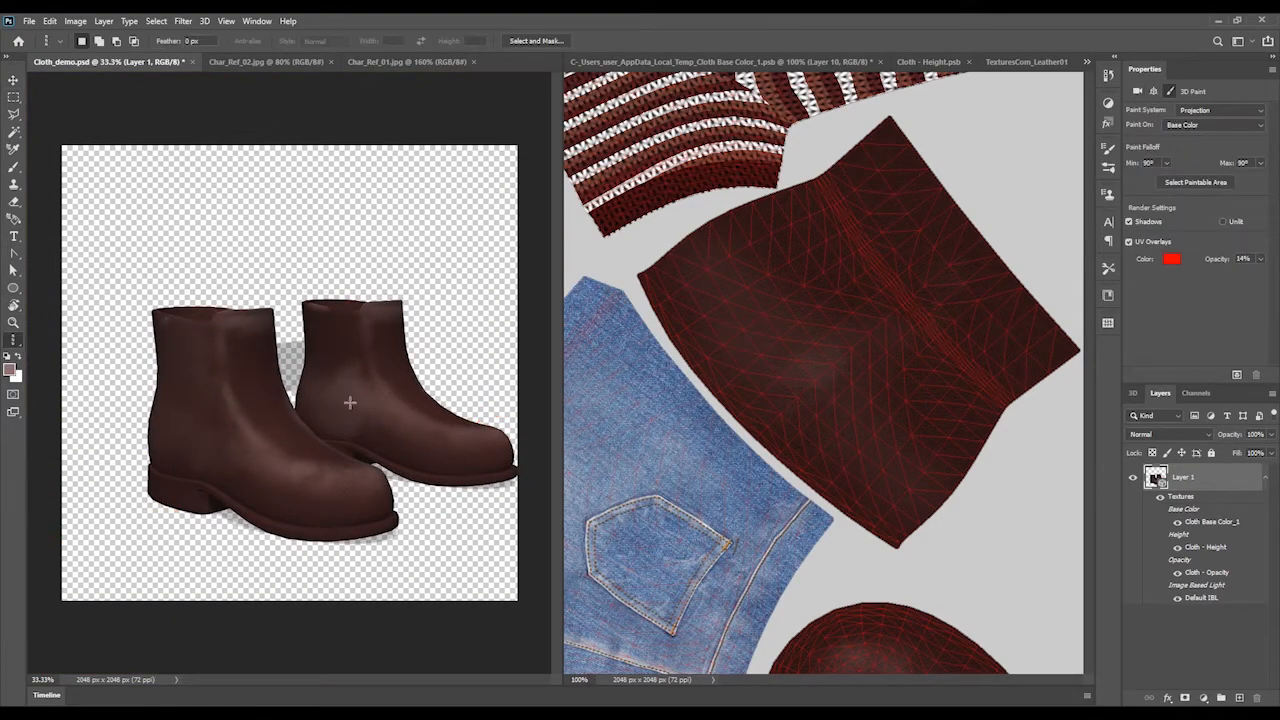
left_click(14, 340)
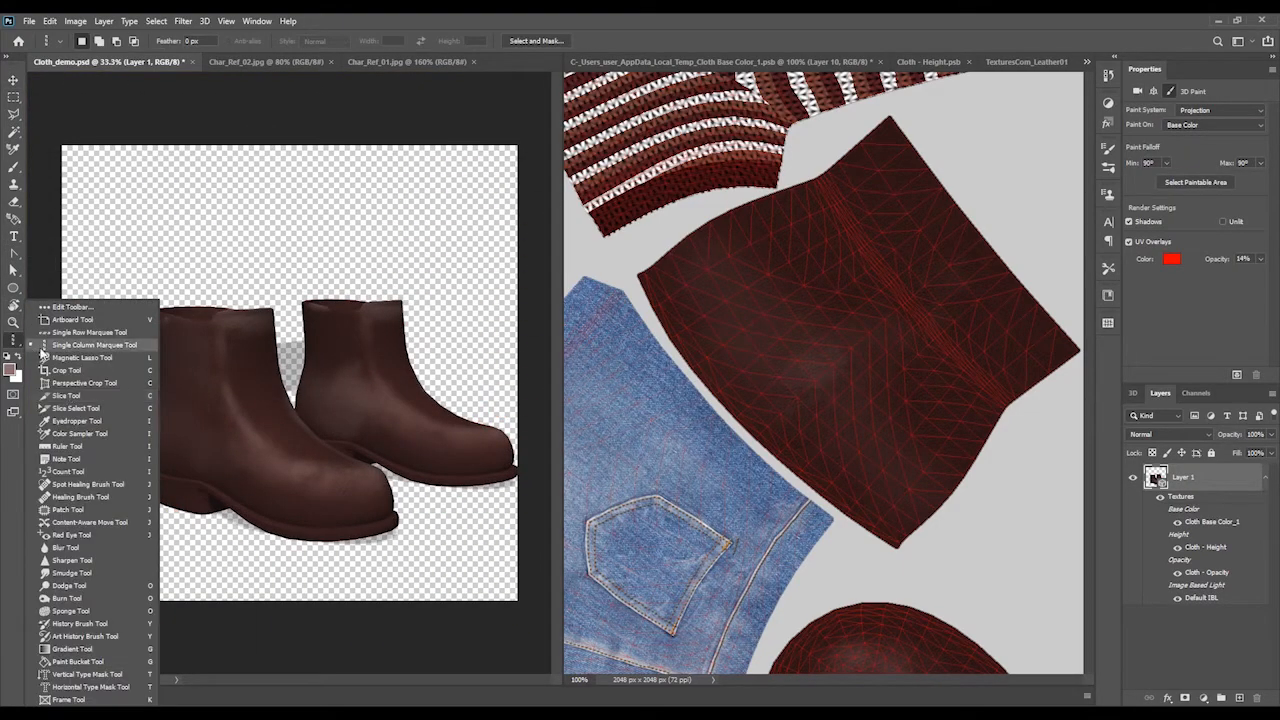
left_click(70, 565)
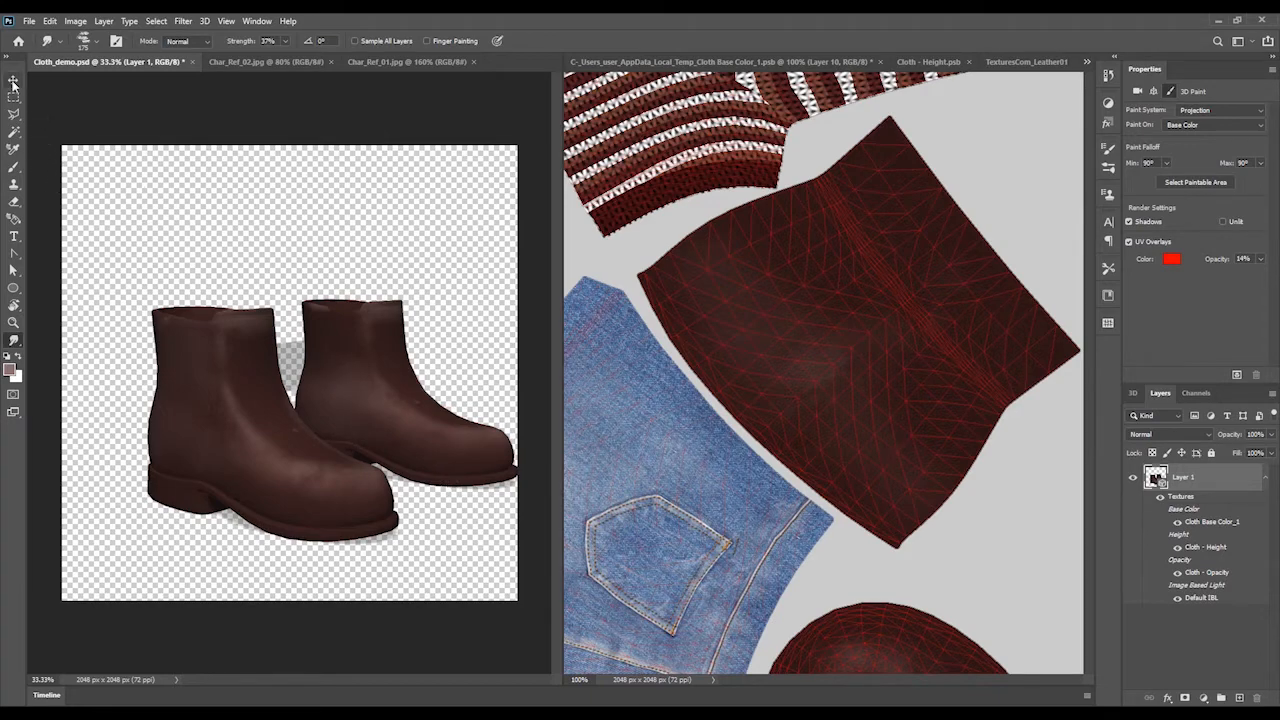
key("v")
left_click_drag(420, 224, 195, 142)
left_click(35, 107)
left_click_drag(123, 204, 447, 212)
left_click_drag(441, 308, 404, 255)
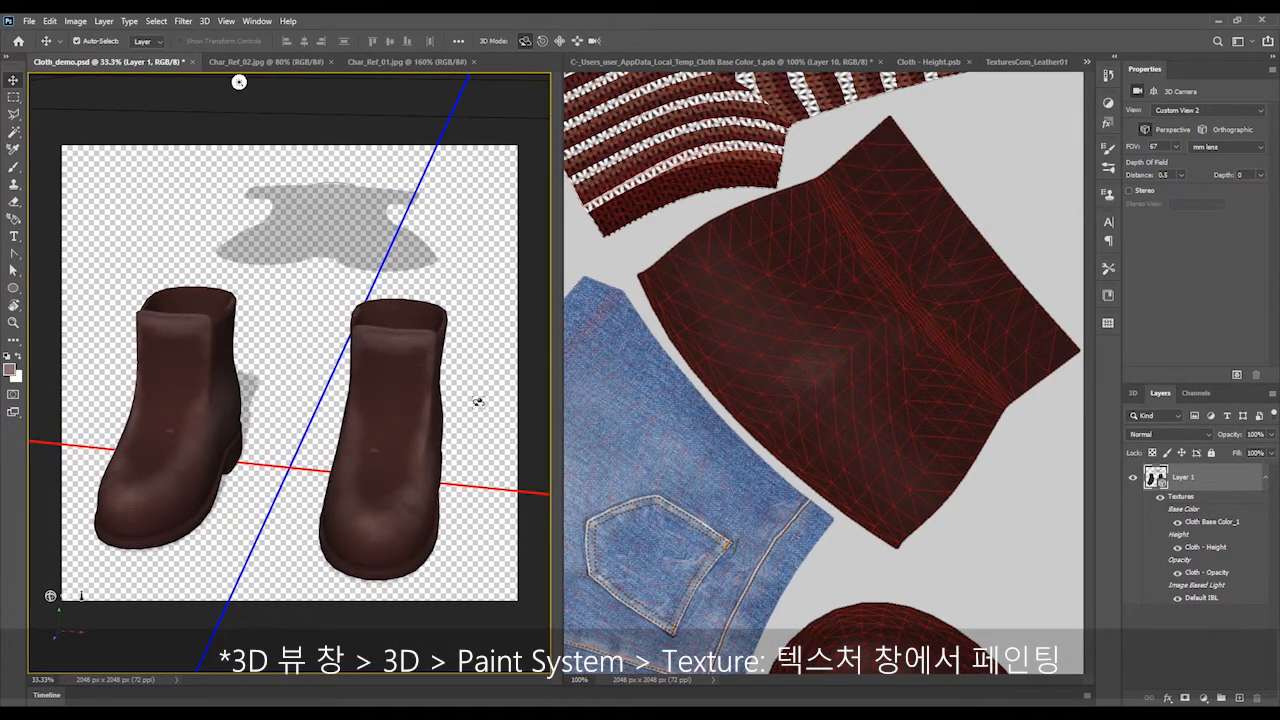
left_click(15, 341)
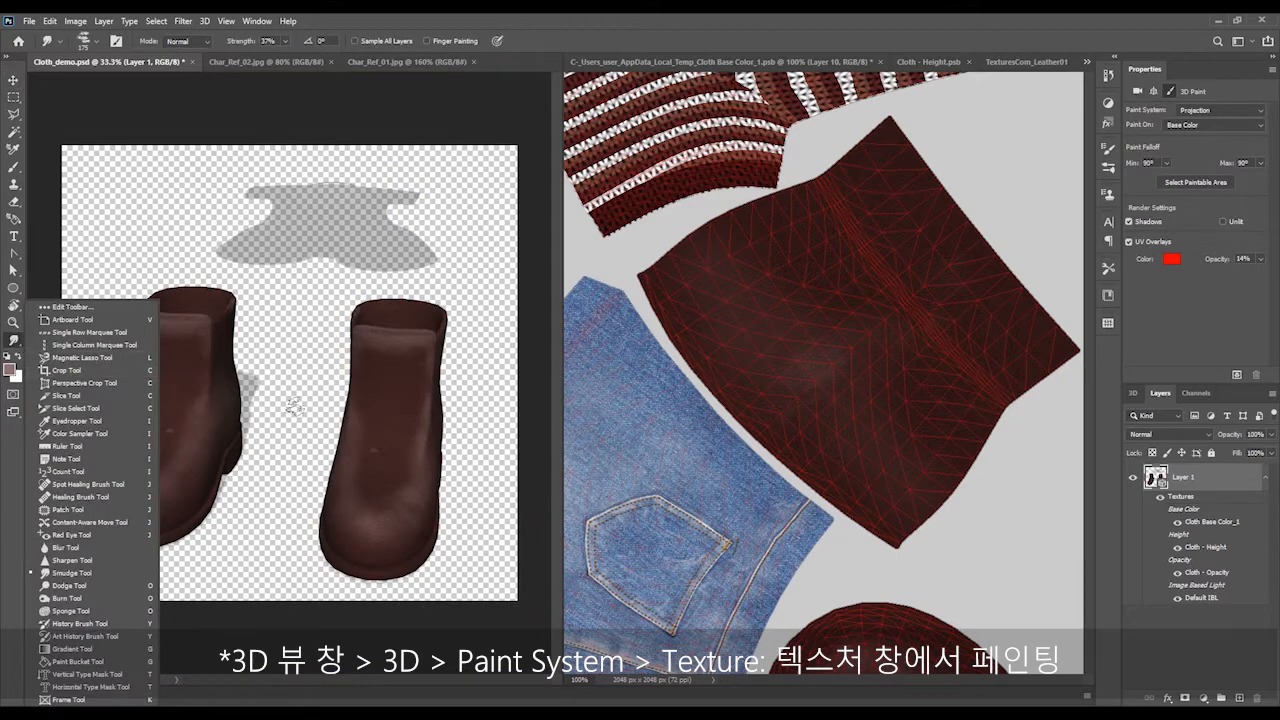
left_click_drag(377, 450, 376, 468)
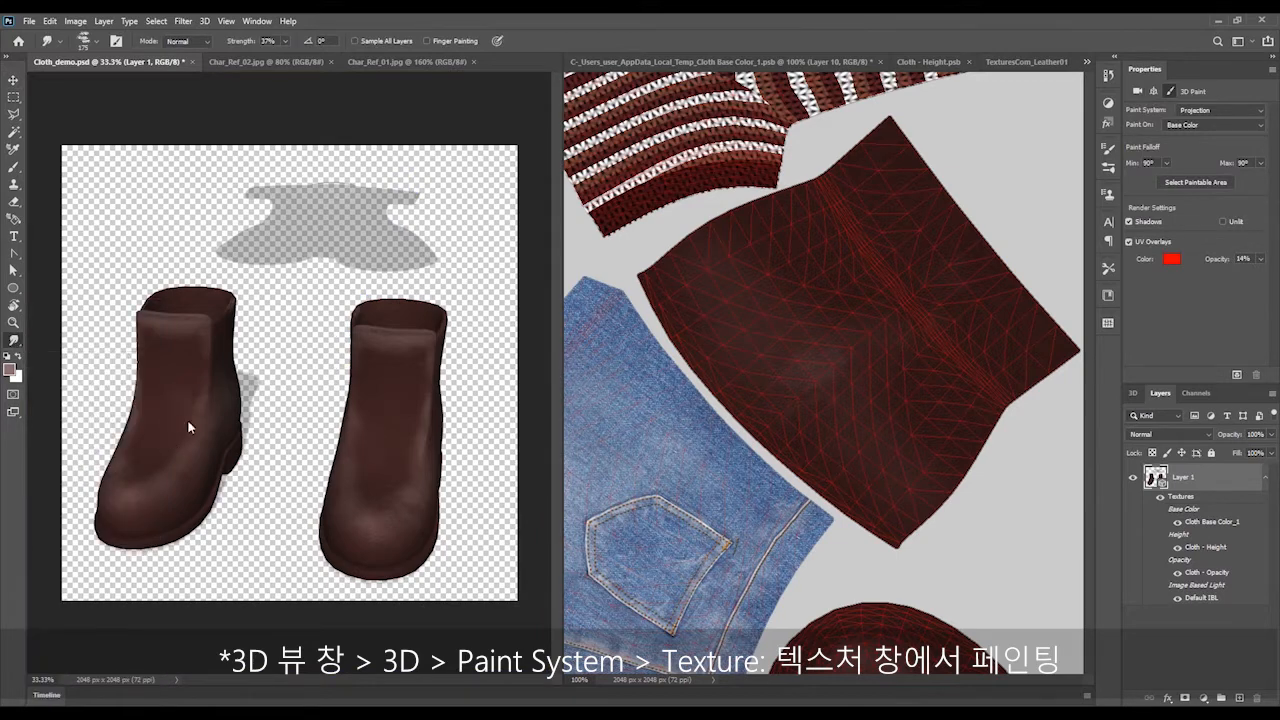
Switch the 3D paint system to Texture
left_click(204, 21)
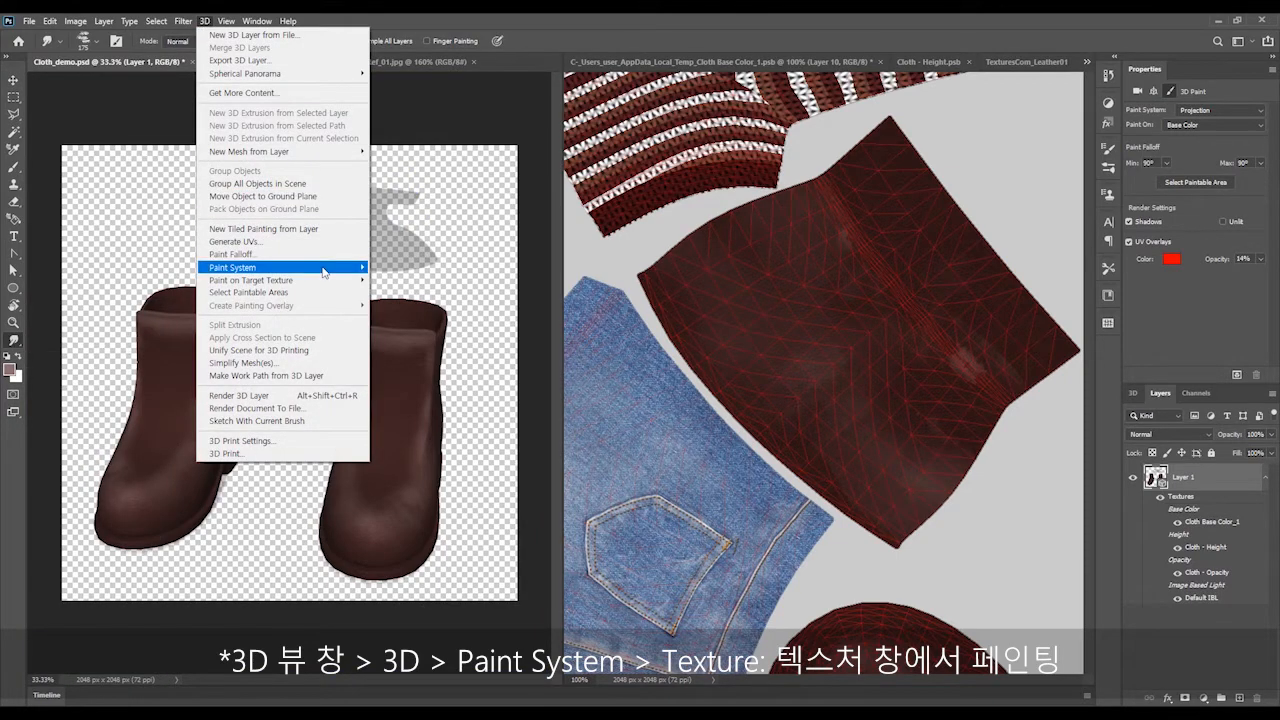
left_click(385, 270)
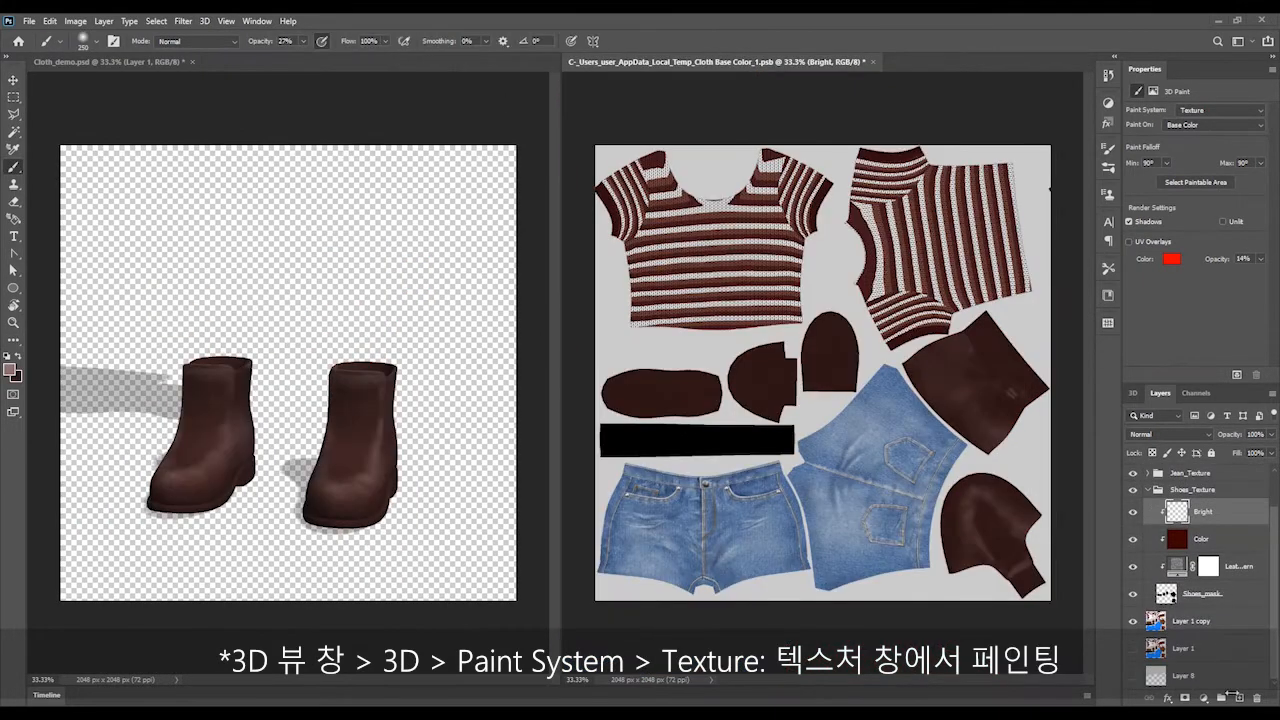
Add a clipped layer named Dark above Bright in the Shoes_Texture group and set its blending mode to Multiply
left_click(1242, 698)
right_click(1189, 515)
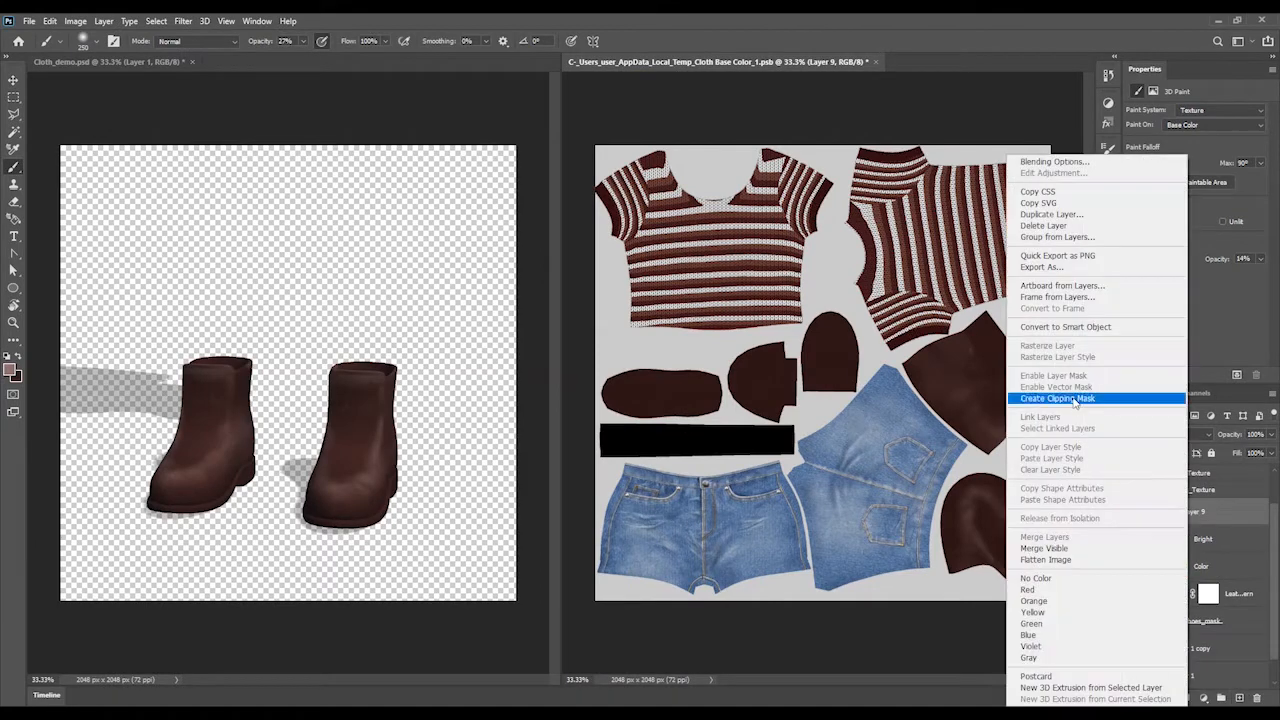
left_click(1070, 399)
double_click(1204, 512)
type("D")
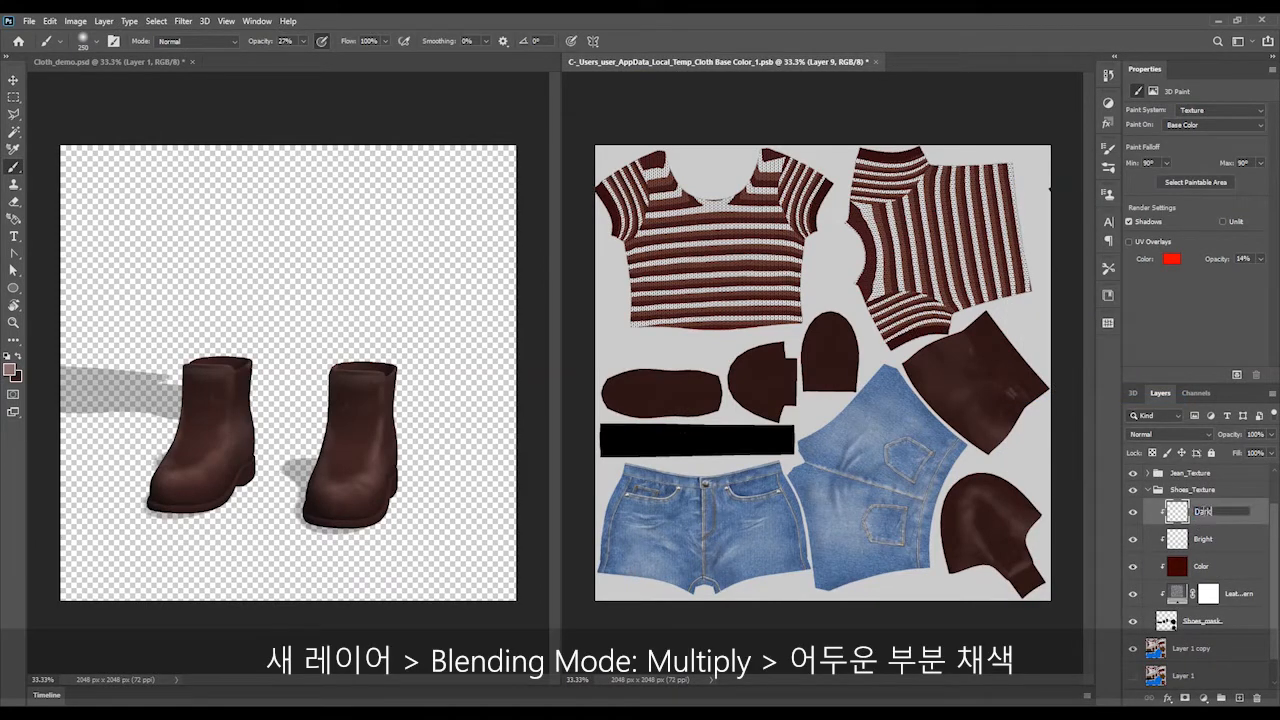
type("ark")
key("Return")
left_click(1198, 436)
left_click(1170, 424)
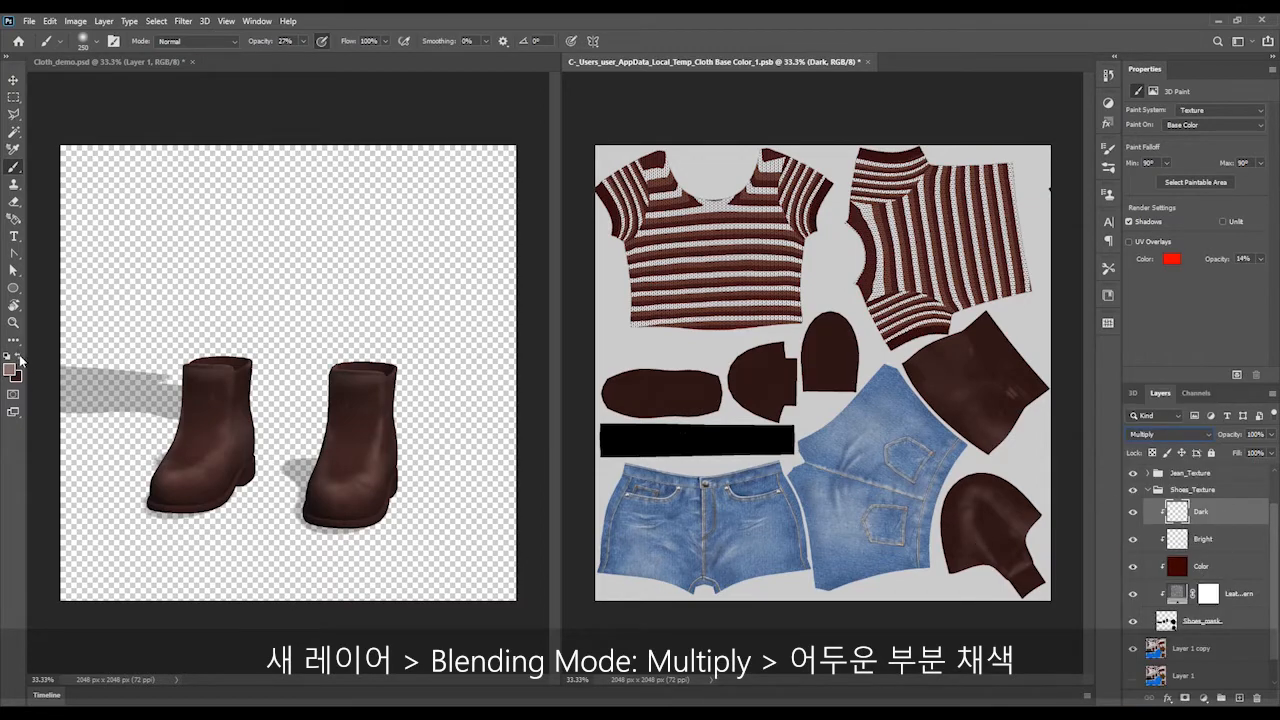
Paint dark shading on the shoe pieces of the texture at 27% opacity and save it to update the 3D boots
key("ctrl+plus")
key("ctrl+plus")
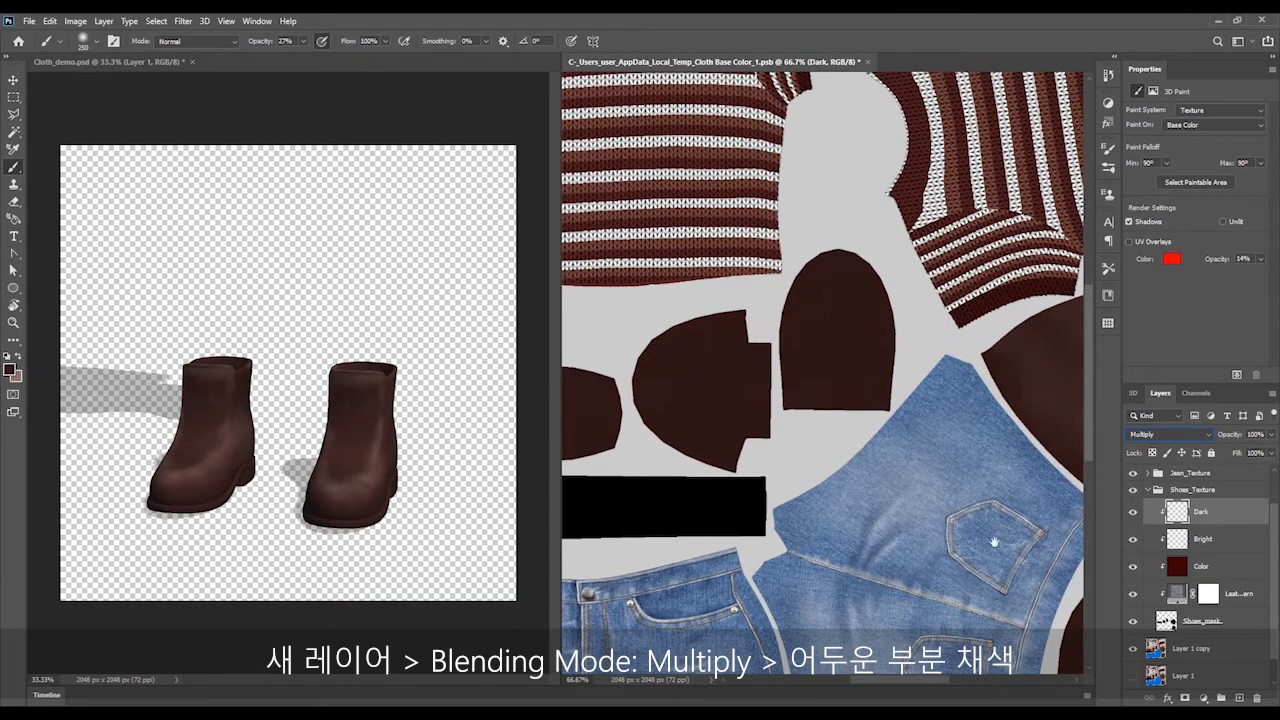
left_click_drag(996, 541, 727, 258)
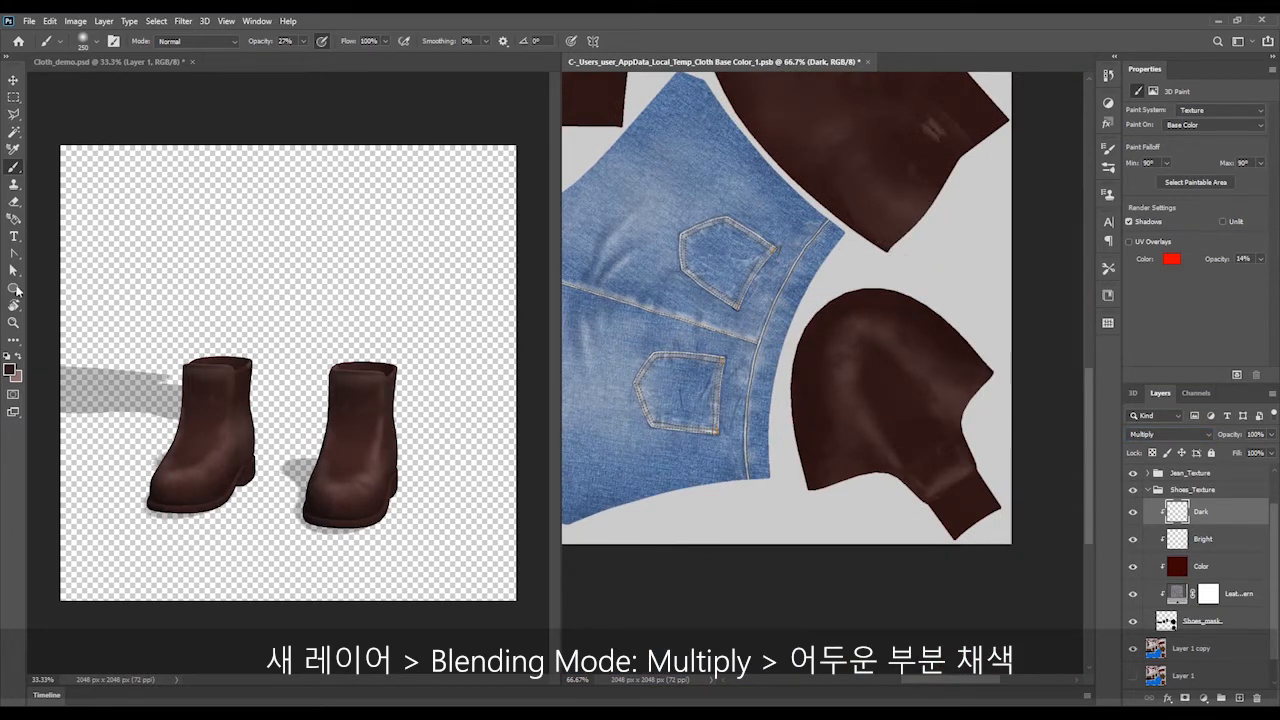
left_click(13, 79)
left_click(160, 62)
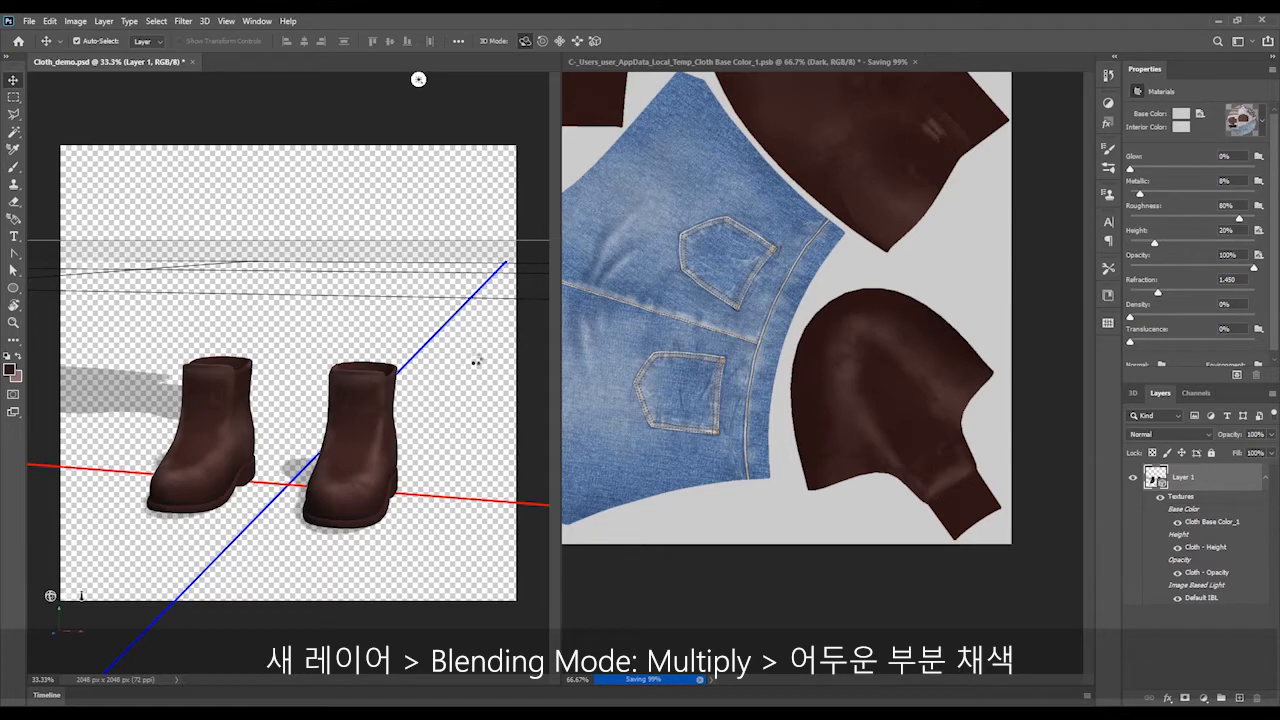
left_click(454, 374)
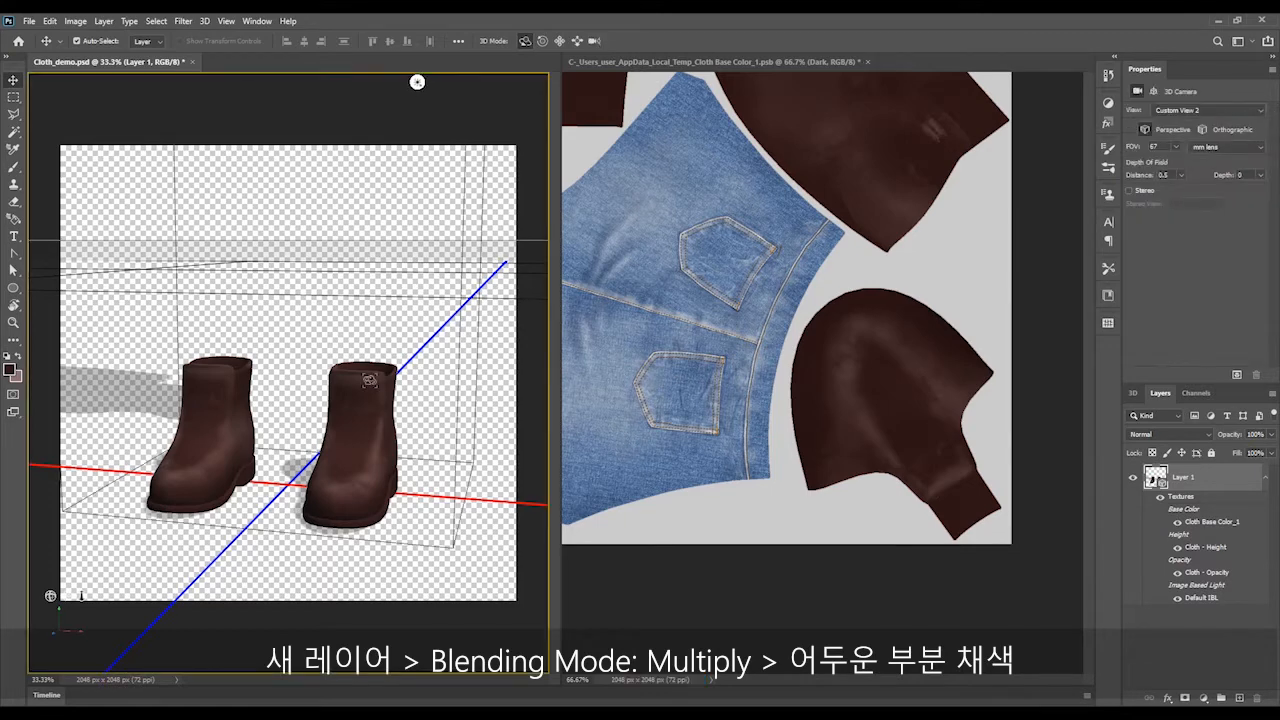
left_click_drag(468, 378, 520, 350)
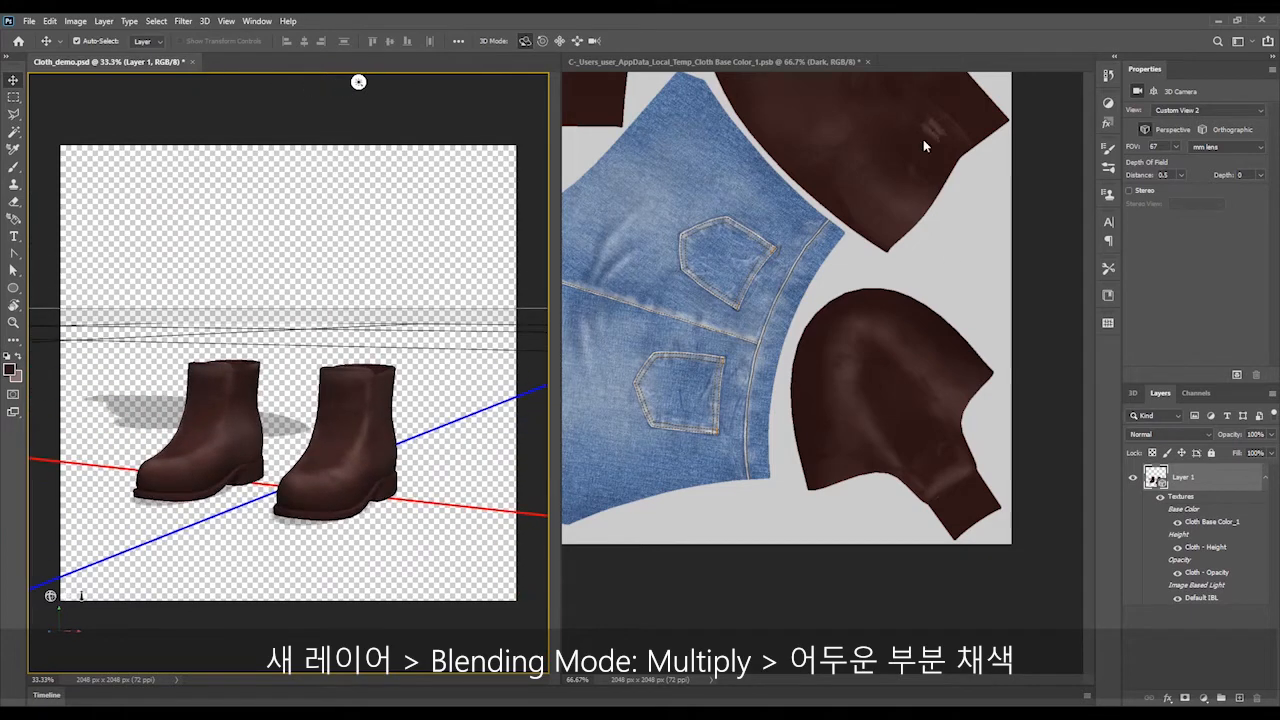
Darken the edges of the shoe pieces on the Dark layer and check the boots from the side
left_click(923, 141)
key("b")
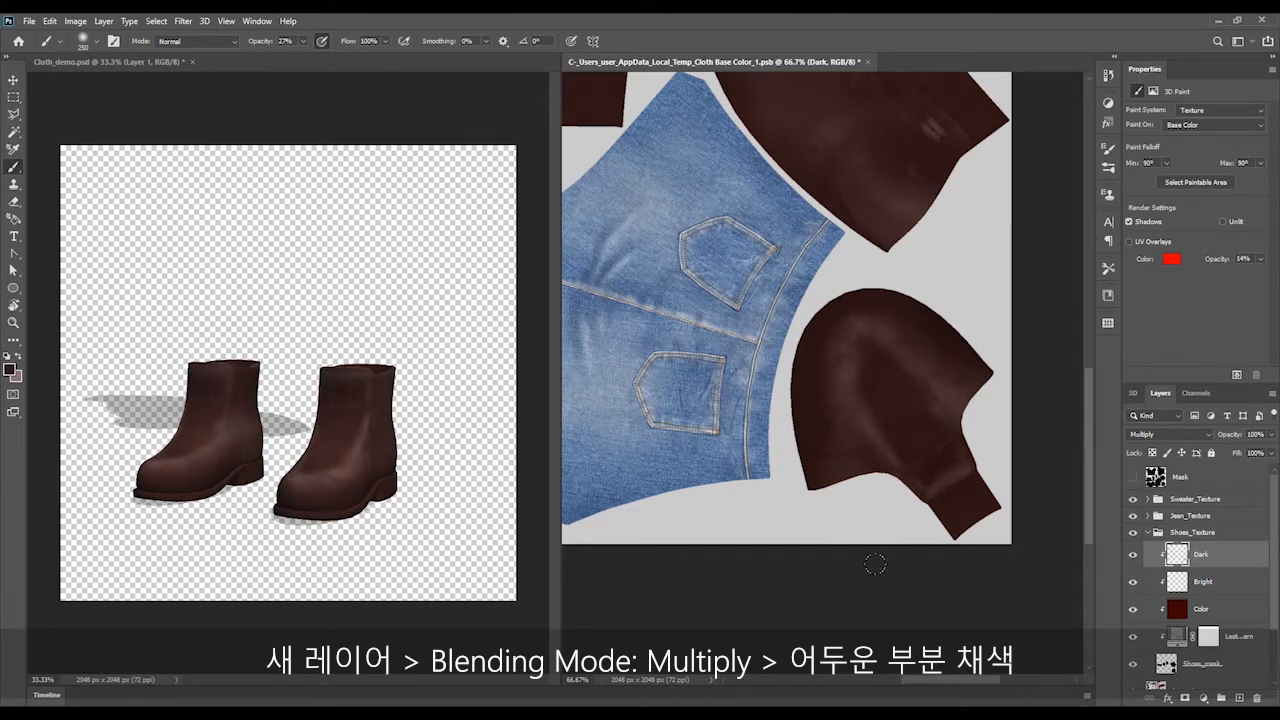
left_click(13, 79)
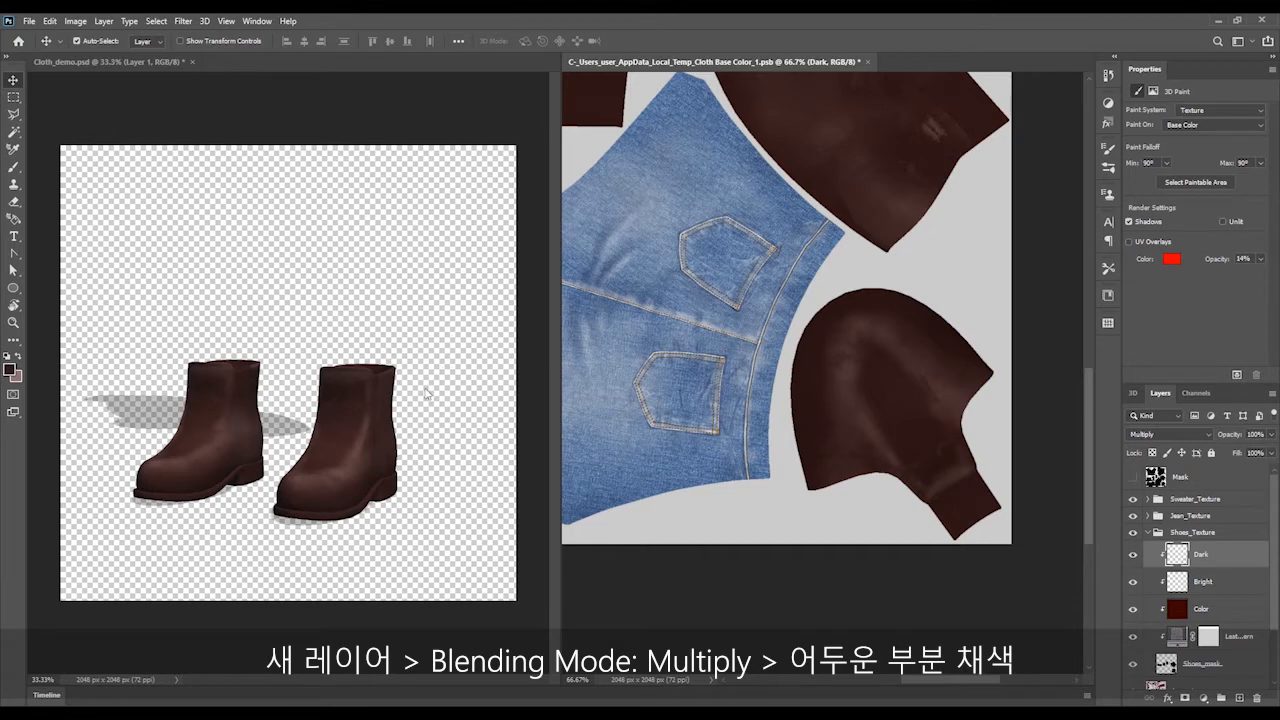
left_click(450, 367)
left_click_drag(447, 370, 367, 369)
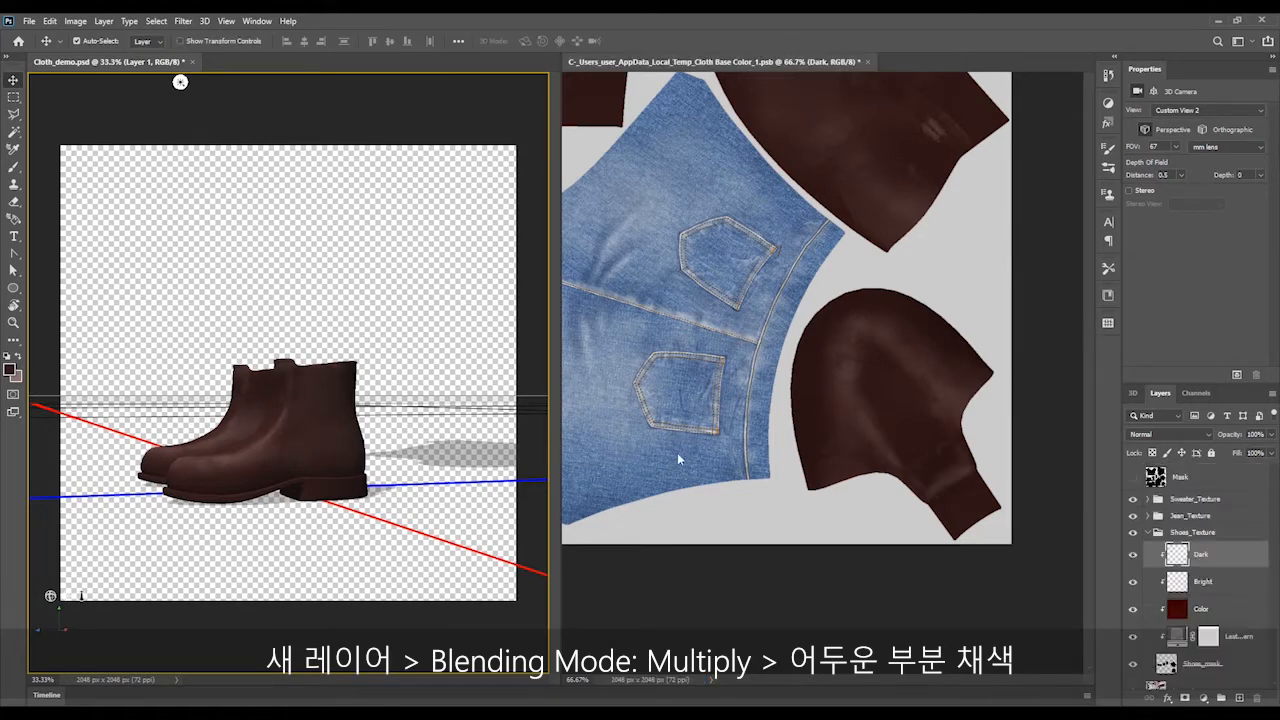
Add dark shading to the shaft piece of the texture, save it and inspect the boots from above
scroll(1082, 390, "up", 5)
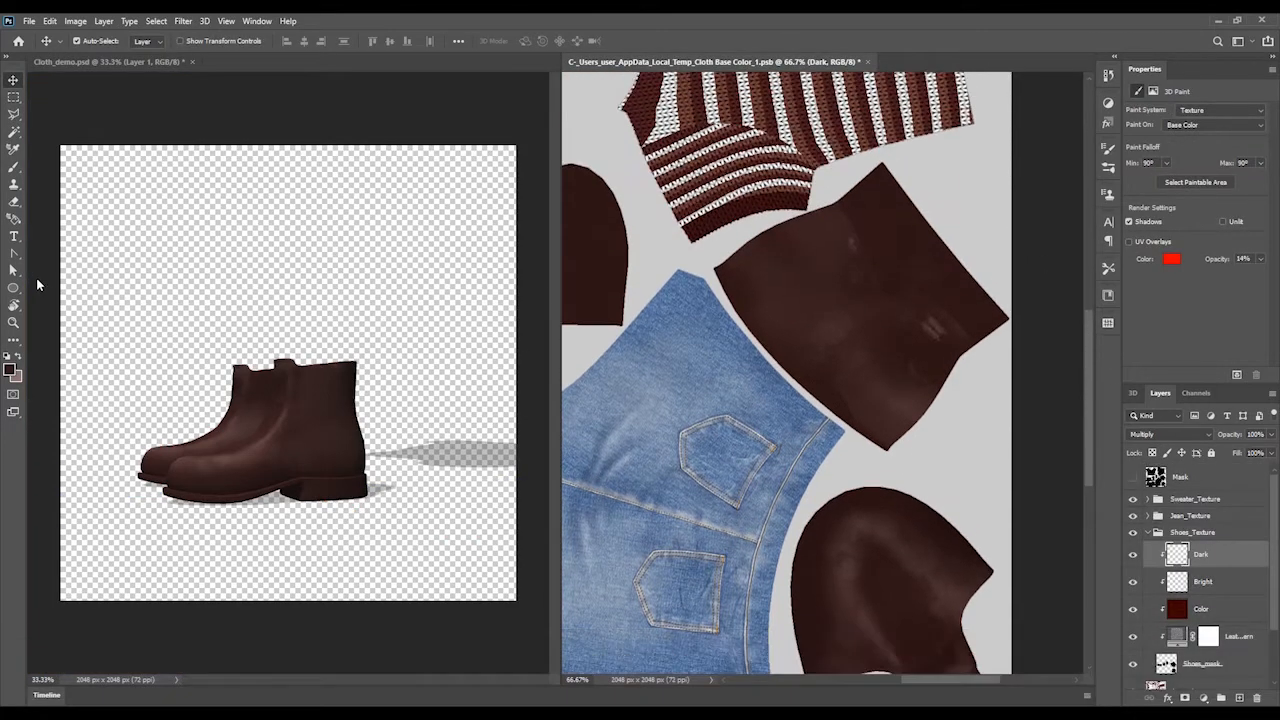
left_click(49, 89)
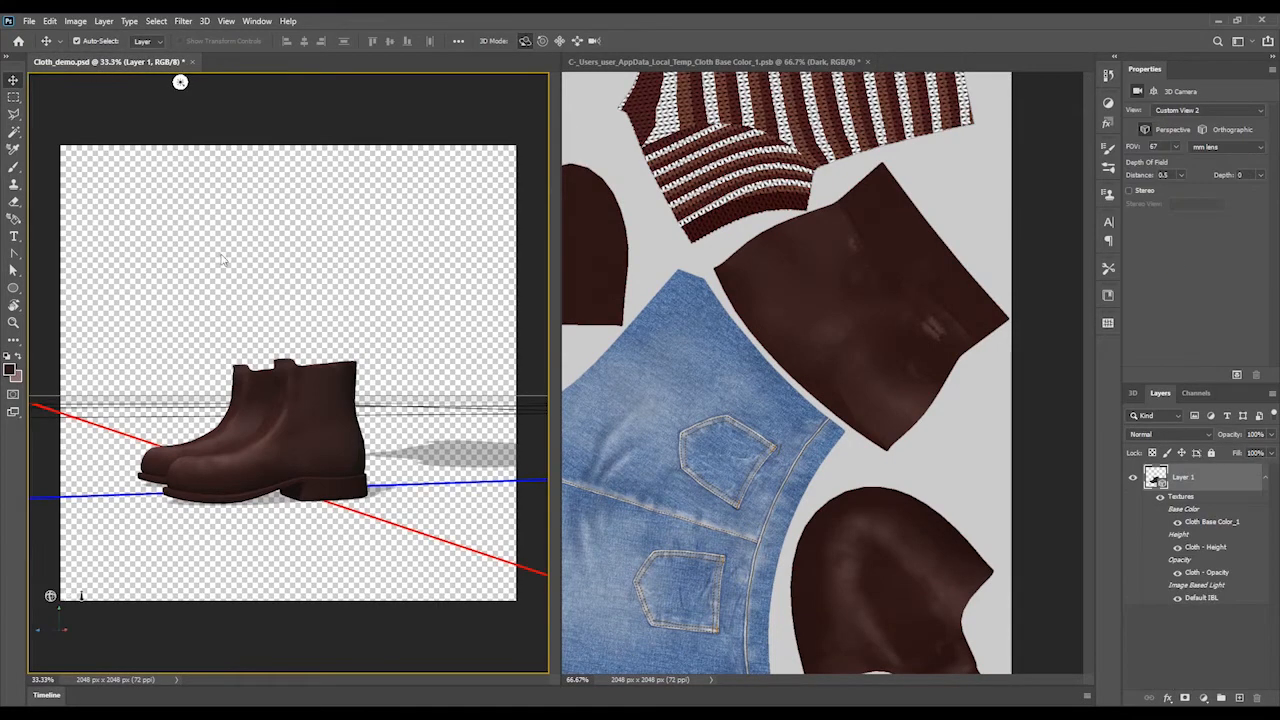
left_click_drag(180, 81, 215, 81)
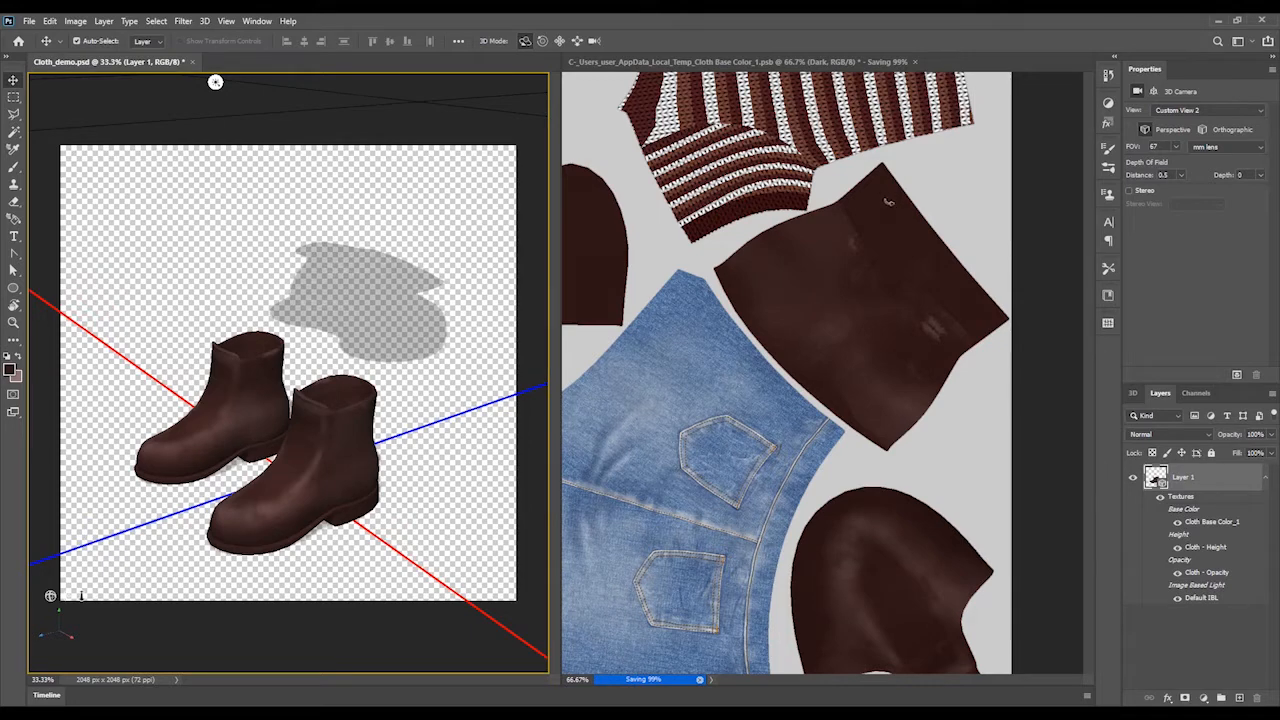
left_click_drag(272, 272, 361, 316)
left_click_drag(316, 277, 308, 273)
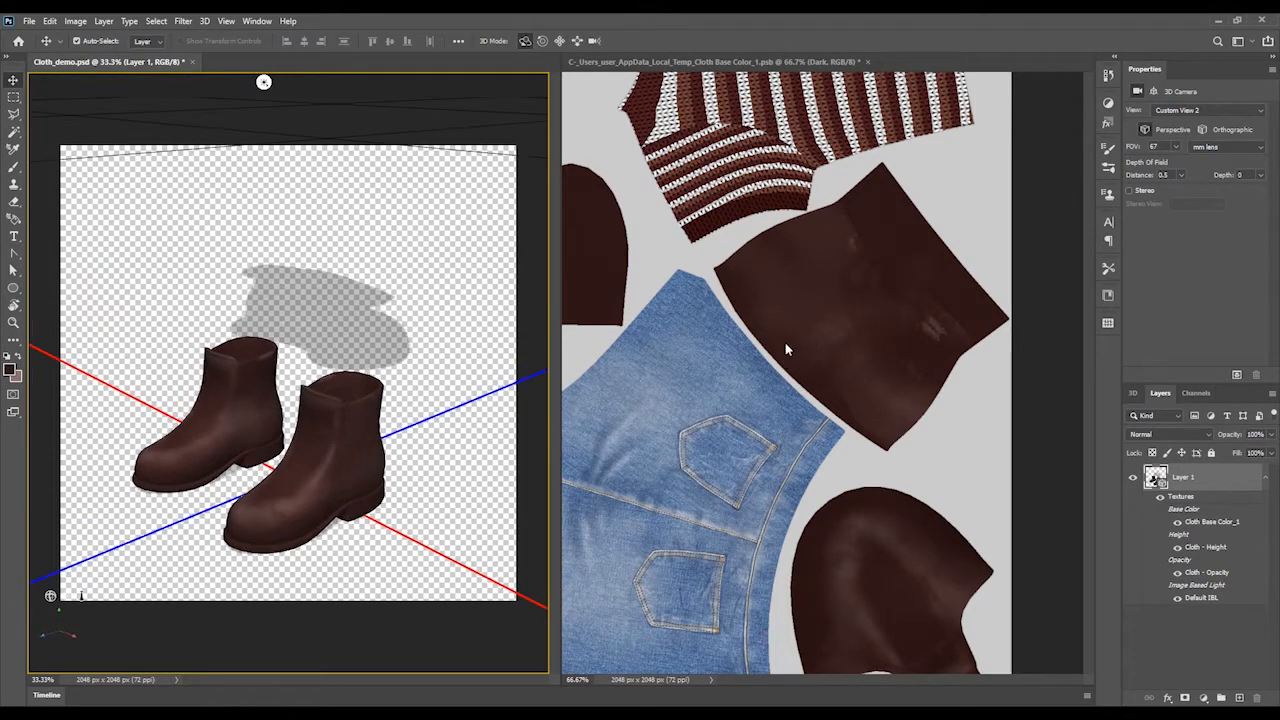
Brush further dark shading onto the leather pieces at 27% opacity and check the boots' front and sides
left_click(941, 270)
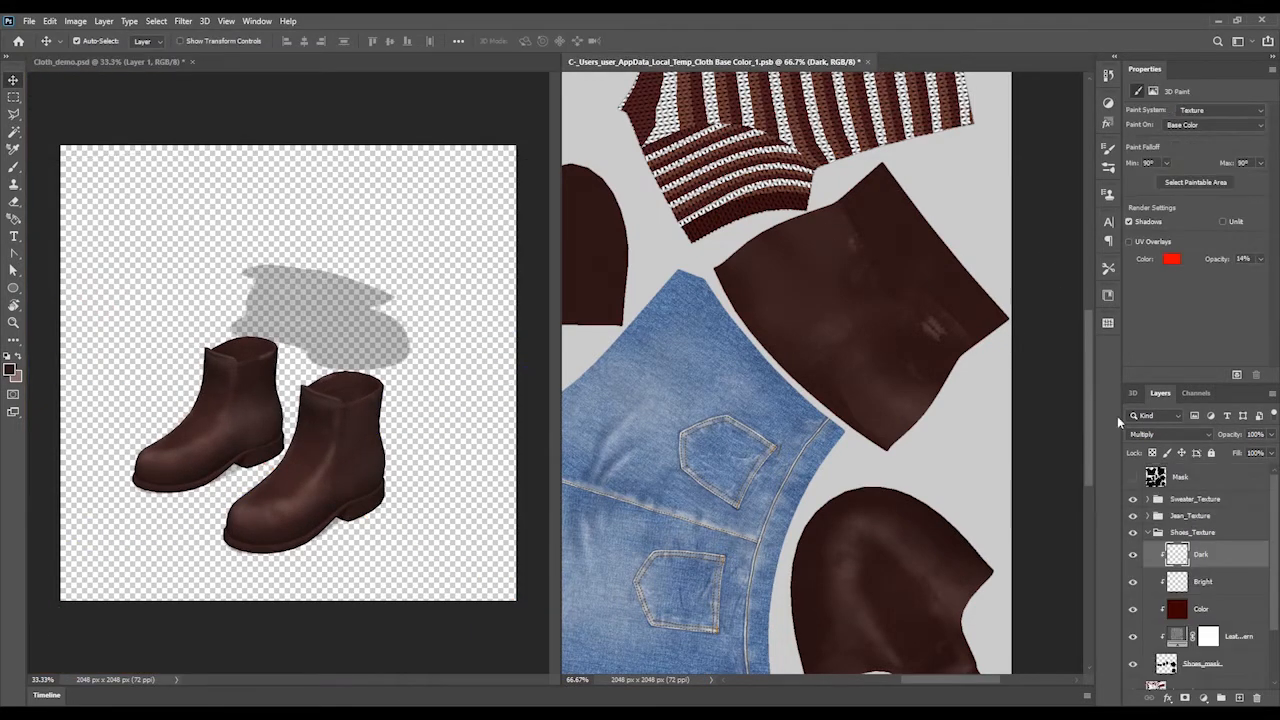
key("b")
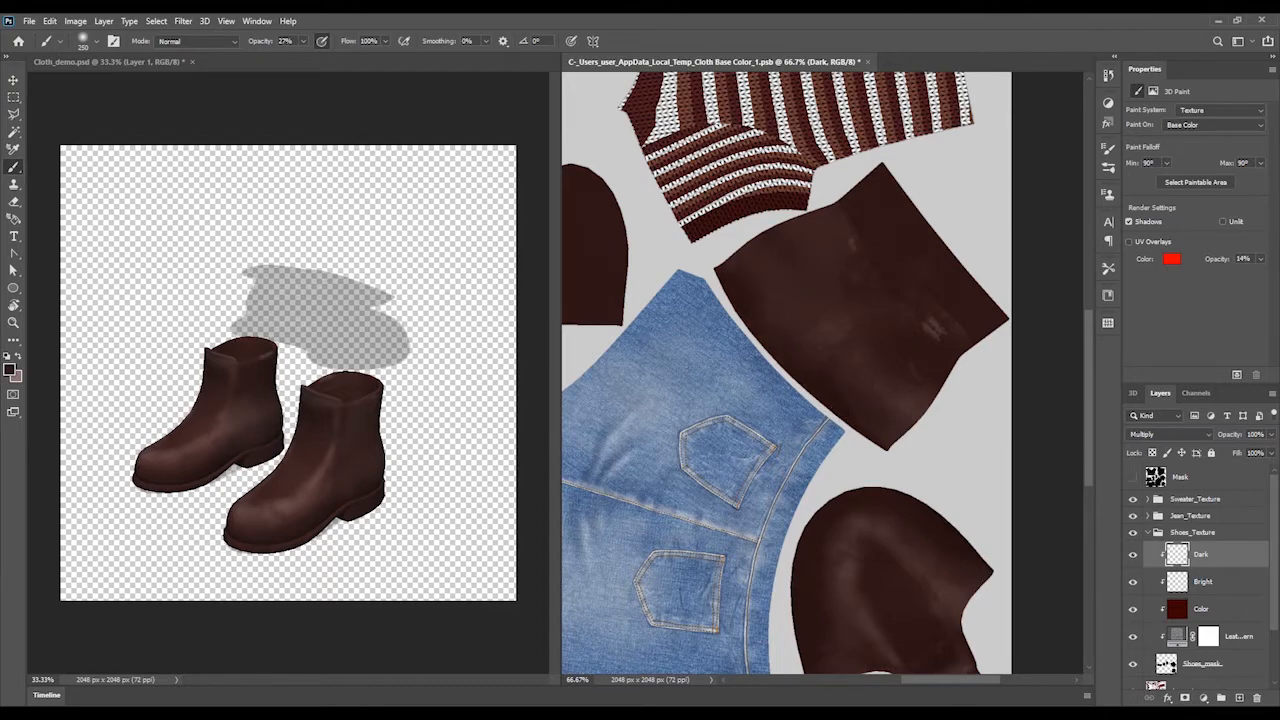
key("v")
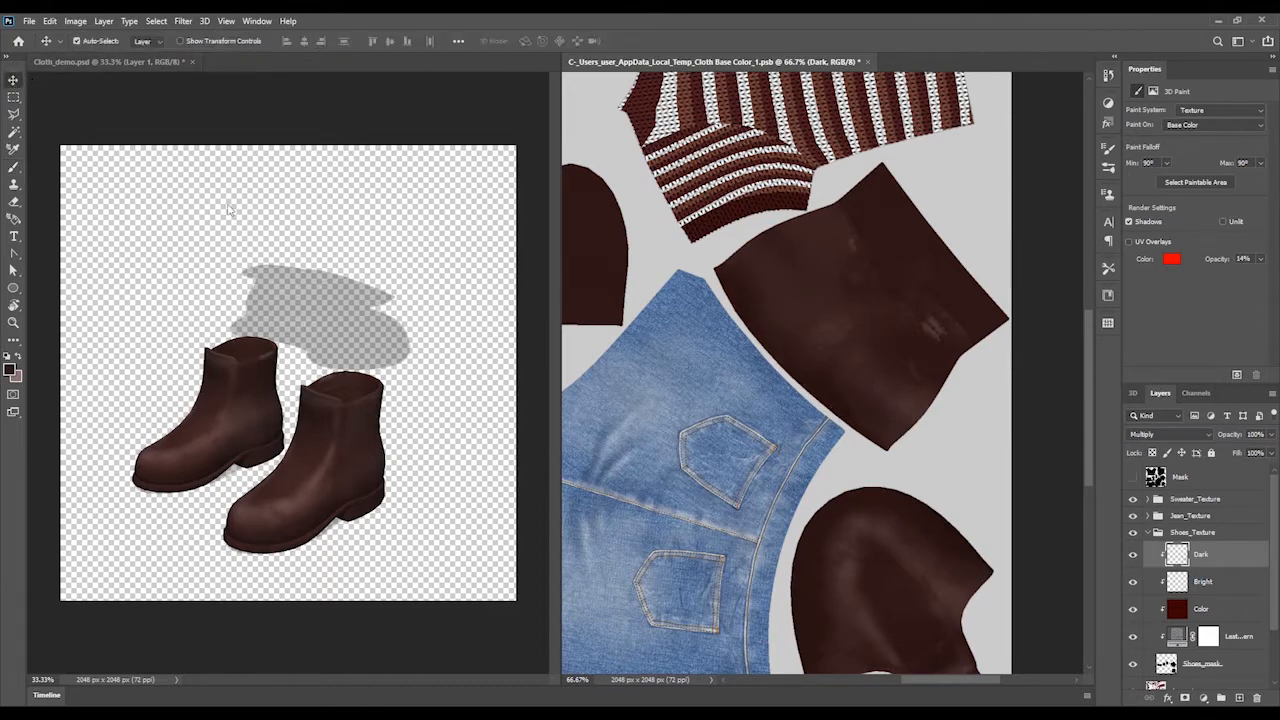
left_click(362, 246)
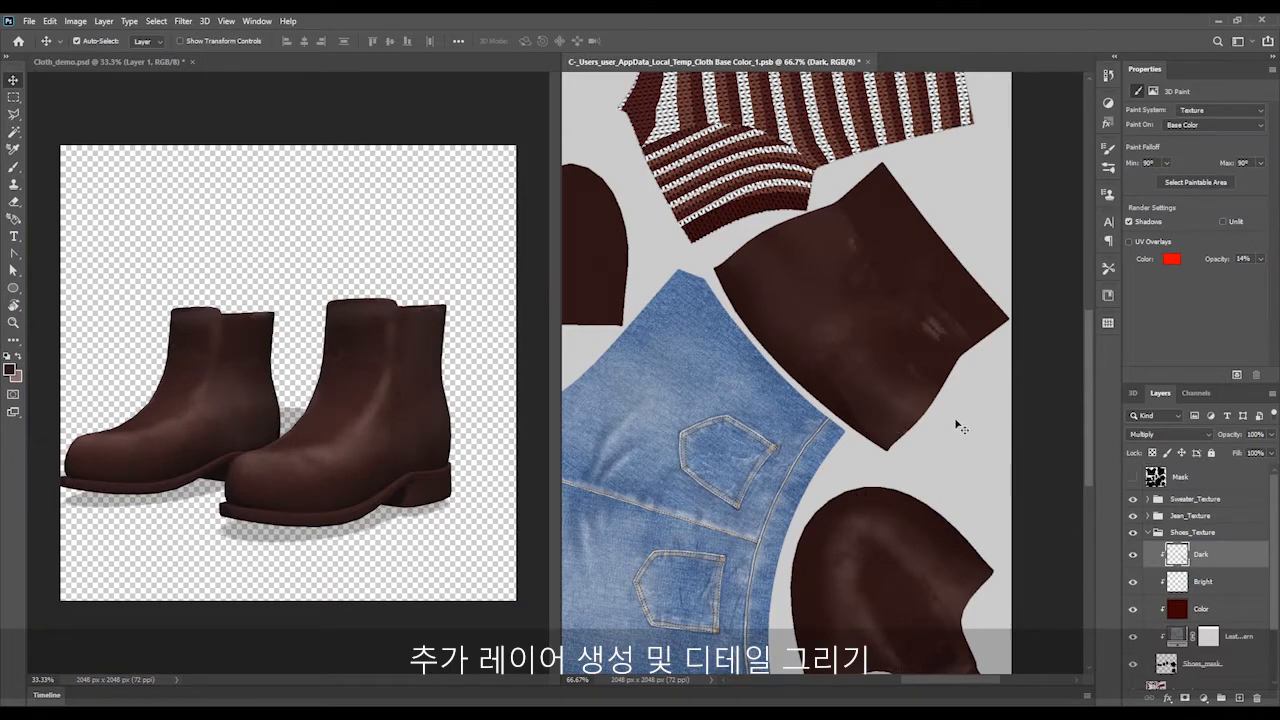
Add a new clipped layer directly above the Color layer in the Shoes_Texture group
left_click(1220, 608)
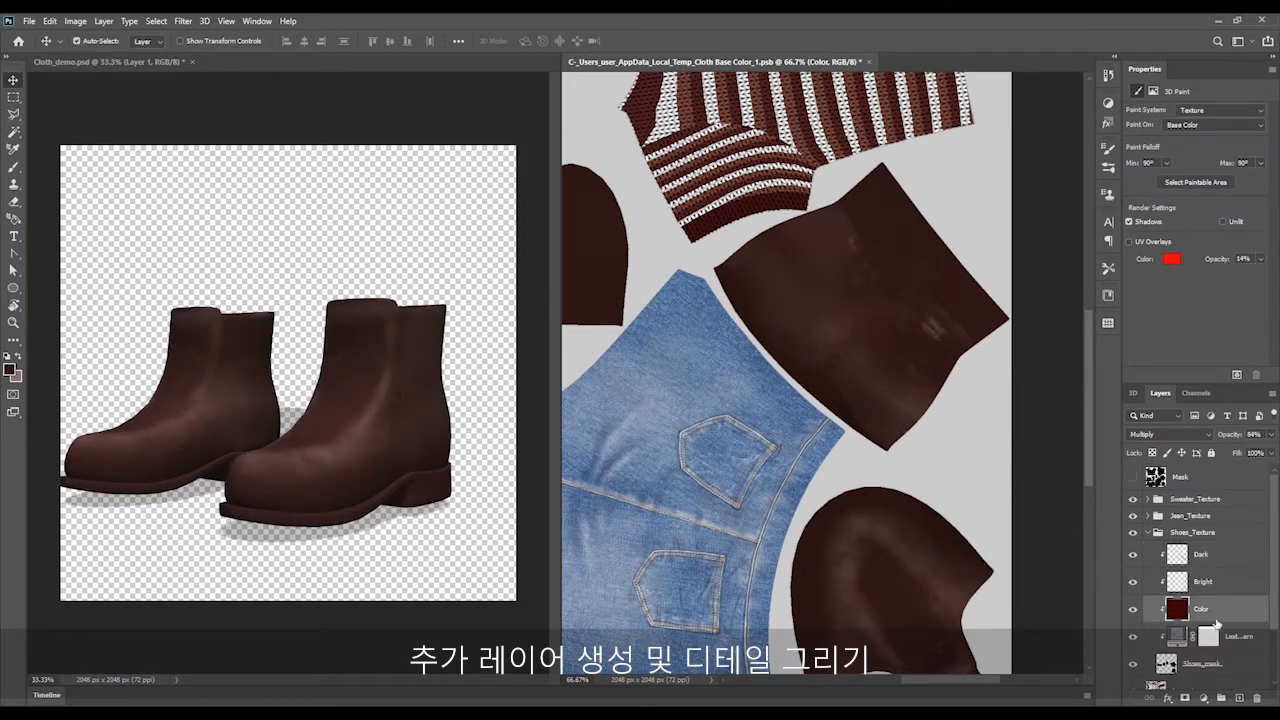
left_click(1240, 698)
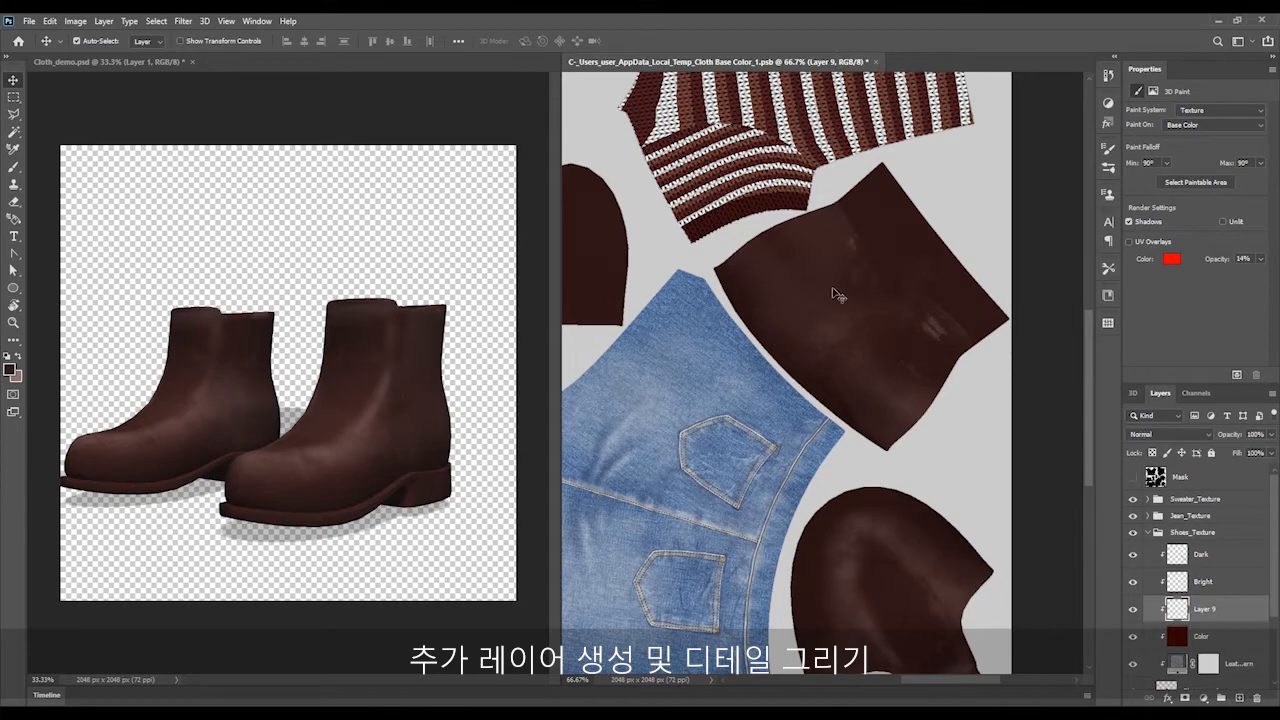
Show the UV overlays, move Layer 9 above Dark, and fill a four-sided lasso area near the shaft piece's upper edge with black
left_click(14, 114)
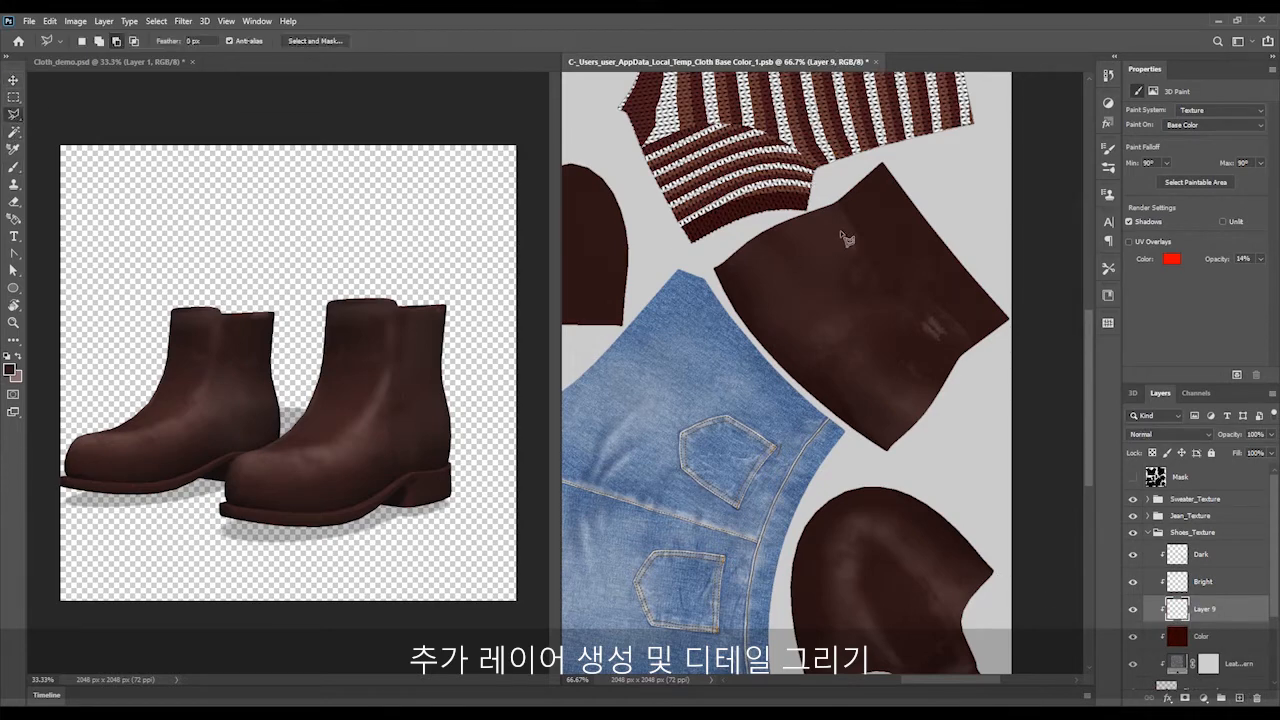
left_click(1129, 242)
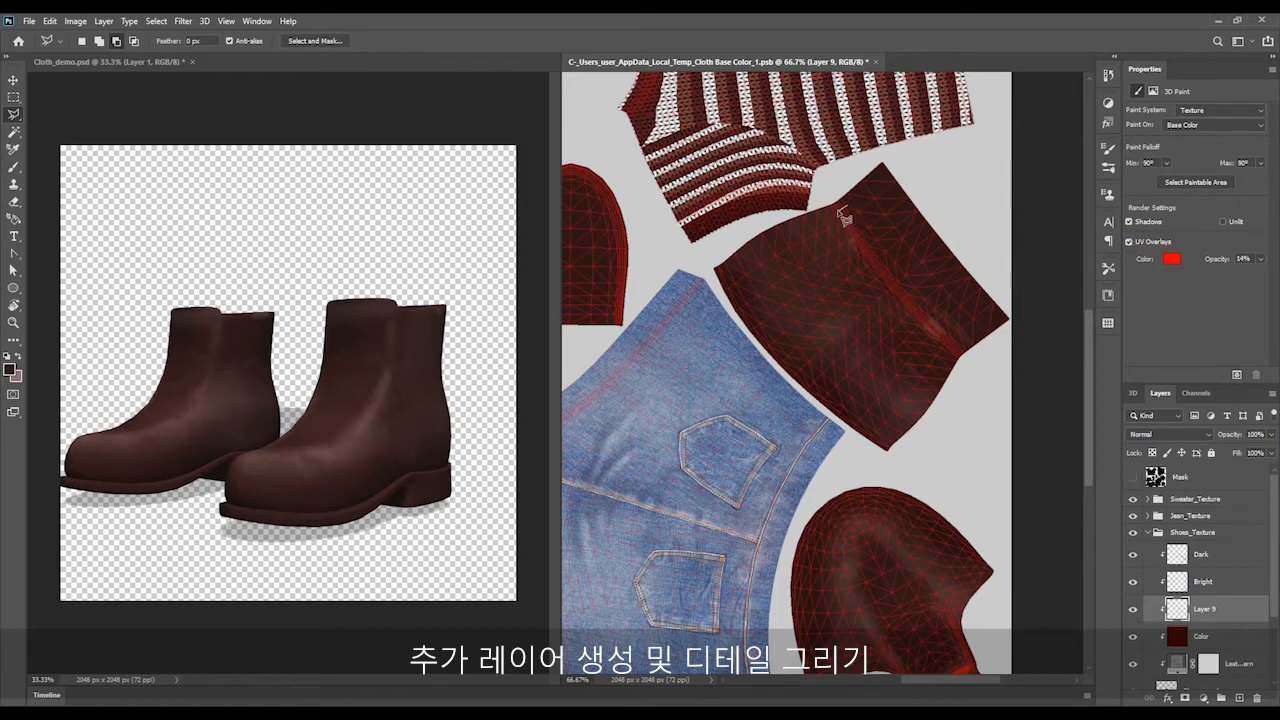
mouse_move(848, 206)
left_mouse_down()
mouse_move(805, 217)
mouse_move(799, 234)
mouse_move(815, 260)
mouse_move(857, 274)
mouse_move(878, 256)
mouse_move(864, 212)
mouse_move(850, 212)
left_mouse_up()
left_click_drag(1208, 582, 1208, 545)
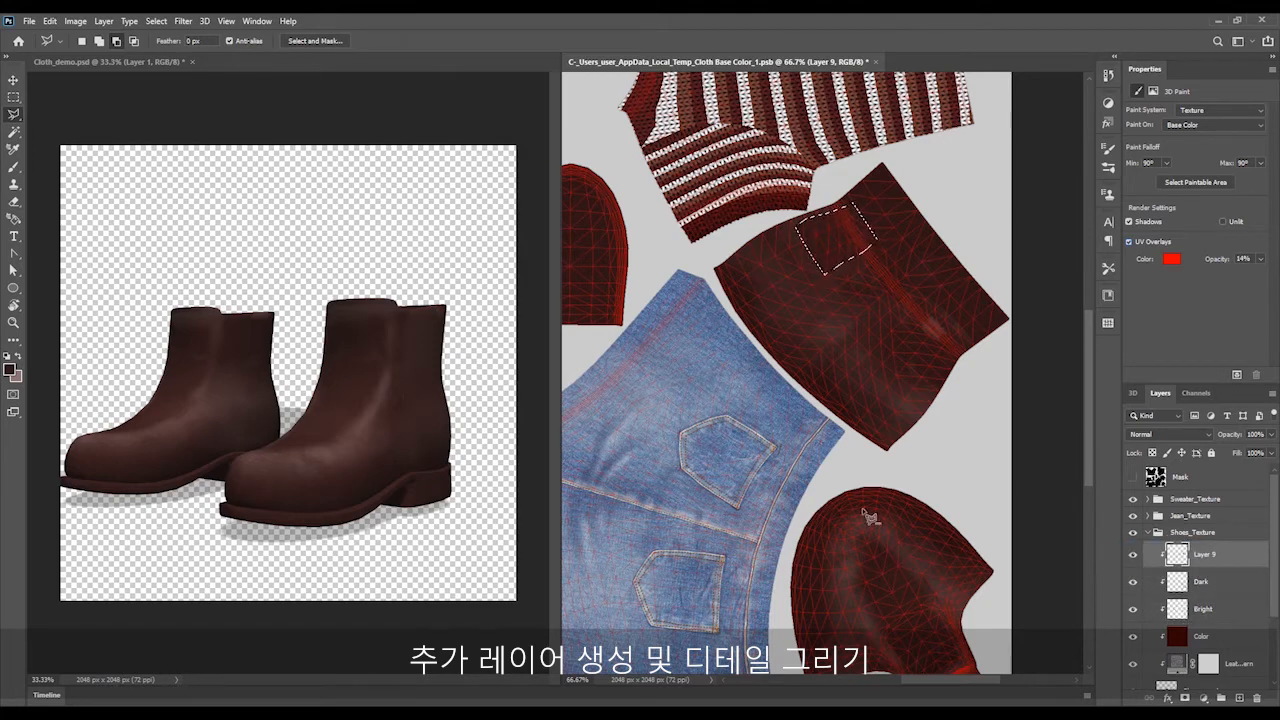
key("ctrl+d")
left_click(1181, 556, "ctrl")
key("d")
key("alt+Delete")
key("ctrl+d")
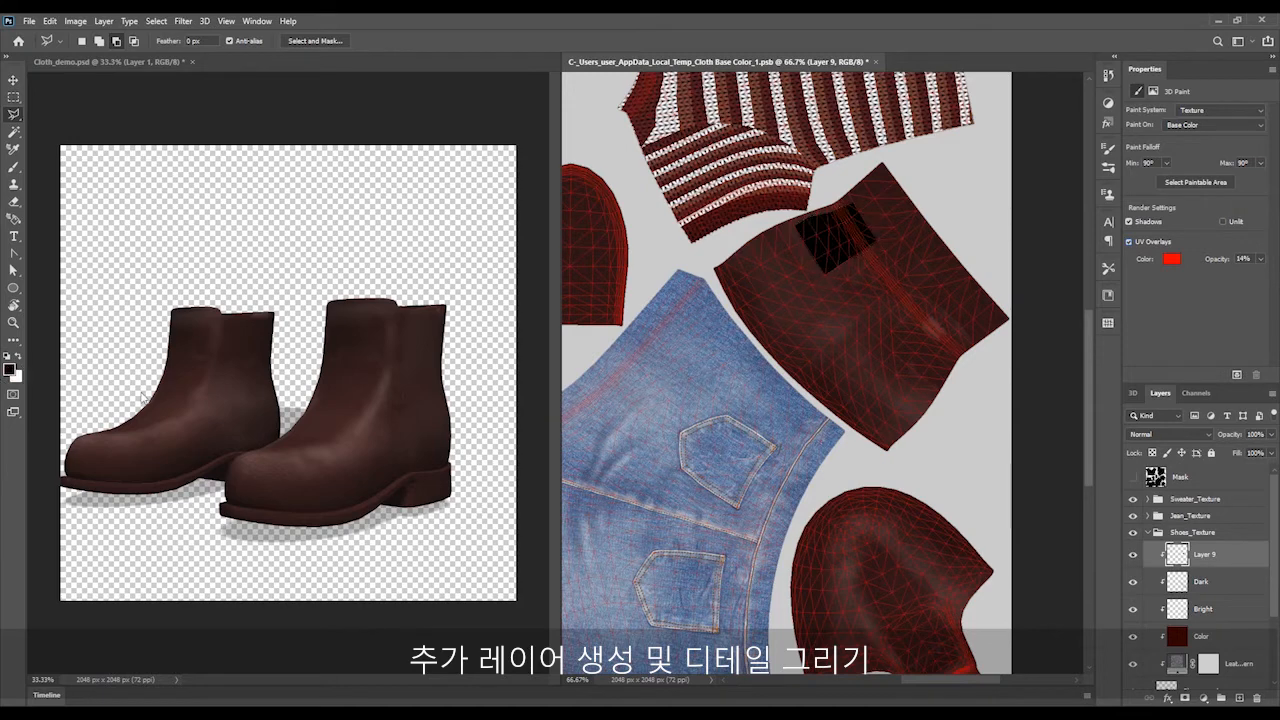
Orbit the boots in Cloth_demo.psd to a side view to check the placement of the black panel
left_click(45, 62)
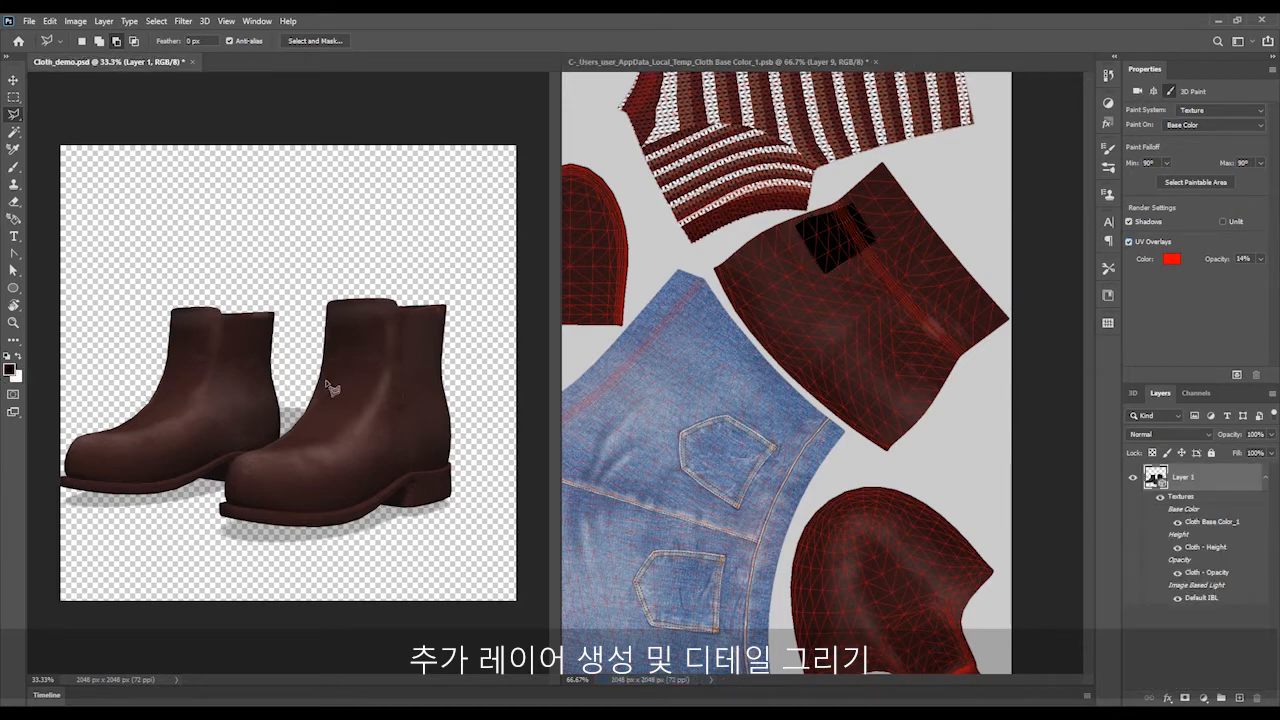
left_click(14, 81)
left_click_drag(297, 78, 128, 82)
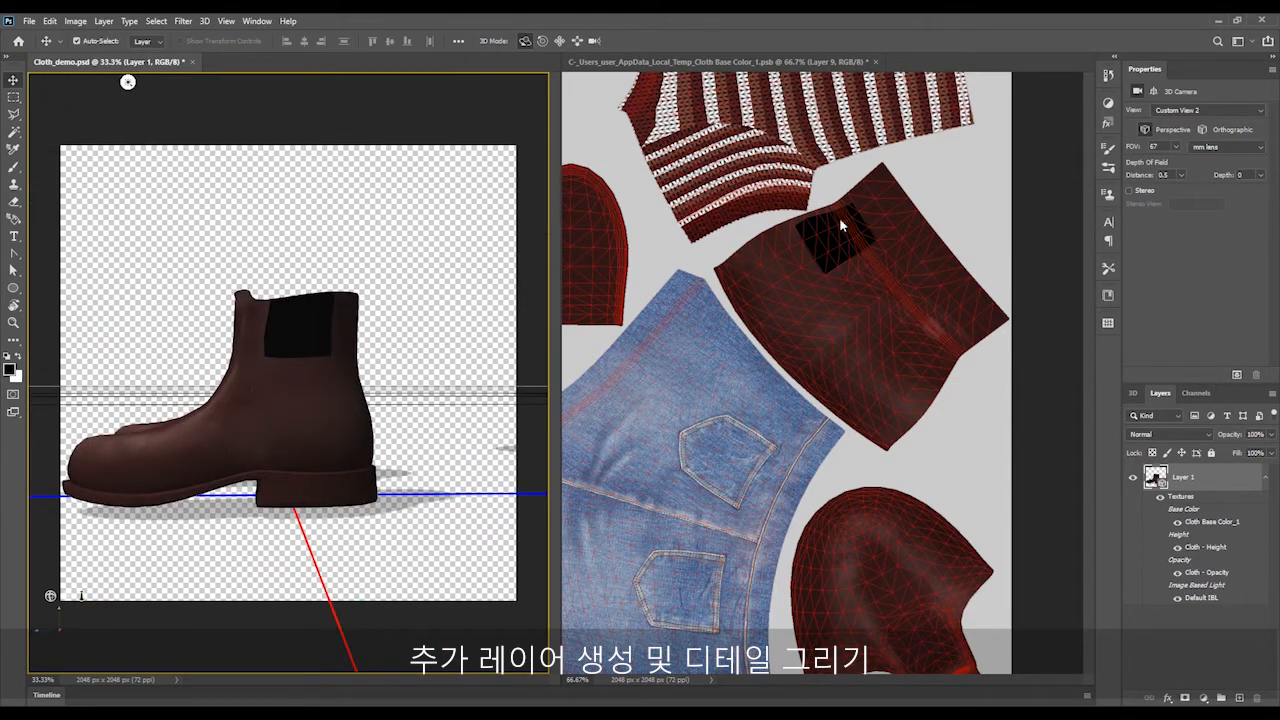
key("ctrl+plus")
key("ctrl+minus")
Round off the lower corners of the black panel on the texture with a small, 100% hard Eraser
left_click(852, 63)
key("ctrl+plus")
key("ctrl+plus")
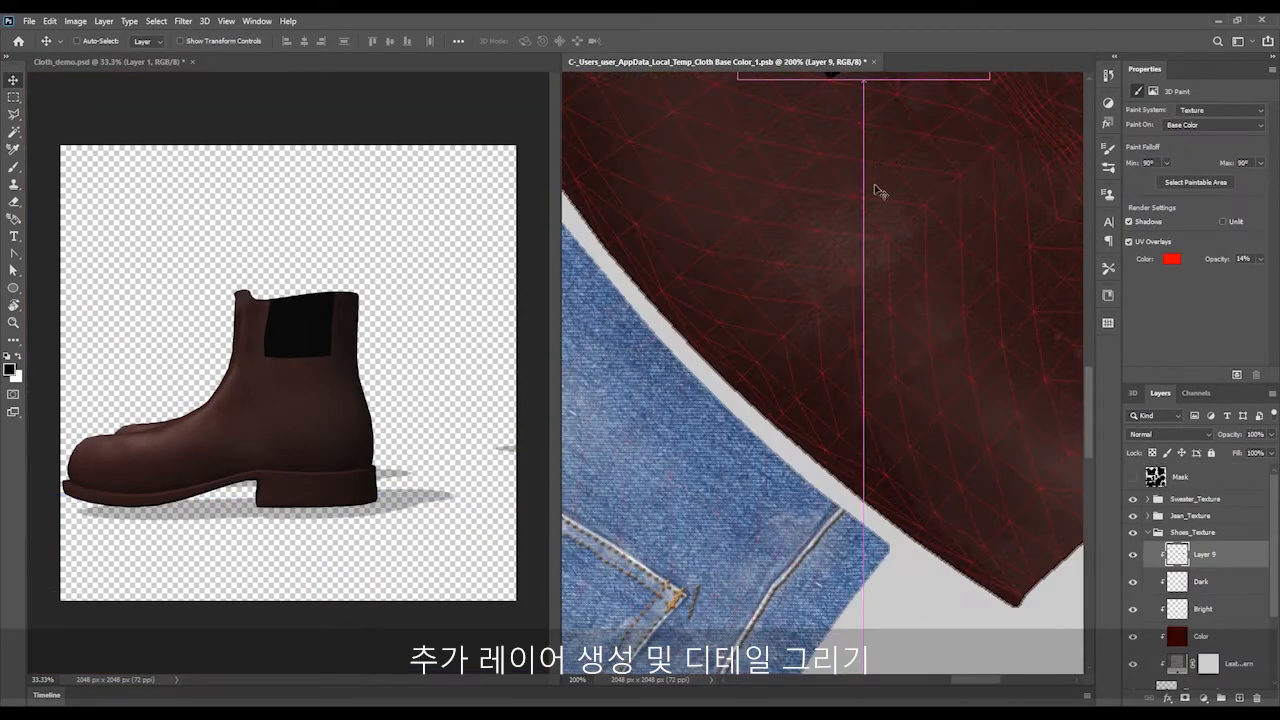
scroll(922, 383, "up", 3)
key("b")
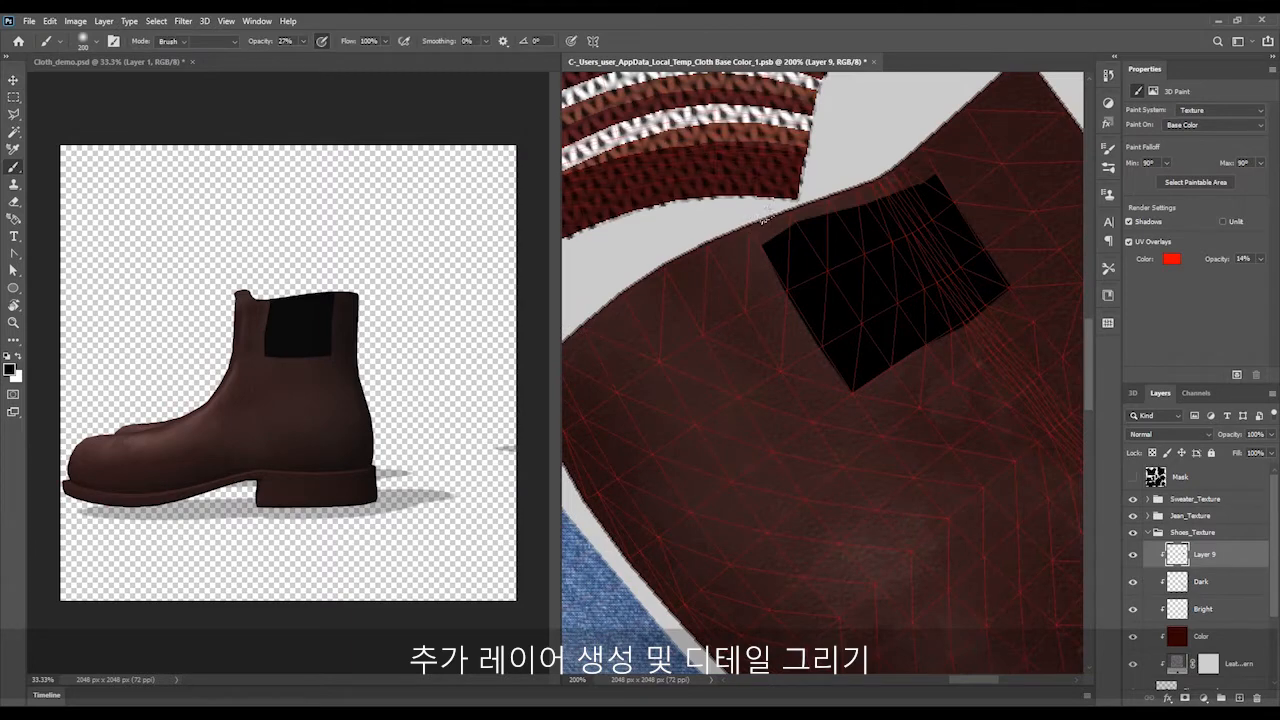
key("e")
right_click(800, 220)
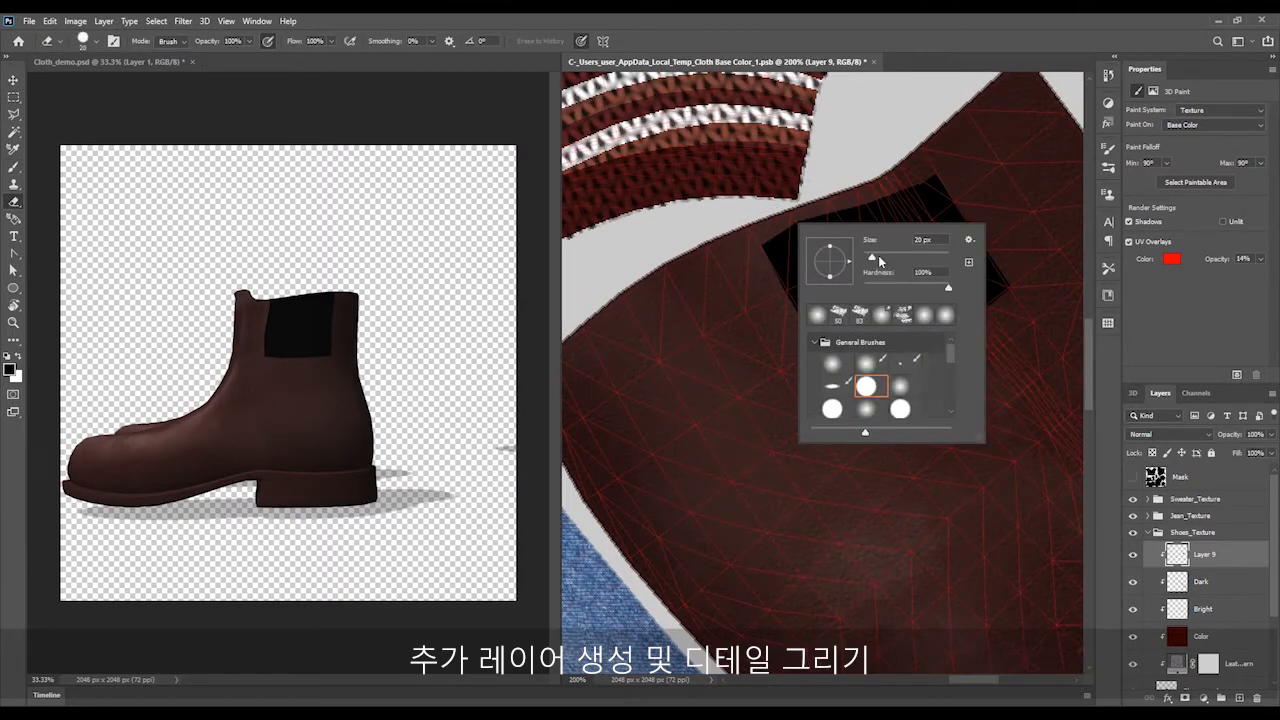
left_click_drag(878, 257, 868, 259)
left_click(802, 221)
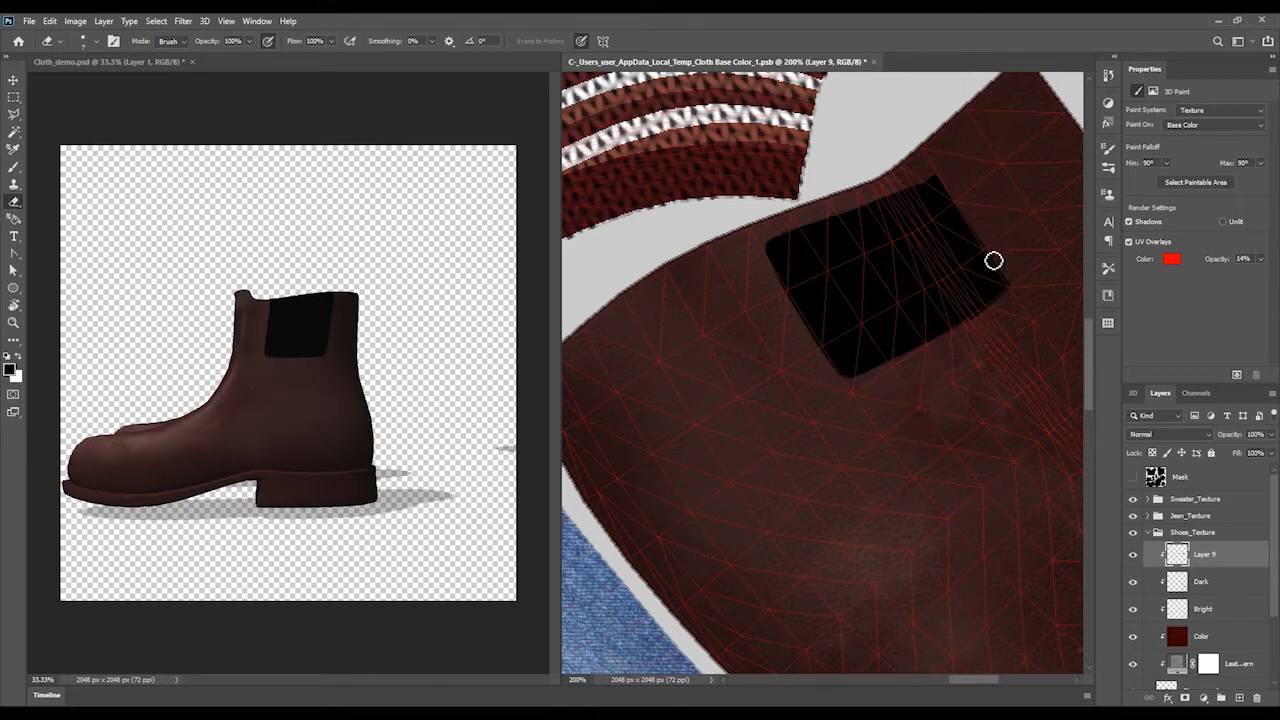
Fill a second four-sided lasso area near the shaft piece's opposite edge with black on Layer 9
left_click_drag(1006, 394, 773, 271)
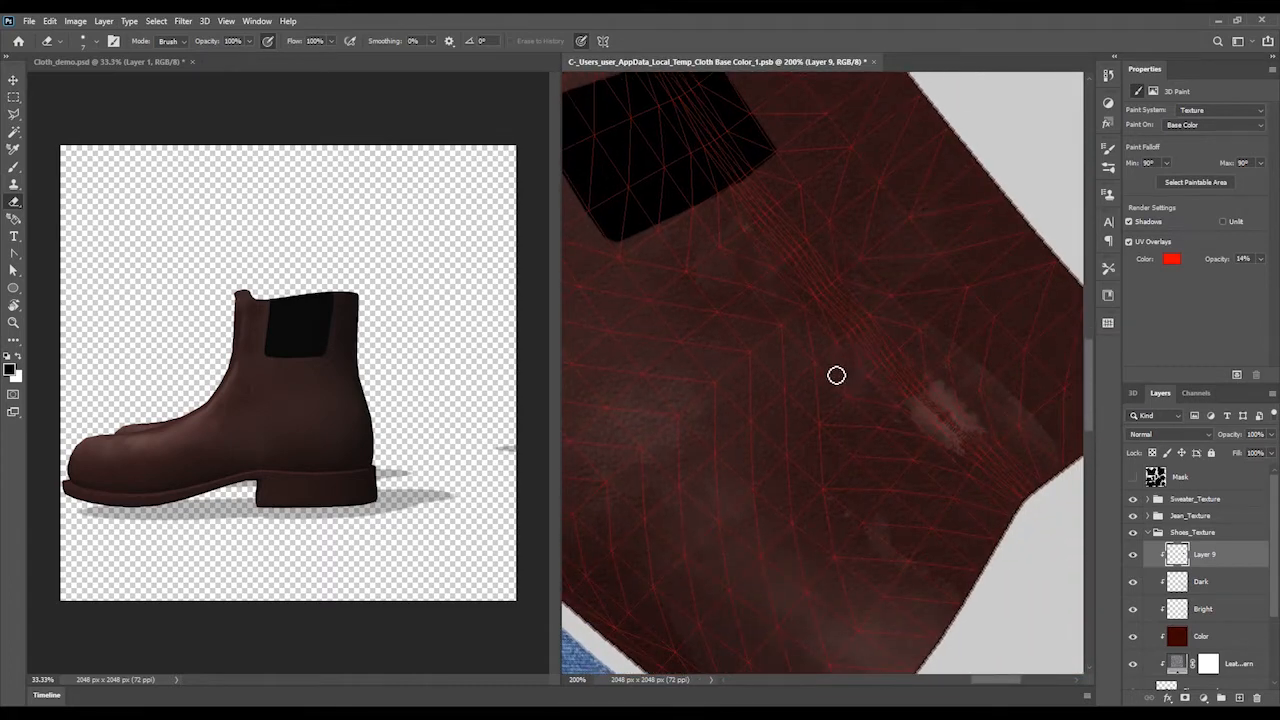
key("l")
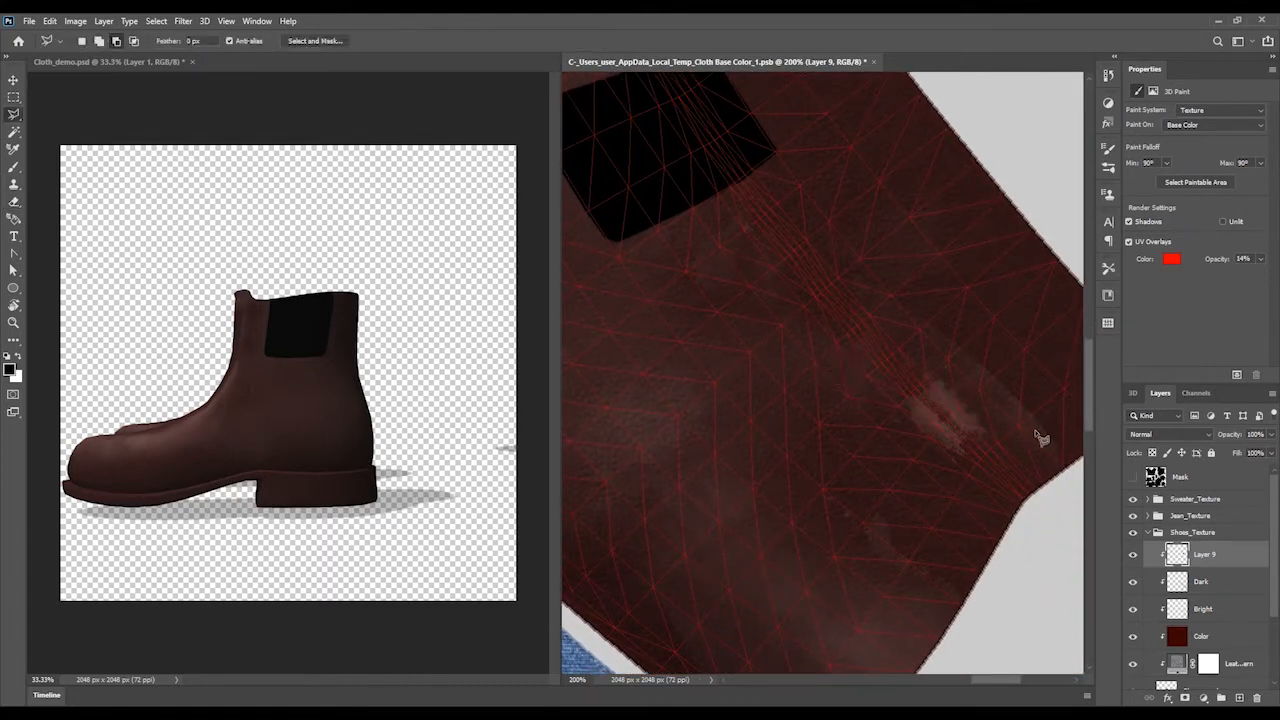
mouse_move(1052, 458)
left_mouse_down()
mouse_move(954, 592)
mouse_move(870, 530)
mouse_move(898, 420)
mouse_move(880, 442)
mouse_move(951, 363)
mouse_move(1052, 460)
left_mouse_up()
key("alt+BackSpace")
key("ctrl+d")
Orbit the boots in Cloth_demo.psd to an angled view and inspect the side panels
left_click(114, 68)
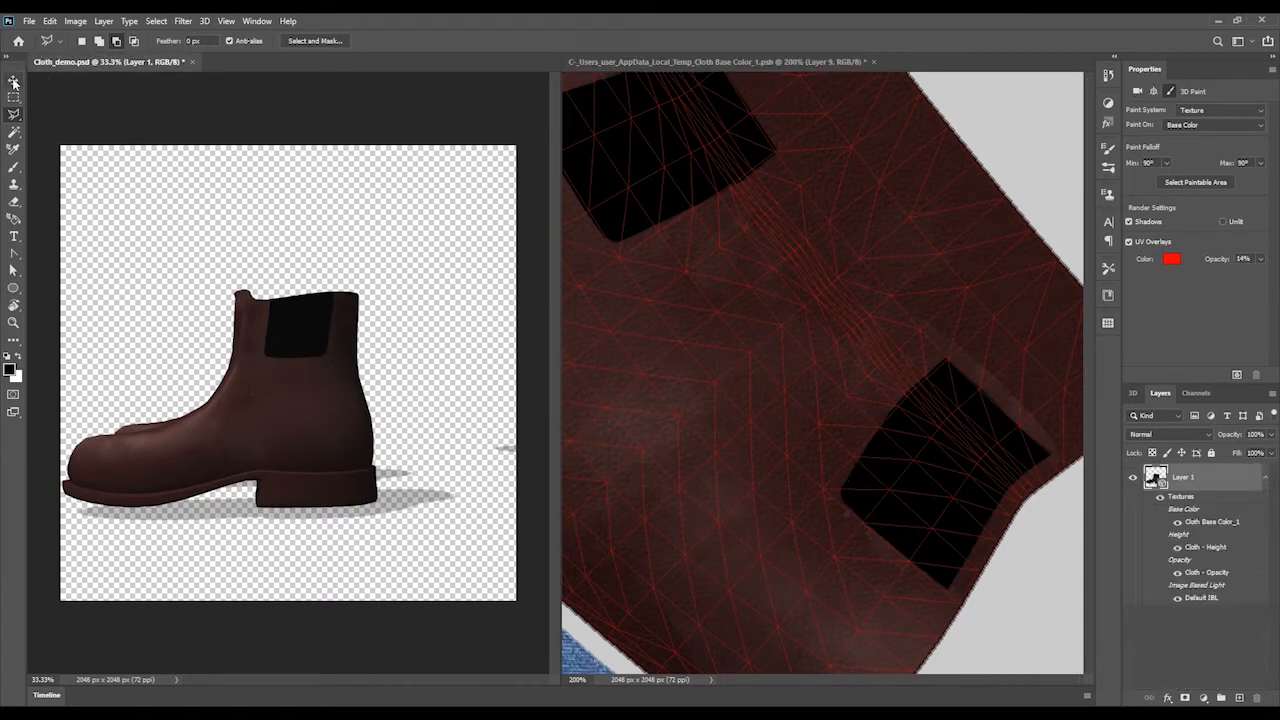
key("v")
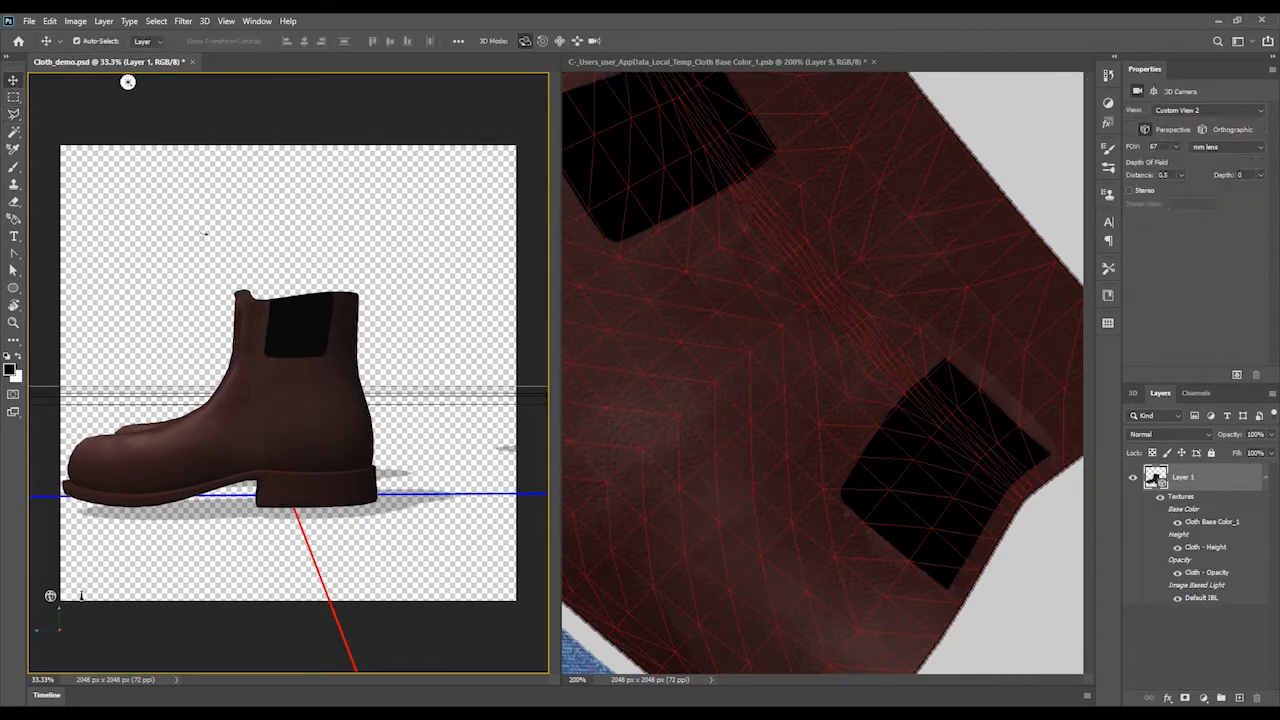
left_click_drag(206, 230, 400, 190)
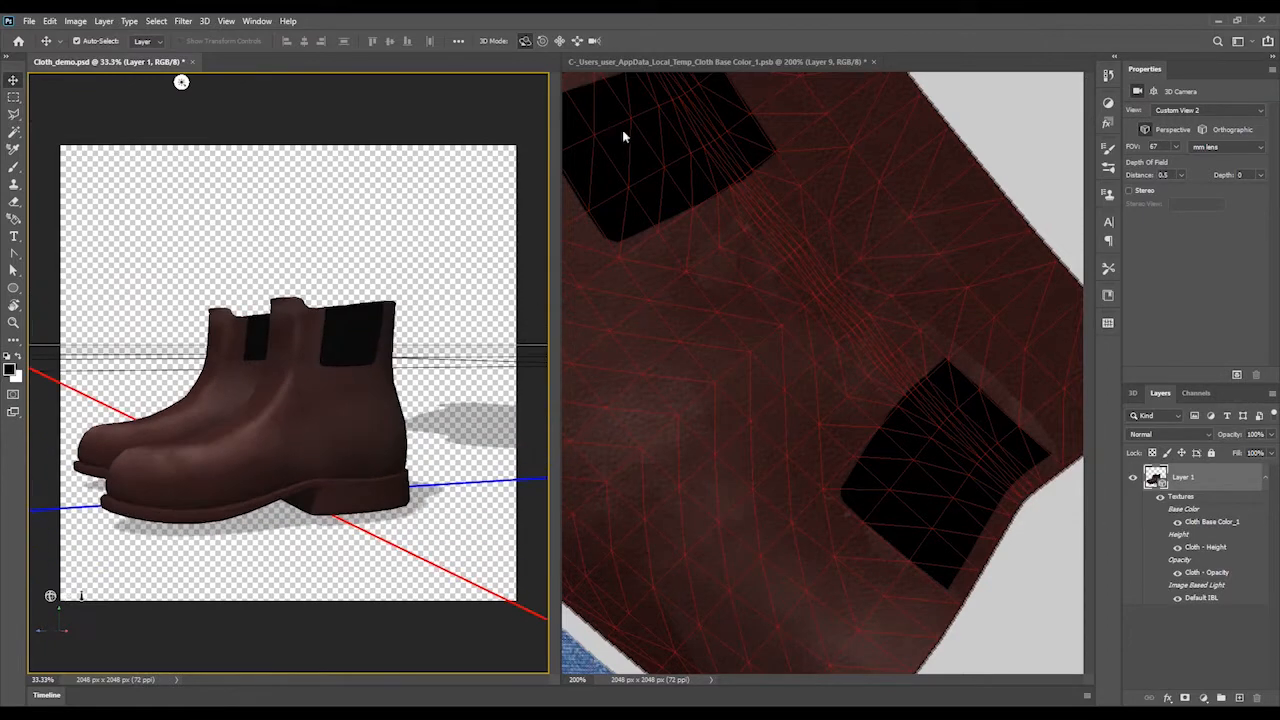
Extend the second black panel to the shaft piece's straight outer edge with a black-filled polygonal lasso selection
left_click(812, 238)
left_click_drag(996, 396, 915, 409)
key("l")
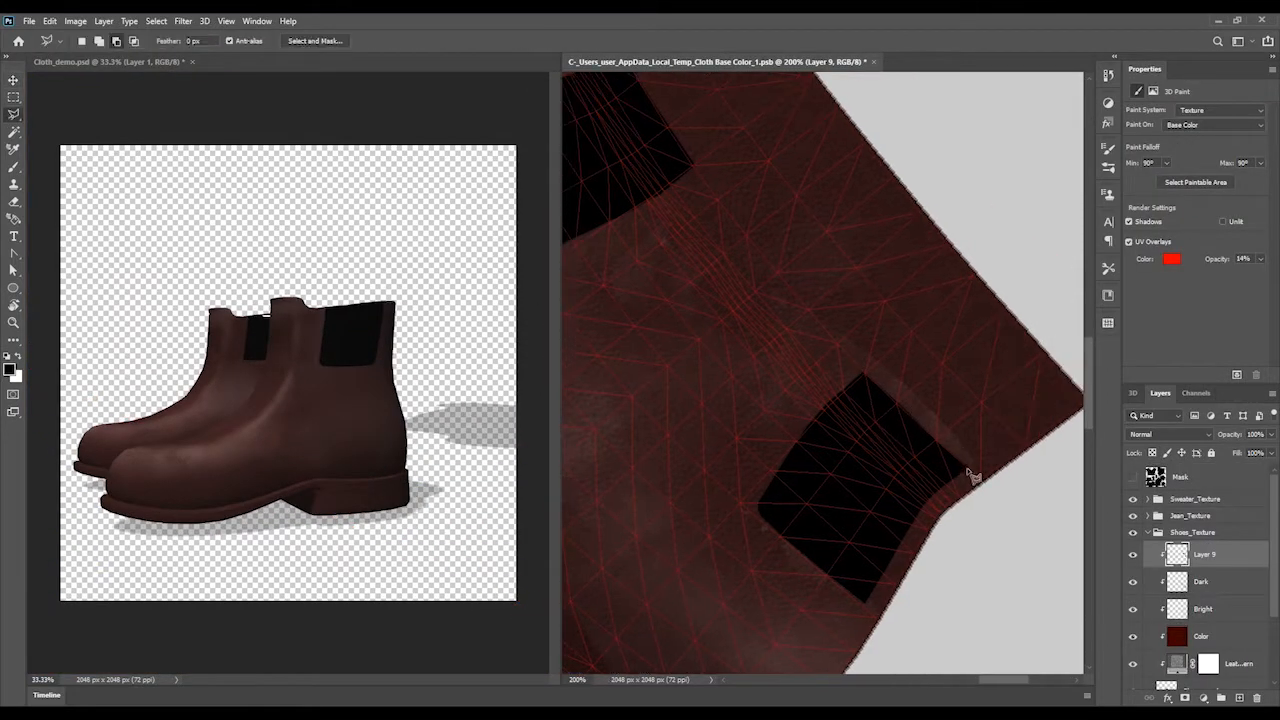
left_click(967, 467)
left_click(1071, 380)
left_click(968, 268)
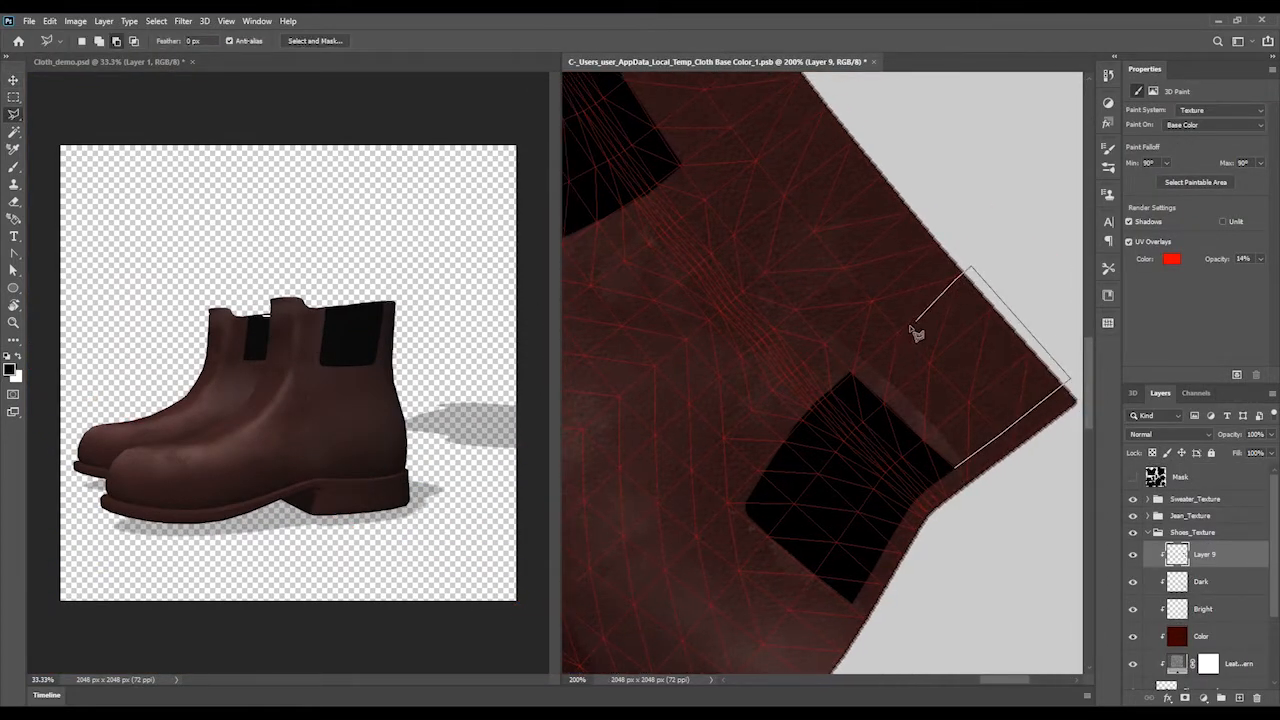
left_click(852, 372)
left_click(860, 404)
left_click(935, 465)
left_click(966, 468)
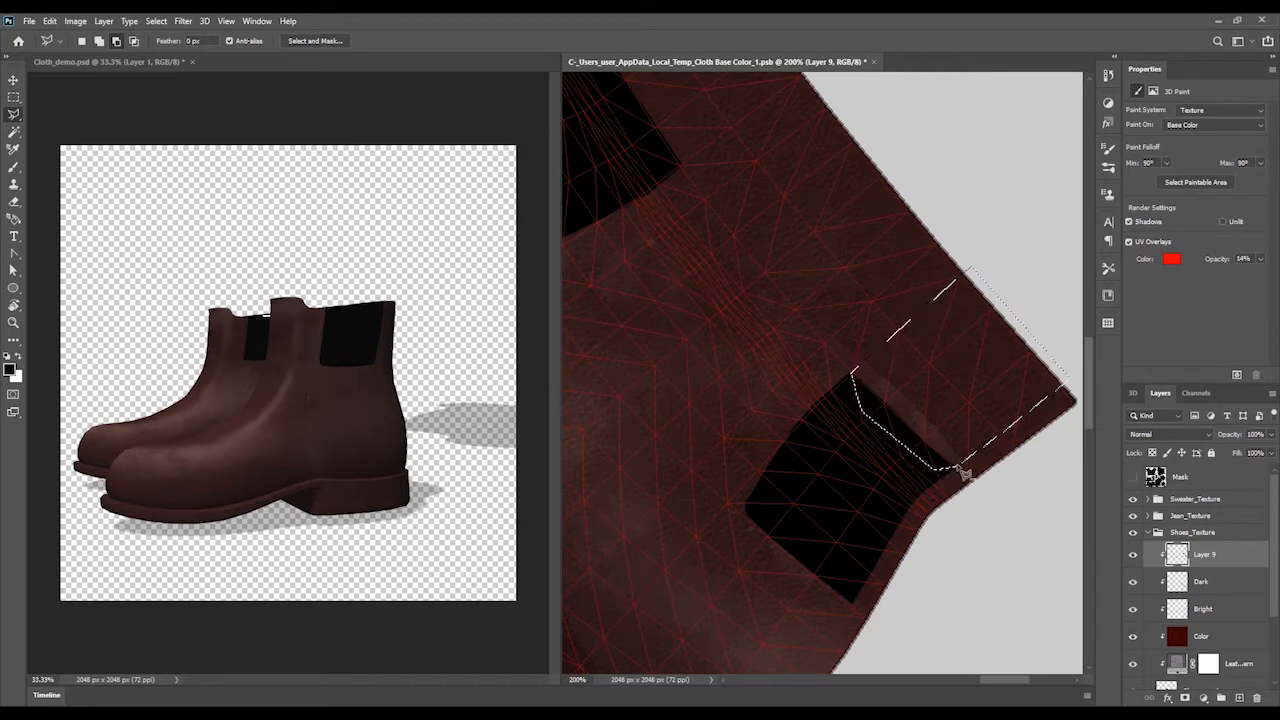
key("ctrl+d")
Extend the first black panel to the shaft piece's straight outer edge by lassoing the adjoining strip and filling it with black
left_click_drag(728, 245, 841, 401)
left_click(720, 208)
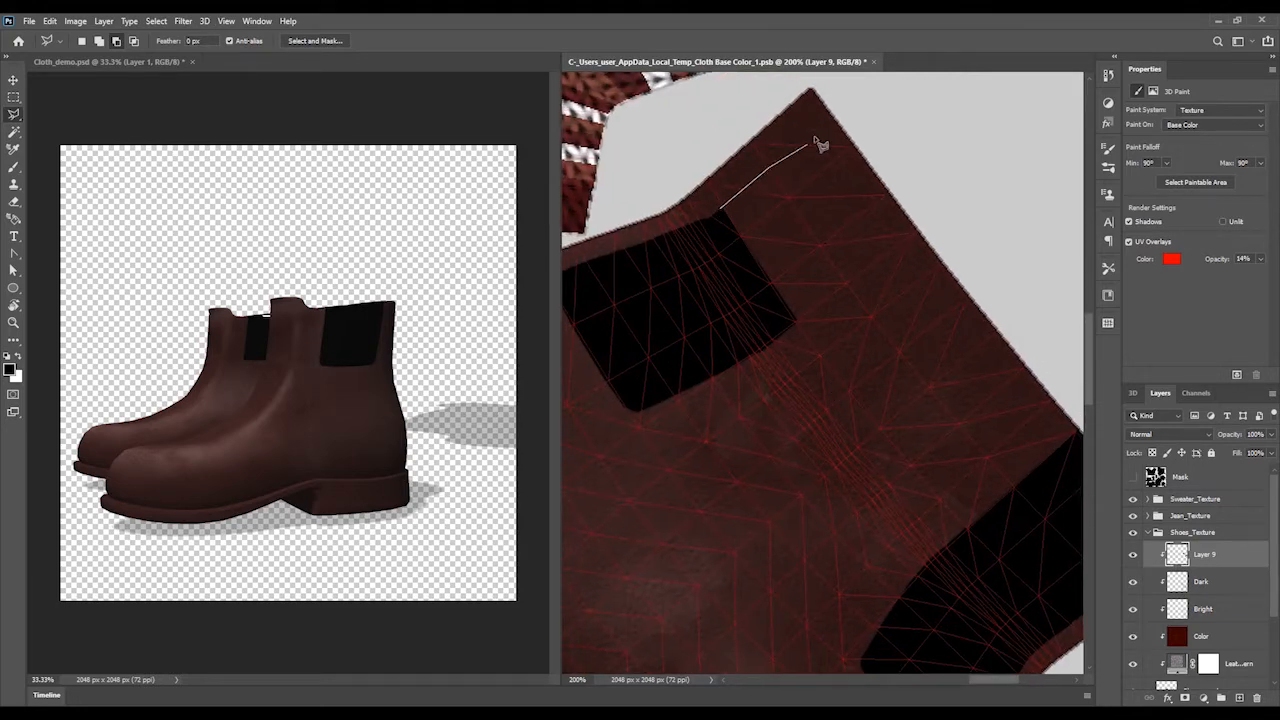
left_click(837, 106)
left_click(934, 222)
left_click(793, 325)
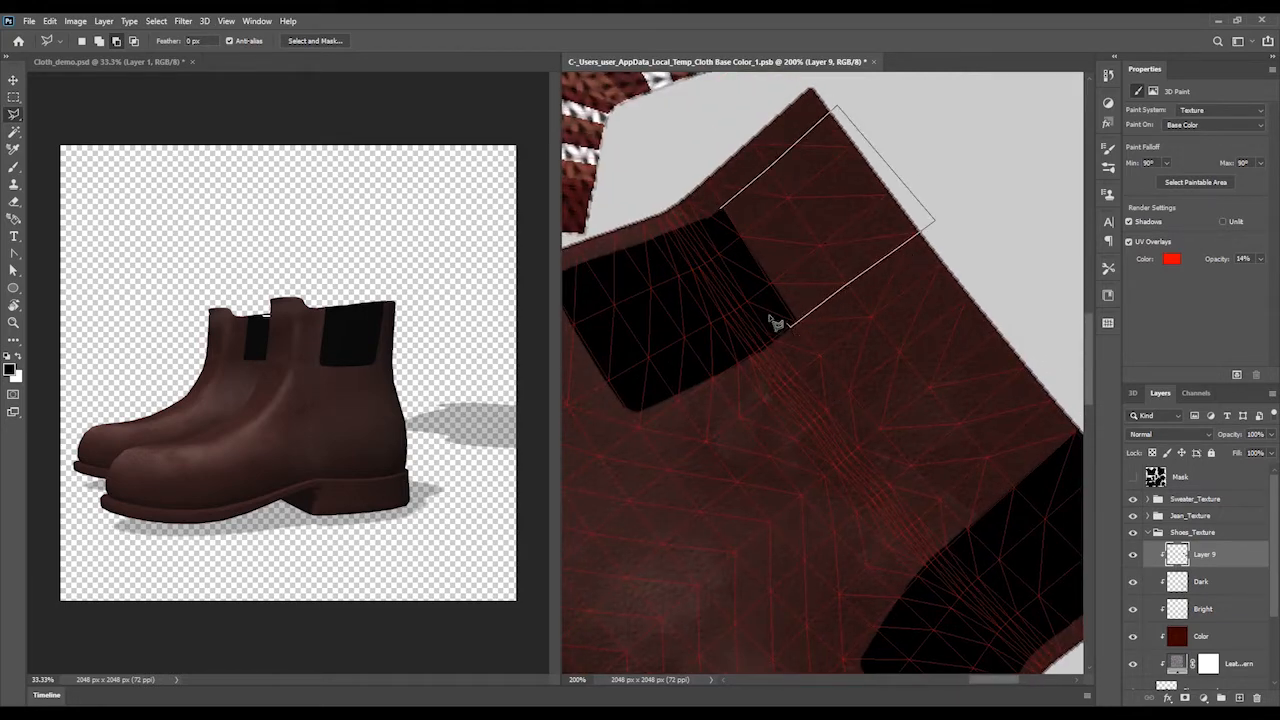
left_click(731, 300)
left_click(721, 210)
key("alt+BackSpace")
key("ctrl+d")
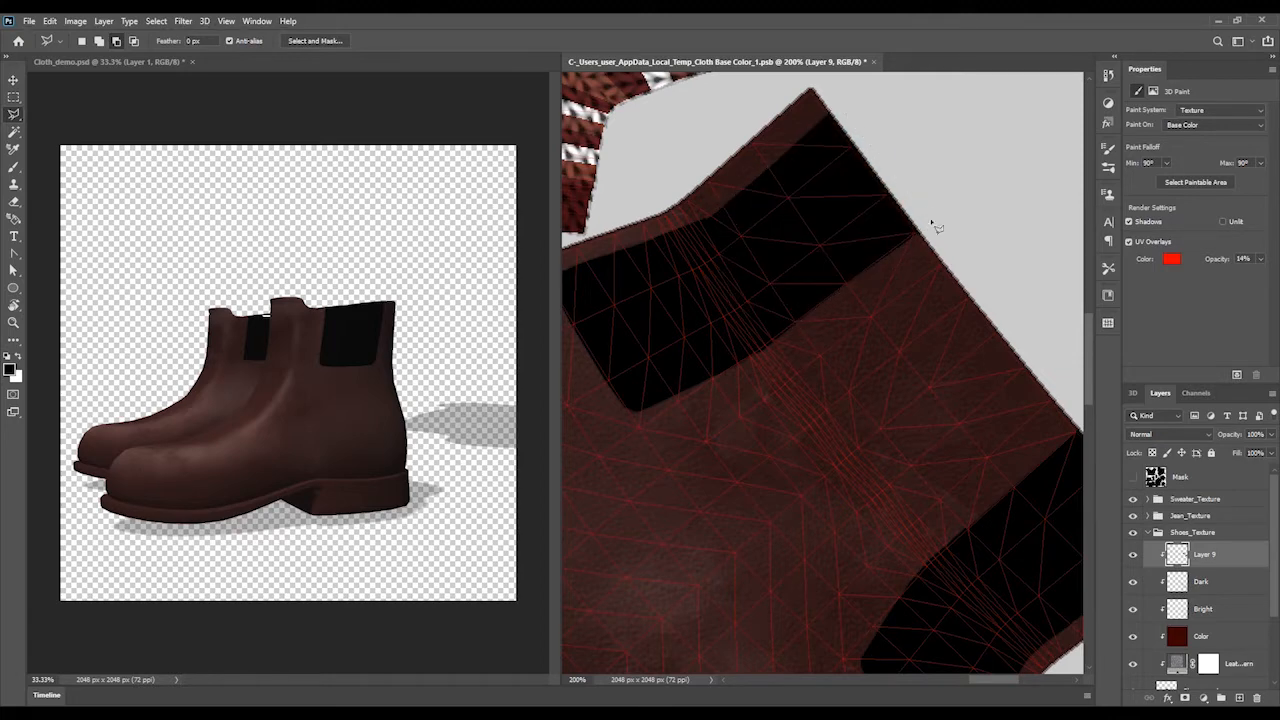
Save the texture and orbit the boots in Cloth_demo.psd to inspect the extended panels
left_click(1128, 242)
left_click(1128, 245)
left_click(214, 58)
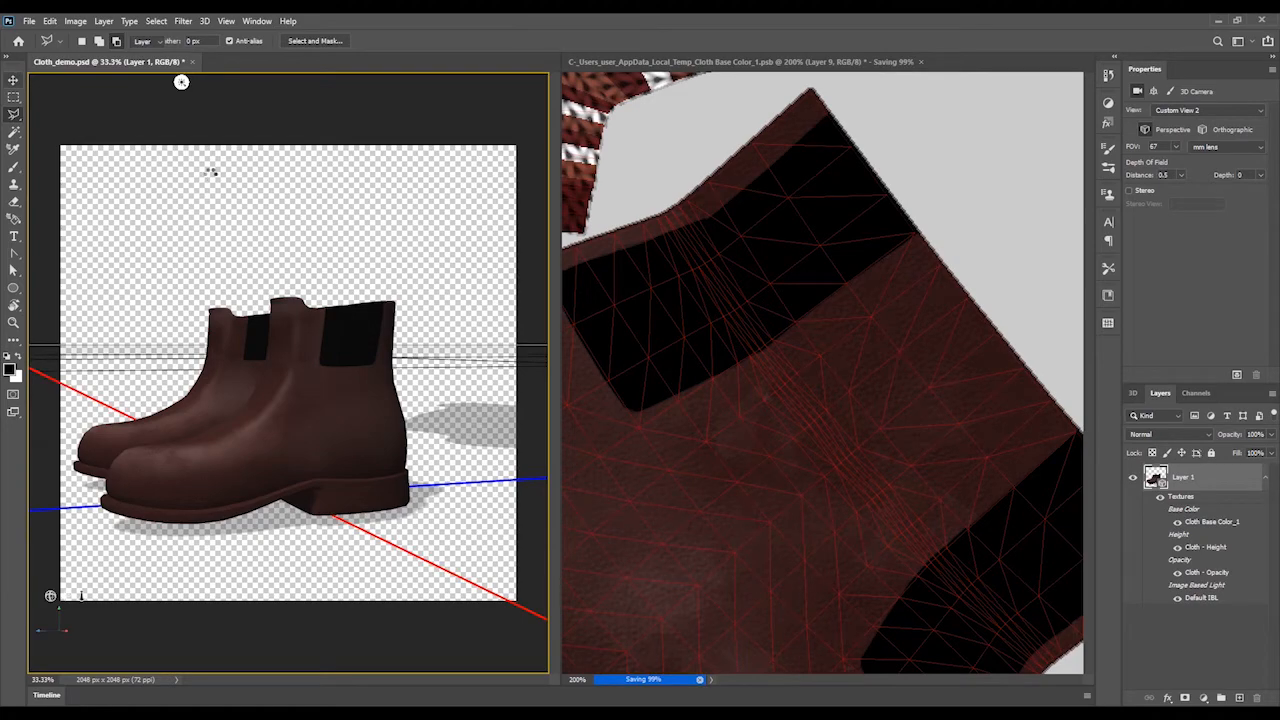
key("v")
mouse_move(251, 210)
left_mouse_down()
mouse_move(157, 249)
mouse_move(246, 174)
mouse_move(424, 290)
left_mouse_up()
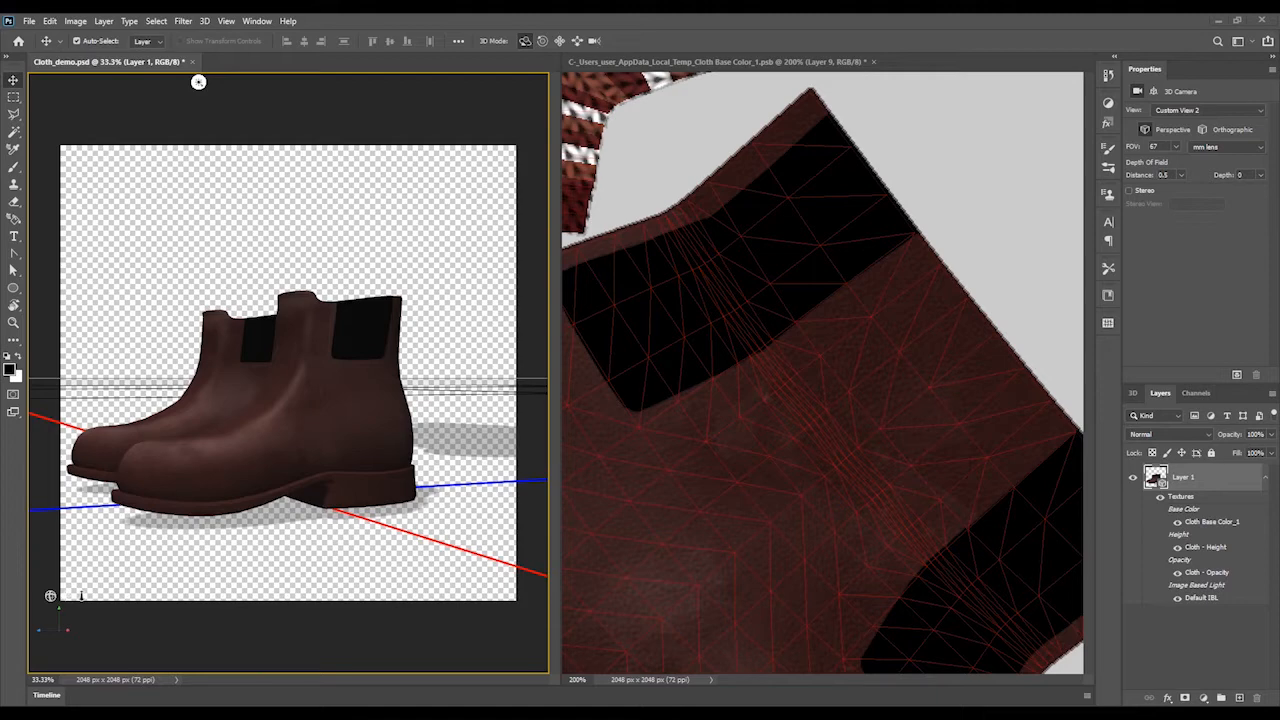
Lower Layer 9's opacity to about 45% and check the softened panels on the 3D boots
left_click(695, 62)
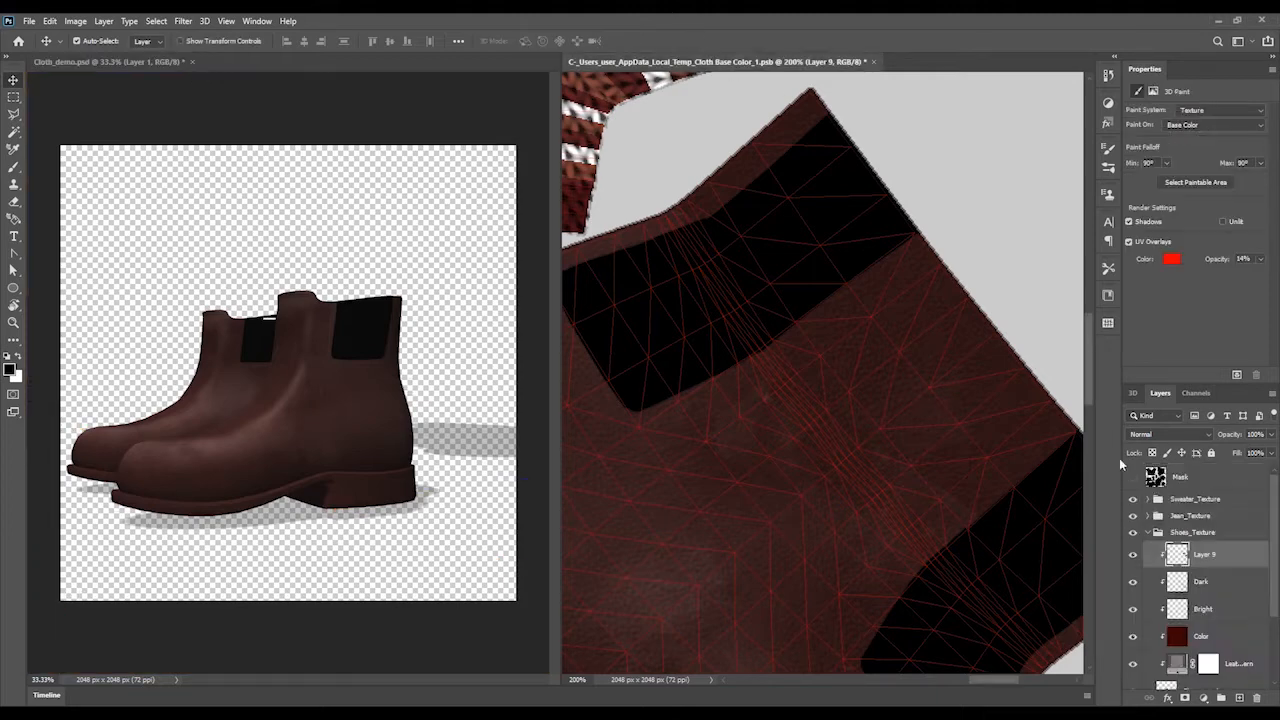
left_click_drag(1268, 434, 1237, 455)
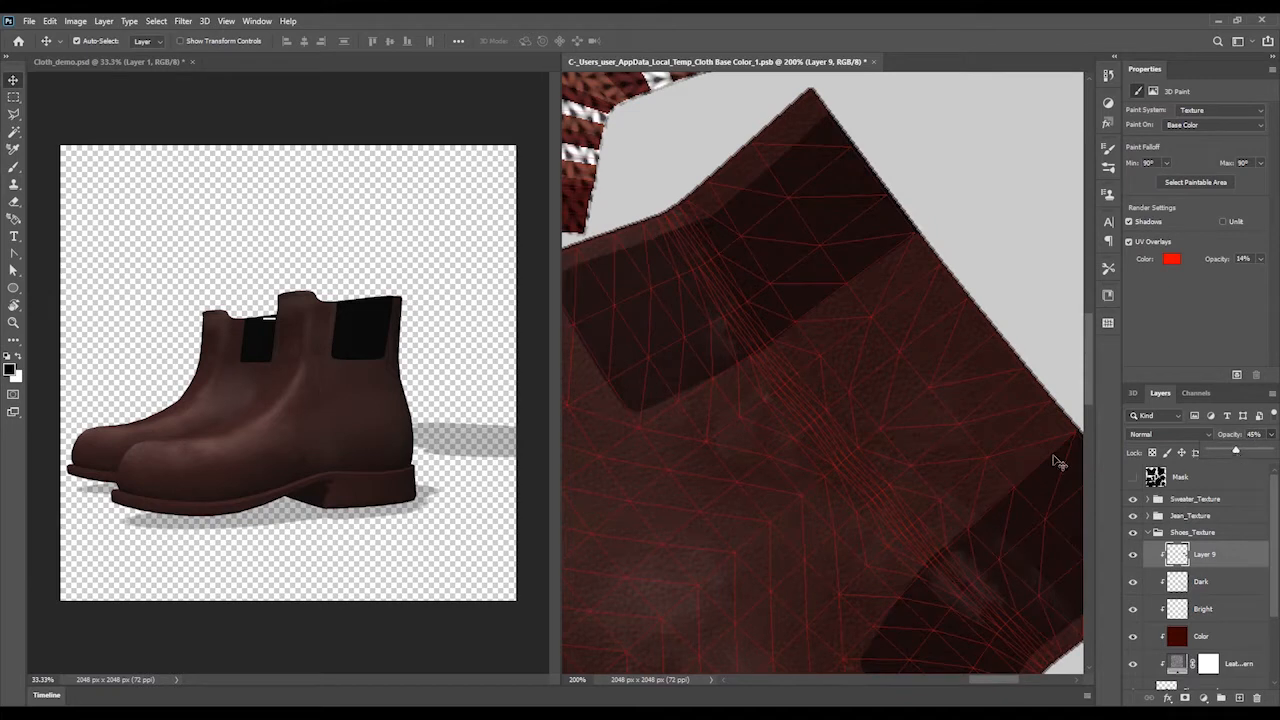
left_click(17, 81)
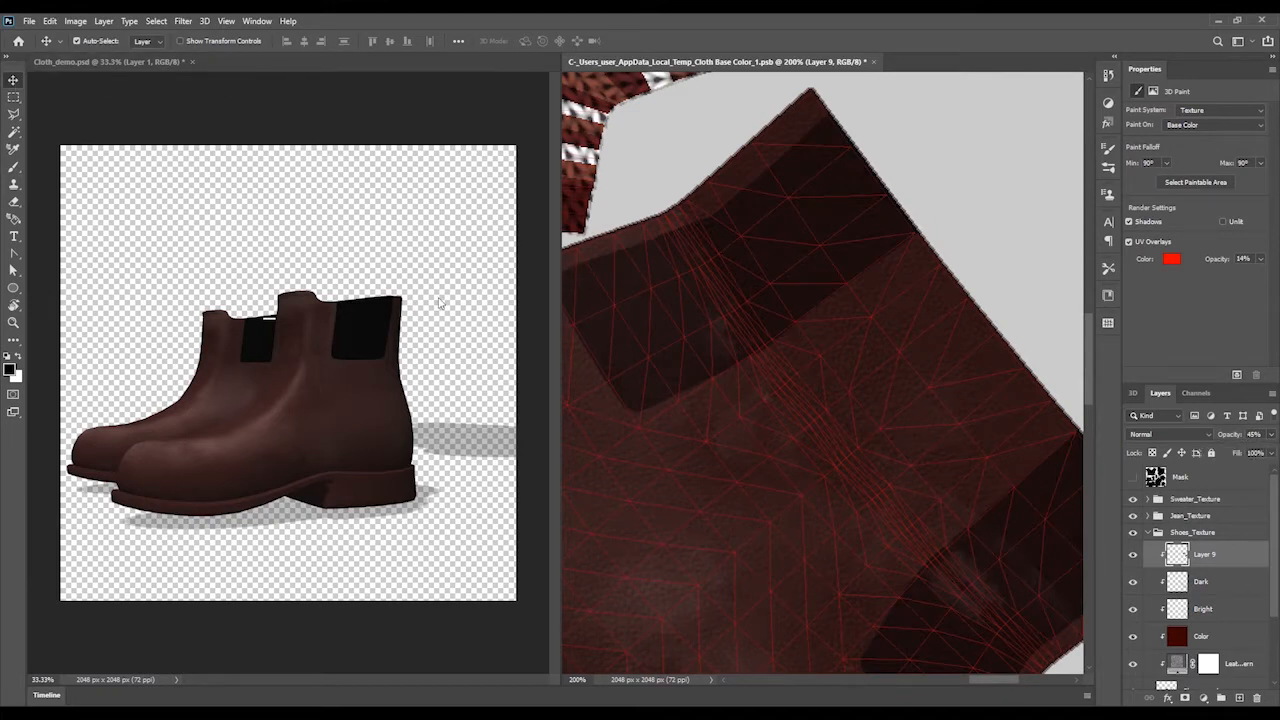
left_click(483, 211)
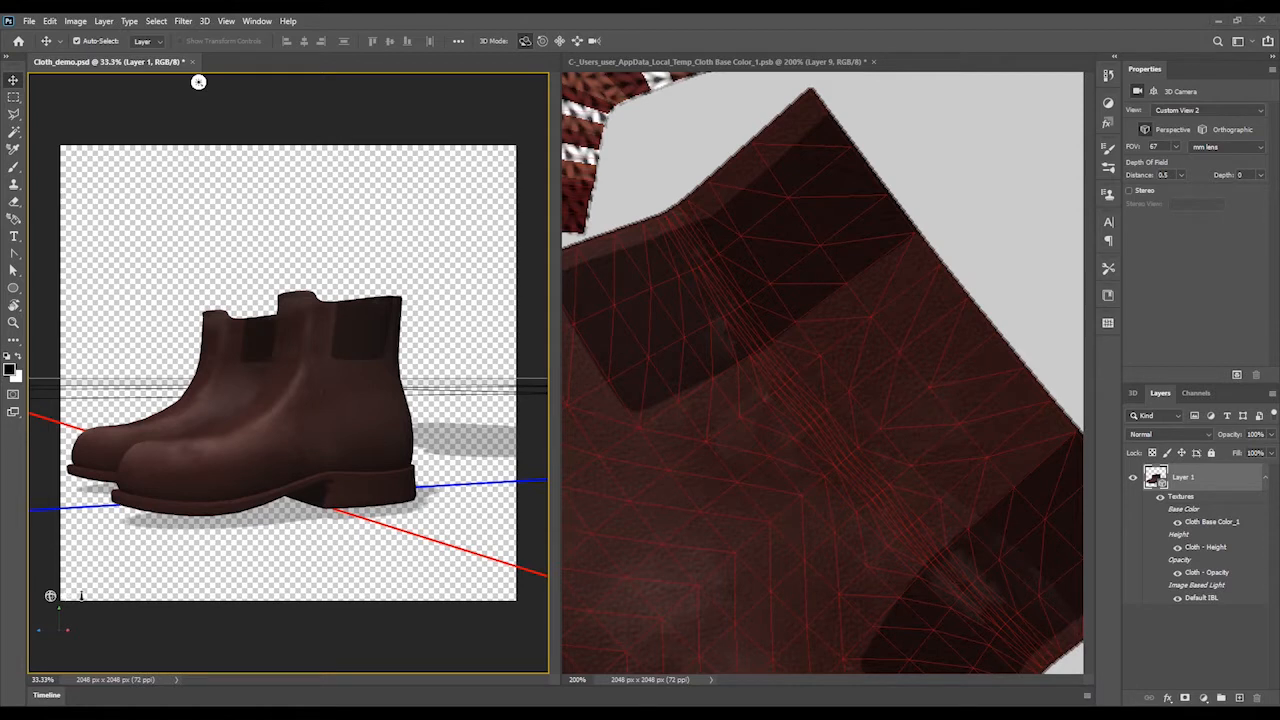
Open the reference photo Char_Ref_02.jpg and compare its leather shoes with the 3D boots
left_click_drag(198, 82, 210, 45)
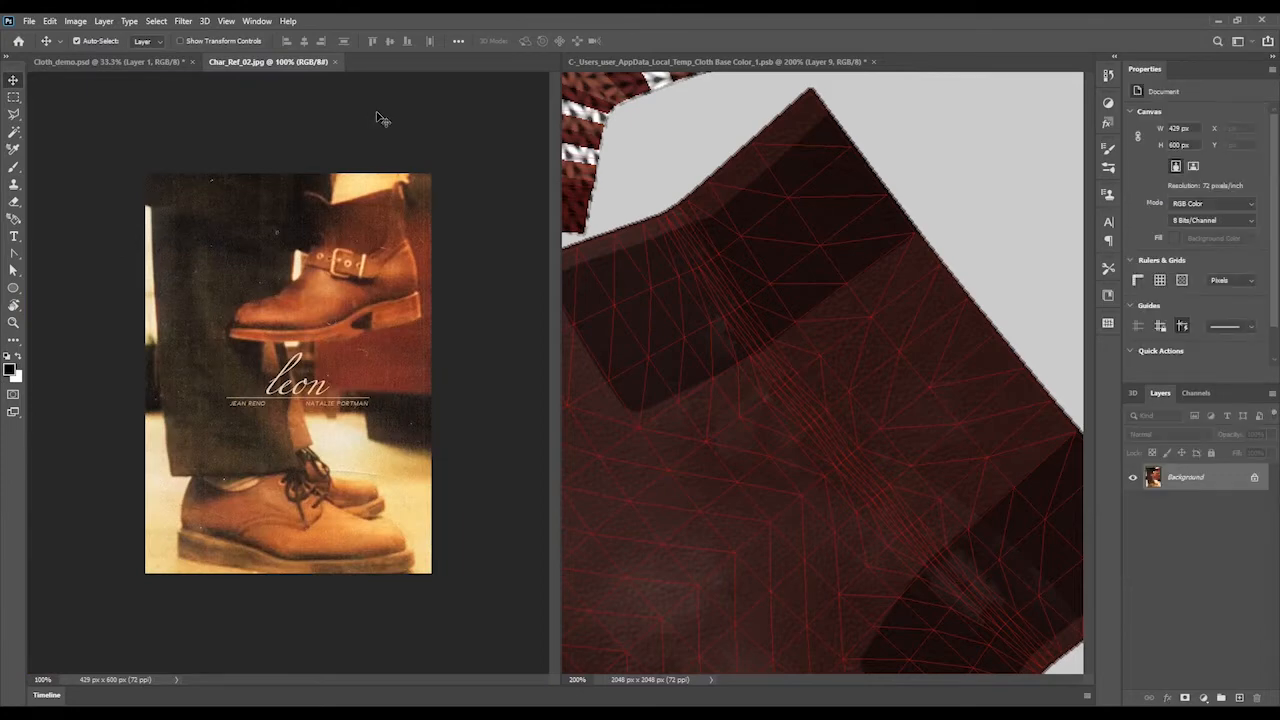
left_click(138, 62)
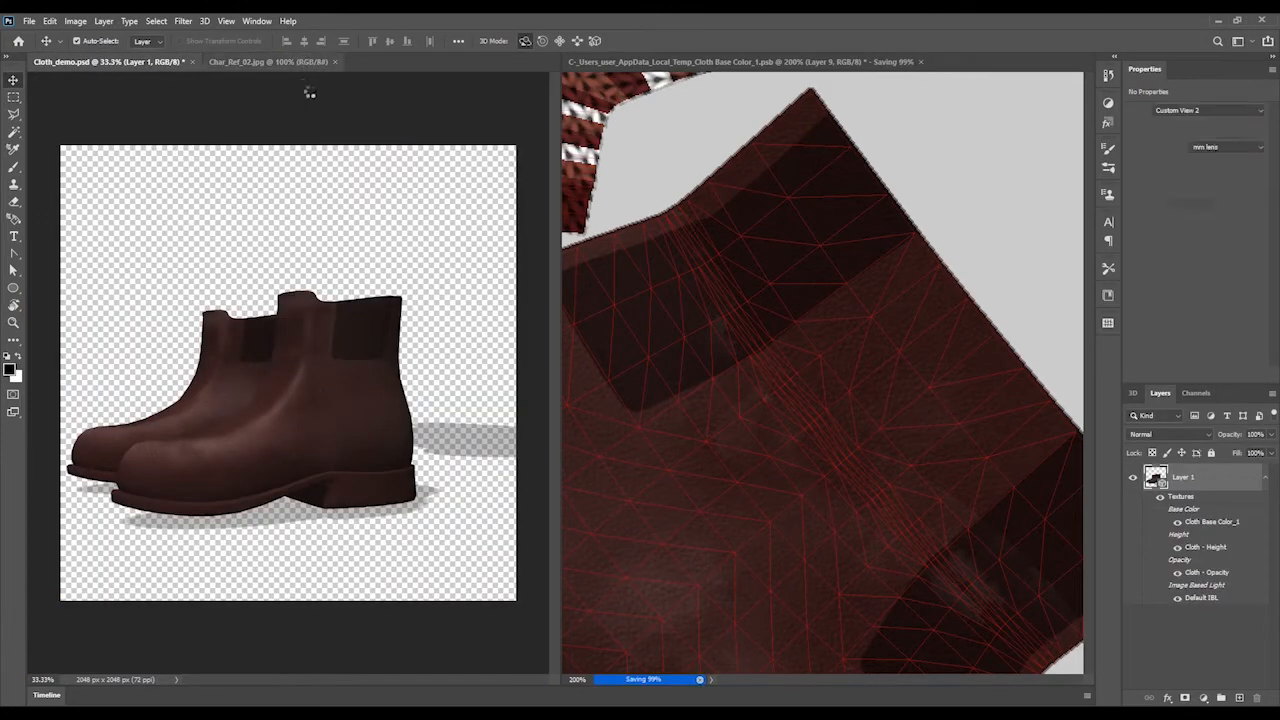
left_click(268, 62)
left_click(125, 62)
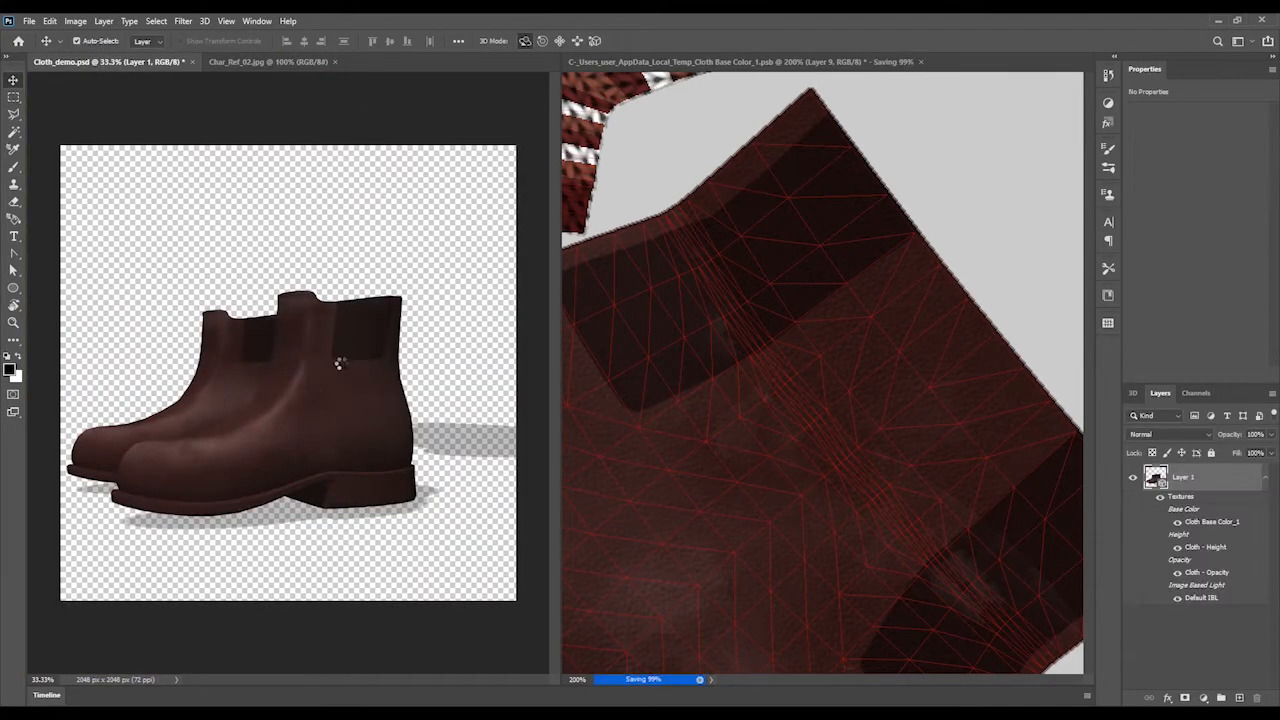
Widen the first dark panel with a slanted lasso area filled black, save the texture and check the boots
left_click(762, 60)
mouse_move(682, 312)
left_mouse_down()
mouse_move(717, 323)
mouse_move(818, 307)
left_mouse_up()
key("l")
left_click(701, 270)
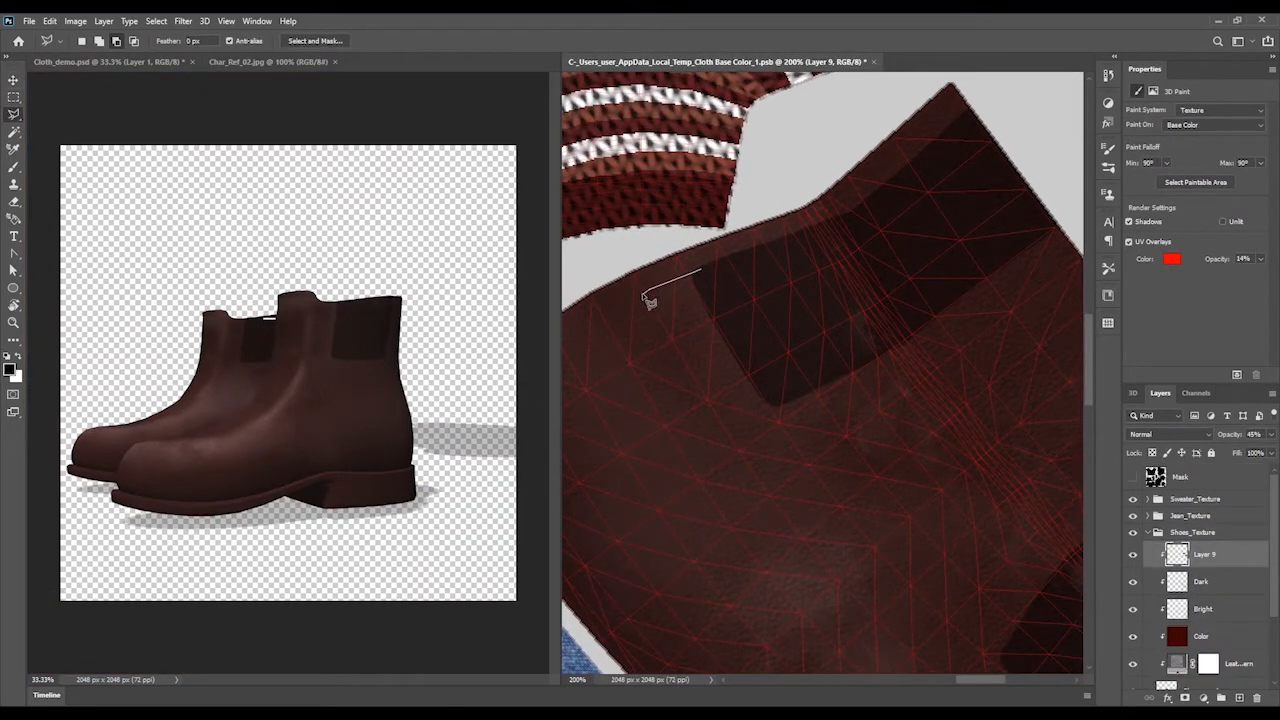
mouse_move(644, 311)
left_mouse_down()
mouse_move(741, 406)
mouse_move(773, 411)
mouse_move(779, 376)
mouse_move(702, 270)
left_mouse_up()
key("alt+BackSpace")
key("ctrl+d")
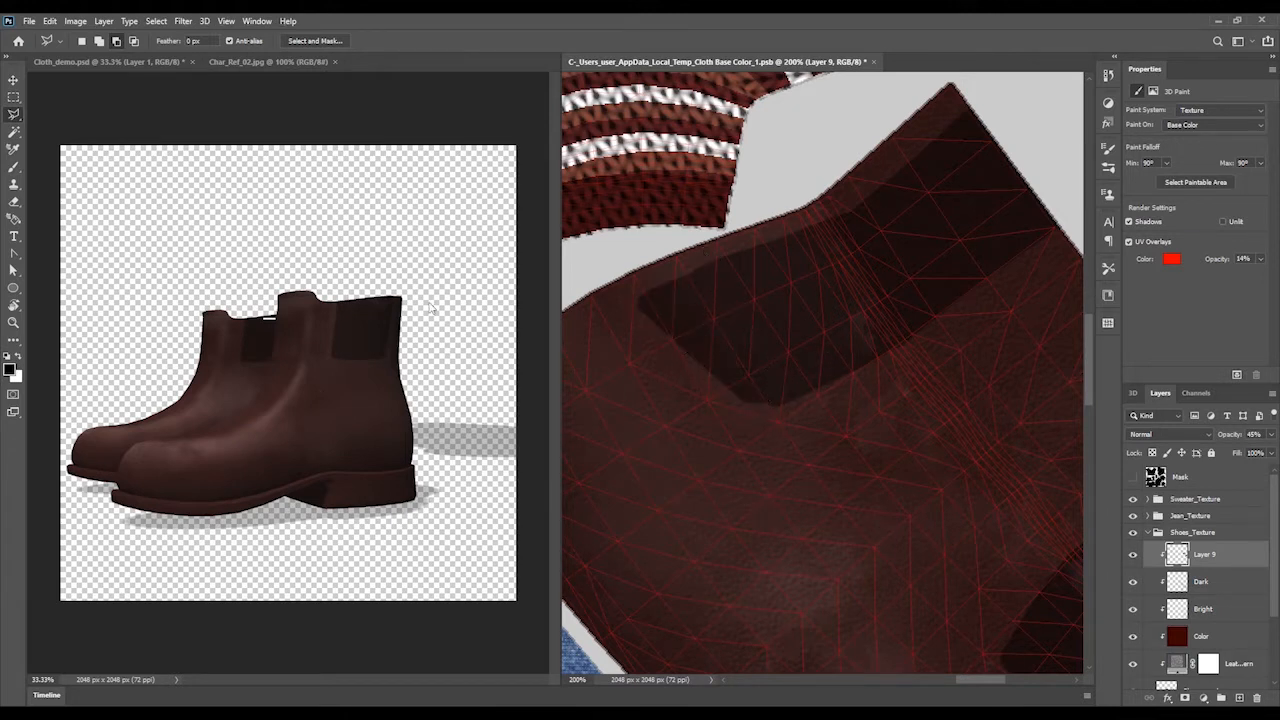
key("ctrl+s")
left_click(117, 100)
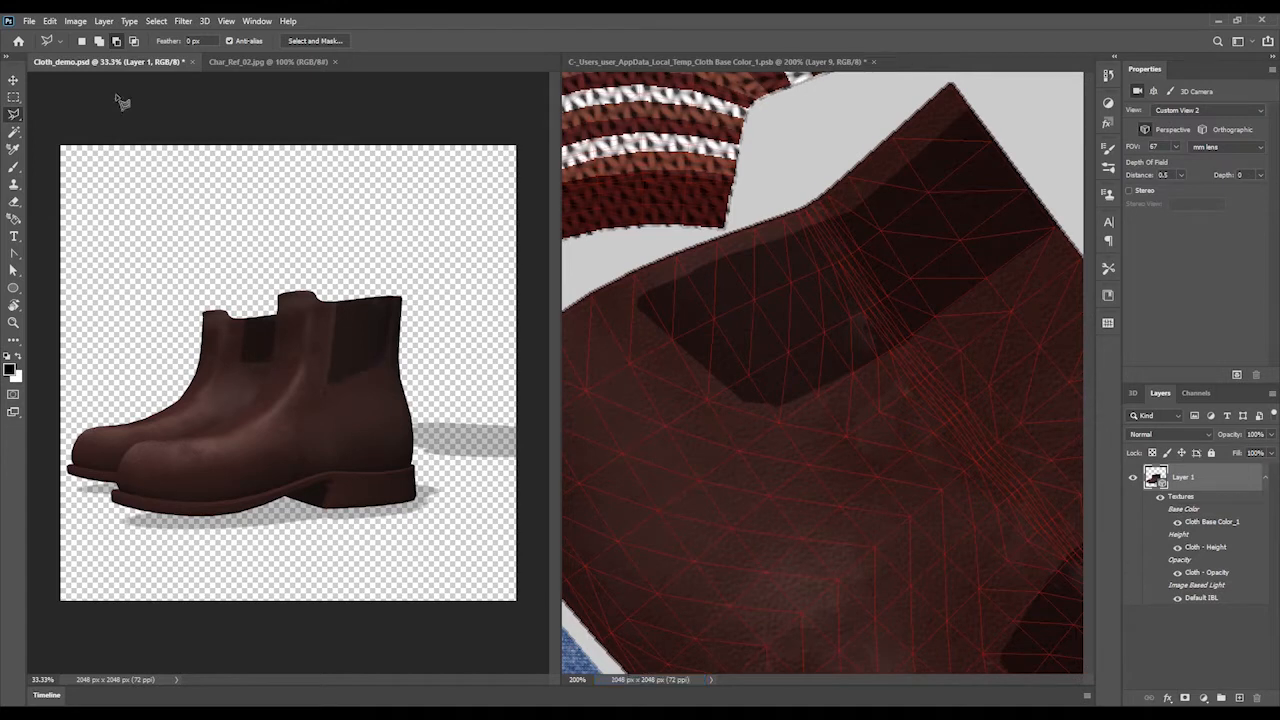
Round off the sharp lower corners of the first dark panel by erasing on Layer 9 of the texture
left_click(818, 68)
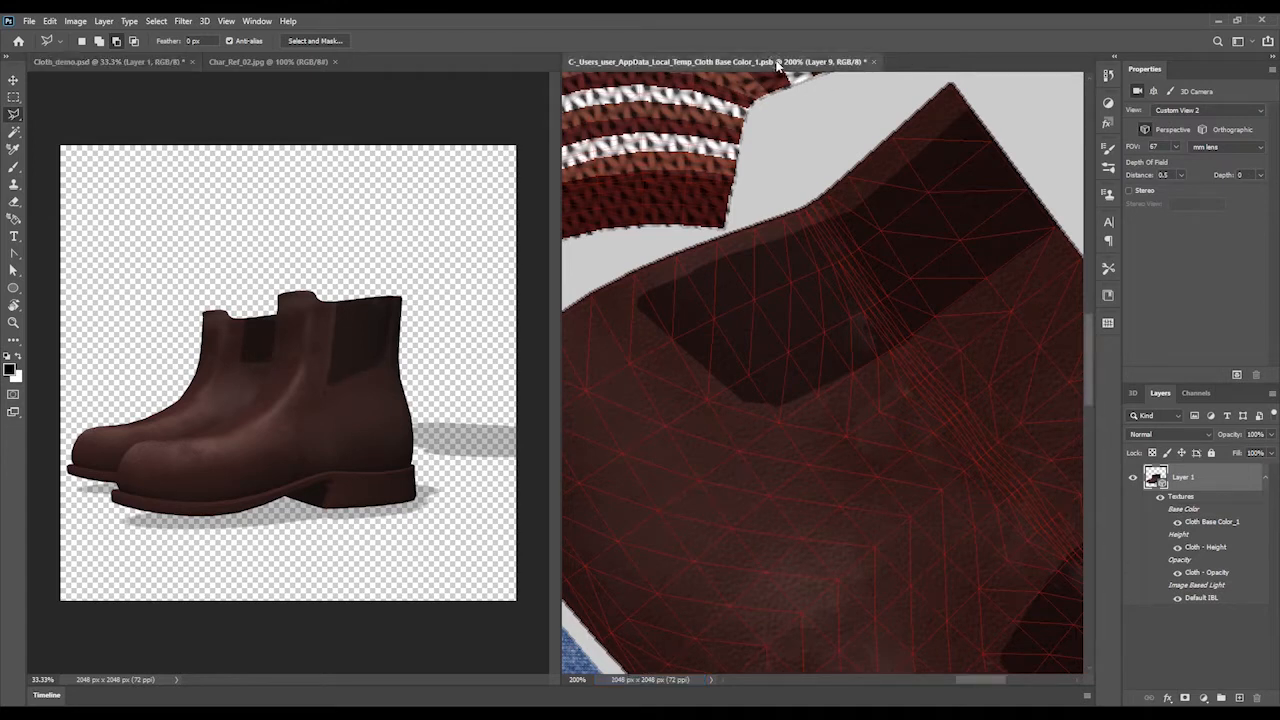
key("b")
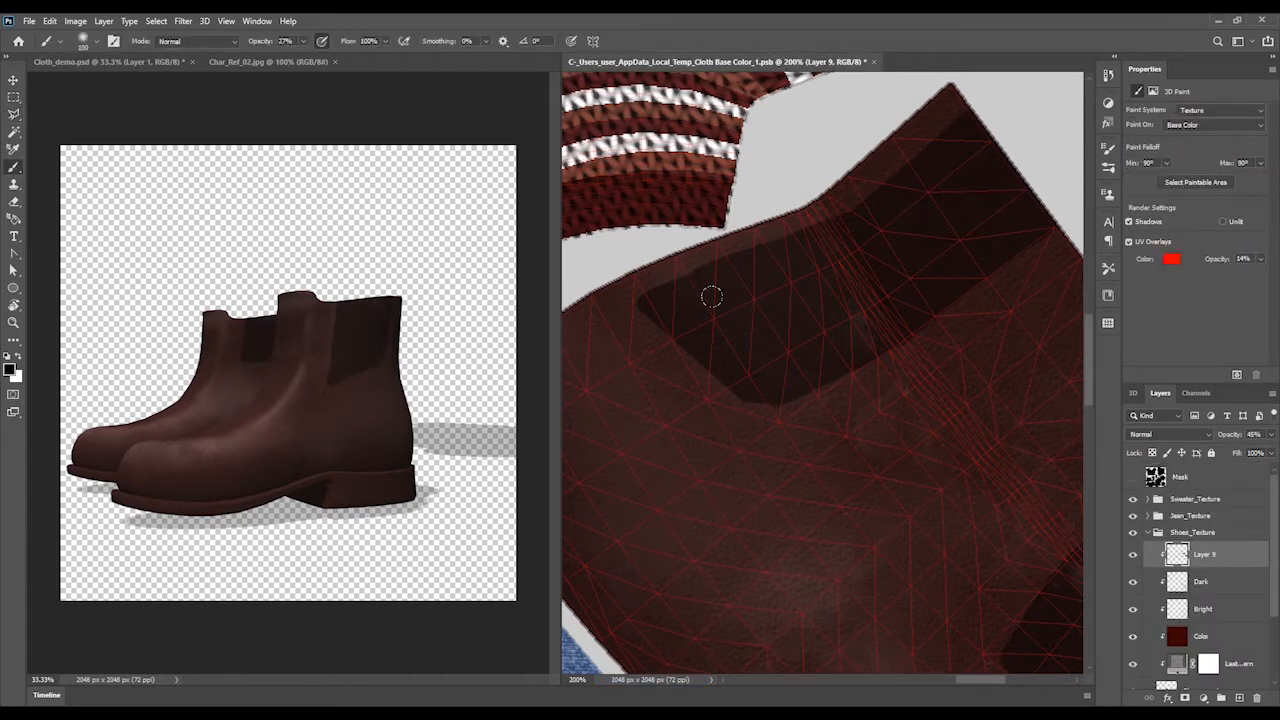
key("0")
key("e")
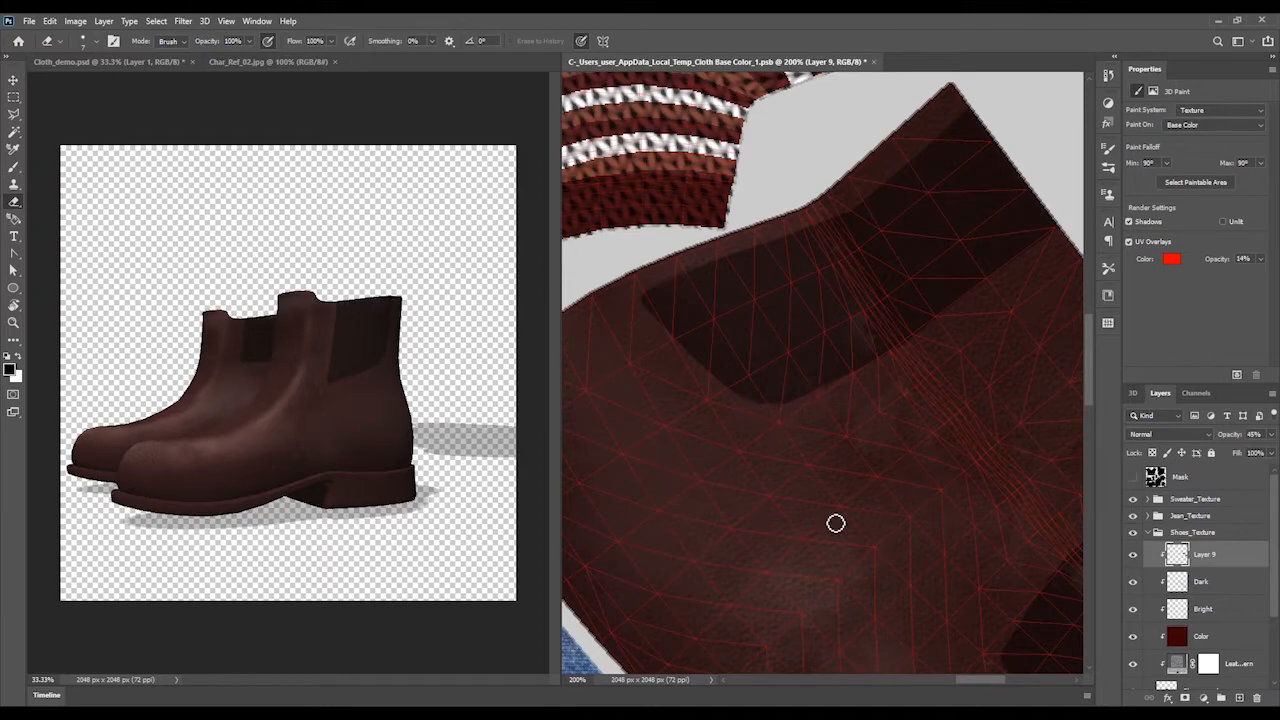
Extend the second dark panel to a slanted point with a polygonal lasso area filled black, and deselect
left_click_drag(975, 685, 988, 685)
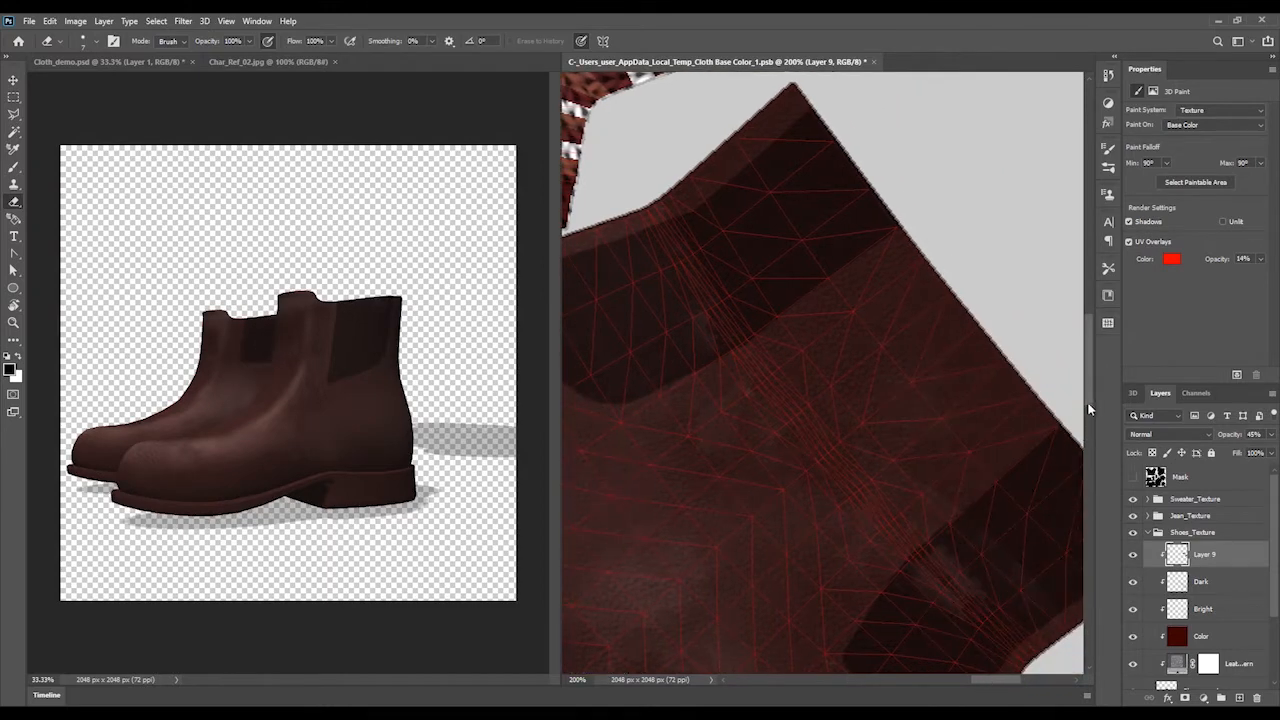
left_click_drag(1088, 400, 1088, 432)
left_click_drag(998, 681, 990, 684)
key("b")
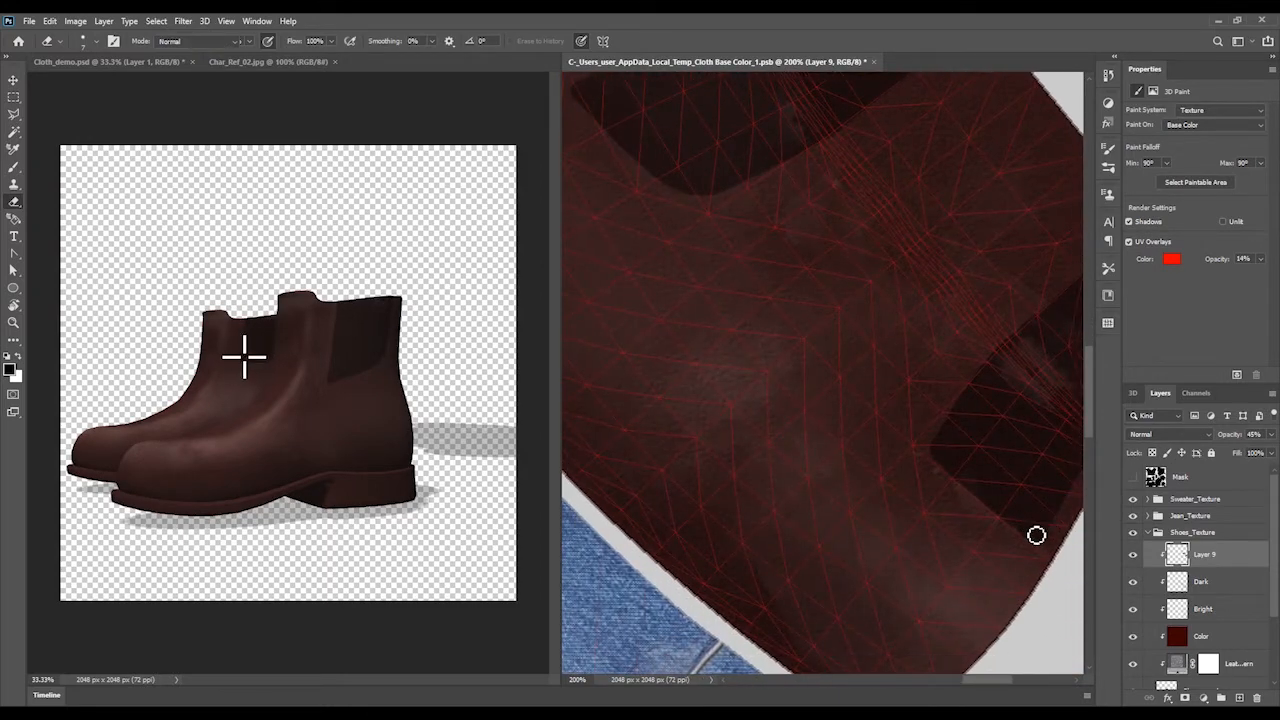
key("l")
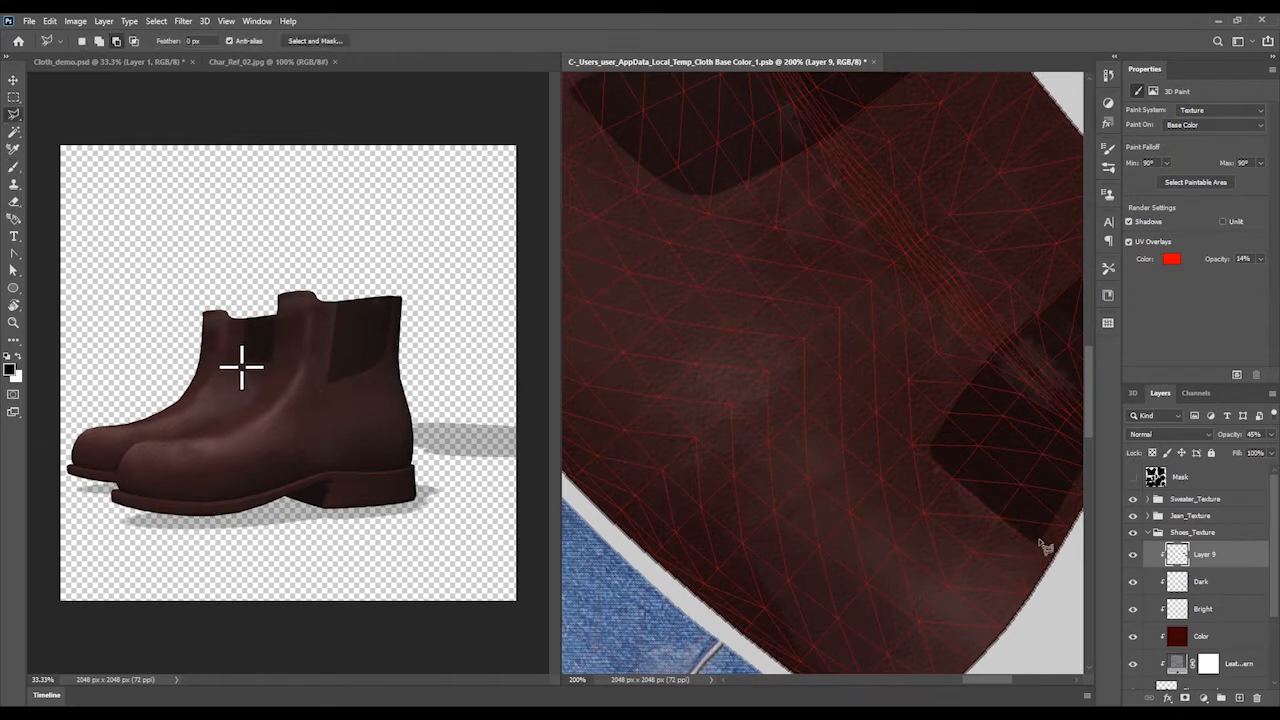
left_click(1038, 542)
left_click(1010, 582)
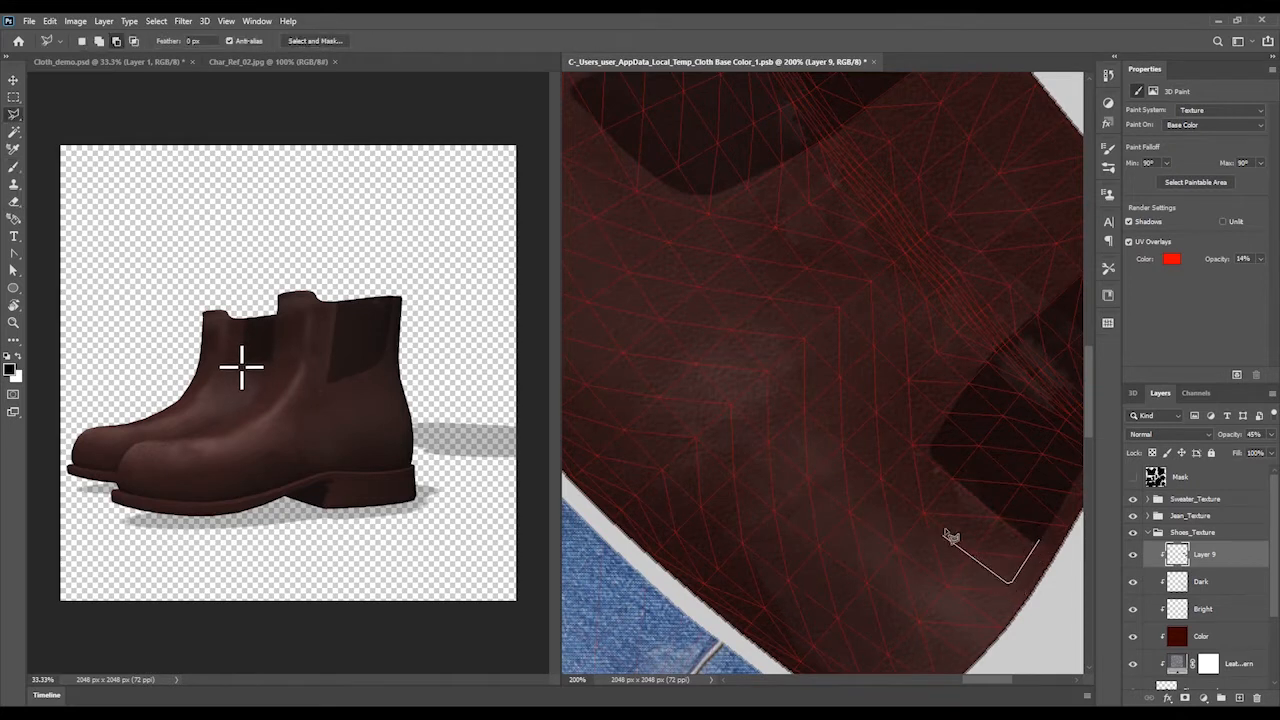
left_click(933, 479)
left_click(930, 453)
left_click(954, 446)
left_click(1040, 541)
key("alt+BackSpace")
key("ctrl+d")
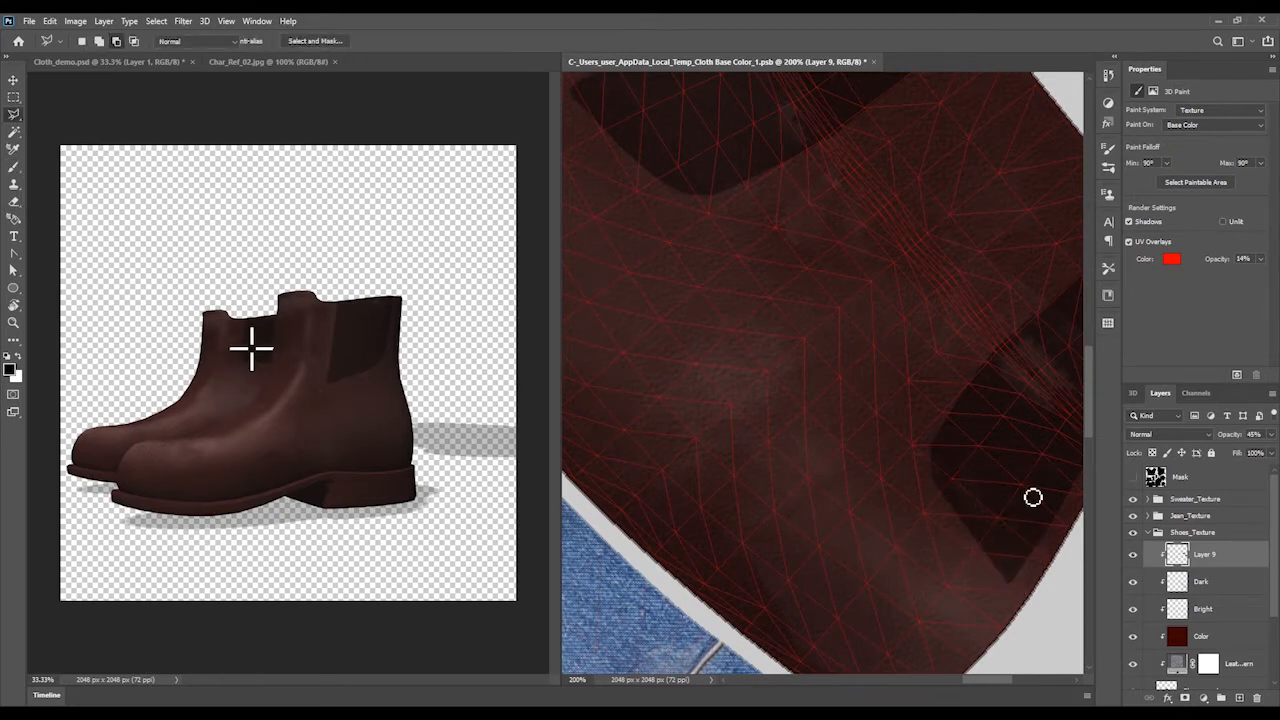
Touch up the second panel's edge and orbit the boots in Cloth_demo.psd to inspect the reshaped panels
key("b")
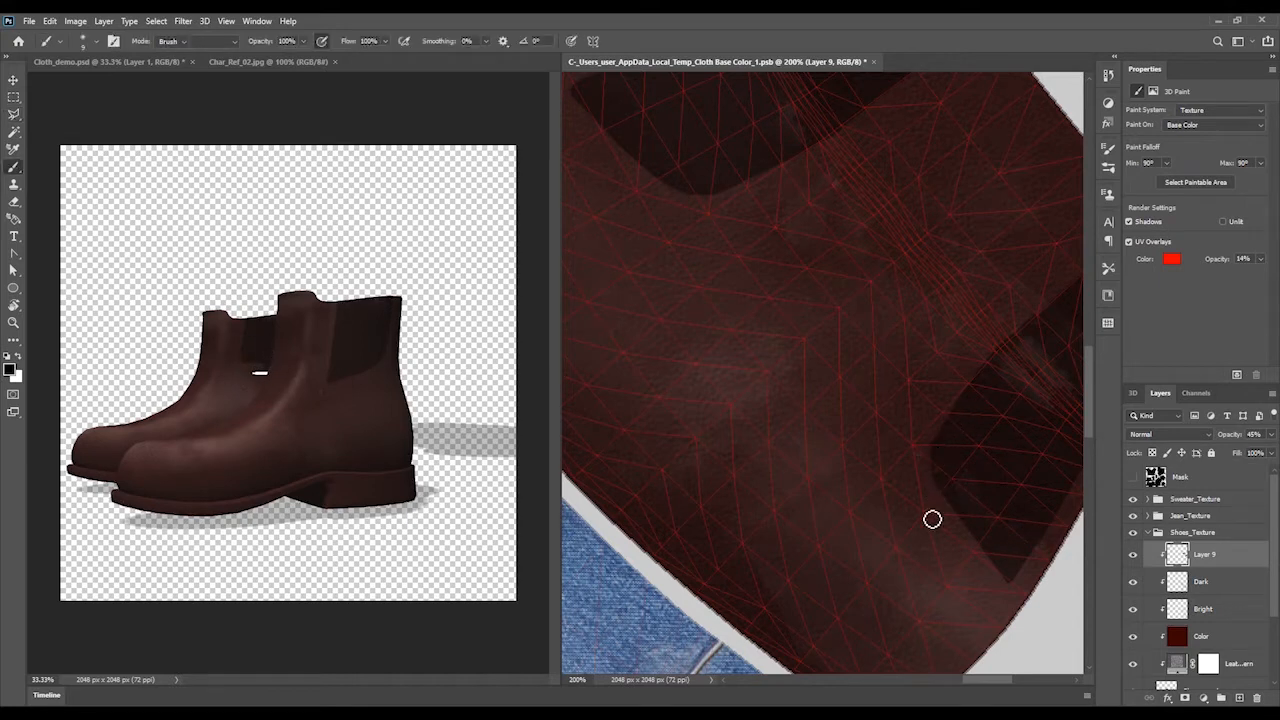
key("e")
key("b")
left_click(92, 62)
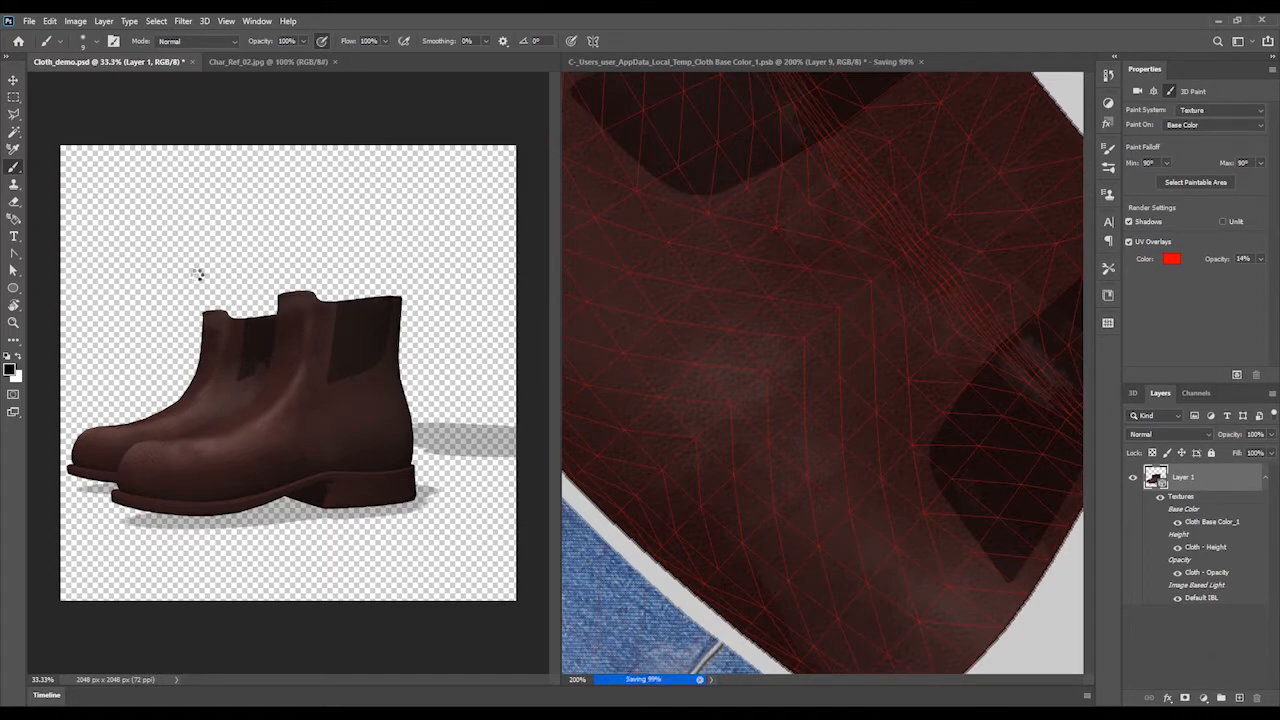
left_click(14, 80)
mouse_move(164, 228)
left_mouse_down()
mouse_move(271, 221)
mouse_move(292, 242)
mouse_move(337, 218)
mouse_move(234, 229)
mouse_move(260, 209)
mouse_move(238, 211)
mouse_move(357, 214)
mouse_move(211, 80)
left_mouse_up()
Erase the second panel's pointed tip and smooth both dark panels' outlines on Layer 9 of the texture
left_click(640, 62)
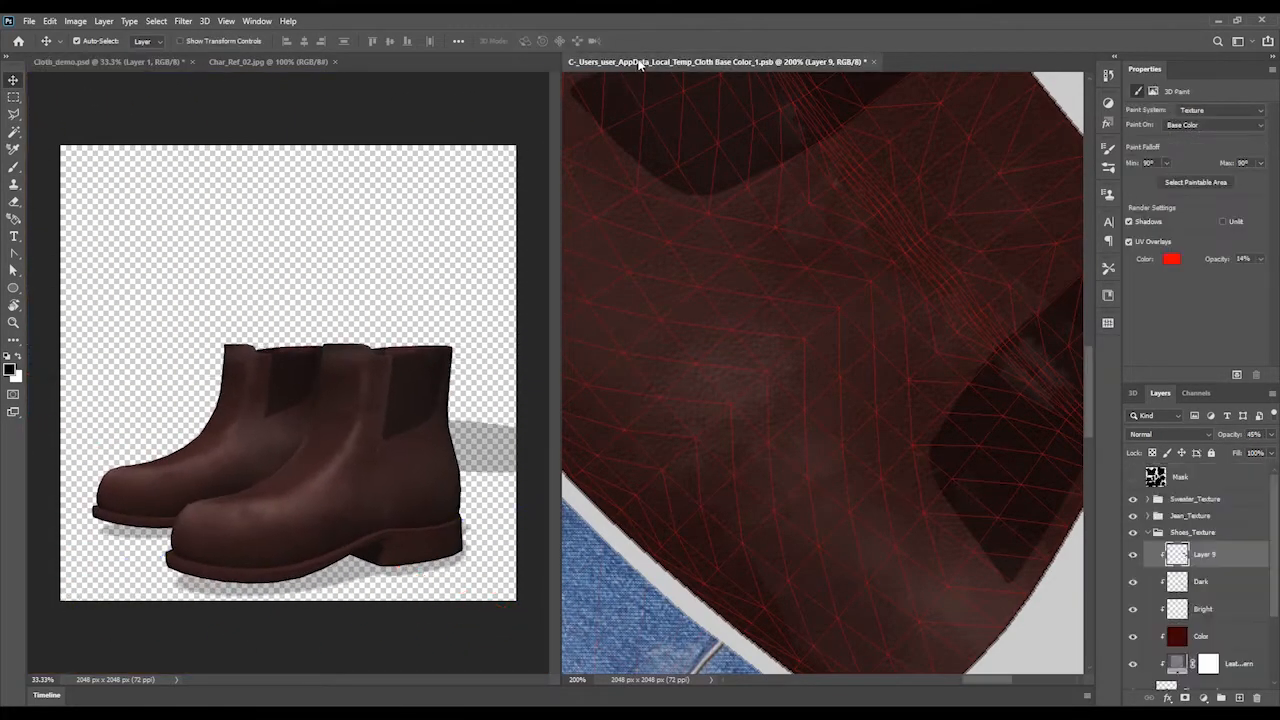
key("e")
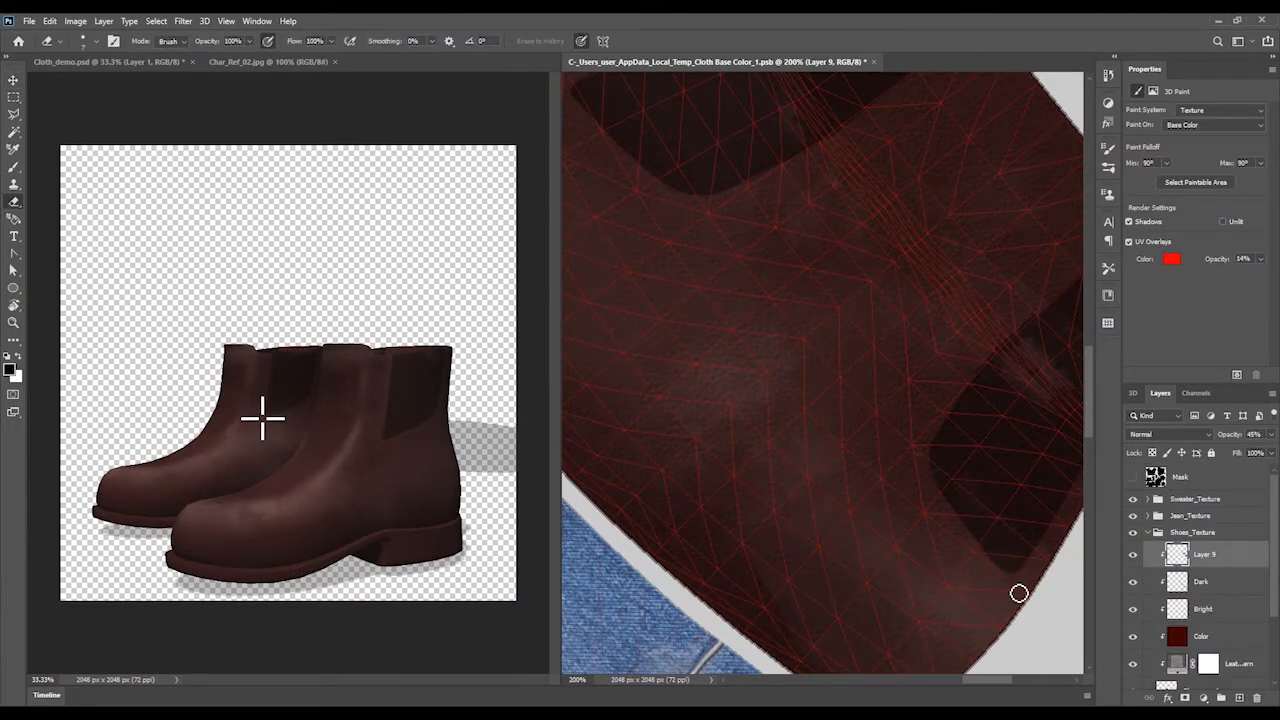
scroll(1088, 419, "up", 2)
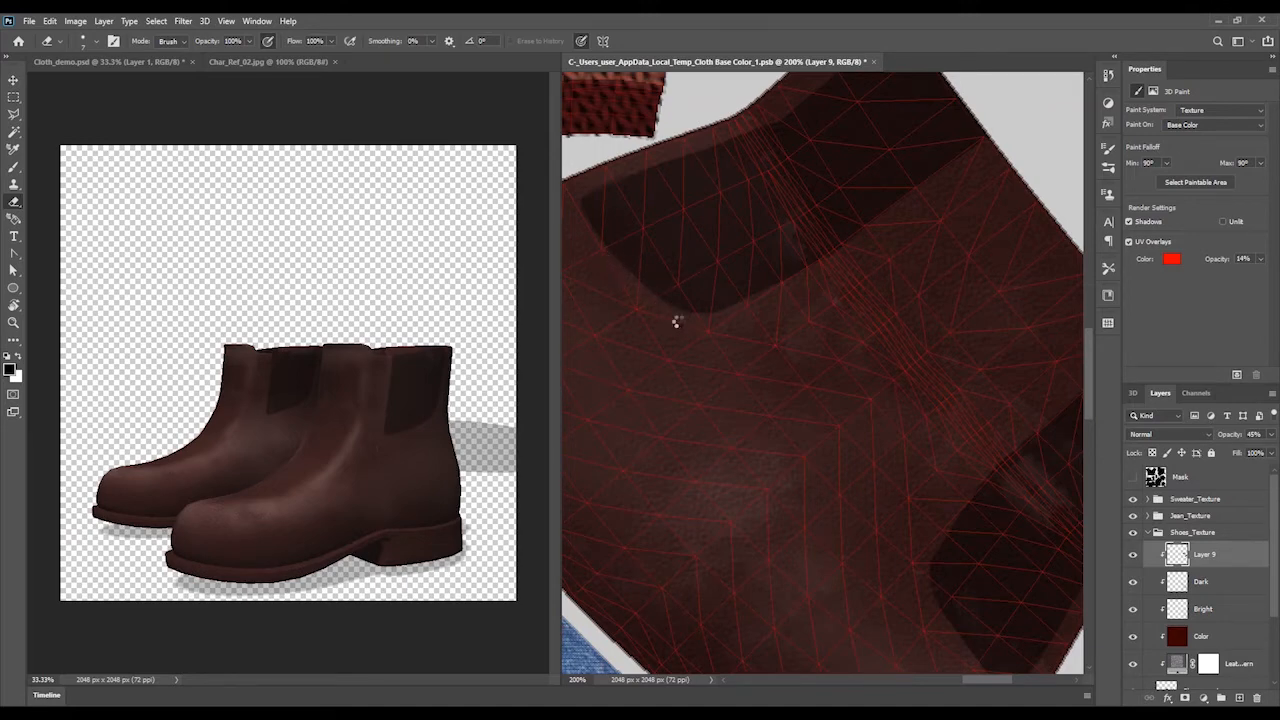
scroll(1086, 400, "down", 2)
Lower Layer 9's opacity to 36%, comparing fainter settings on the 3D boots
key("b")
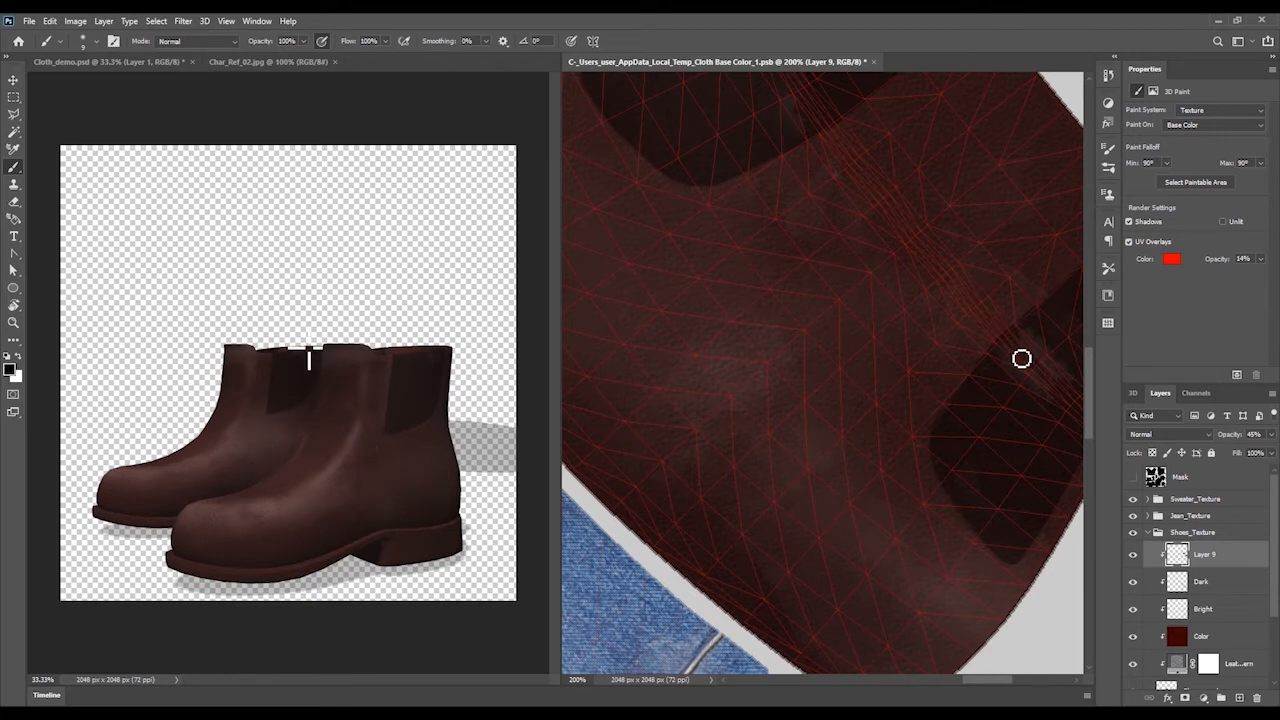
left_click(1271, 434)
left_click_drag(1261, 452, 1222, 452)
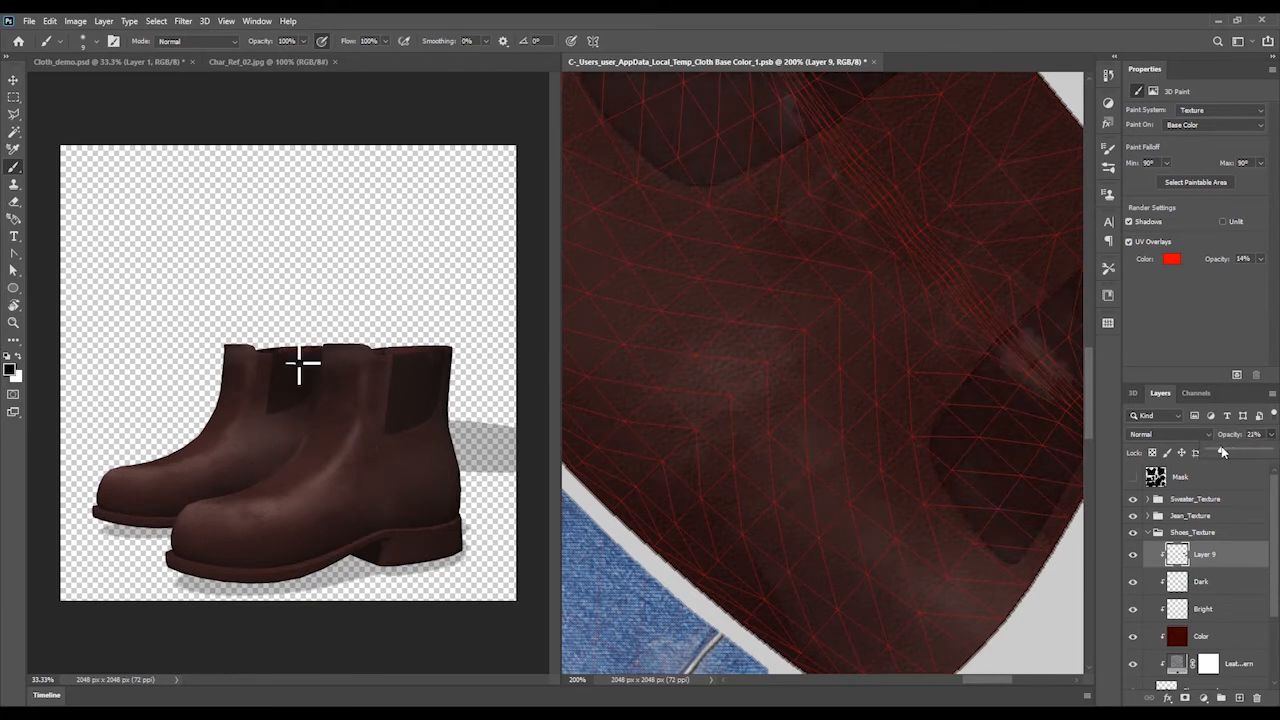
left_click(95, 63)
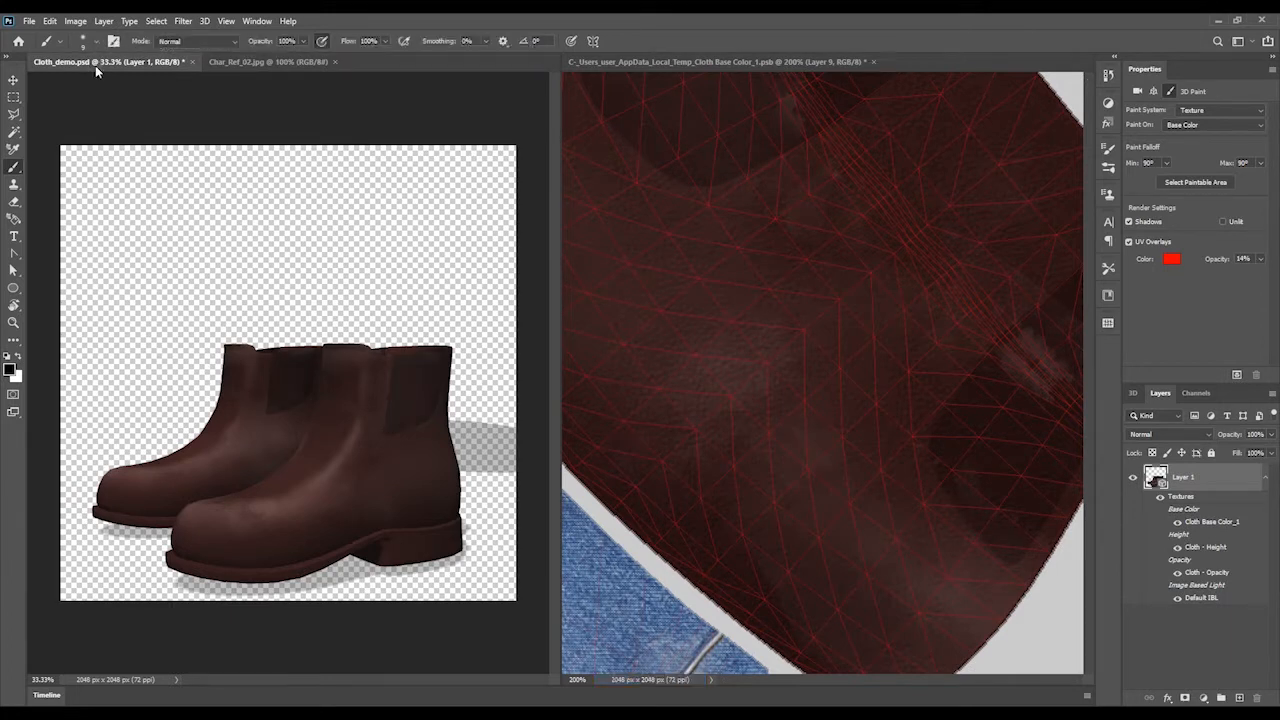
left_click(694, 63)
left_click(1270, 434)
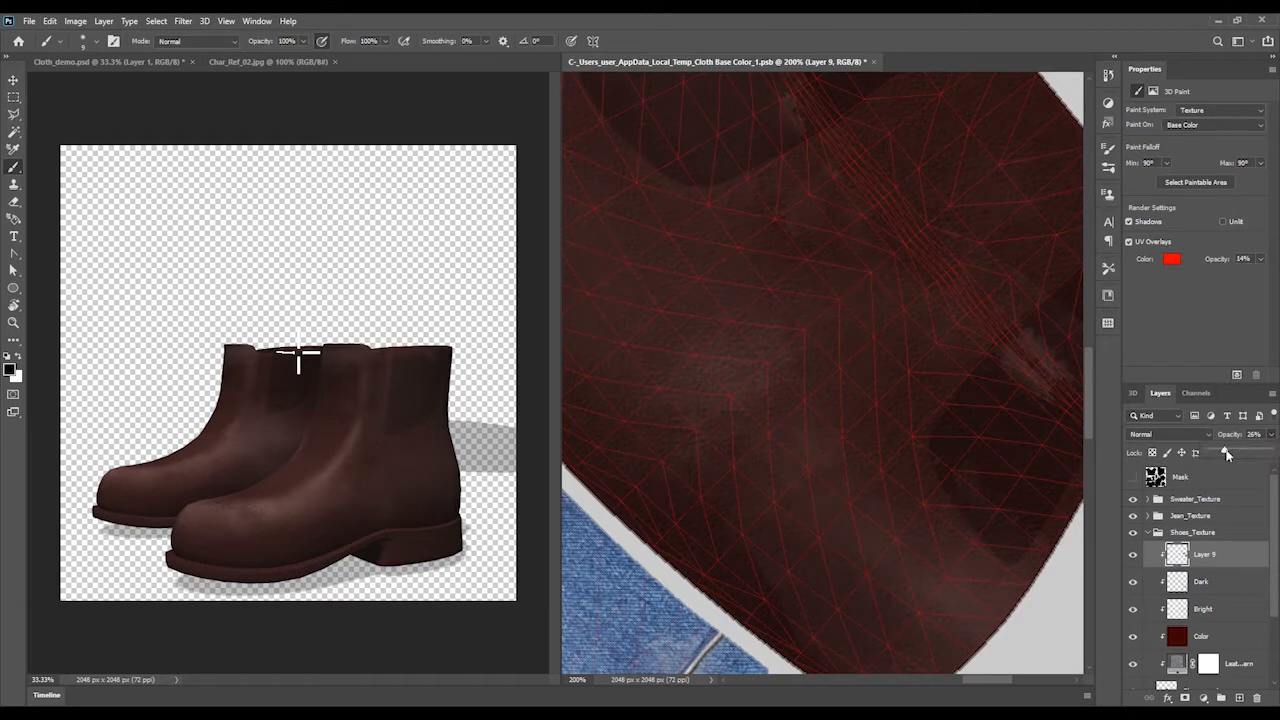
left_click(152, 65)
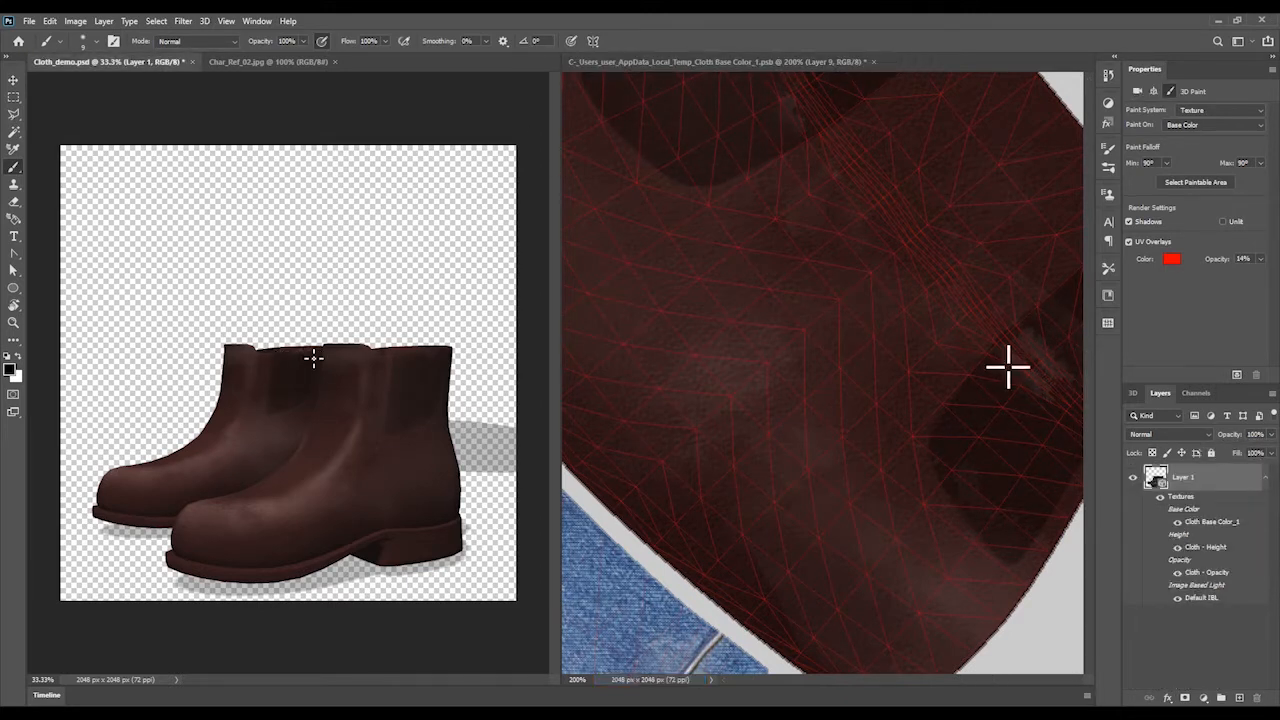
left_click(820, 290)
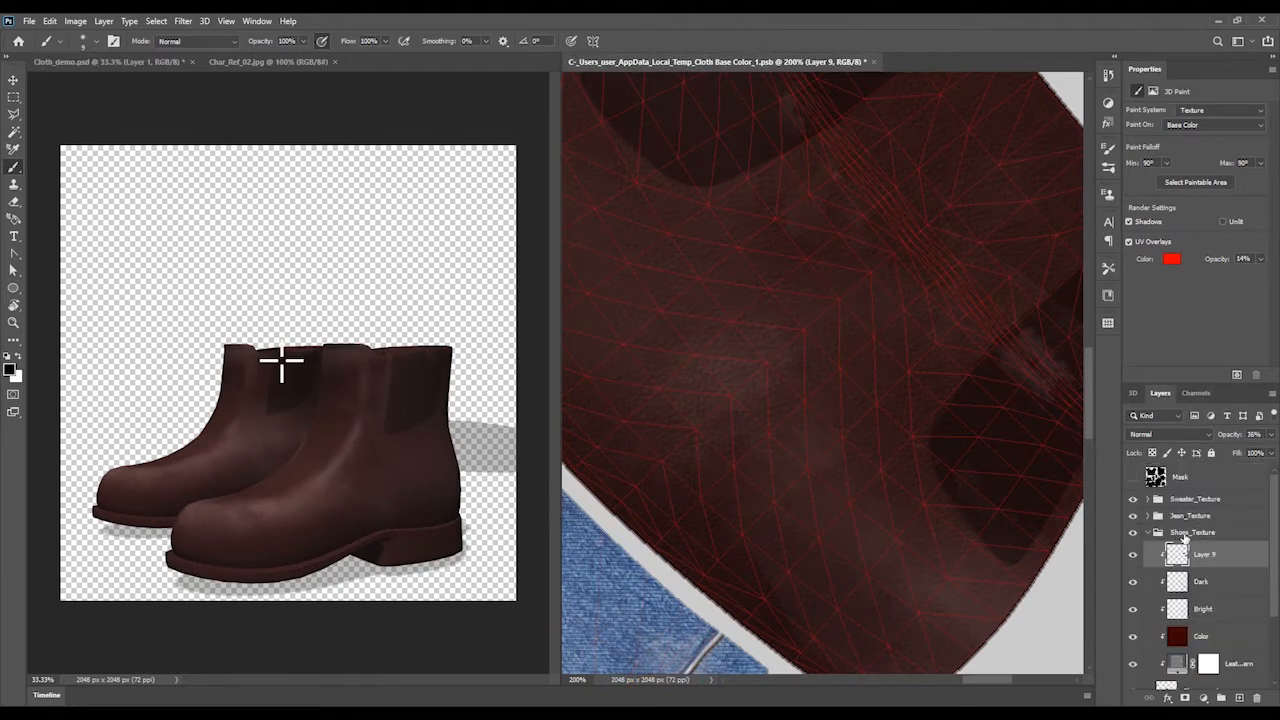
On the Bright layer, try a white highlight stroke along the second panel's edge, undo it and save the texture
left_click(1205, 609)
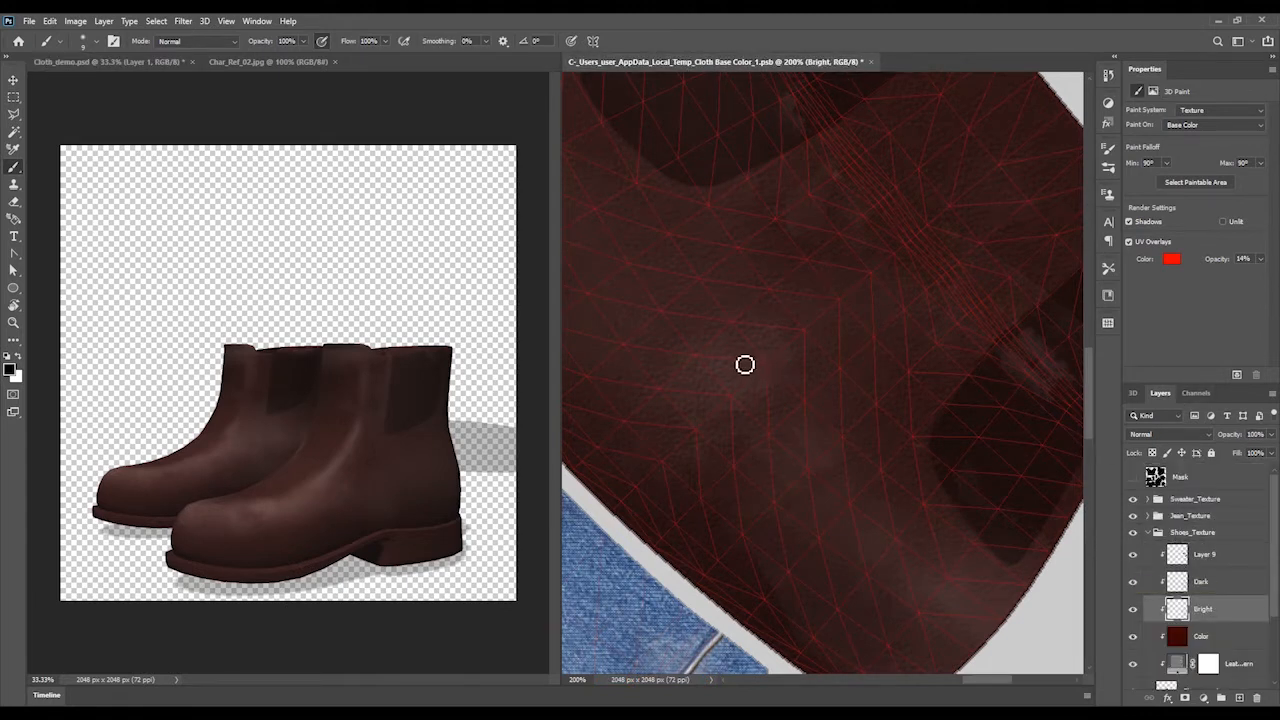
key("x")
left_click_drag(967, 378, 936, 424)
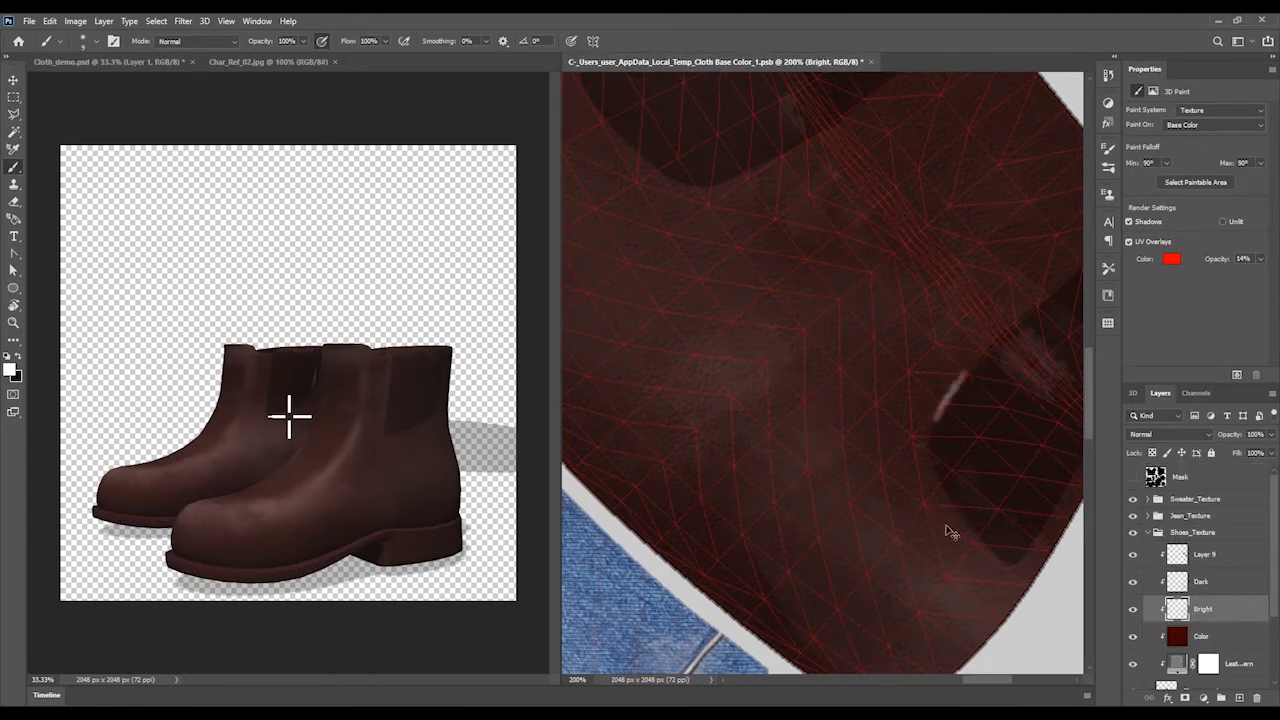
key("ctrl+z")
key("ctrl+s")
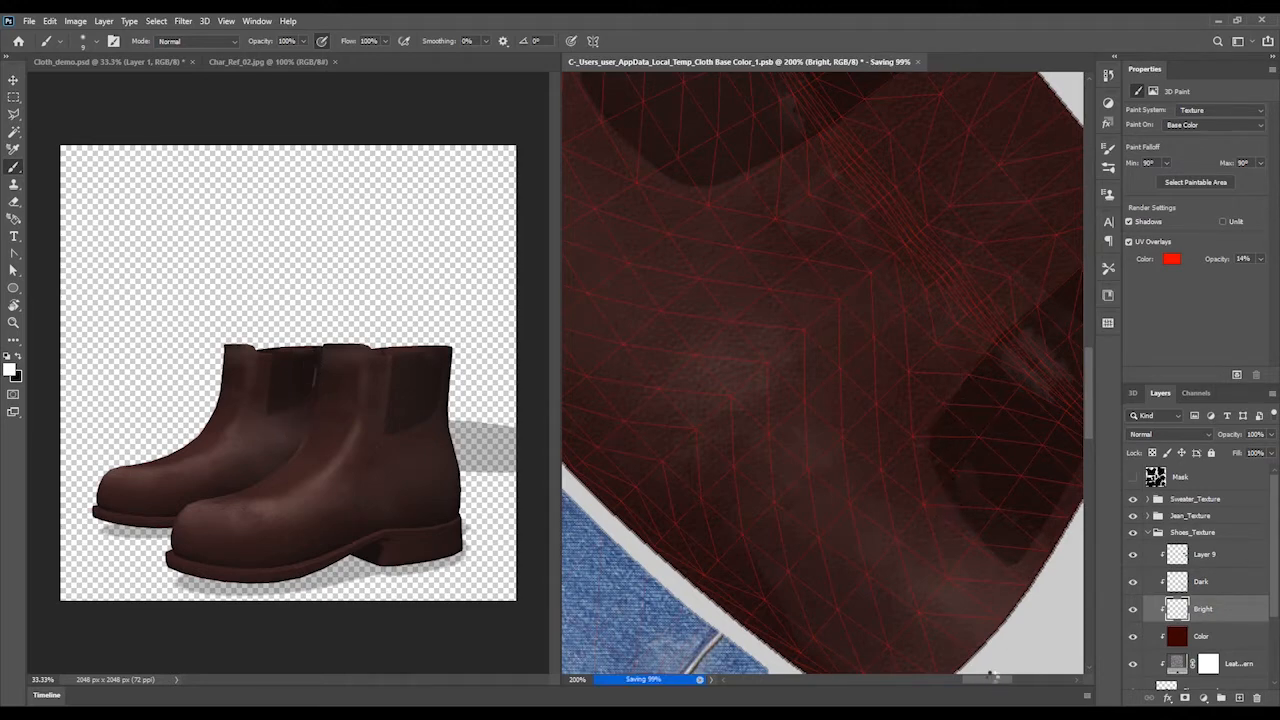
Pick a light grey and paint a highlight at 39% brush opacity along the second panel's edge
mouse_move(1000, 679)
left_mouse_down()
mouse_move(964, 676)
mouse_move(1002, 675)
left_mouse_up()
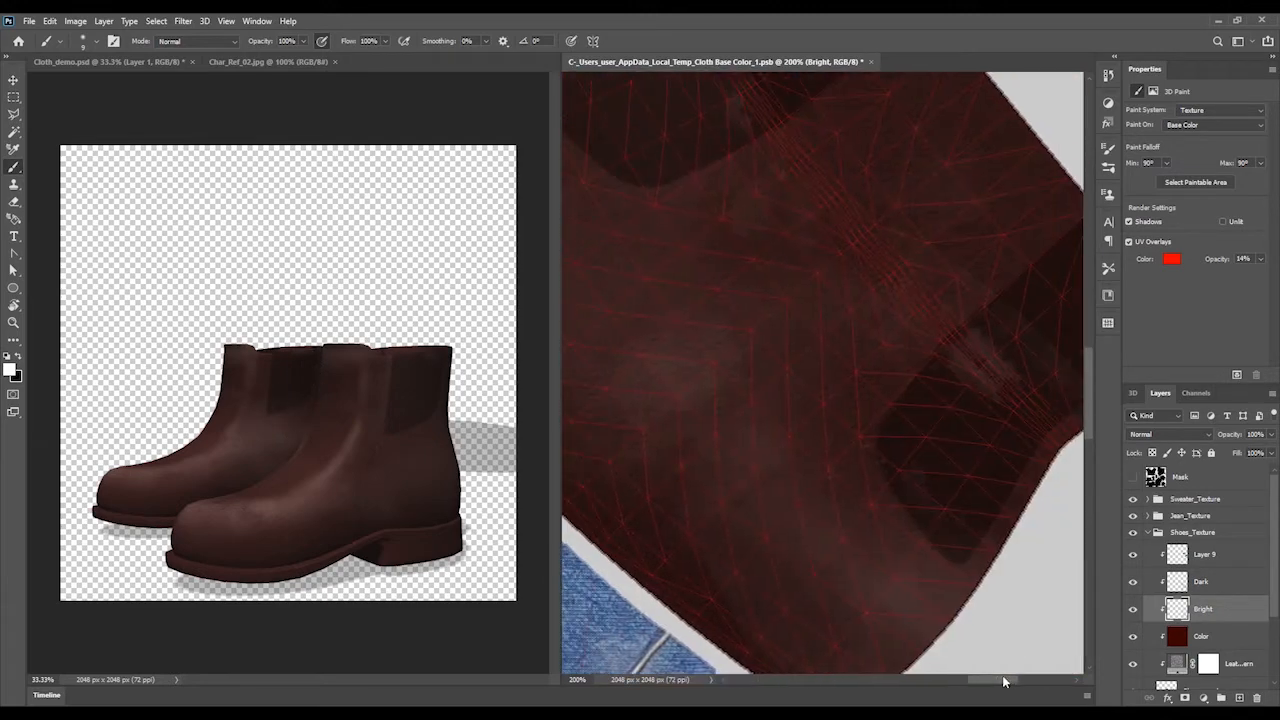
left_click(670, 368, "alt")
left_click_drag(672, 367, 640, 392)
left_click(303, 41)
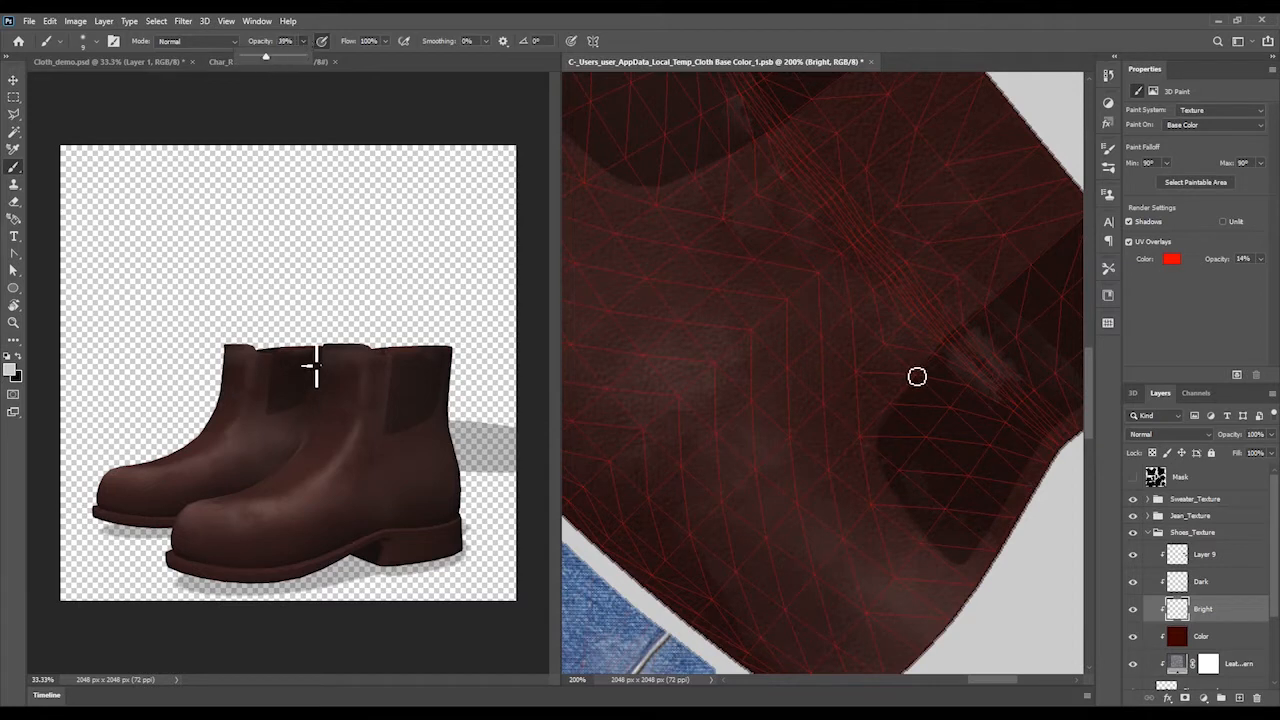
left_click_drag(917, 376, 880, 428)
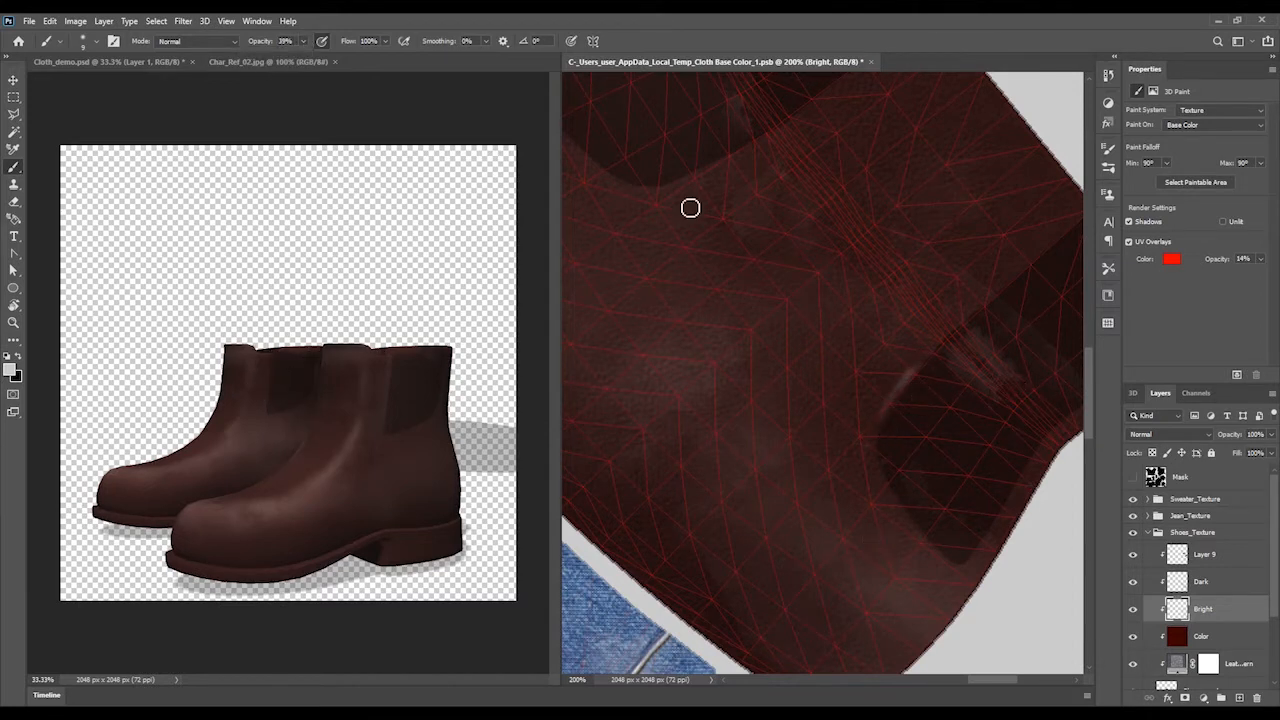
Hide the UV overlay and continue the highlight around the second panel's outline at 15% brush opacity
key("1")
key("5")
key("ctrl+h")
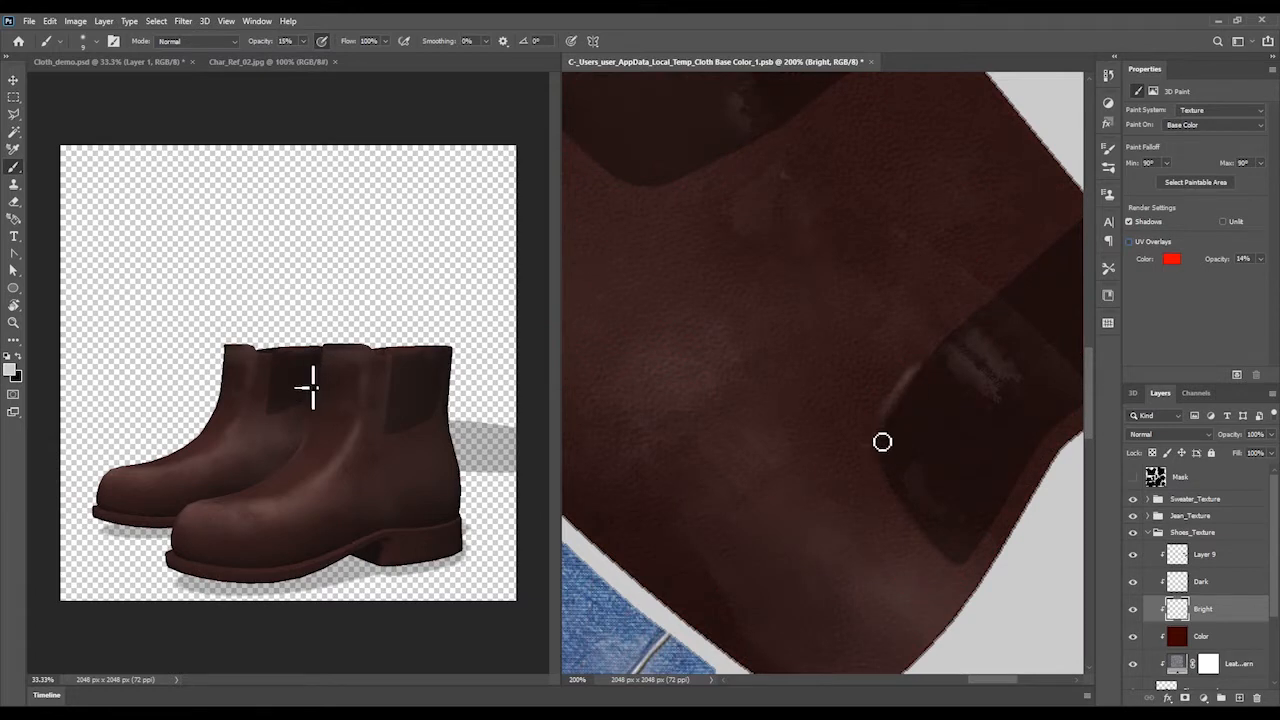
left_click_drag(881, 438, 887, 484)
left_click_drag(1000, 680, 1008, 680)
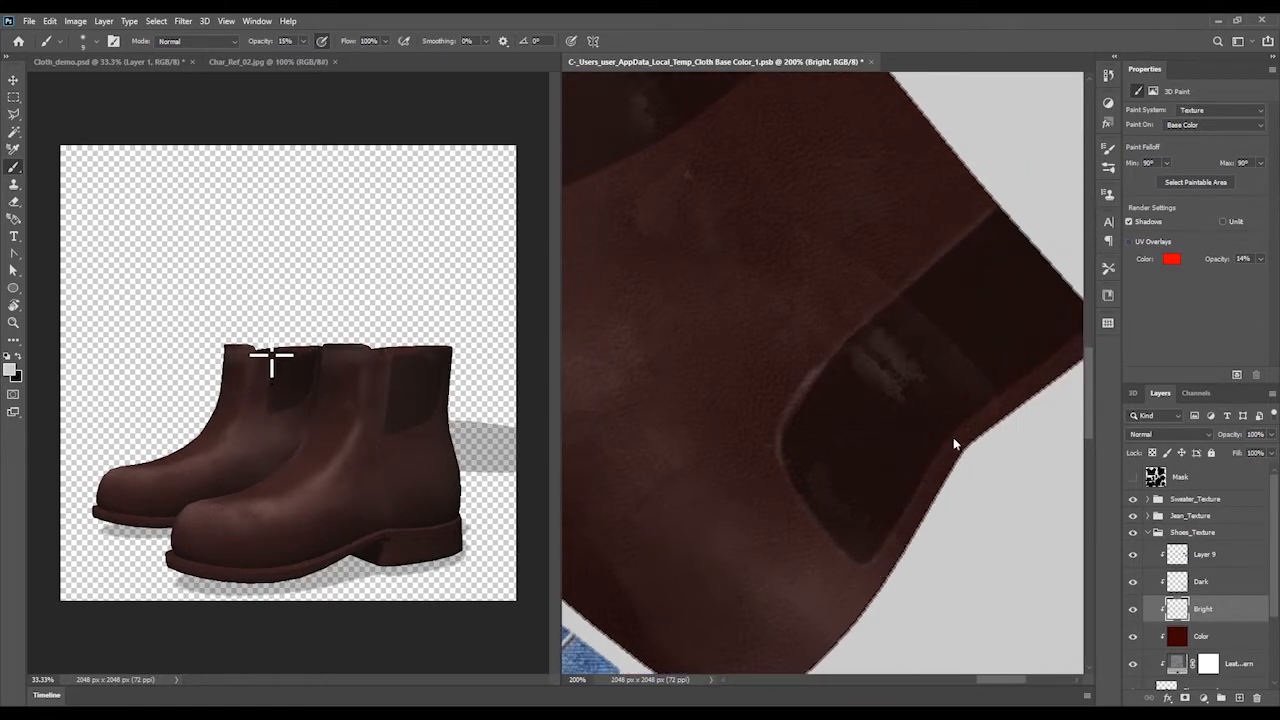
Paint the same faint highlight along the lower, side and upper edges of the first dark panel
left_click_drag(1010, 680, 984, 680)
left_click_drag(1090, 408, 1090, 380)
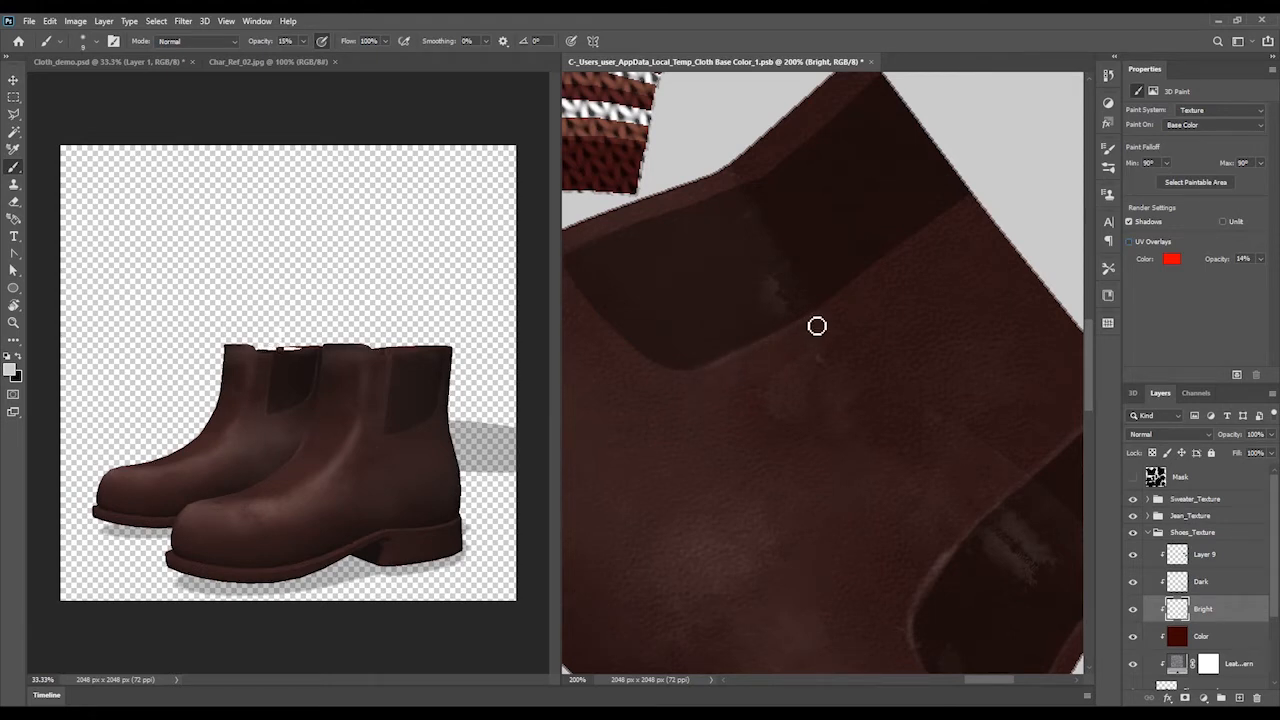
mouse_move(684, 377)
left_mouse_down()
mouse_move(728, 368)
mouse_move(813, 316)
left_mouse_up()
left_click_drag(980, 680, 968, 680)
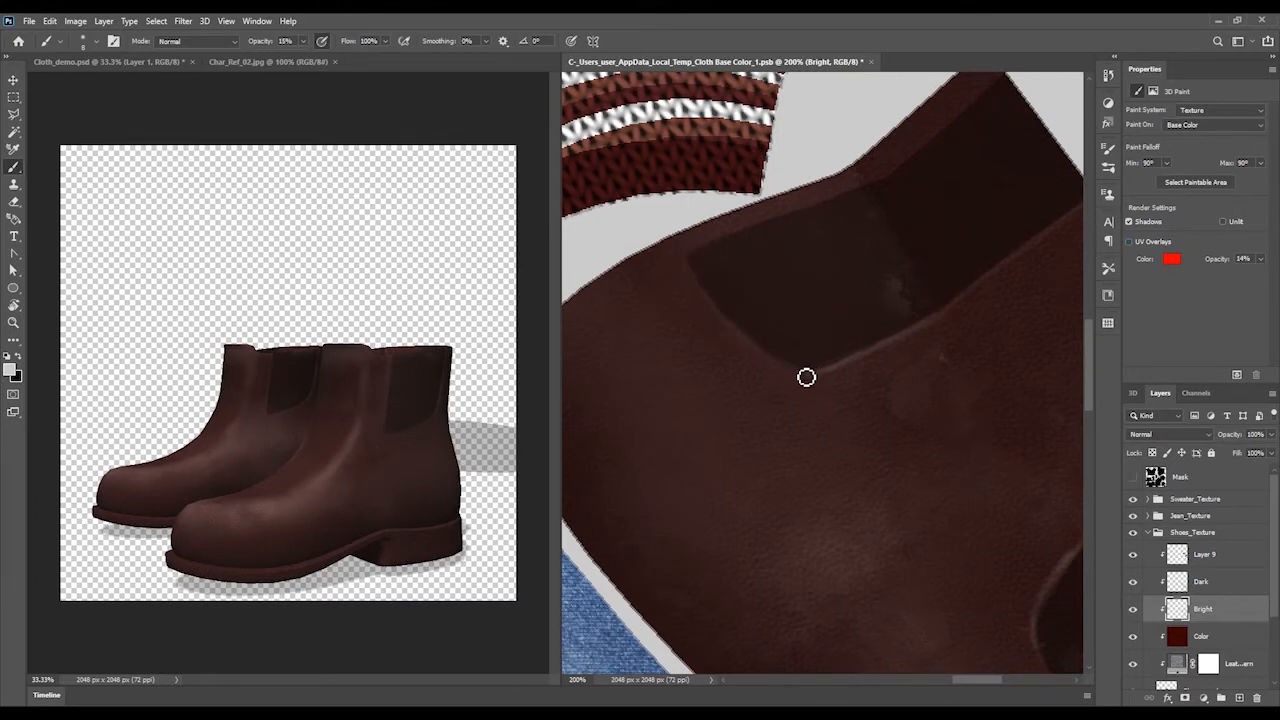
left_click_drag(703, 252, 796, 221)
key("[")
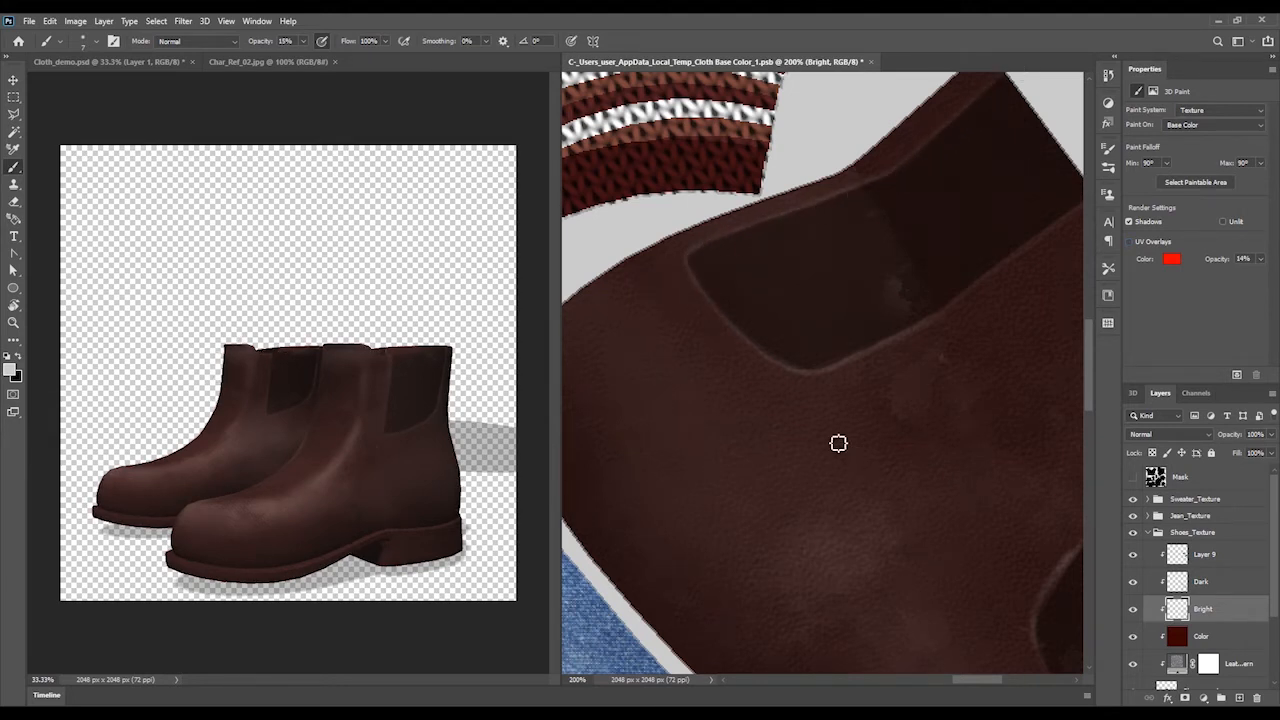
Save the texture and orbit the boots in Cloth_demo.psd to view the outlined panels from behind
key("ctrl+s")
left_click(108, 62)
key("v")
left_click_drag(491, 256, 69, 88)
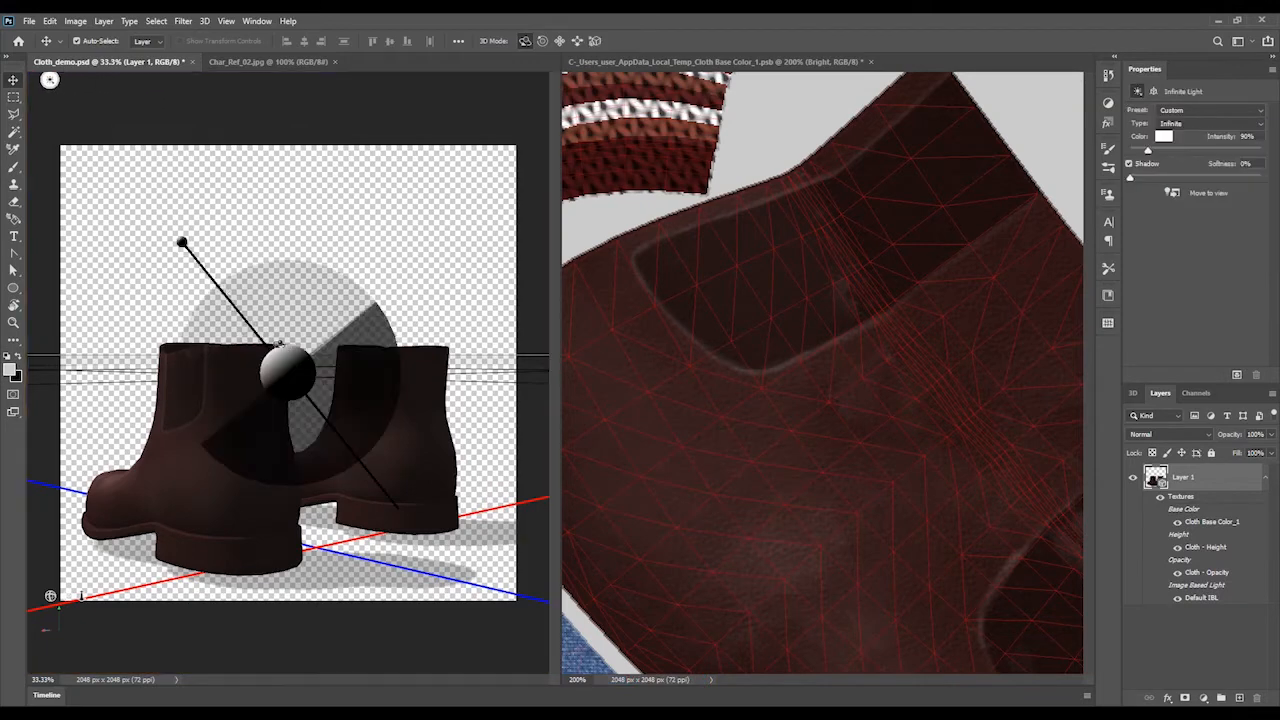
Re-aim the infinite light so it illuminates the backs of the boots
left_click(52, 82)
left_click_drag(288, 420, 416, 362)
left_click(510, 289)
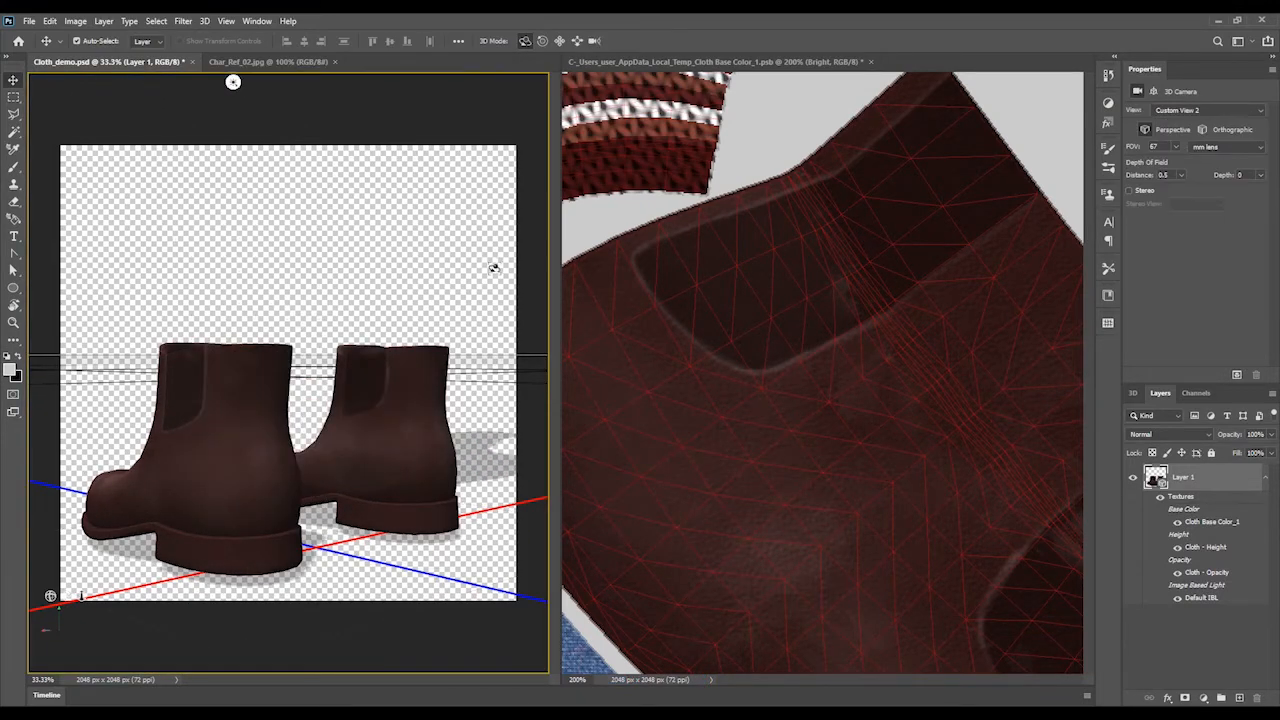
Return to the Cloth Base Color_1 texture and save the boot artwork
left_click(1077, 279)
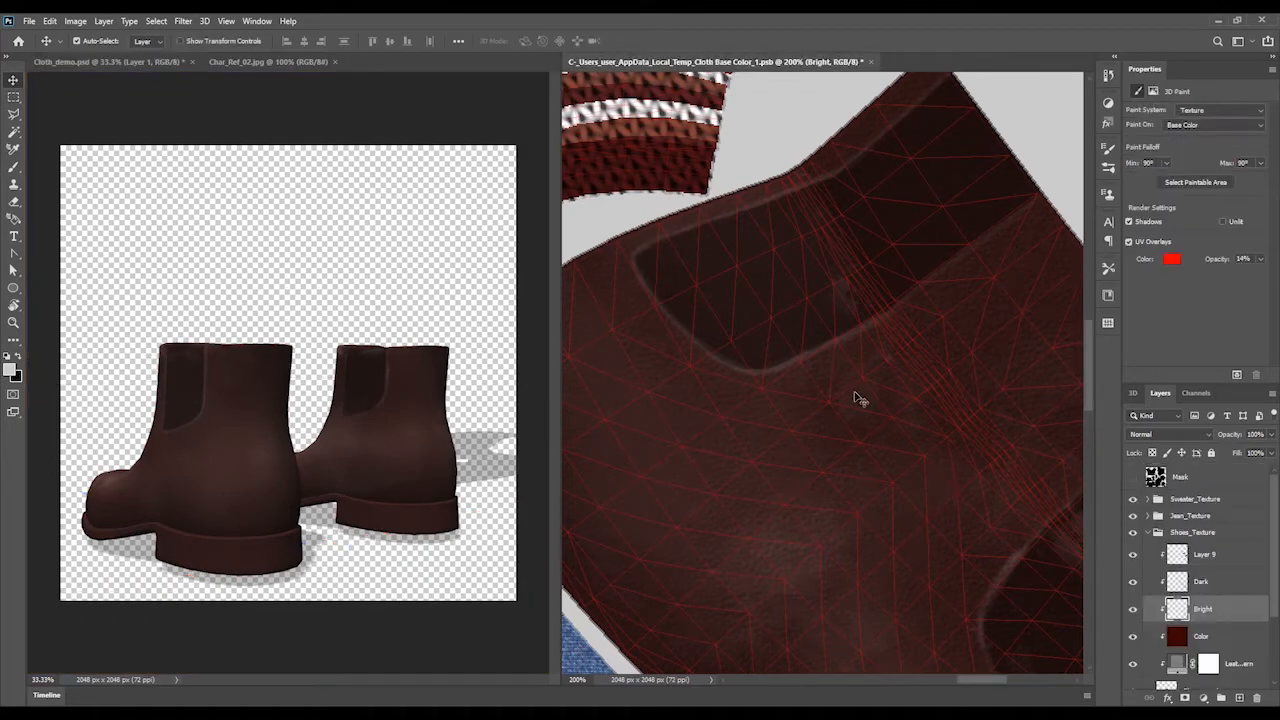
scroll(857, 398, "down", 2)
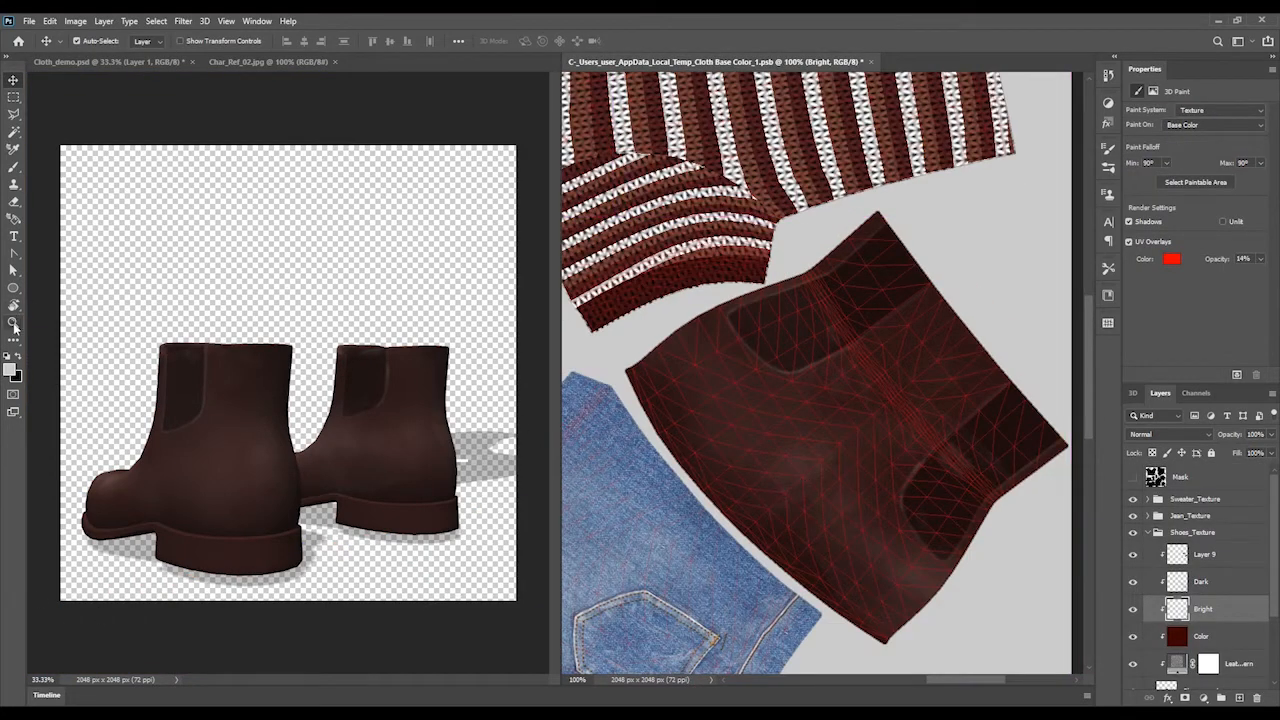
left_click(14, 325)
left_click_drag(853, 408, 890, 410)
left_click_drag(872, 416, 839, 349)
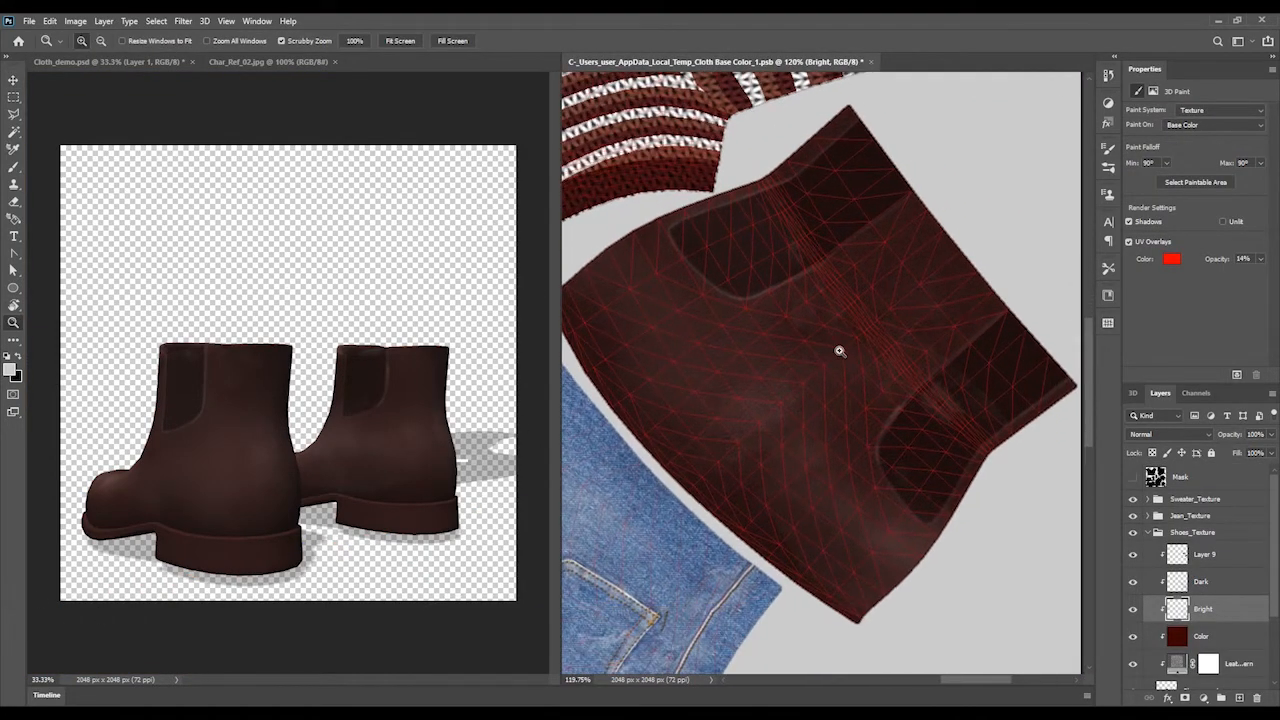
key("b")
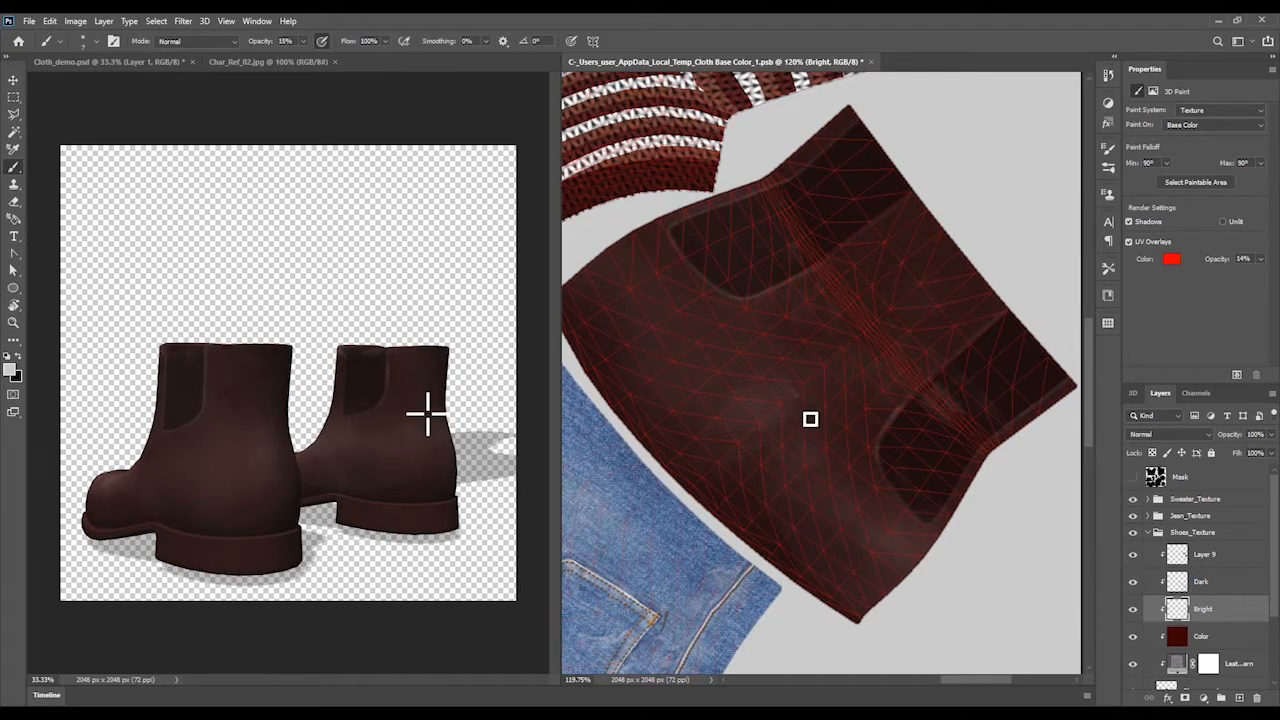
key("ctrl+s")
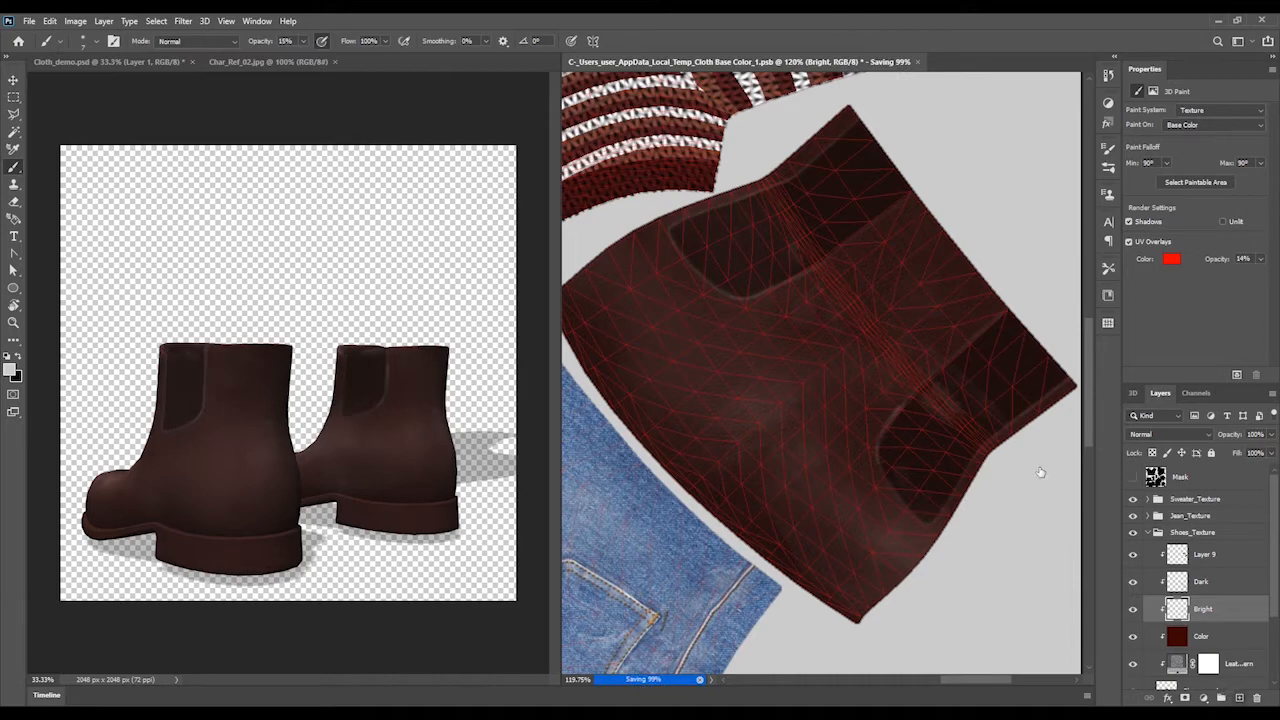
Add a layer above Bright and paint a faint curved seam line across the boot piece at 15% brush opacity
key("ctrl+alt+shift+n")
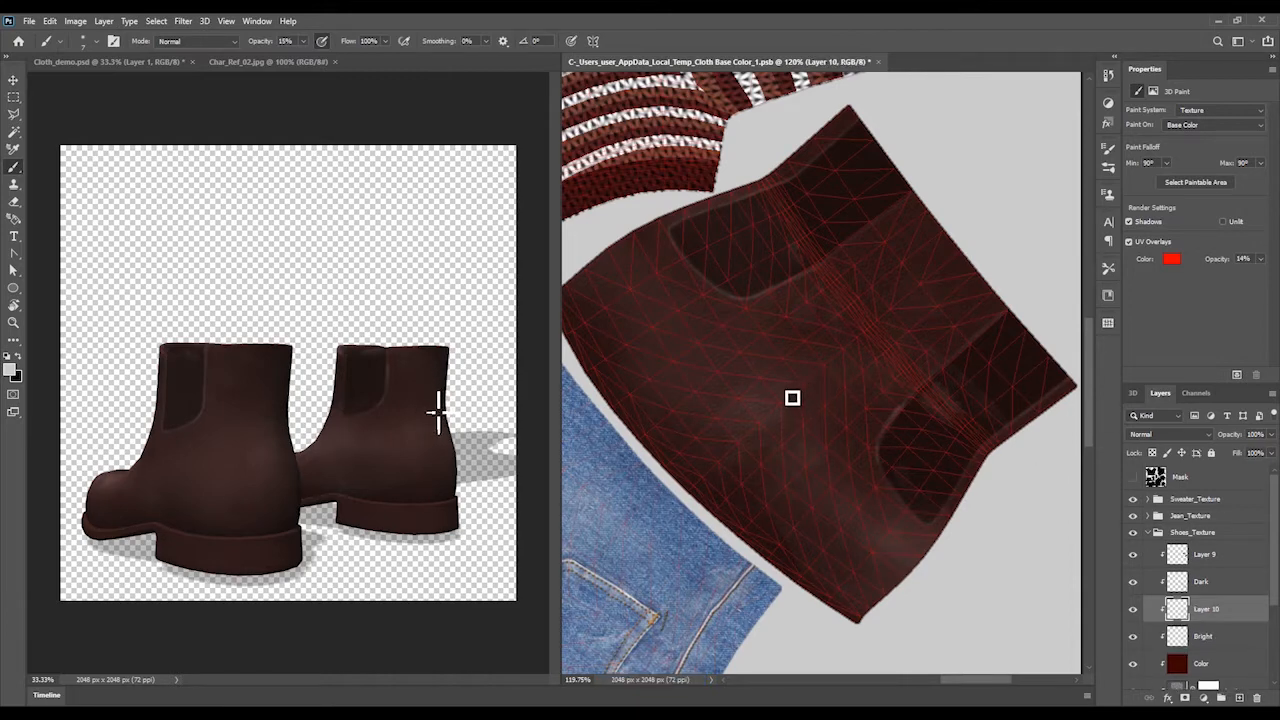
left_click_drag(790, 392, 801, 414)
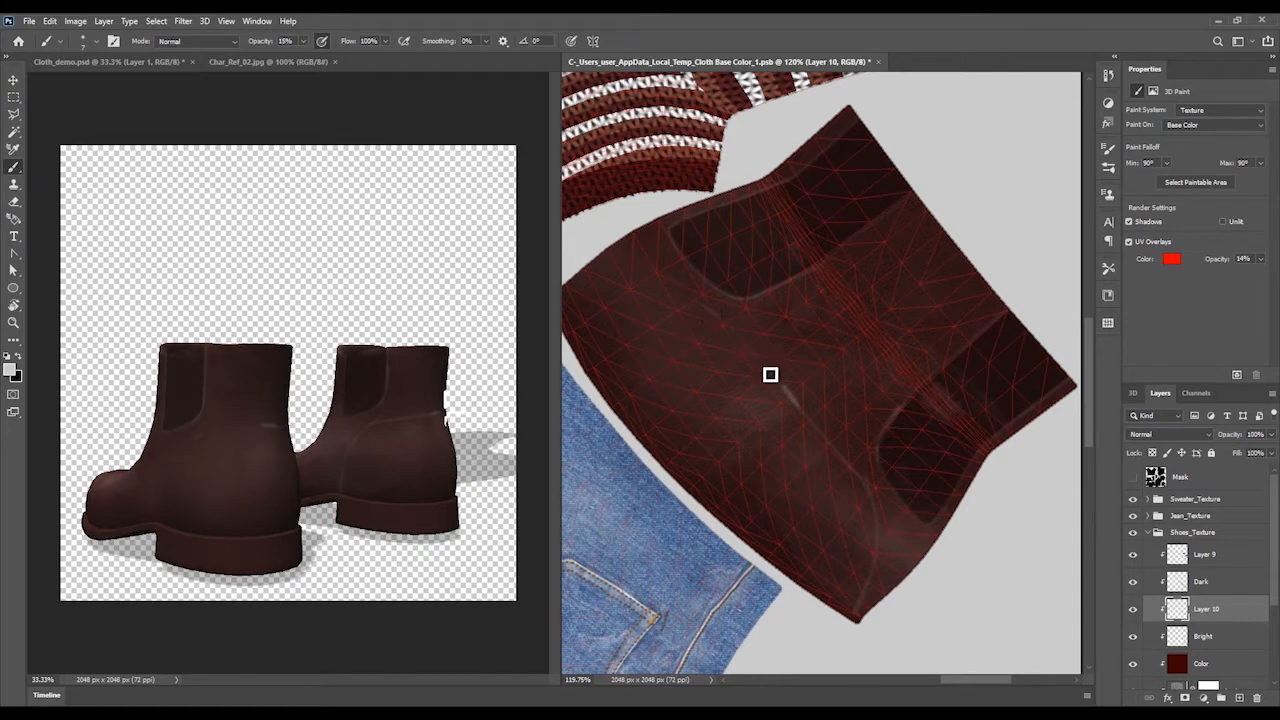
left_click_drag(978, 685, 970, 685)
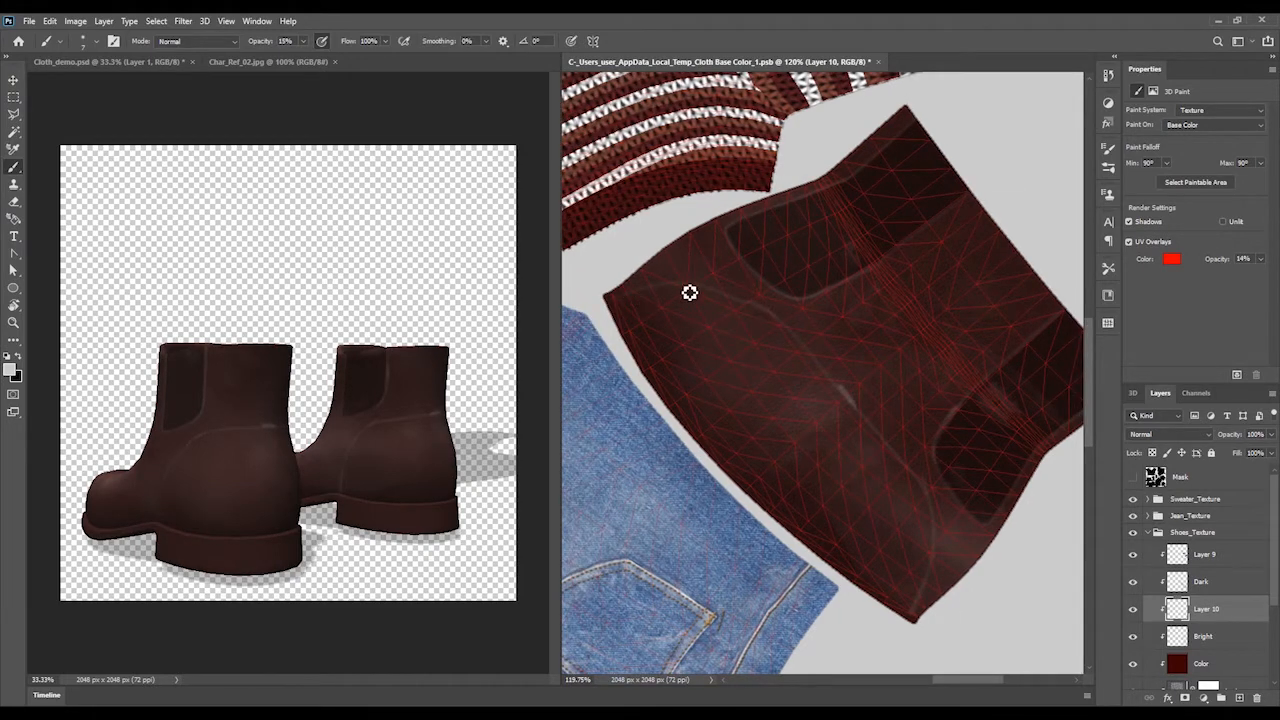
Orbit the boots in Cloth_demo.psd to inspect the seam from the side and re-aim the infinite light to illuminate that side
left_click(13, 80)
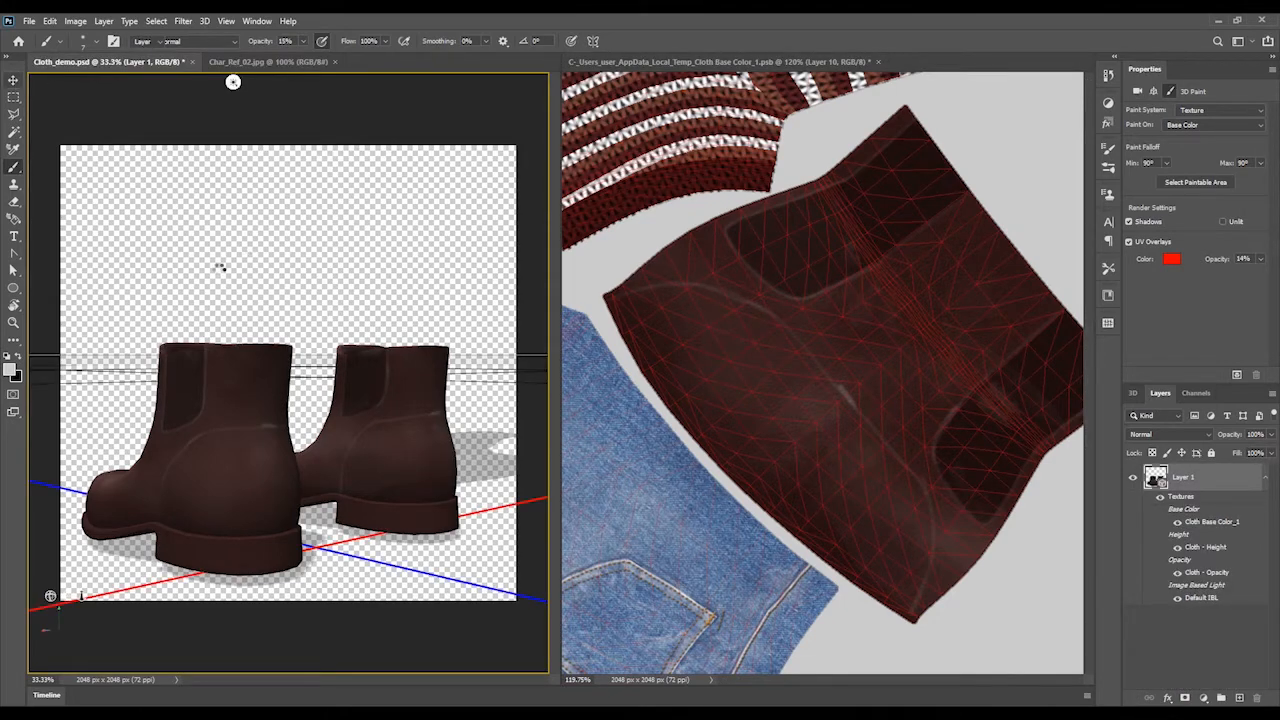
key("v")
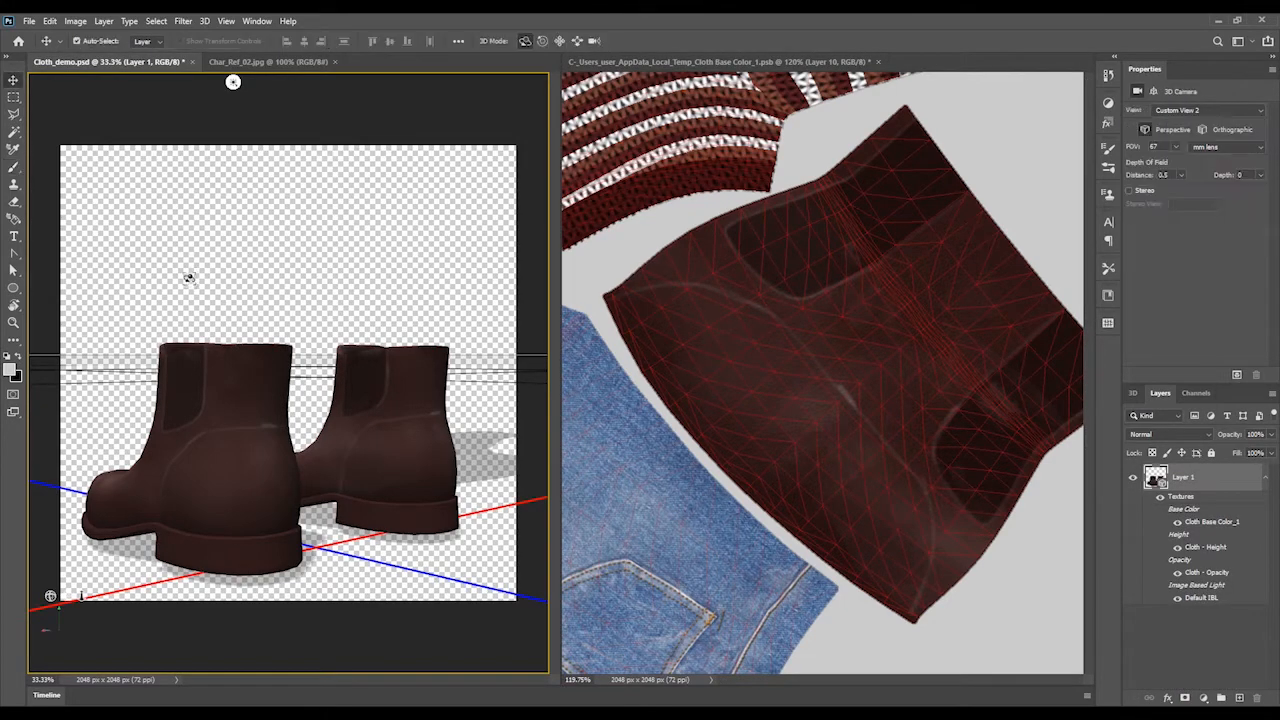
mouse_move(190, 284)
left_mouse_down()
mouse_move(343, 277)
mouse_move(319, 285)
mouse_move(209, 263)
mouse_move(297, 254)
left_mouse_up()
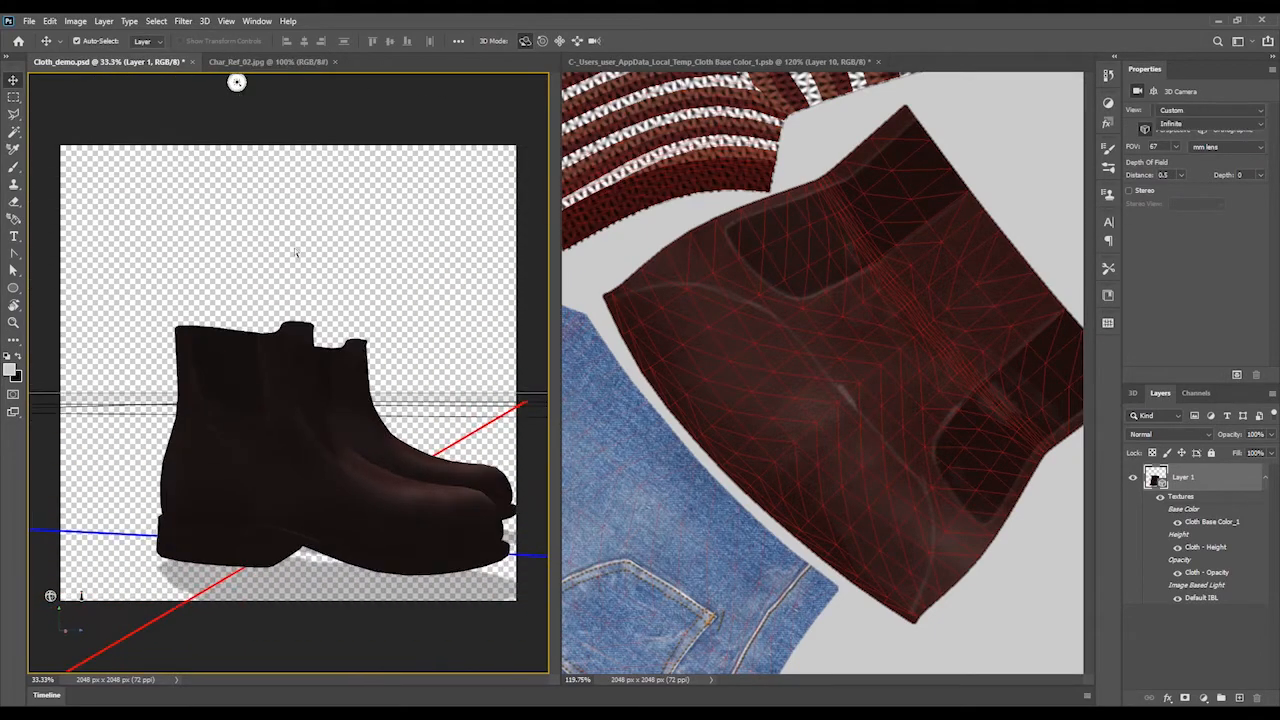
left_click(237, 81)
left_click_drag(296, 335, 389, 367)
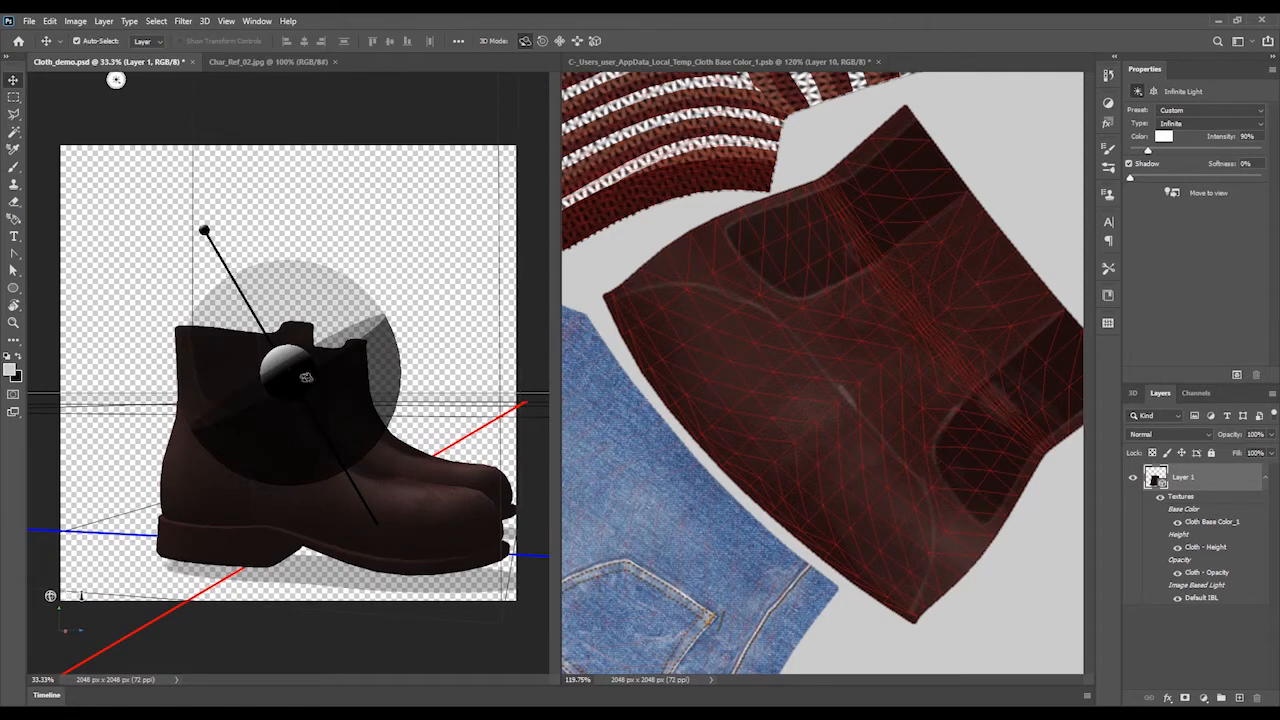
mouse_move(306, 377)
left_mouse_down()
mouse_move(408, 317)
mouse_move(448, 258)
left_mouse_up()
left_click(491, 294)
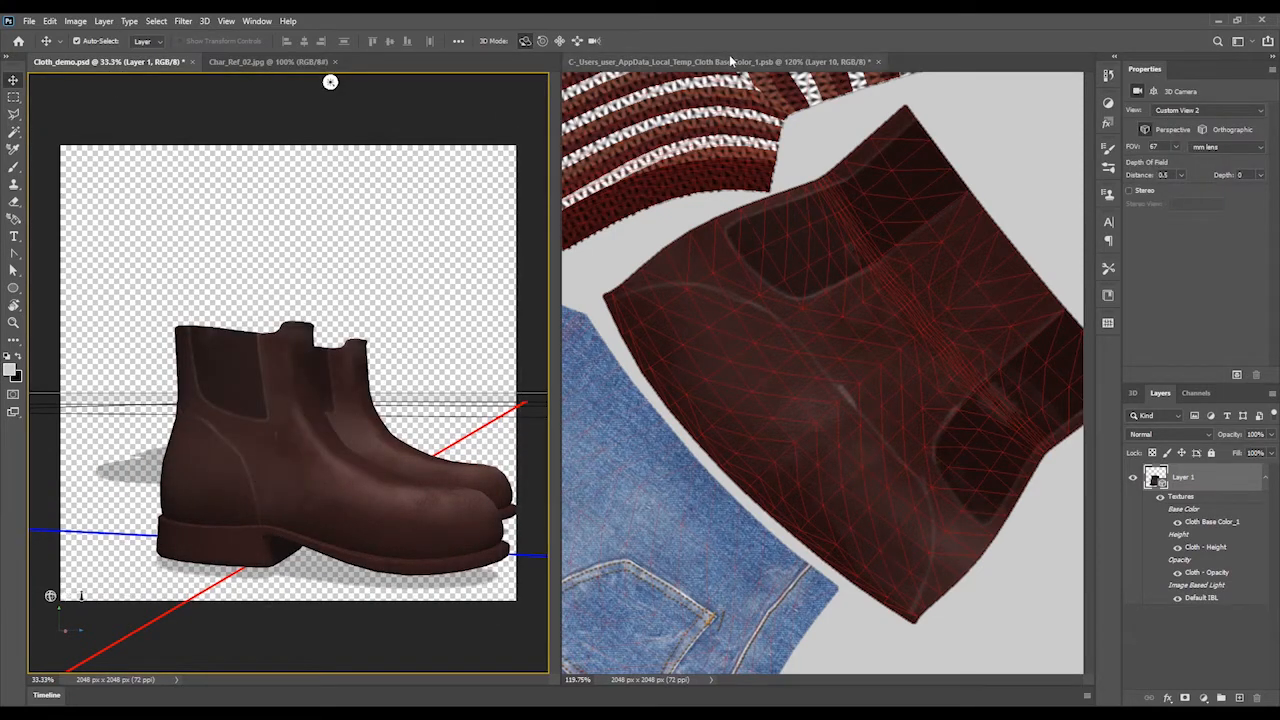
left_click_drag(428, 208, 372, 244)
Hide the UV overlay on the texture and even out the curved seam line by alternately erasing and repainting it at 15% brush opacity
left_click(872, 100)
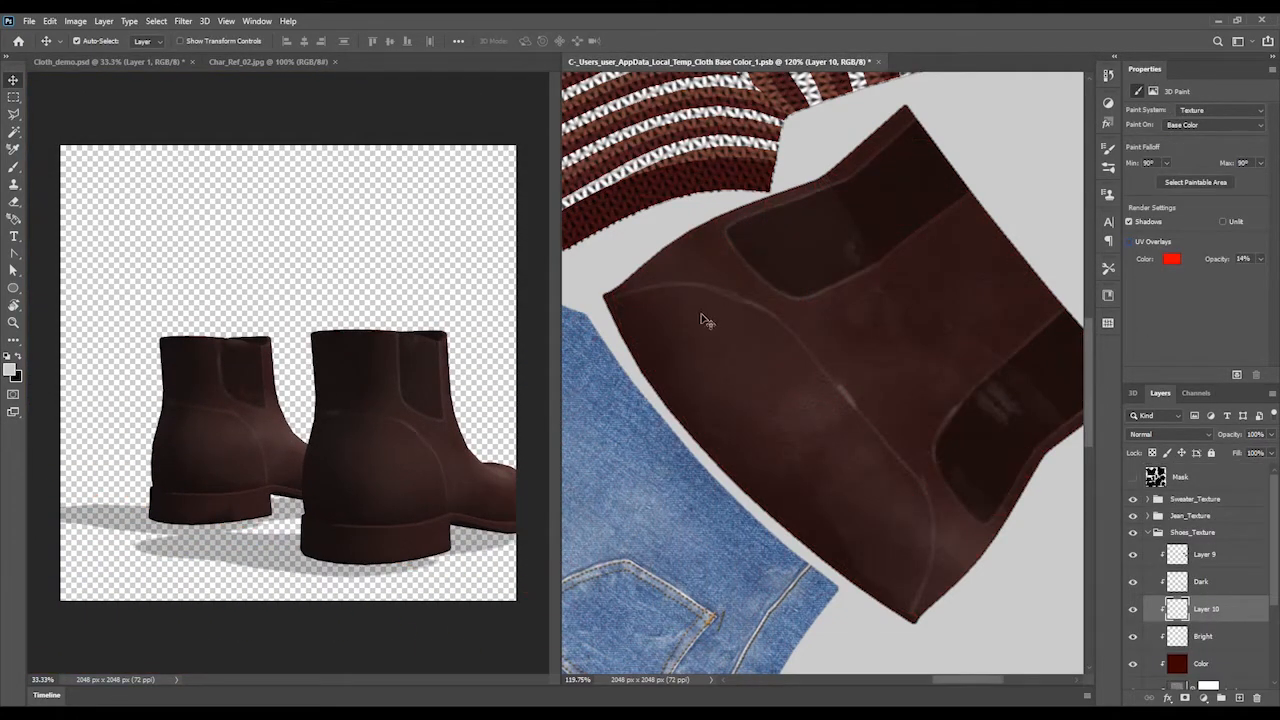
key("e")
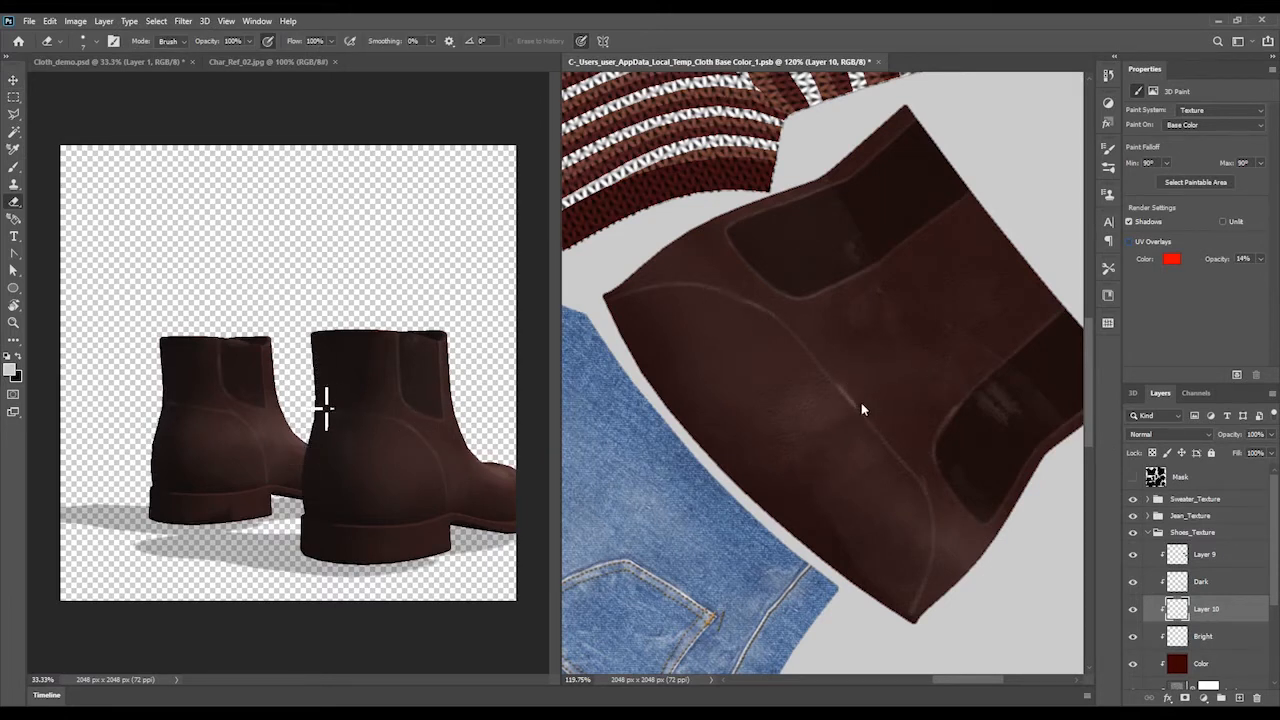
key("b")
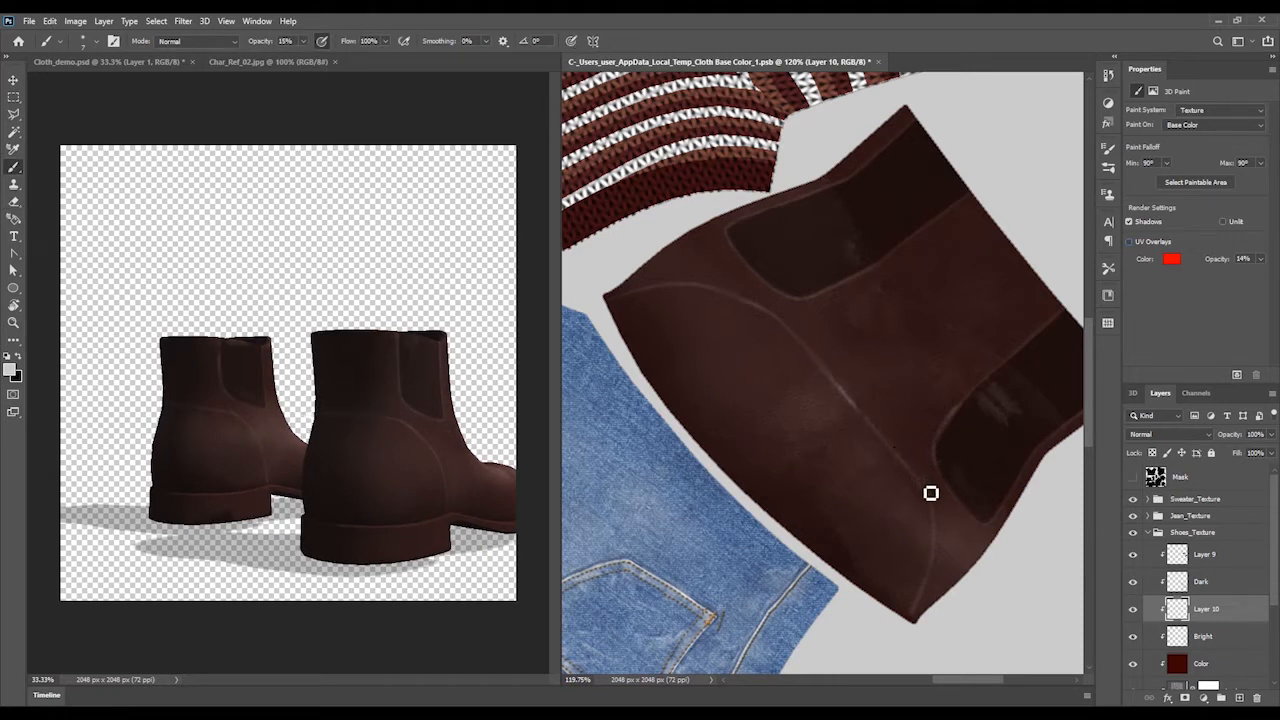
key("e")
key("b")
key("e")
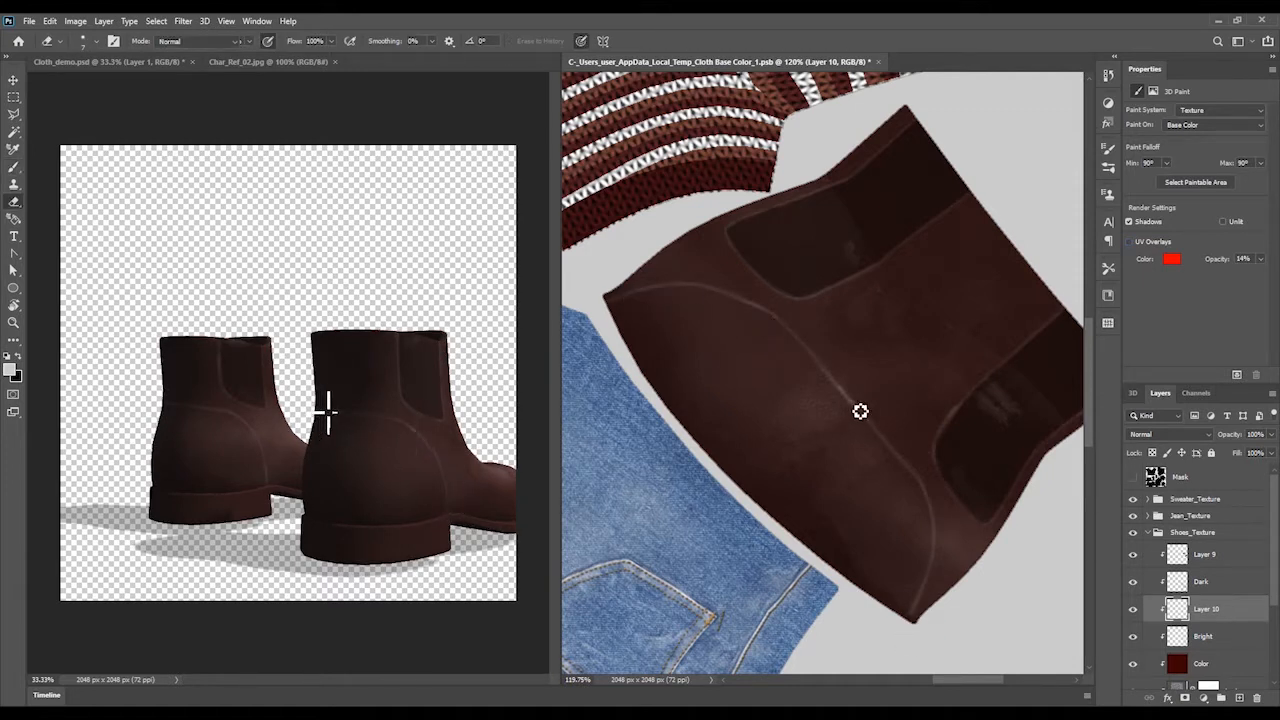
key("b")
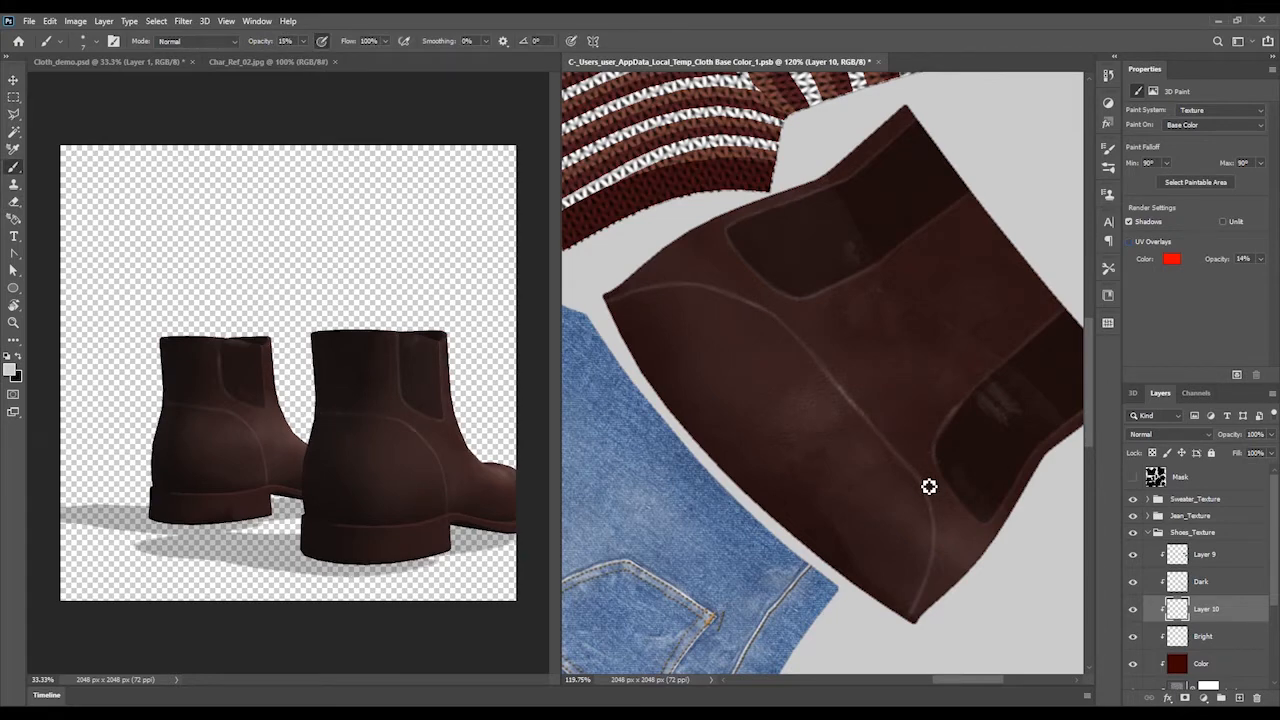
Check the shoe seams in the Char_Ref_02.jpg reference and return to the boot texture
left_click(293, 62)
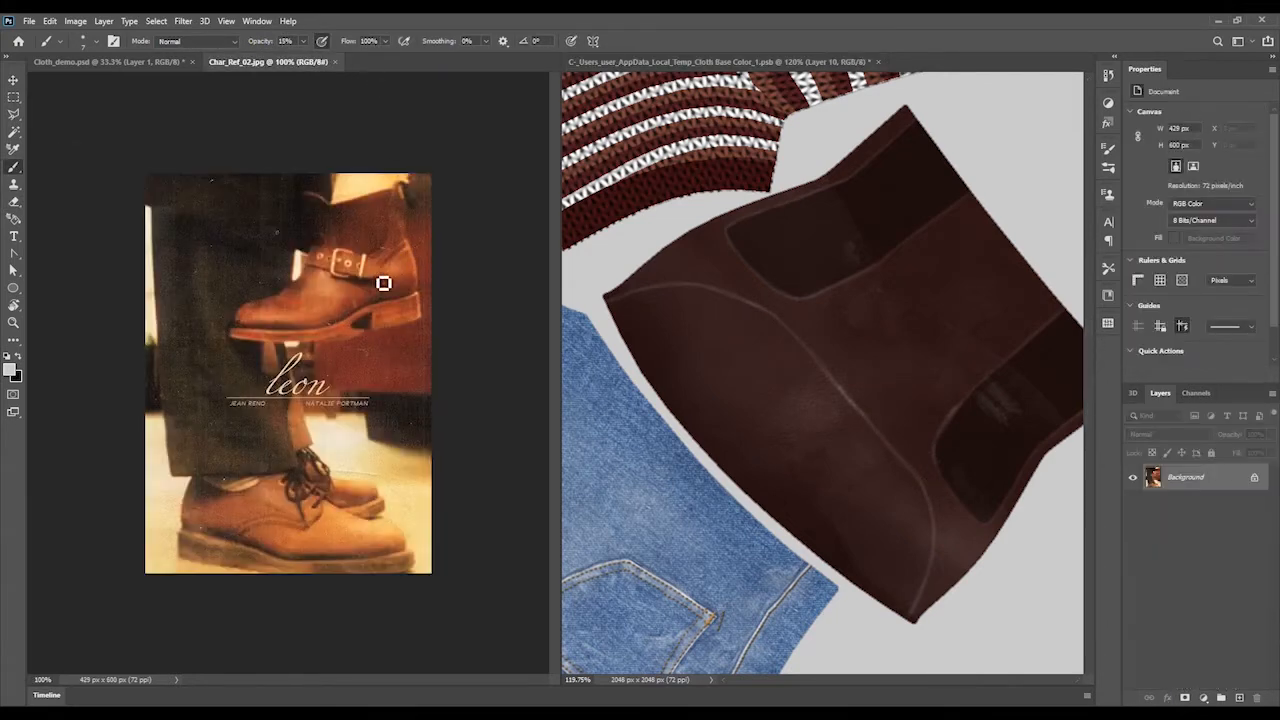
left_click(150, 63)
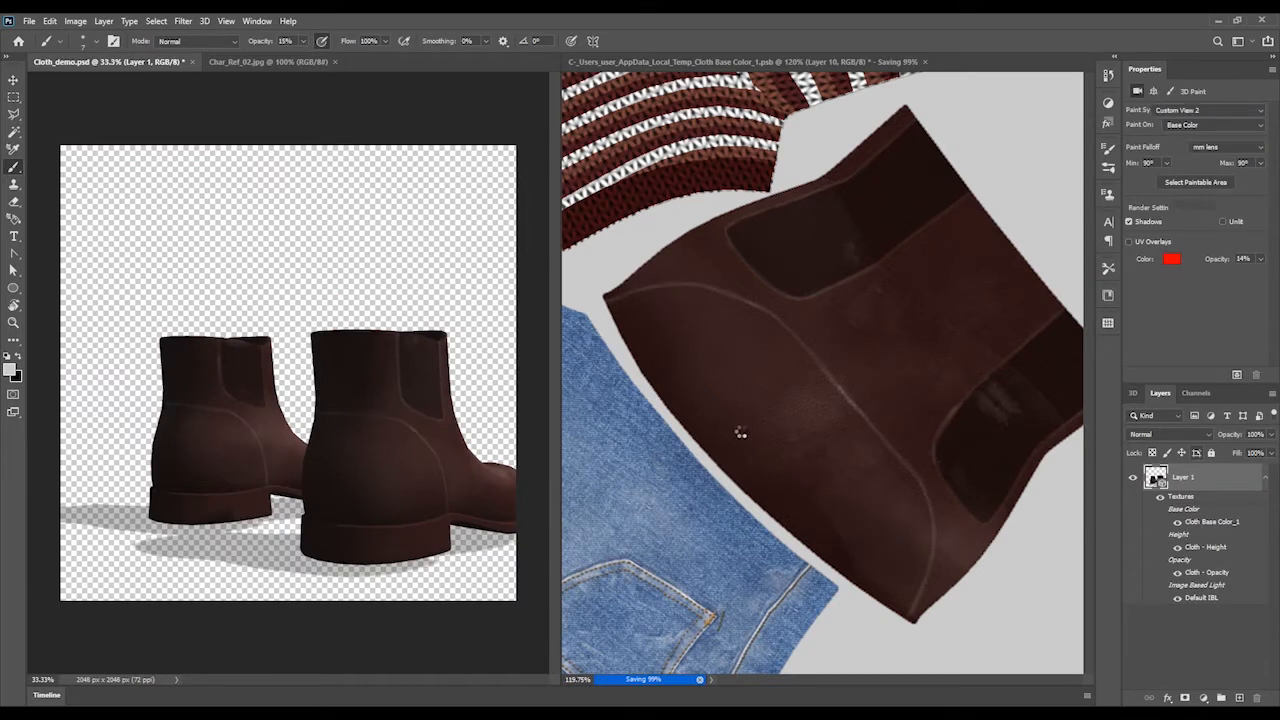
left_click(784, 61)
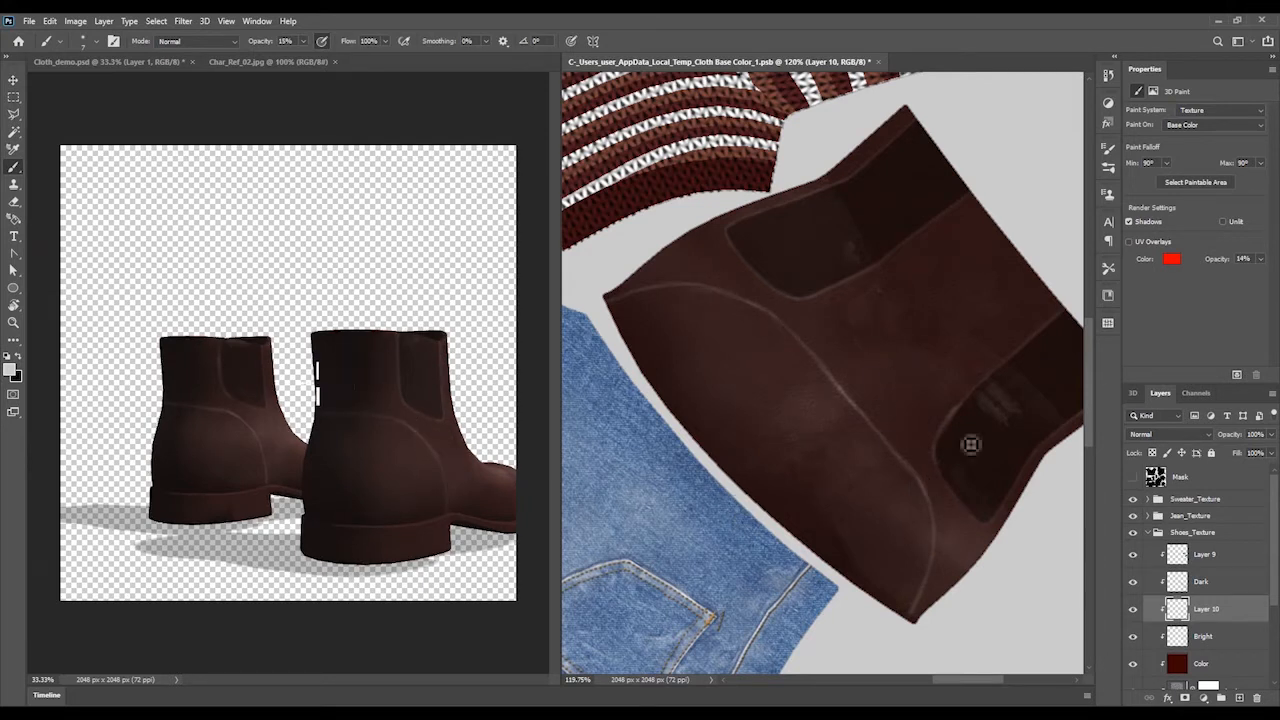
Add a new layer above Dark and set its blend mode to Multiply
left_click(1202, 556)
left_click(1203, 583)
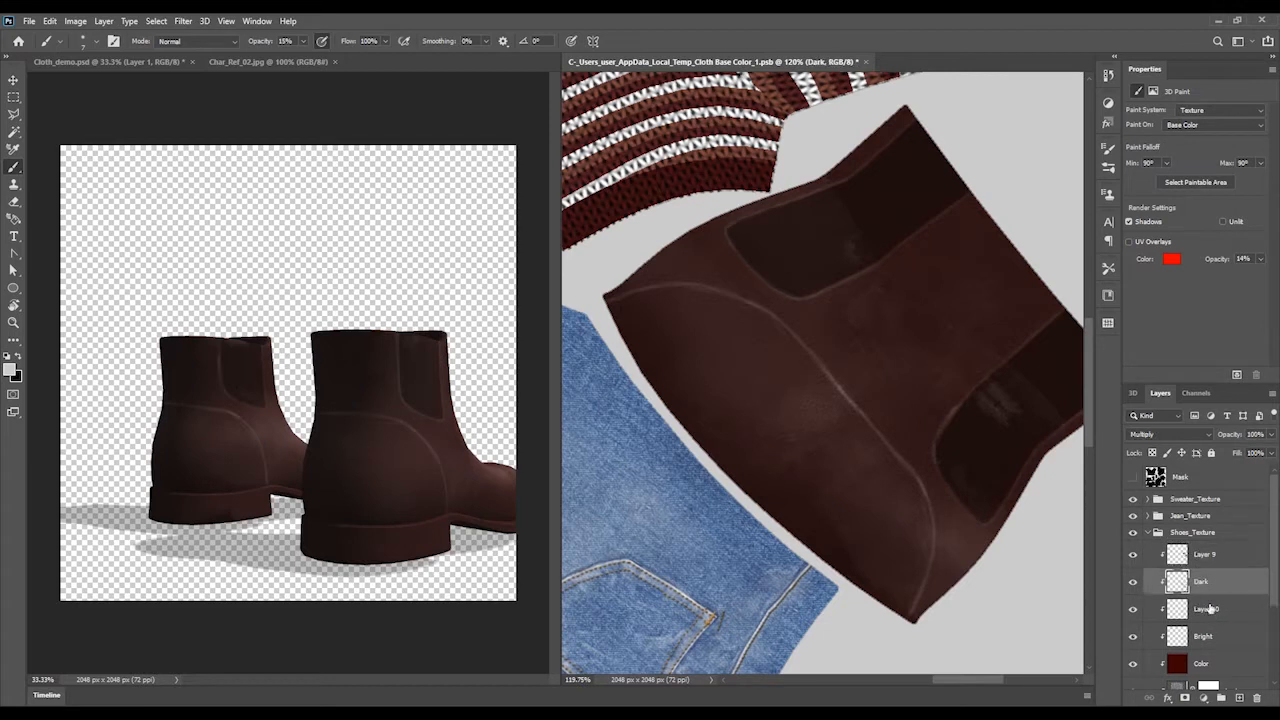
left_click(1239, 698)
left_click(1168, 434)
left_click(1160, 452)
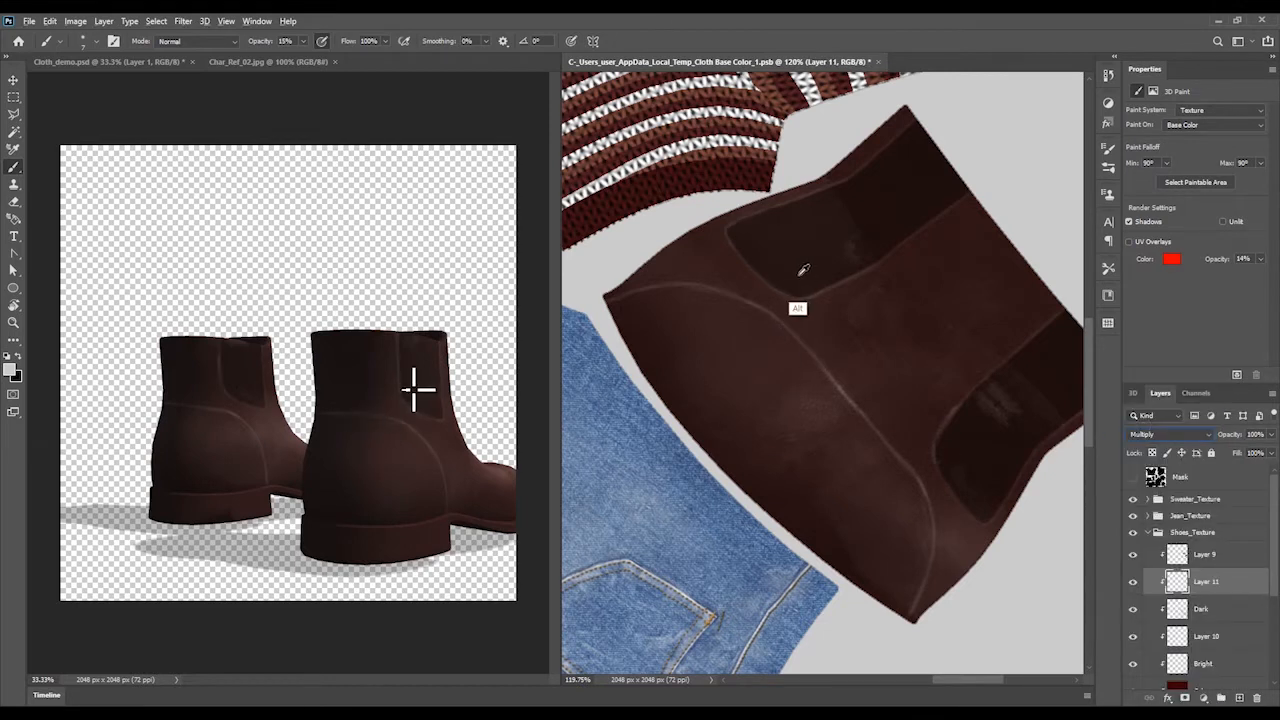
Erase the stray highlight smudges inside the dark side panels on the Bright layer
key("e")
left_click(1168, 639)
left_click(1194, 610)
left_click(1202, 666)
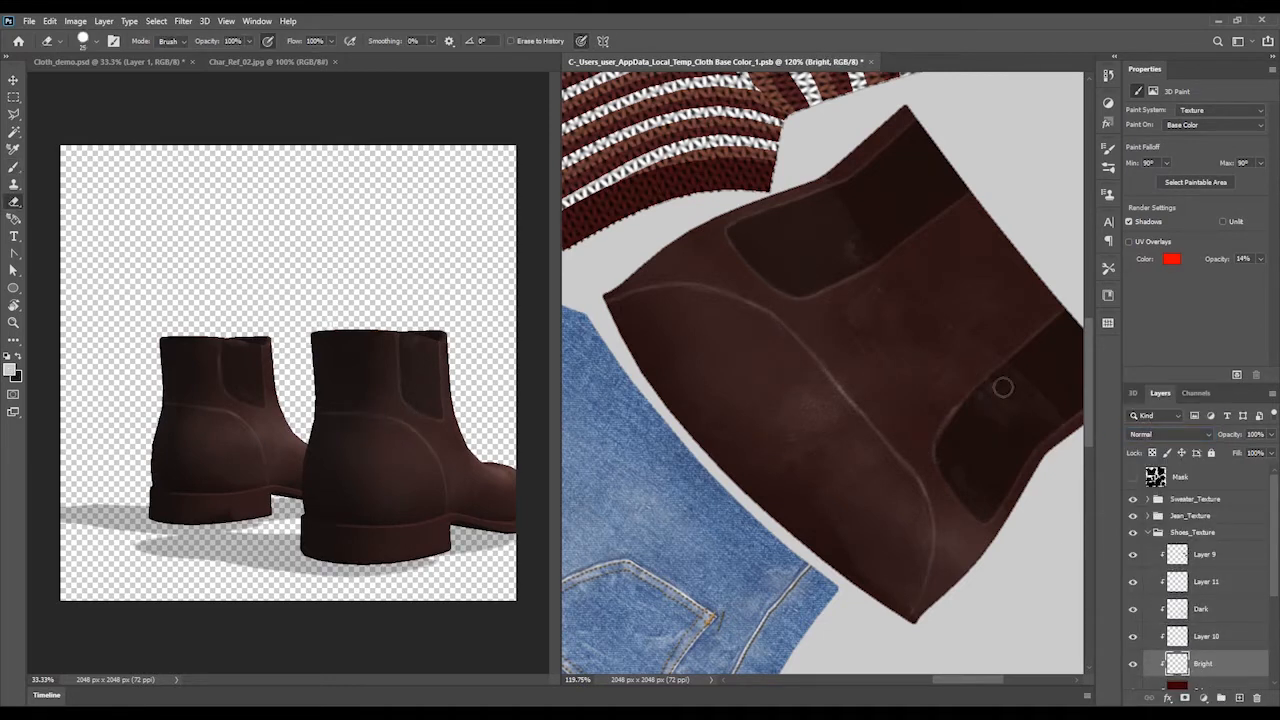
Paint a wider, soft highlight along the curved seam on Layer 10 at 10% brush opacity
left_click(1206, 636)
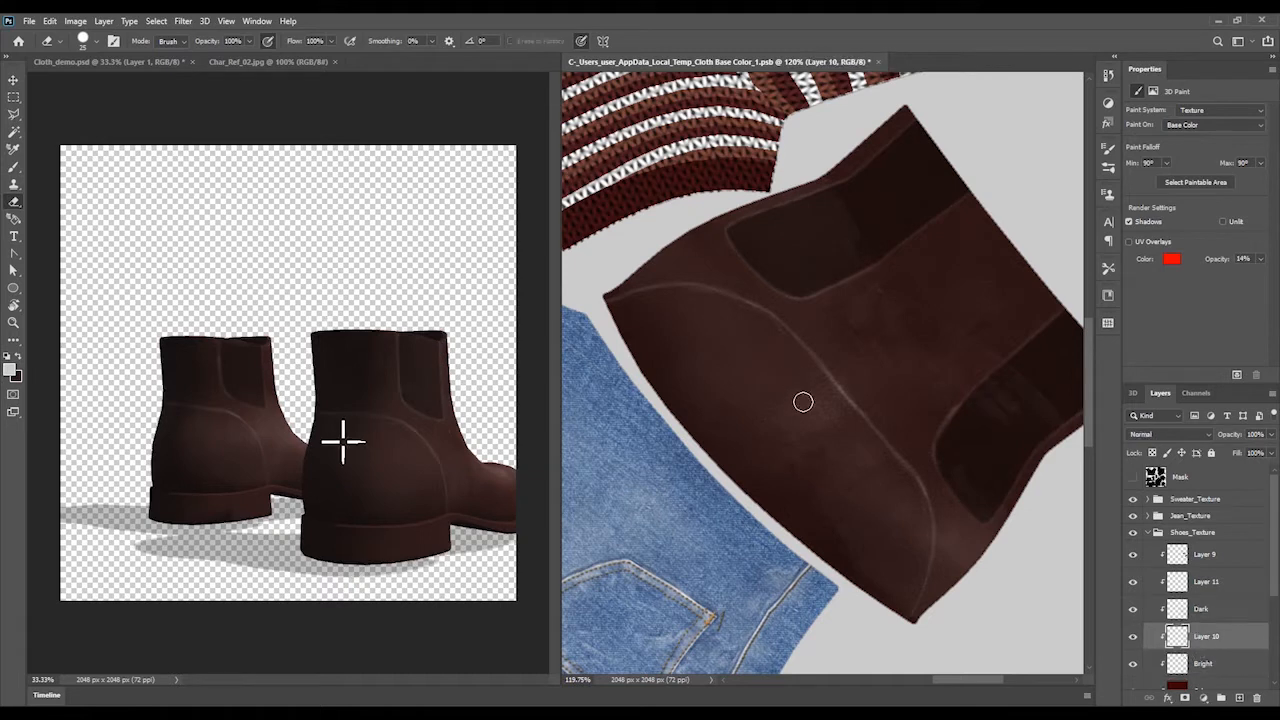
key("b")
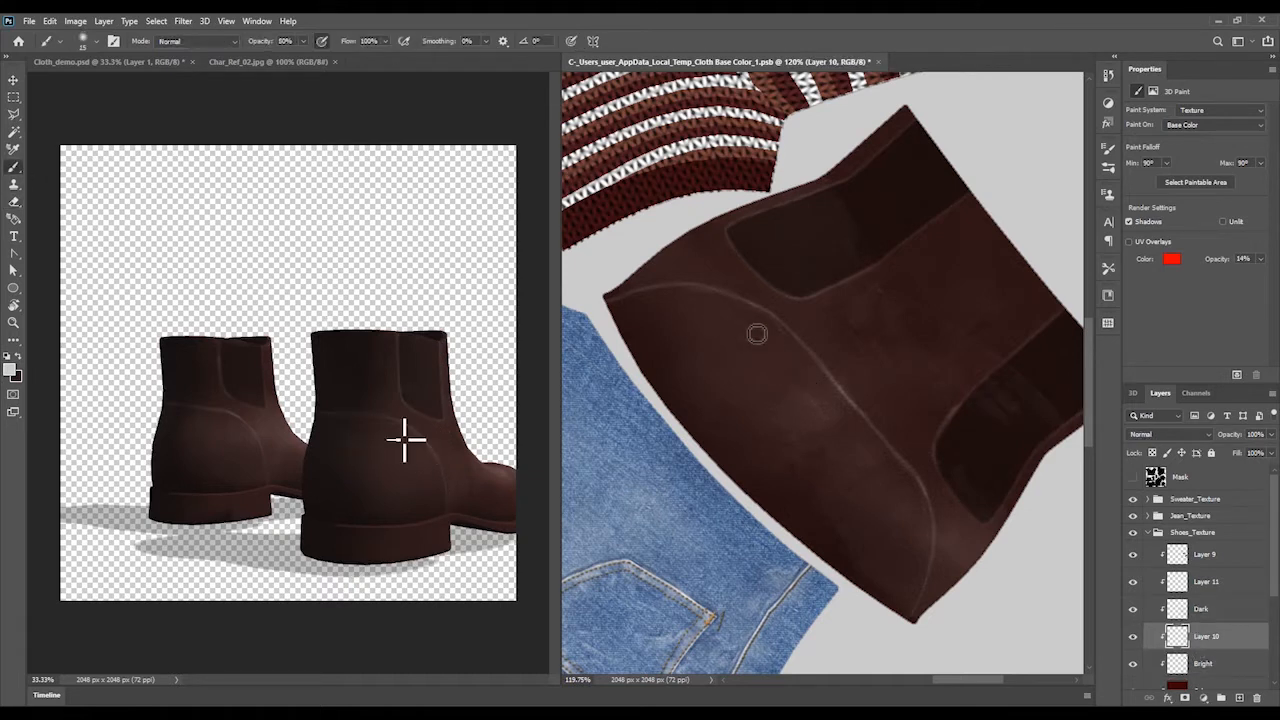
key("1")
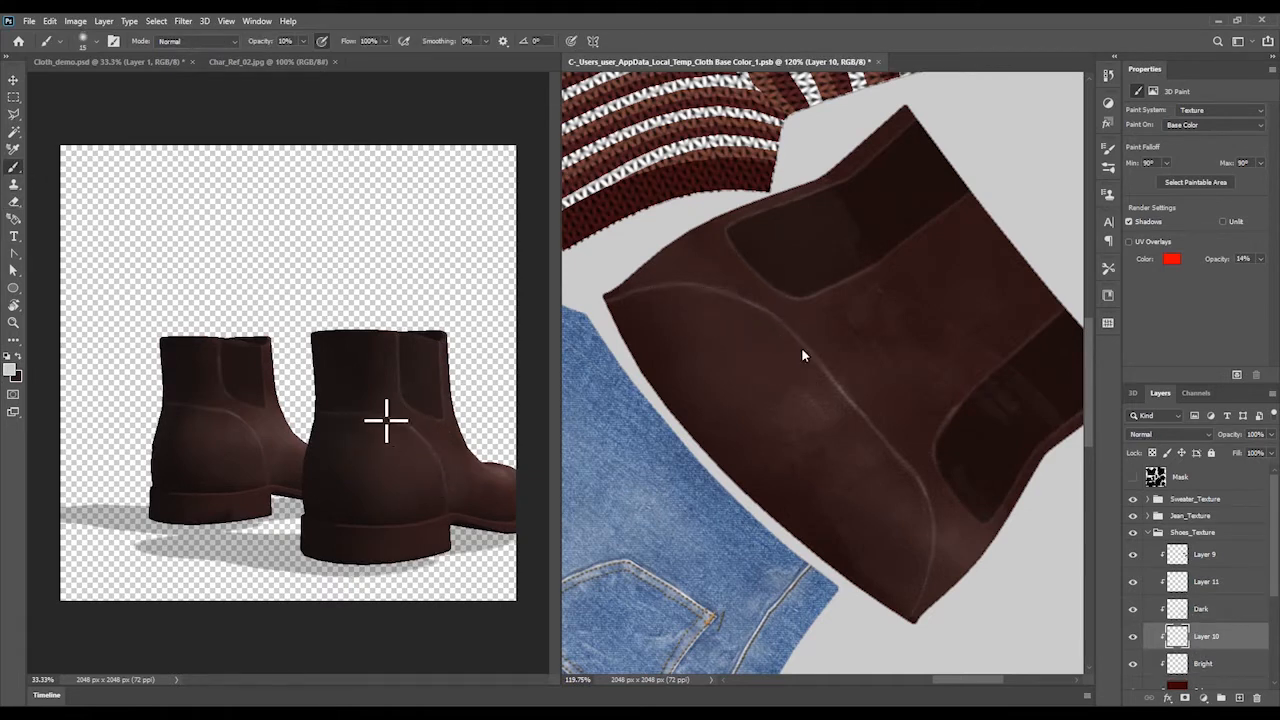
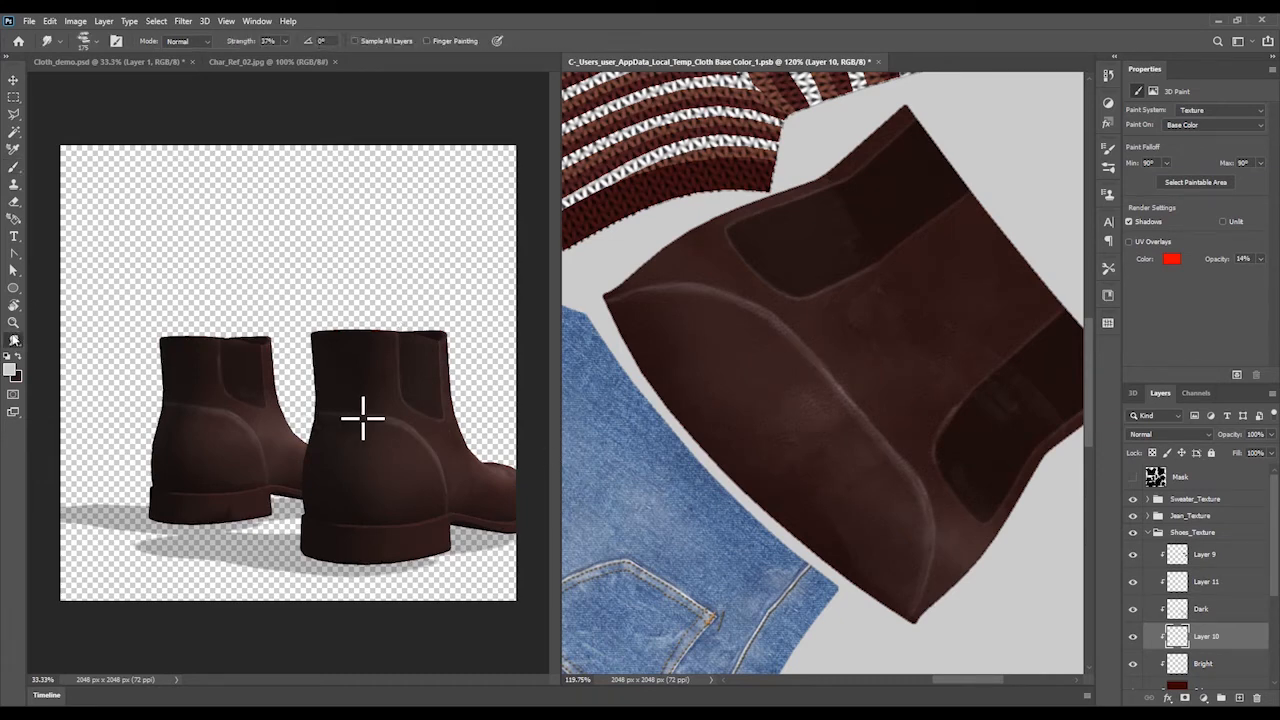
left_click(13, 340)
left_click(90, 513)
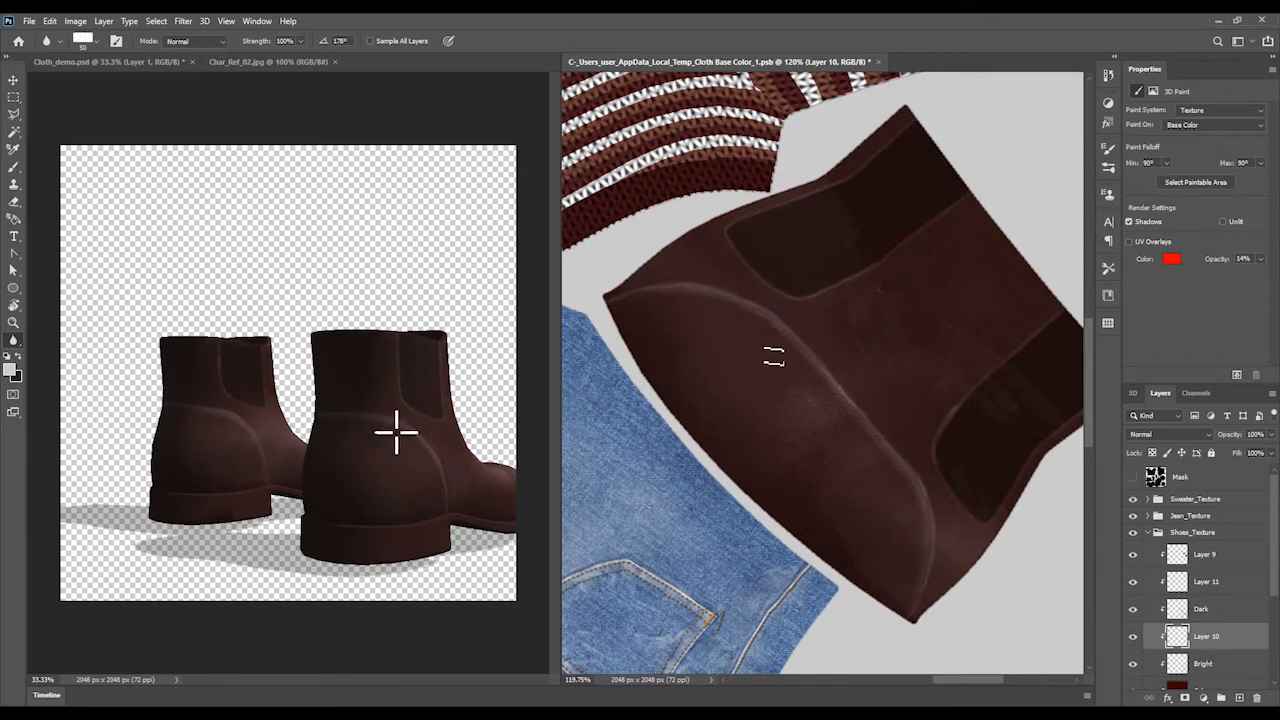
right_click(907, 523)
left_click_drag(1072, 603, 1070, 585)
left_click(946, 626)
left_click_drag(855, 431, 881, 467)
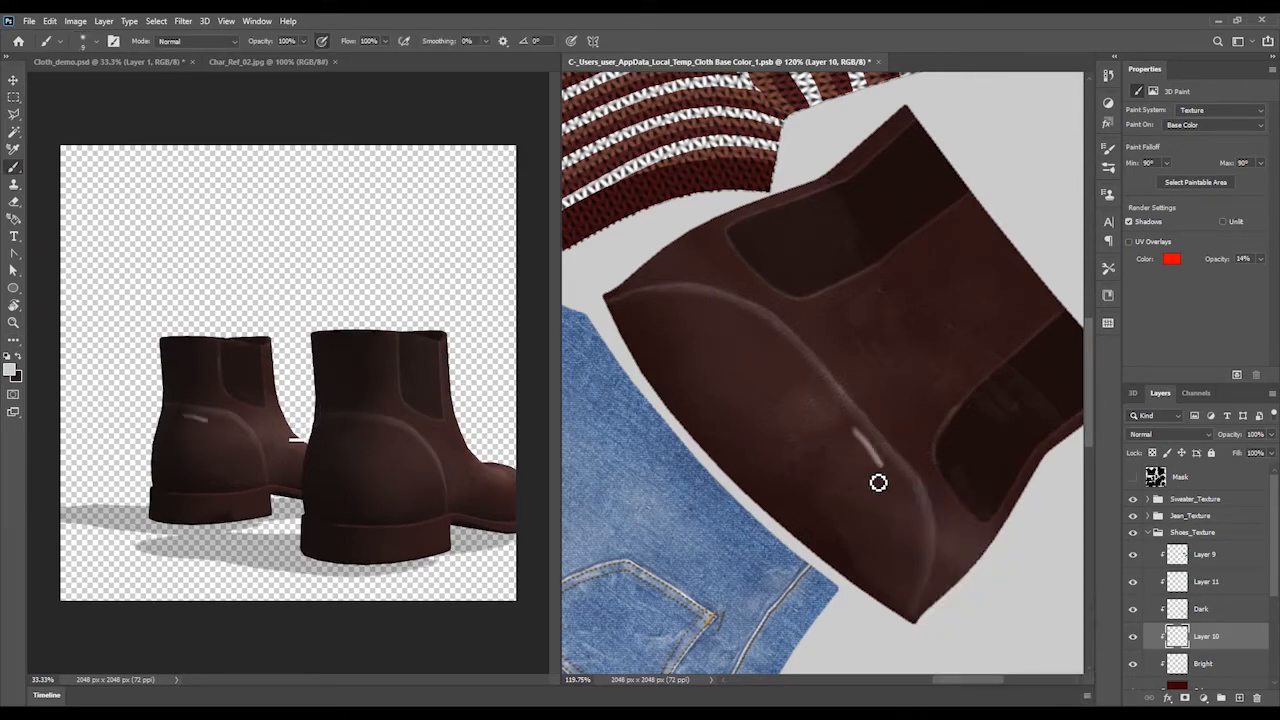
key("ctrl+z")
Soften the seam highlight on Layer 10 using the Blur tool with a soft round brush at 100% strength
left_click(13, 339)
left_click(67, 532)
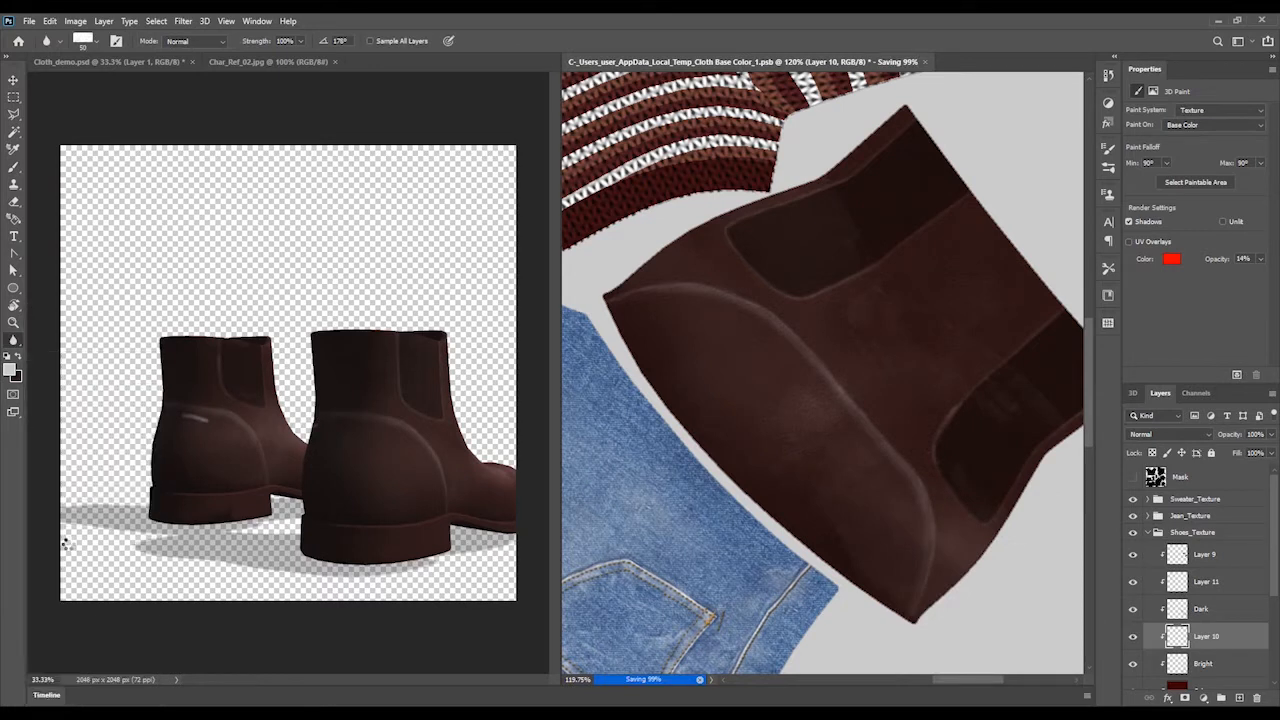
left_click(96, 41)
left_click_drag(163, 220, 152, 173)
double_click(42, 190)
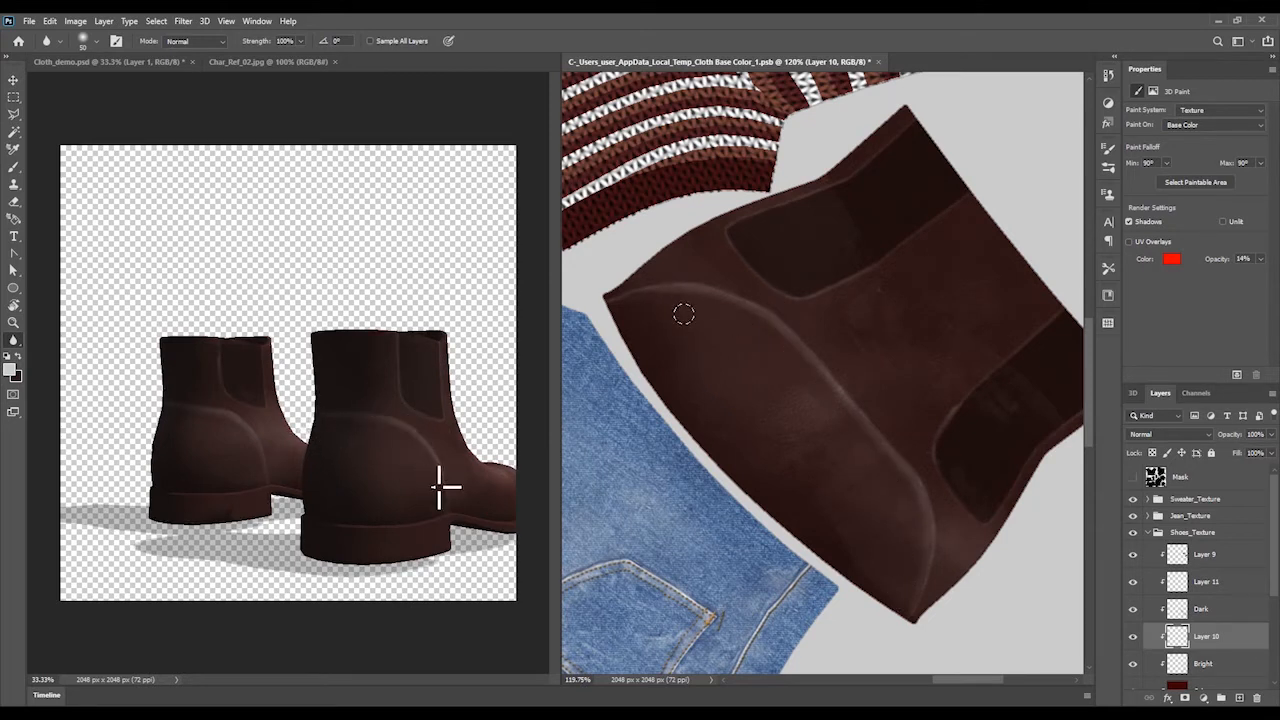
Fade the seam highlight with the Eraser at 50% opacity and set Layer 10 to Hard Light at 85% opacity
key("e")
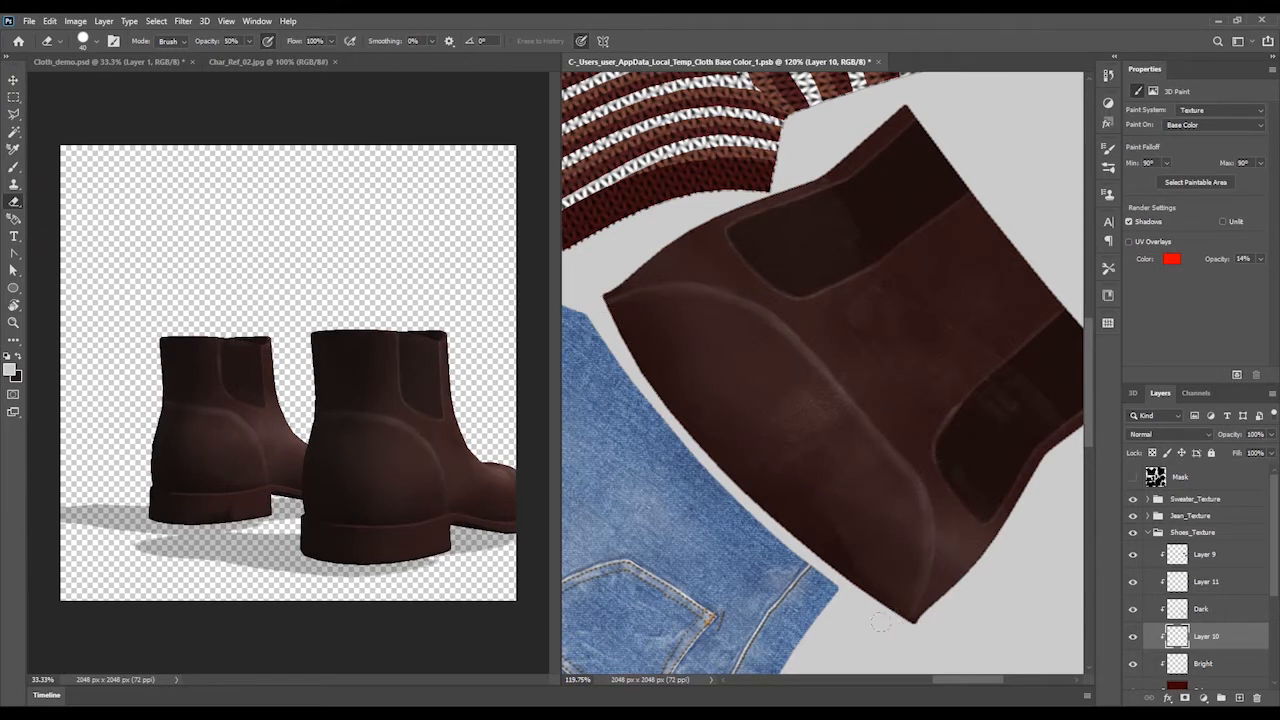
left_click(1167, 434)
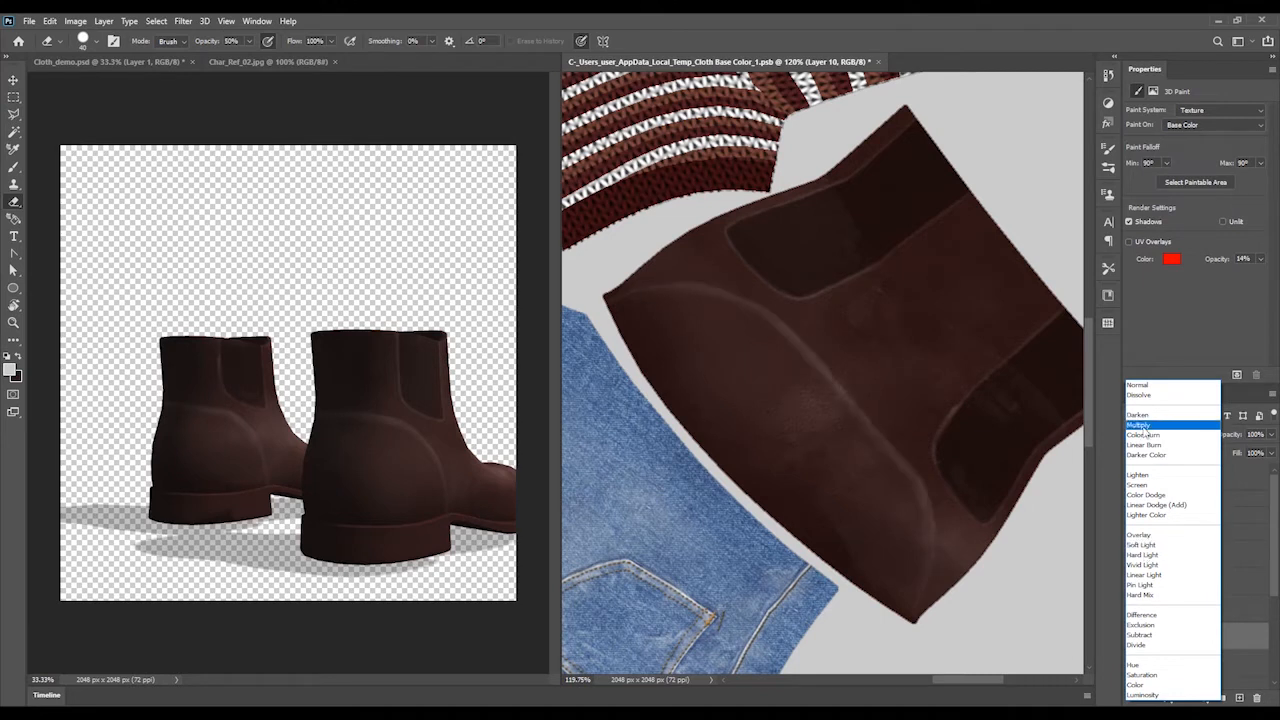
left_click(1145, 555)
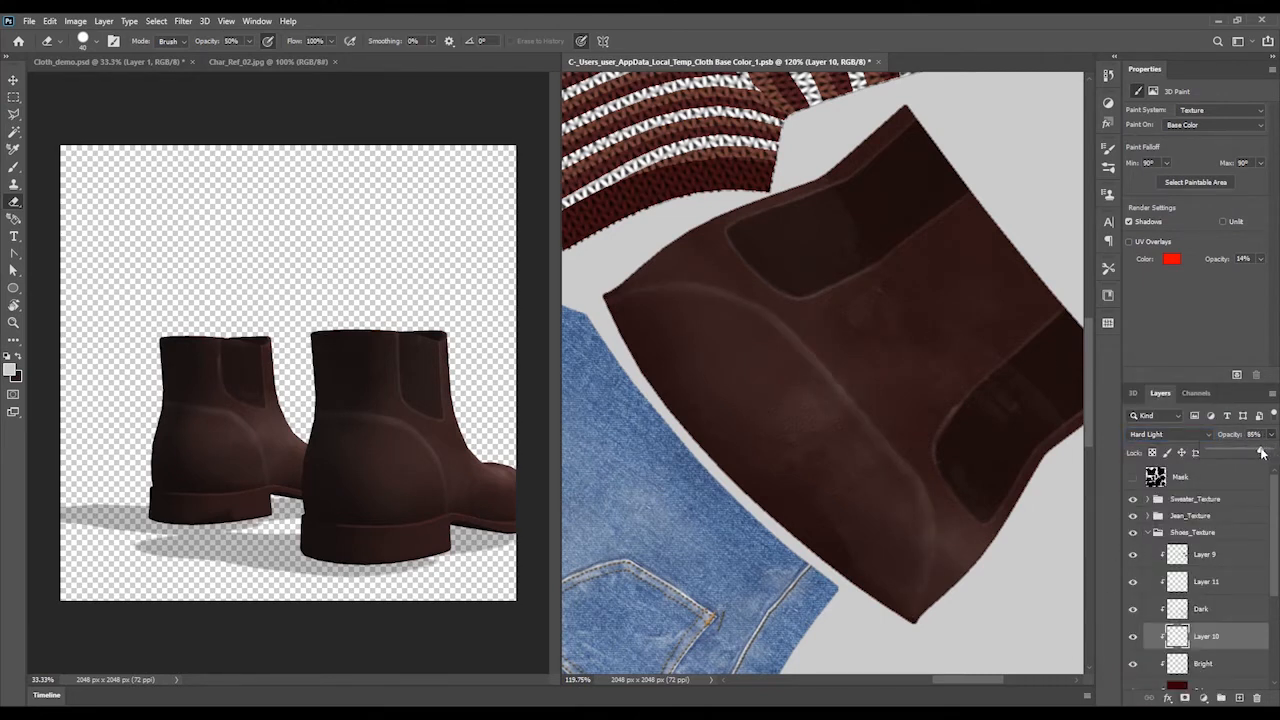
left_click(65, 63)
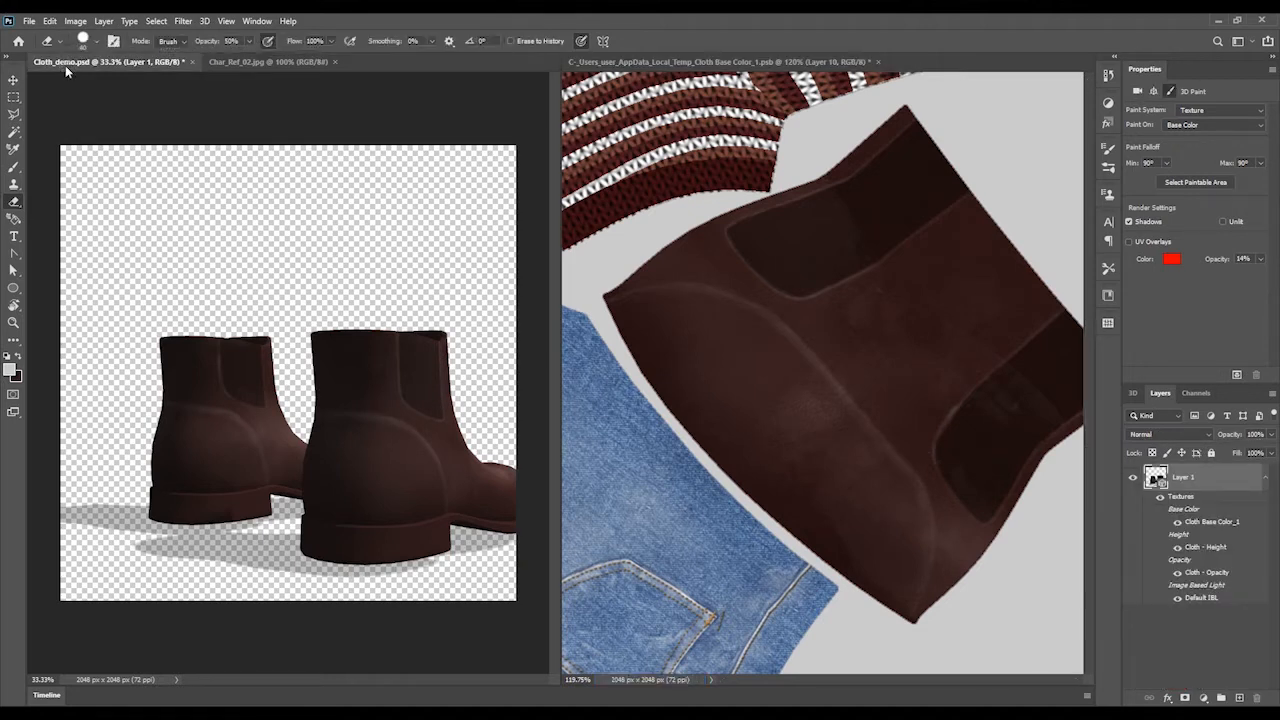
left_click(723, 61)
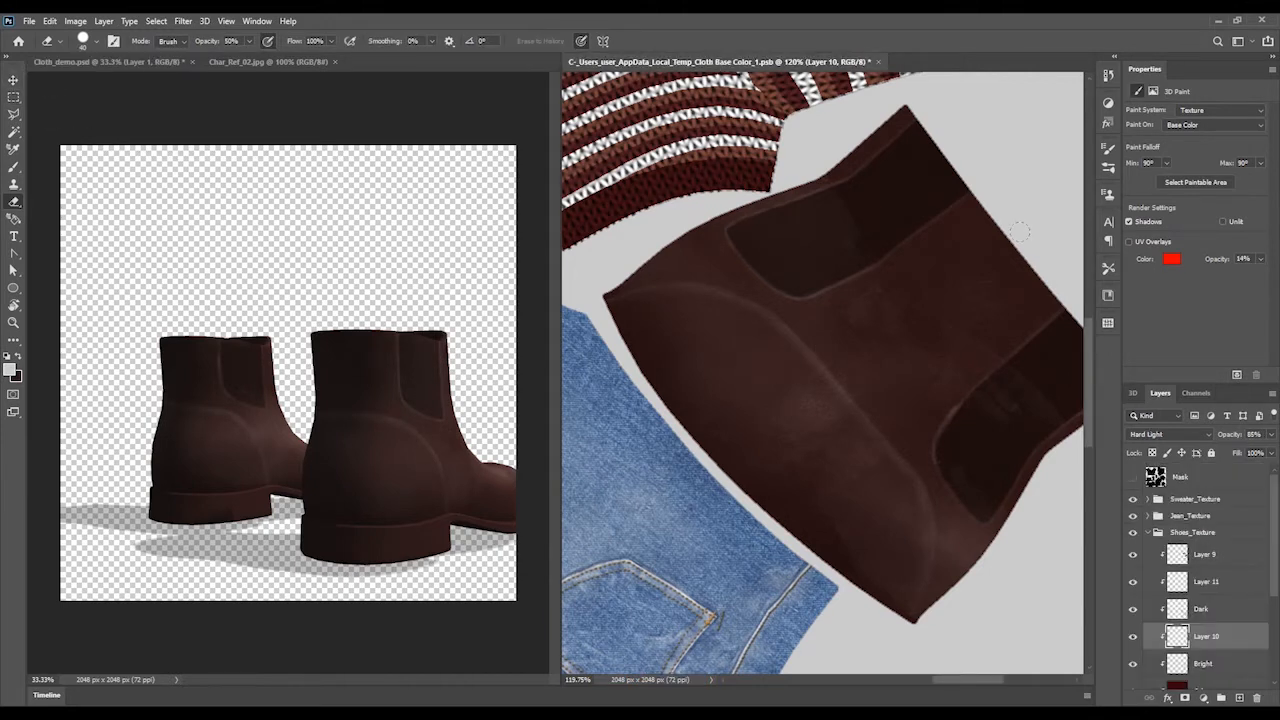
Select the Multiply layer above Dark and make black the foreground colour
left_click(1203, 590)
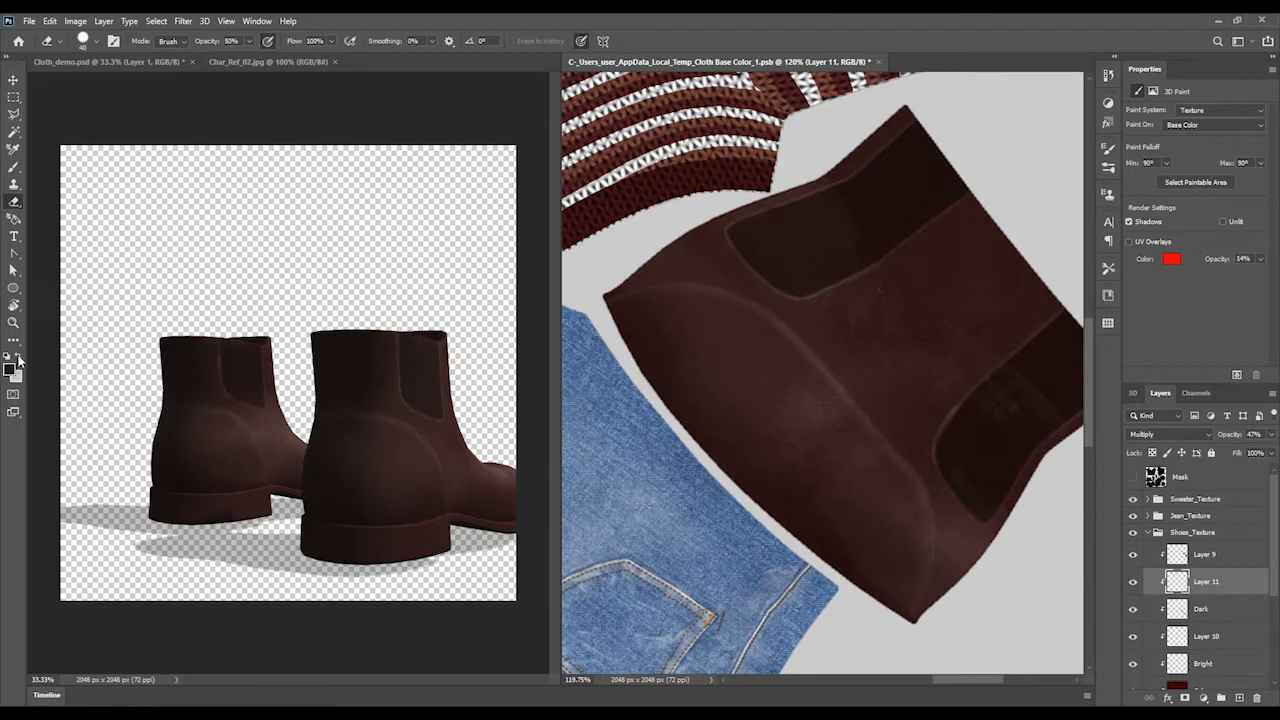
Sample a dark brown from the boot texture and choose the Soft Round brush for painting on Layer 11
key("i")
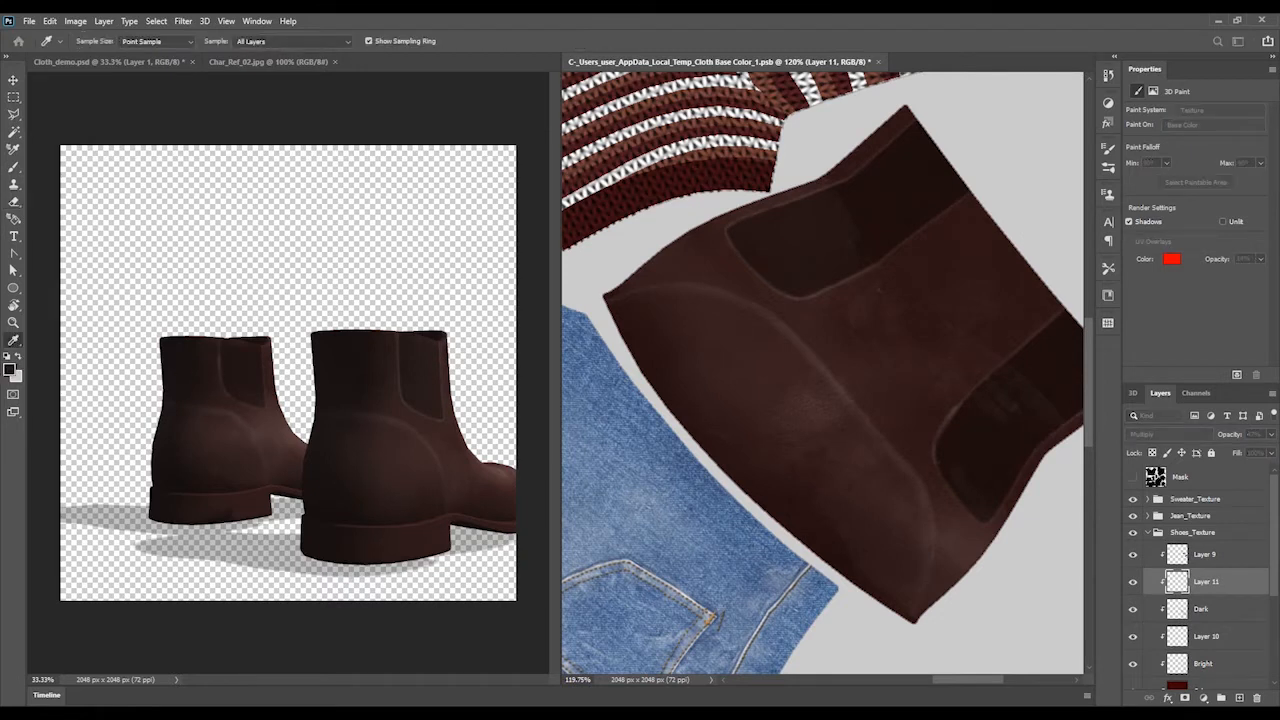
key("e")
key("b")
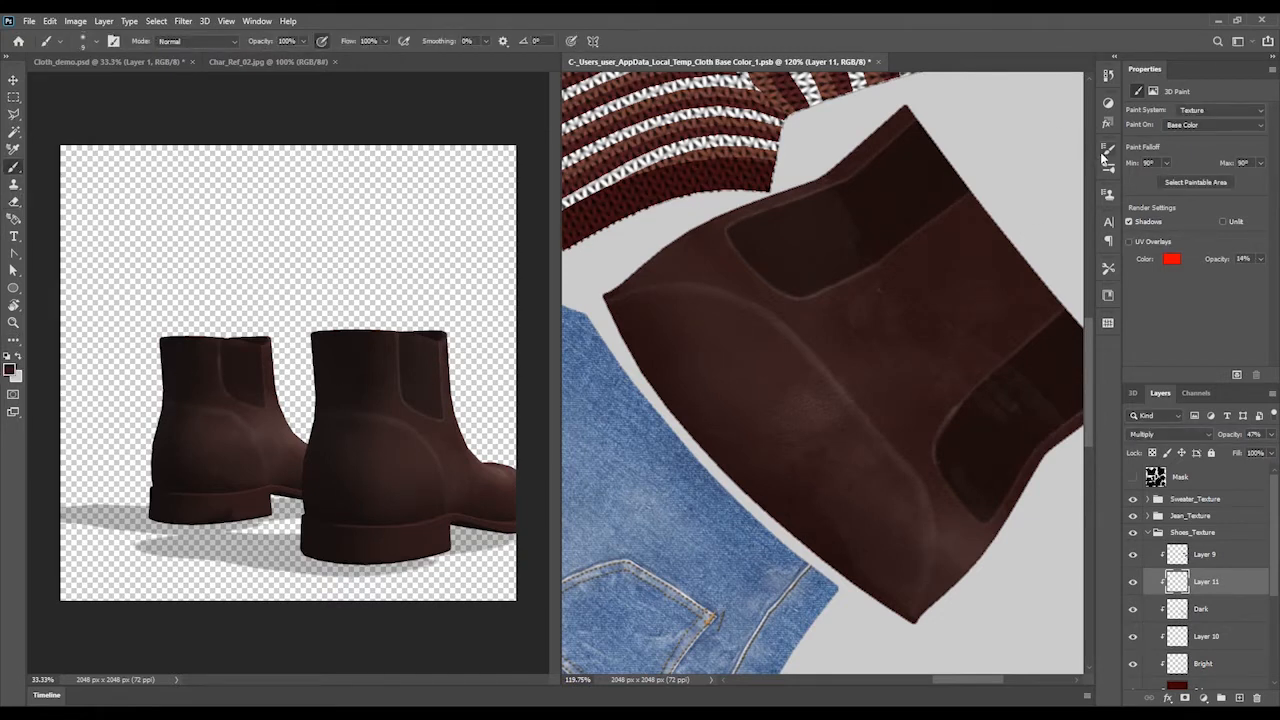
left_click(1107, 151)
left_click(930, 144)
left_click(890, 205)
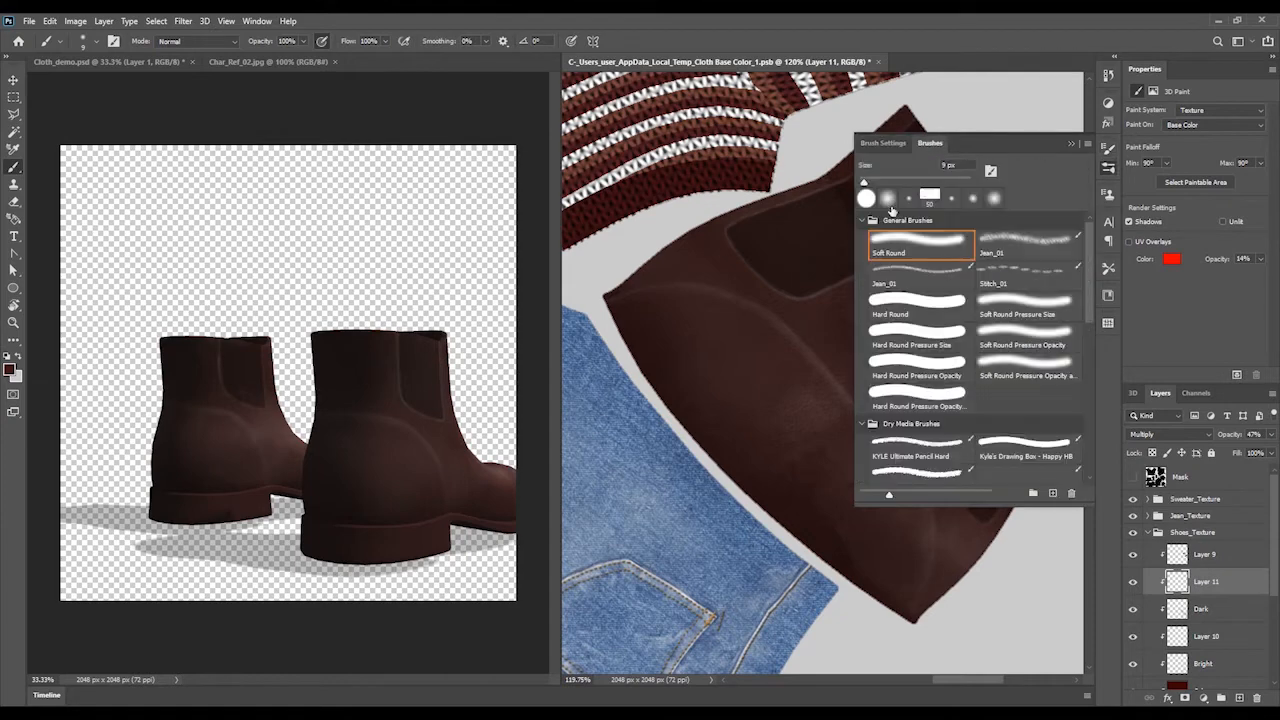
Give the brush's Texture setting a different grain pattern and set its texture mode to Multiply
left_click(889, 144)
left_click(900, 227)
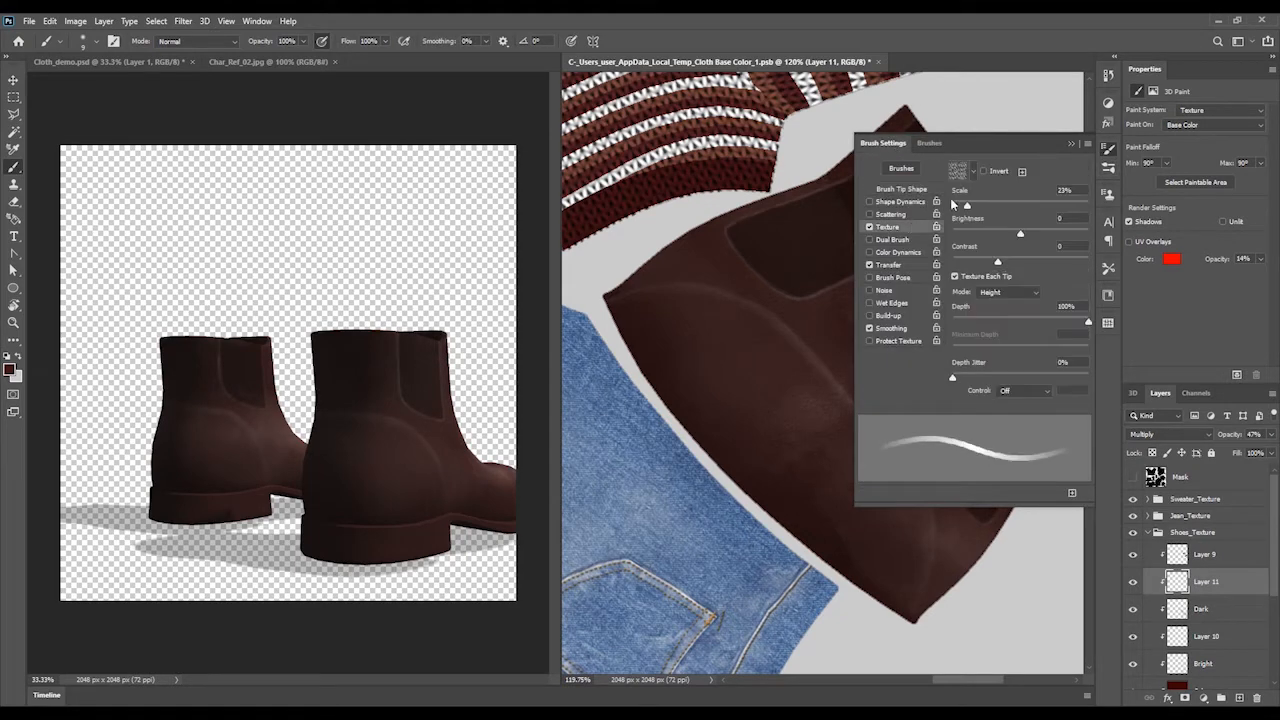
left_click(972, 171)
scroll(1008, 232, "down", 5)
left_click(894, 265)
left_click(996, 293)
left_click(998, 304)
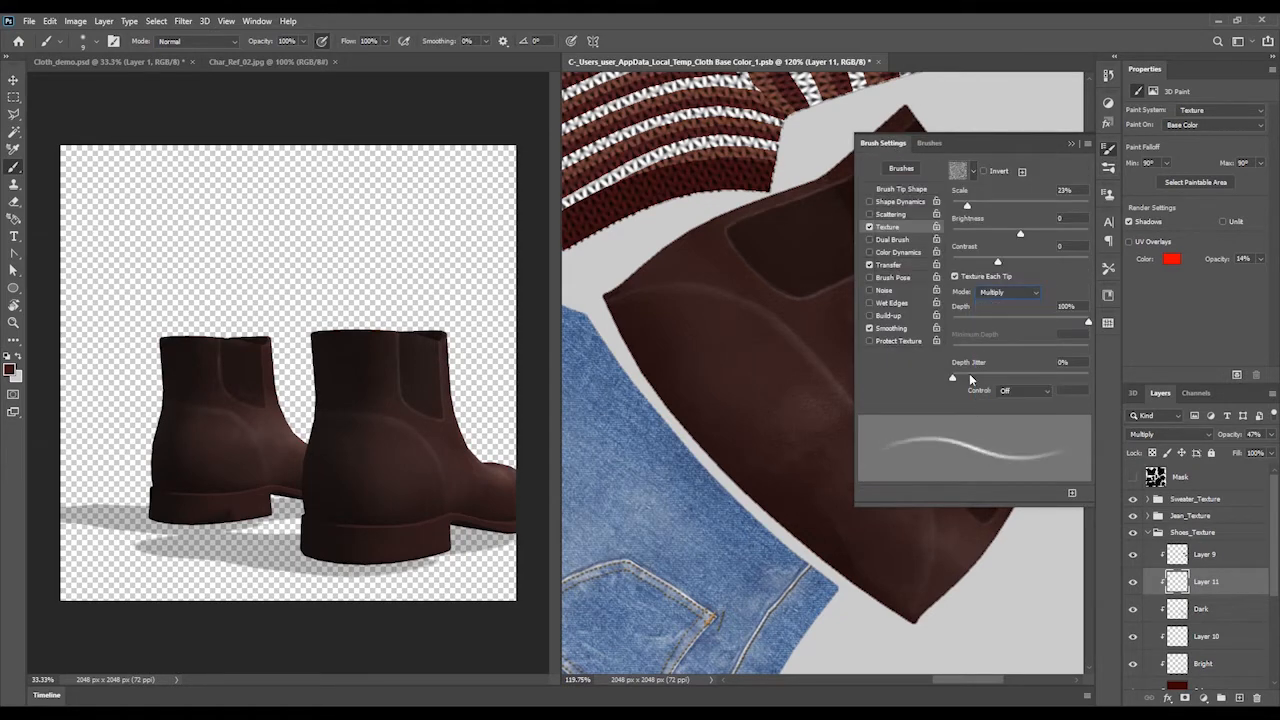
Set the brush tip size to 23 px and enable Dual Brush with a large speckled tip
left_click(899, 190)
left_click_drag(957, 274, 966, 274)
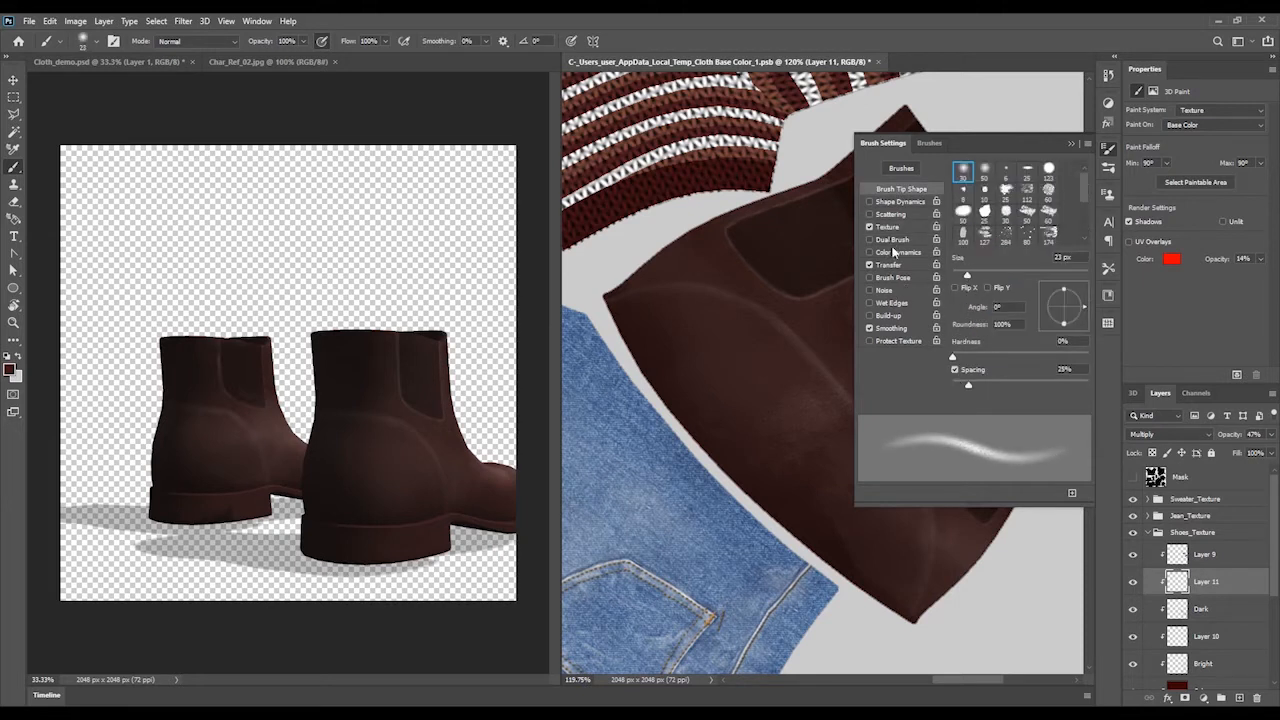
left_click(892, 240)
scroll(997, 266, "down", 4)
left_click(975, 262)
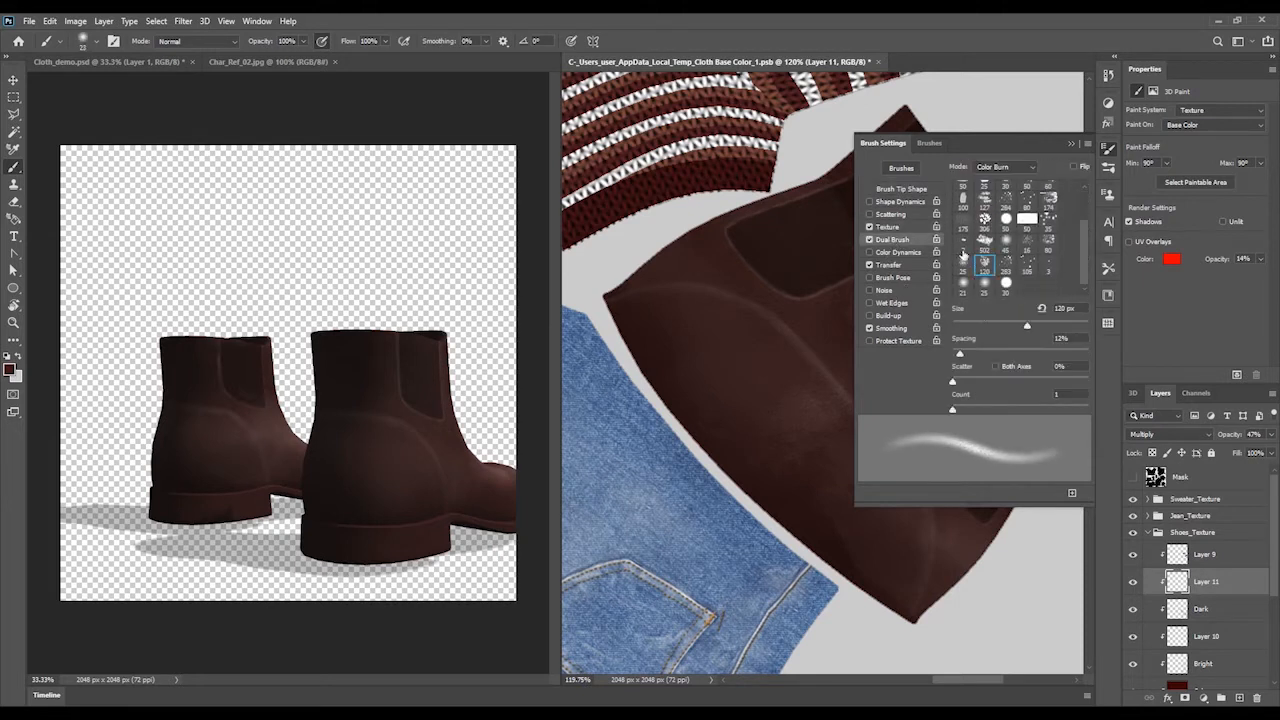
left_click(985, 220)
scroll(977, 242, "up", 1)
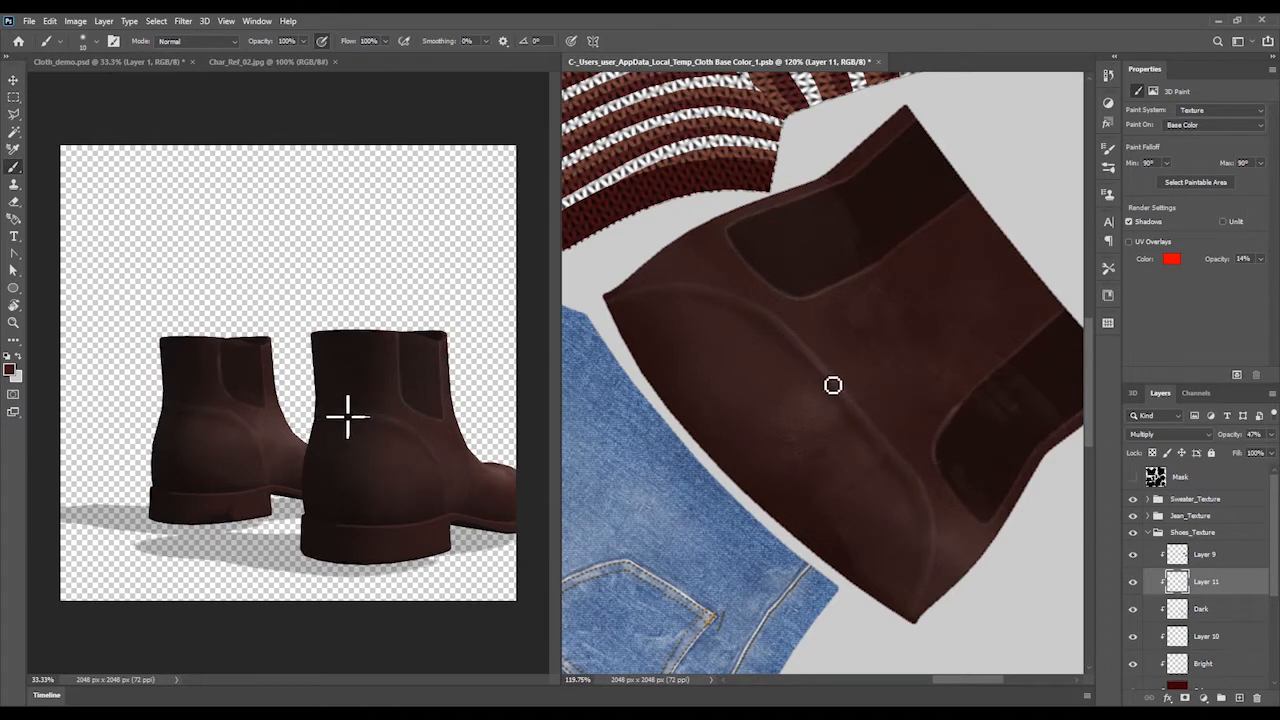
In Cloth_demo.psd, redirect the infinite light so it illuminates the backs of the 3D boots
left_click(256, 257)
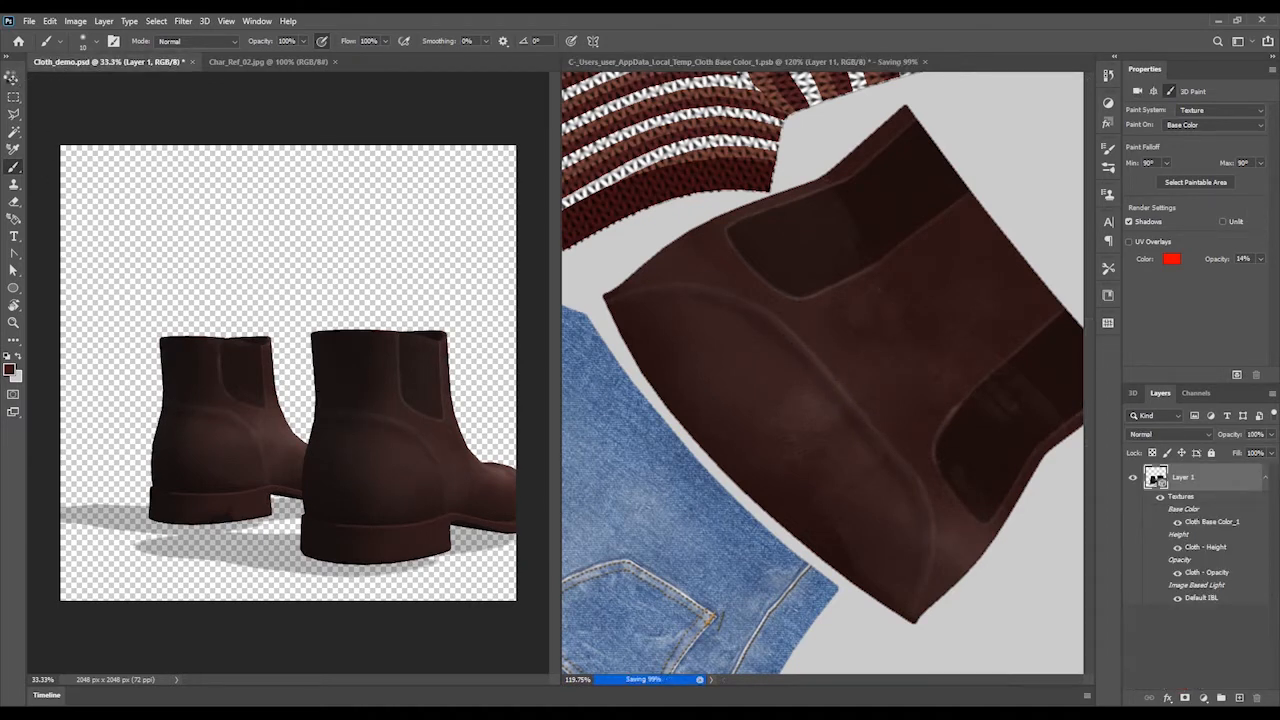
left_click(13, 79)
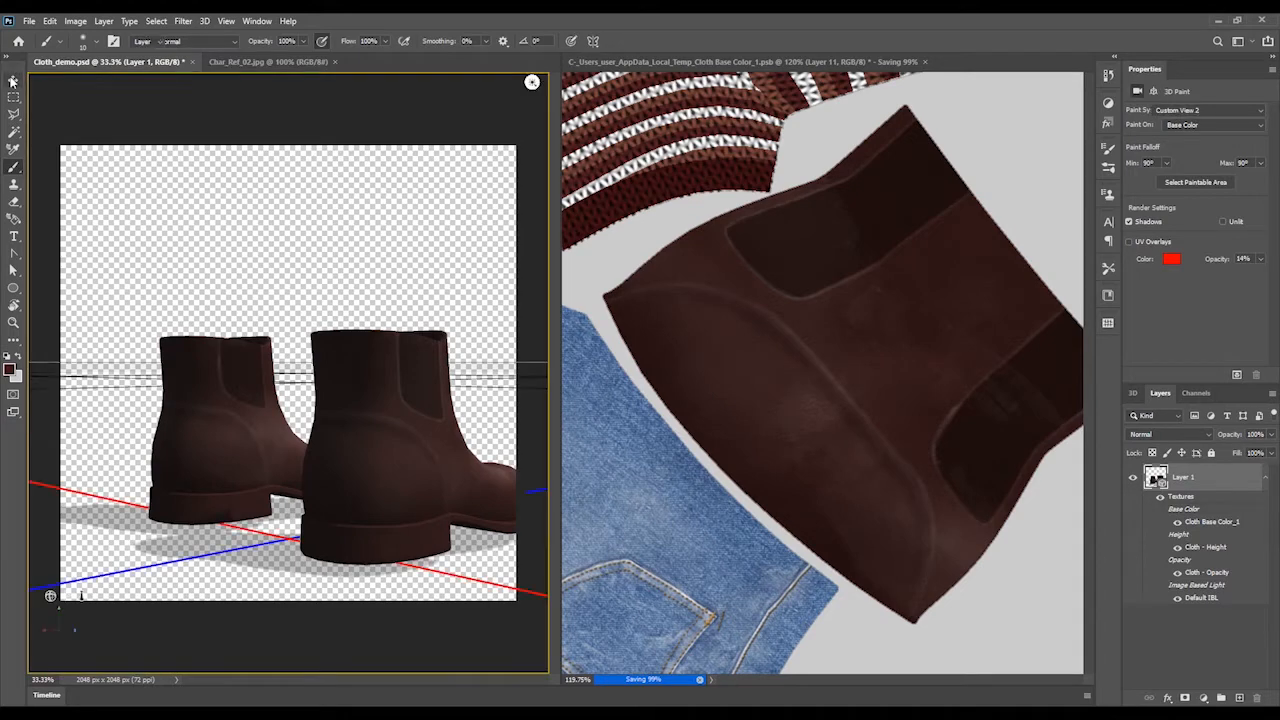
left_click_drag(235, 176, 440, 142)
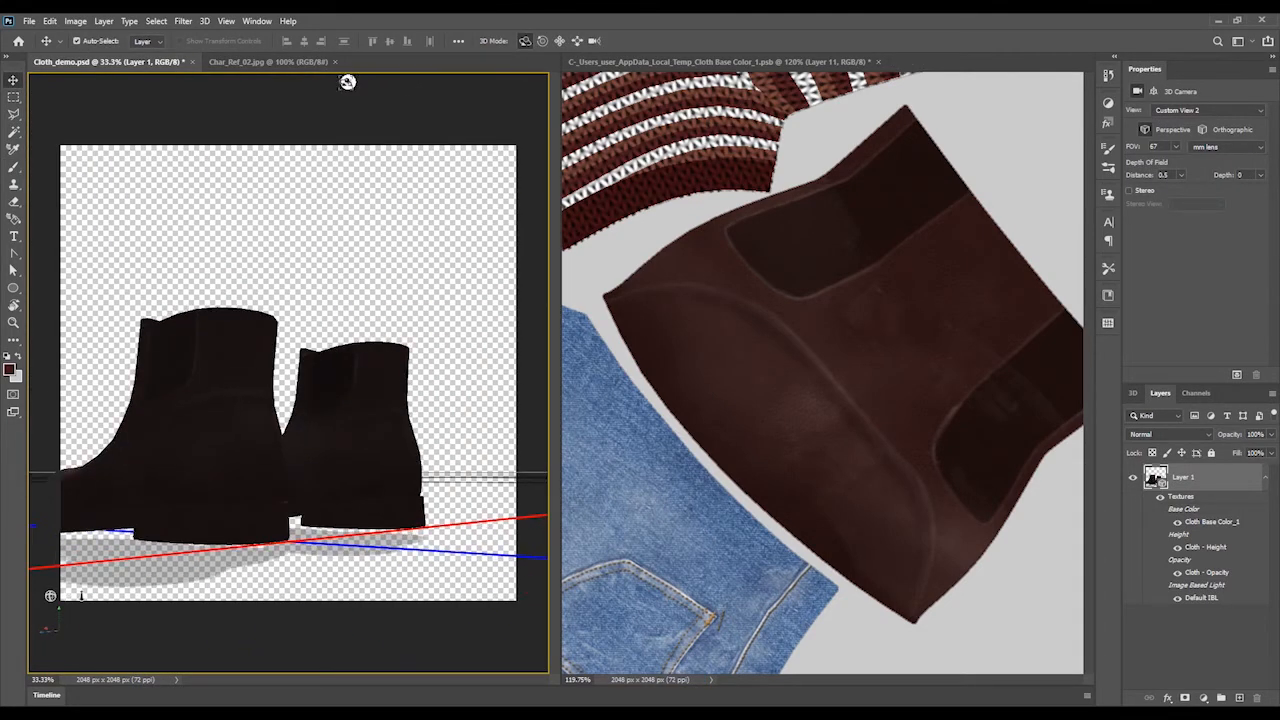
left_click(350, 82)
left_click_drag(278, 380, 297, 328)
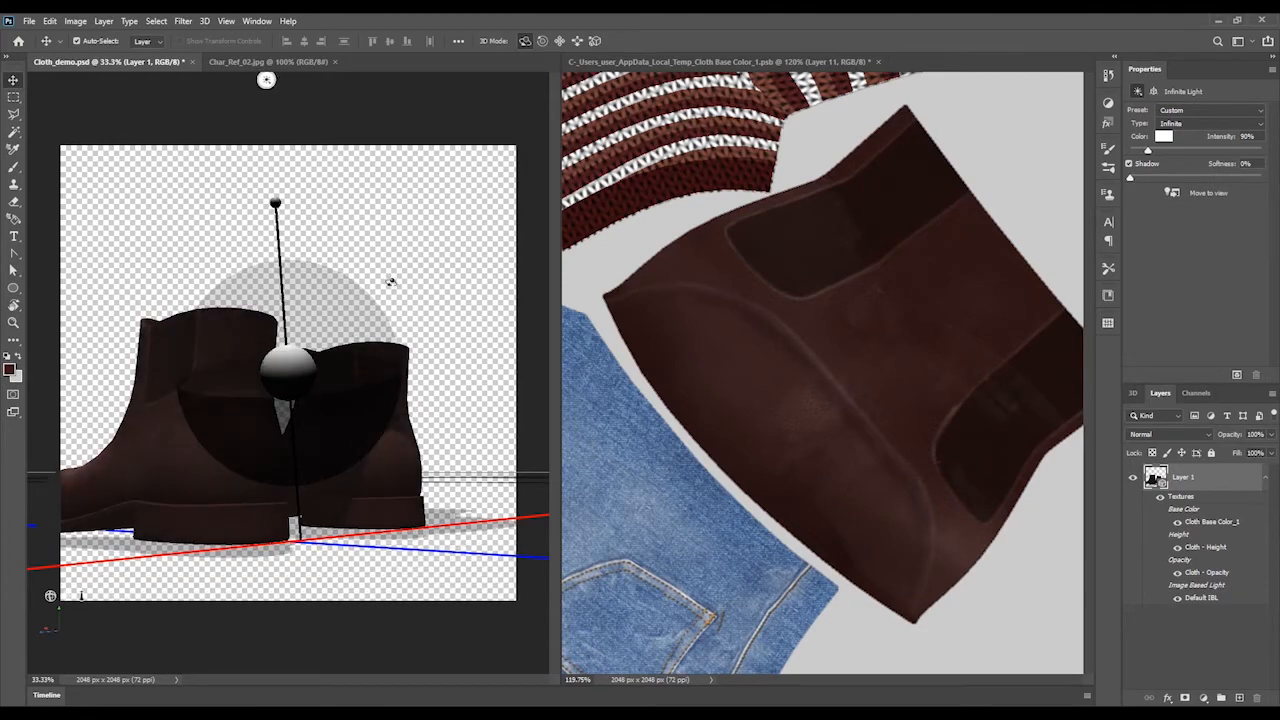
left_click_drag(421, 272, 423, 234)
Return to the boot texture document and turn on Shape Dynamics for the brush
left_click(771, 64)
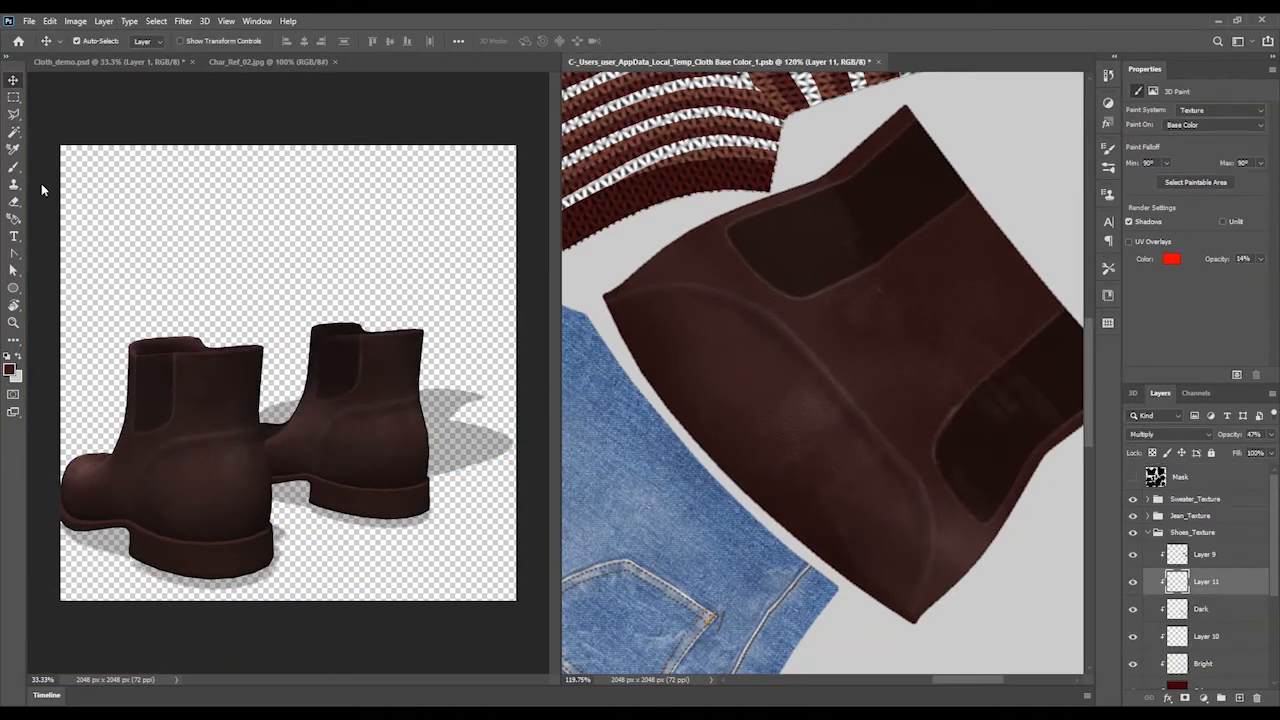
key("b")
left_click(1107, 151)
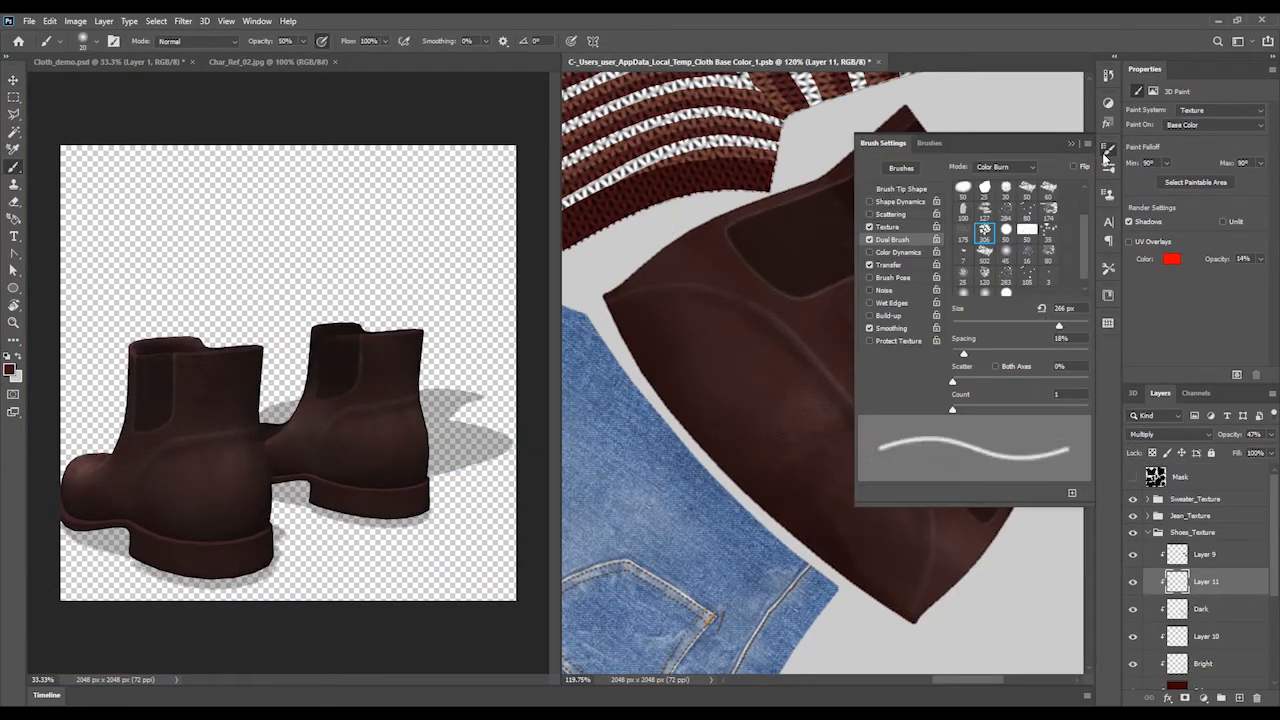
left_click(1107, 151)
left_click(1107, 151)
left_click(1107, 151)
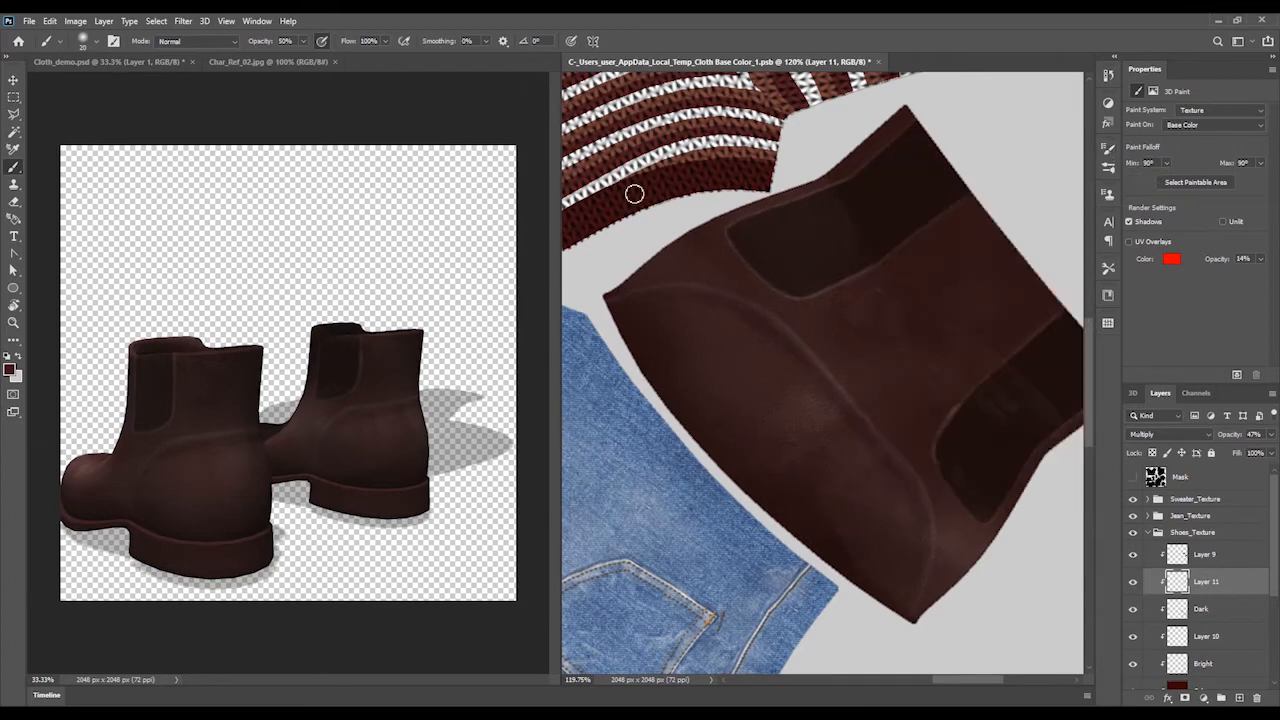
left_click(1107, 151)
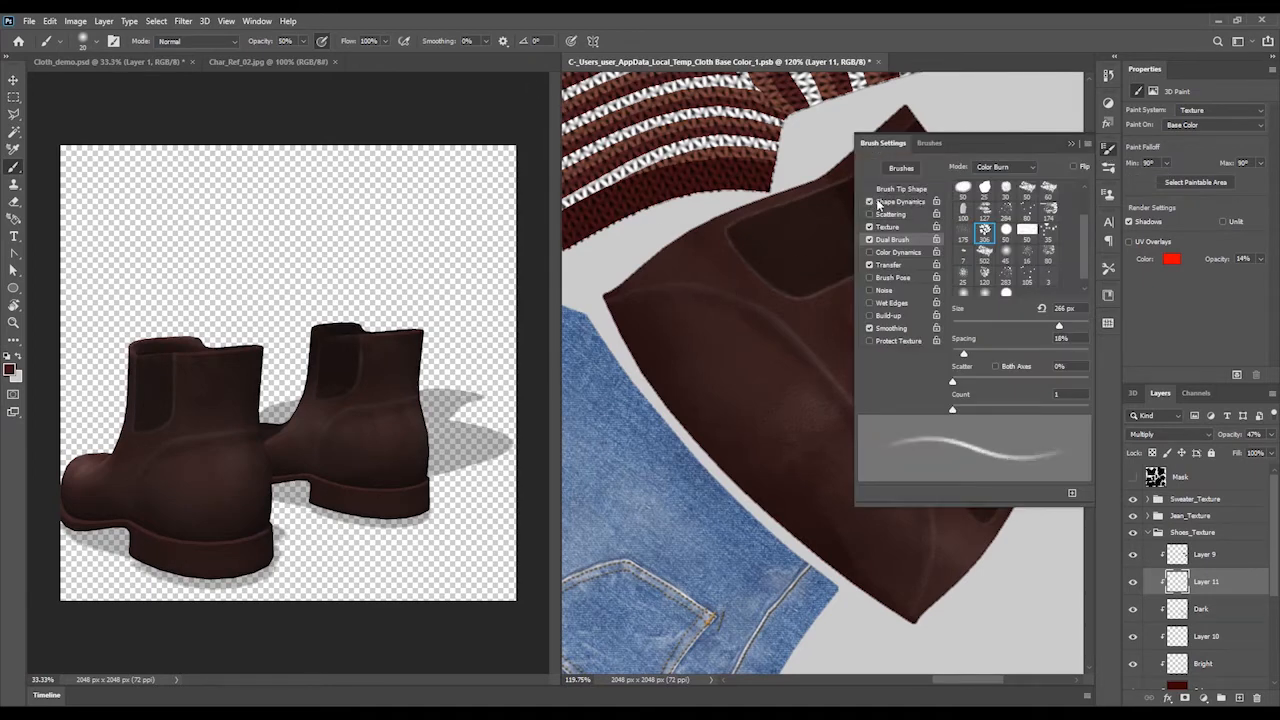
left_click(1107, 151)
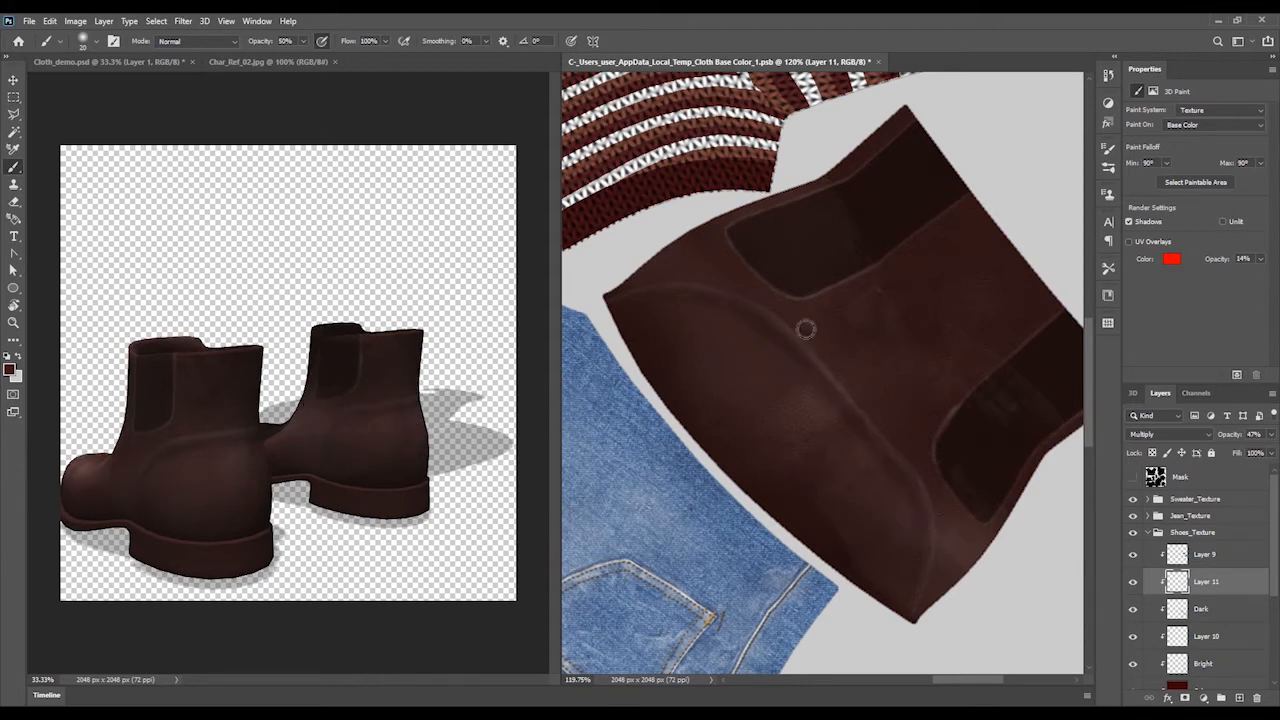
Darken the boot's curved heel seam on Layer 11 and paint a light highlight beside it on Layer 10 at 30% brush opacity
key("i")
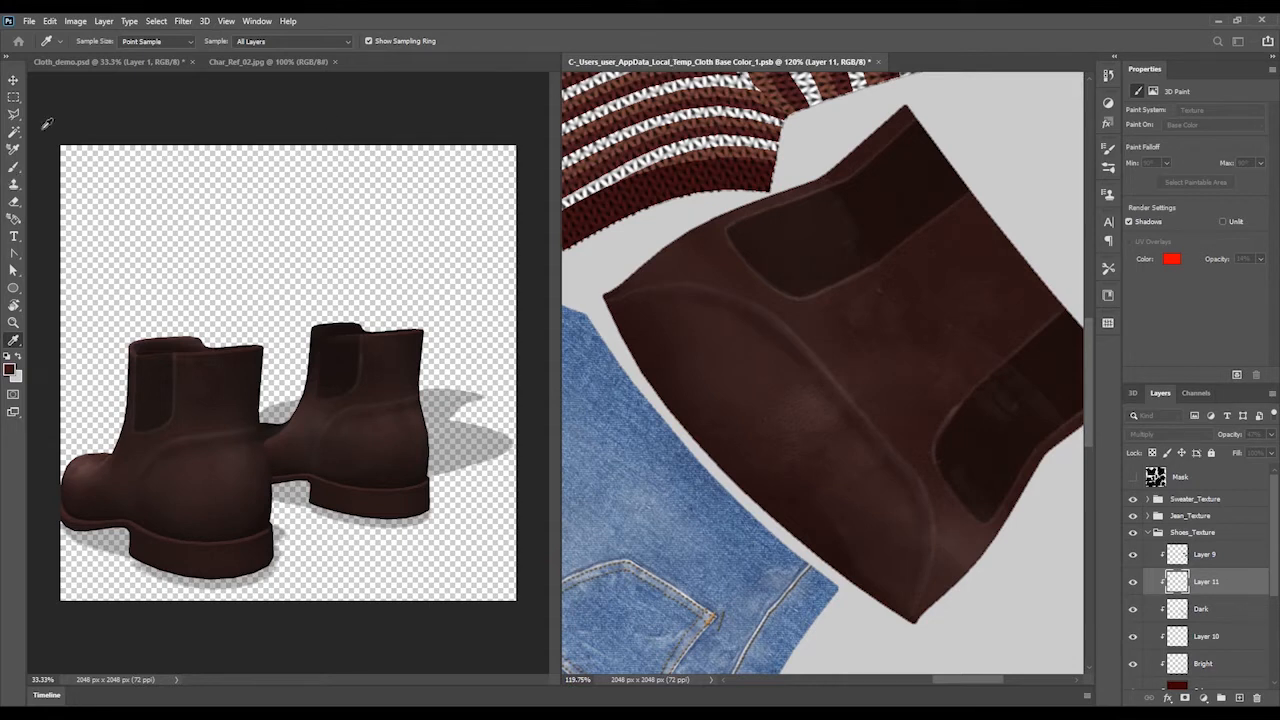
key("b")
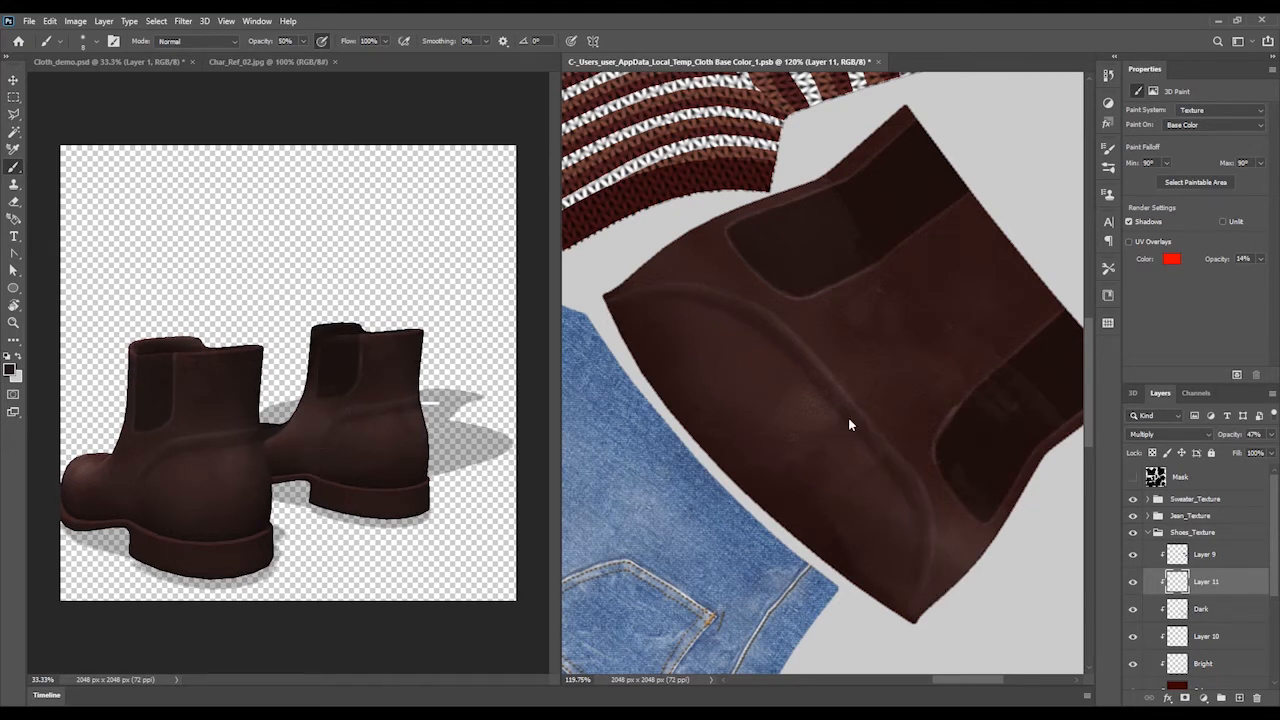
left_click(1208, 636)
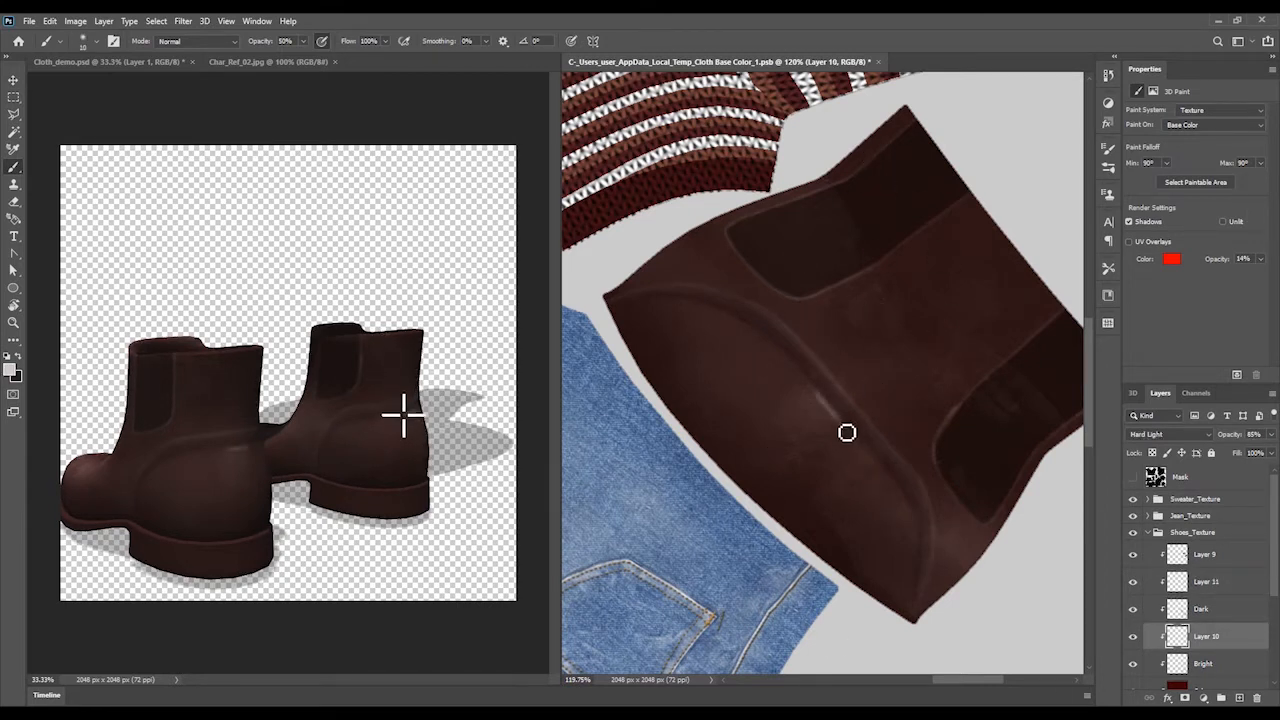
key("3")
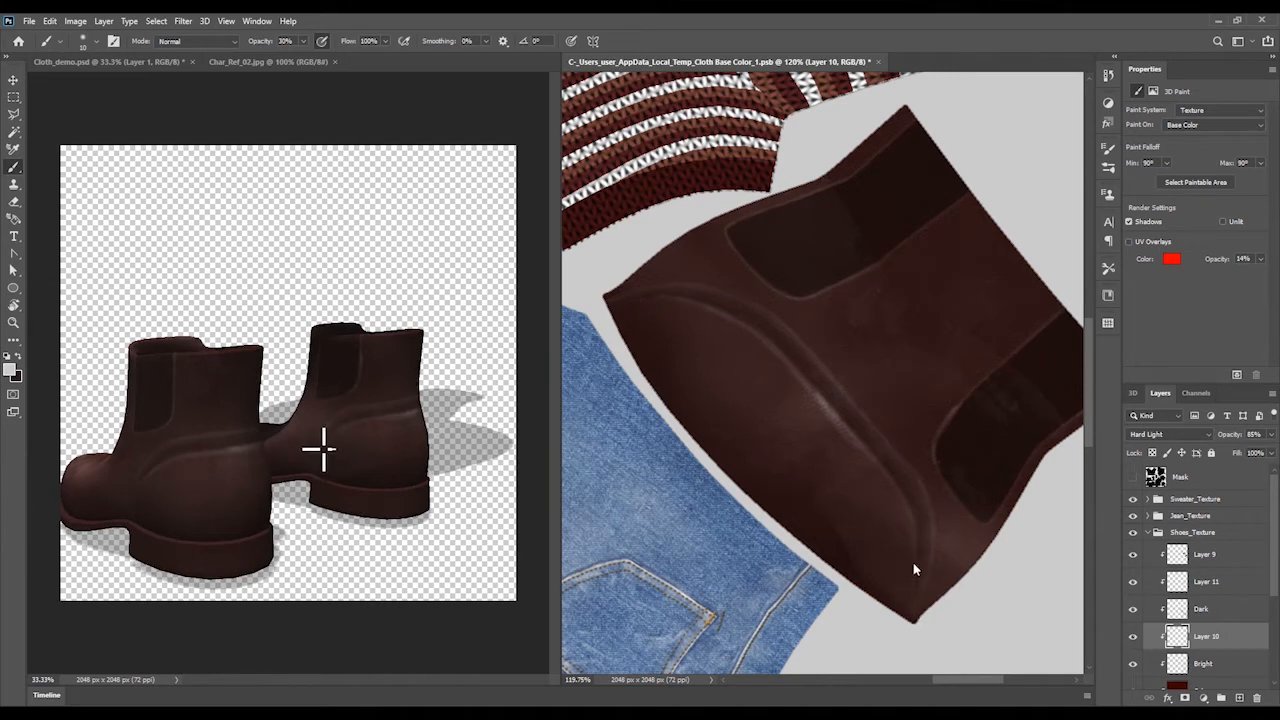
Inspect the seam on the 3D boots from several sides and compare it with the Char_Ref_02.jpg shoe reference
left_click(80, 130)
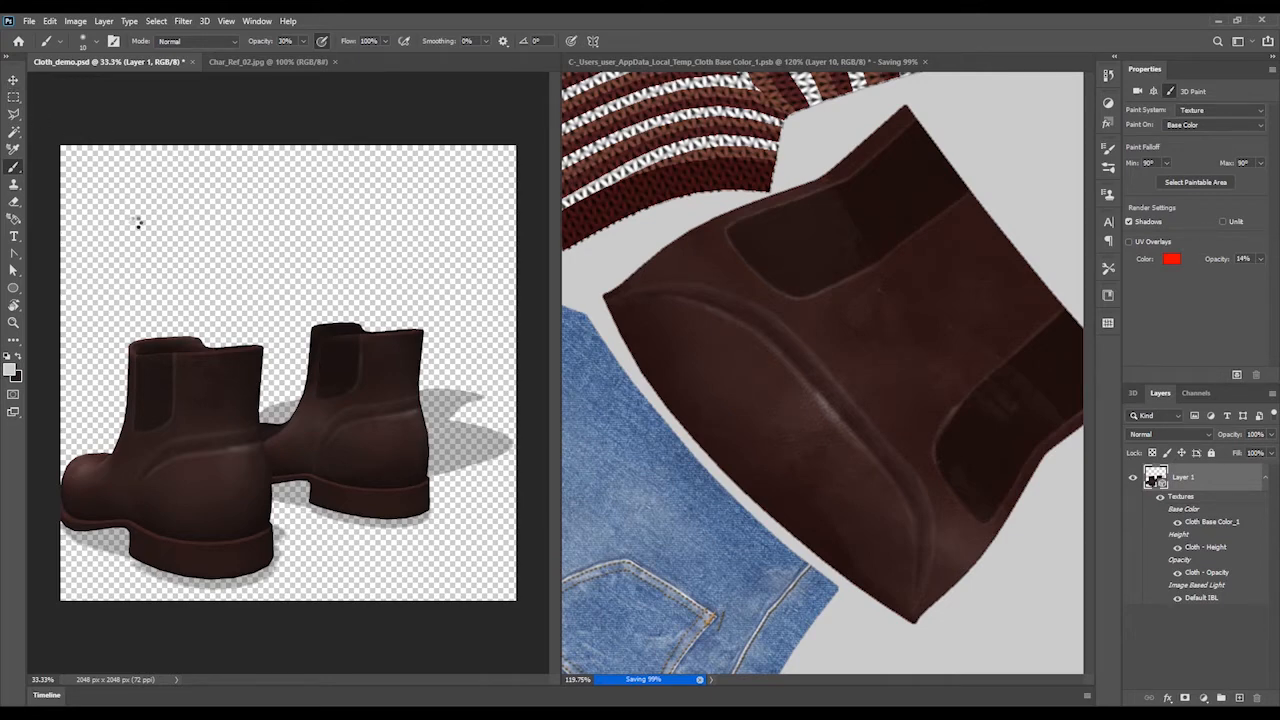
key("v")
left_click_drag(257, 80, 396, 82)
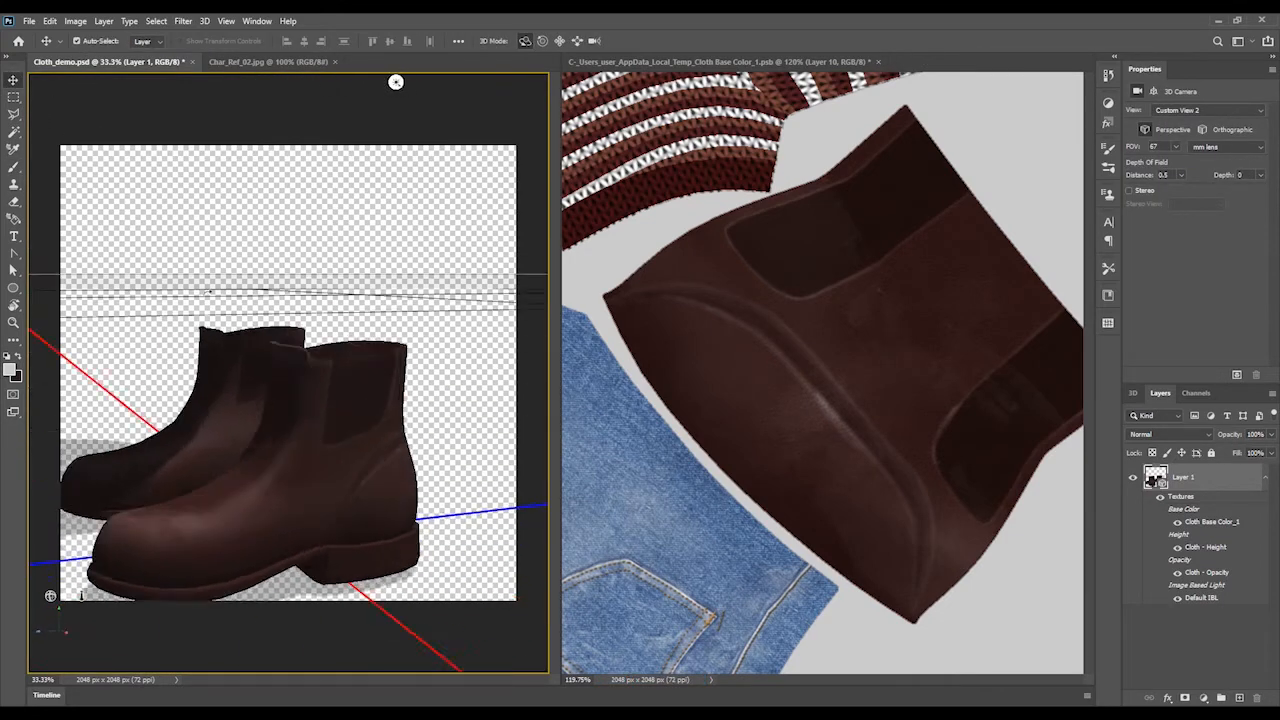
left_click_drag(209, 292, 153, 287)
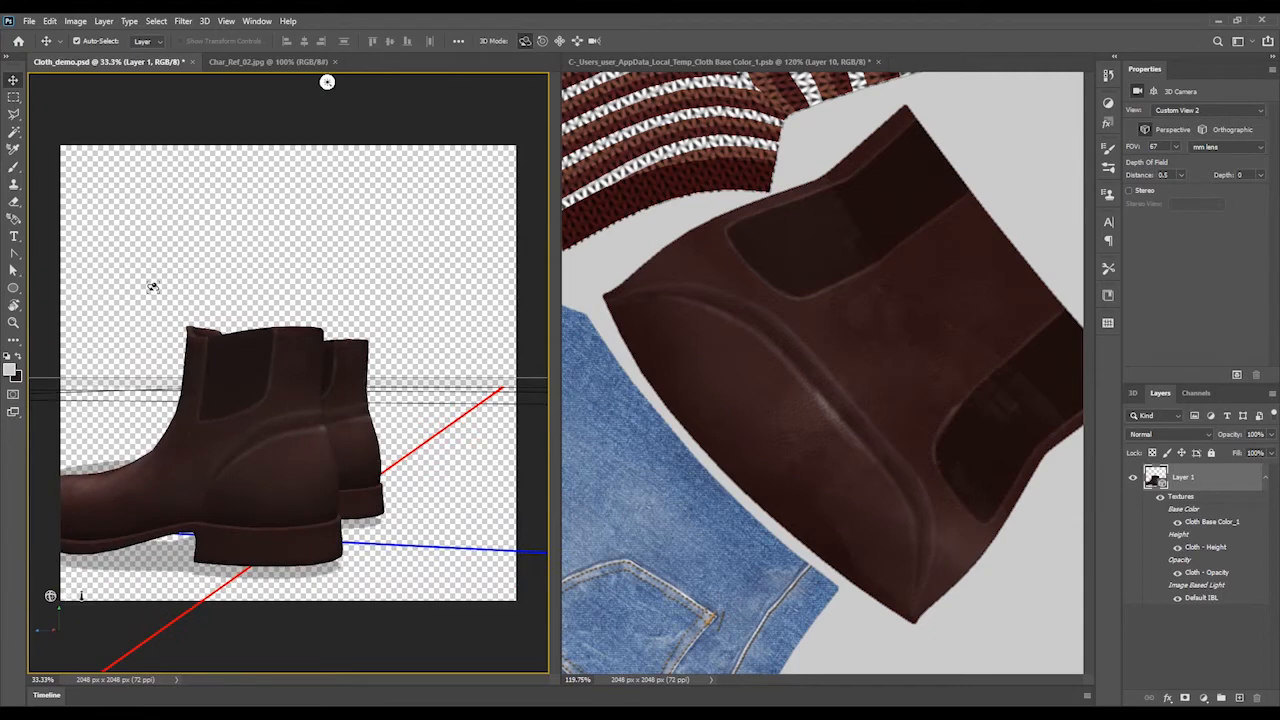
left_click(265, 61)
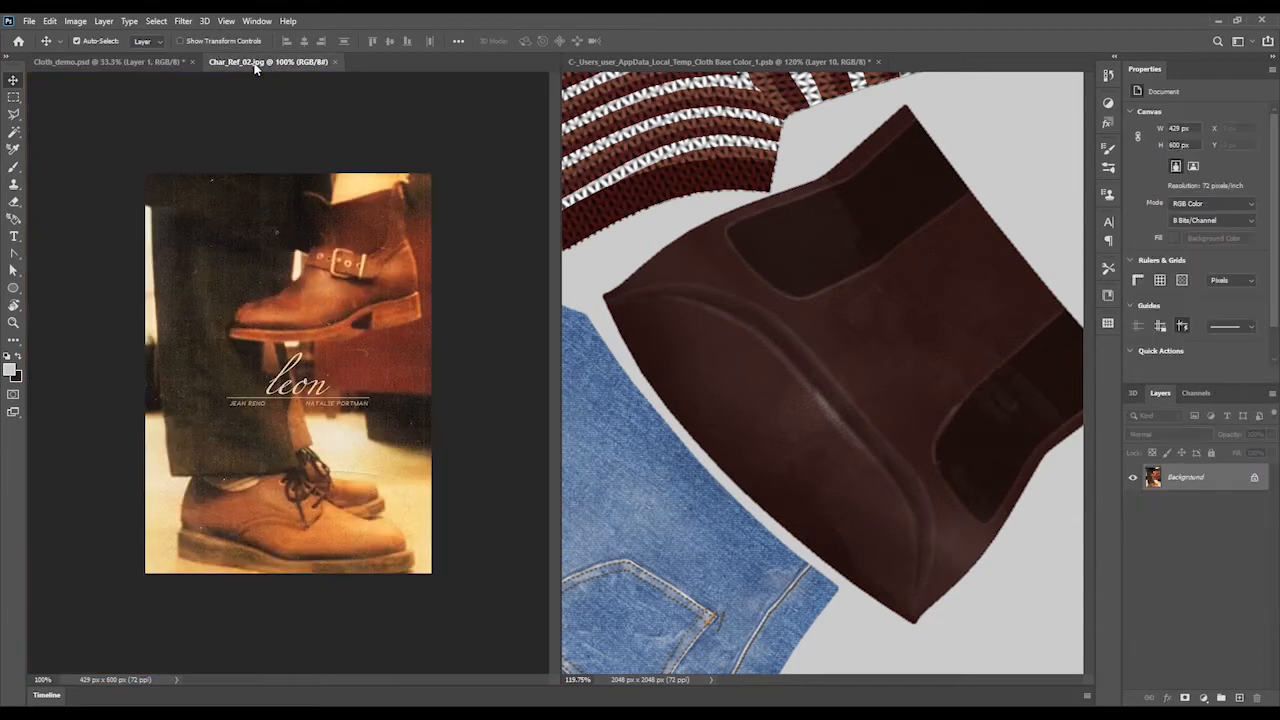
left_click(143, 61)
Soften the light highlight along the boot's curved seam on Layer 10 with the Blur tool
left_click(663, 61)
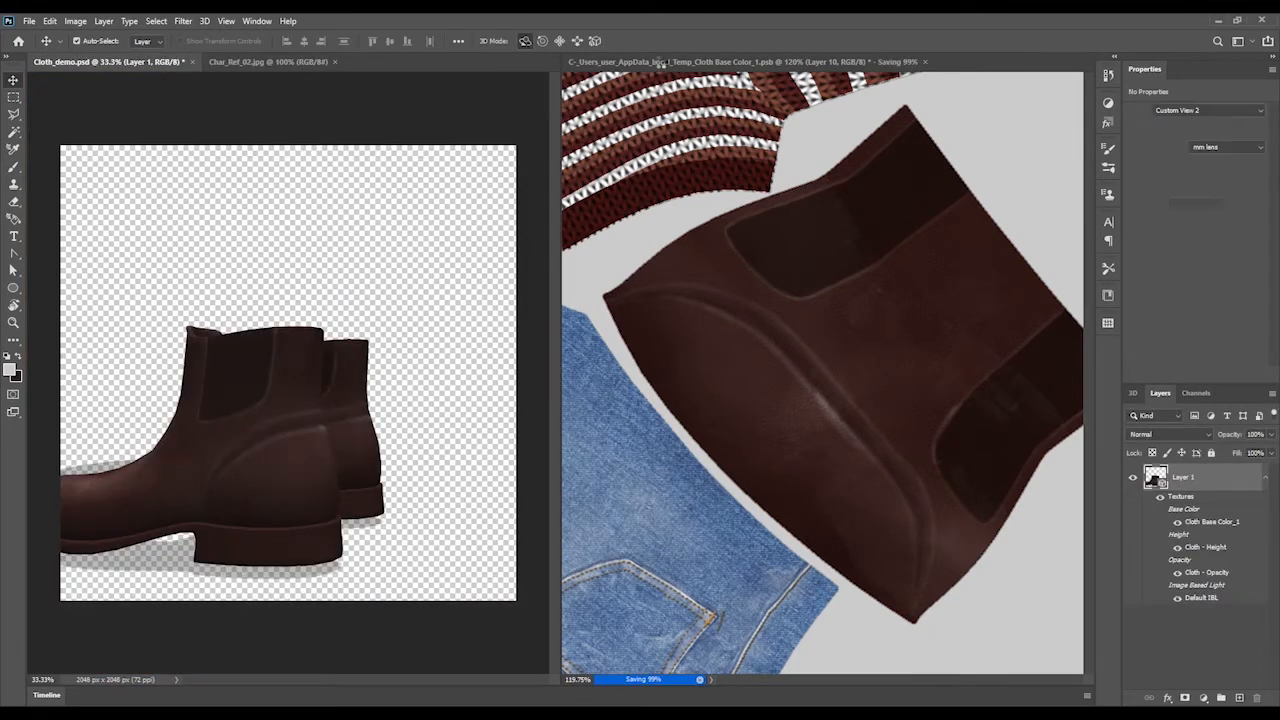
key("e")
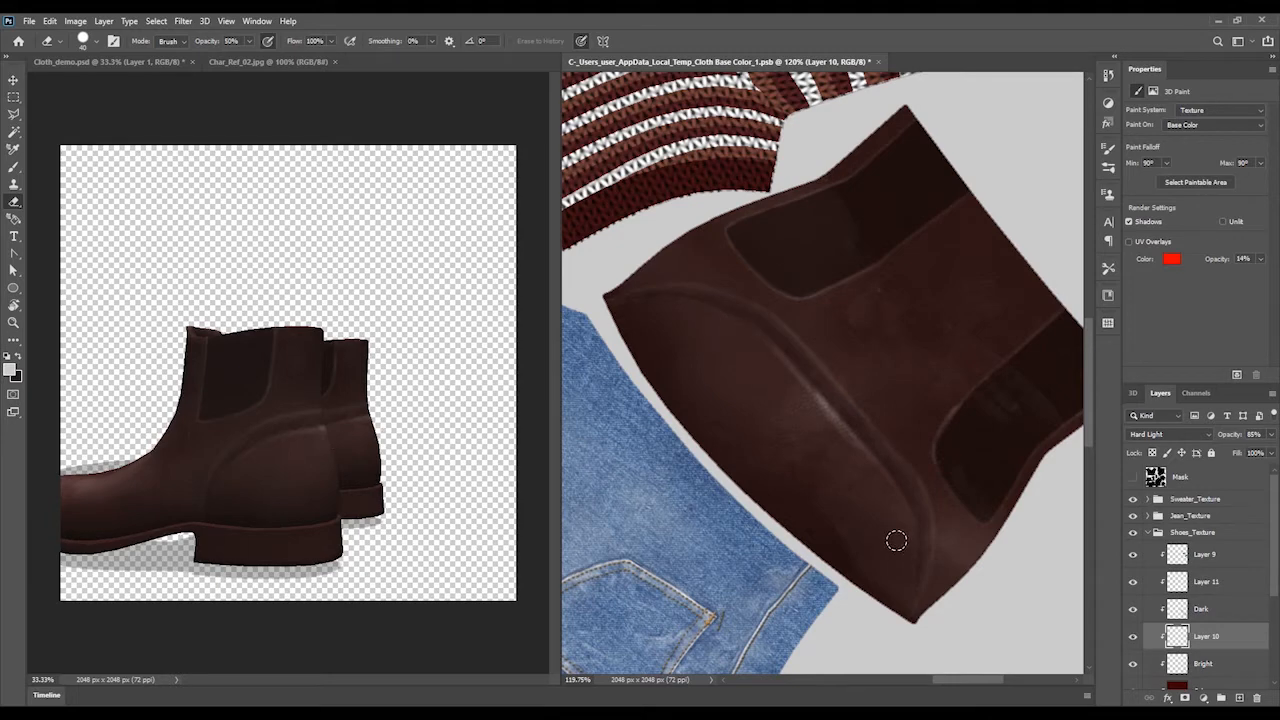
right_click(14, 341)
left_click(76, 549)
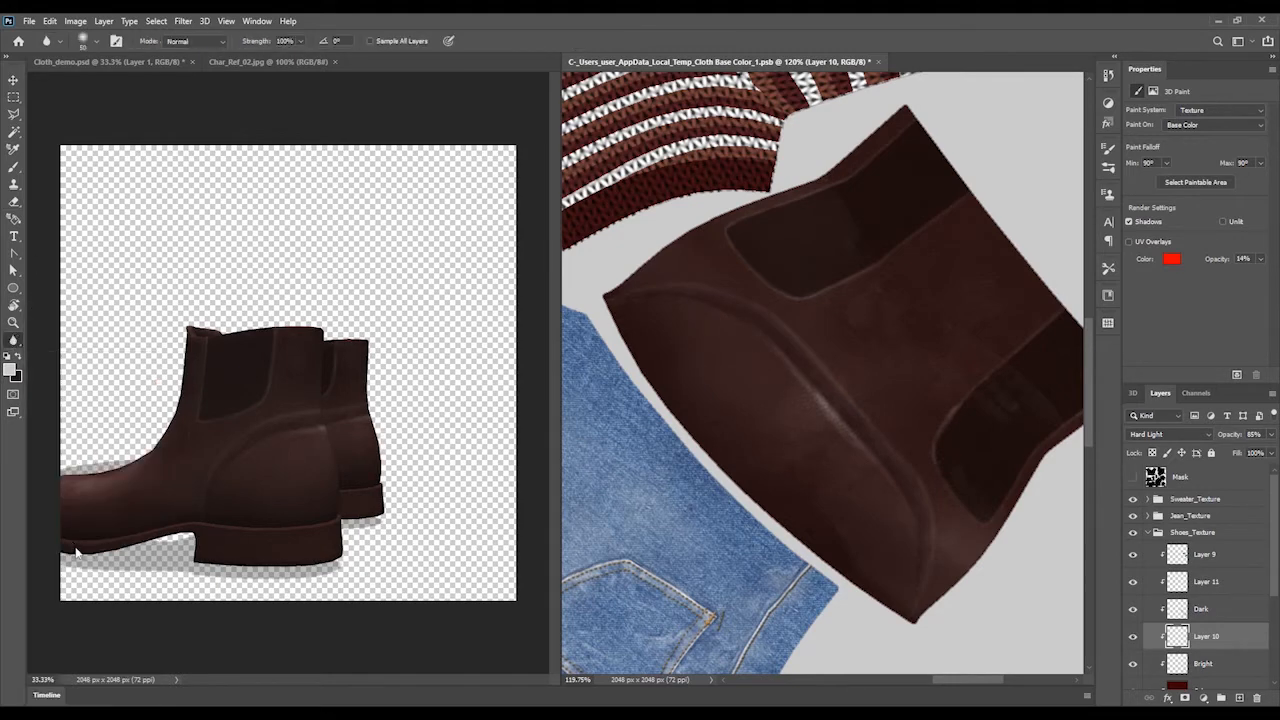
mouse_move(835, 395)
left_mouse_down()
mouse_move(787, 357)
mouse_move(890, 500)
left_mouse_up()
mouse_move(863, 411)
left_mouse_down()
mouse_move(879, 465)
mouse_move(741, 334)
mouse_move(840, 433)
mouse_move(800, 375)
mouse_move(831, 414)
mouse_move(782, 372)
mouse_move(879, 465)
left_mouse_up()
Check the softened seam highlight on the 3D boots from the side
left_click(60, 98)
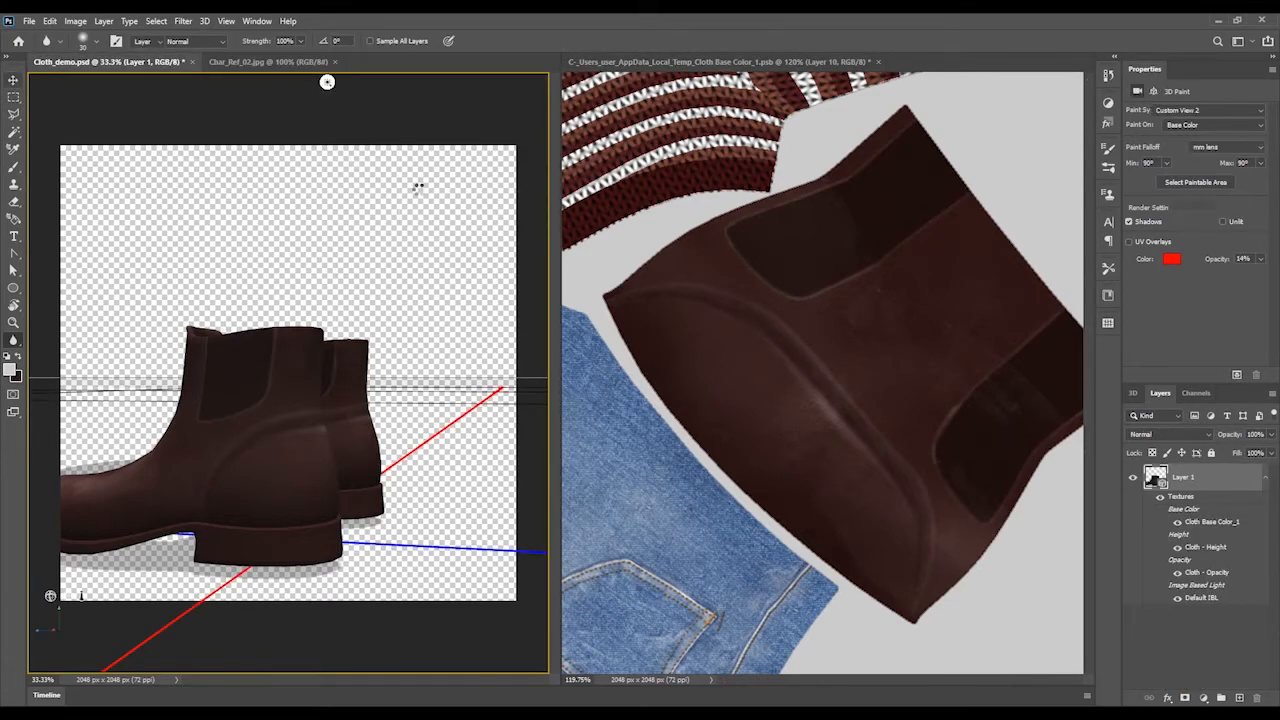
key("v")
left_click_drag(449, 206, 240, 230)
Partly erase the highlight beside the curved seam on Layer 10 with the Eraser at 50% opacity
left_click(899, 280)
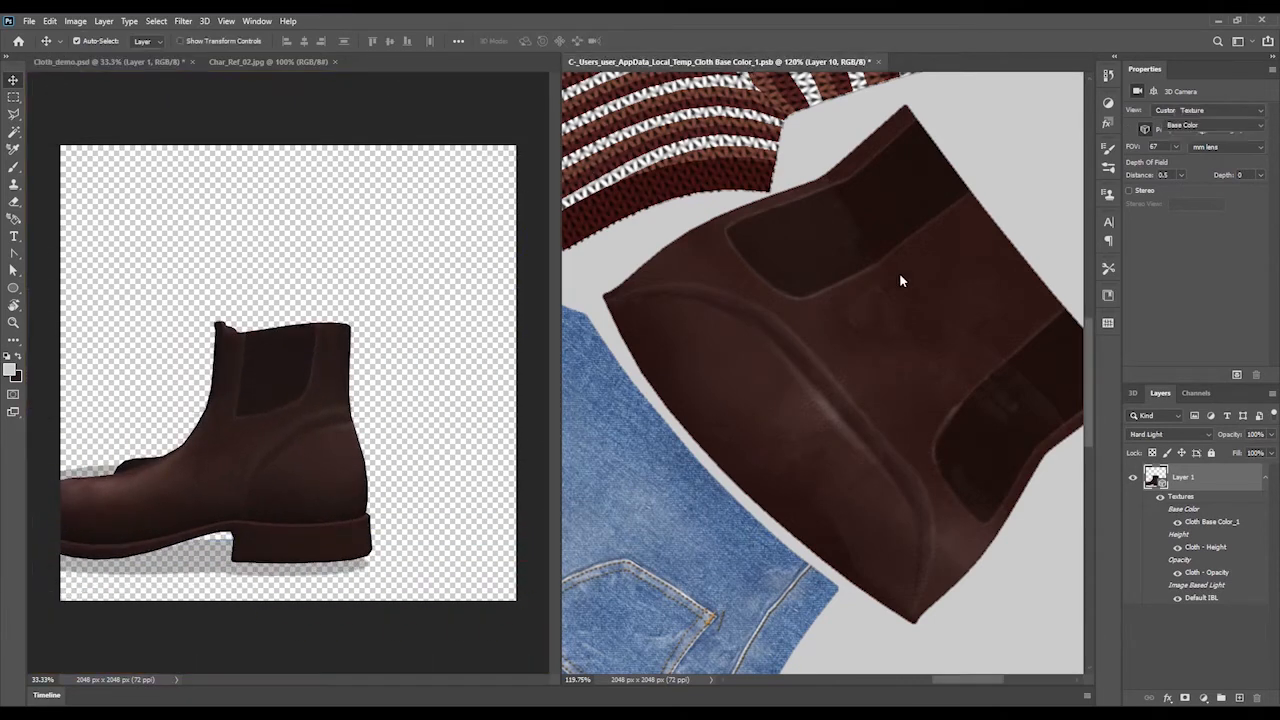
scroll(965, 680, "left", 4)
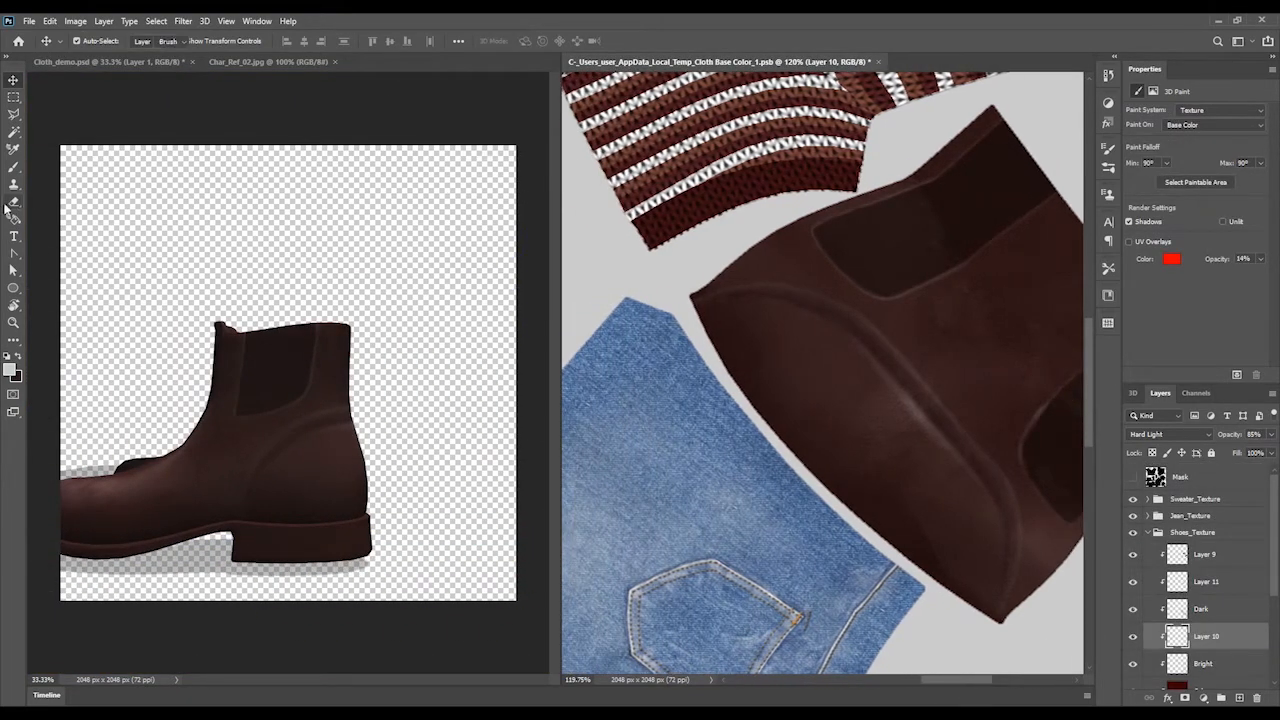
left_click(9, 203)
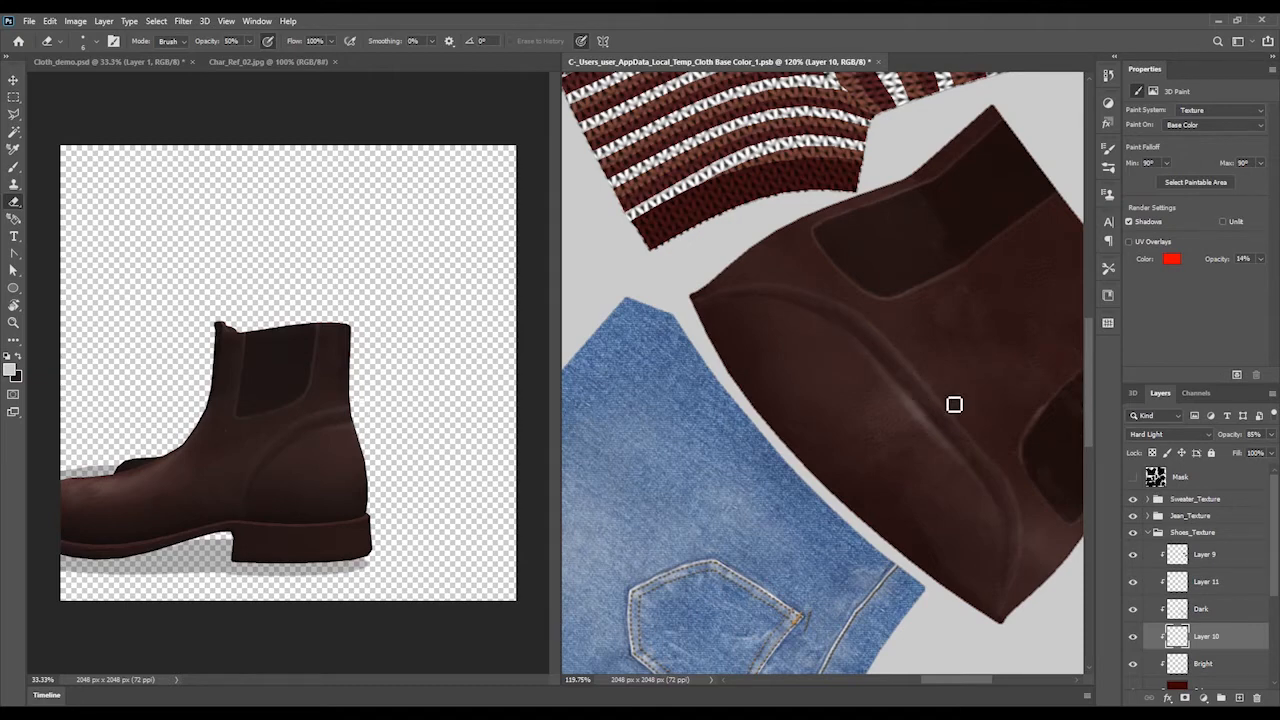
Soften the dark seam line on Layer 11 with the Blur tool and the Smudge tool at 37% strength
left_click(1195, 580)
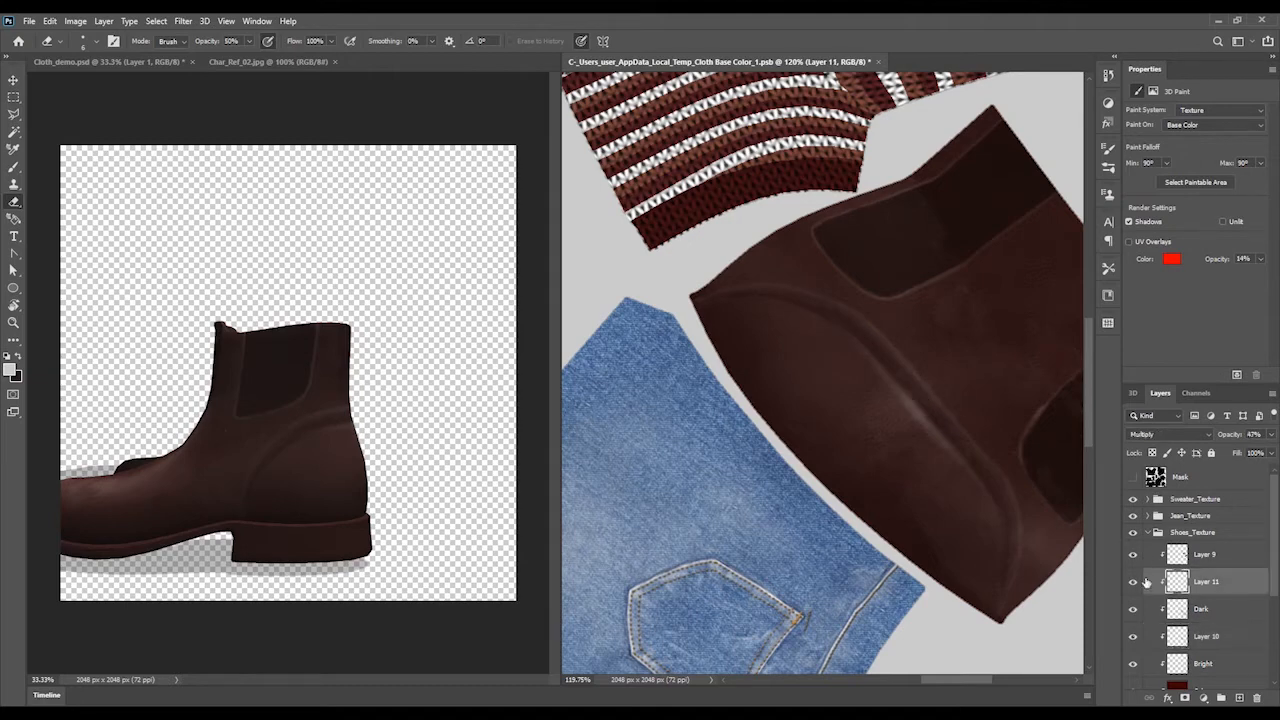
left_click(20, 344)
left_click(75, 485)
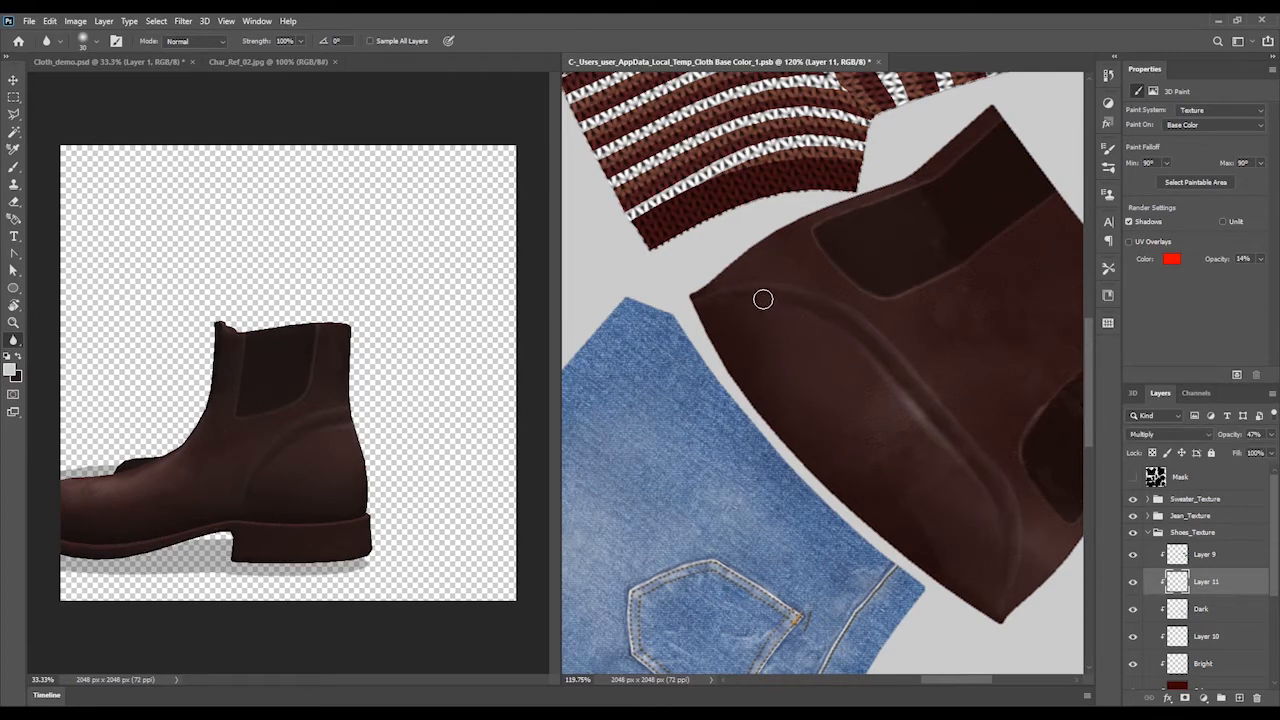
left_click(14, 348)
left_click(75, 576)
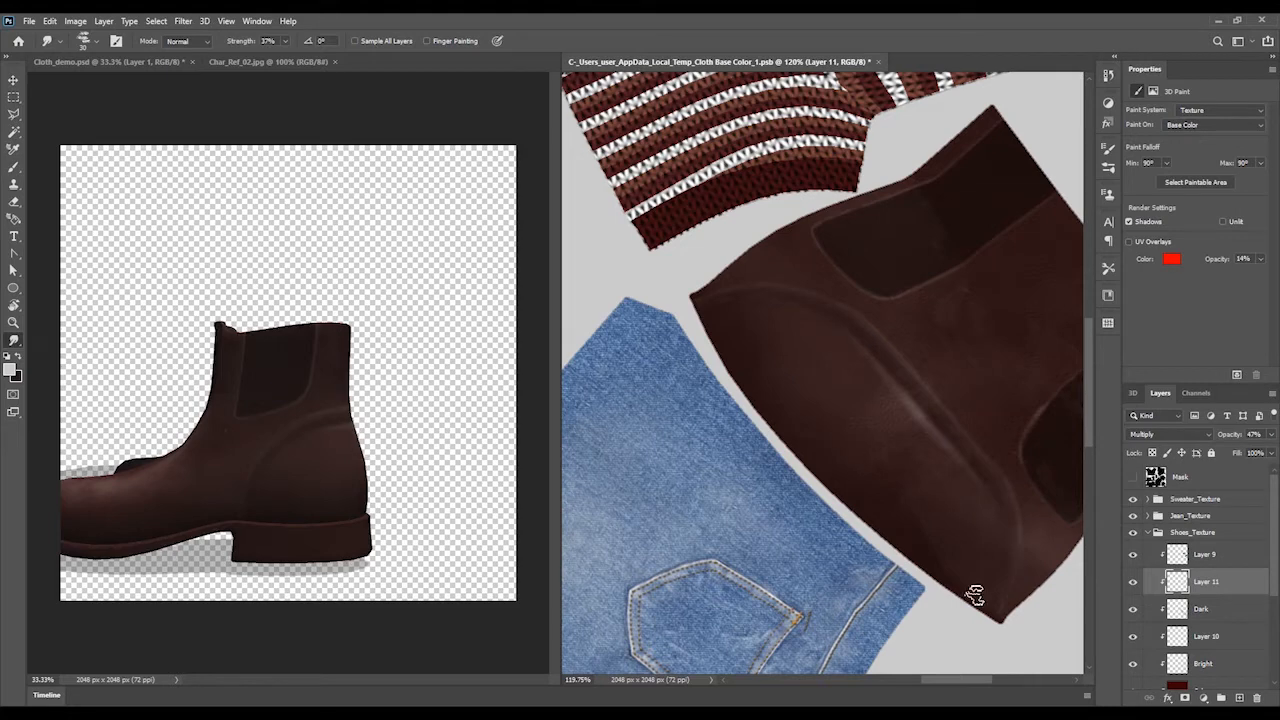
Smudge the highlight along the curved seam on Layer 10 and check it on the 3D boots from several angles
left_click(1205, 636)
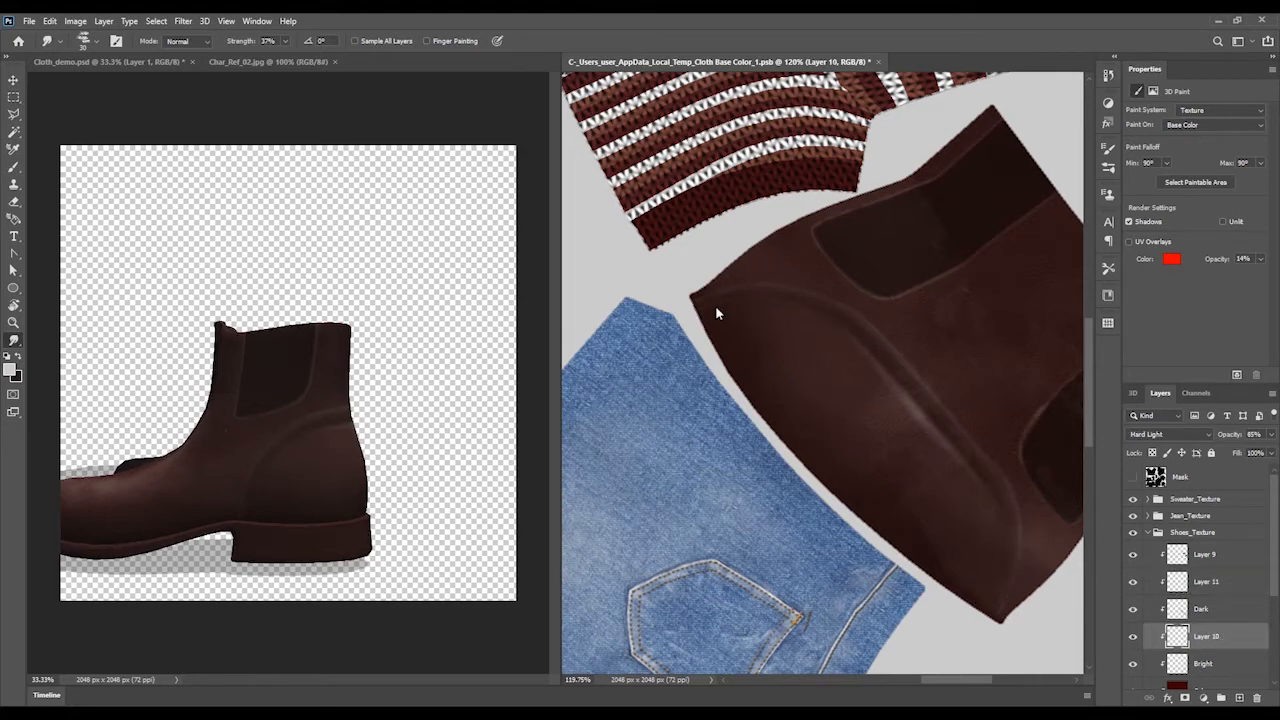
left_click_drag(821, 326, 991, 566)
left_click(97, 62)
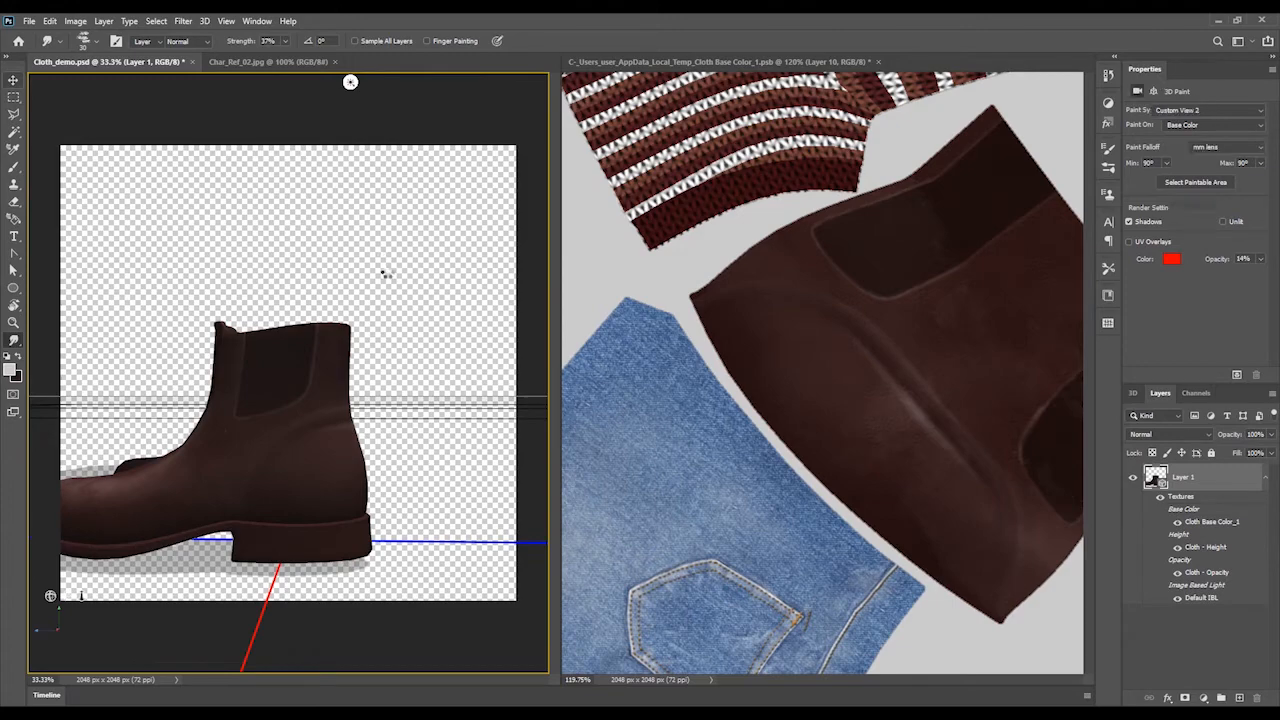
key("v")
mouse_move(400, 254)
left_mouse_down()
mouse_move(455, 273)
mouse_move(250, 320)
mouse_move(400, 298)
mouse_move(275, 304)
mouse_move(330, 298)
mouse_move(332, 315)
left_mouse_up()
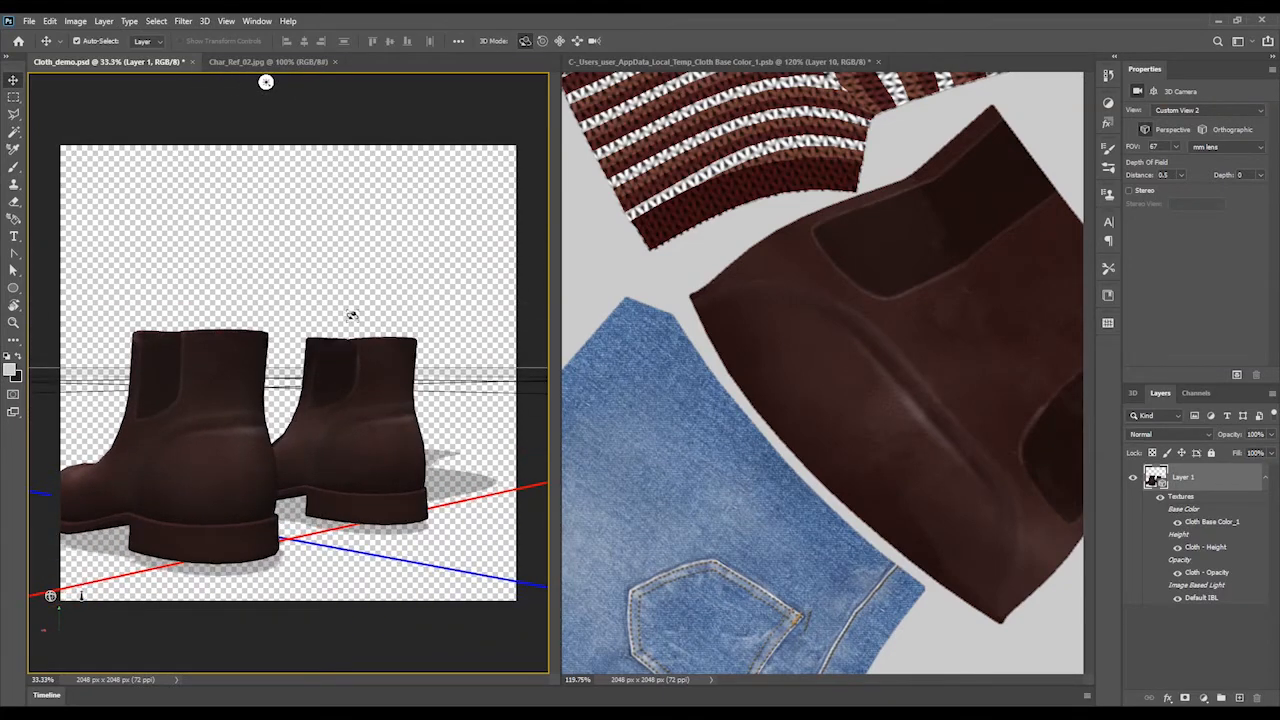
left_click_drag(371, 272, 446, 250)
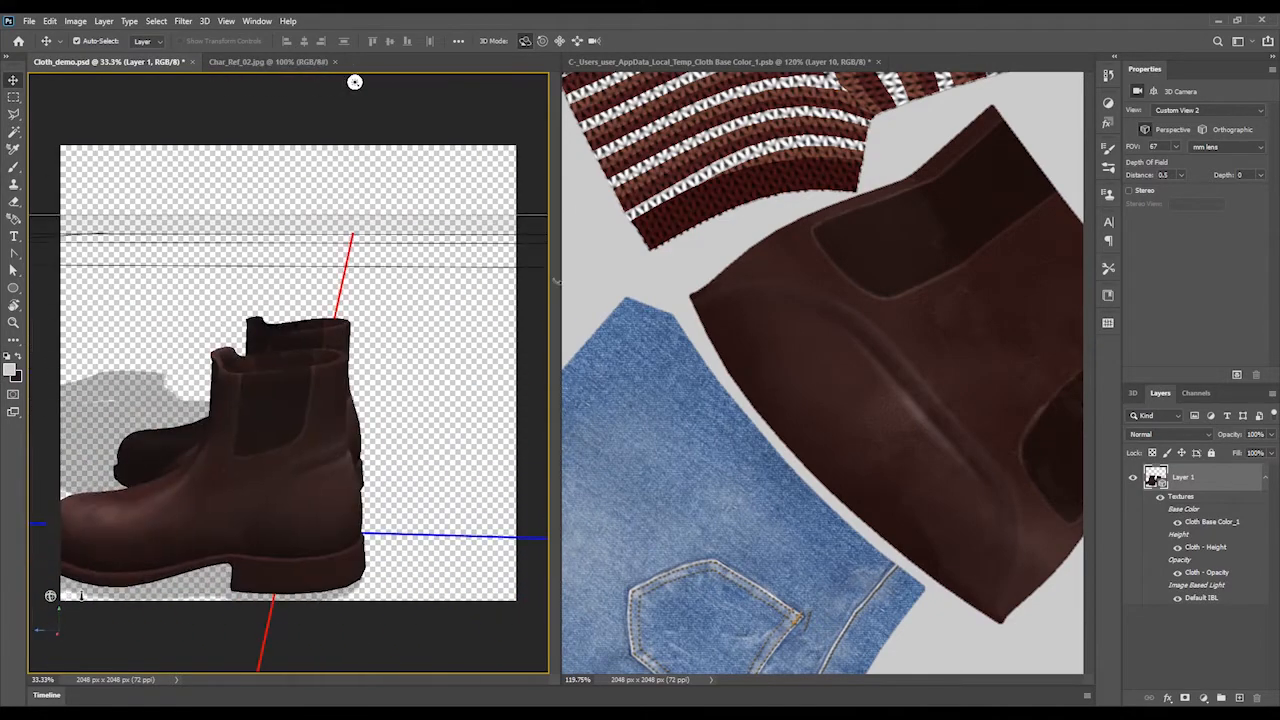
Adjust the Brush's Shape Dynamics settings for painting on the boot texture
left_click(710, 62)
key("b")
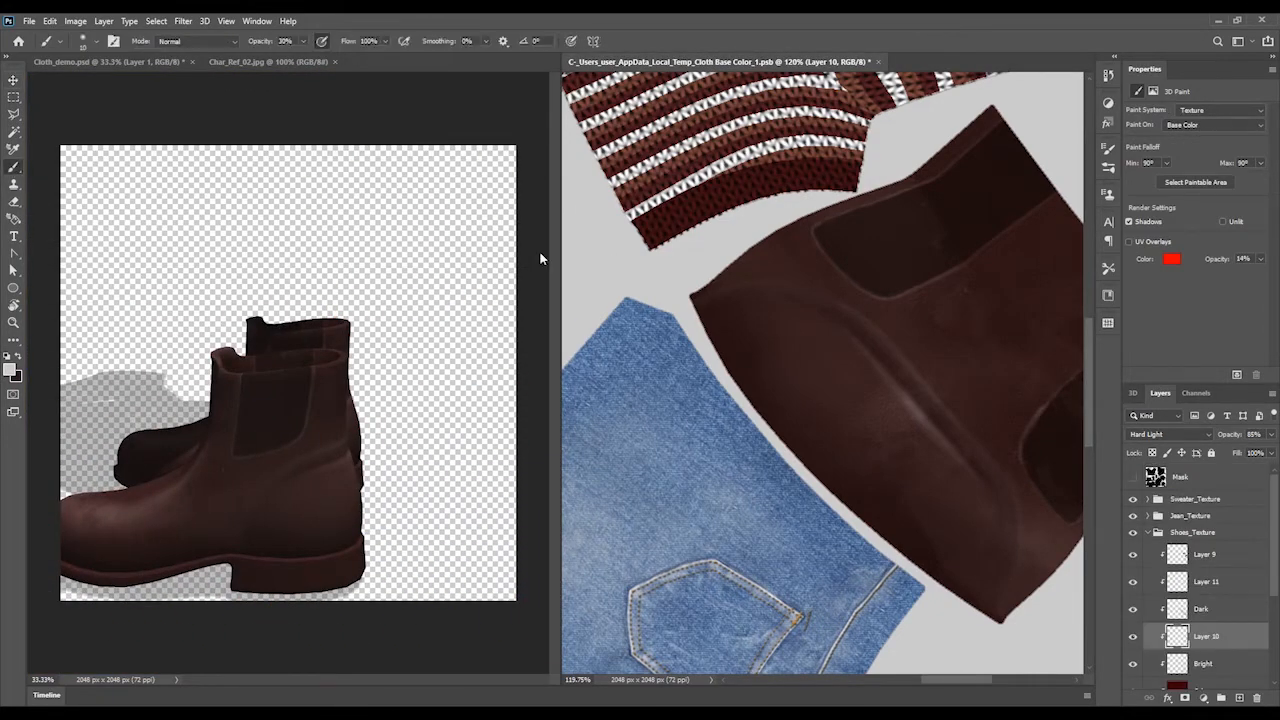
left_click(1108, 148)
left_click(1108, 148)
left_click(1108, 148)
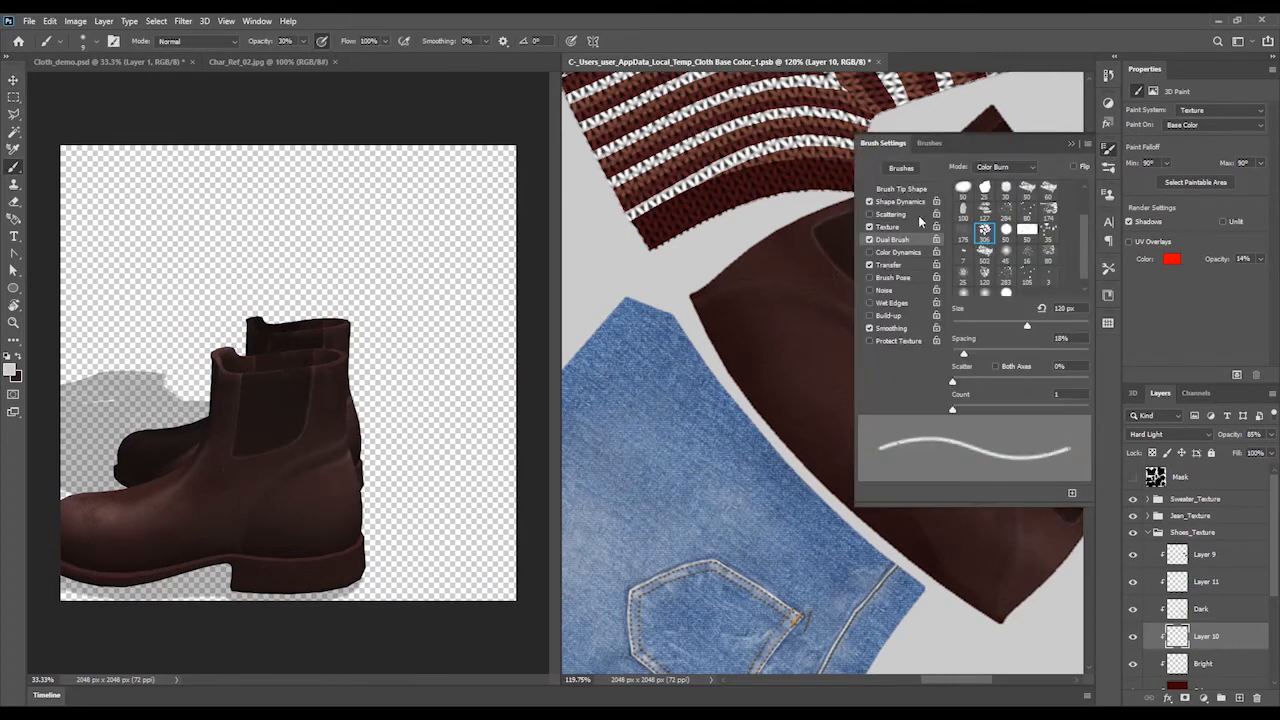
left_click(893, 203)
left_click(1013, 195)
left_click(1108, 150)
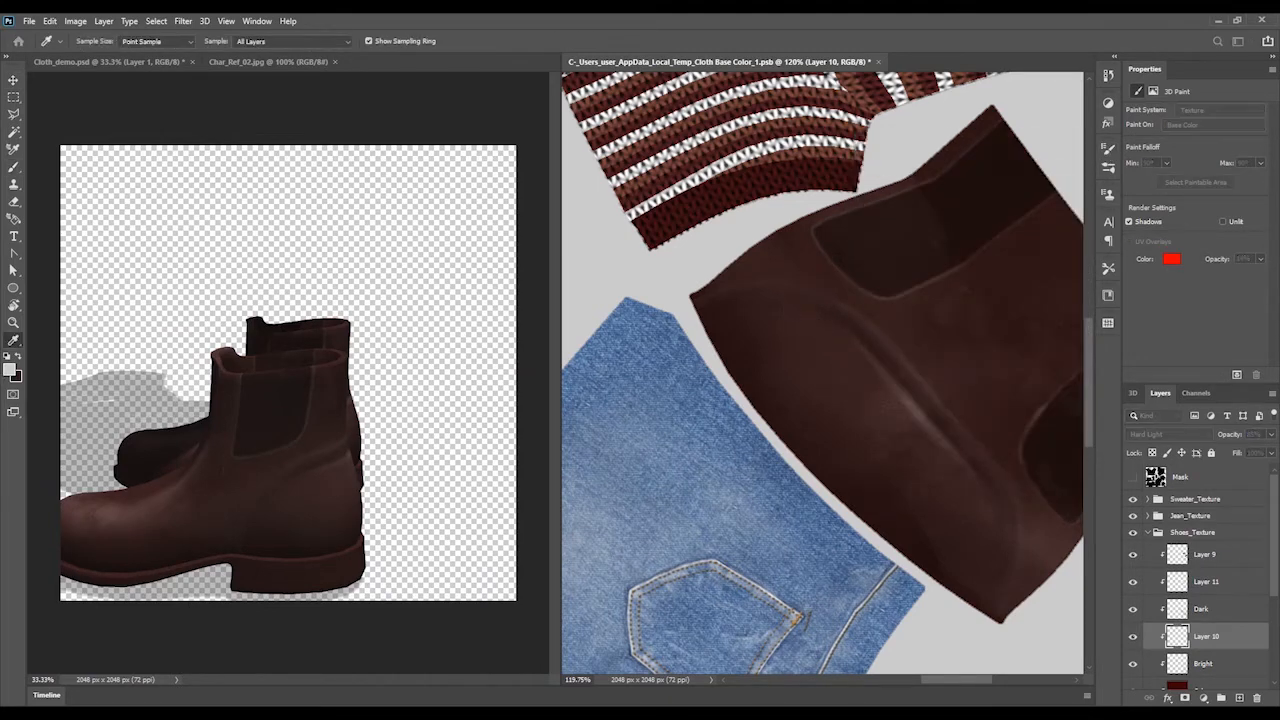
Paint a thin white highlight along the outer side of the curved seam on Layer 10 at 30% brush opacity
left_click(10, 372)
left_click(336, 214)
left_click(643, 200)
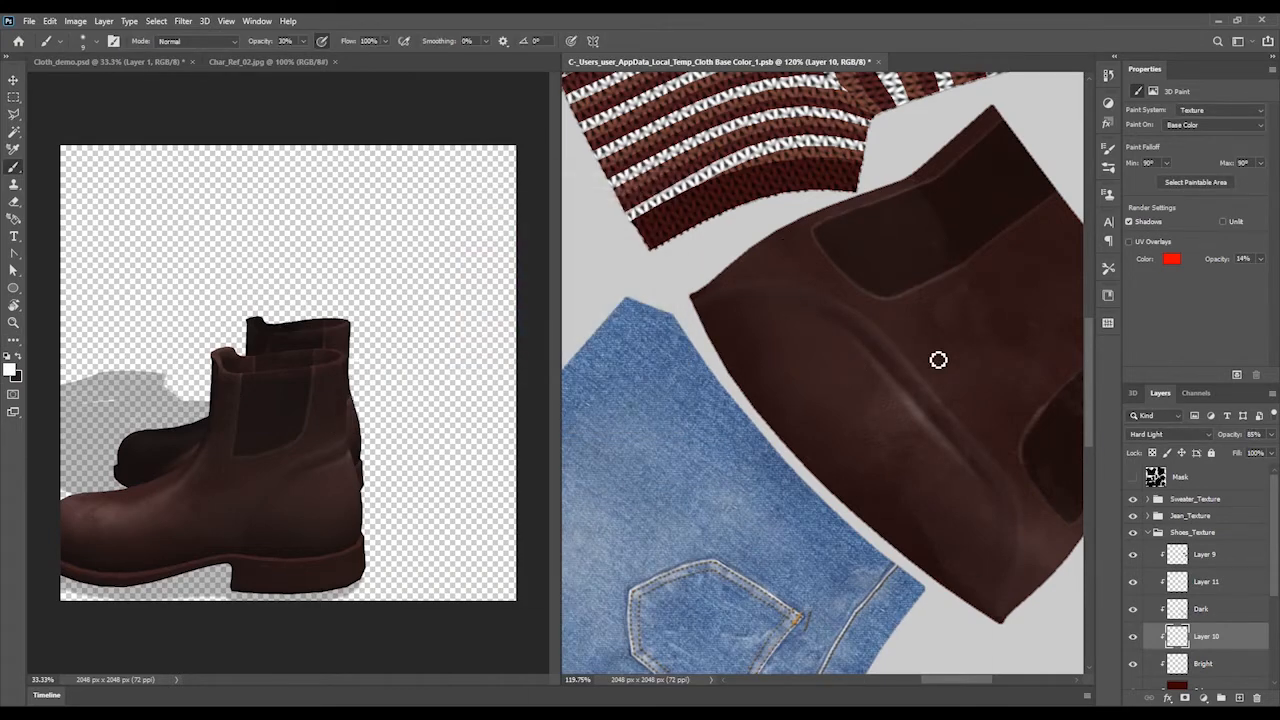
left_click_drag(915, 372, 986, 453)
Paint a thin black line along the curved seam on Layer 11, and make the Dark layer active with a 90 px brush
key("alt+bracketright")
key("alt+bracketright")
key("x")
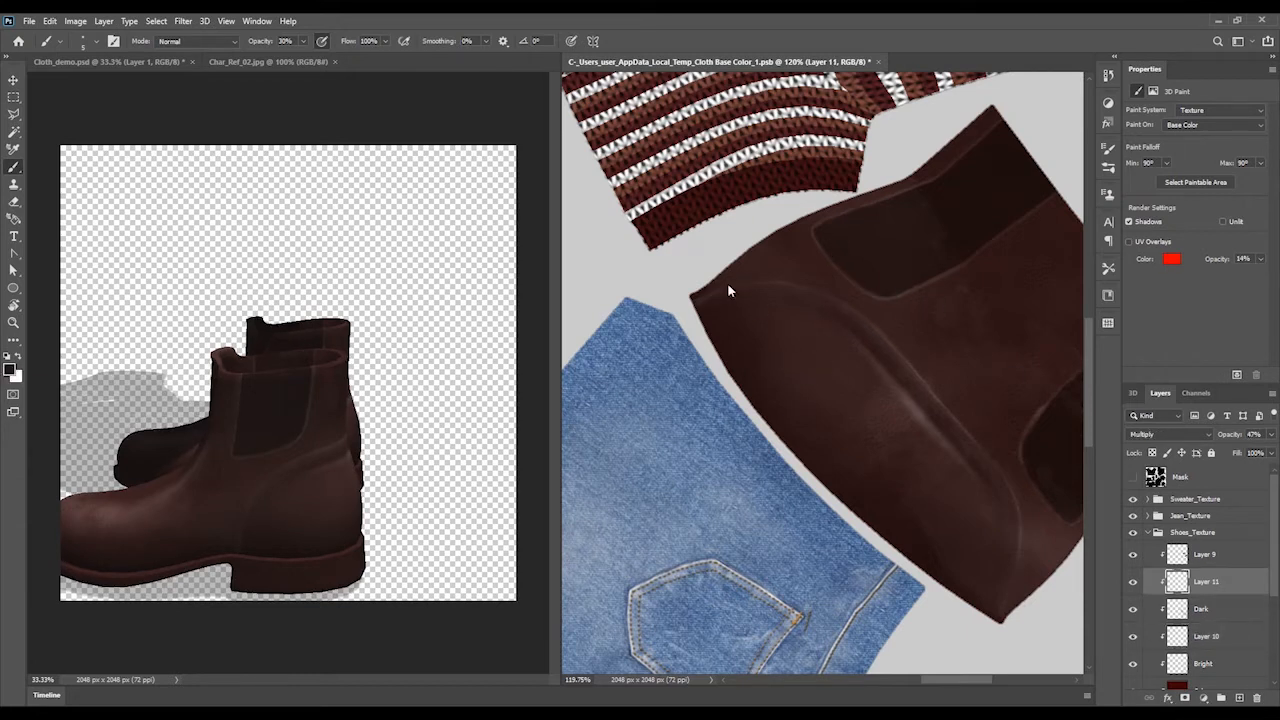
left_click_drag(731, 291, 797, 286)
key("bracketright")
key("bracketright")
key("bracketright")
key("bracketright")
key("bracketright")
left_click(1212, 608)
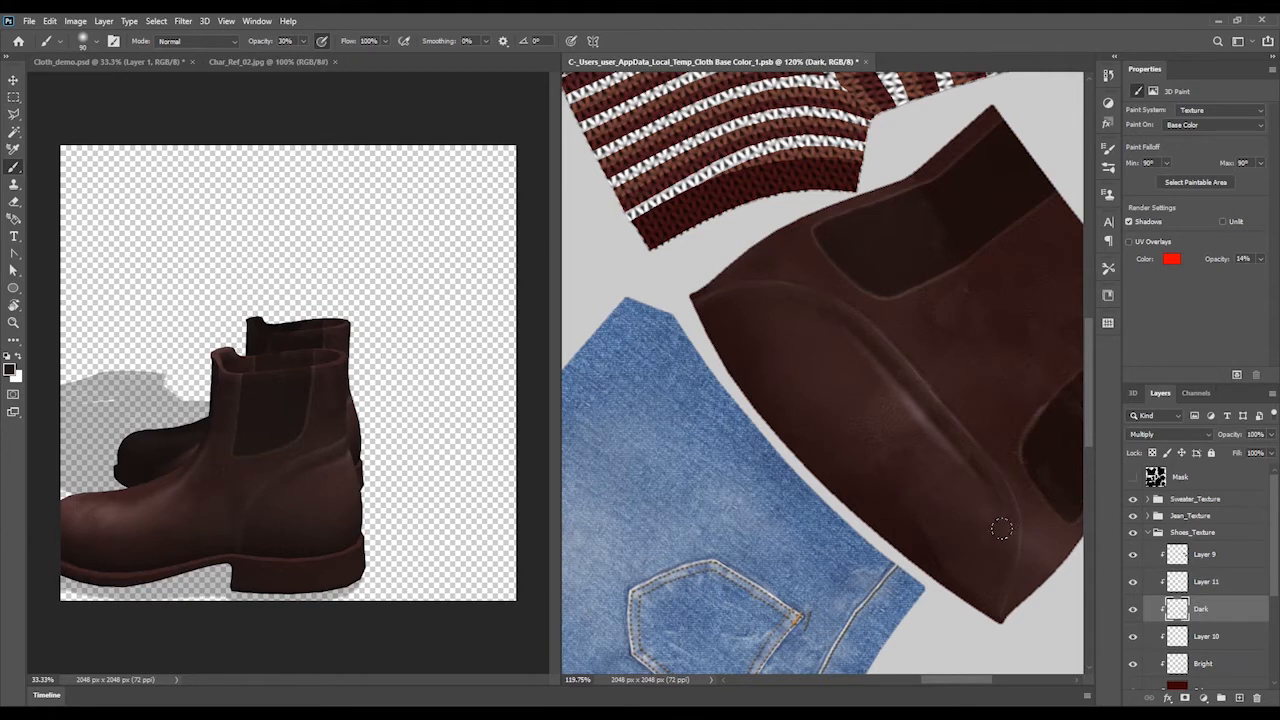
Add a new layer above Layer 9 in the Shoes_Texture group and make it a clipping mask
left_click(1222, 555)
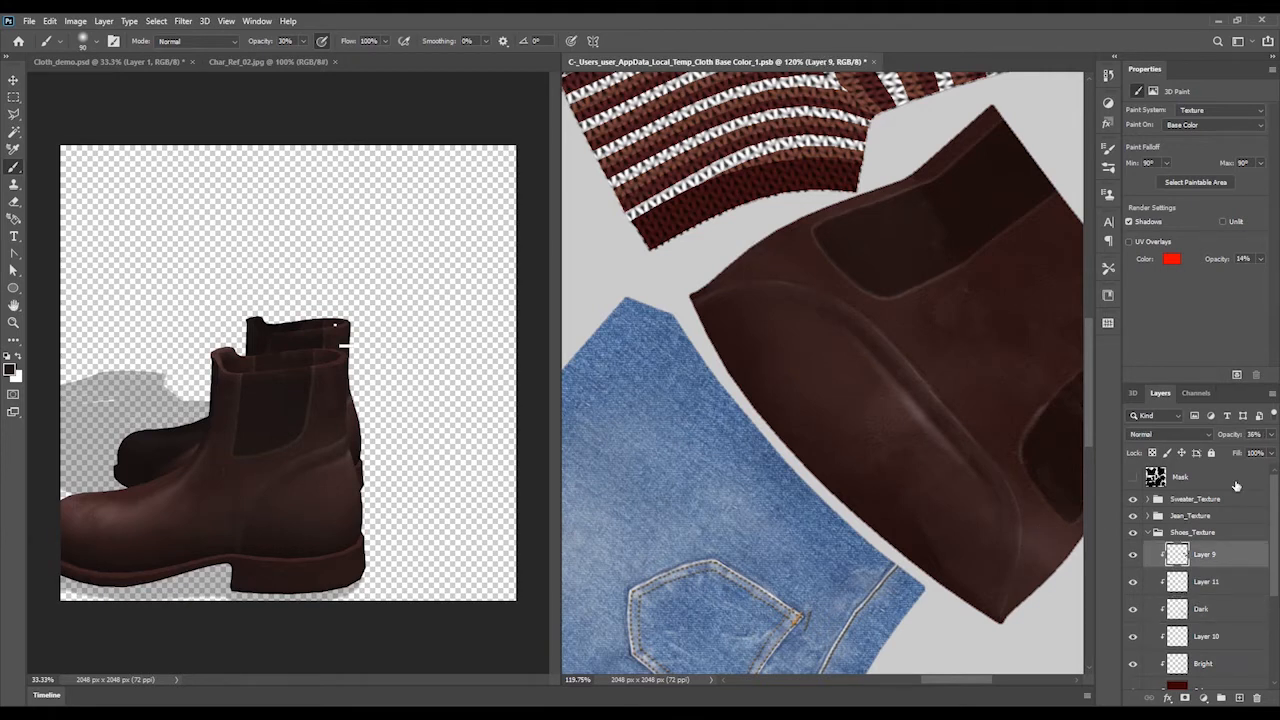
left_click(1239, 697)
right_click(1218, 555)
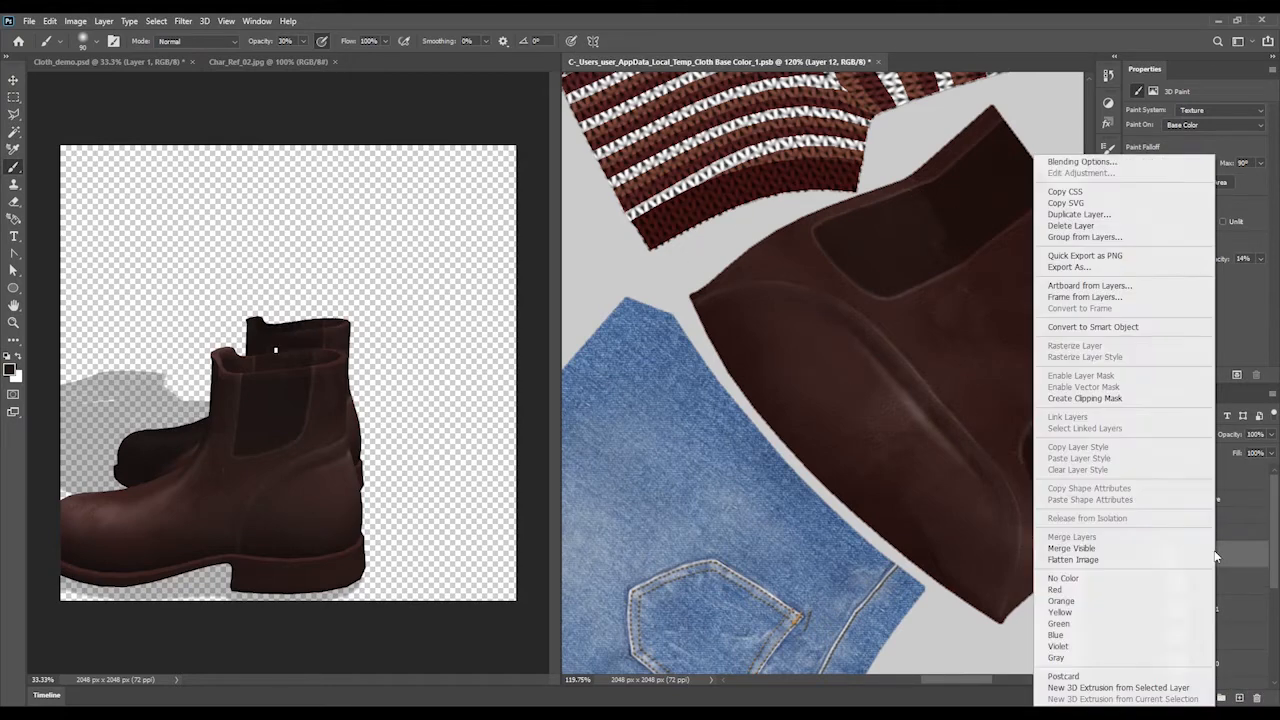
left_click(1100, 401)
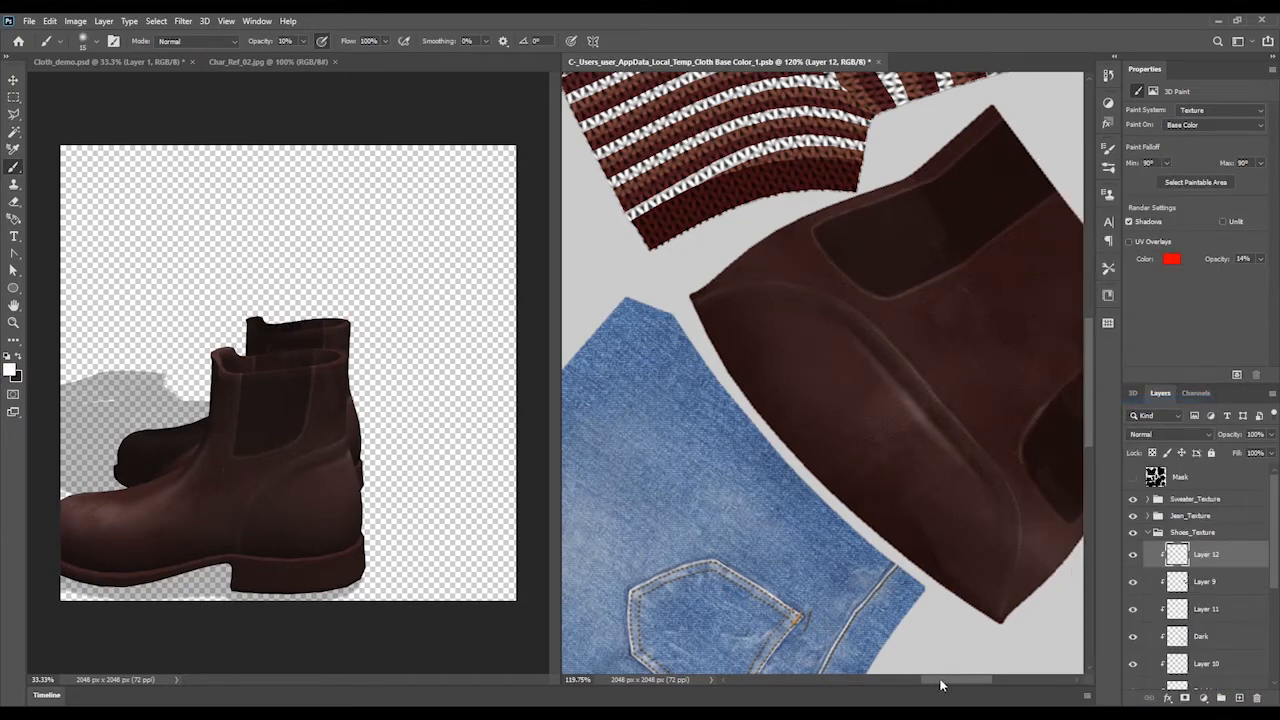
With the boot piece rotated upright, paint faint white ribs at 10% opacity down the first elastic panel on Layer 12 and trim their ends with the Eraser
left_click_drag(941, 685, 954, 685)
key("r")
left_click_drag(778, 222, 719, 336)
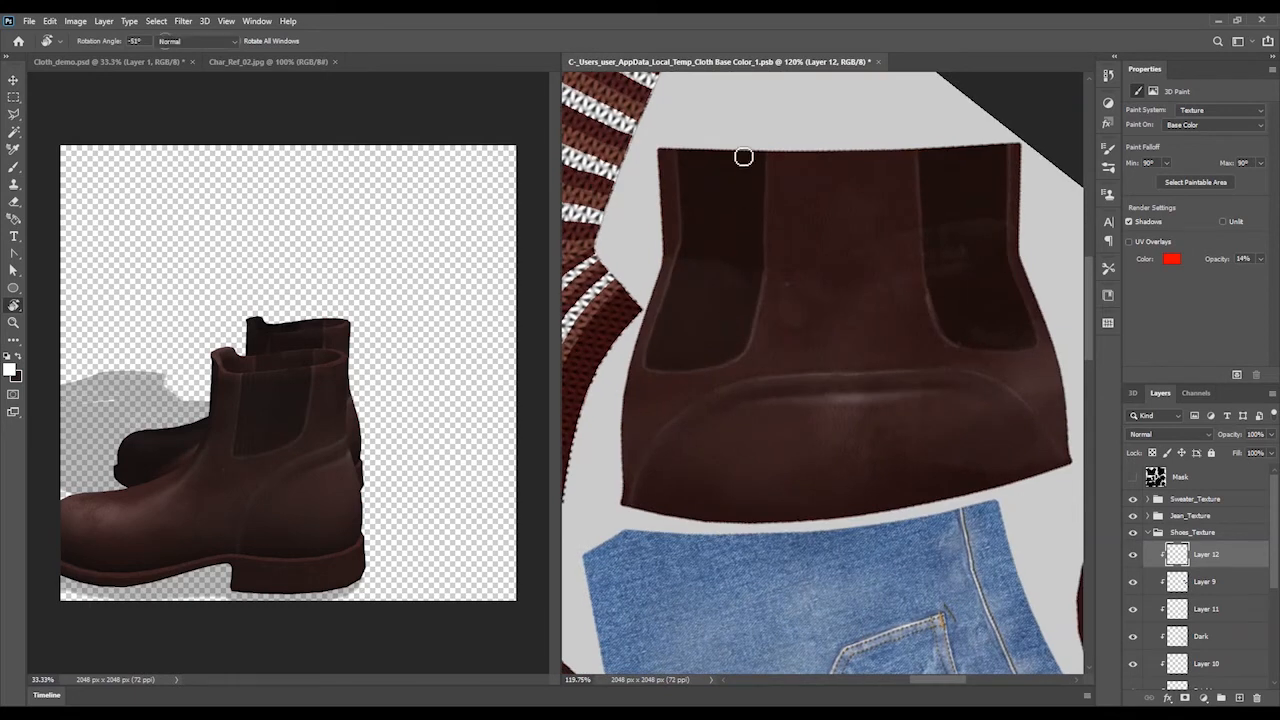
key("b")
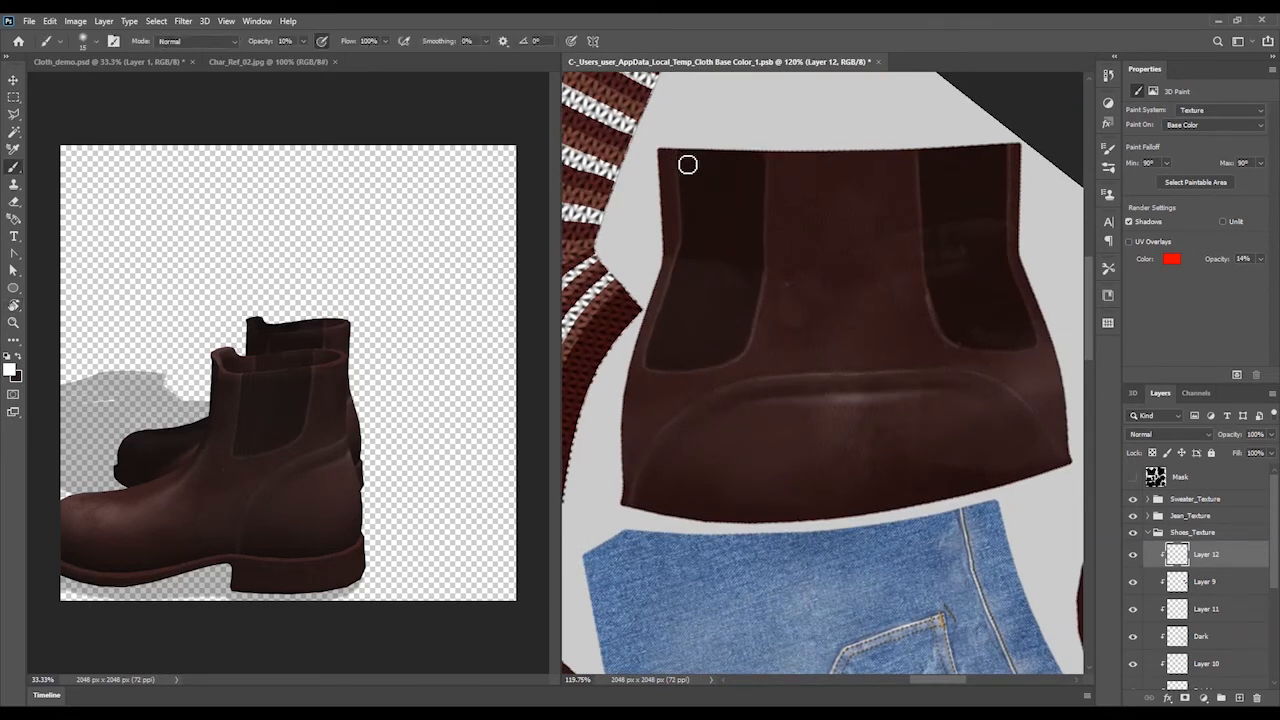
mouse_move(688, 164)
left_mouse_down()
mouse_move(692, 245)
mouse_move(656, 368)
left_mouse_up()
mouse_move(693, 154)
left_mouse_down()
mouse_move(696, 254)
mouse_move(664, 361)
left_mouse_up()
mouse_move(694, 171)
left_mouse_down()
mouse_move(705, 237)
mouse_move(667, 383)
mouse_move(708, 199)
mouse_move(706, 264)
mouse_move(674, 382)
left_mouse_up()
left_click_drag(716, 158, 679, 392)
mouse_move(719, 157)
left_mouse_down()
mouse_move(725, 245)
mouse_move(686, 391)
left_mouse_up()
mouse_move(720, 151)
left_mouse_down()
mouse_move(730, 254)
mouse_move(695, 389)
mouse_move(742, 201)
mouse_move(743, 237)
mouse_move(700, 389)
left_mouse_up()
left_click_drag(752, 203, 714, 395)
mouse_move(757, 156)
left_mouse_down()
mouse_move(757, 254)
mouse_move(723, 387)
mouse_move(767, 153)
mouse_move(761, 286)
mouse_move(737, 377)
left_mouse_up()
key("e")
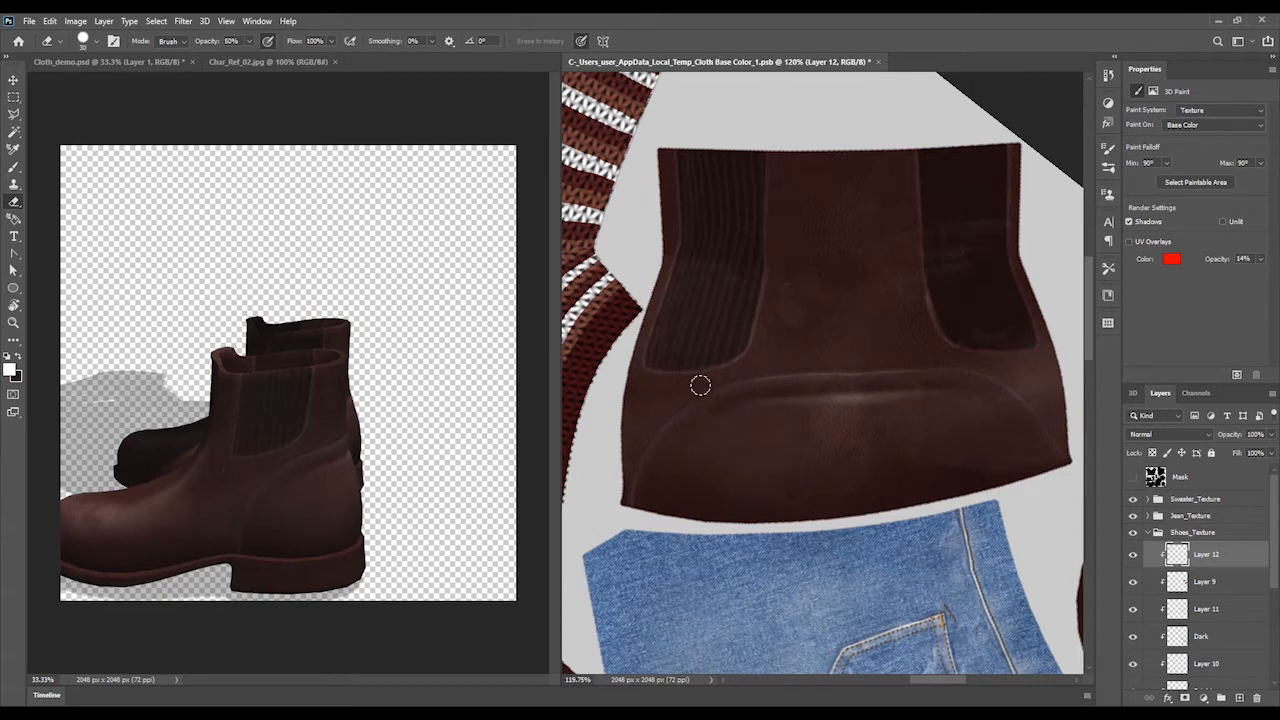
Paint matching faint white ribs down the outer part of the second elastic panel on Layer 12 and save the texture
key("b")
mouse_move(924, 151)
left_mouse_down()
mouse_move(947, 339)
mouse_move(939, 152)
mouse_move(954, 352)
left_mouse_up()
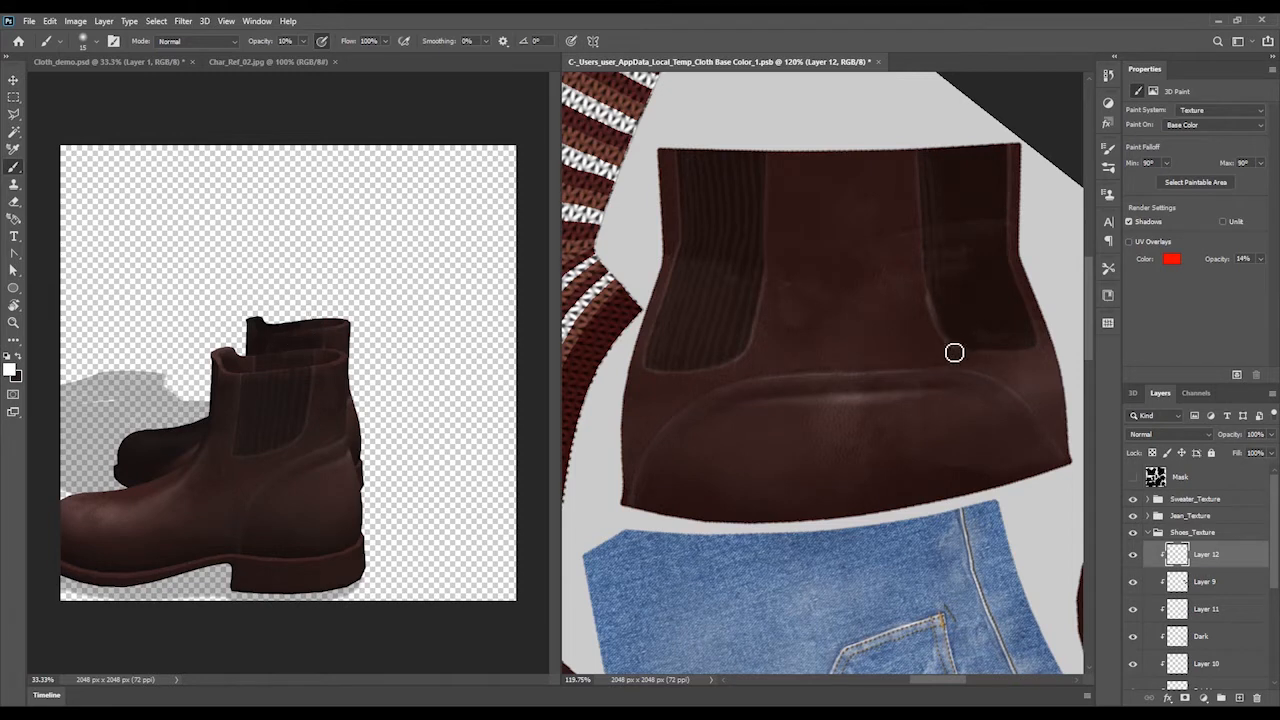
mouse_move(1006, 151)
left_mouse_down()
mouse_move(1006, 283)
mouse_move(1037, 356)
left_mouse_up()
mouse_move(1002, 150)
left_mouse_down()
mouse_move(997, 242)
mouse_move(1034, 377)
left_mouse_up()
mouse_move(992, 148)
left_mouse_down()
mouse_move(994, 271)
mouse_move(1017, 366)
left_mouse_up()
mouse_move(986, 148)
left_mouse_down()
mouse_move(987, 273)
mouse_move(1008, 371)
left_mouse_up()
left_click_drag(978, 149, 998, 381)
left_click_drag(957, 191, 989, 381)
key("ctrl+s")
Finish the ribs in the inner part of the second elastic panel and trim their lower ends with the Eraser
left_click_drag(960, 150, 989, 370)
left_click_drag(956, 200, 976, 370)
left_click_drag(950, 153, 962, 333)
key("e")
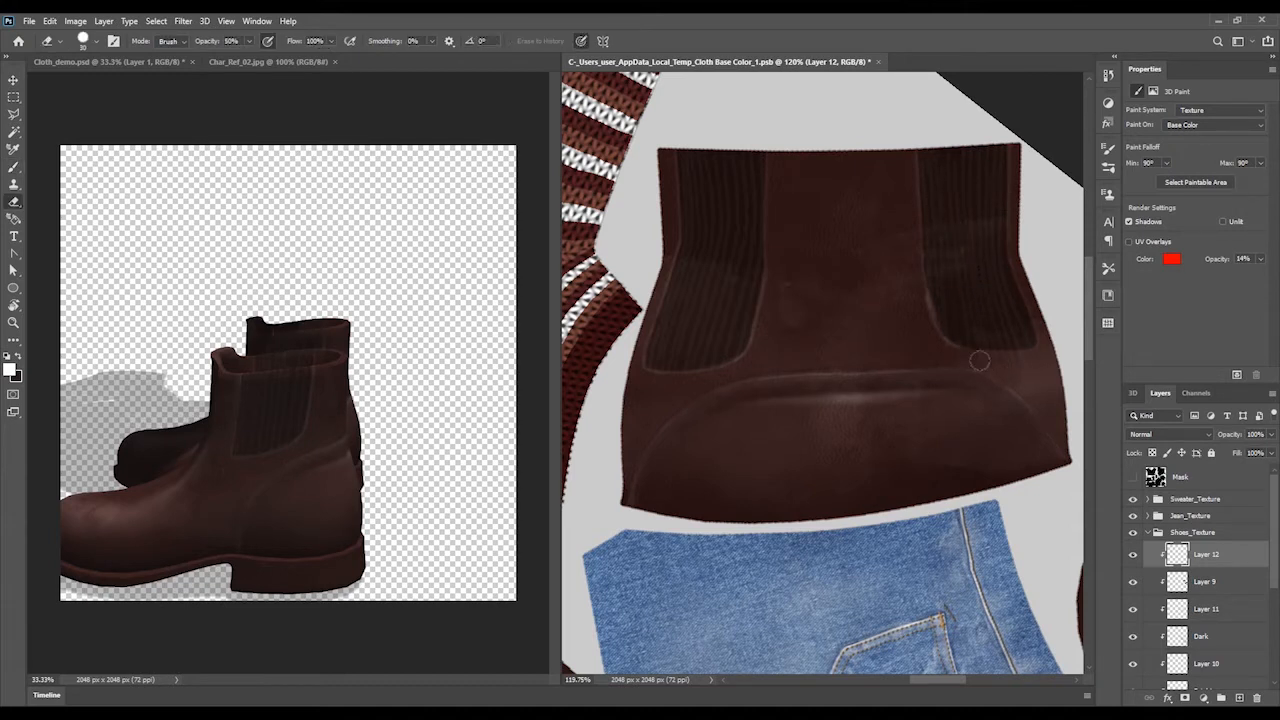
Lower Layer 12's opacity to make the ribbing subtler and check it on the 3D boots
key("b")
left_click_drag(1270, 440, 1249, 453)
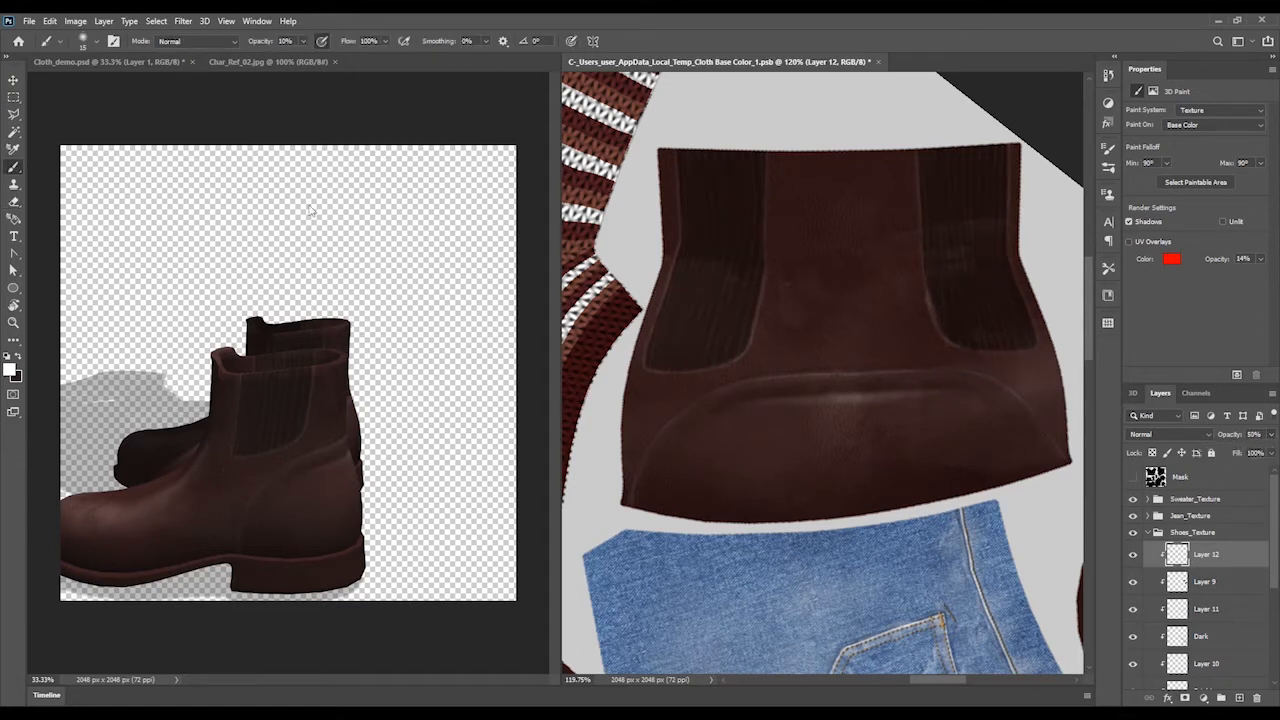
left_click(45, 62)
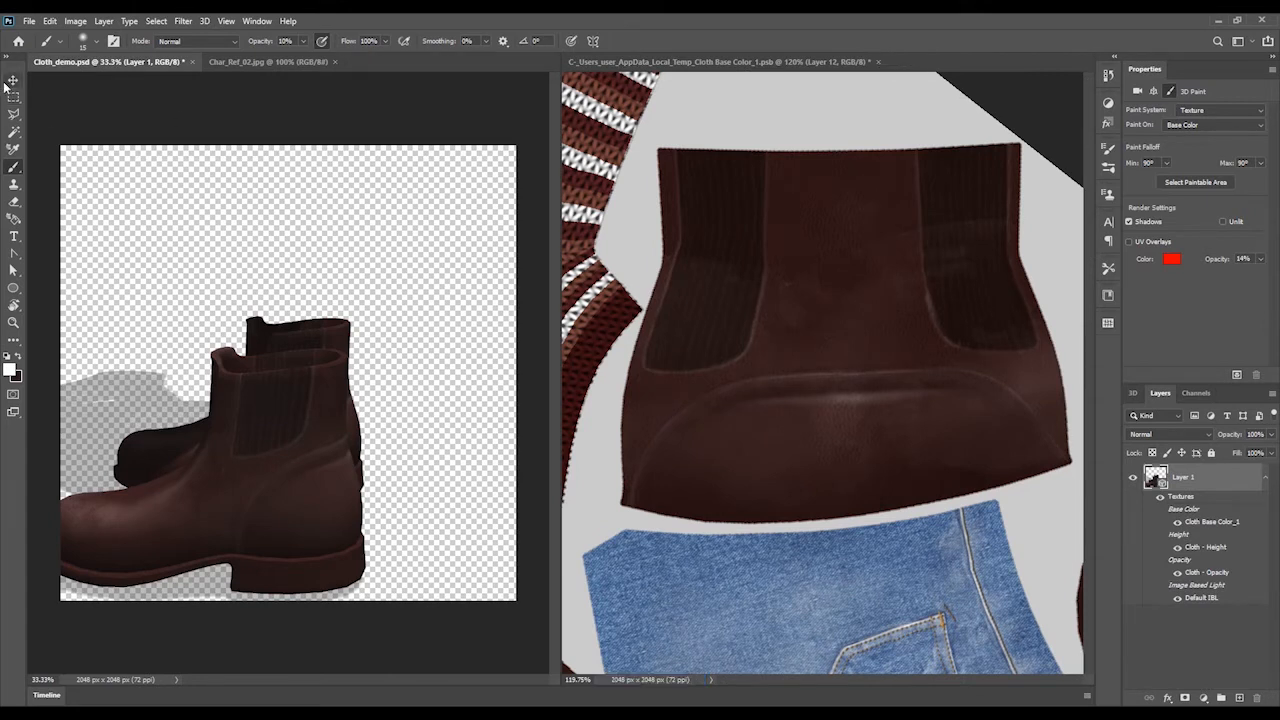
left_click(661, 84)
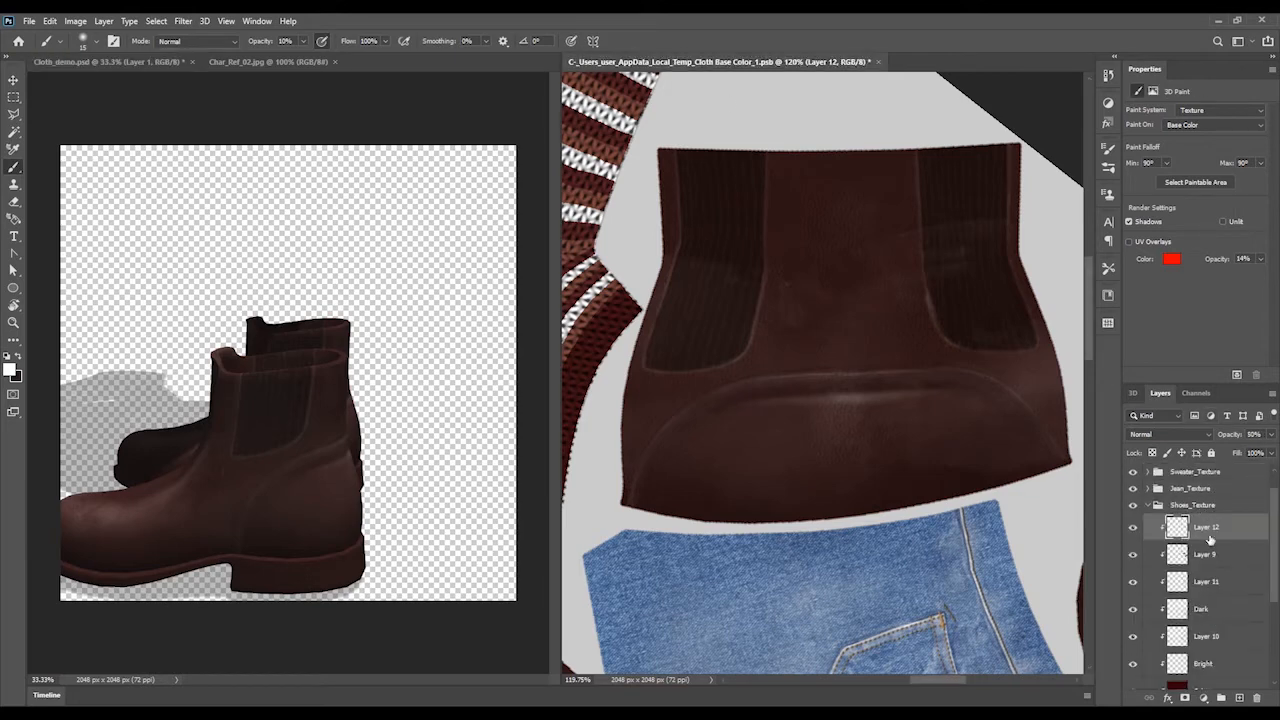
Compare the textured 3D boots with the leather shoes in the Char_Ref_02.jpg reference image
left_click(276, 61)
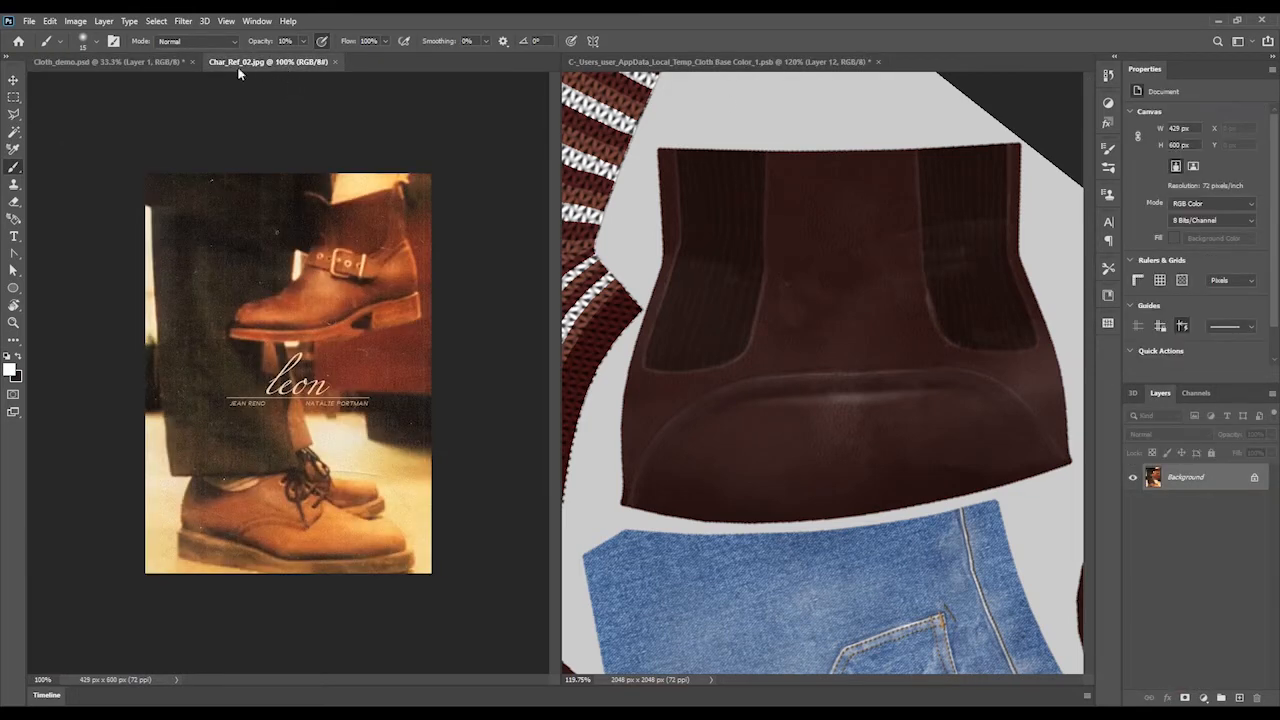
left_click(110, 61)
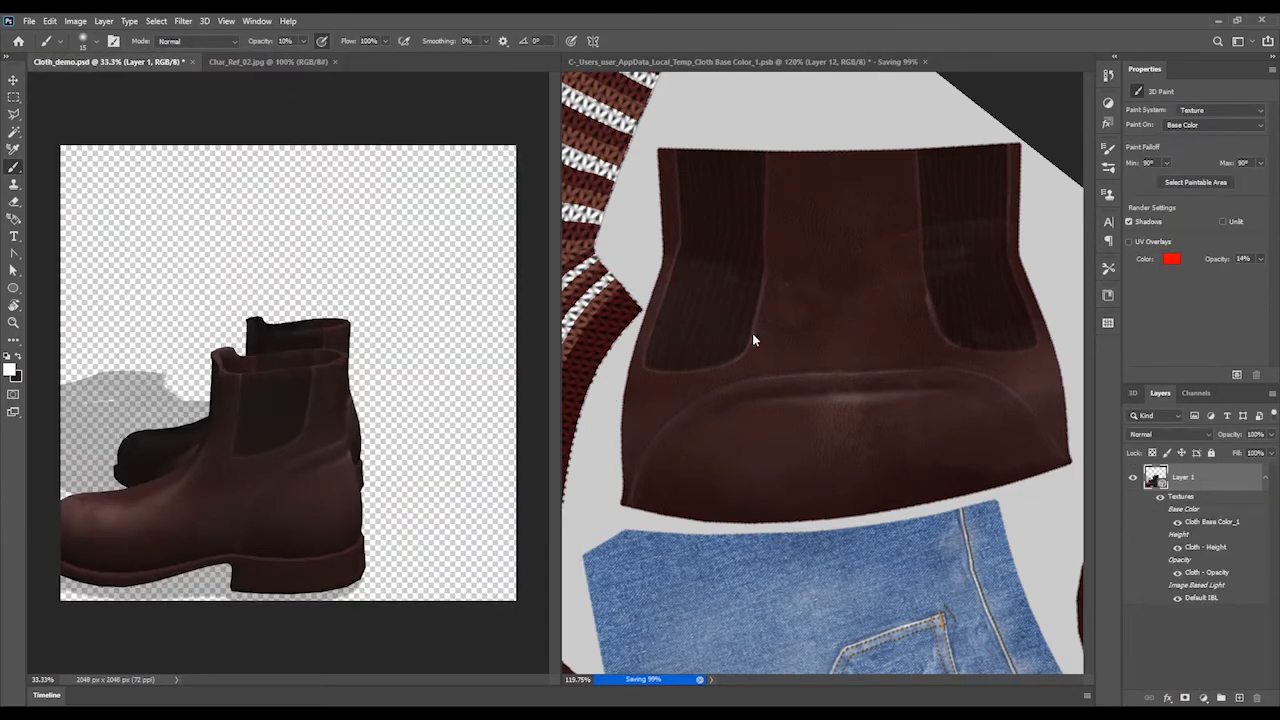
left_click(686, 65)
left_click(301, 62)
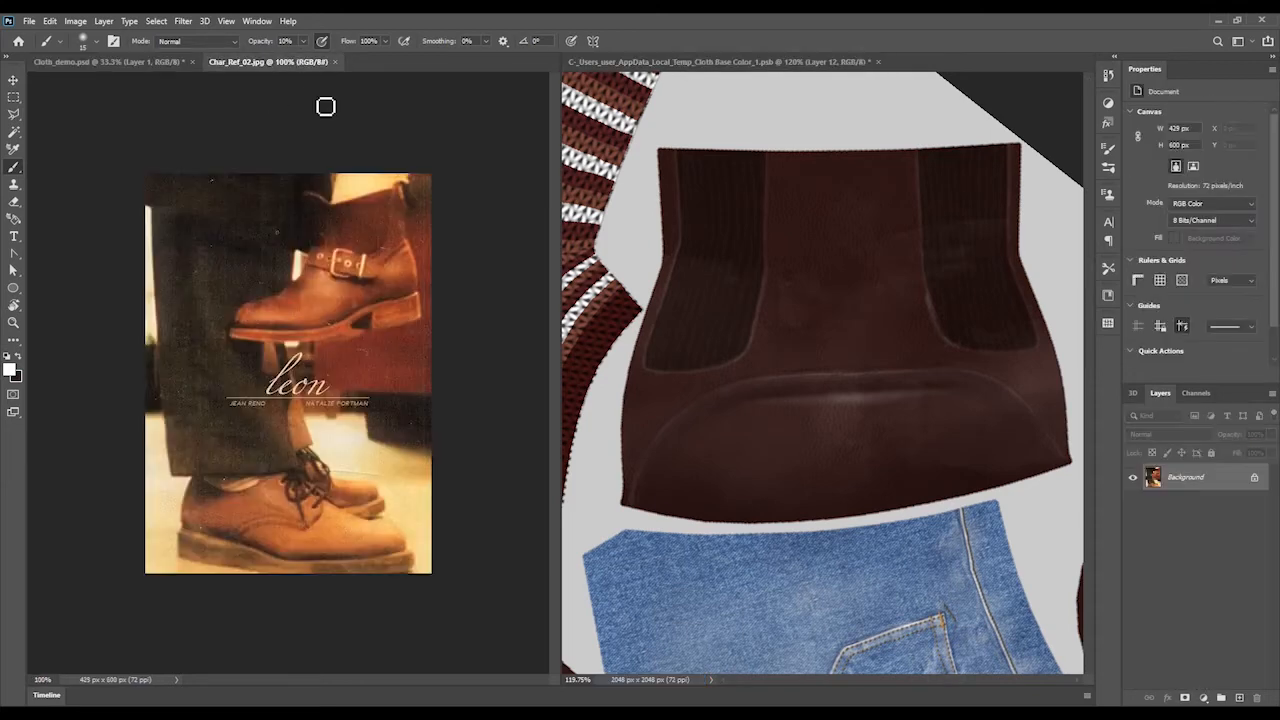
left_click(131, 63)
left_click(706, 63)
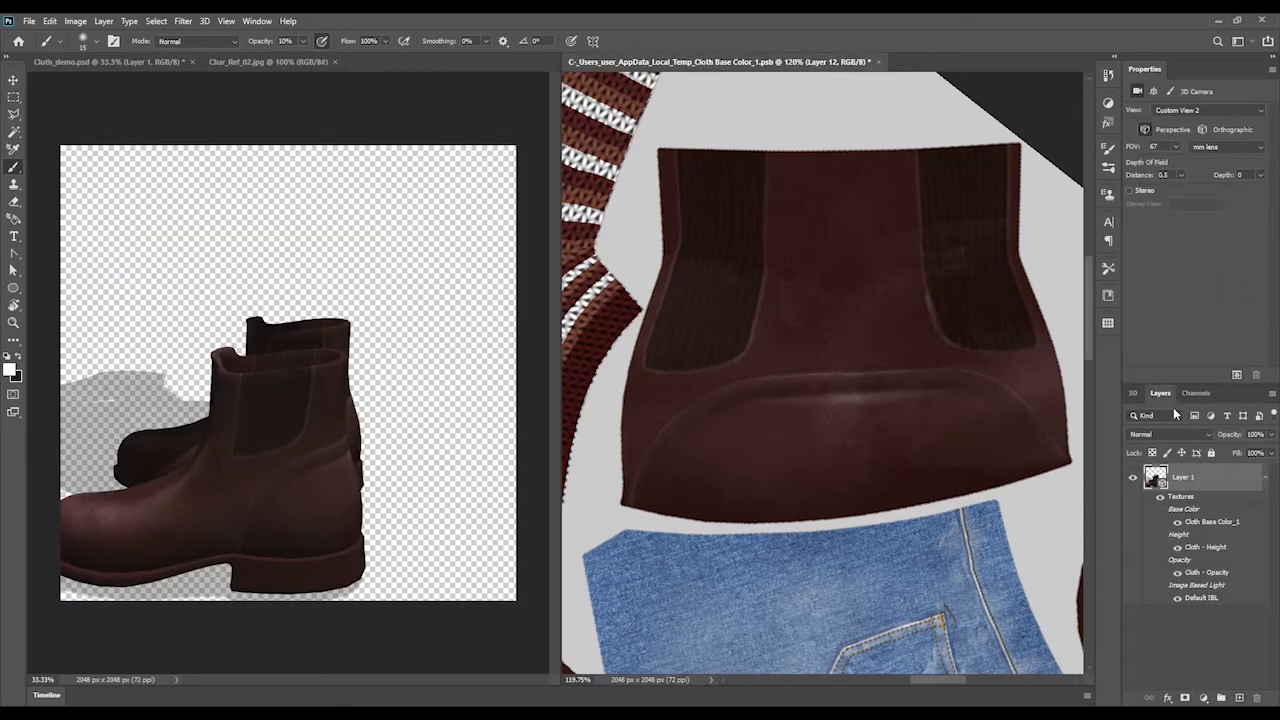
Make Layer 11 active and check the ribbed panels and curved seam on the 3D boots again
scroll(1200, 605, "down", 1)
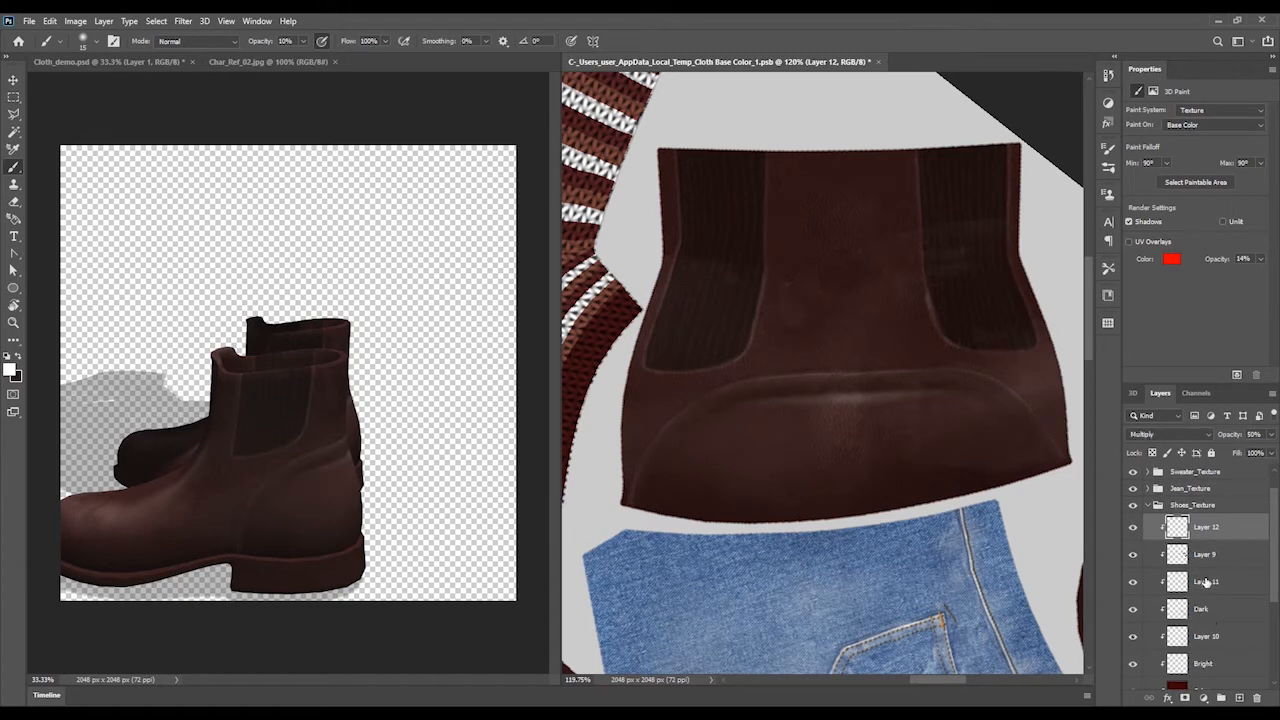
left_click(1207, 582)
key("l")
key("x")
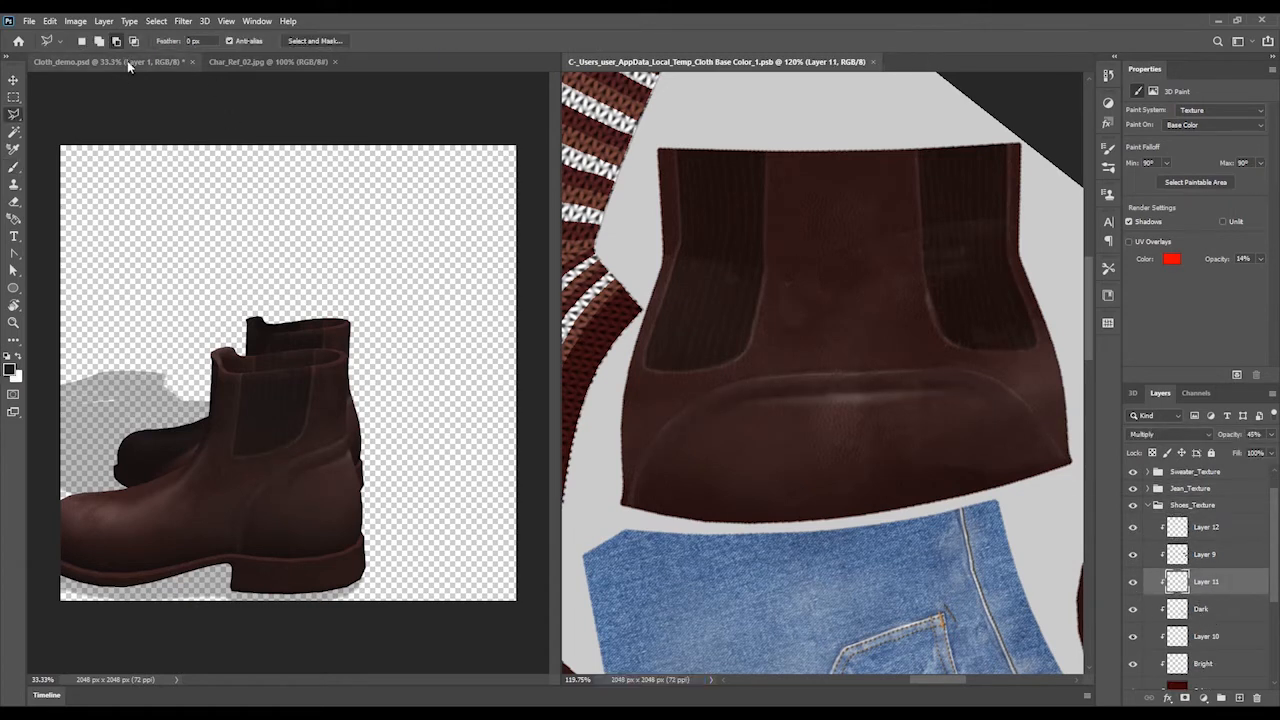
left_click(128, 63)
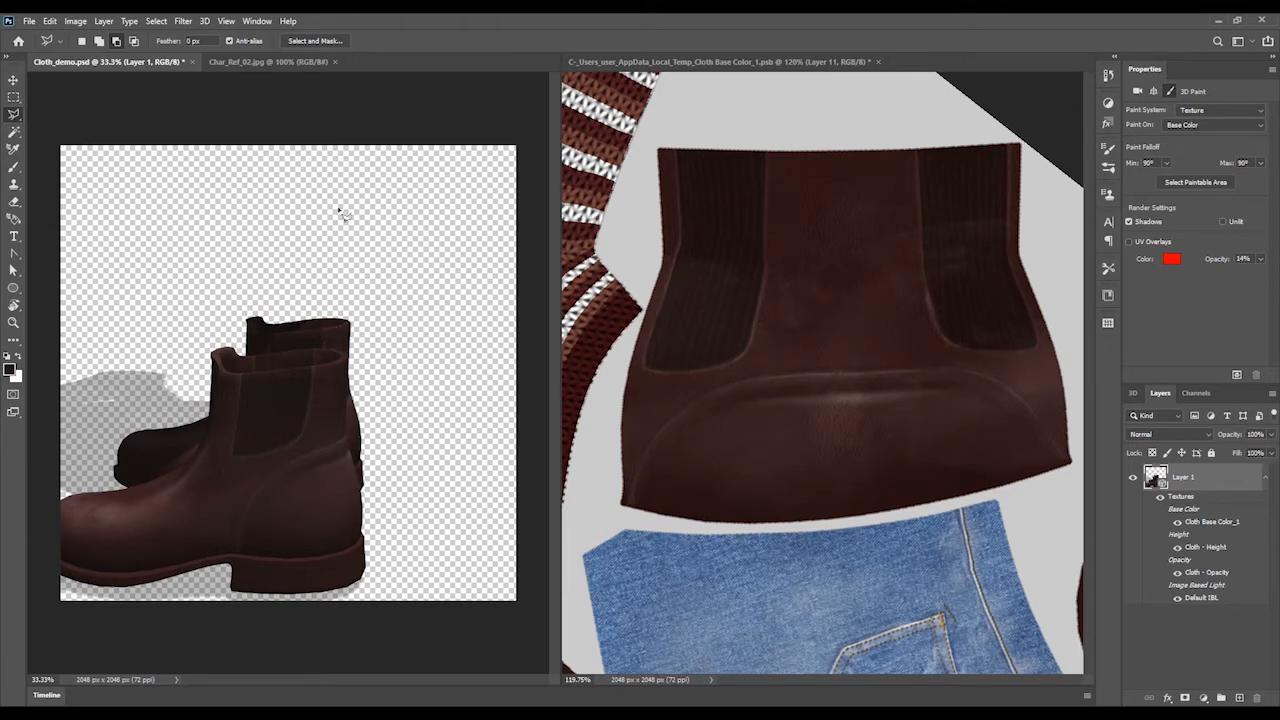
left_click(813, 390)
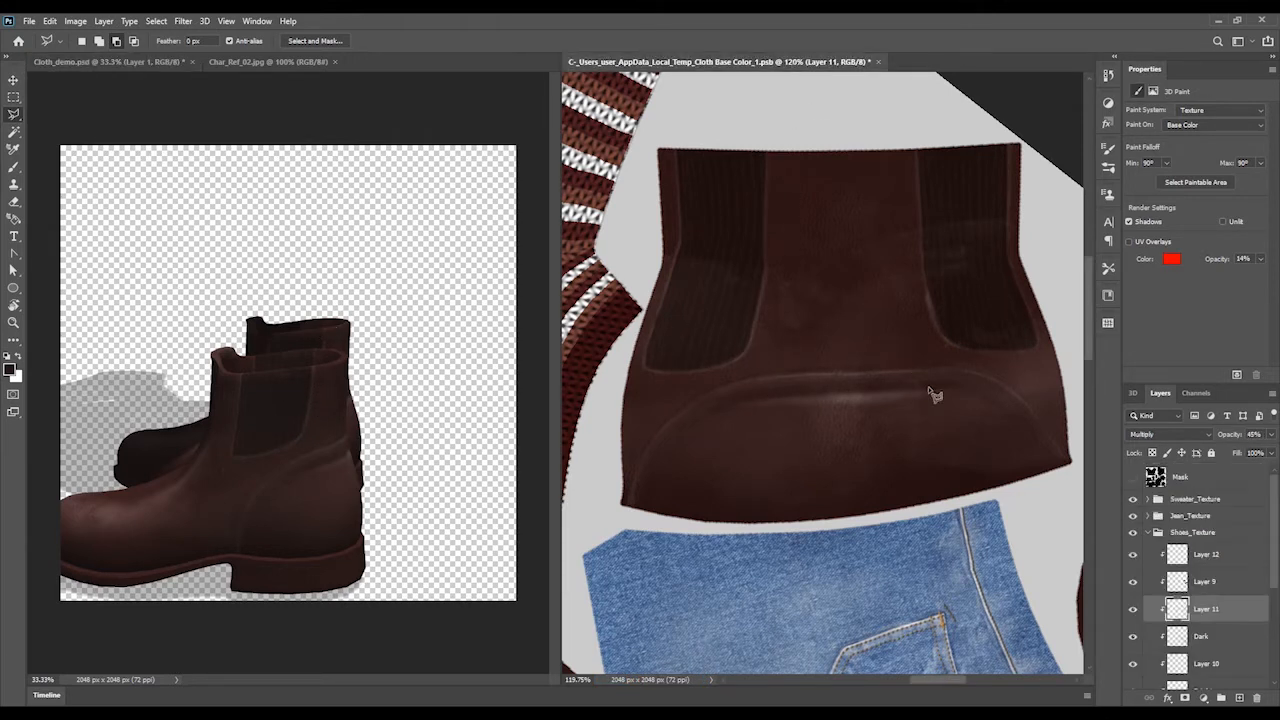
Reset the texture view's rotation to 0° and inspect the plain brown sole and toe pieces
left_click_drag(783, 445, 923, 174)
key("r")
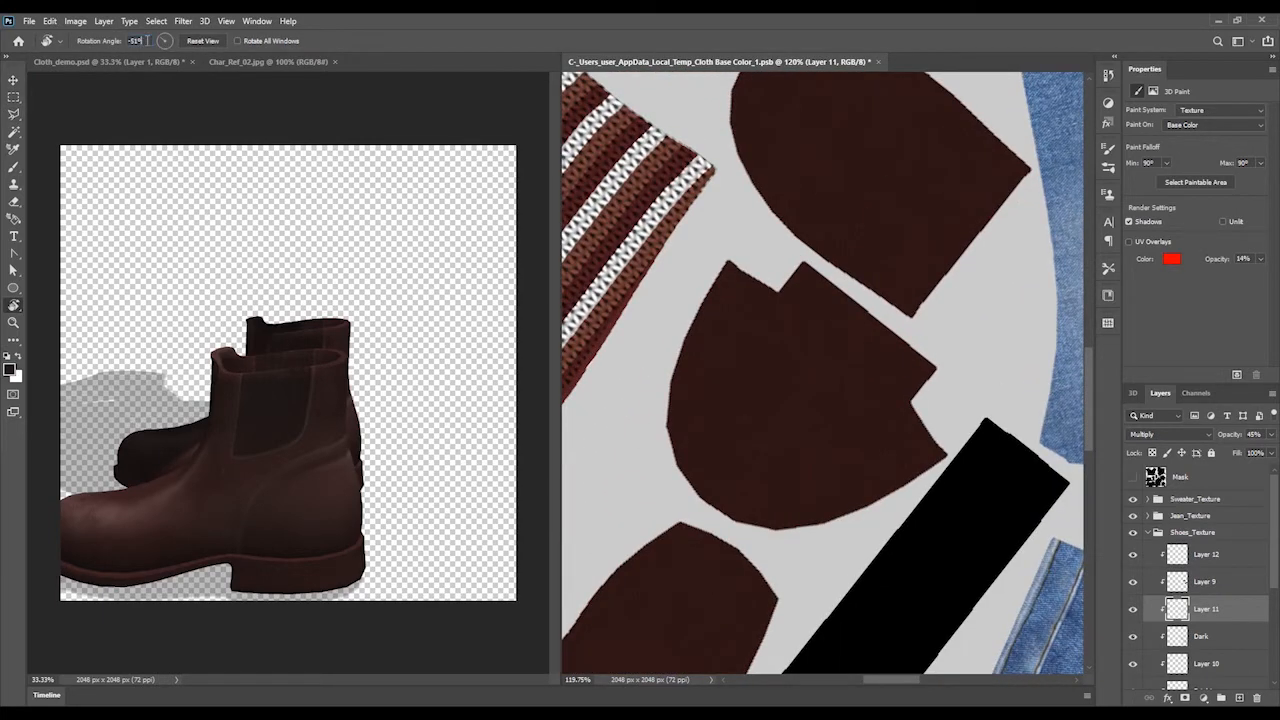
left_click_drag(148, 41, 117, 47)
type("0")
key("Return")
left_click(14, 81)
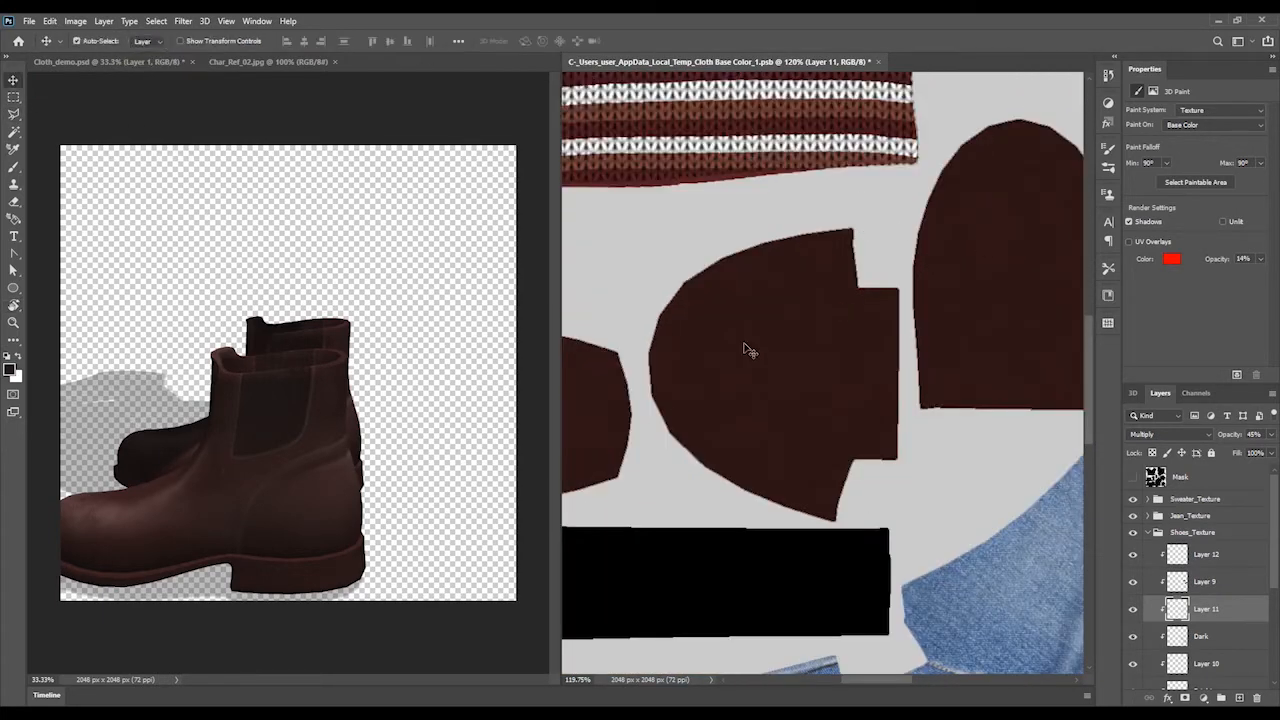
left_click_drag(756, 369, 1086, 251)
left_click_drag(750, 337, 821, 328)
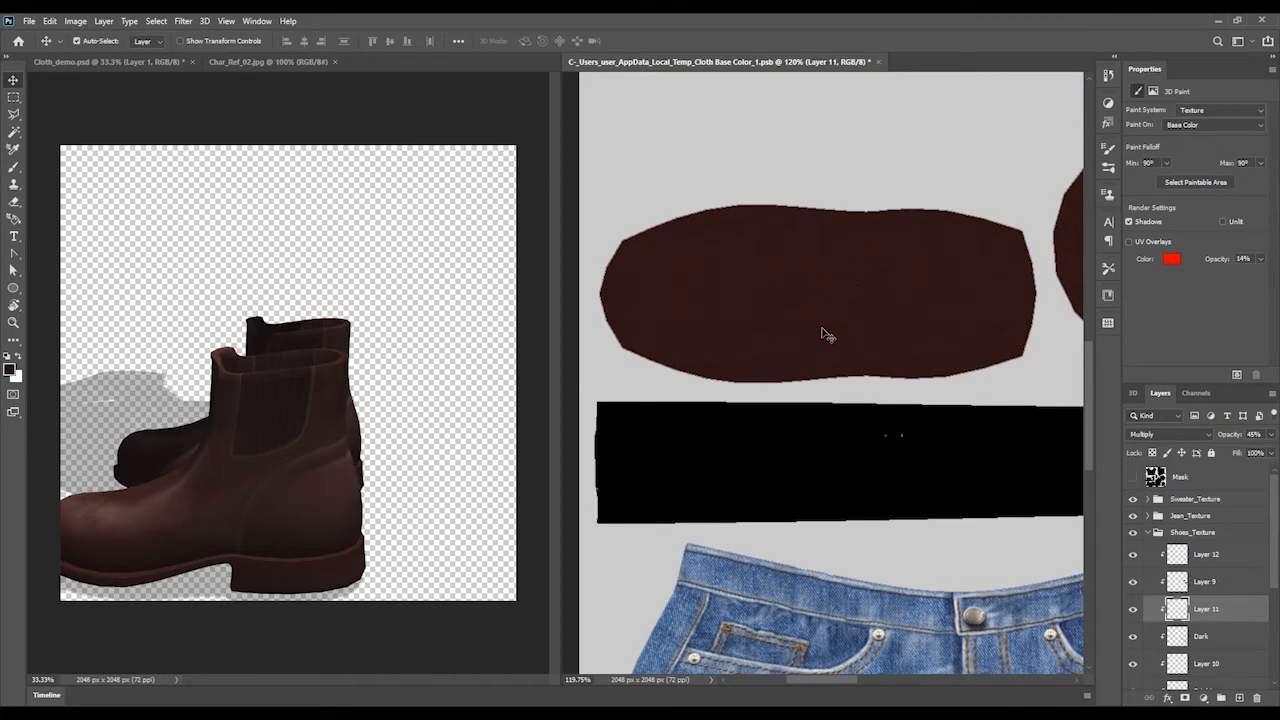
left_click_drag(871, 281, 575, 358)
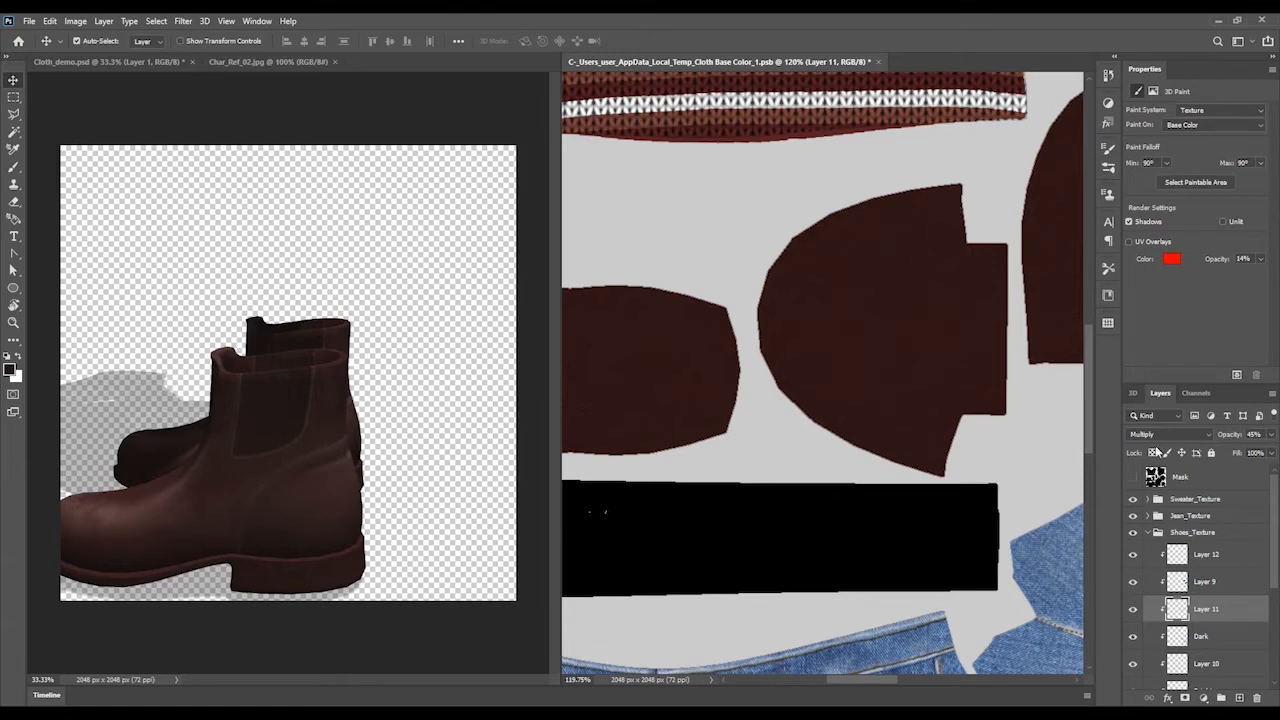
Add another new layer above Layer 12 and clip it to the shoe layers for the remaining boot pieces
left_click(1213, 562)
left_click(1239, 698)
right_click(1240, 556)
left_click(1106, 398)
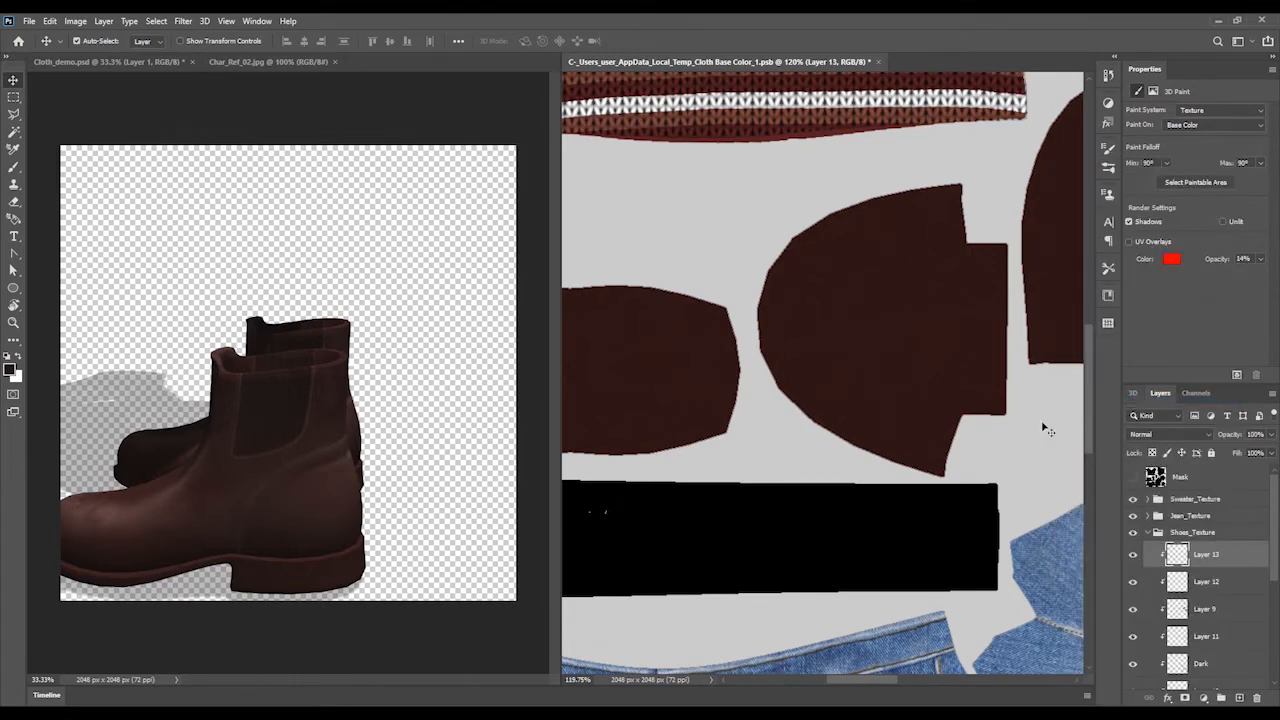
scroll(1043, 428, "down", 5)
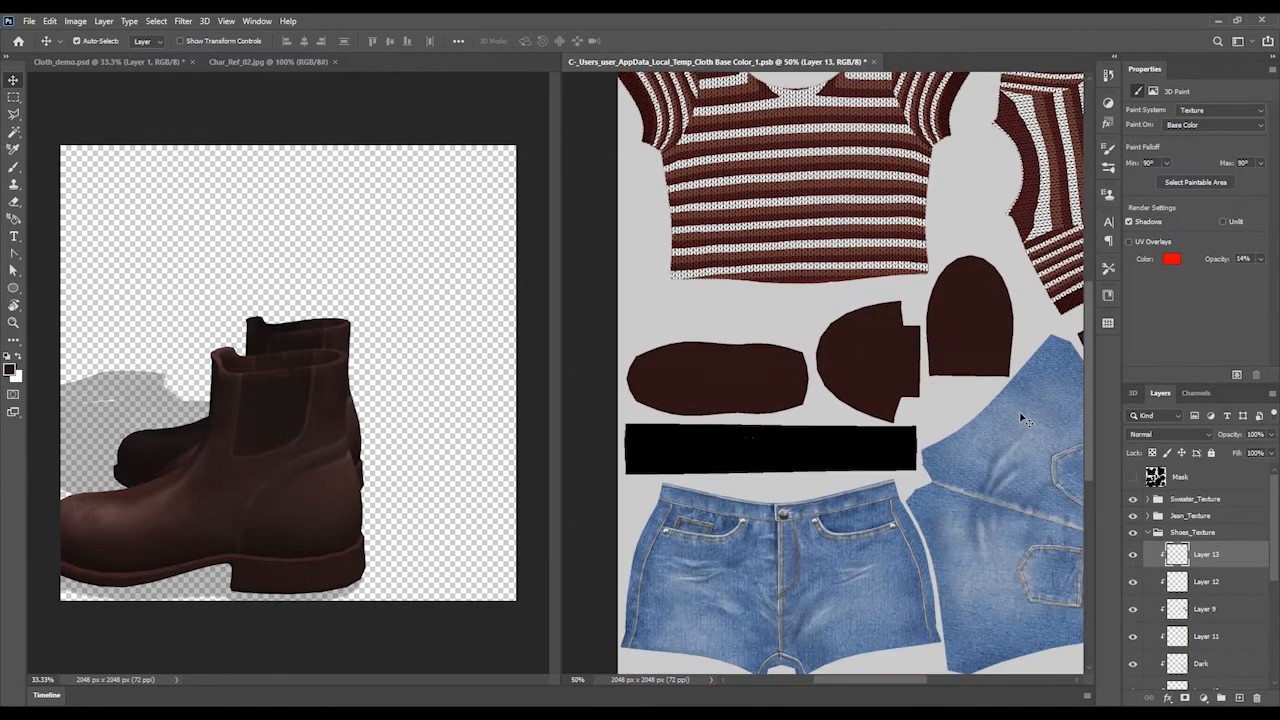
Marquee-select the sole and toe pieces and fill them with dark brown #3a291d on Layer 13
key("m")
left_click_drag(606, 212, 1045, 467)
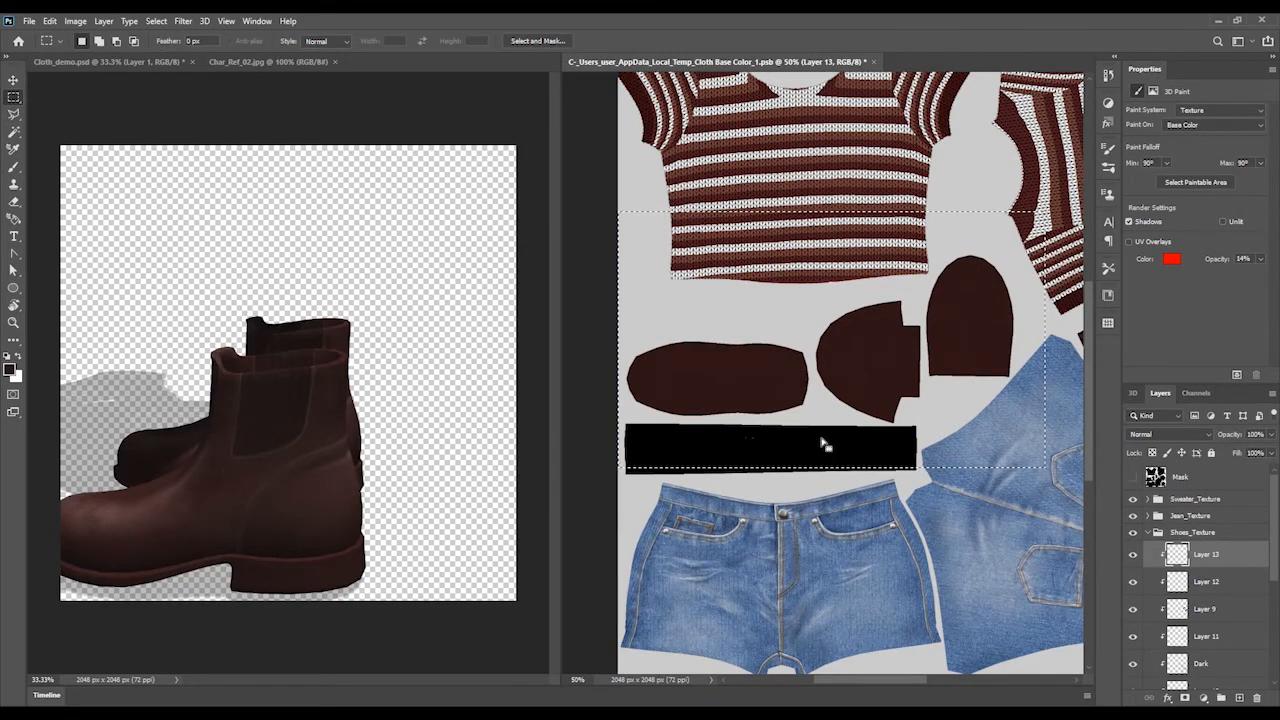
left_click(9, 370)
left_click(523, 373)
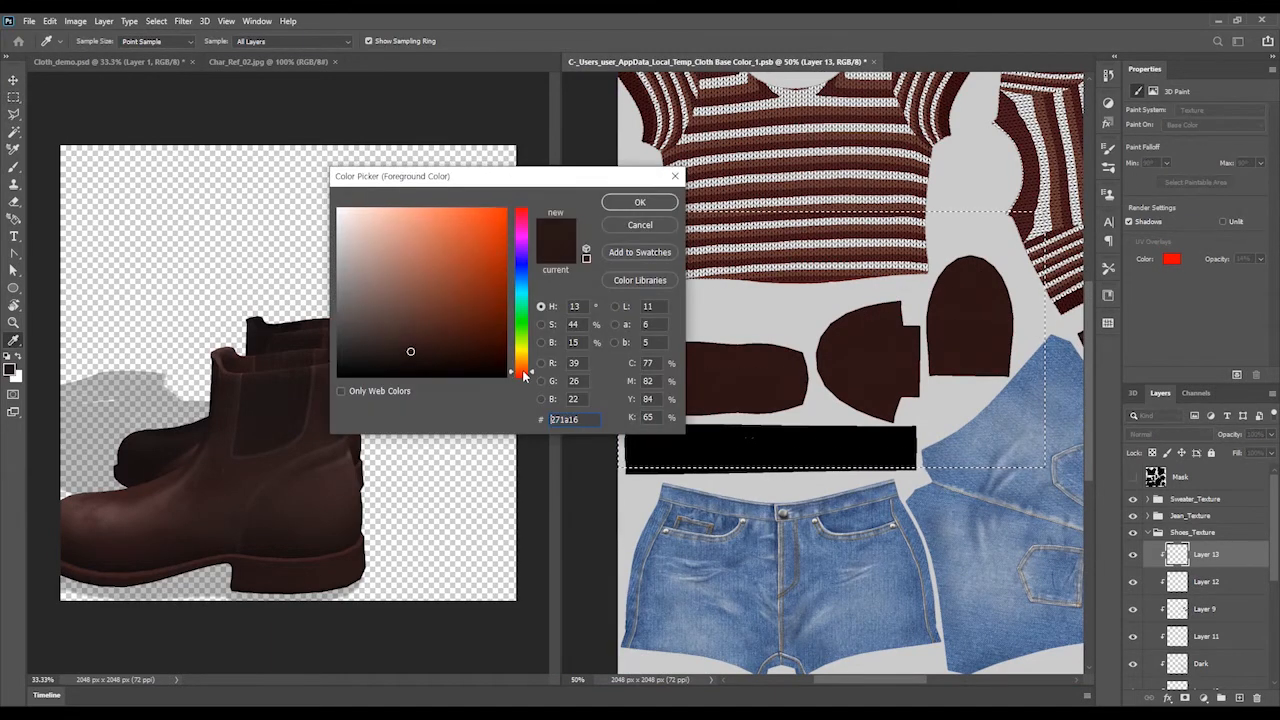
left_click_drag(524, 376, 524, 369)
left_click_drag(436, 341, 423, 338)
left_click(641, 204)
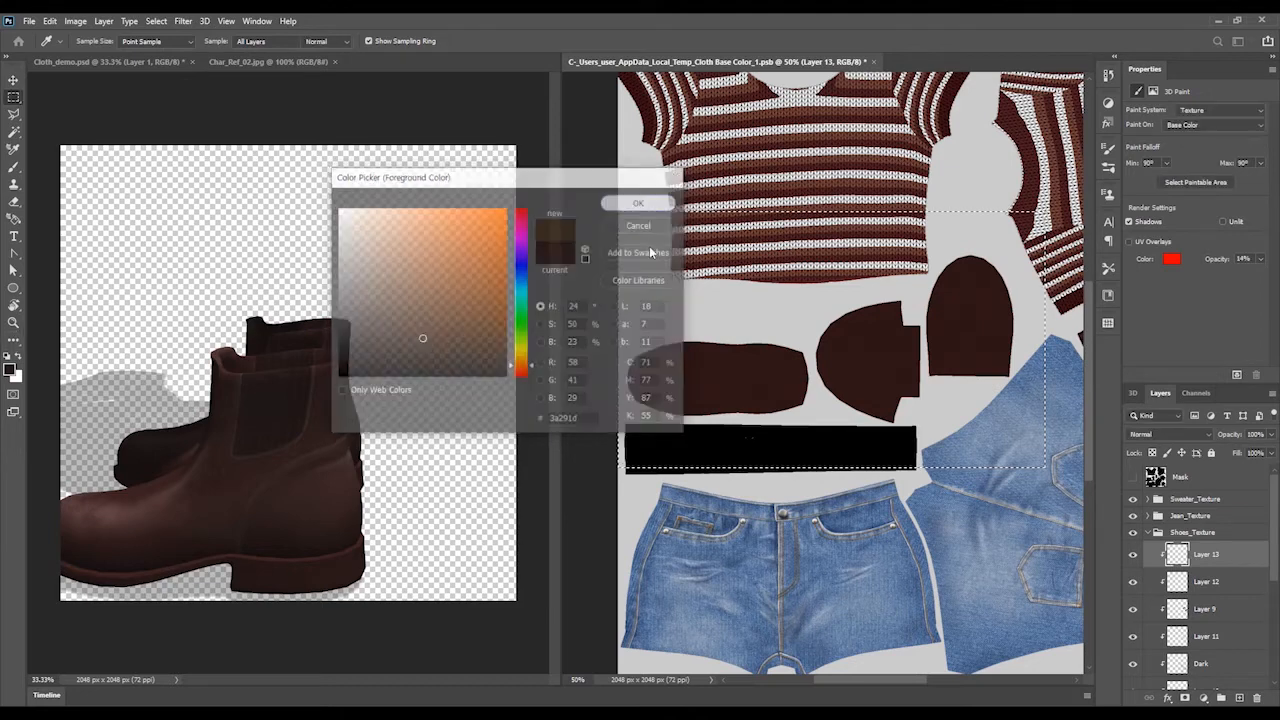
key("alt+BackSpace")
Shift the brown to a slightly redder hue, refill the sole pieces, deselect, and check the soles on the 3D boots
left_click(9, 370)
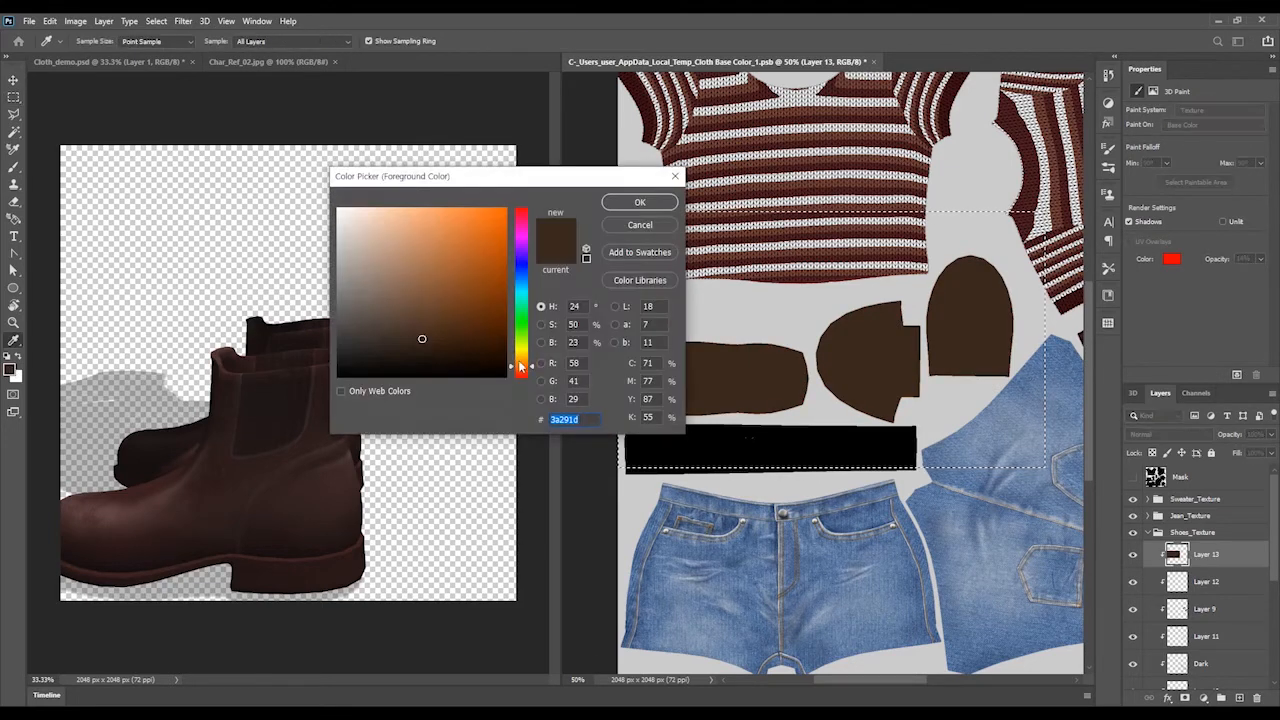
left_click_drag(520, 366, 522, 371)
left_click(639, 204)
key("alt+BackSpace")
key("ctrl+d")
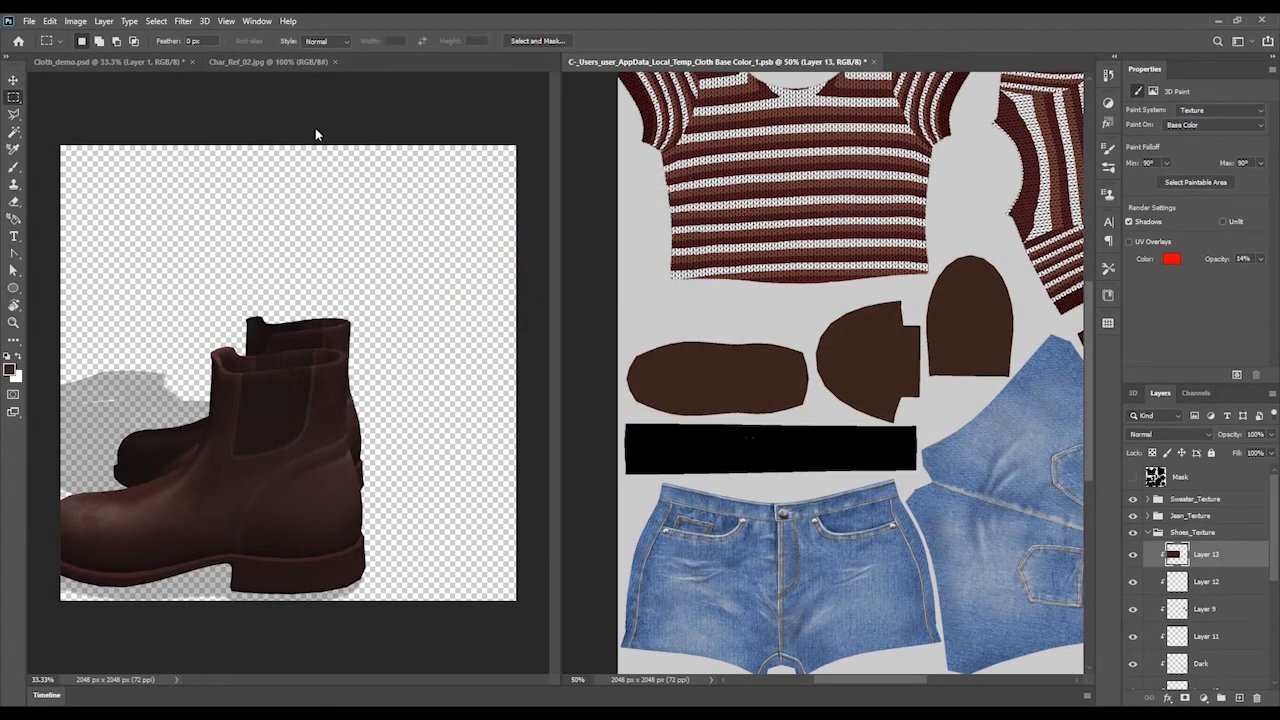
left_click(316, 134)
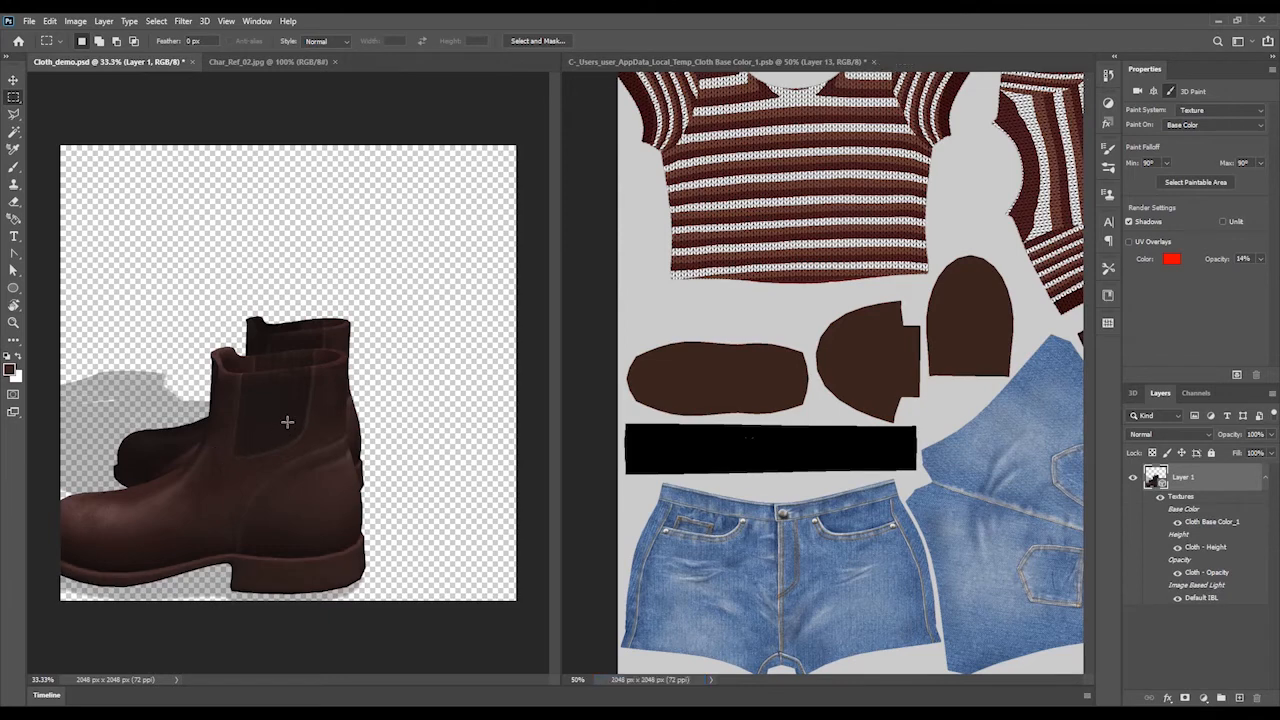
left_click(653, 88)
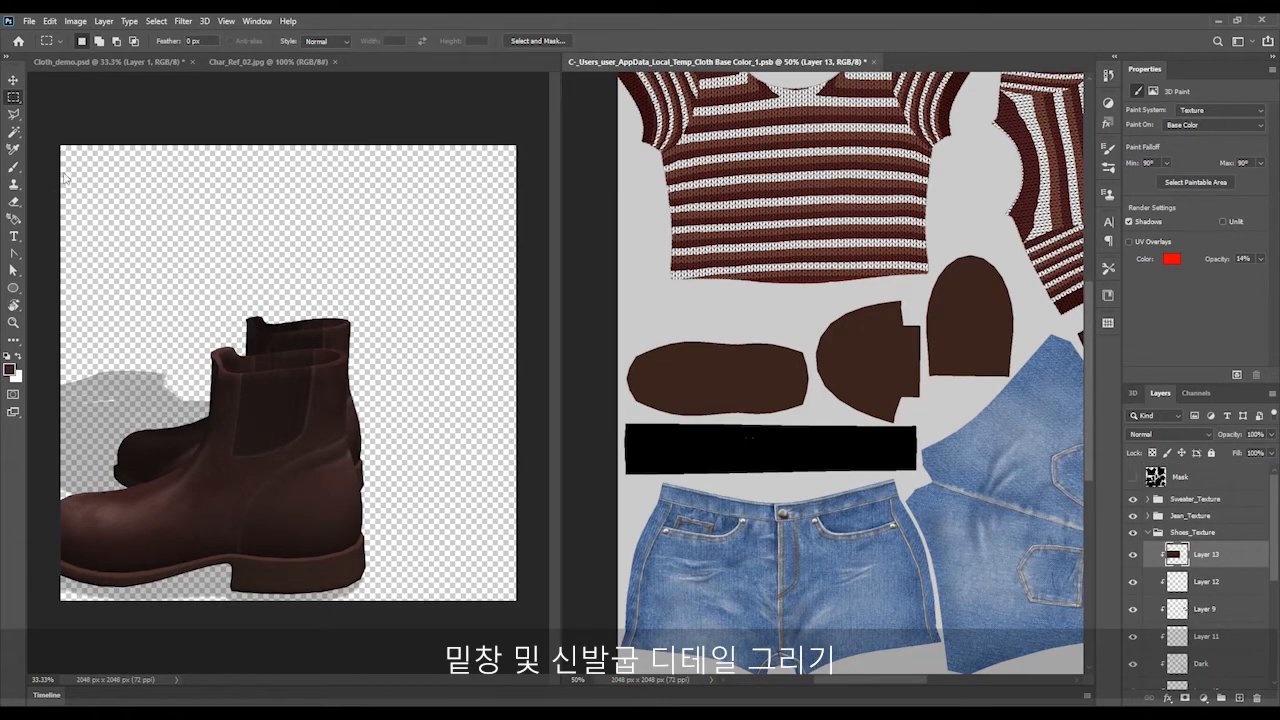
Show the UV overlay and add a new layer above Layer 13, clipped to the shoe layers, for the sole details
left_click(1130, 243)
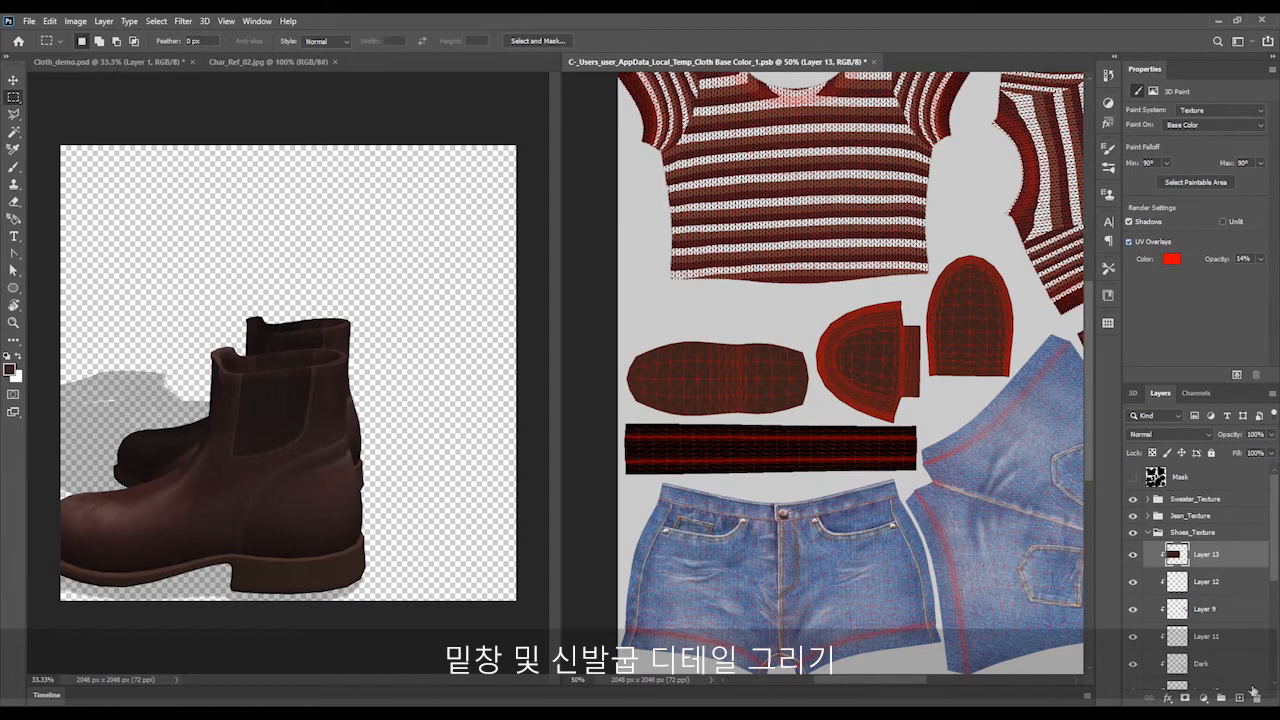
left_click(1239, 698)
right_click(1200, 556)
left_click(1130, 400)
key("ctrl+plus")
key("ctrl+plus")
key("ctrl+plus")
left_click_drag(845, 682, 850, 656)
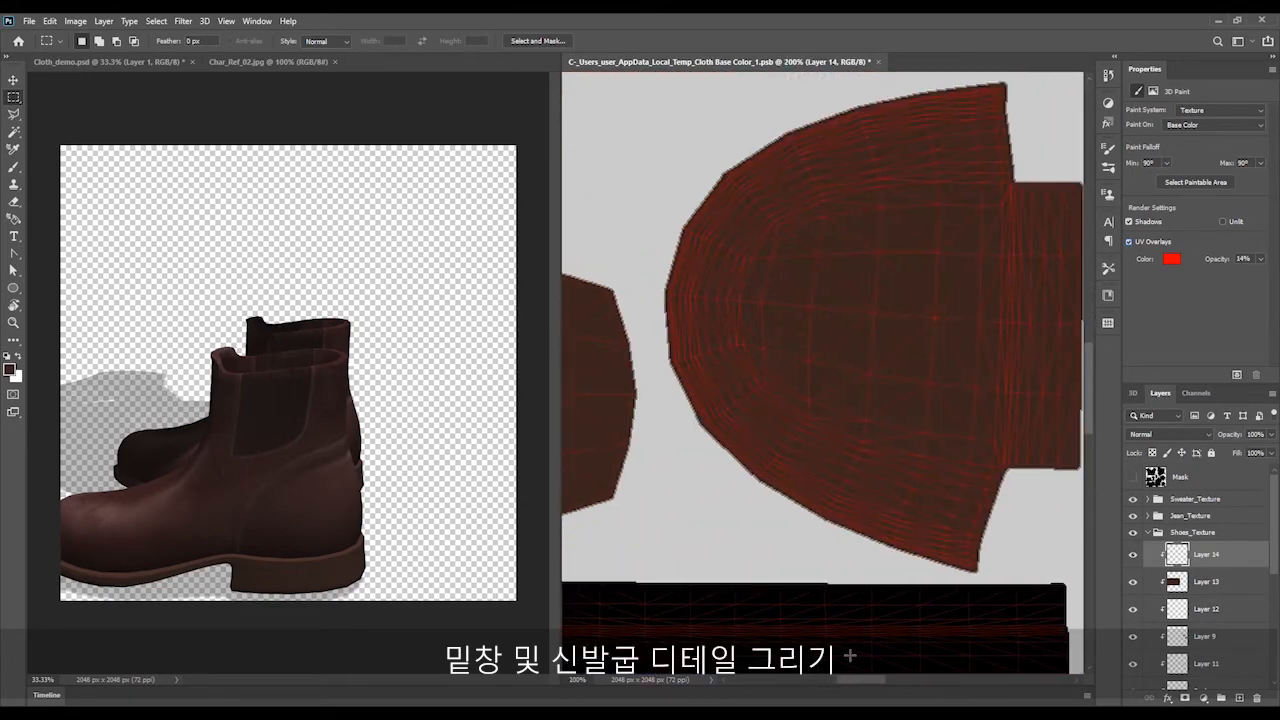
Set Layer 14 to Multiply and brush dark streaks at 30% opacity along the curved rim of the half-round tabbed piece
key("F5")
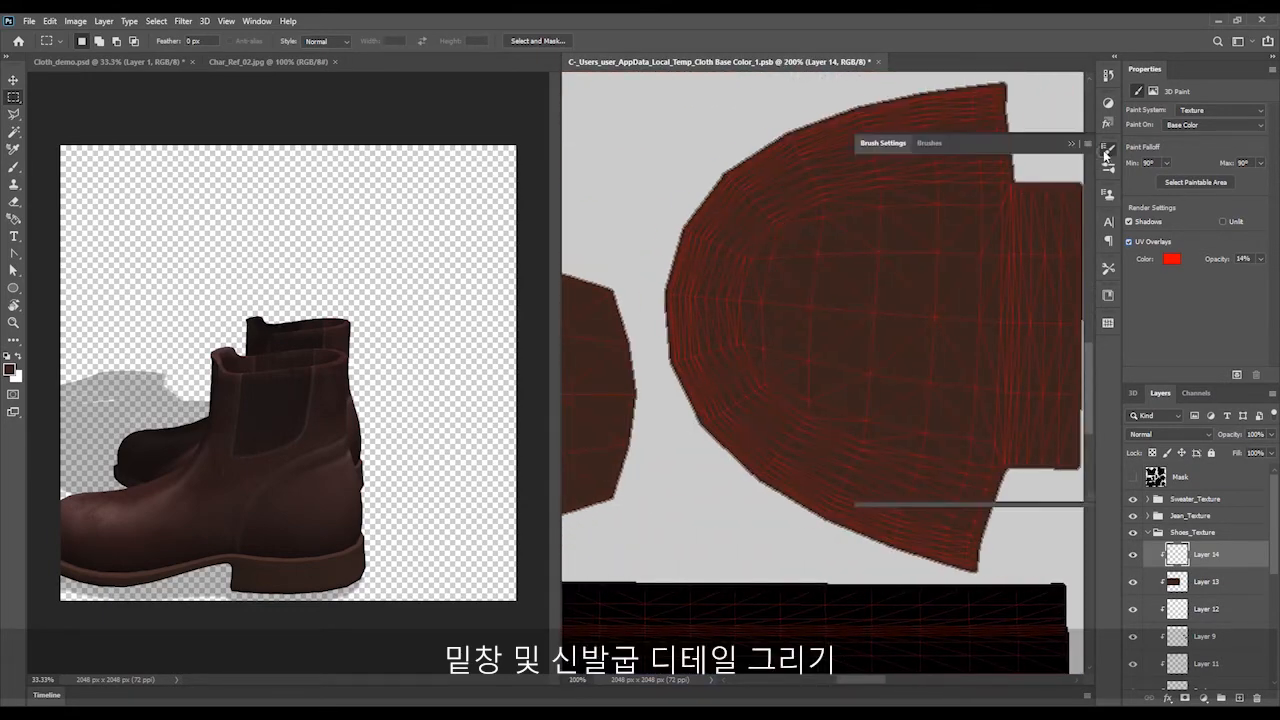
key("b")
left_click(1107, 168)
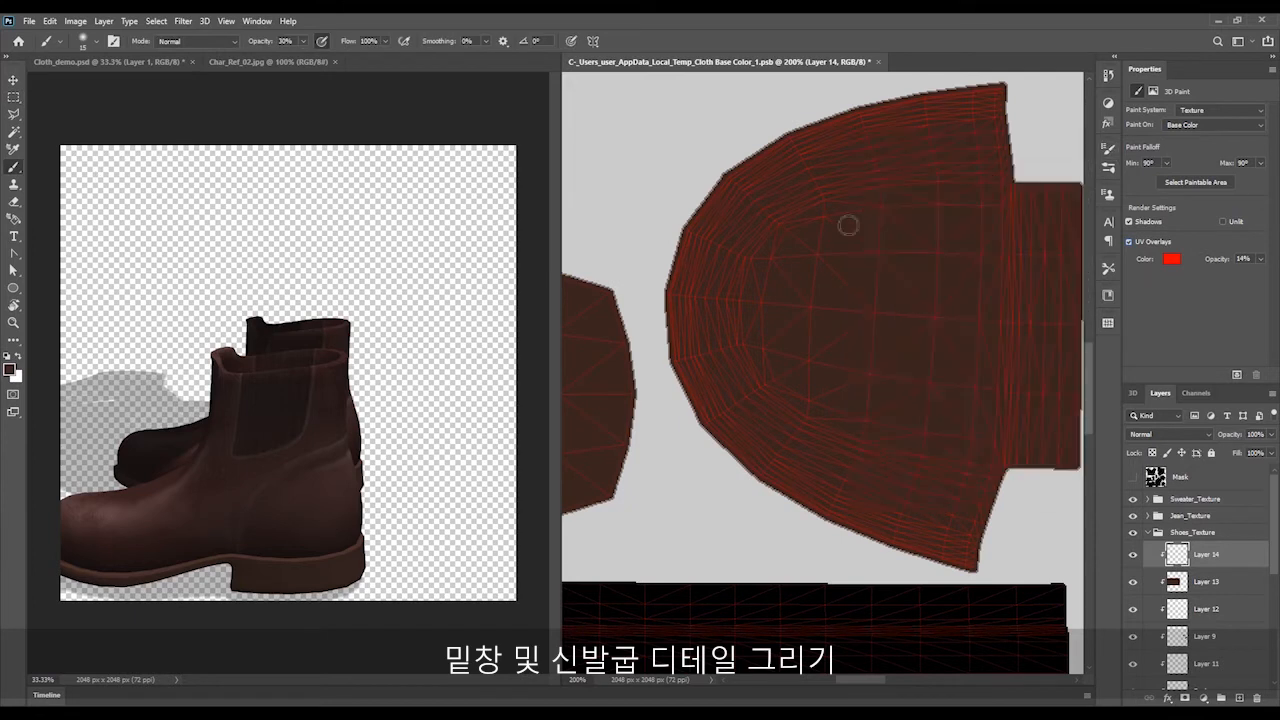
left_click(1166, 440)
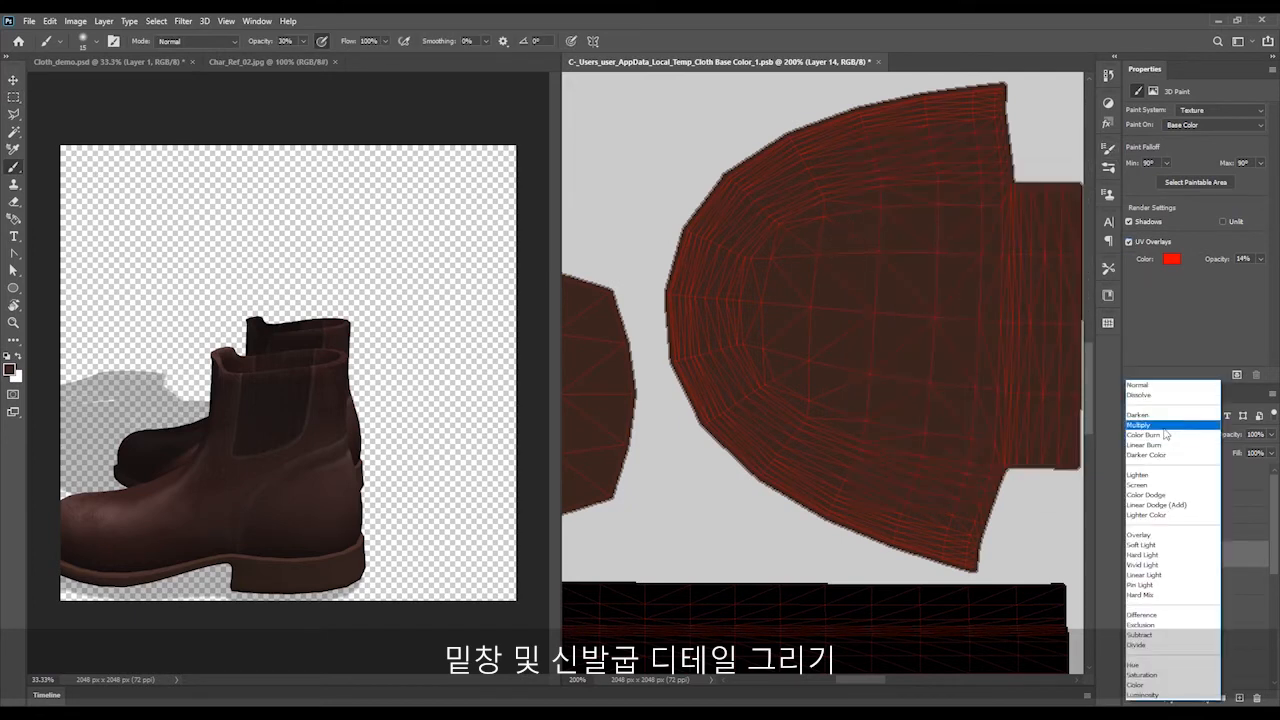
left_click(1150, 419)
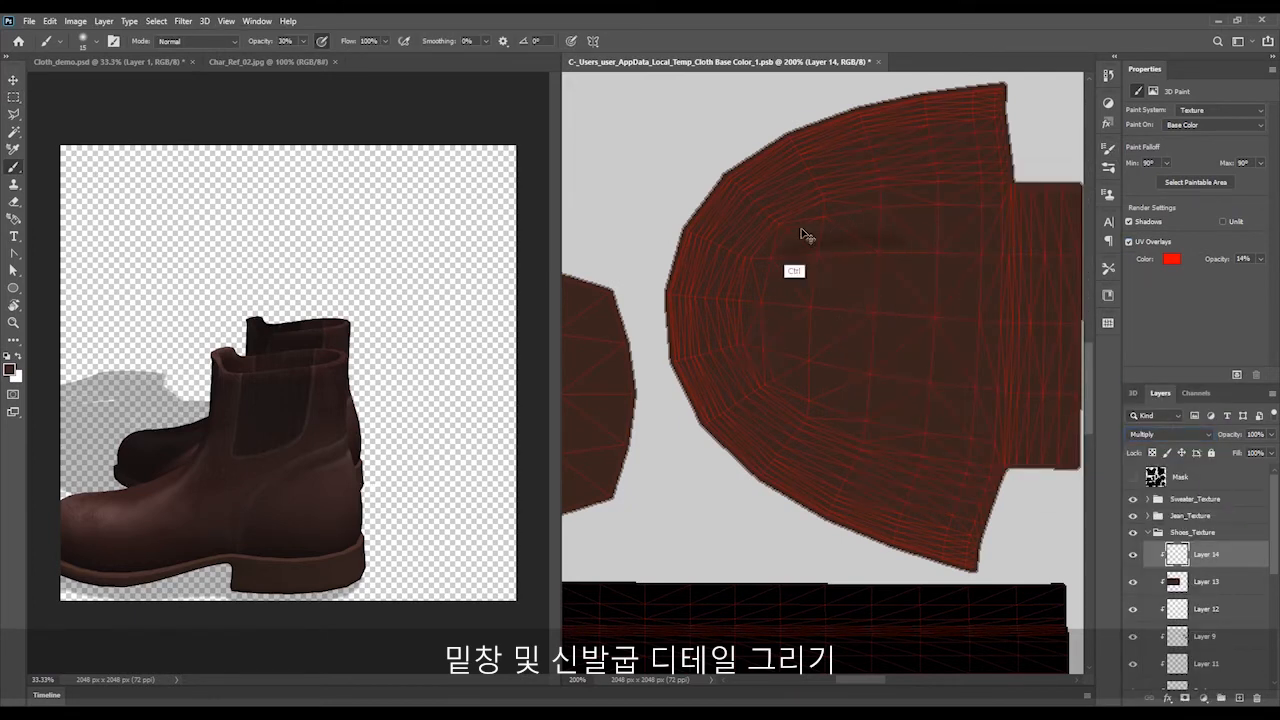
key("ctrl+s")
Hide the UV overlay, inspect the streaks on the half-round piece and tidy them with the Eraser
left_click(1129, 241)
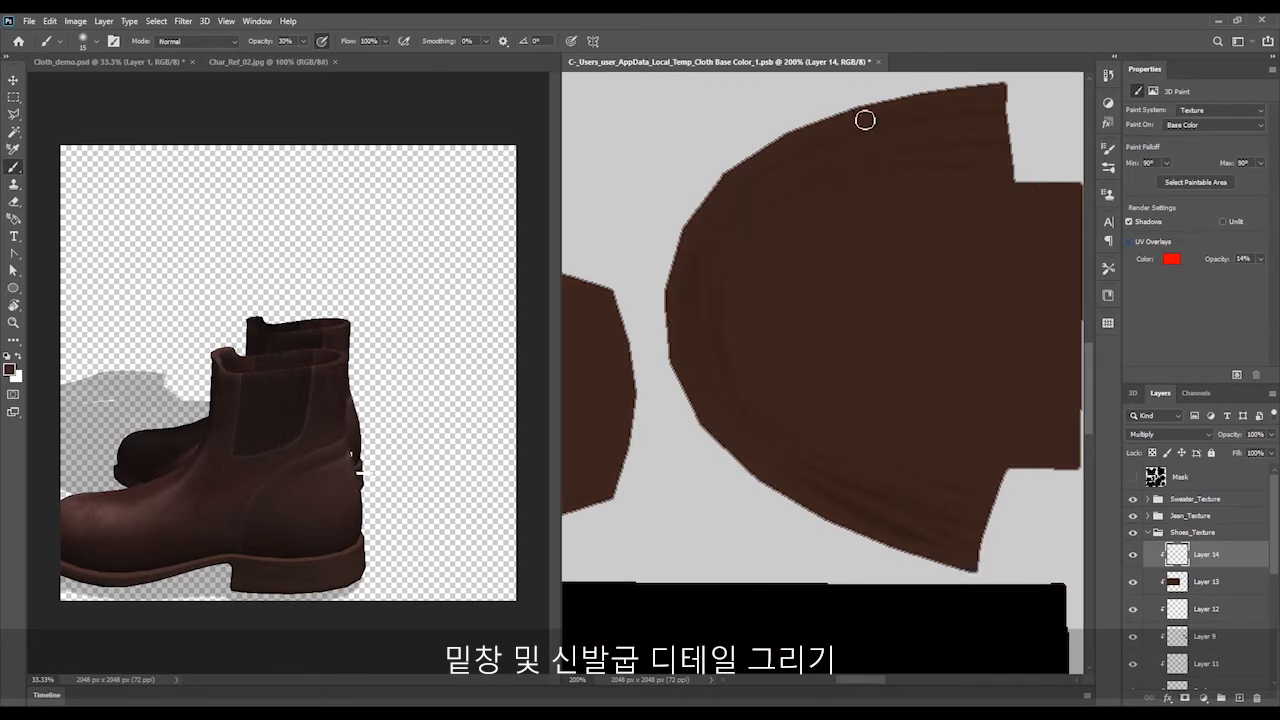
left_click(1129, 241)
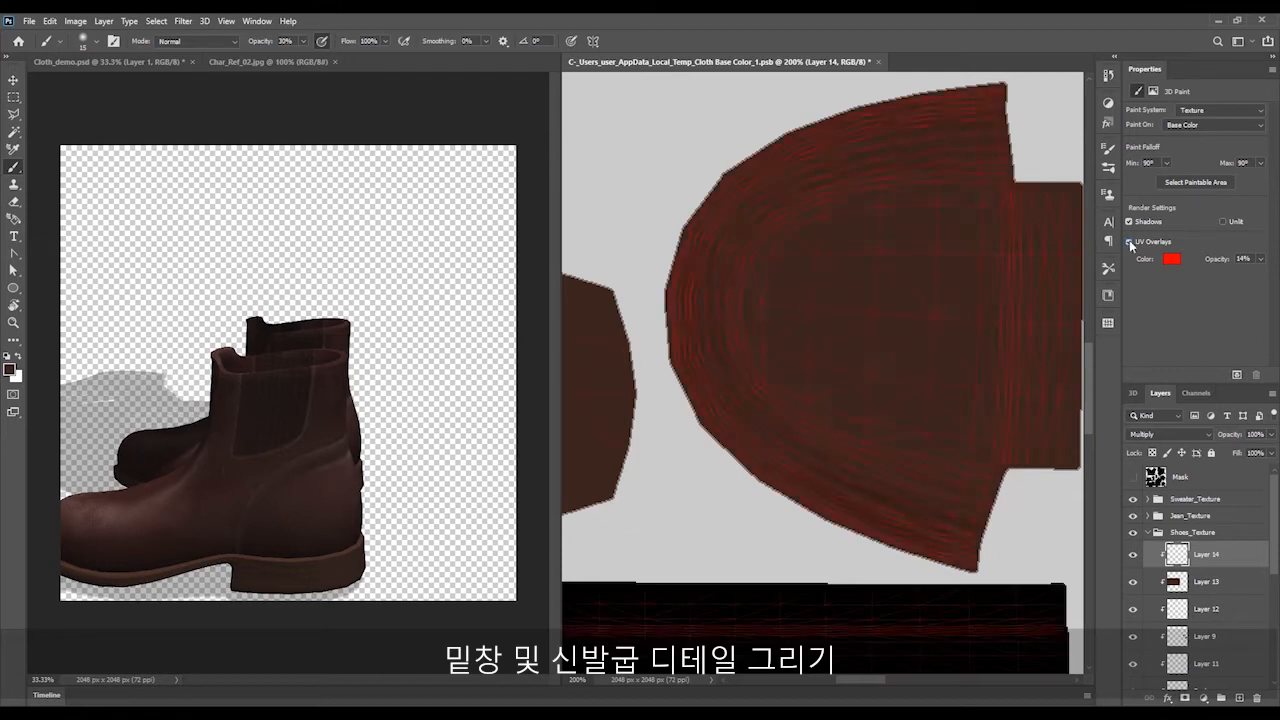
left_click(1129, 241)
key("e")
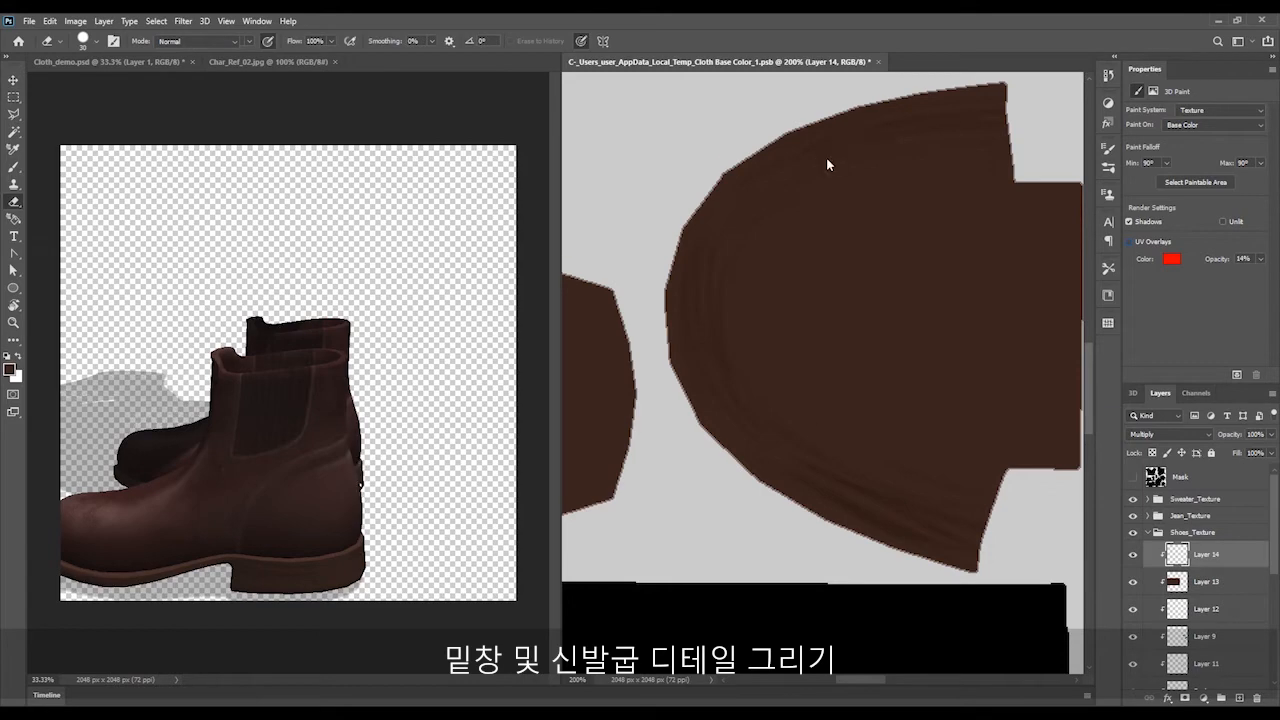
key("b")
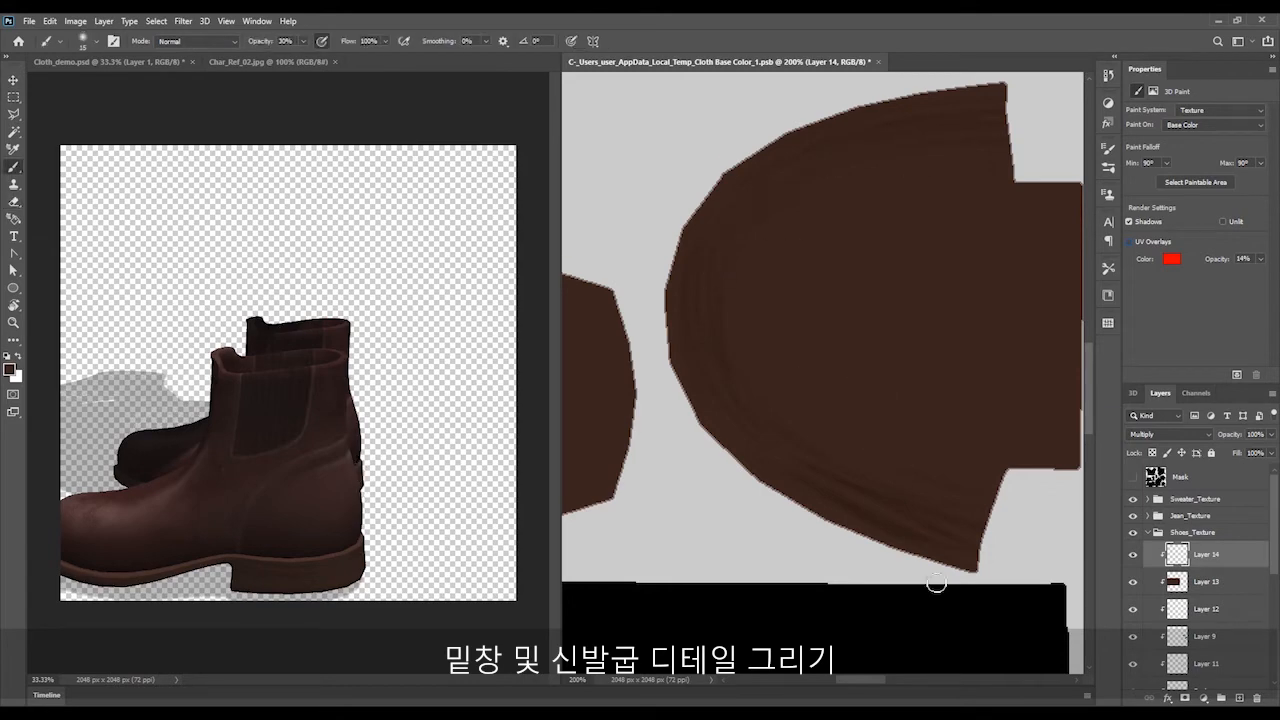
Brush dark shading along the rim of the arched sole piece and save the texture
left_click_drag(862, 679, 904, 679)
left_click_drag(1089, 368, 1096, 338)
left_click(1129, 242)
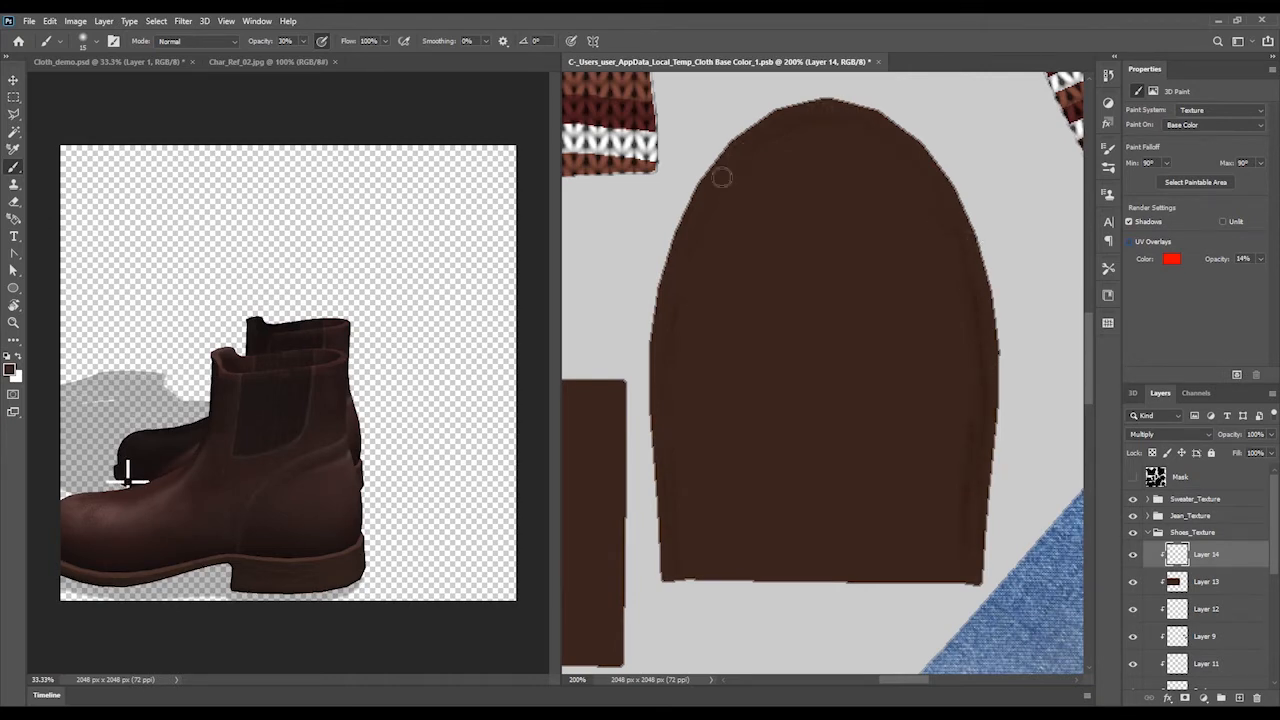
key("ctrl+s")
Orbit the 3D boots in Cloth_demo.psd to show their undersides and redirect the light onto the soles
left_click(136, 63)
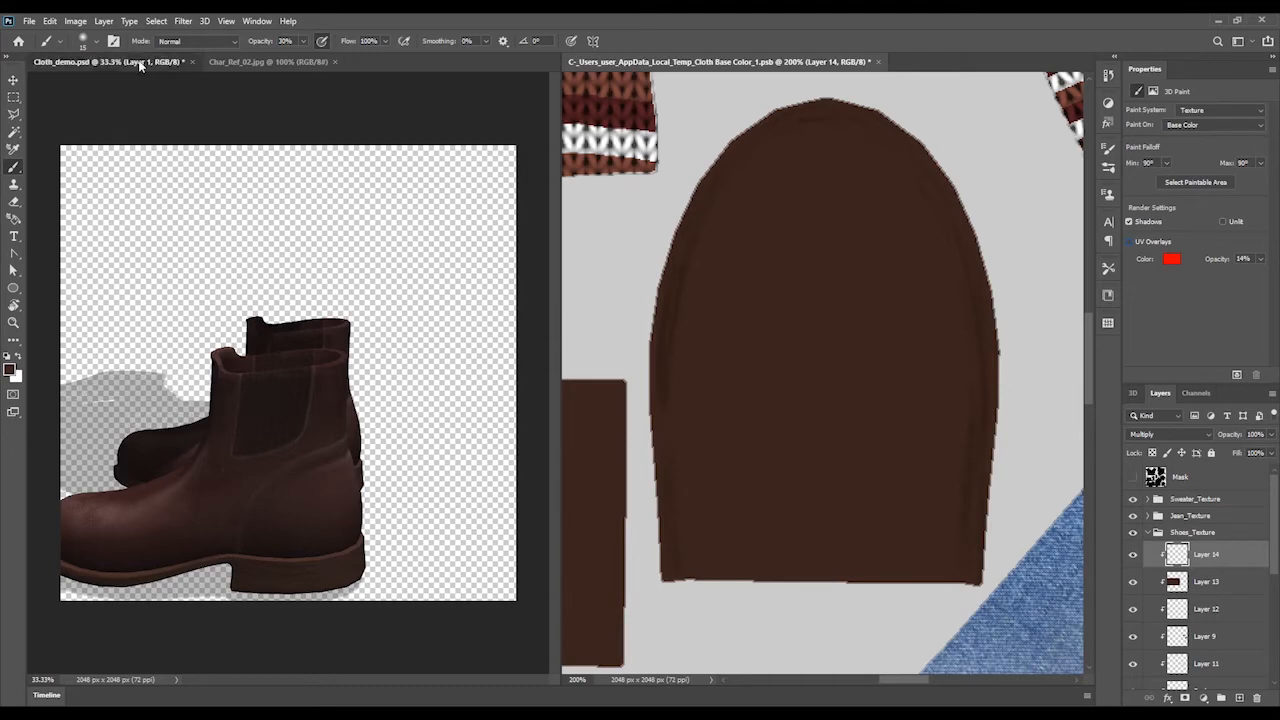
left_click(13, 81)
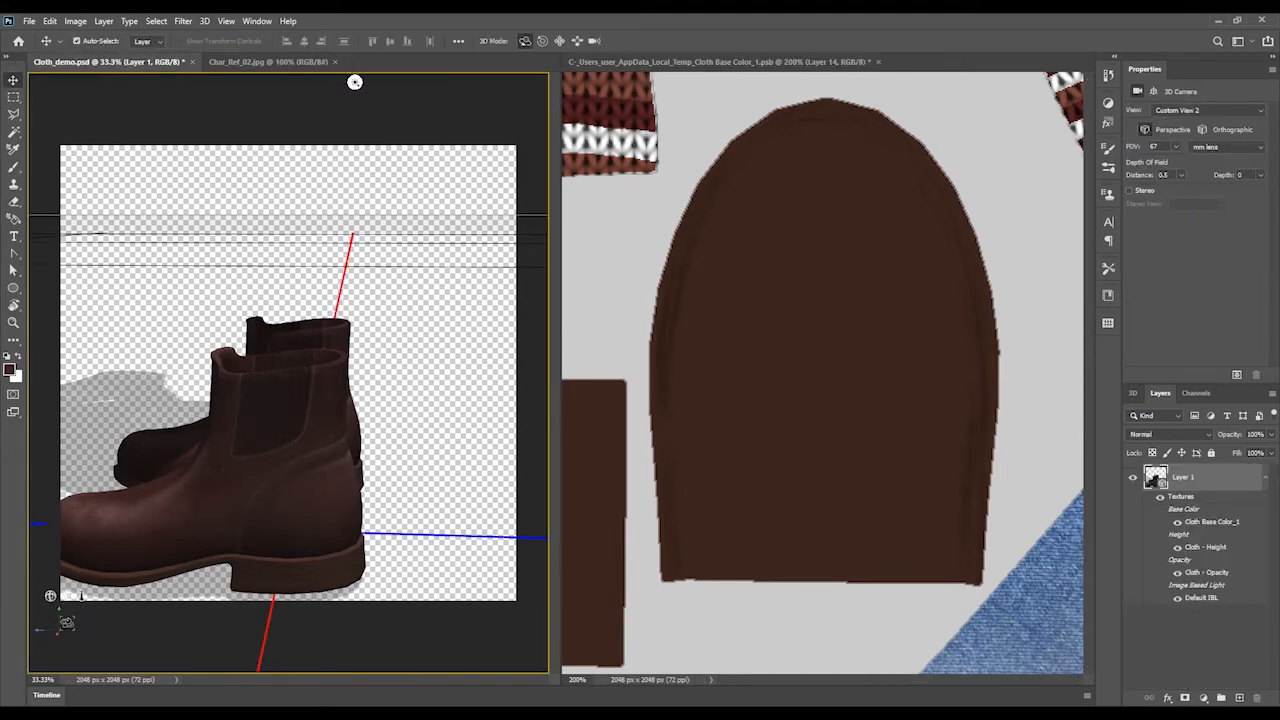
left_click_drag(67, 597, 402, 510)
left_click_drag(293, 331, 446, 471)
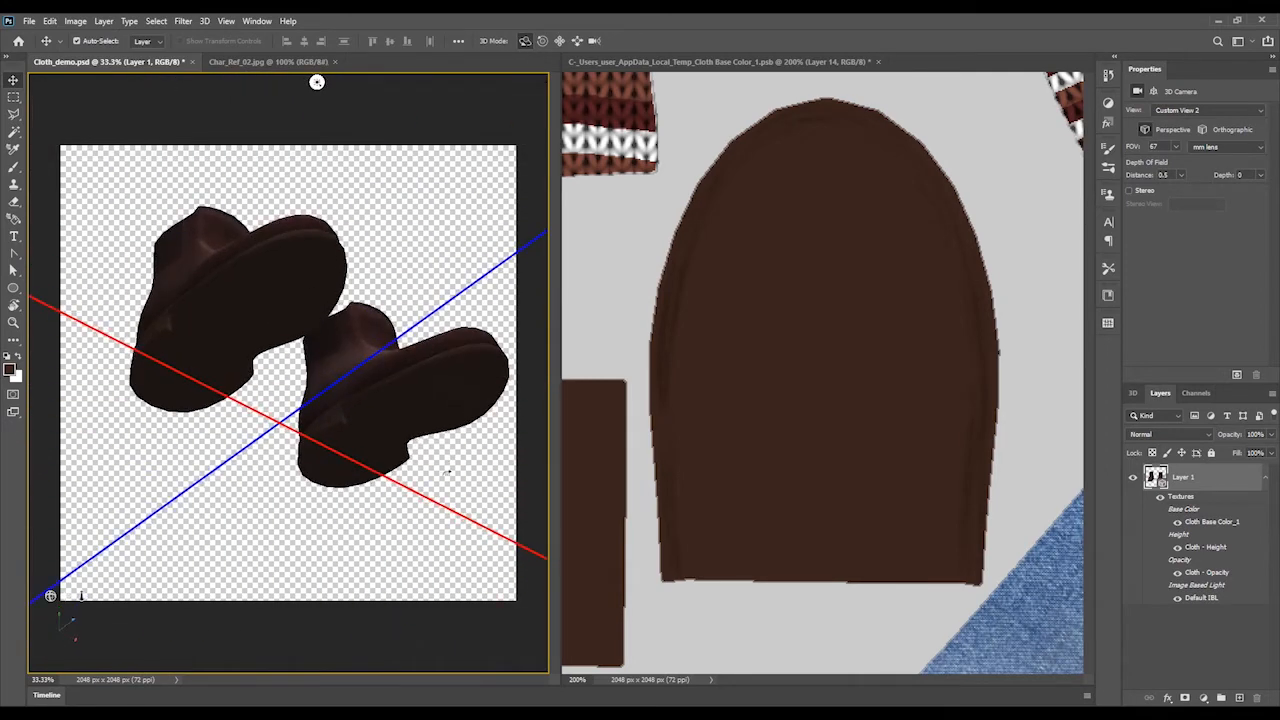
left_click(319, 84)
left_click_drag(300, 370, 249, 626)
left_click(521, 498)
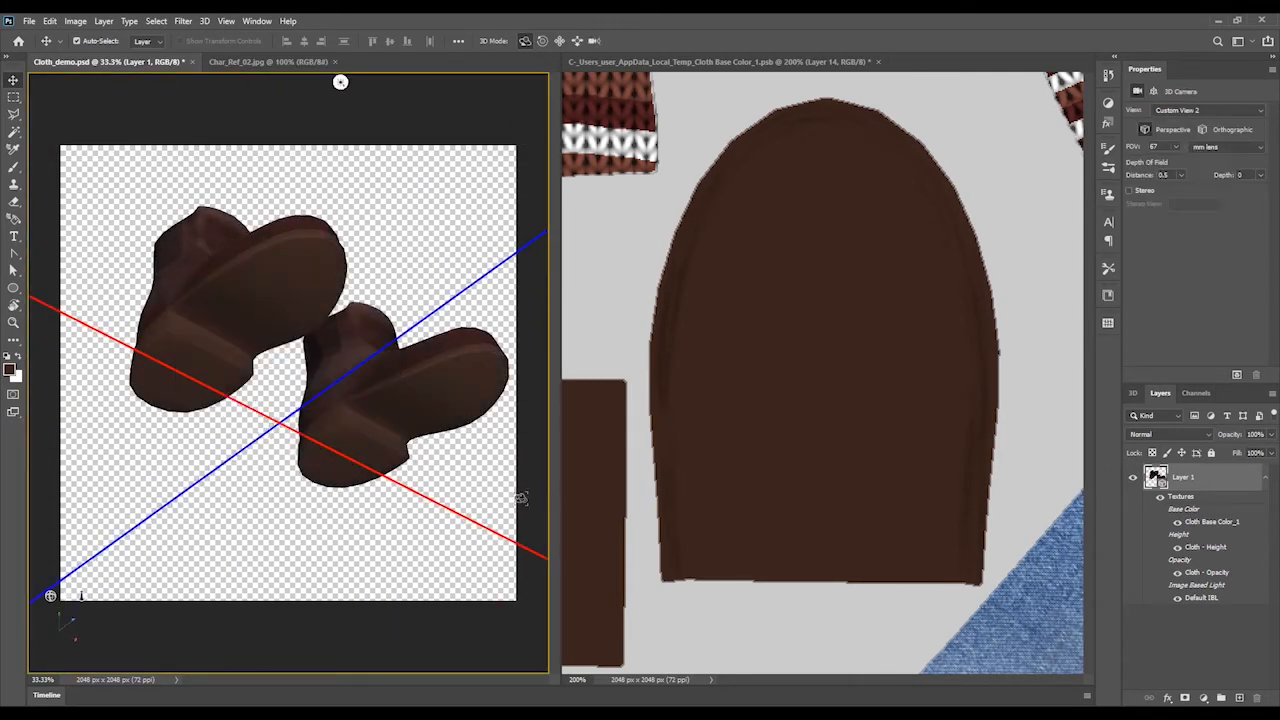
Switch to the browser, browse the "shoes bottom view" images and open the Vionic heeled shoe's sole photo
left_click(929, 152)
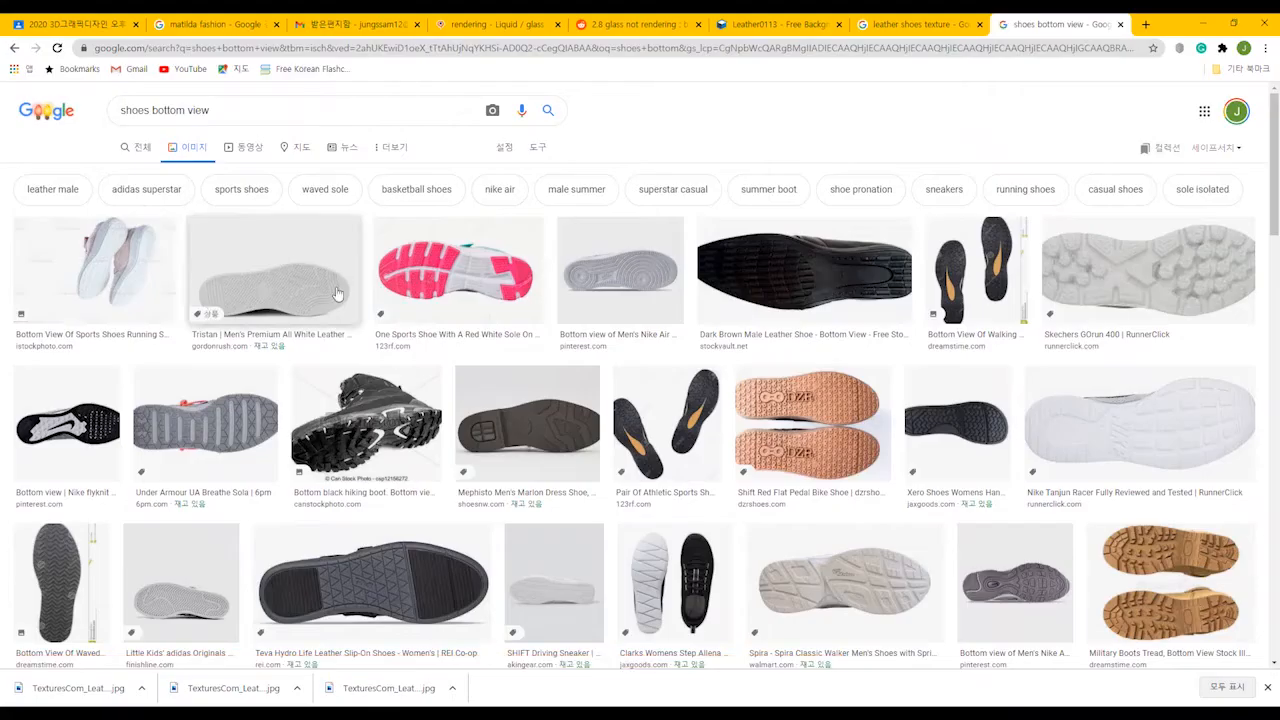
scroll(514, 308, "down", 12)
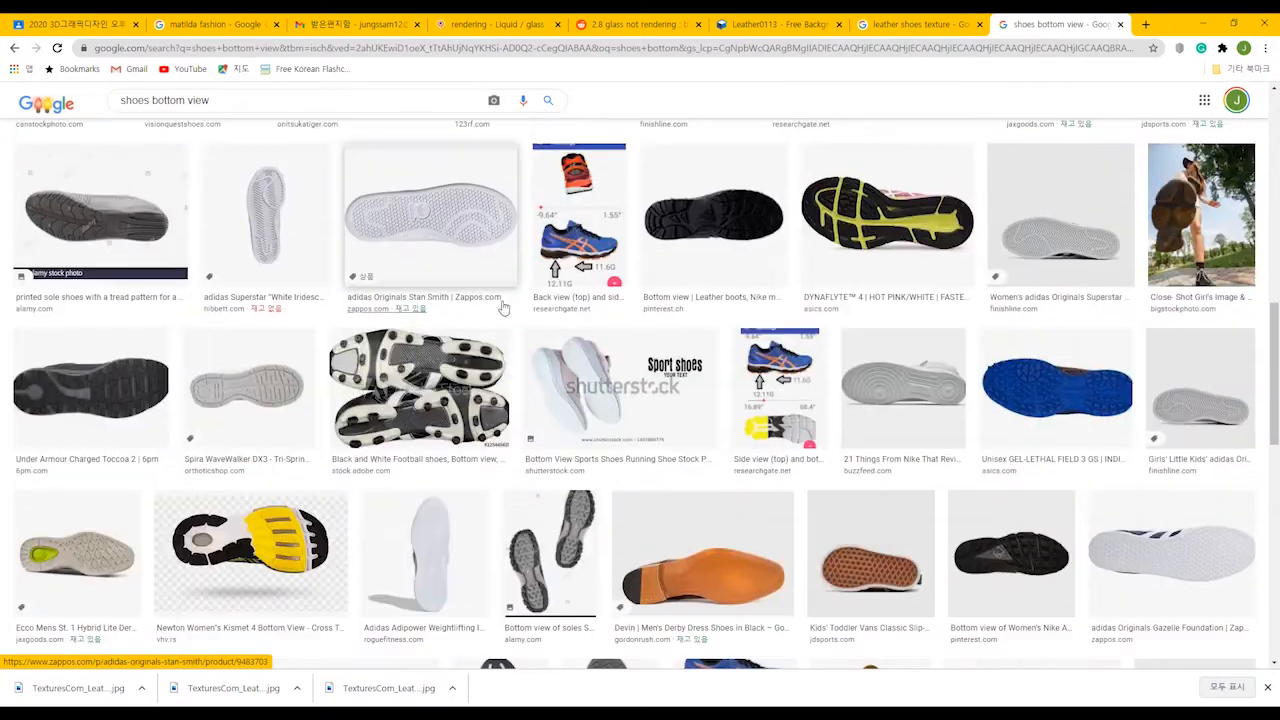
scroll(504, 305, "down", 3)
scroll(855, 345, "down", 2)
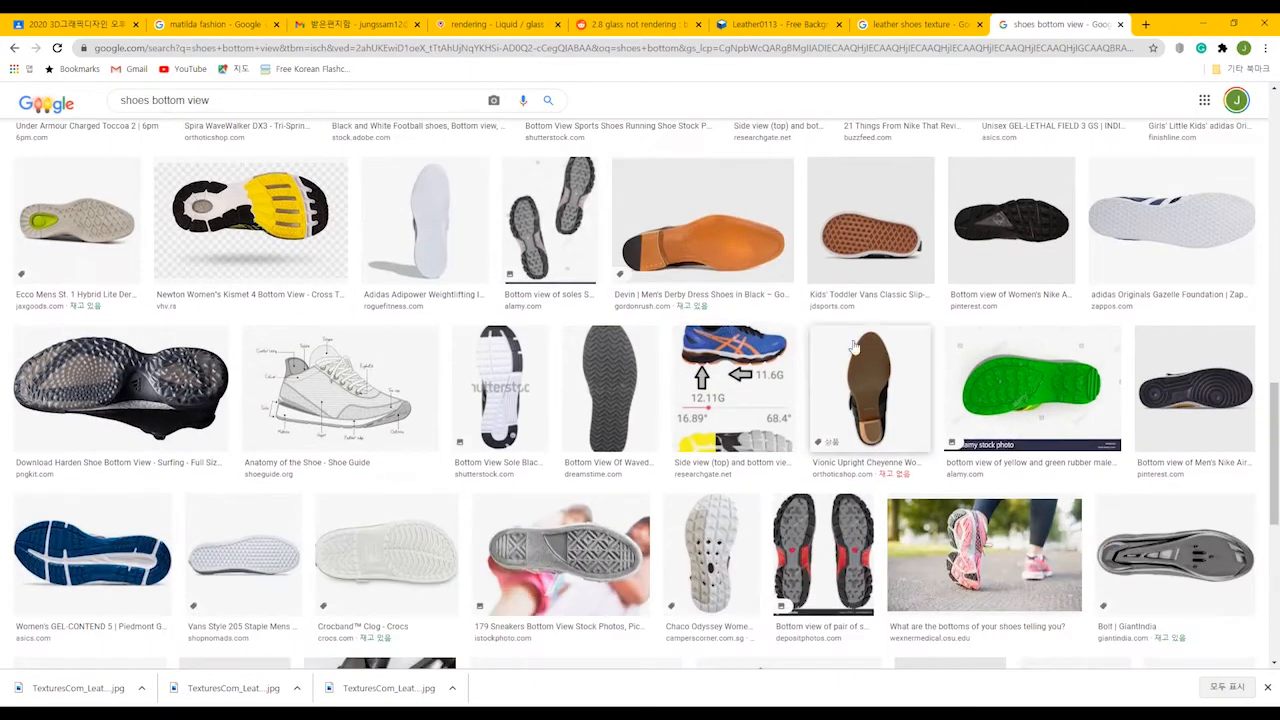
left_click(855, 345)
scroll(300, 300, "up", 5)
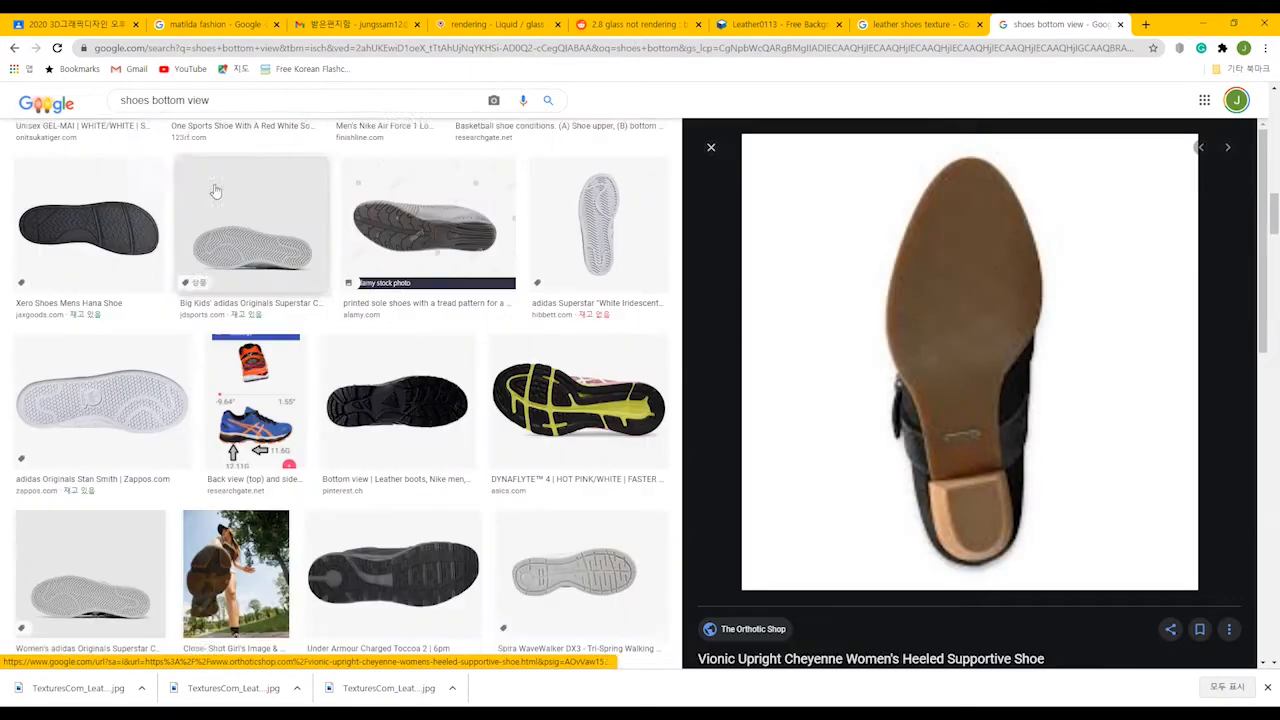
Search Google Images for "shoes bottom texture"
scroll(215, 190, "up", 1)
left_click(210, 100)
key("BackSpace")
key("BackSpace")
key("BackSpace")
key("BackSpace")
type("texture")
key("Return")
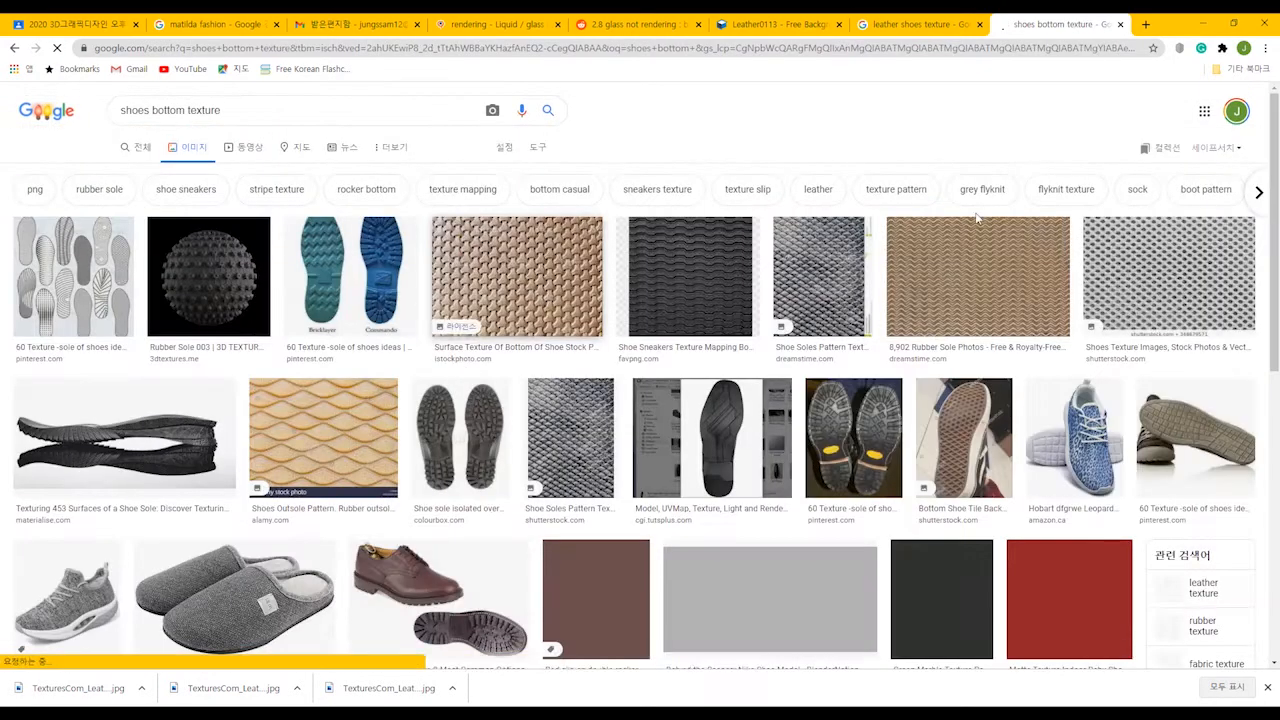
Browse the sole images, study the men's brown dress shoes photo, and return to Photoshop
scroll(922, 428, "down", 8)
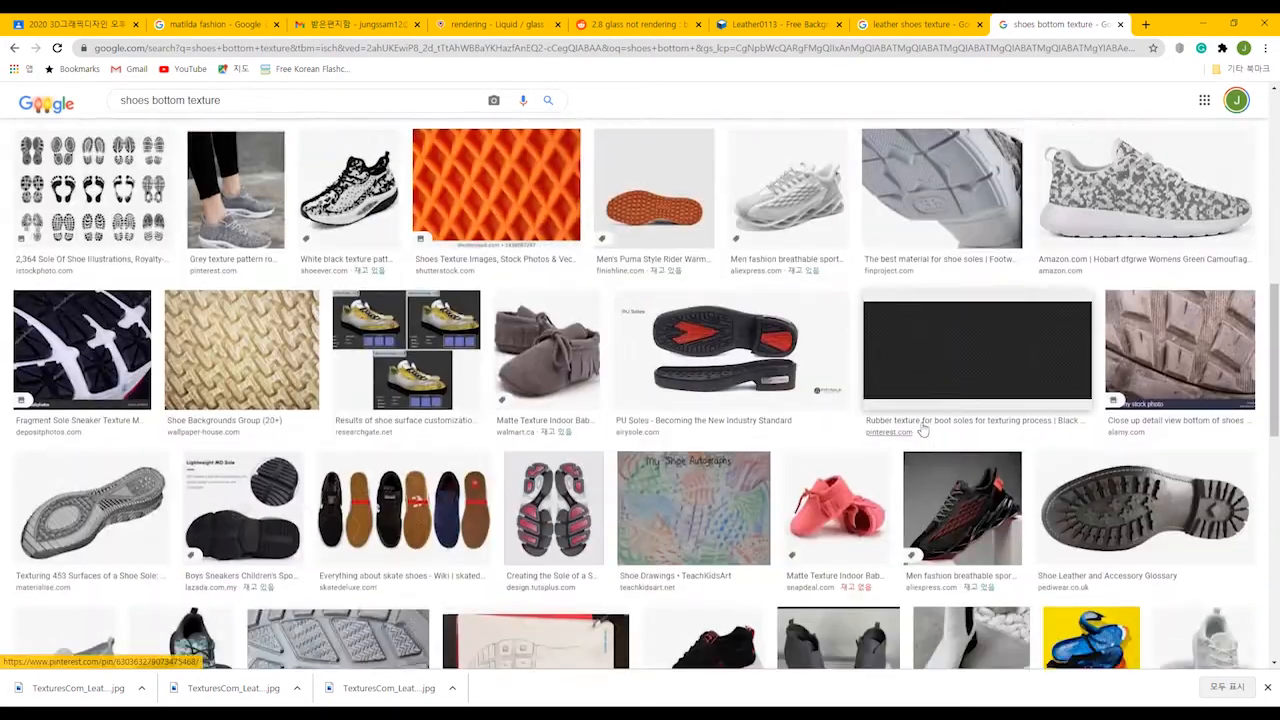
scroll(922, 428, "down", 5)
scroll(922, 445, "down", 5)
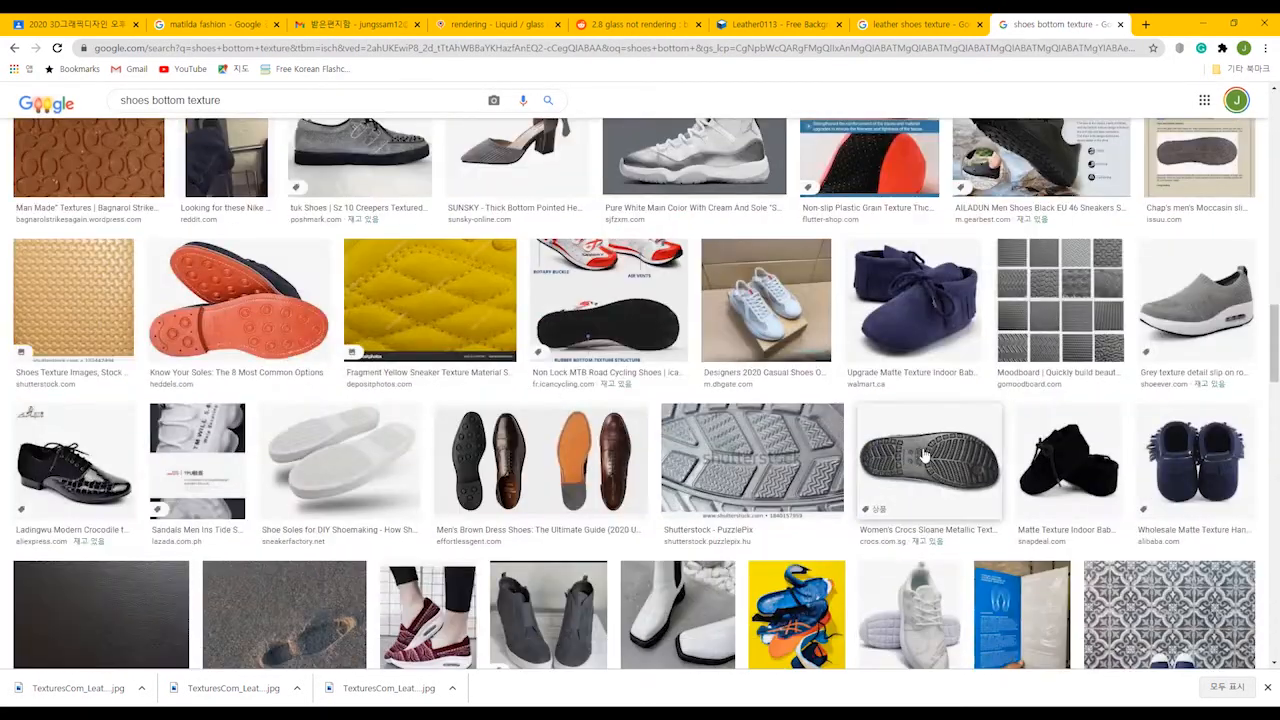
left_click(582, 488)
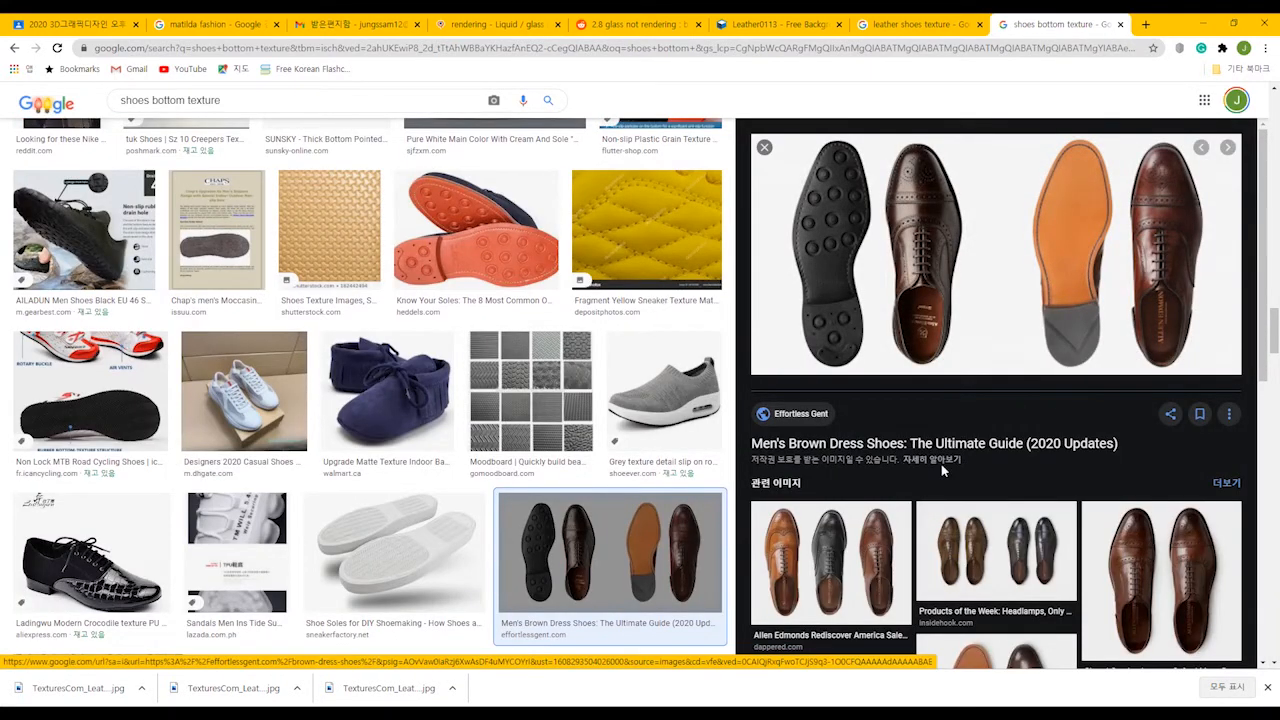
key("alt+Tab")
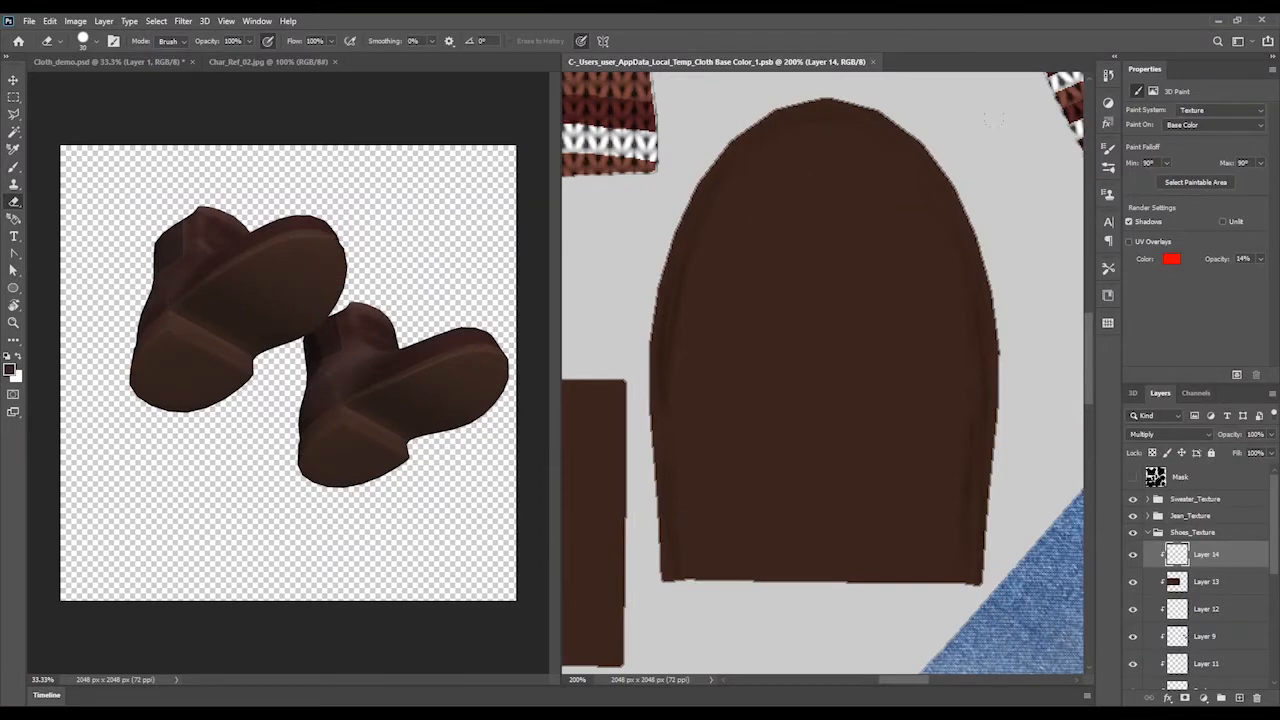
Using the UV overlay as a guide, paint a thin dark seam line inside the front sole's edge on Layer 14 at 100% opacity
left_click(1129, 243)
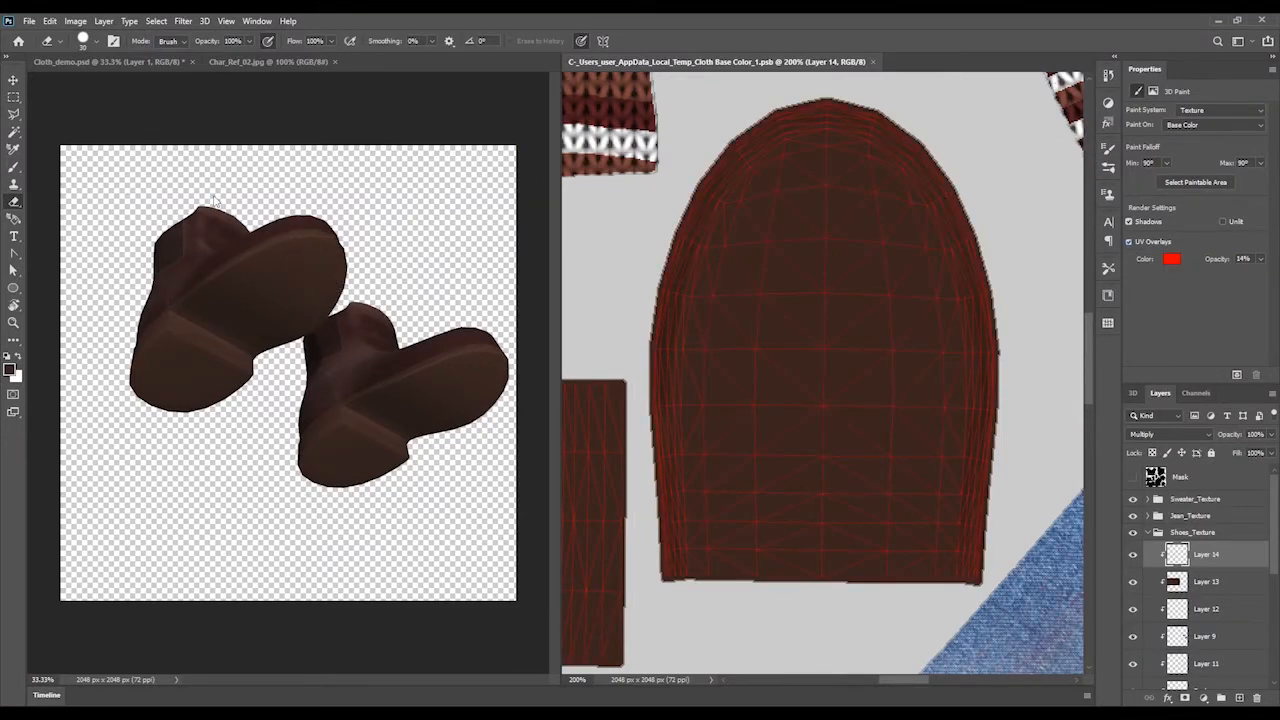
key("b")
left_click(1106, 152)
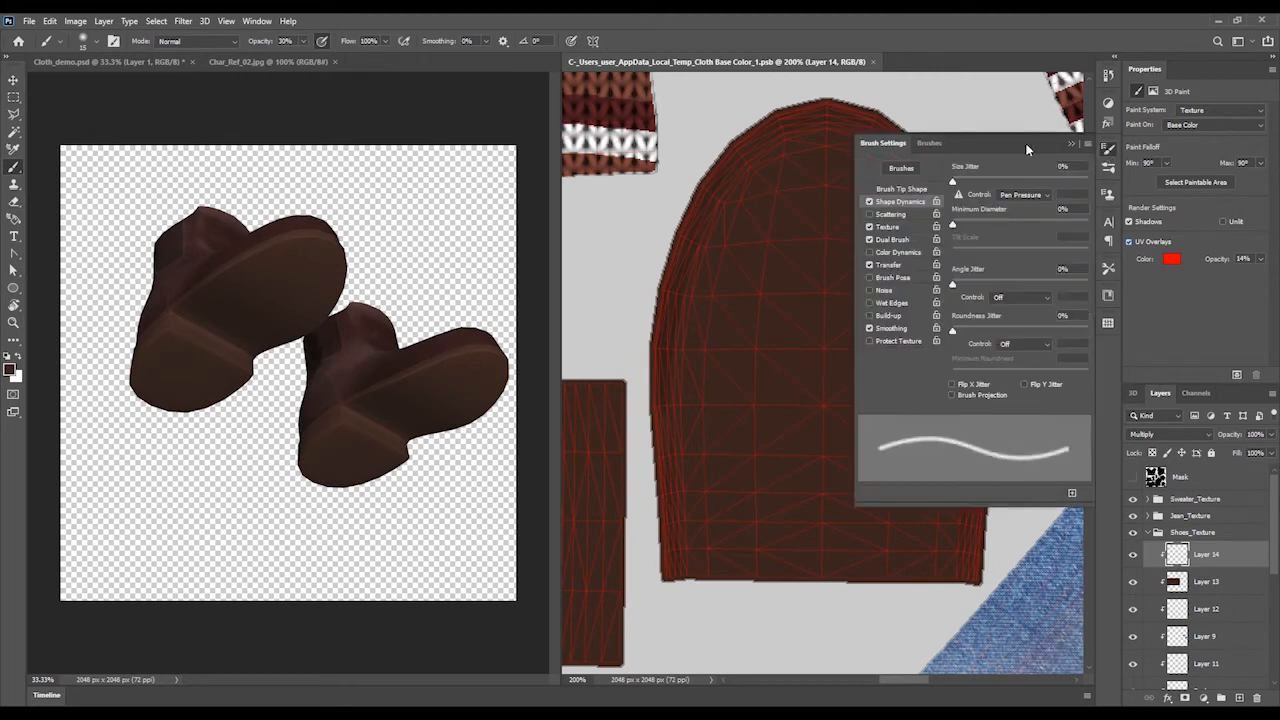
left_click(1107, 151)
key("bracketleft")
key("bracketleft")
key("bracketleft")
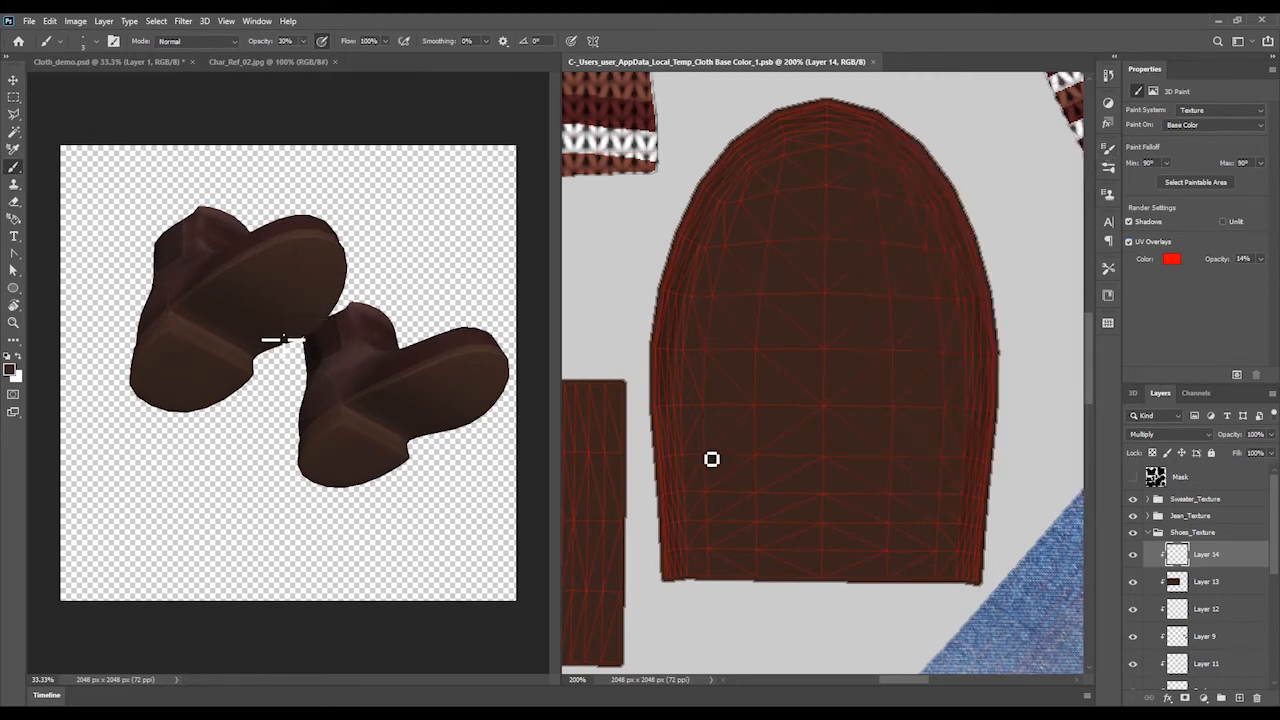
key("0")
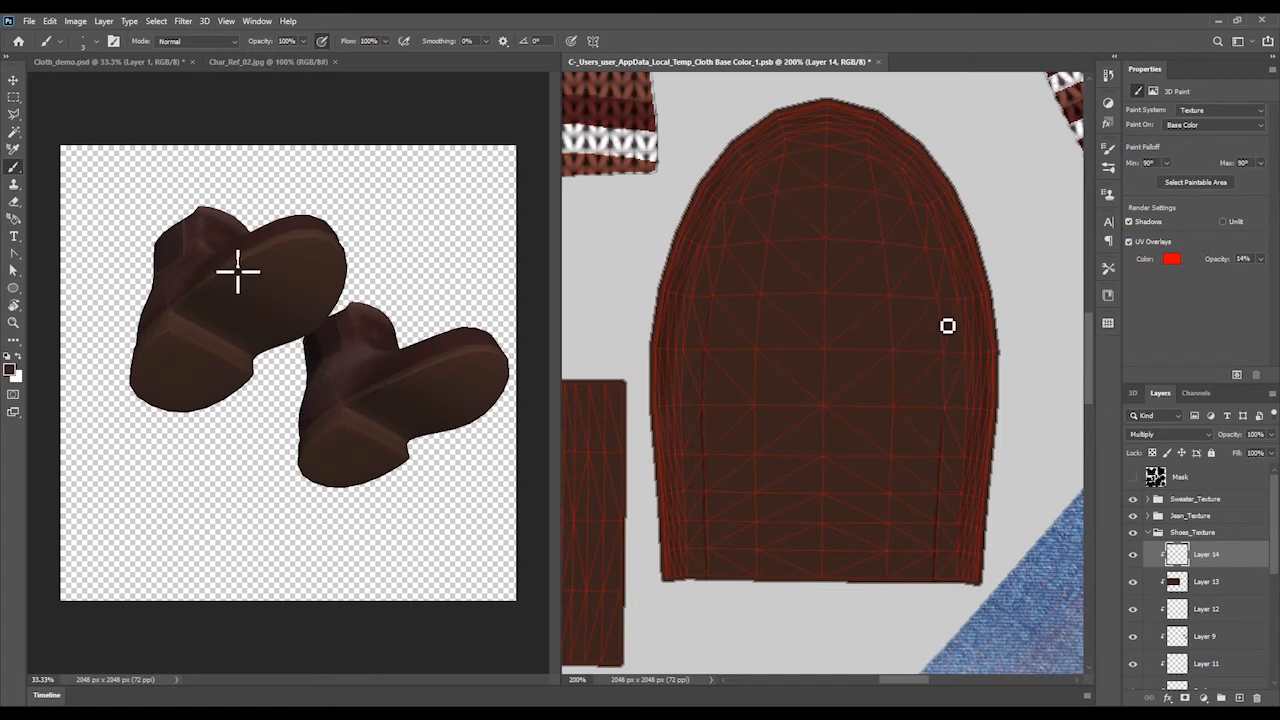
key("e")
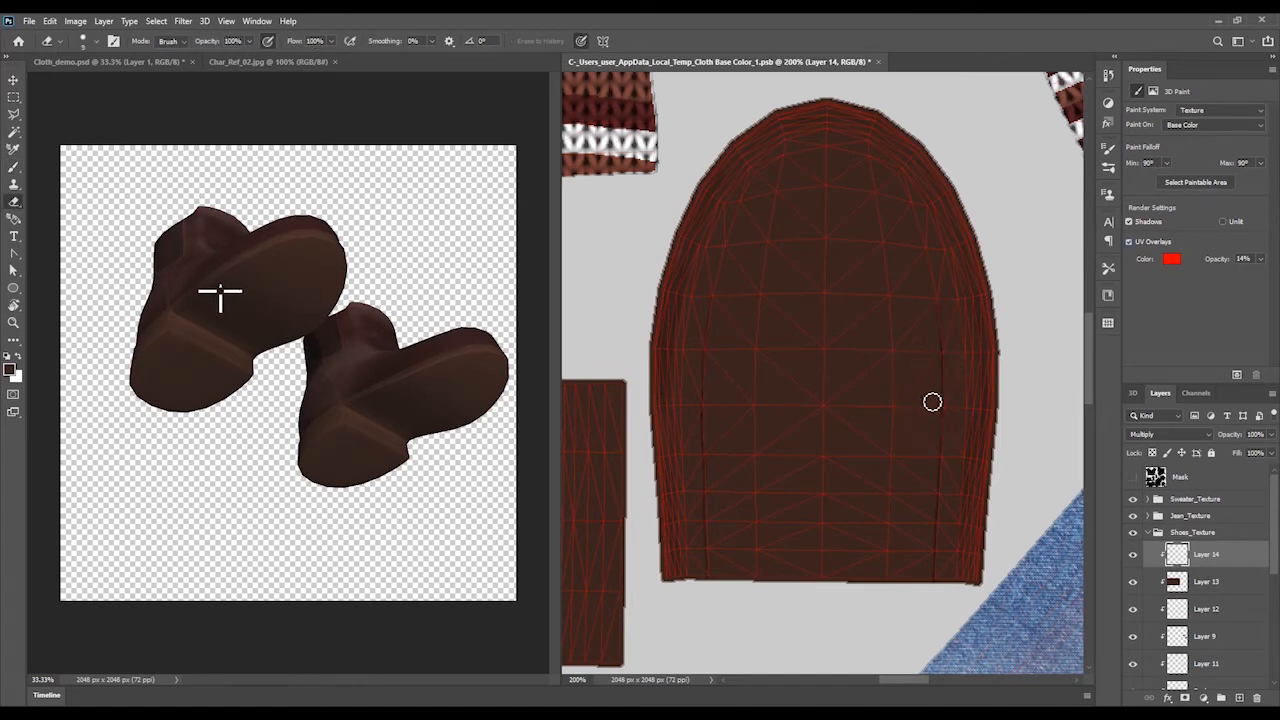
key("b")
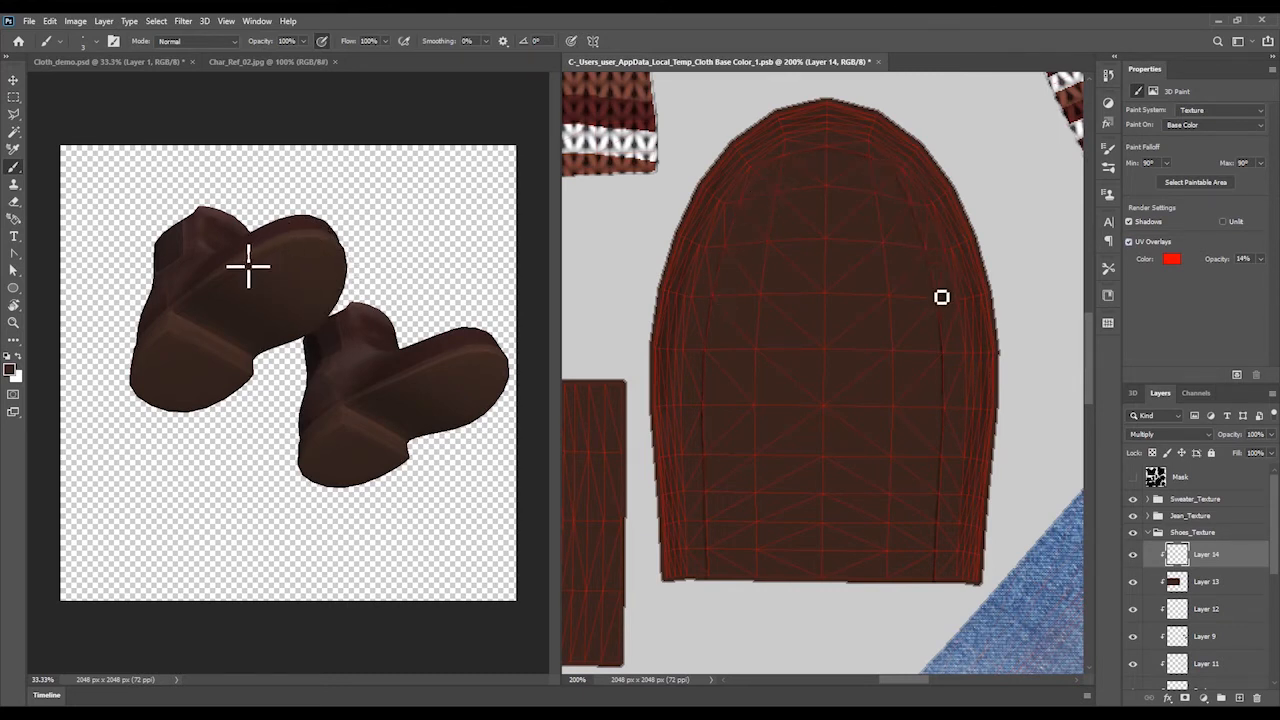
left_click(1128, 241)
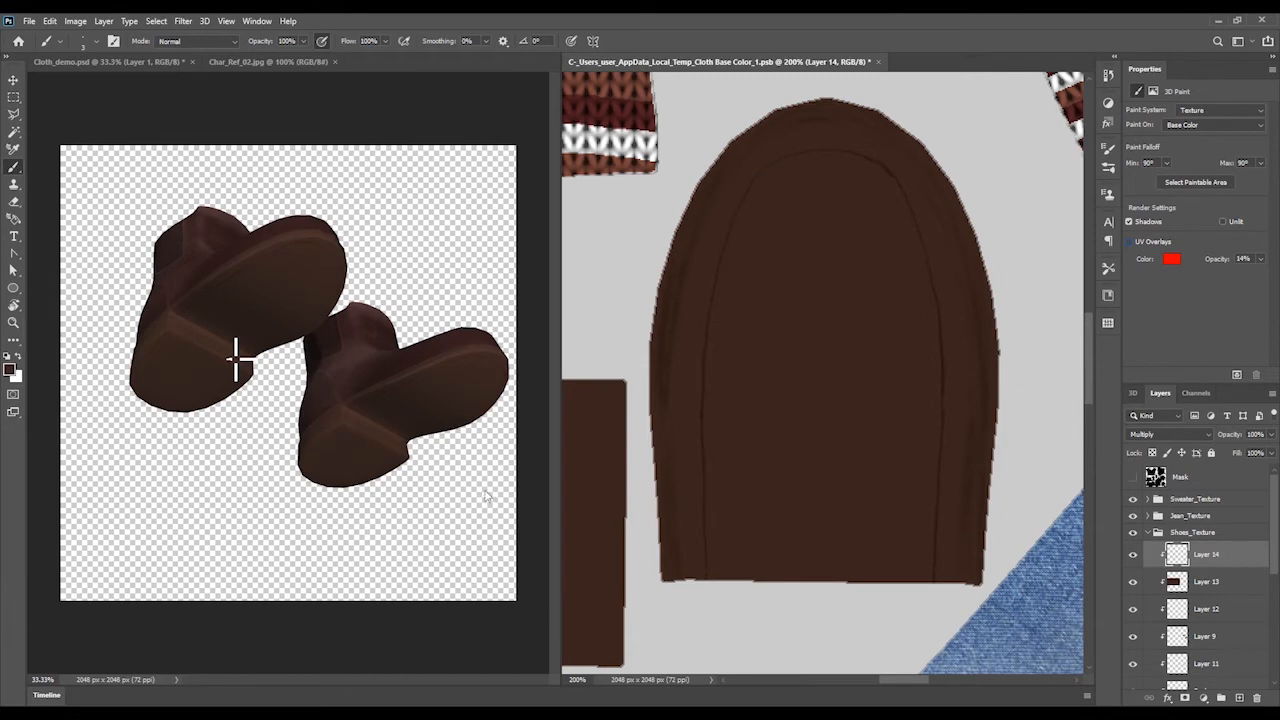
Orbit the 3D boots in Cloth_demo.psd to inspect the new seam line on their undersides
left_click(14, 80)
left_click(323, 128)
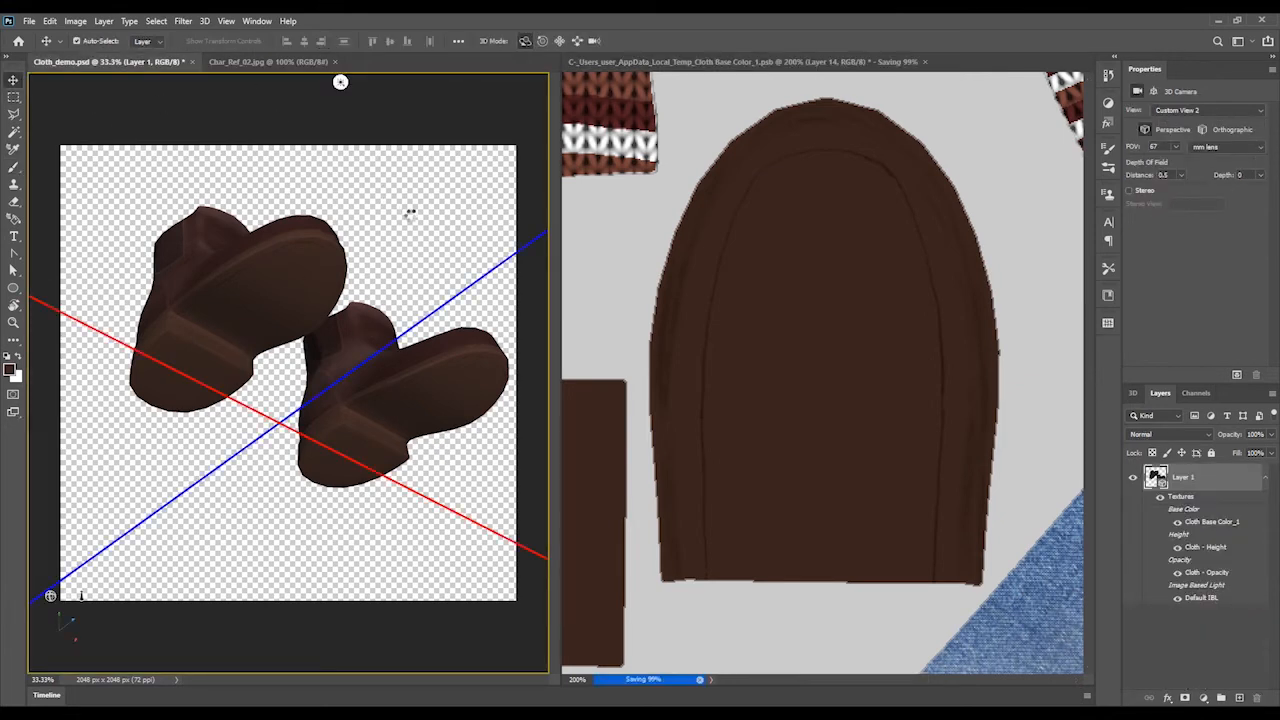
left_click_drag(340, 82, 106, 82)
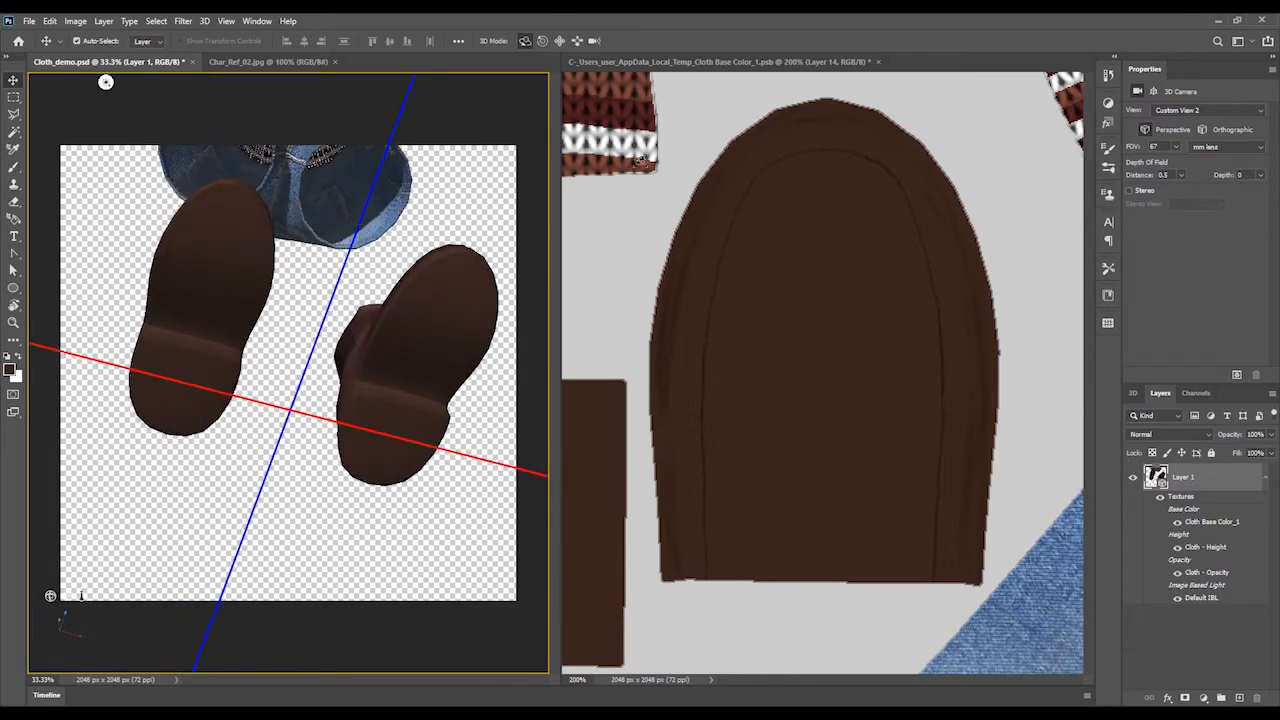
Smooth the sole seam line's curve around the toe on Layer 14 by alternately erasing and repainting it
left_click(616, 215)
key("b")
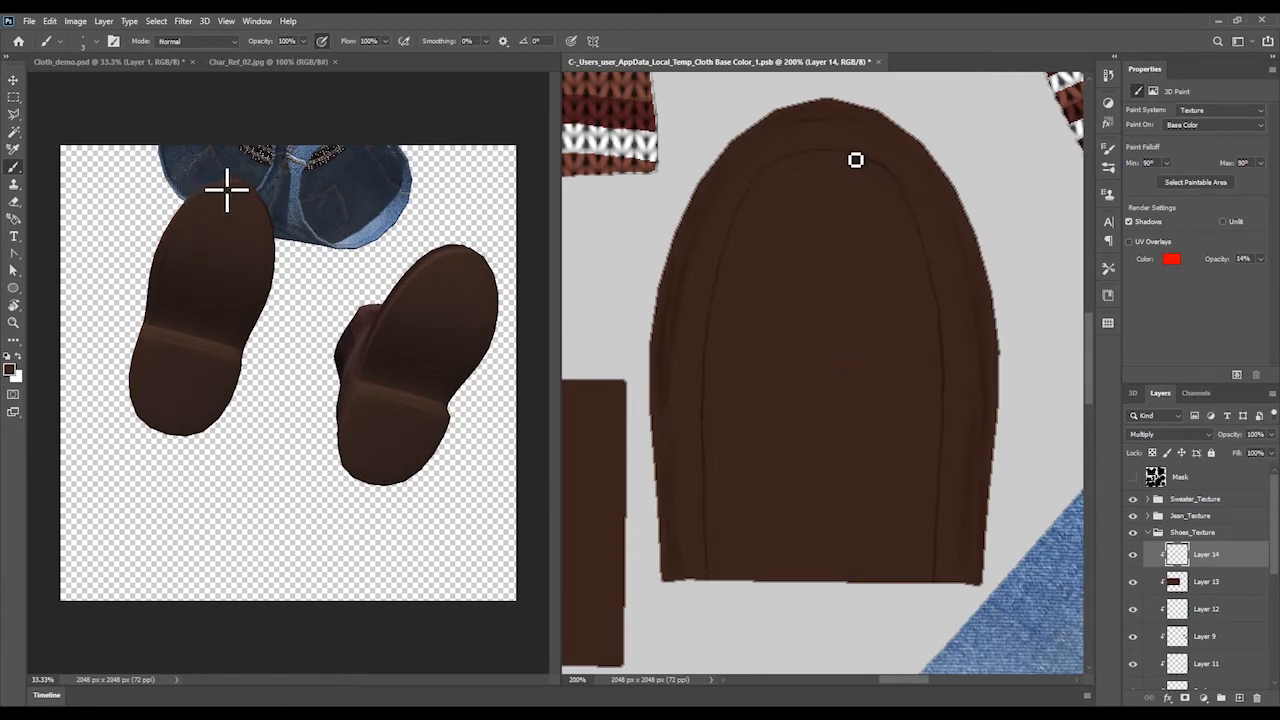
key("e")
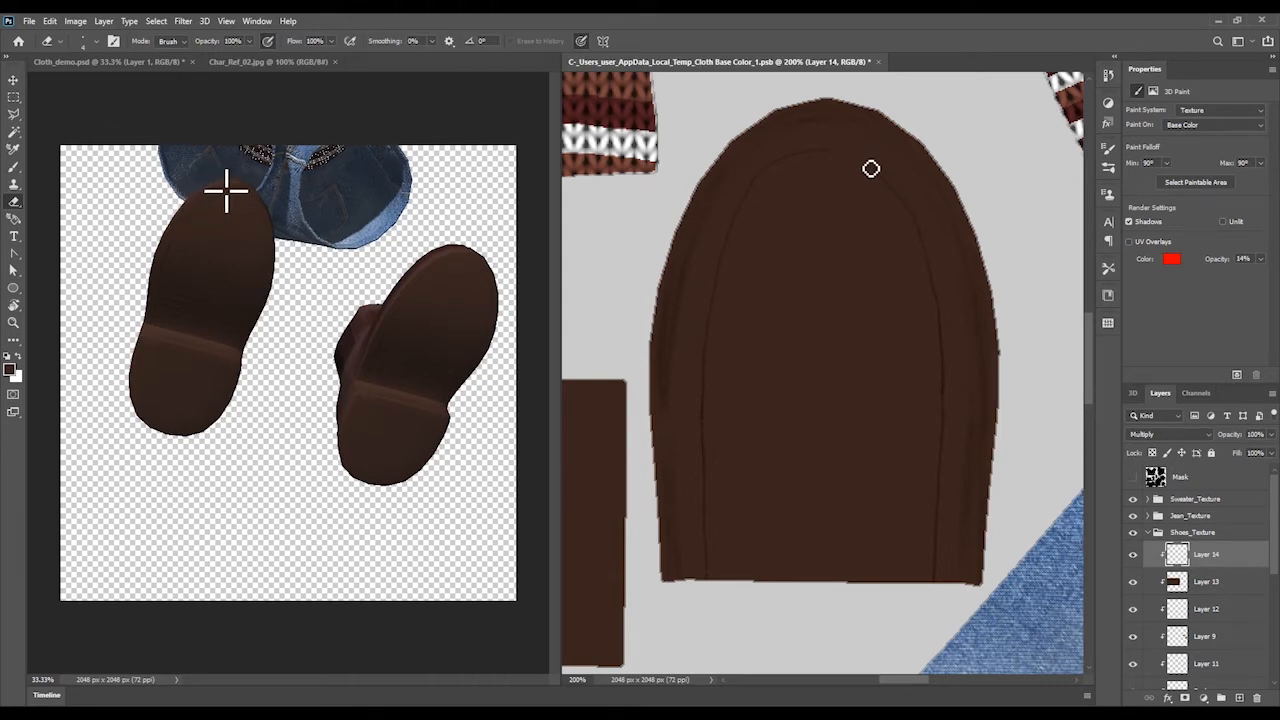
key("b")
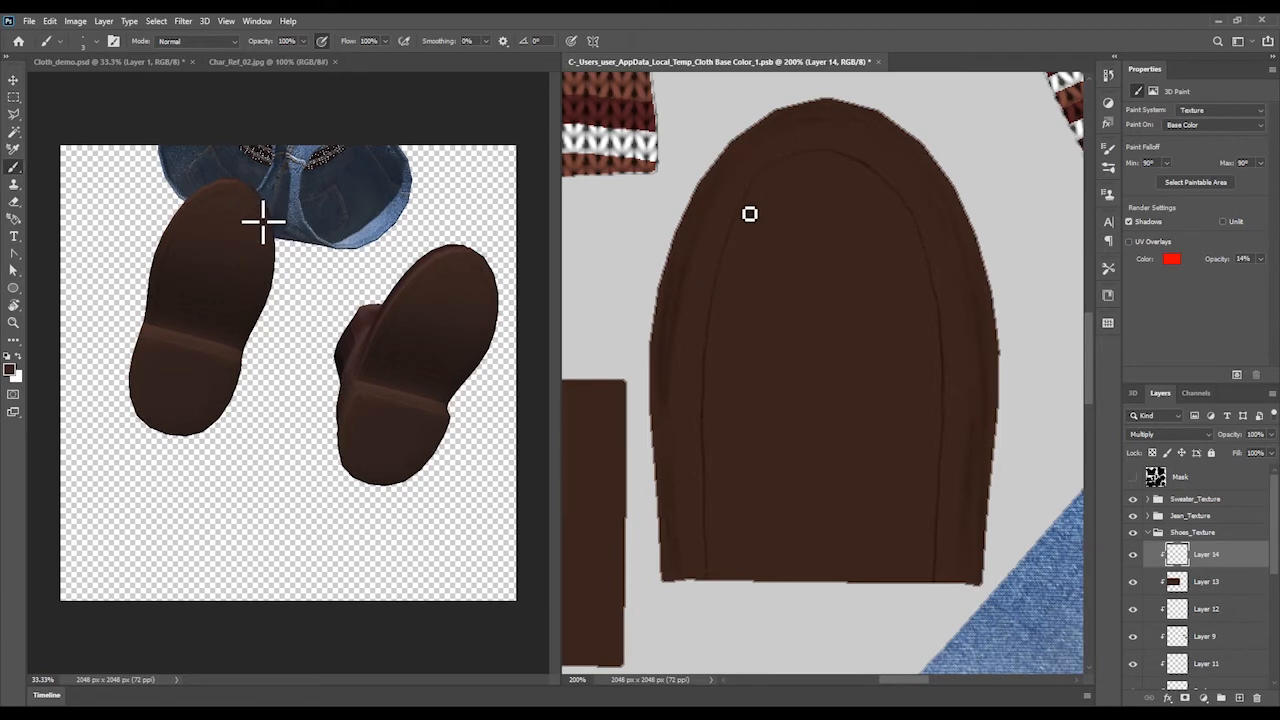
key("e")
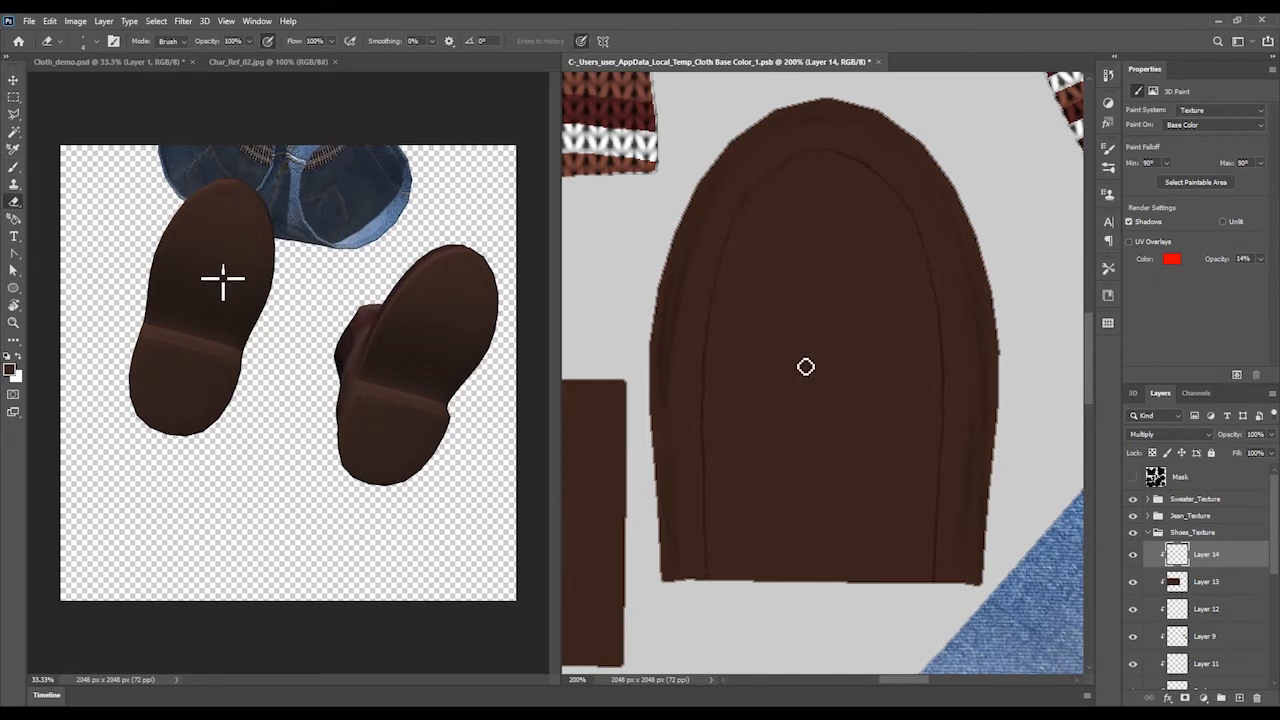
key("b")
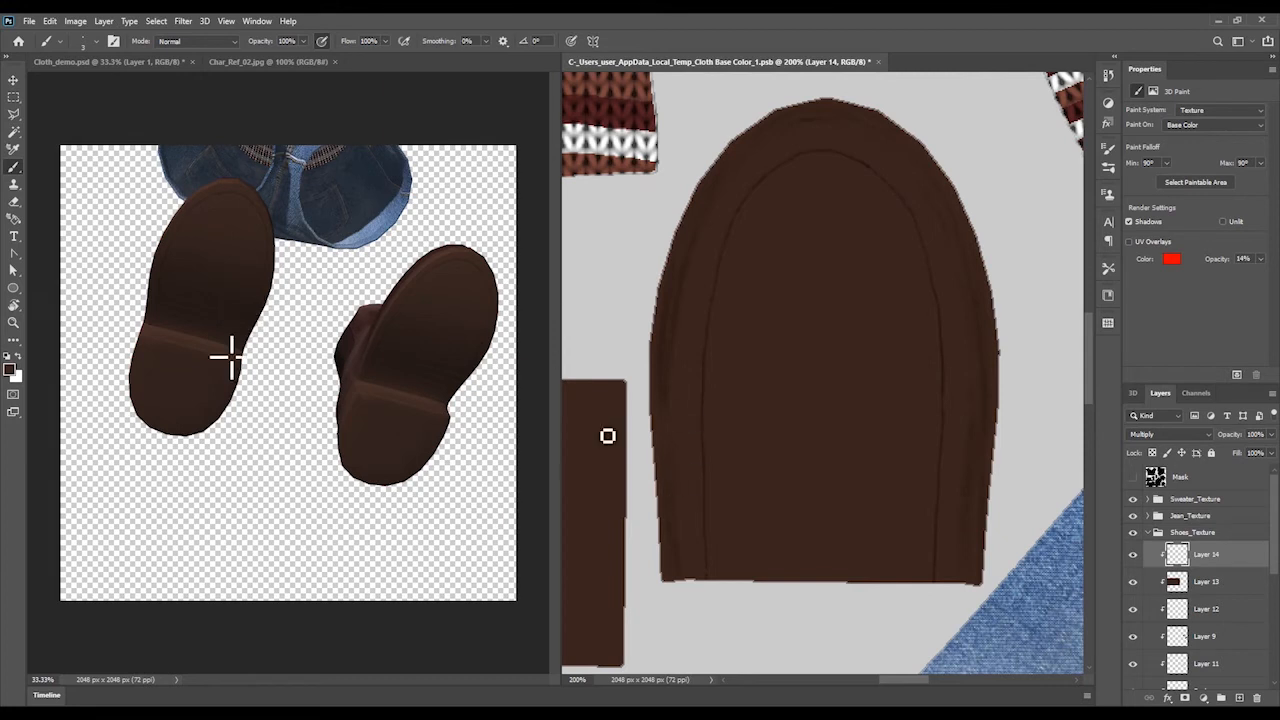
Darken the straight edge of the rounded sole piece with soft lengthwise brush strokes at 50% opacity
left_click_drag(664, 449, 858, 283)
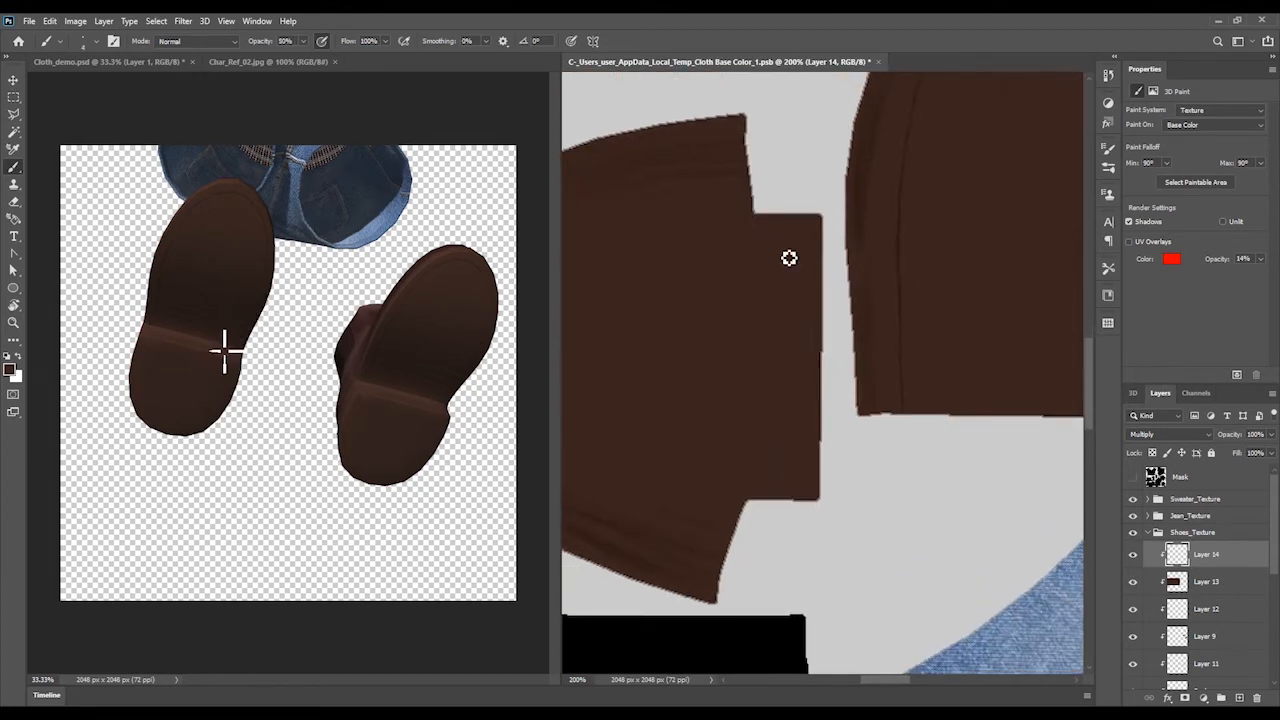
key("]")
key("]")
key("]")
key("]")
key("]")
key("]")
key("]")
key("5")
left_click_drag(780, 212, 783, 303)
left_click_drag(779, 250, 774, 489)
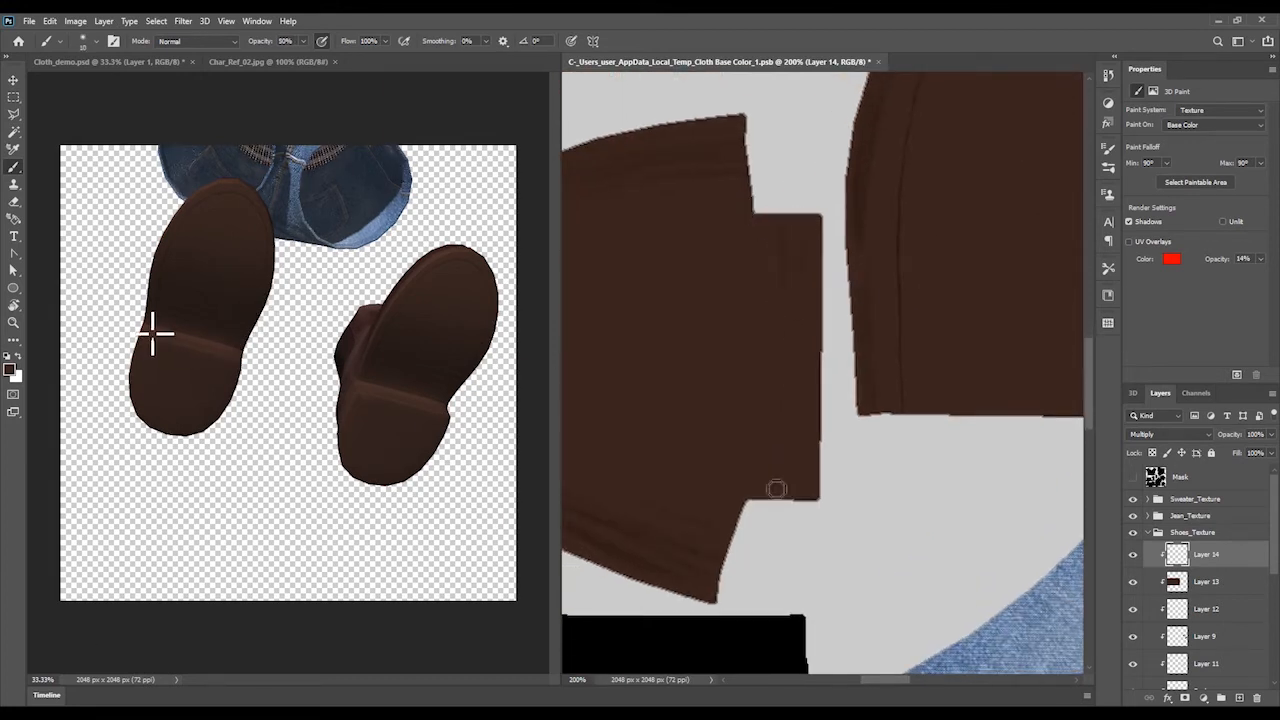
left_click_drag(804, 312, 803, 484)
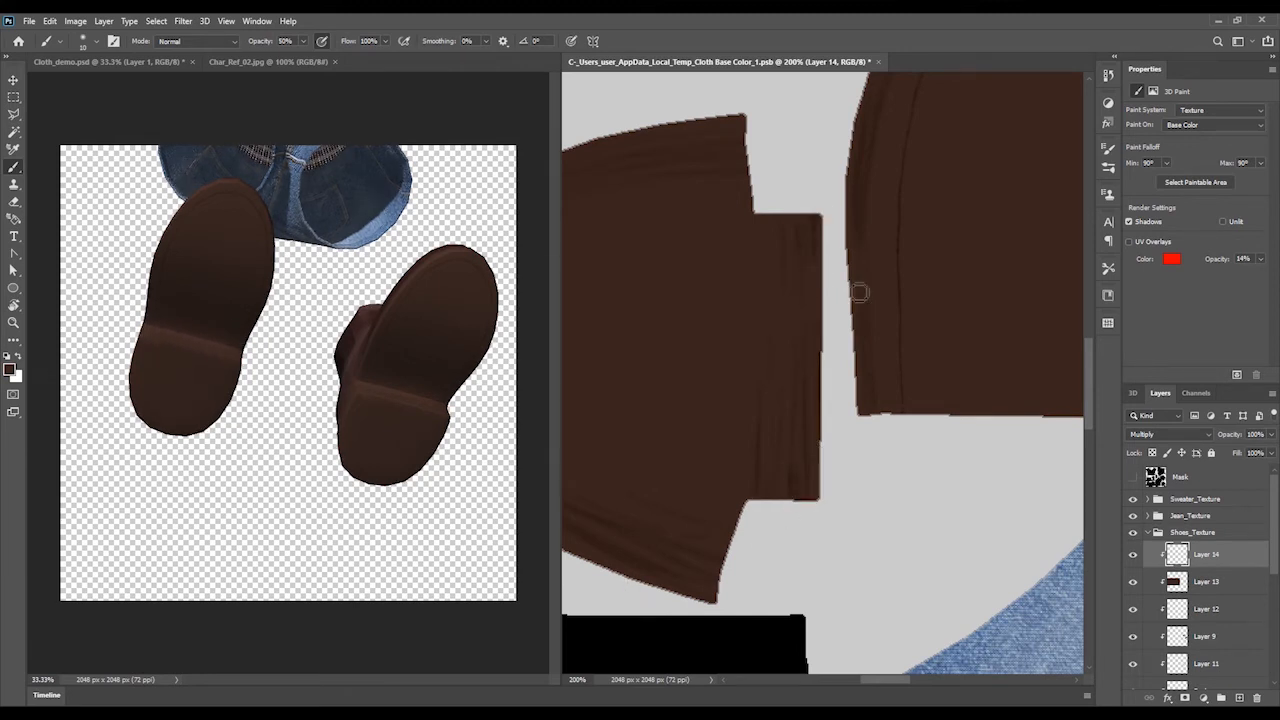
Orbit the 3D boots upright to a front view and redirect the infinite light onto them
left_click(14, 80)
left_click(83, 166)
left_click_drag(83, 166, 109, 250)
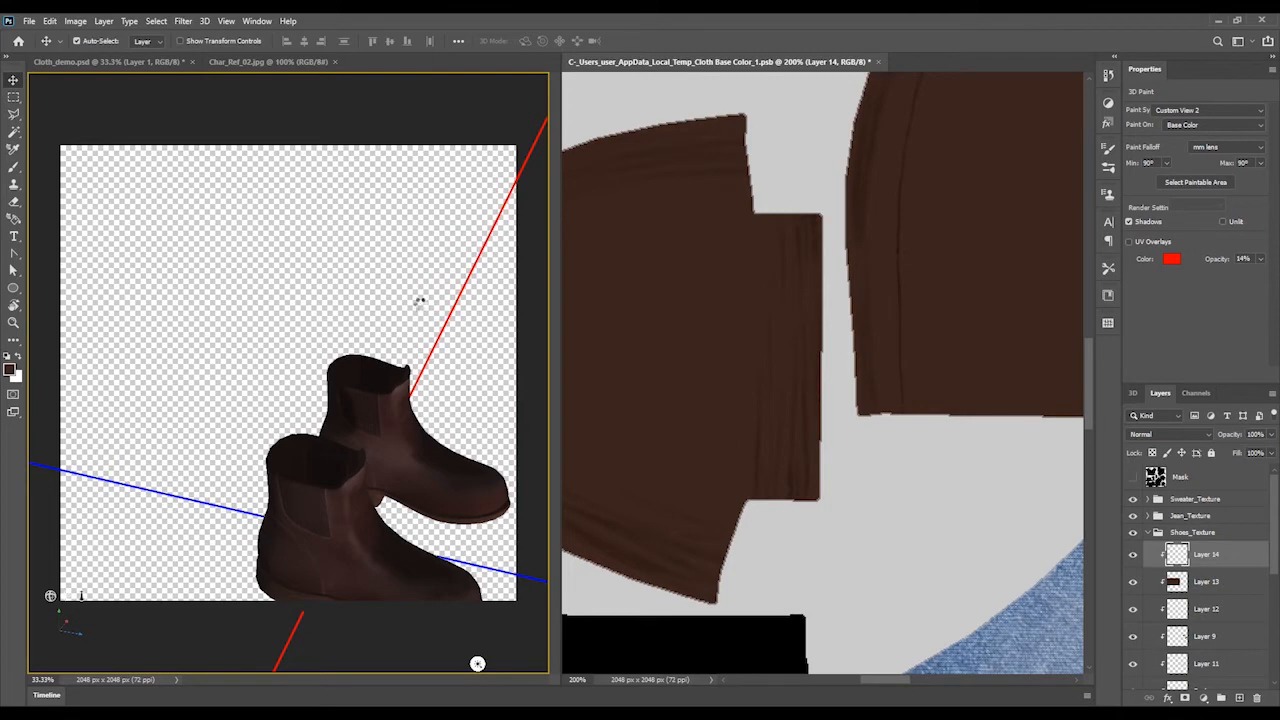
left_click_drag(416, 300, 566, 380)
mouse_move(189, 568)
left_mouse_down()
mouse_move(32, 593)
mouse_move(67, 470)
left_mouse_up()
left_click(38, 546)
mouse_move(298, 482)
left_mouse_down()
mouse_move(263, 397)
mouse_move(272, 322)
mouse_move(268, 350)
left_mouse_up()
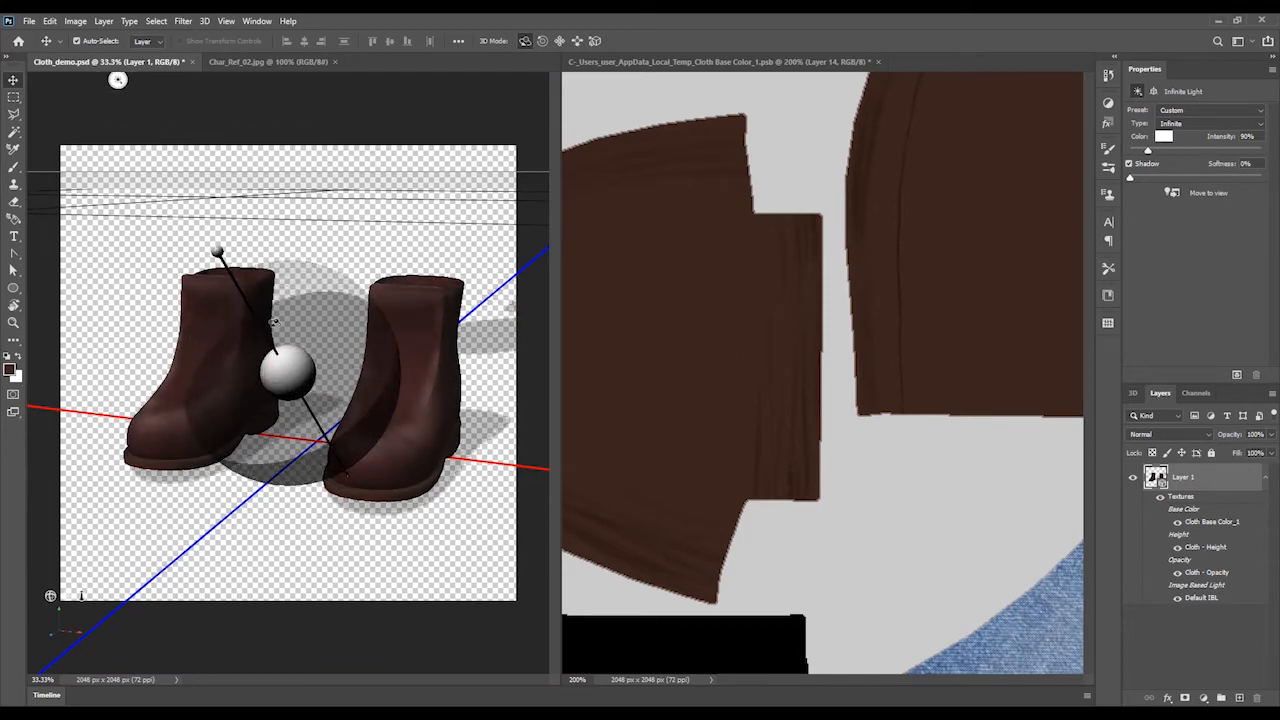
Review the 3D boots from the side and at an angle with the infinite light redirected, and save the work
left_click_drag(335, 543, 277, 547)
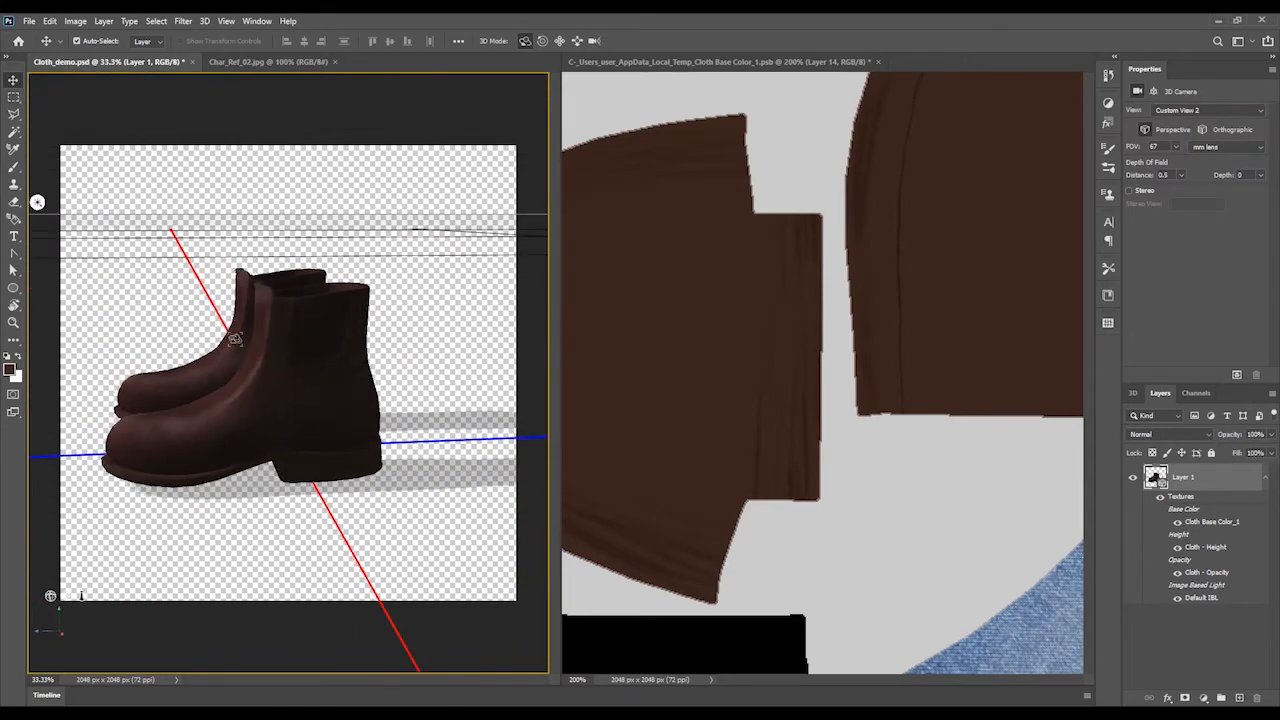
left_click(36, 201)
left_click_drag(277, 360, 457, 417)
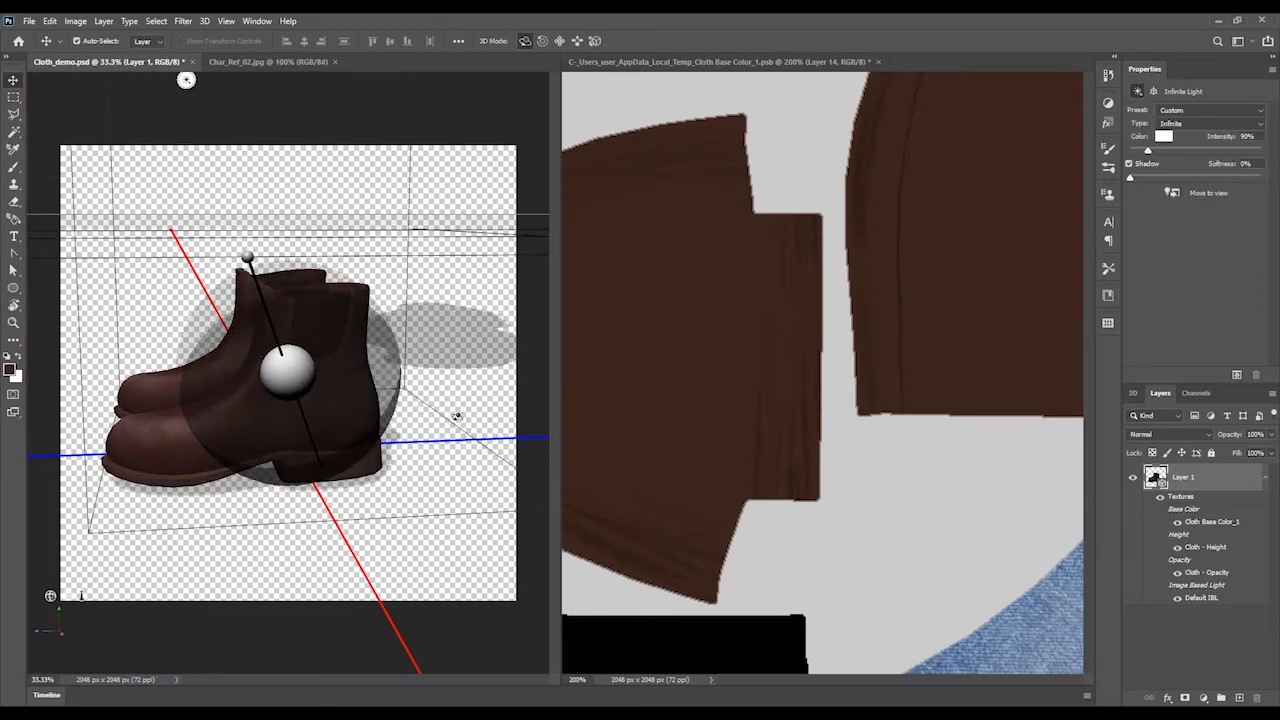
left_click_drag(478, 494, 363, 577)
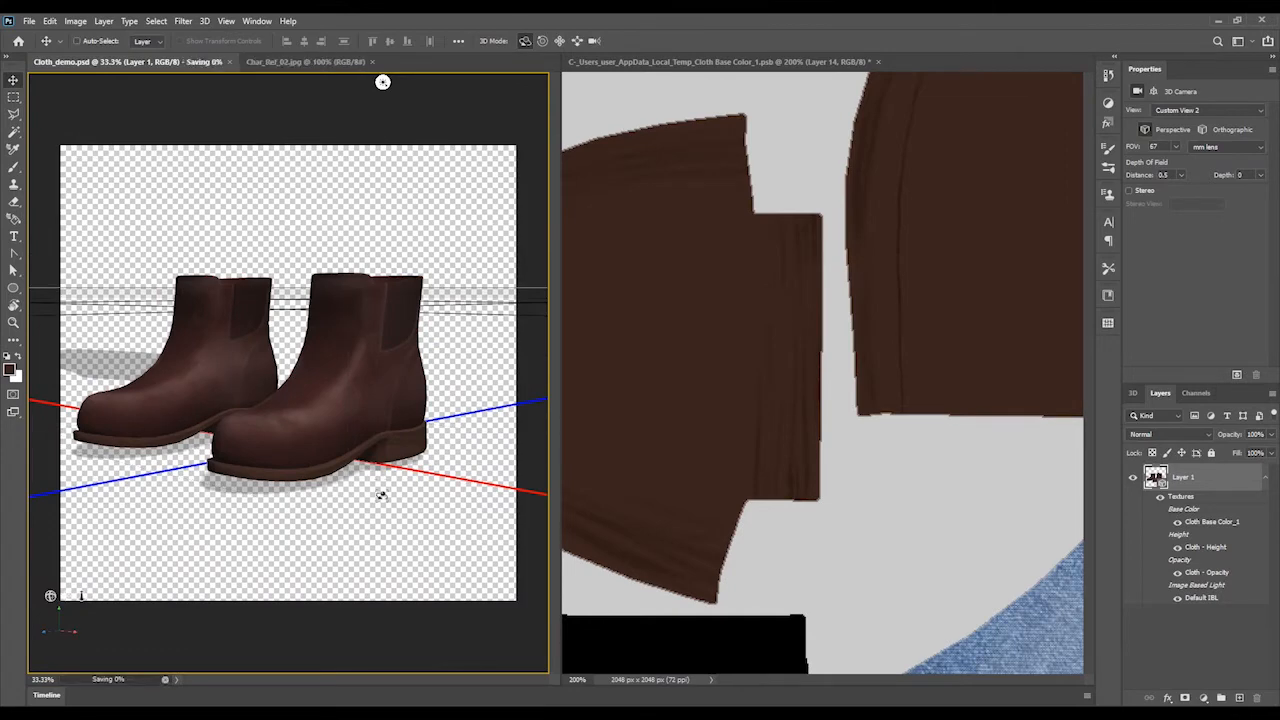
left_click(582, 250)
key("ctrl+s")
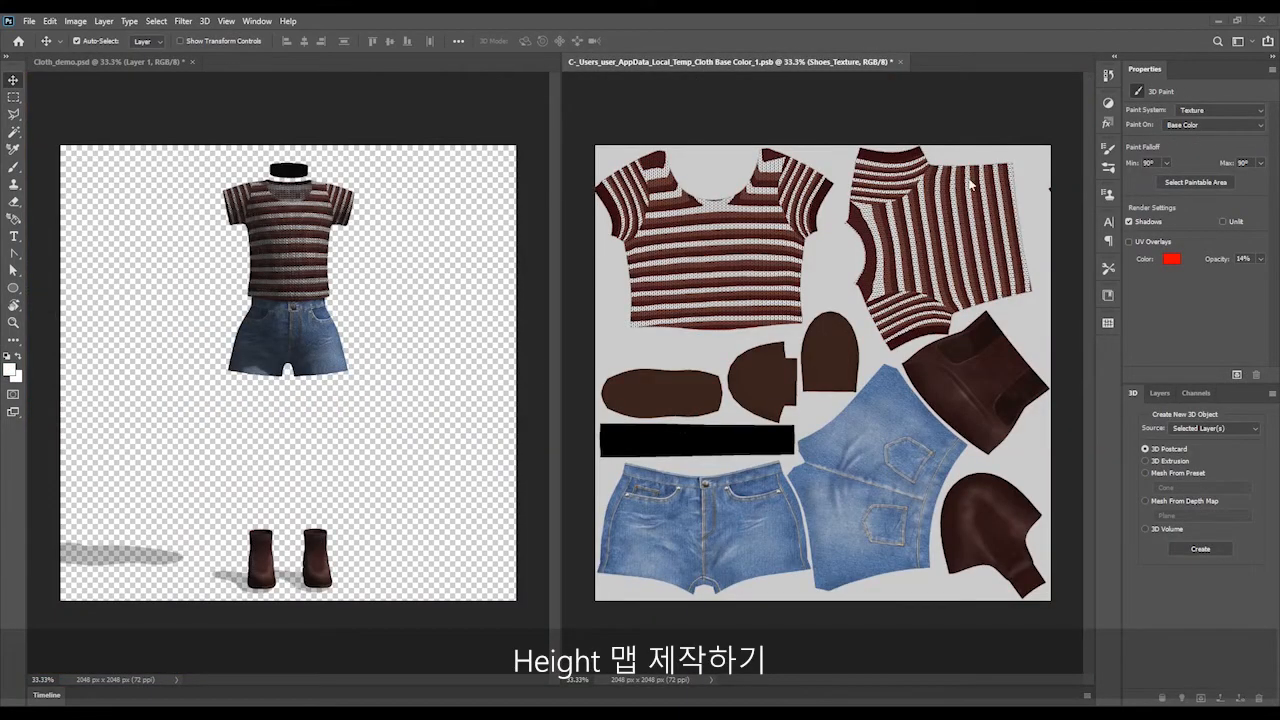
Open the height texture of the Cloth material in Cloth_demo.psd for editing
left_click(170, 79)
left_click(1178, 501)
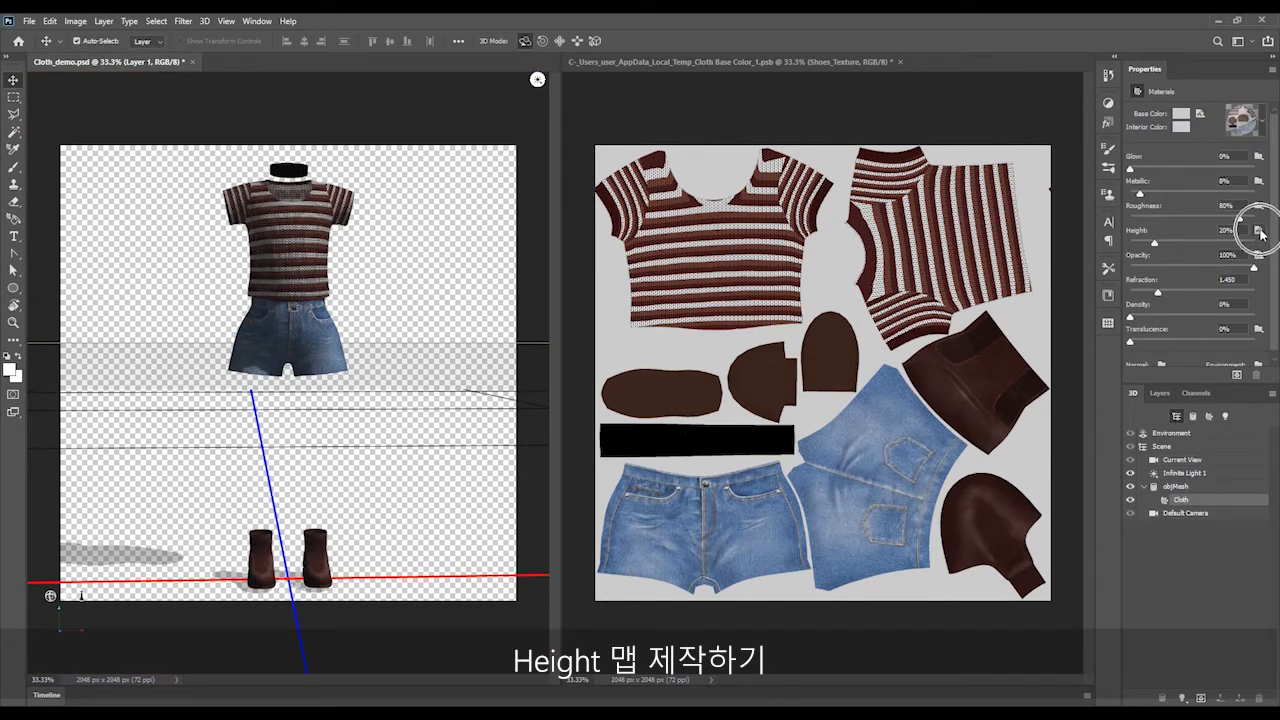
left_click(1260, 233)
left_click(1140, 241)
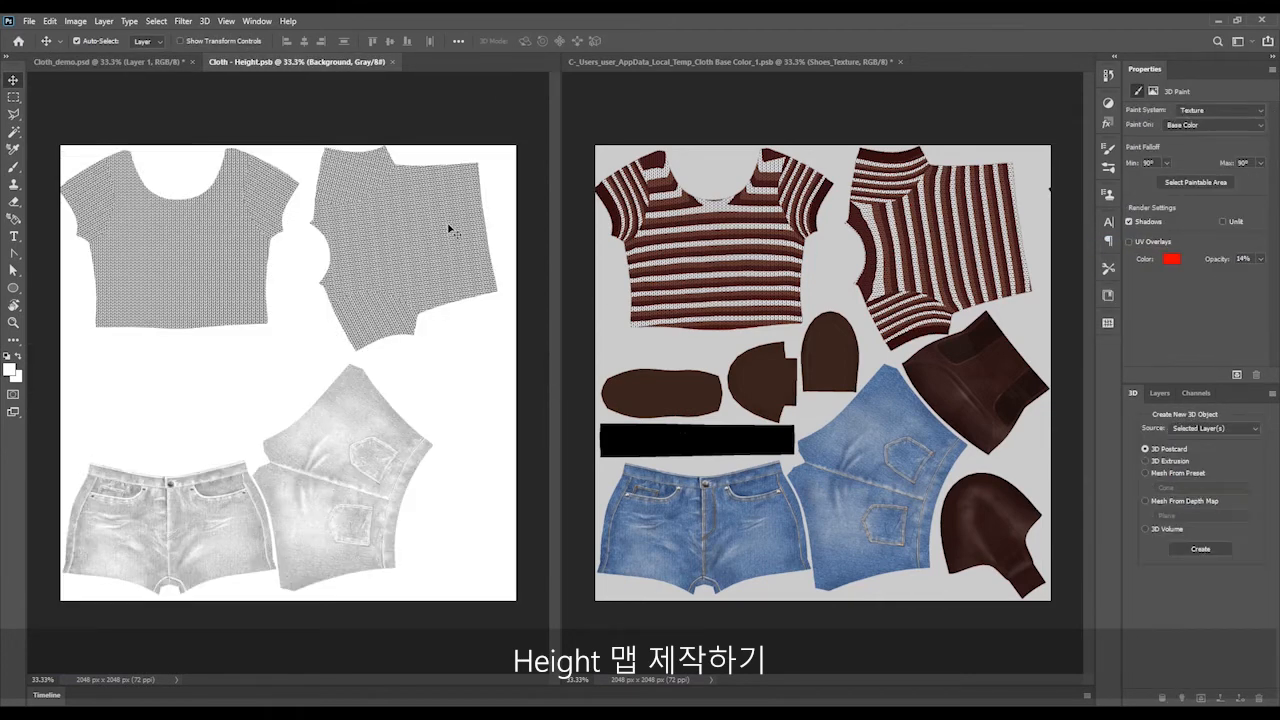
Copy the Shoes_Texture group from the base color document into Cloth - Height.psb, above the Jean_Texture group
left_click(736, 62)
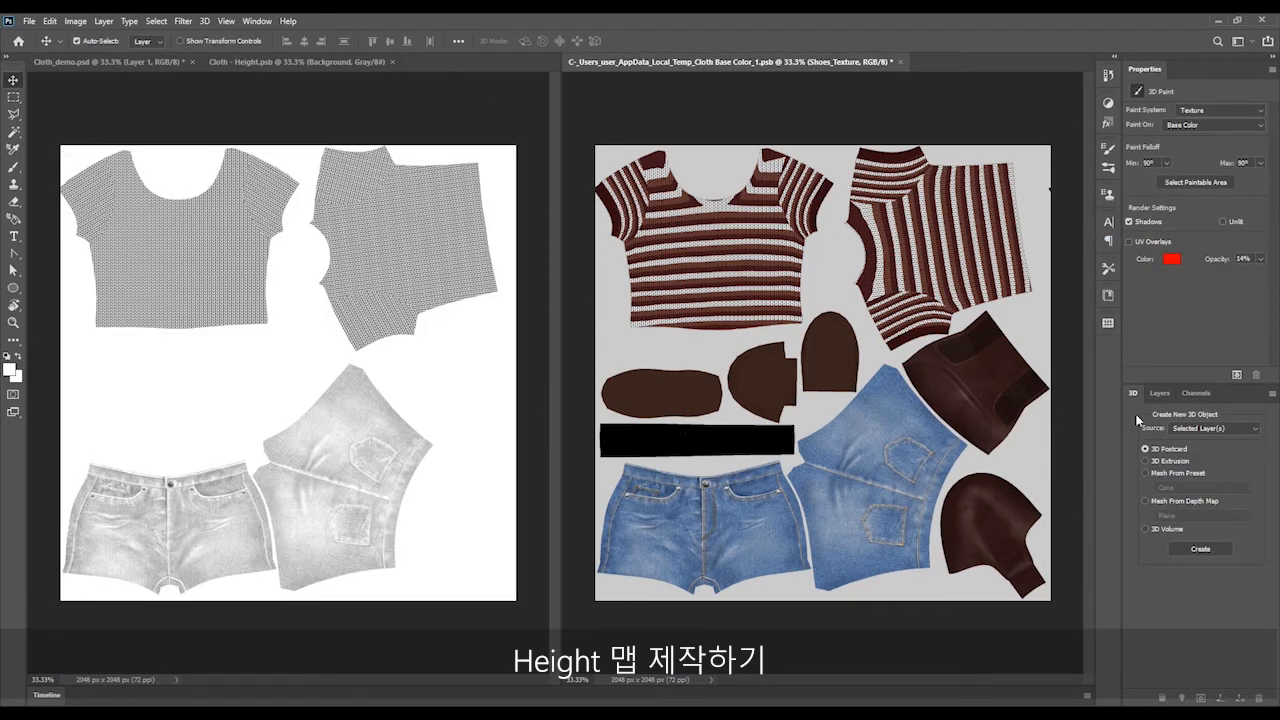
left_click(318, 61)
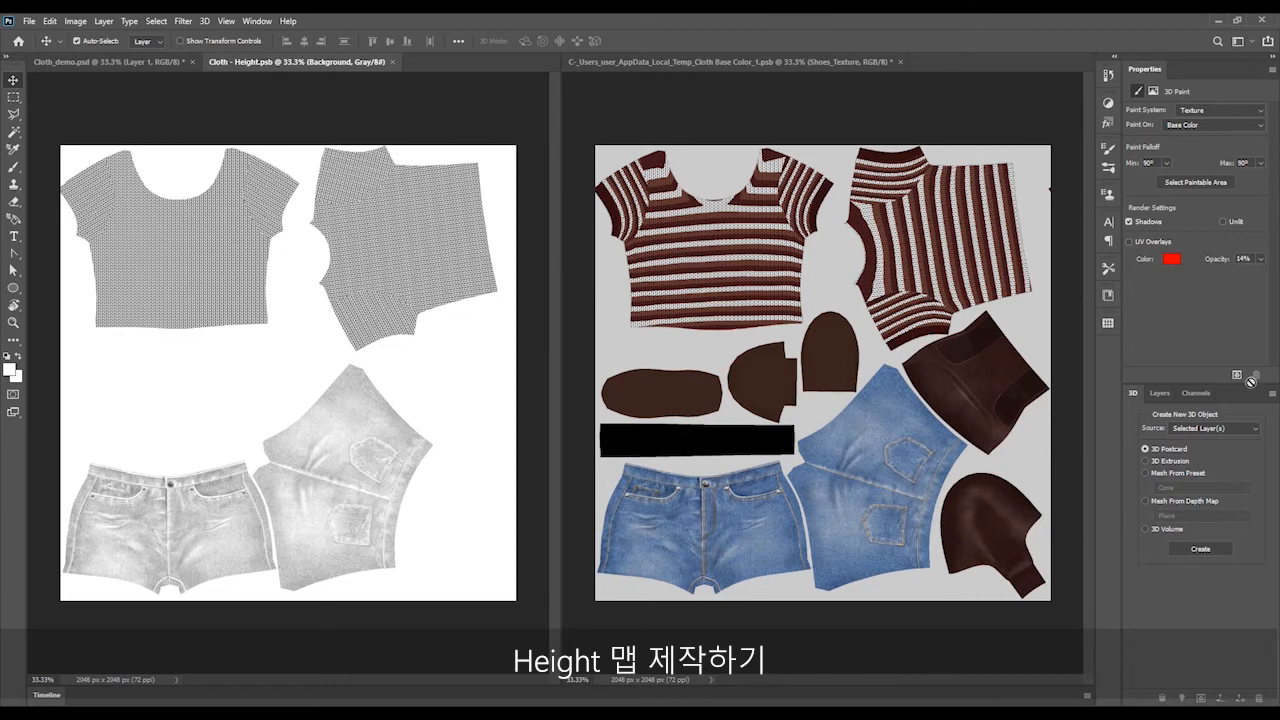
left_click(1155, 396)
left_click(1188, 474)
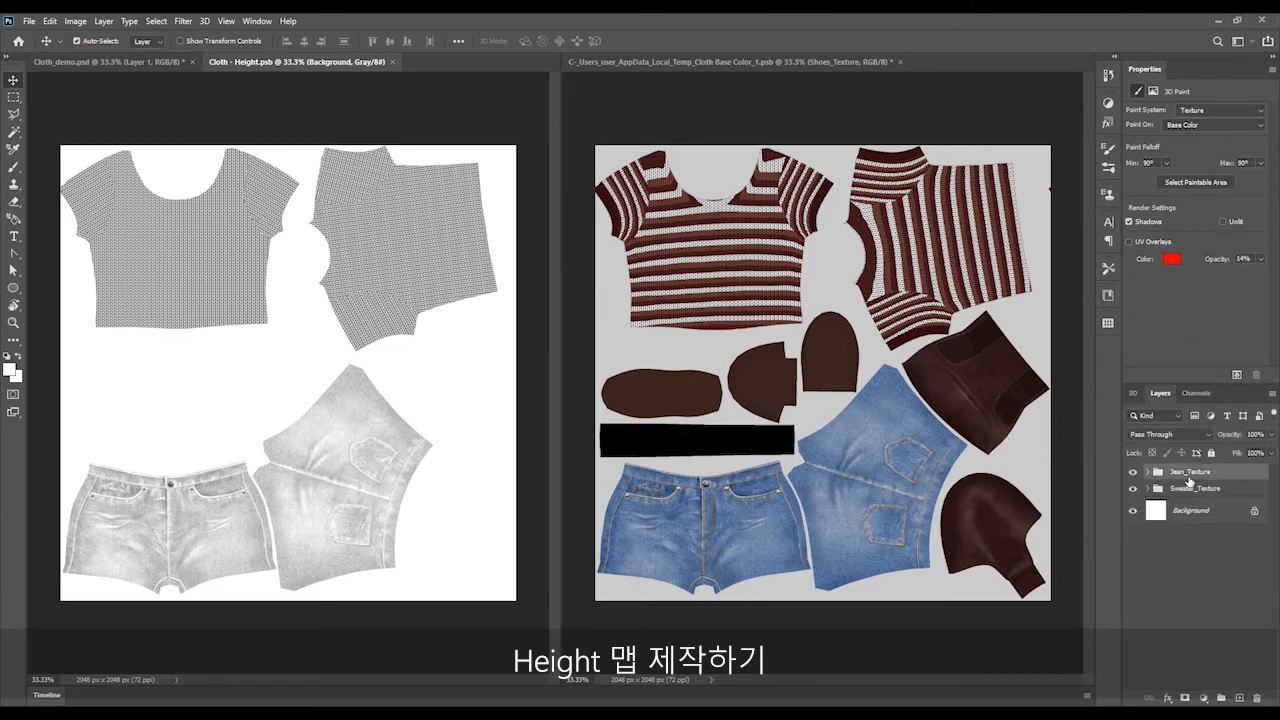
left_click(647, 76)
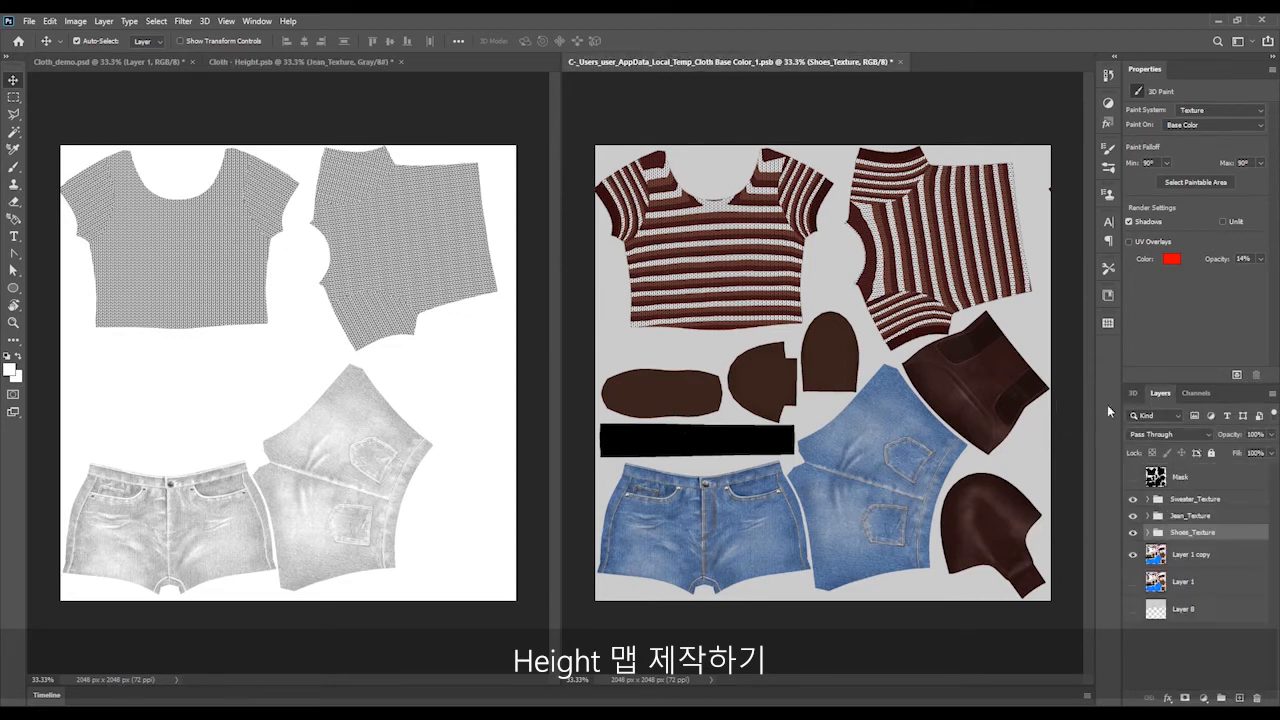
left_click(1134, 534)
left_click(1134, 534)
left_click_drag(1185, 535, 309, 357)
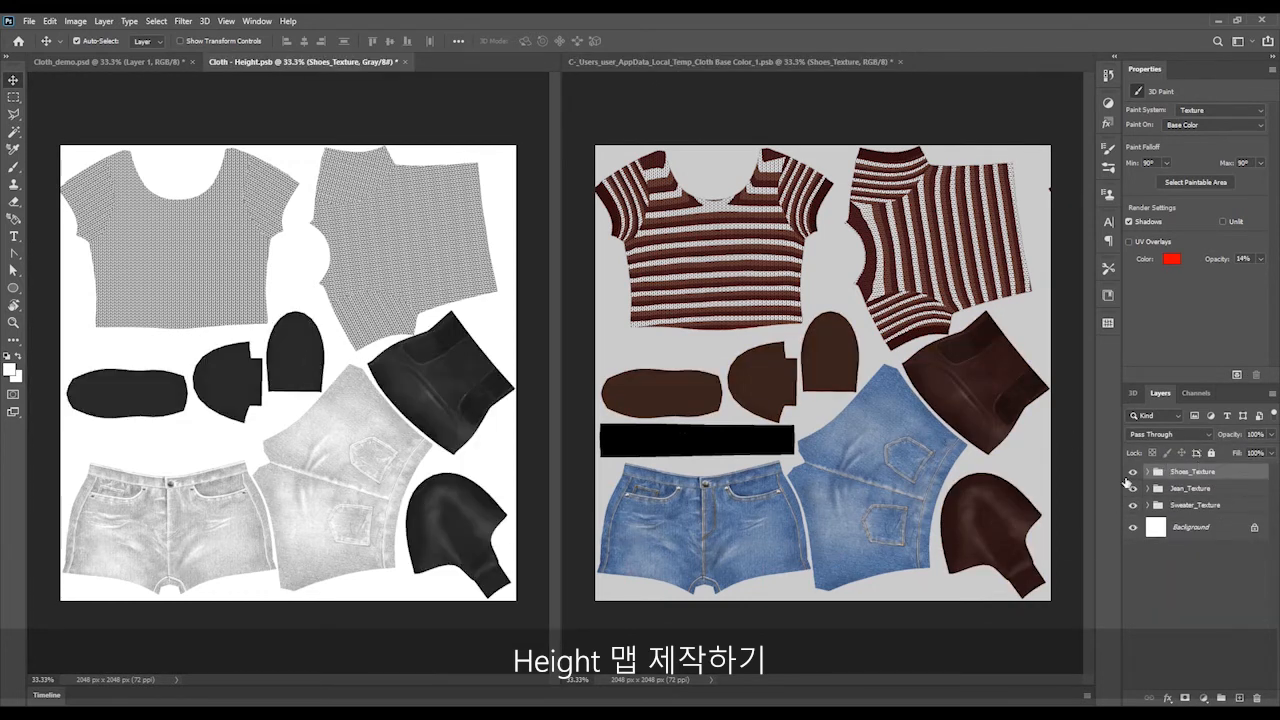
Expand the copied Shoes_Texture group in the height map and hide its Bright layer
left_click(1133, 472)
left_click(1133, 472)
left_click(1147, 473)
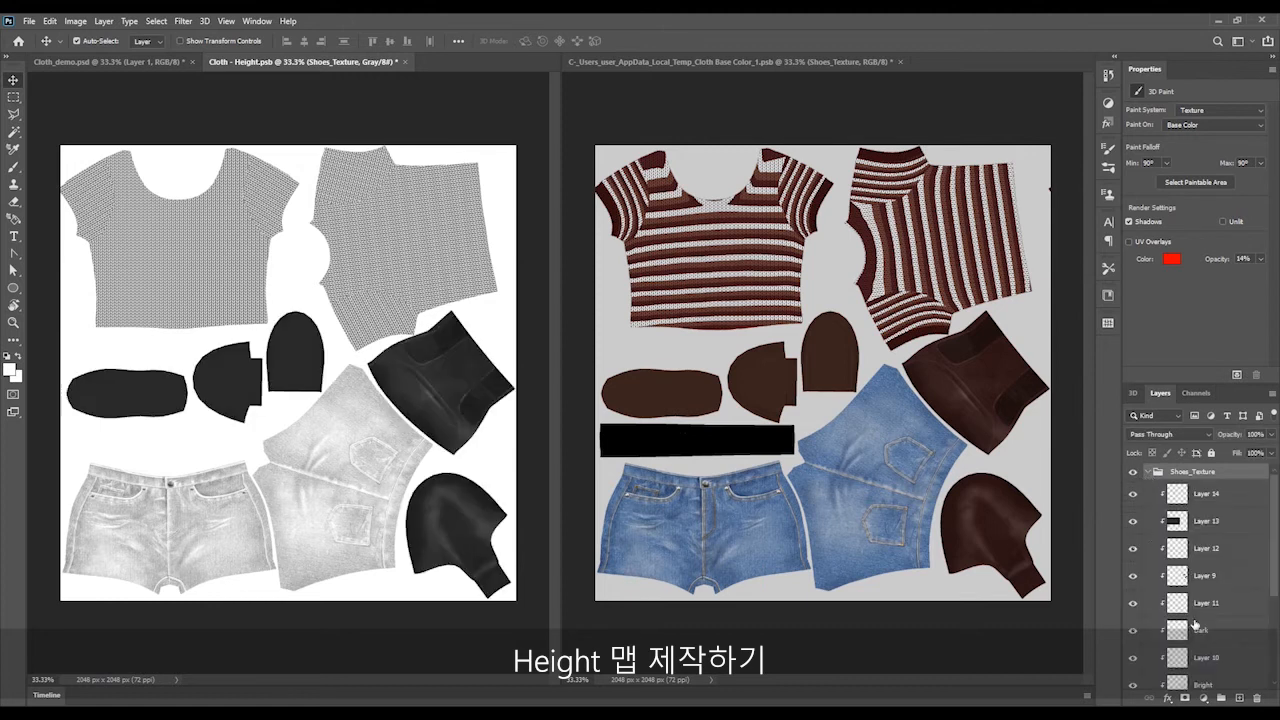
scroll(1207, 591, "down", 1)
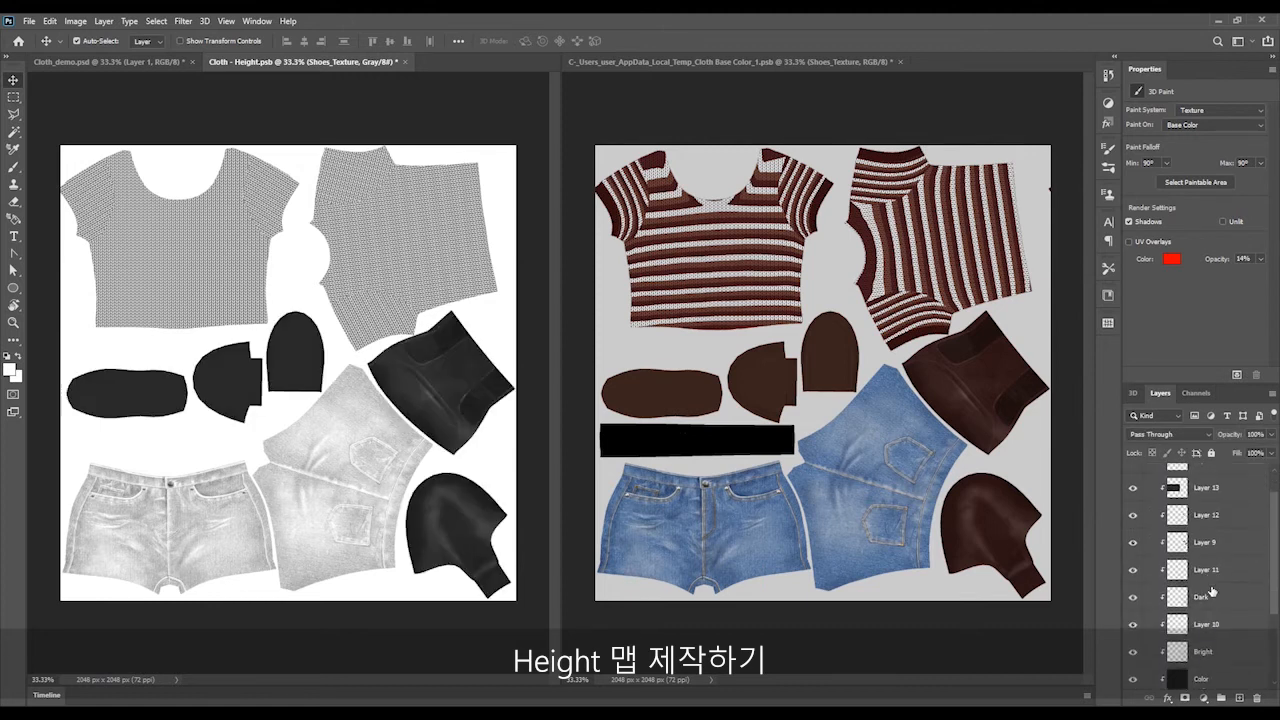
left_click(1133, 652)
scroll(1231, 592, "up", 1)
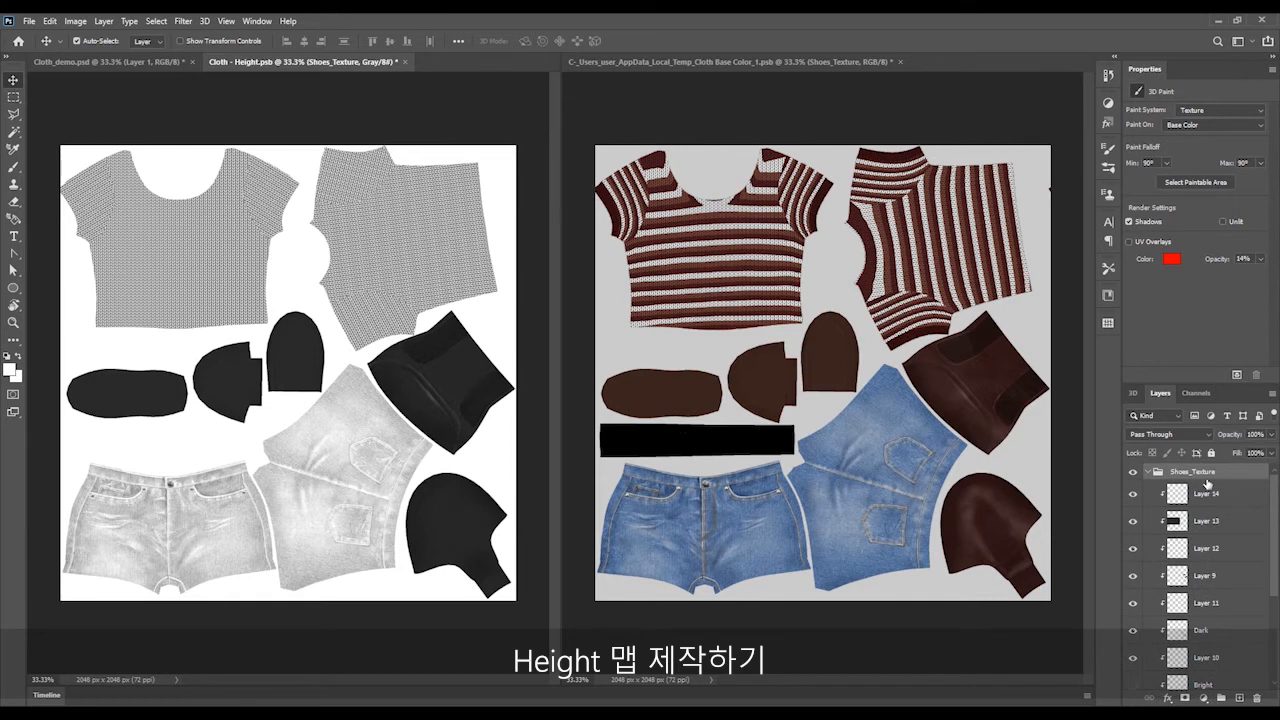
Fill the contents of Layer 13 in the height map's Shoes_Texture group with white, and clear the selection
left_click(1203, 525)
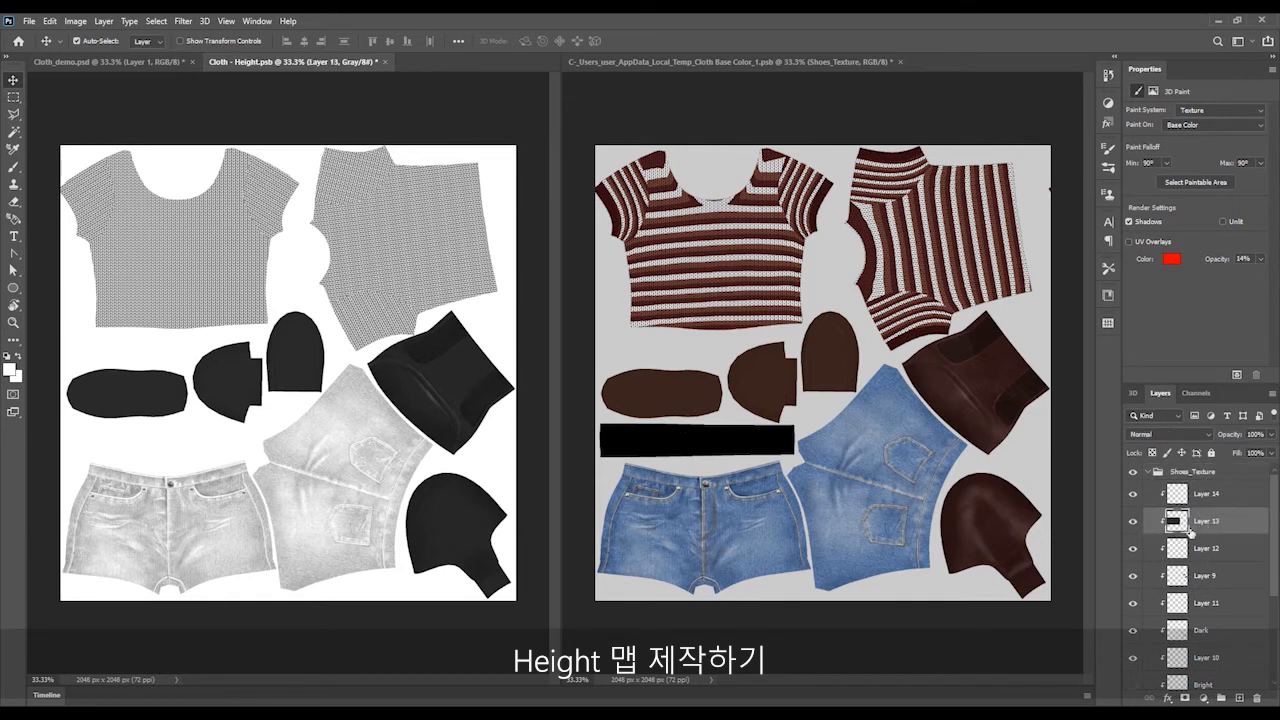
left_click(1166, 527, "ctrl")
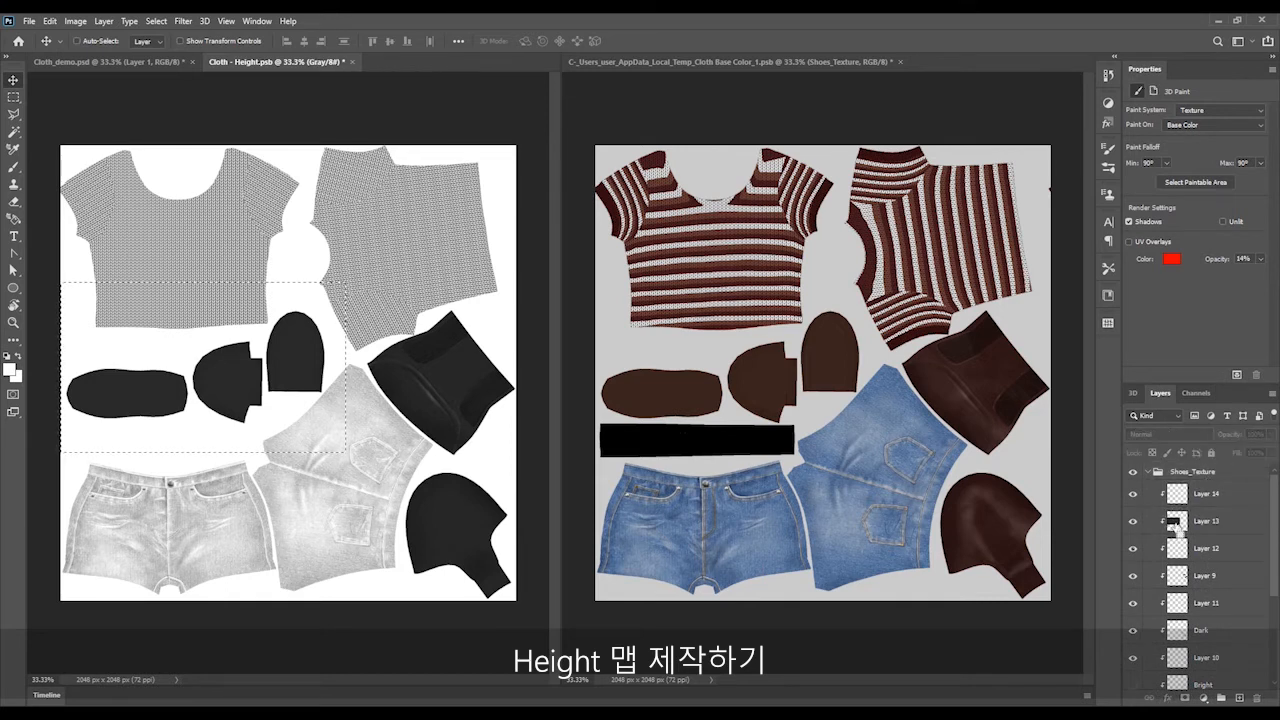
key("i")
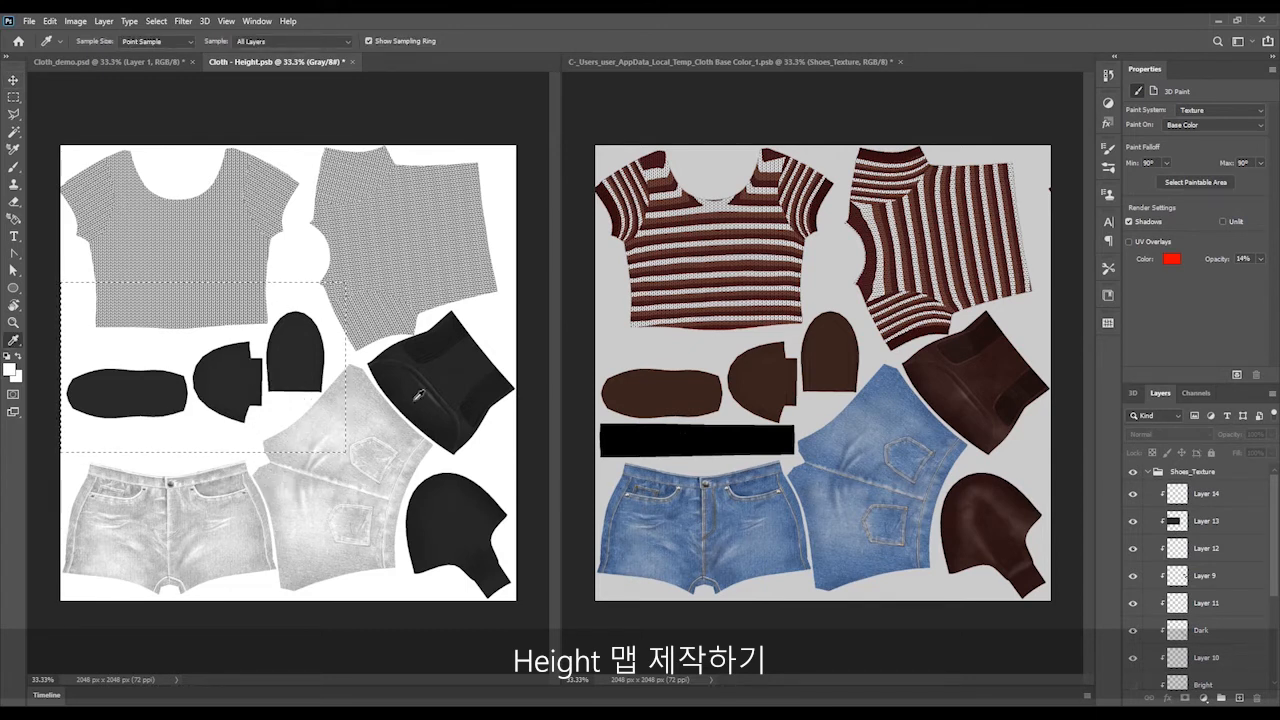
left_click(14, 168)
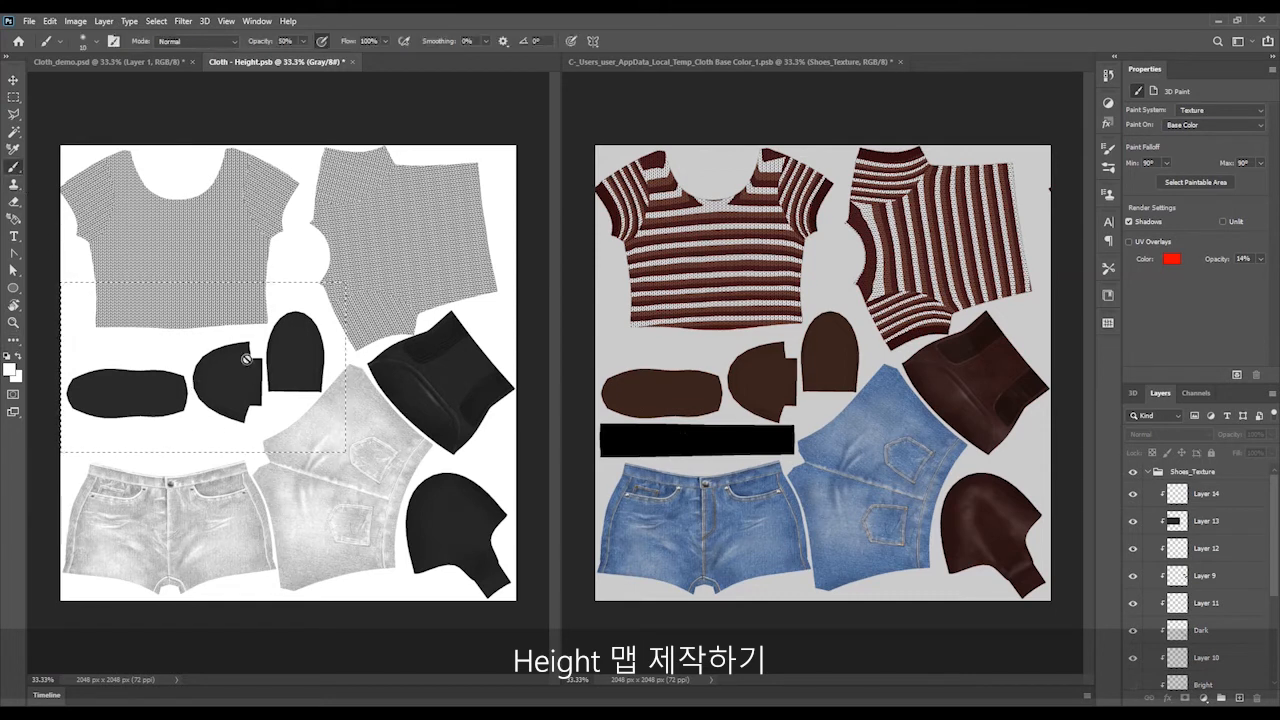
left_click(1222, 523)
key("Delete")
key("ctrl+d")
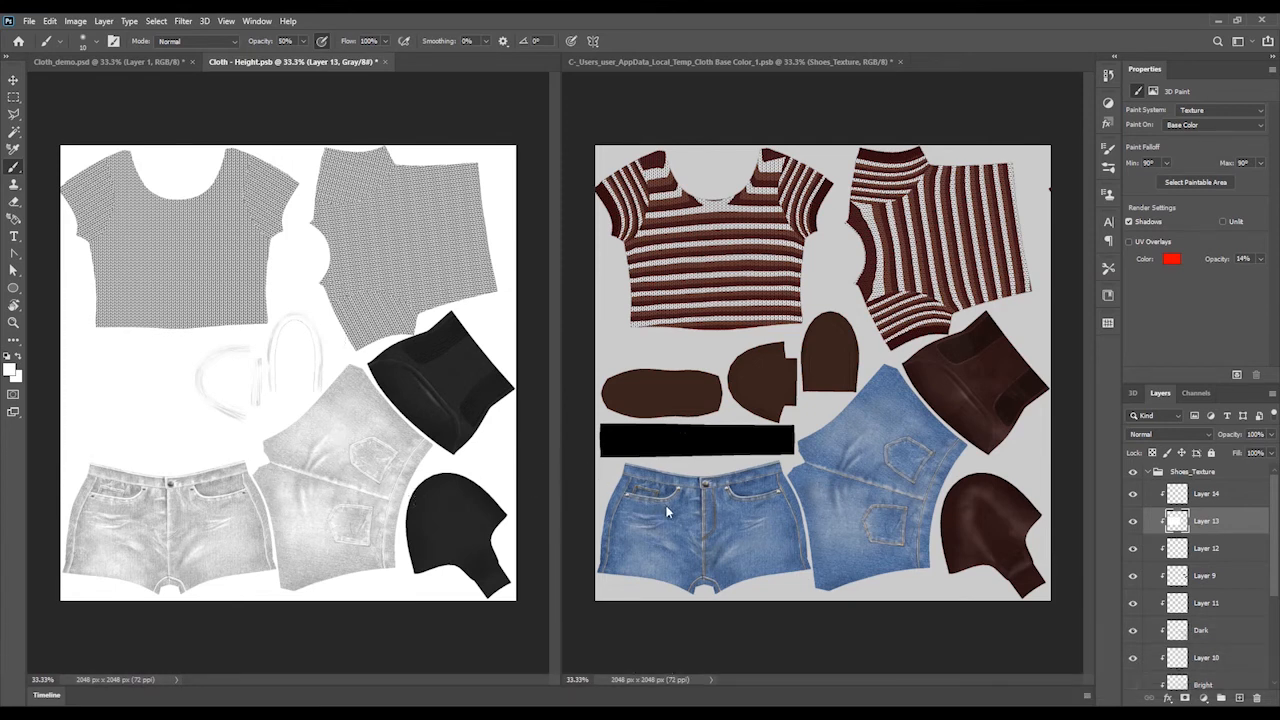
Add a Levels adjustment above Layer 14 with its white input lowered to 126, and clip it to the shoe layers
left_click(1218, 494)
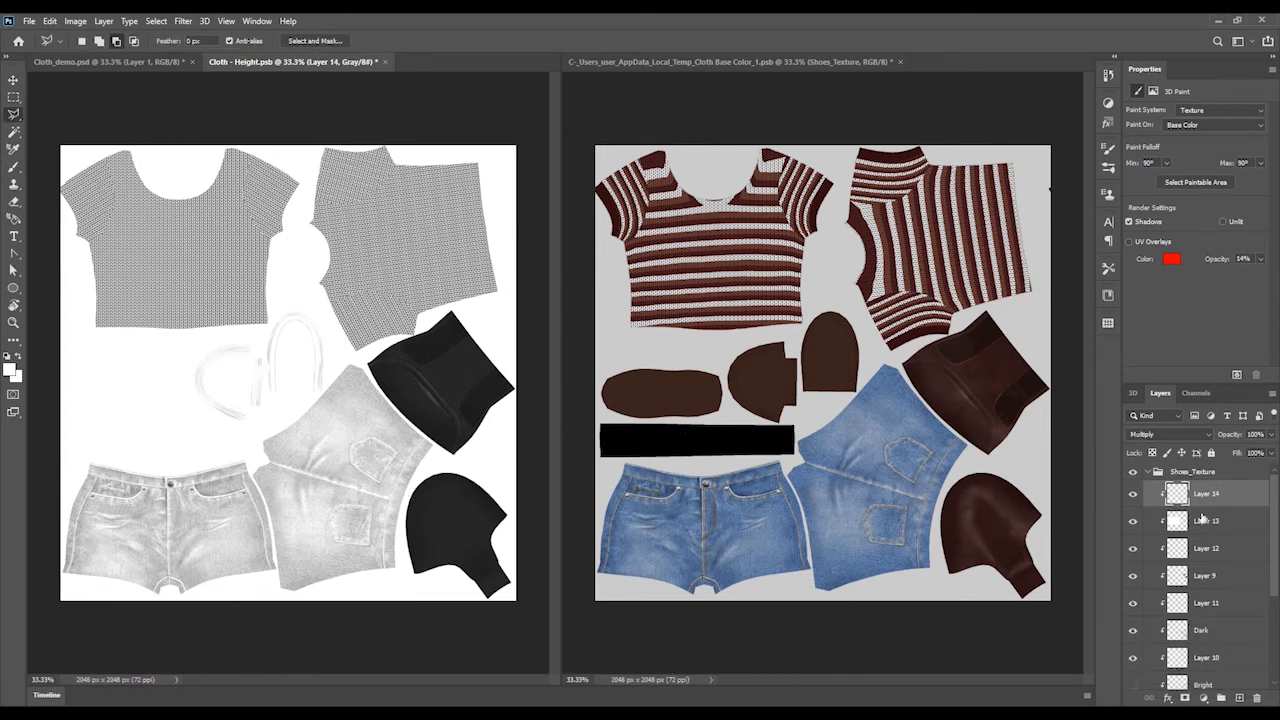
left_click(1107, 102)
key("l")
left_click(1010, 127)
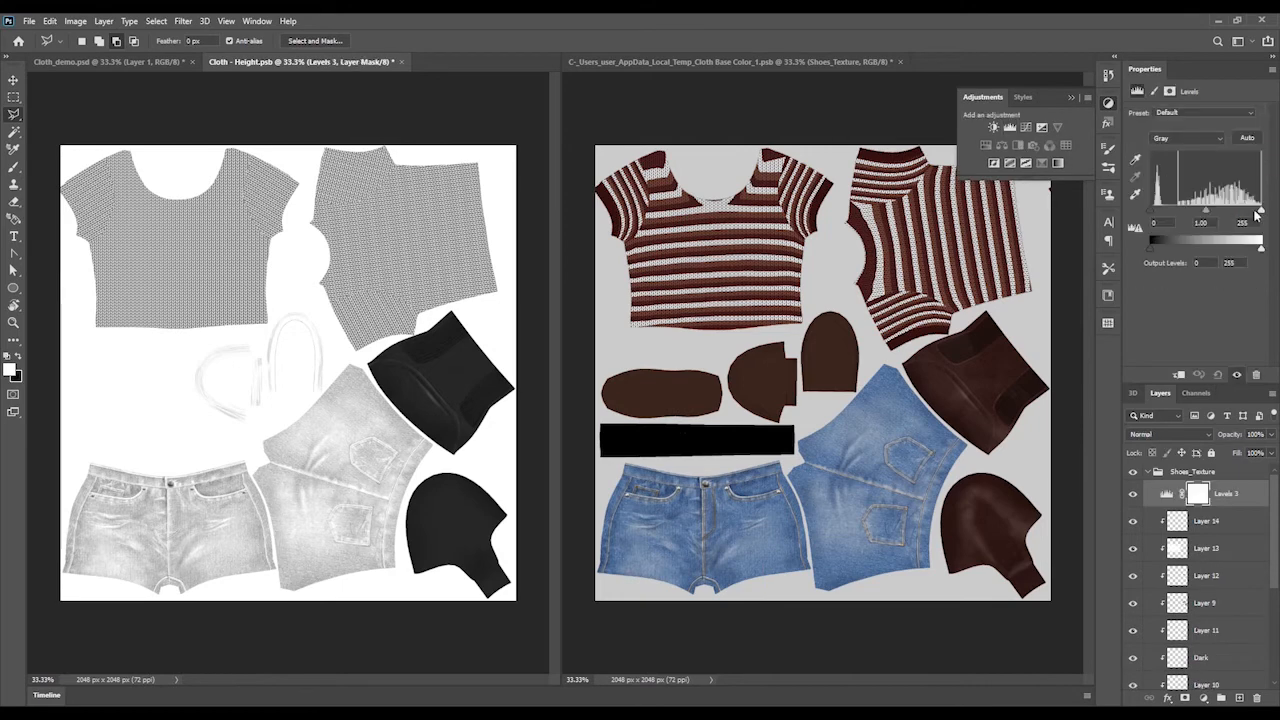
left_click_drag(1261, 212, 1210, 213)
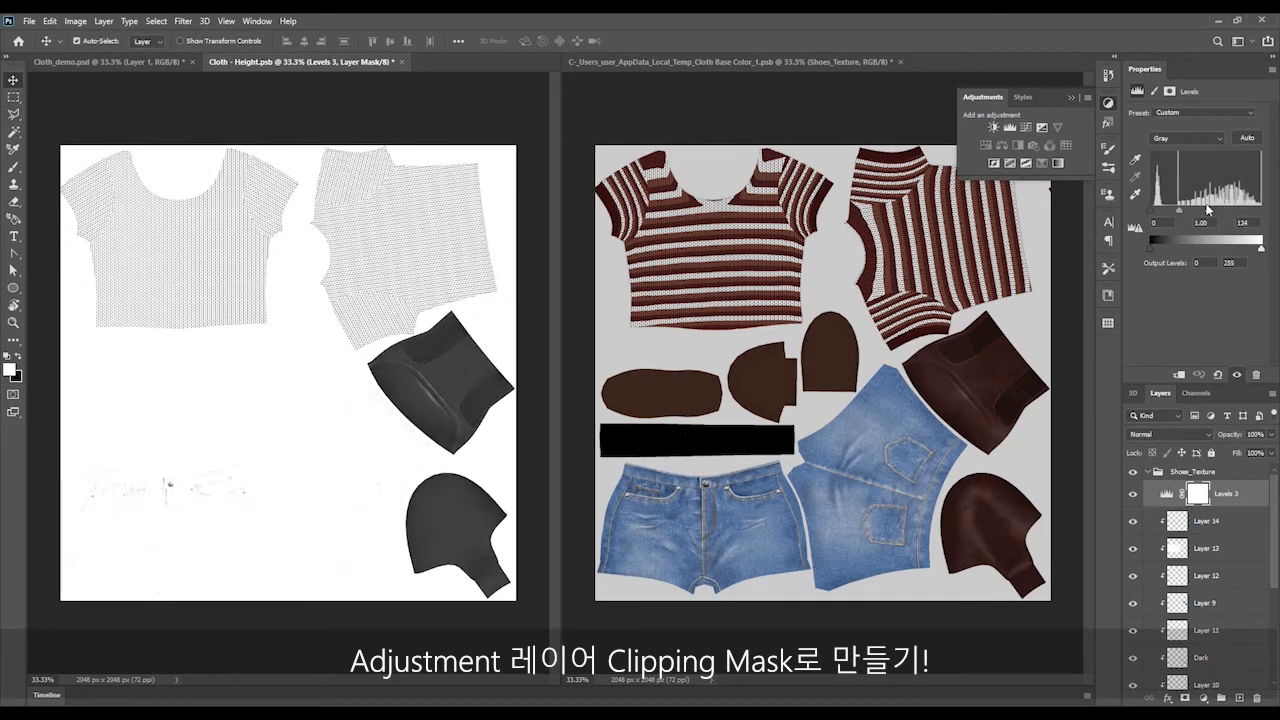
right_click(1230, 494)
left_click(1084, 399)
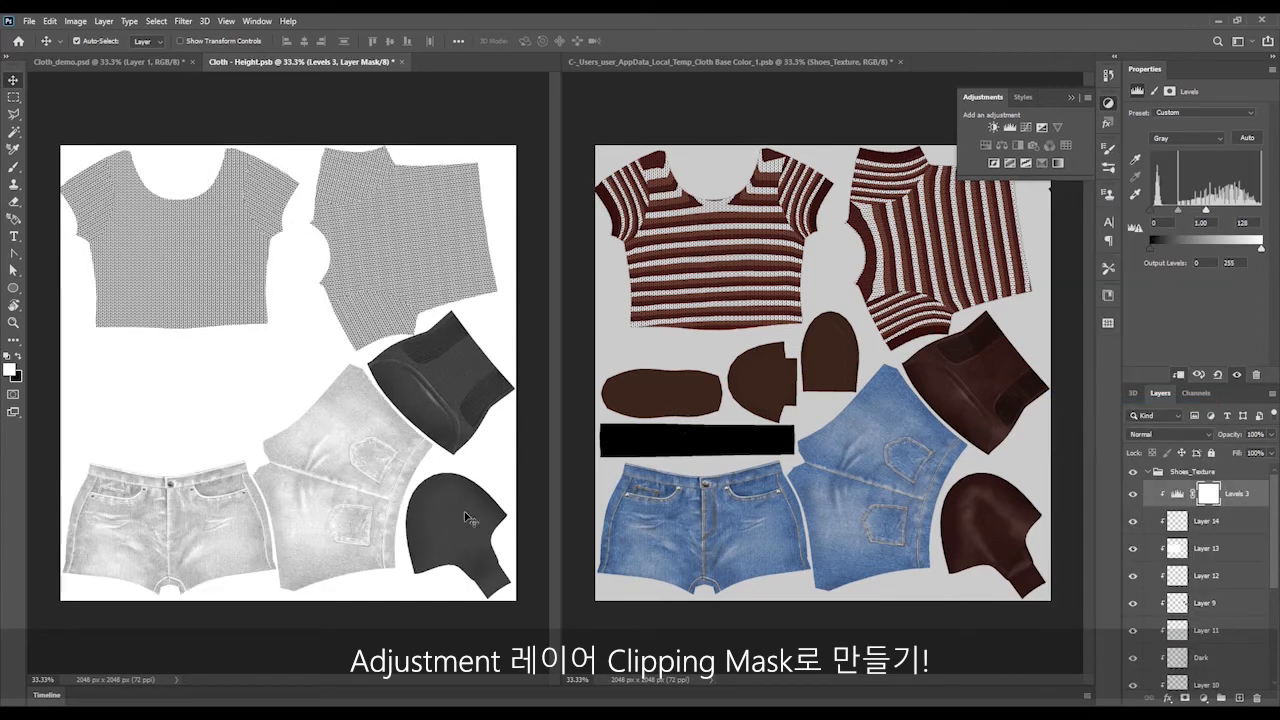
Raise the shoes' leather contrast in the height map by setting the Levels inputs to 8, 1.44 and 40
left_click_drag(1219, 211, 1191, 212)
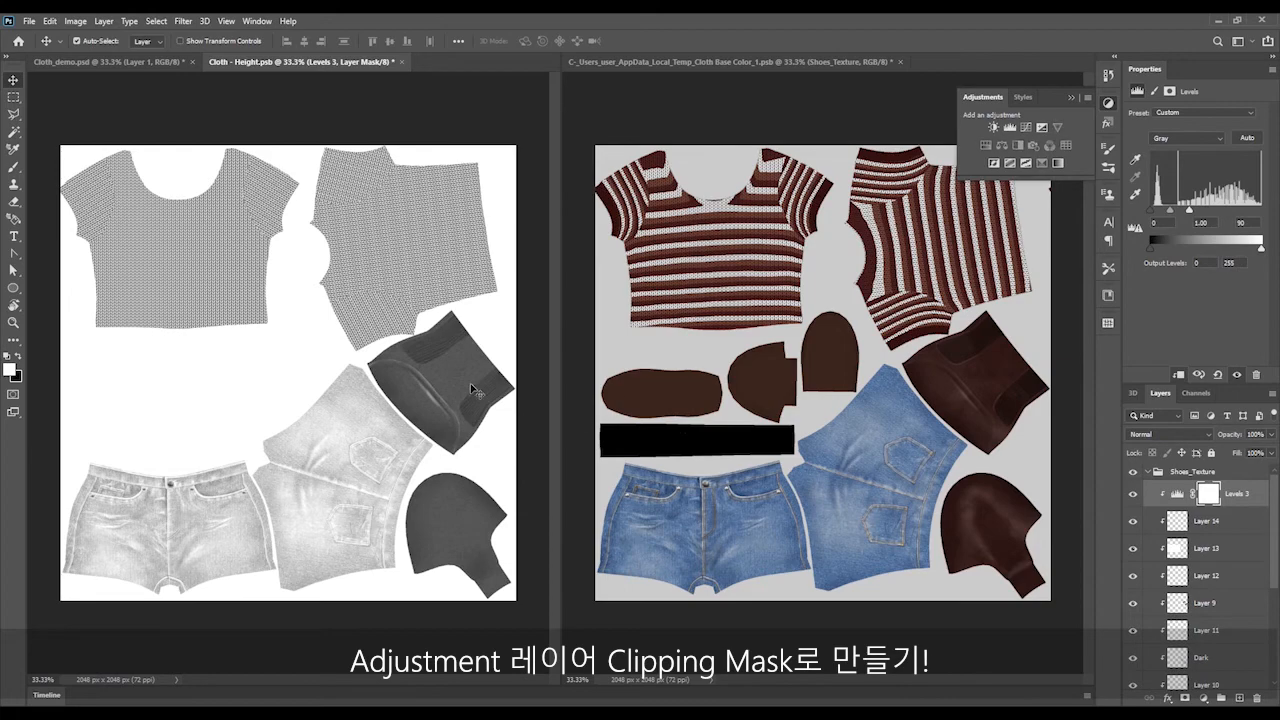
key("ctrl+plus")
key("ctrl+plus")
key("ctrl+plus")
left_click_drag(470, 386, 42, 396)
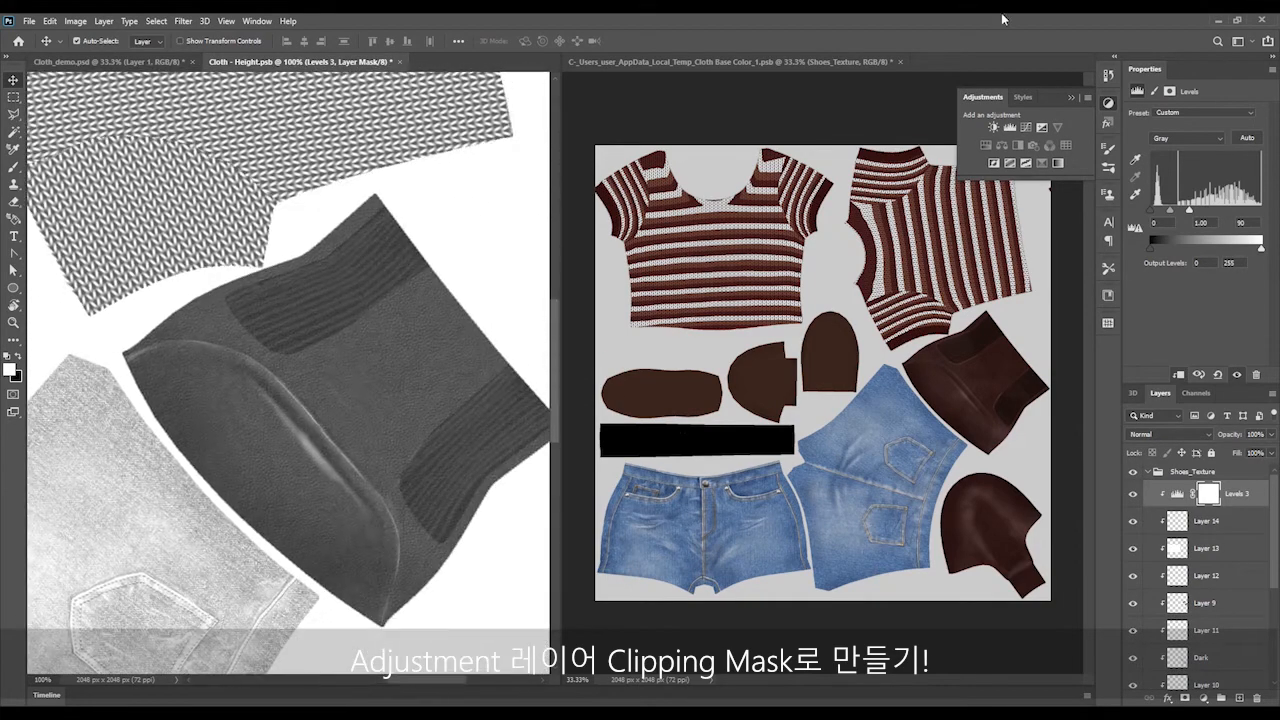
left_click_drag(1171, 211, 1153, 209)
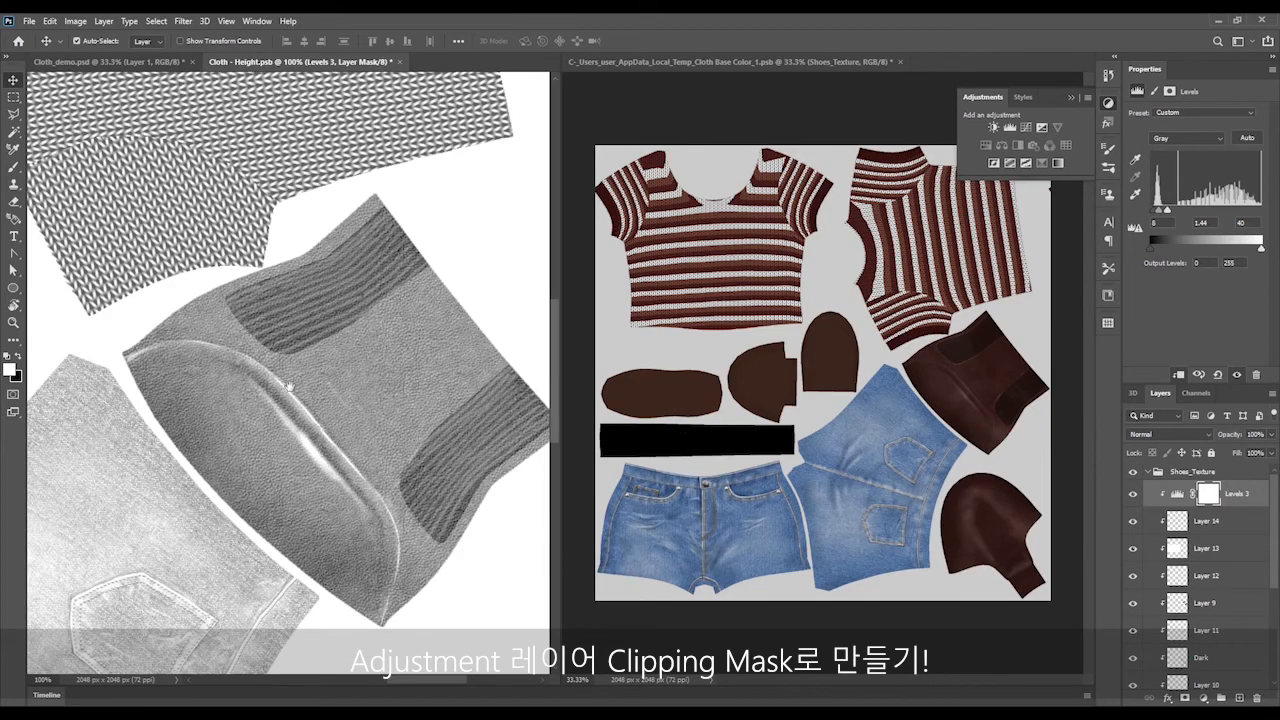
left_click_drag(289, 387, 385, 230)
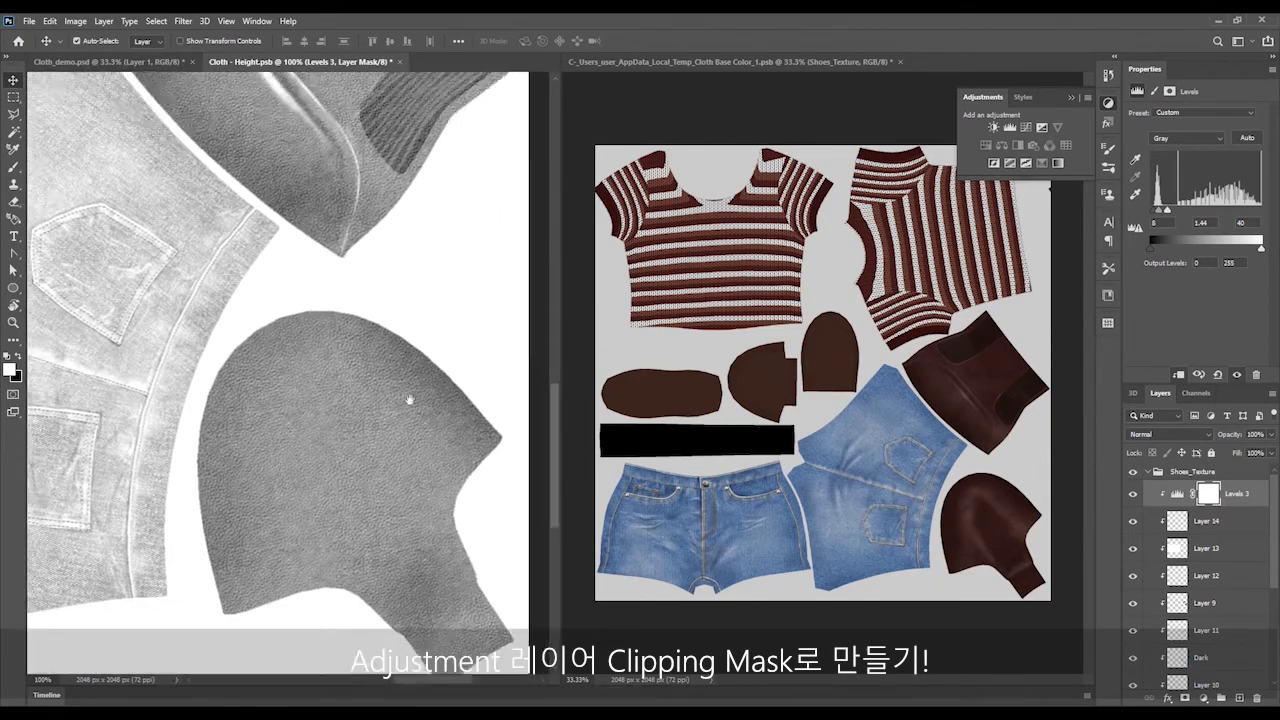
left_click_drag(409, 400, 415, 600)
Review the height effect on the 3D boots in Cloth_demo.psd, and return to the height map
left_click(108, 62)
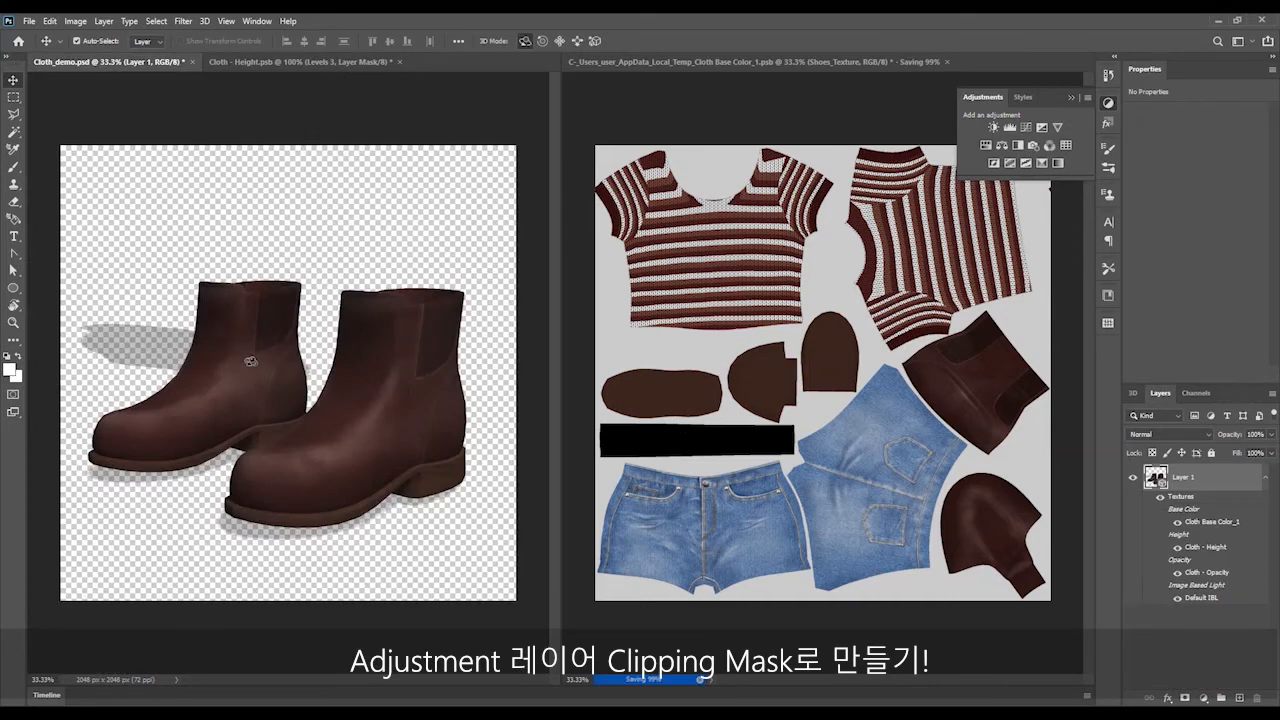
left_click(357, 388)
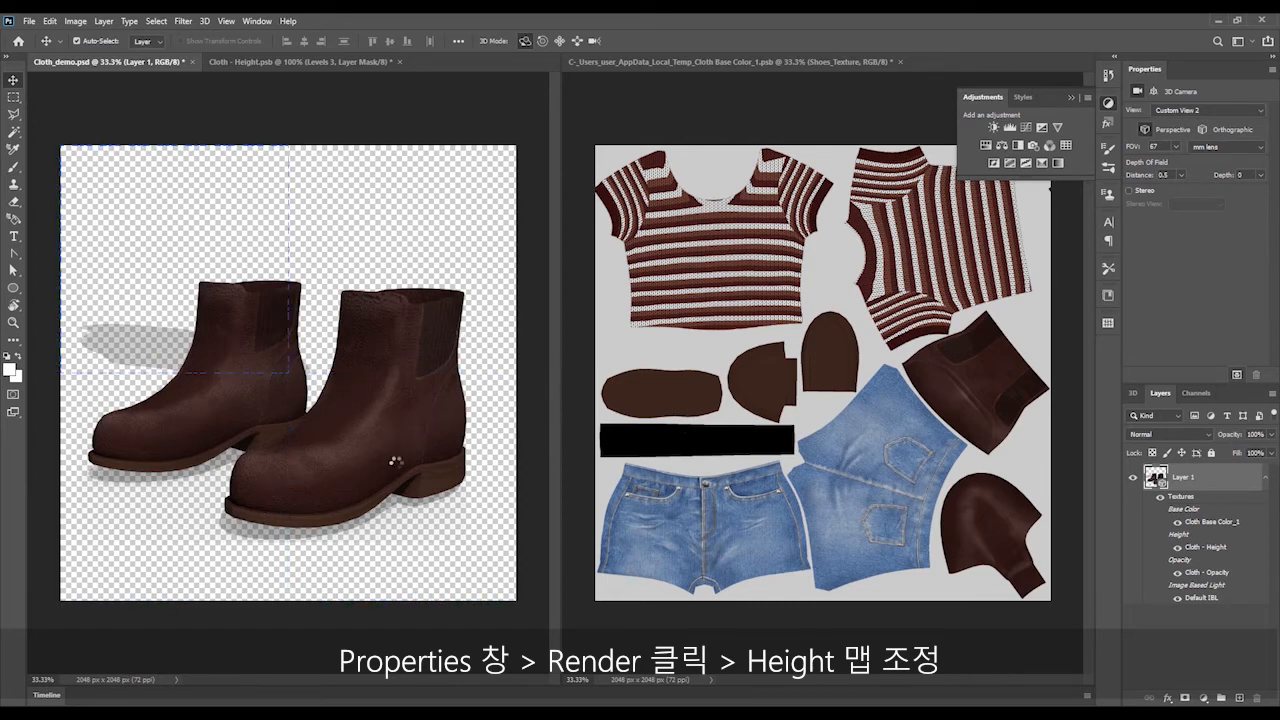
left_click(413, 287)
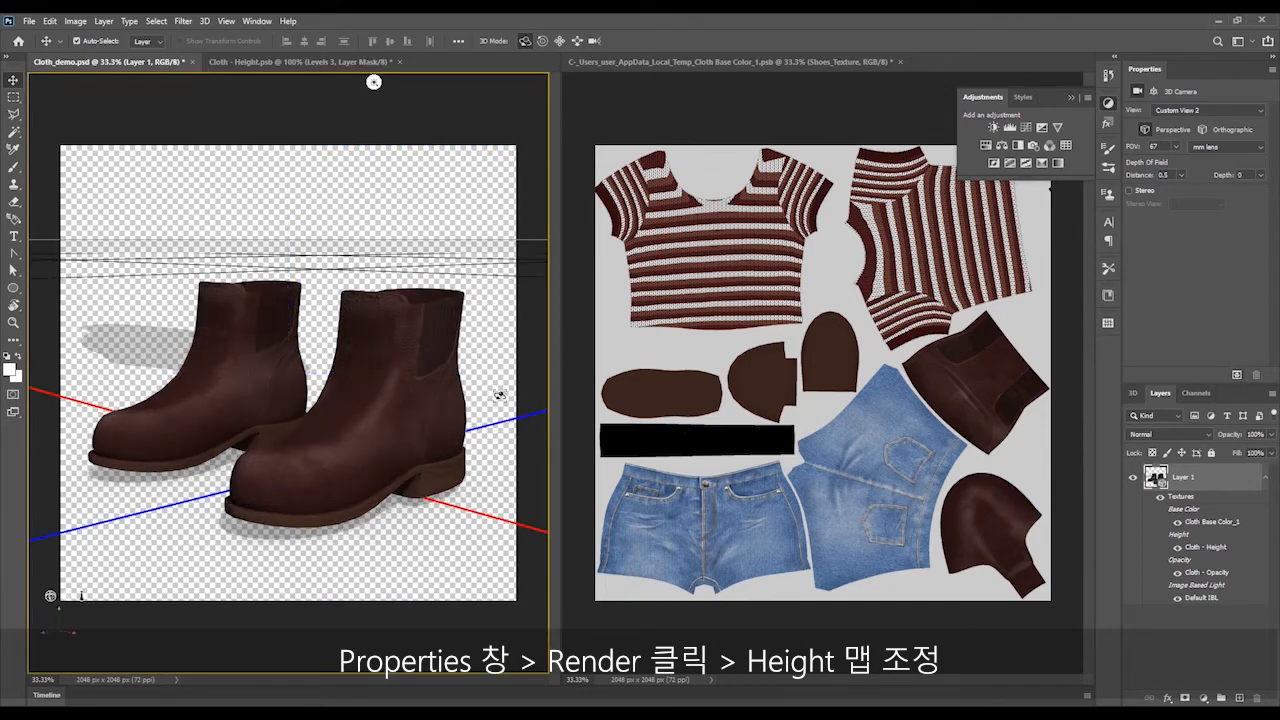
left_click(330, 62)
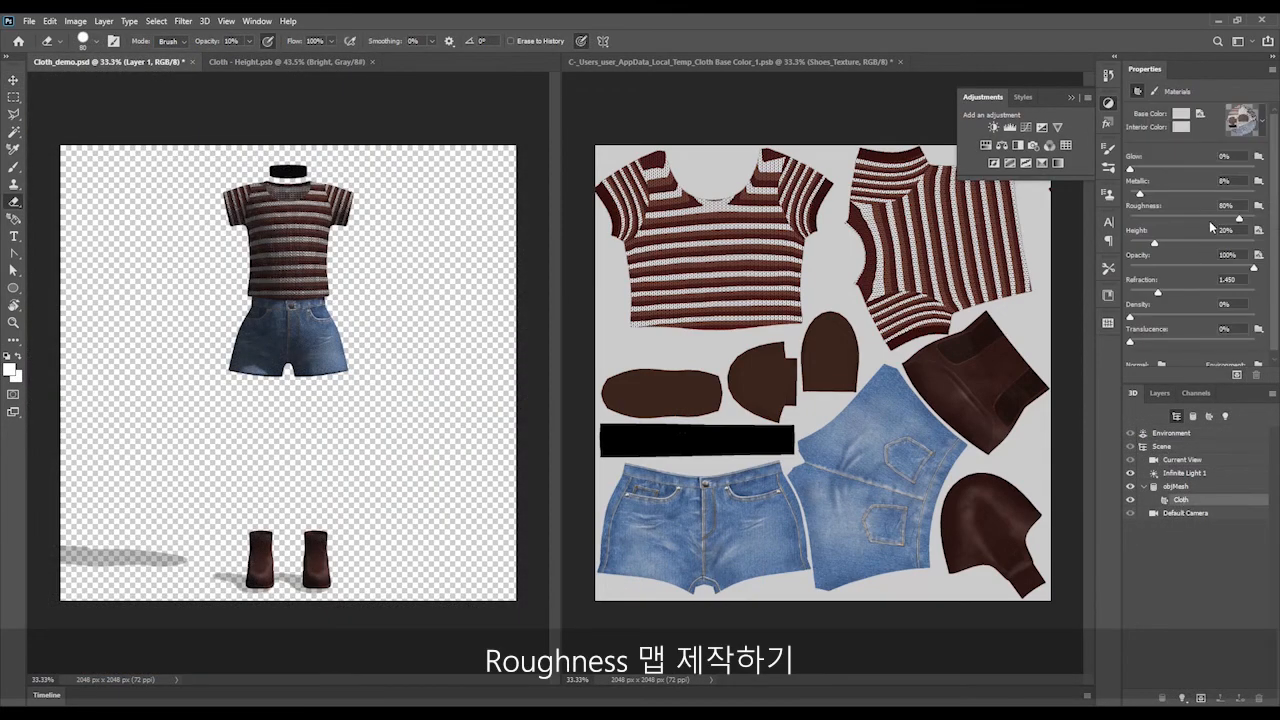
Create the Cloth material's roughness texture named Cloth - Roughness at 2048 by 2048 pixels, and open it for editing
left_click(1259, 206)
left_click(1222, 219)
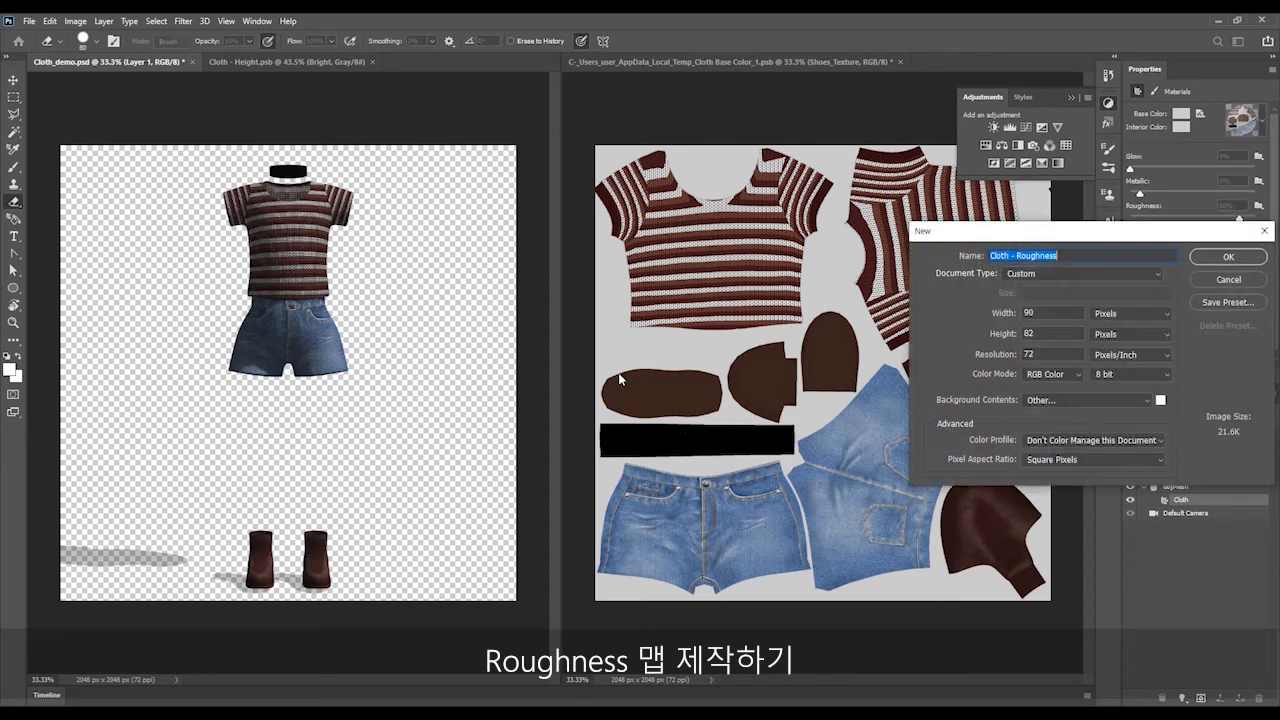
double_click(1052, 312)
type("2048")
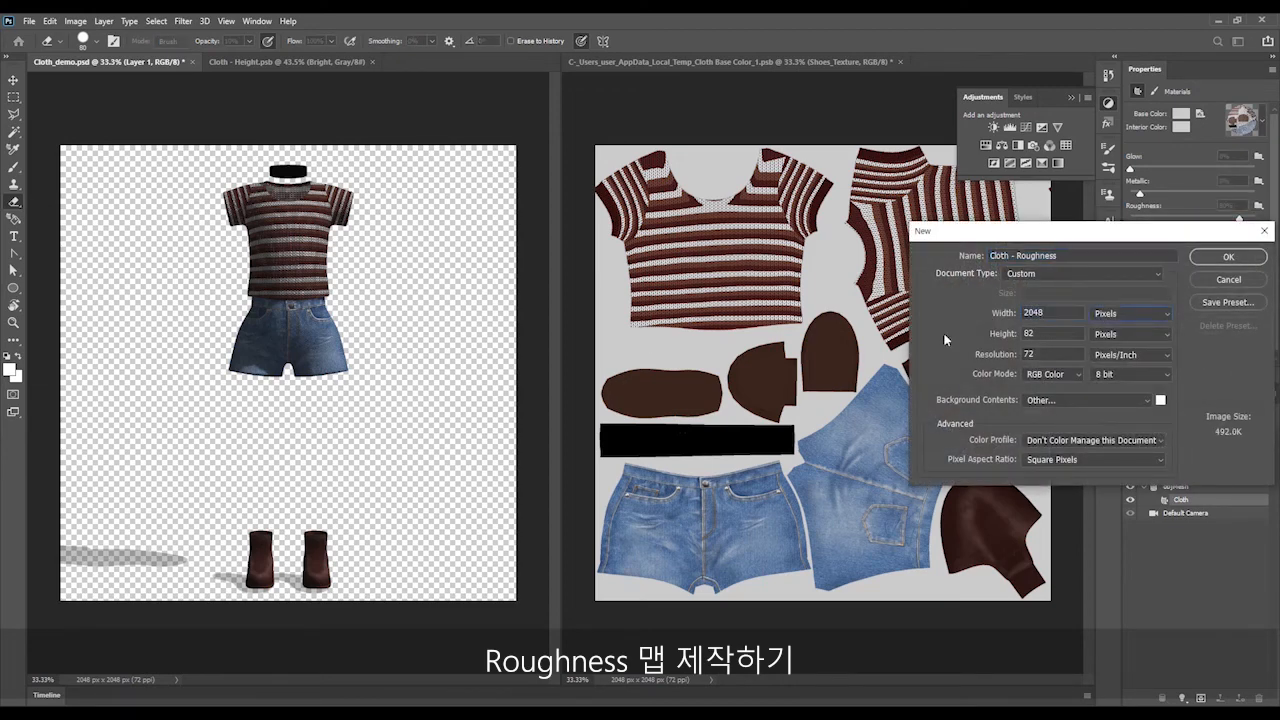
type("2048")
left_click(1265, 231)
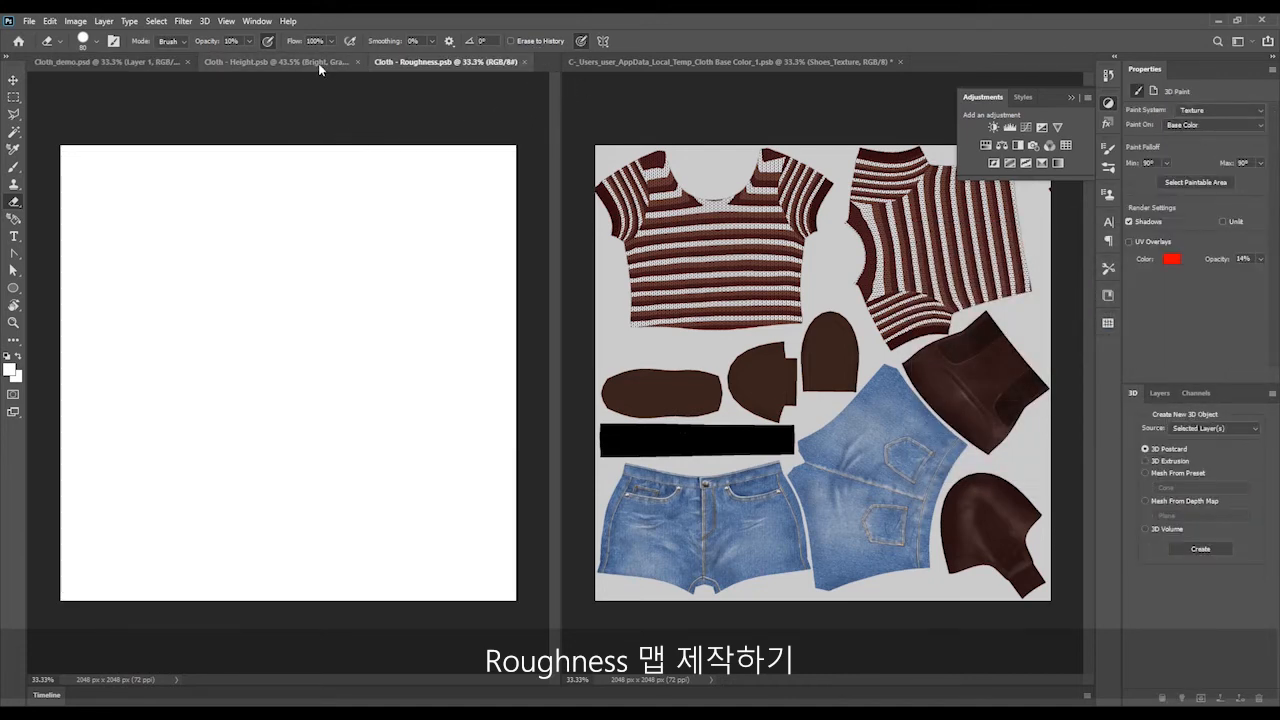
Copy the Sweater_Texture, Jean_Texture and Shoes_Texture groups into Cloth - Roughness.psb, and dock that document beside the base color document
left_click(612, 62)
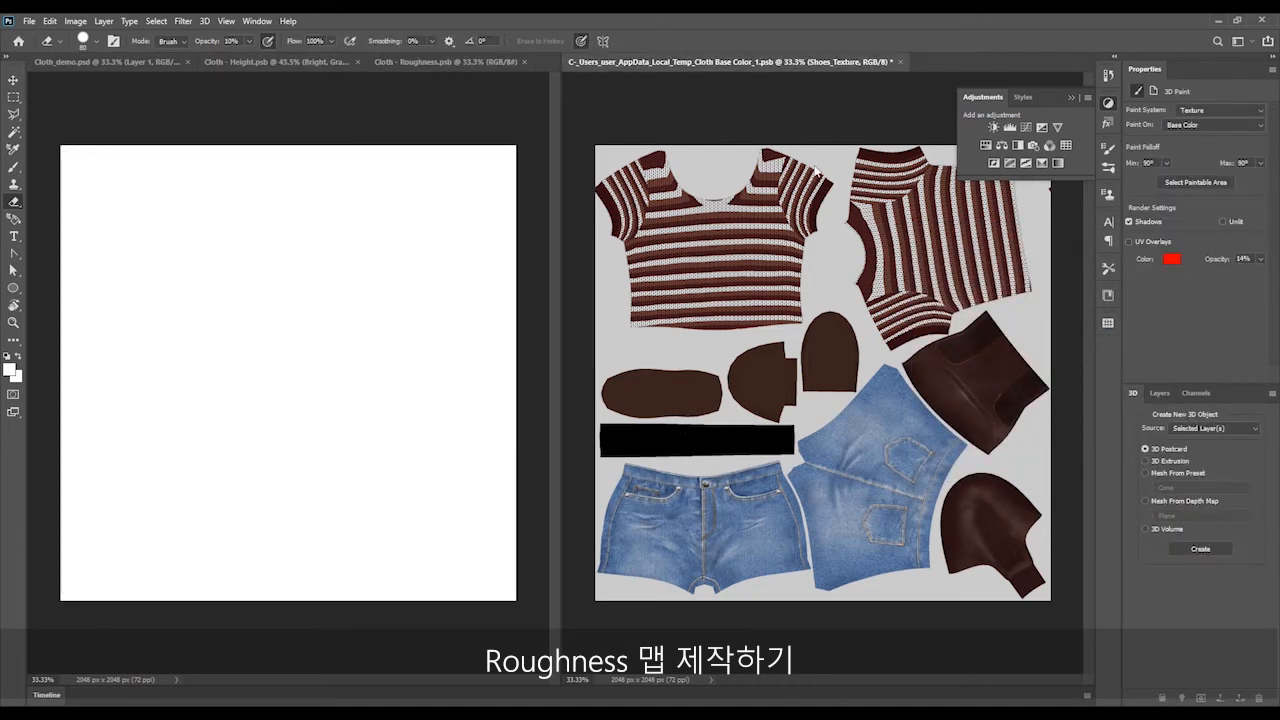
left_click(1160, 393)
left_click(1192, 498)
left_click(1189, 537, "shift")
left_click_drag(1189, 538, 349, 315)
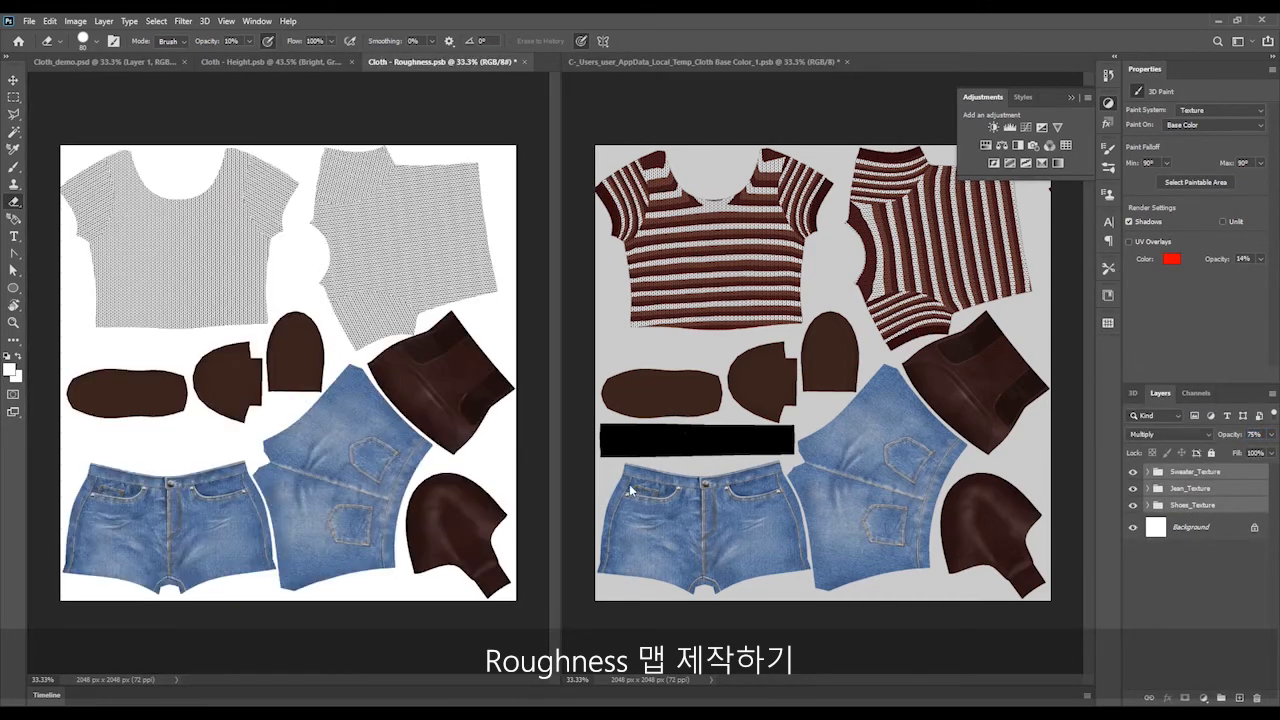
left_click(351, 62)
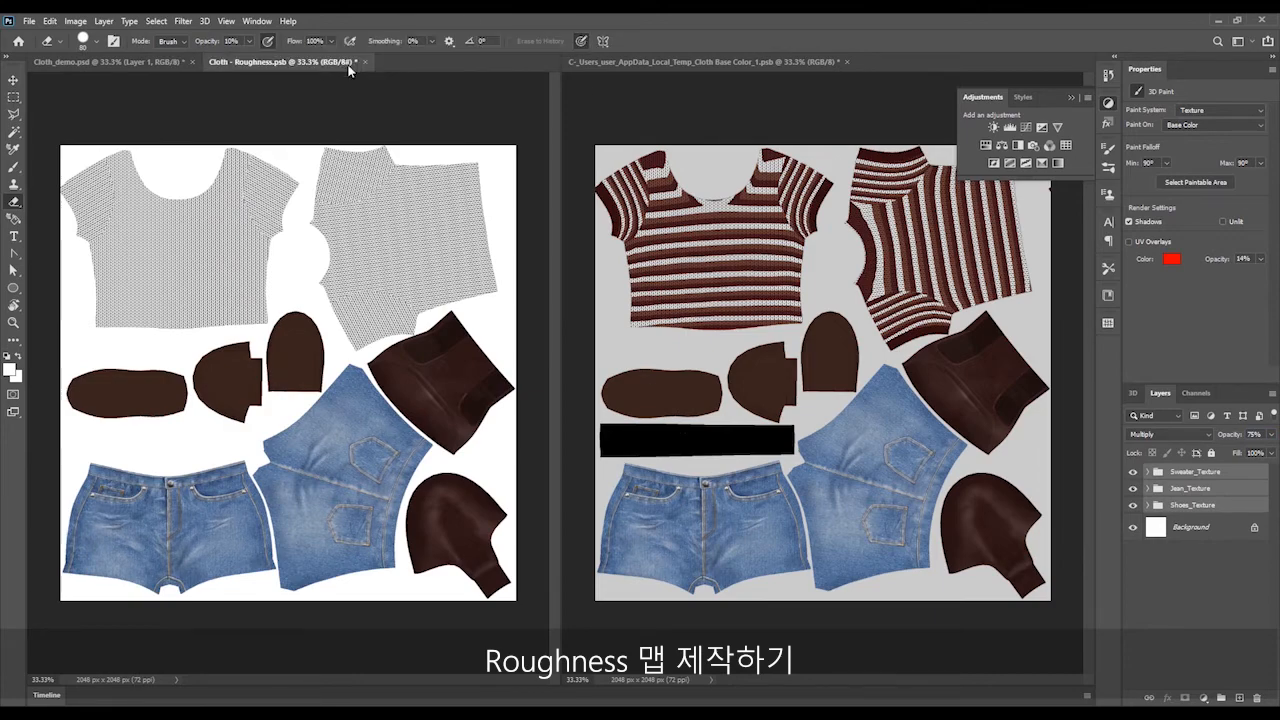
left_click_drag(283, 67, 868, 66)
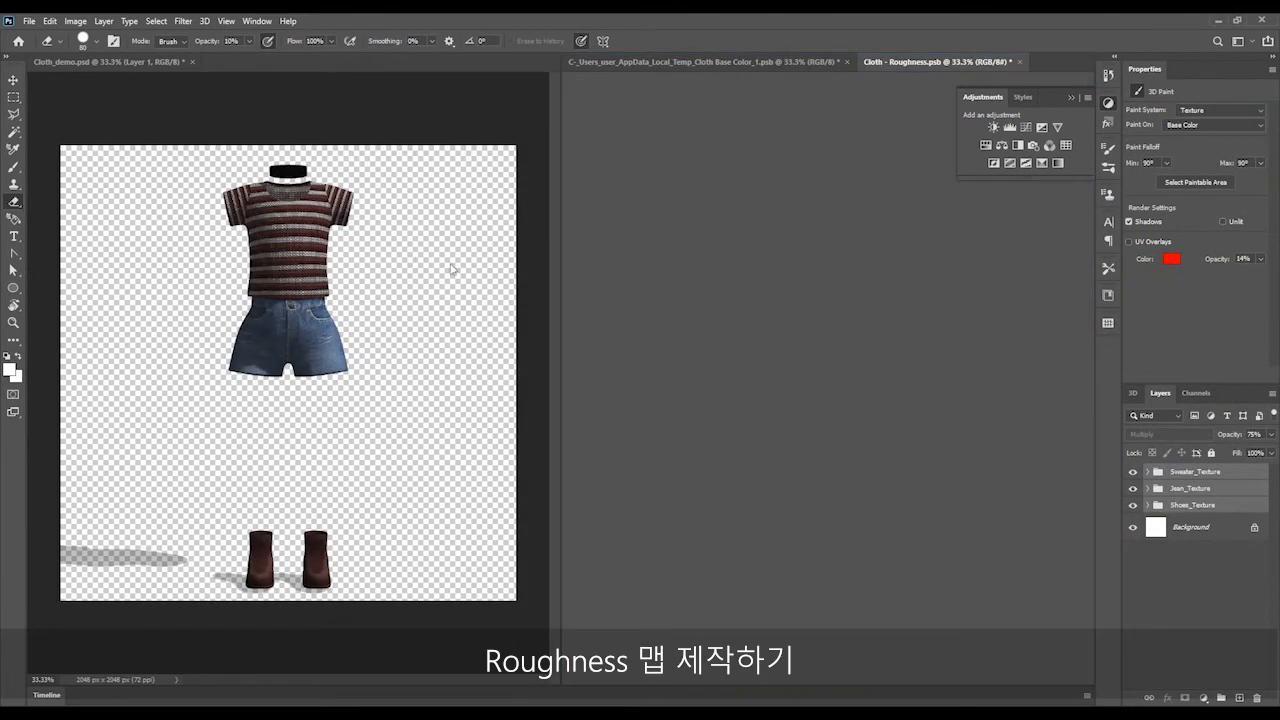
Add a Black & White adjustment layer above all groups in the roughness map and raise its Reds value
left_click(1173, 590)
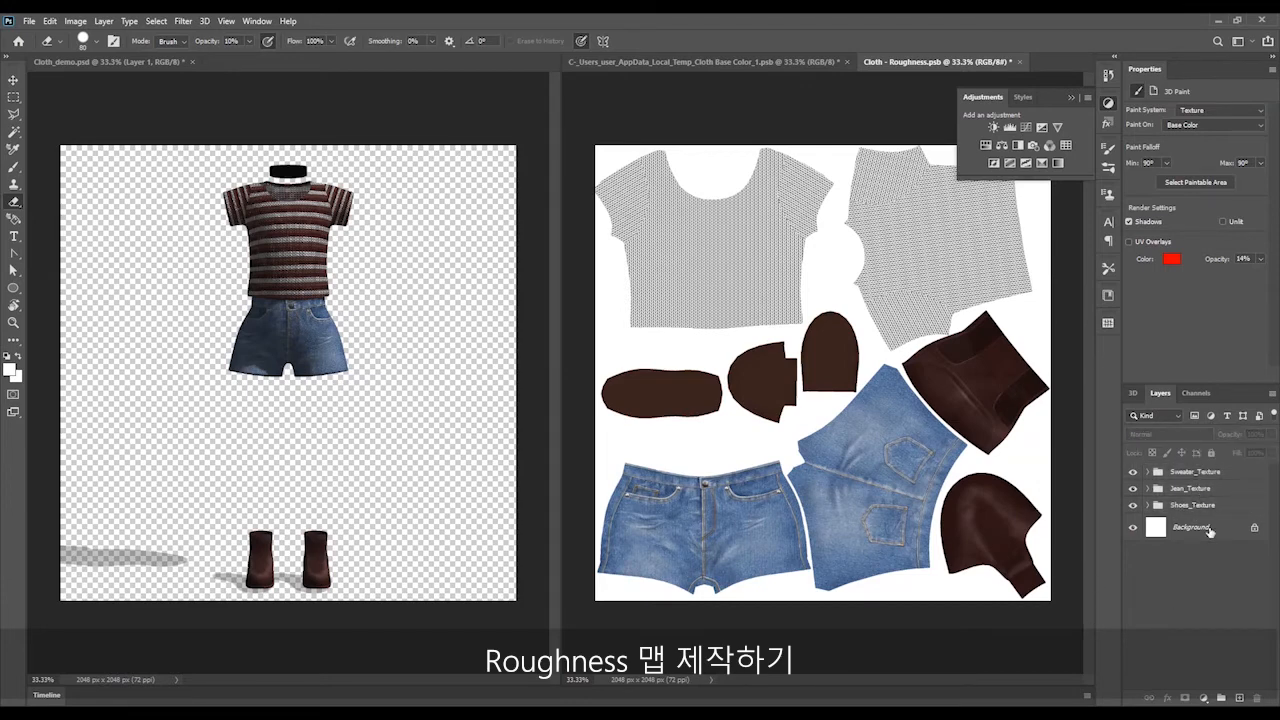
left_click(1017, 145)
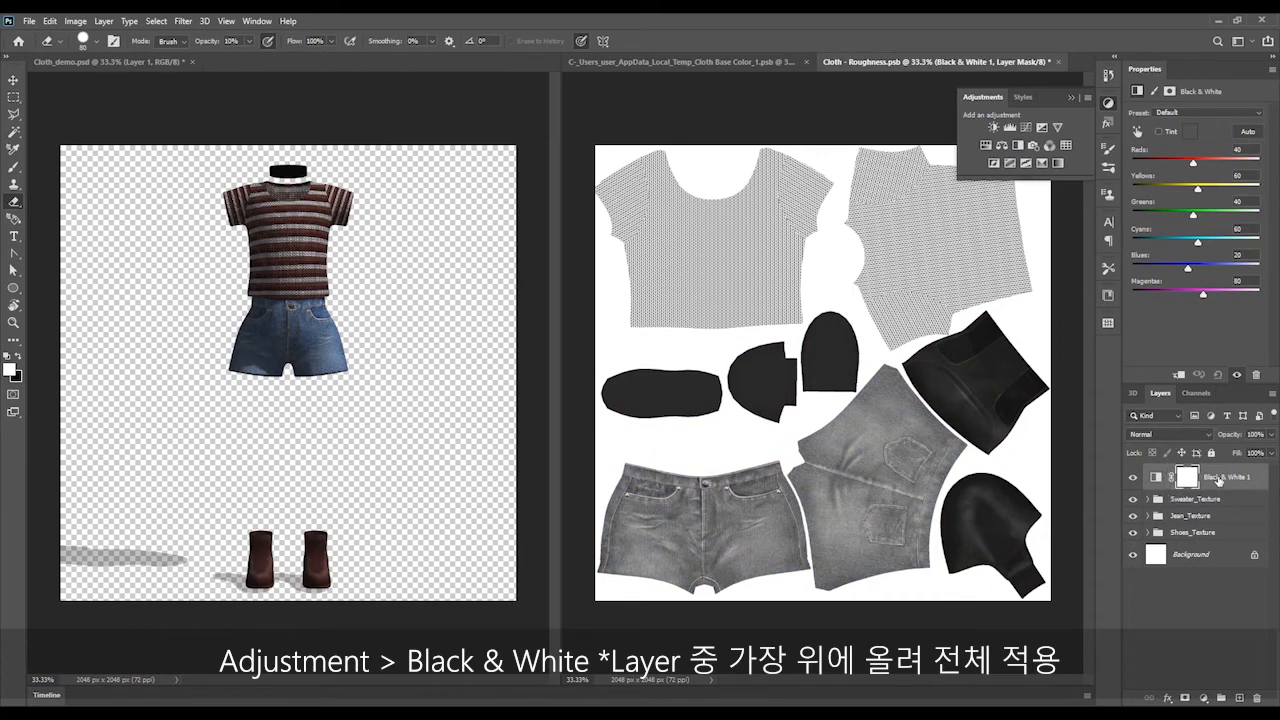
left_click_drag(1193, 161, 1234, 157)
key("Tab")
Expand the Sweater_Texture group in the roughness map and delete its Levels 1 adjustment layer
left_click(1195, 499)
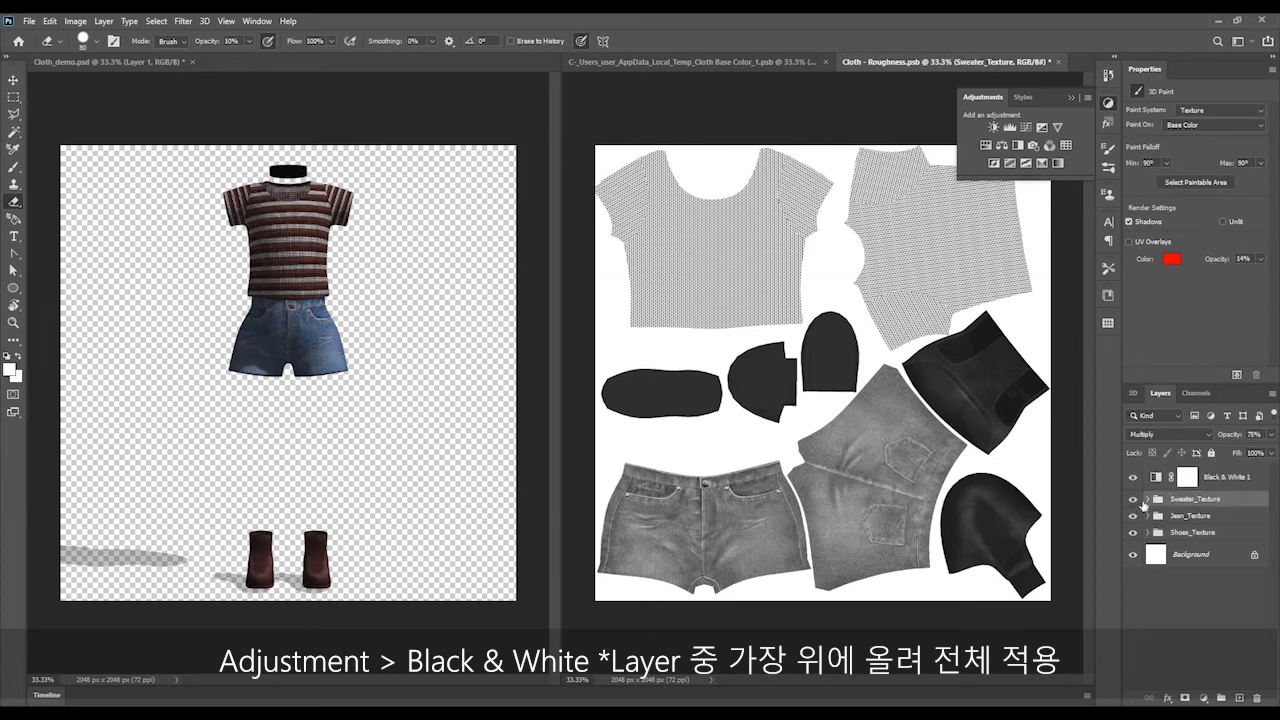
left_click(1147, 499)
left_click(1230, 522)
right_click(1230, 522)
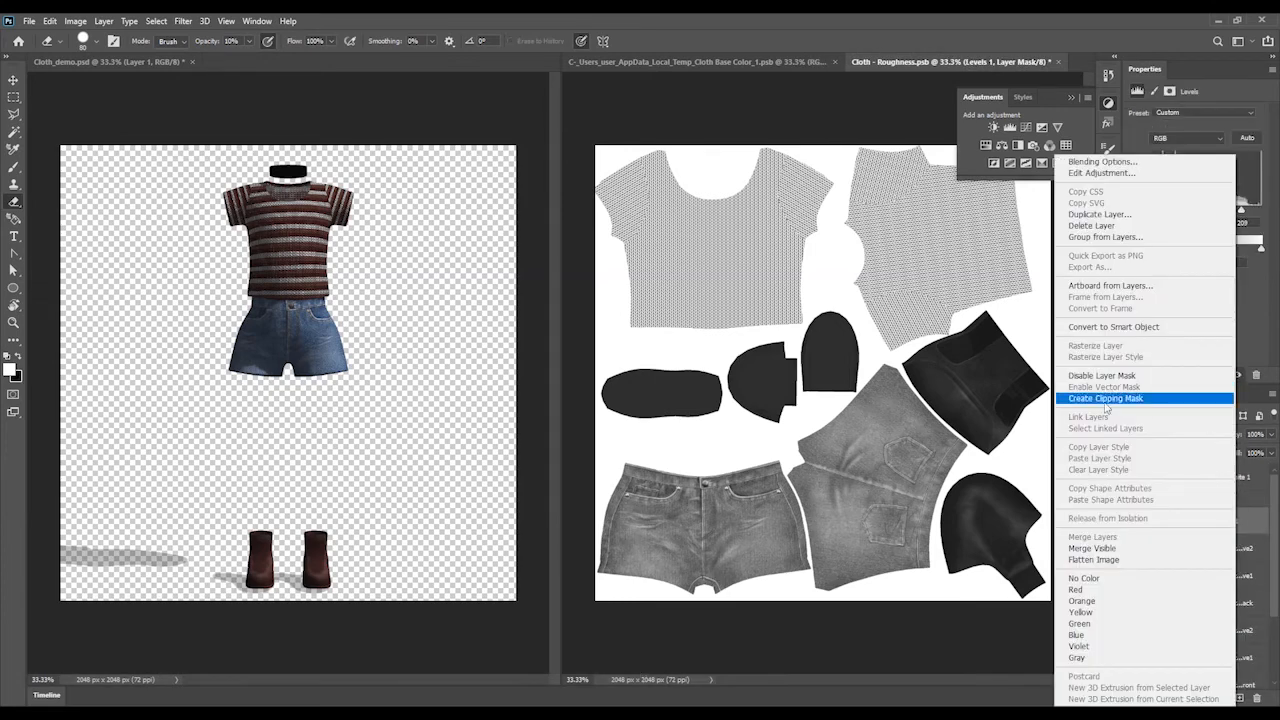
left_click(1100, 400)
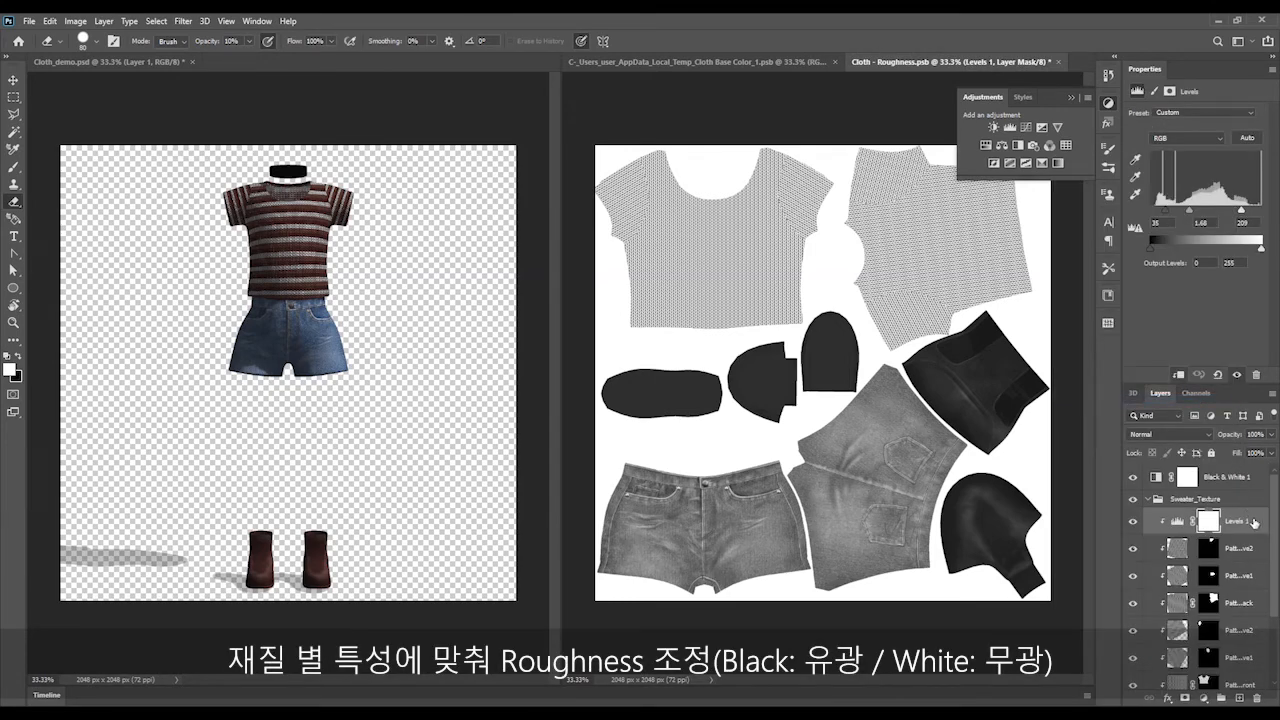
left_click_drag(1251, 521, 1257, 698)
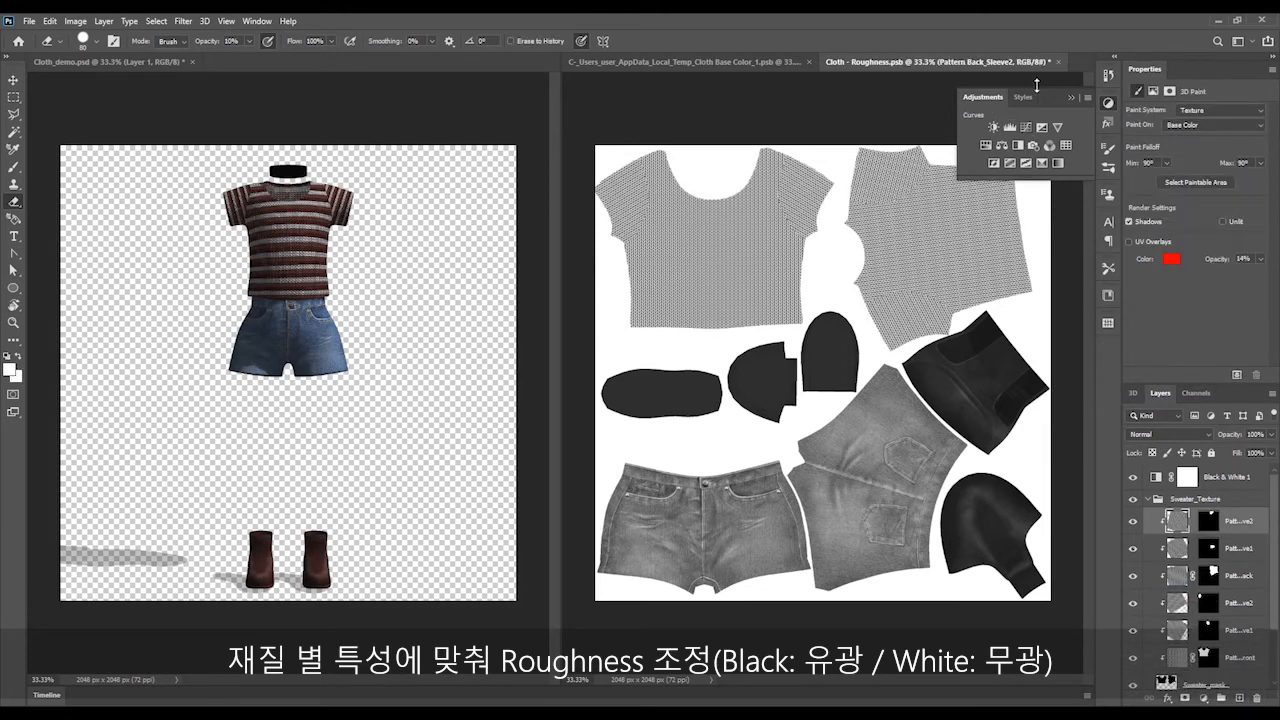
Clip a Curves adjustment with the Negative (RGB) preset onto the sweater's pattern layers, and return to Cloth_demo.psd
left_click(1026, 127)
right_click(1230, 522)
left_click(1118, 398)
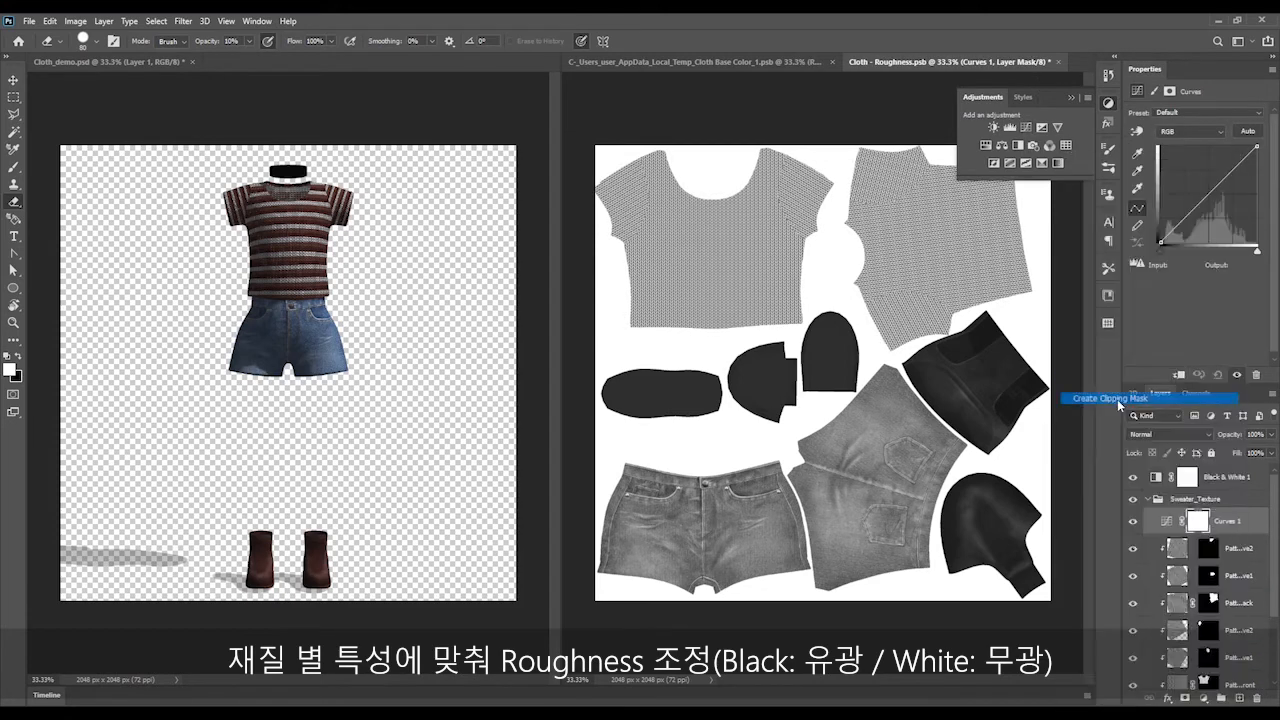
left_click(1208, 112)
left_click(1185, 220)
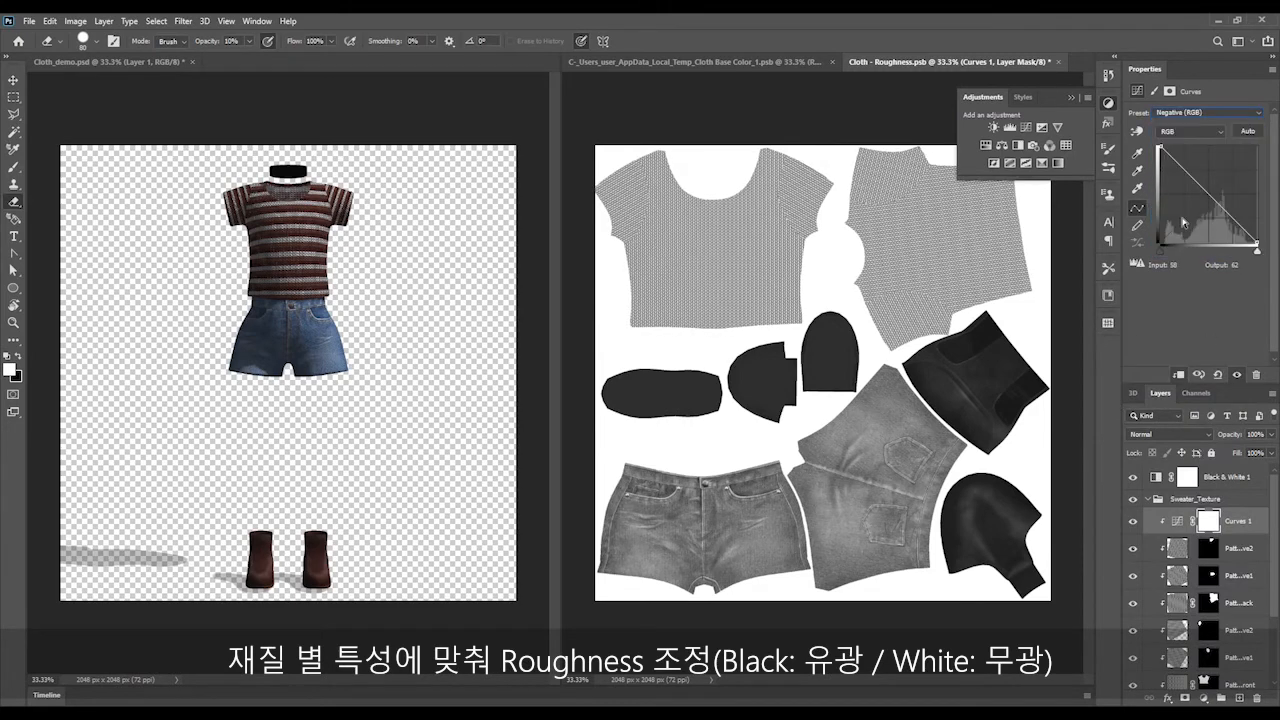
key("ctrl+1")
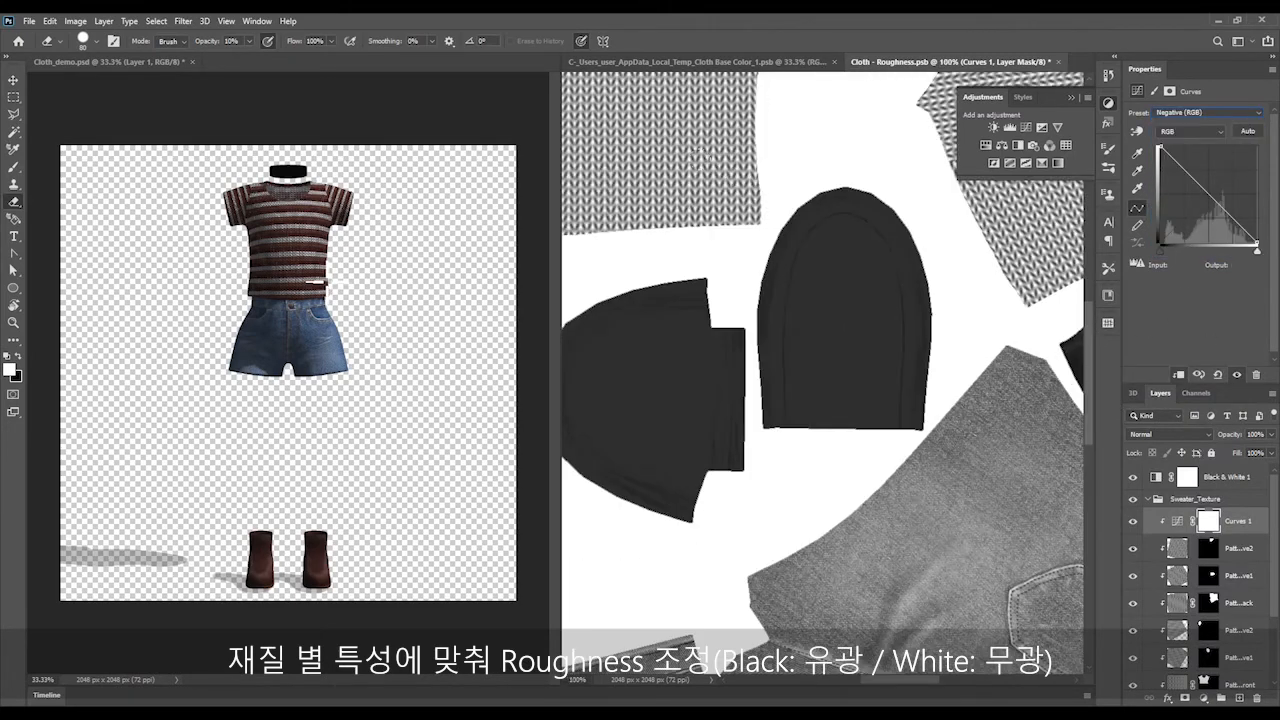
left_click_drag(727, 184, 910, 439)
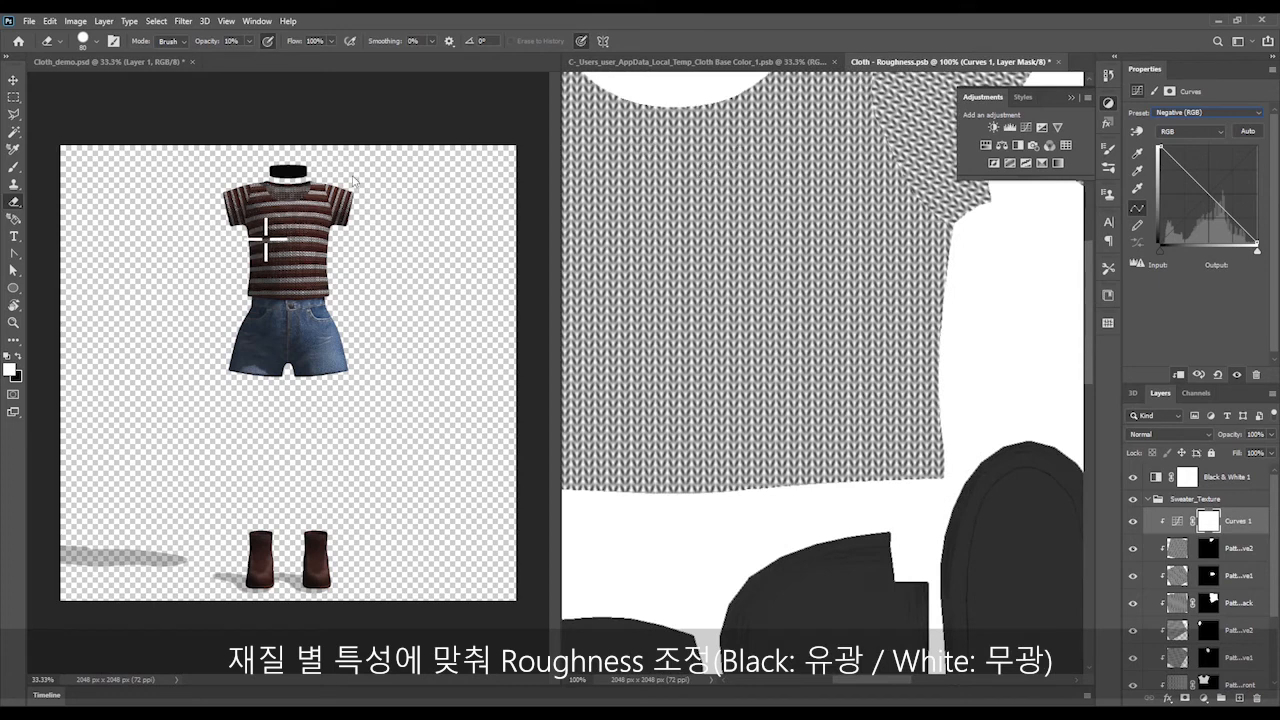
left_click(72, 61)
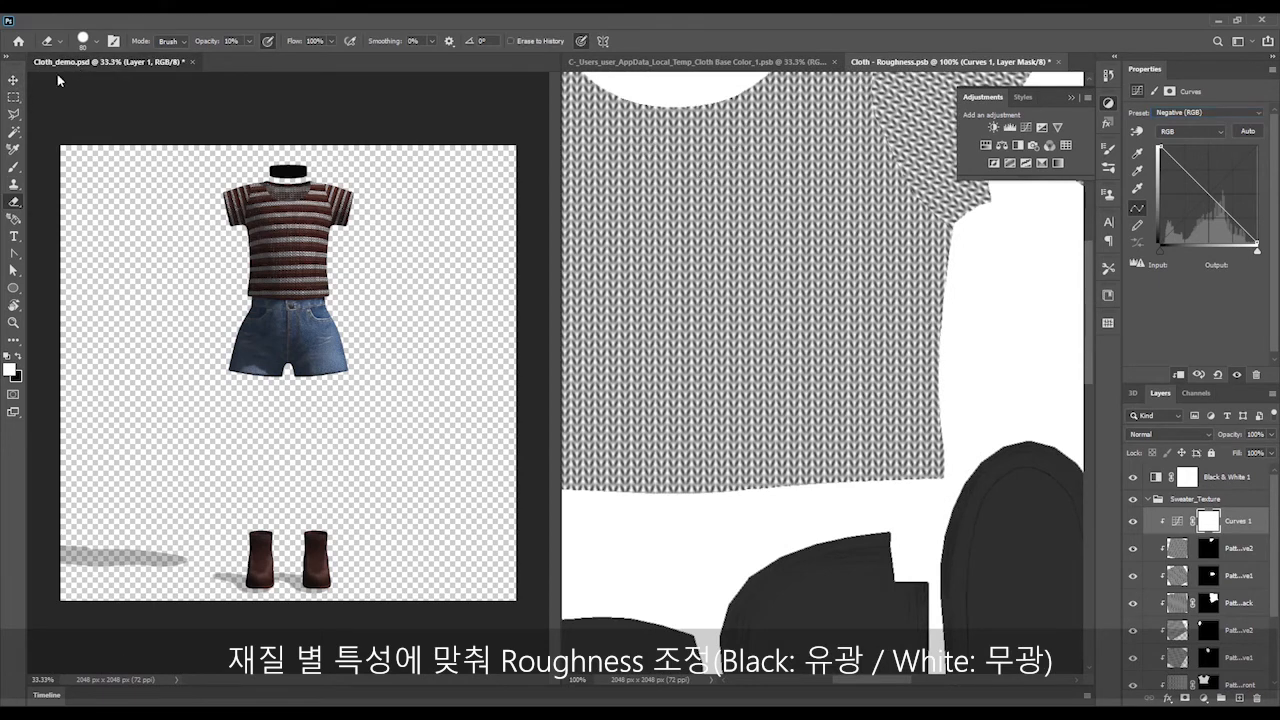
Frame the sweater in the 3D view from a slightly raised angle and render a preview of it
left_click(13, 80)
left_click_drag(82, 596, 85, 673)
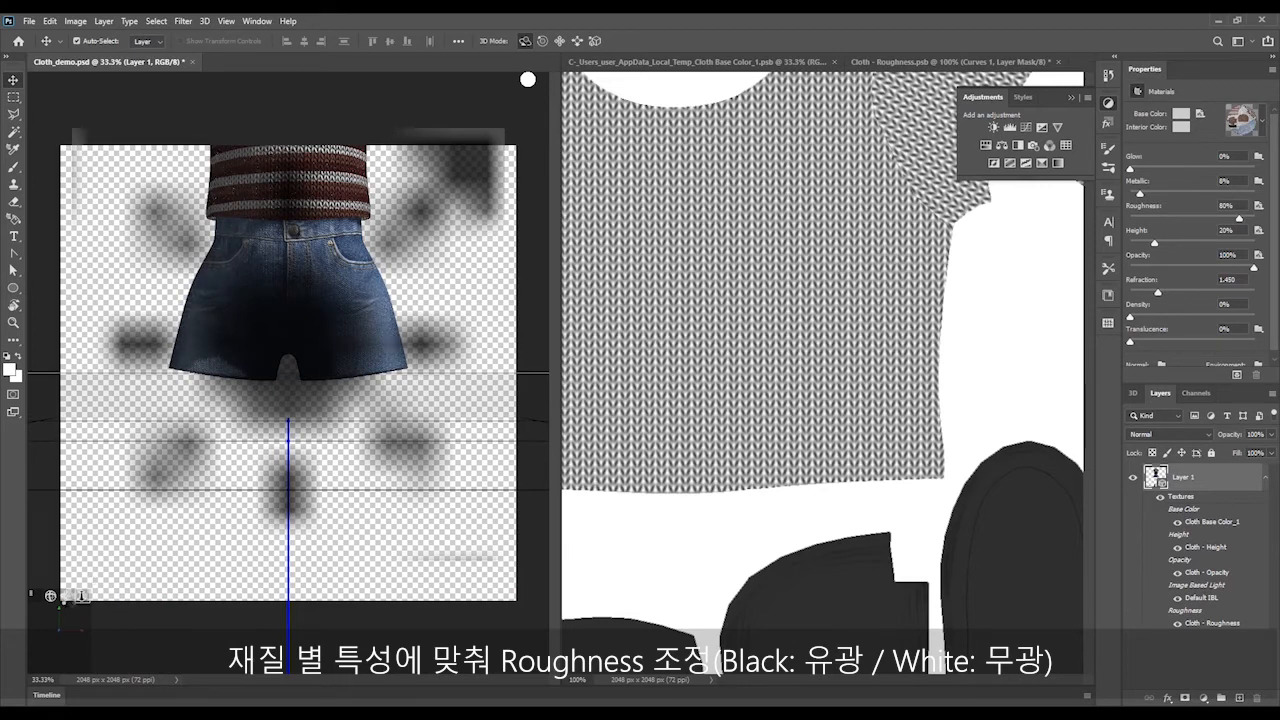
left_click_drag(66, 598, 90, 648)
left_click_drag(68, 597, 56, 626)
left_click_drag(490, 243, 476, 249)
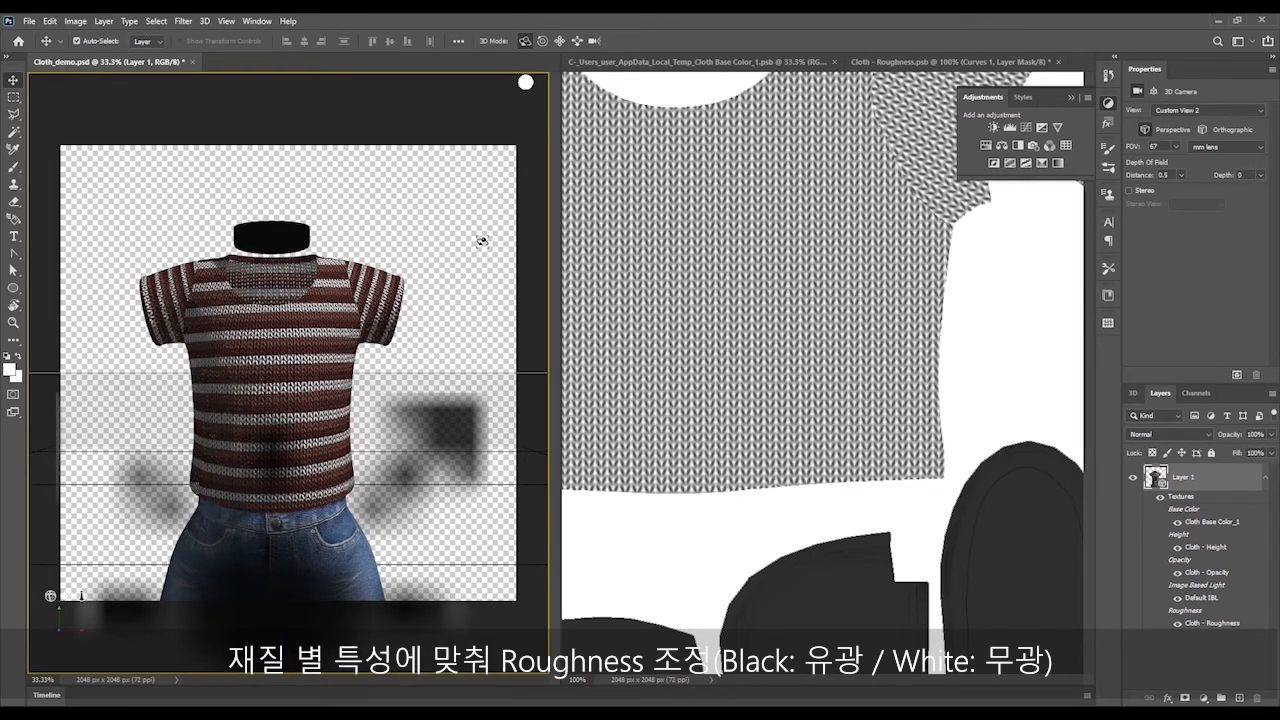
left_click_drag(482, 242, 561, 330)
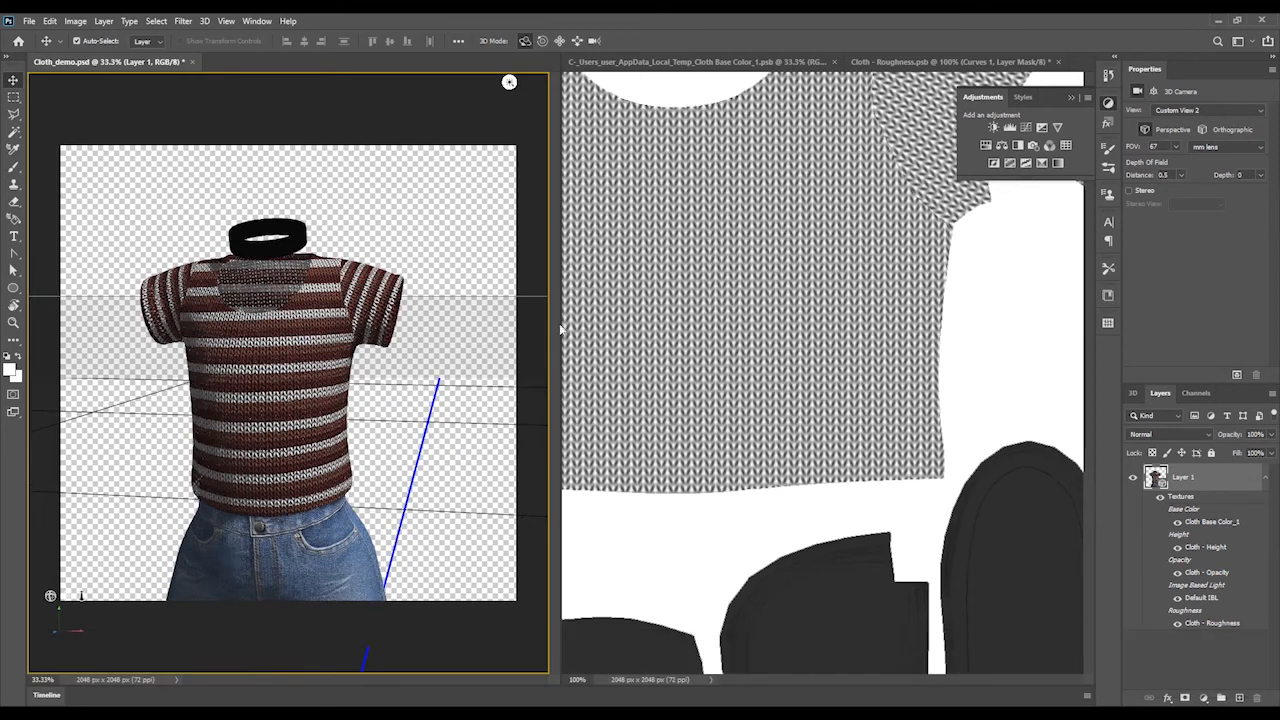
left_click(1238, 375)
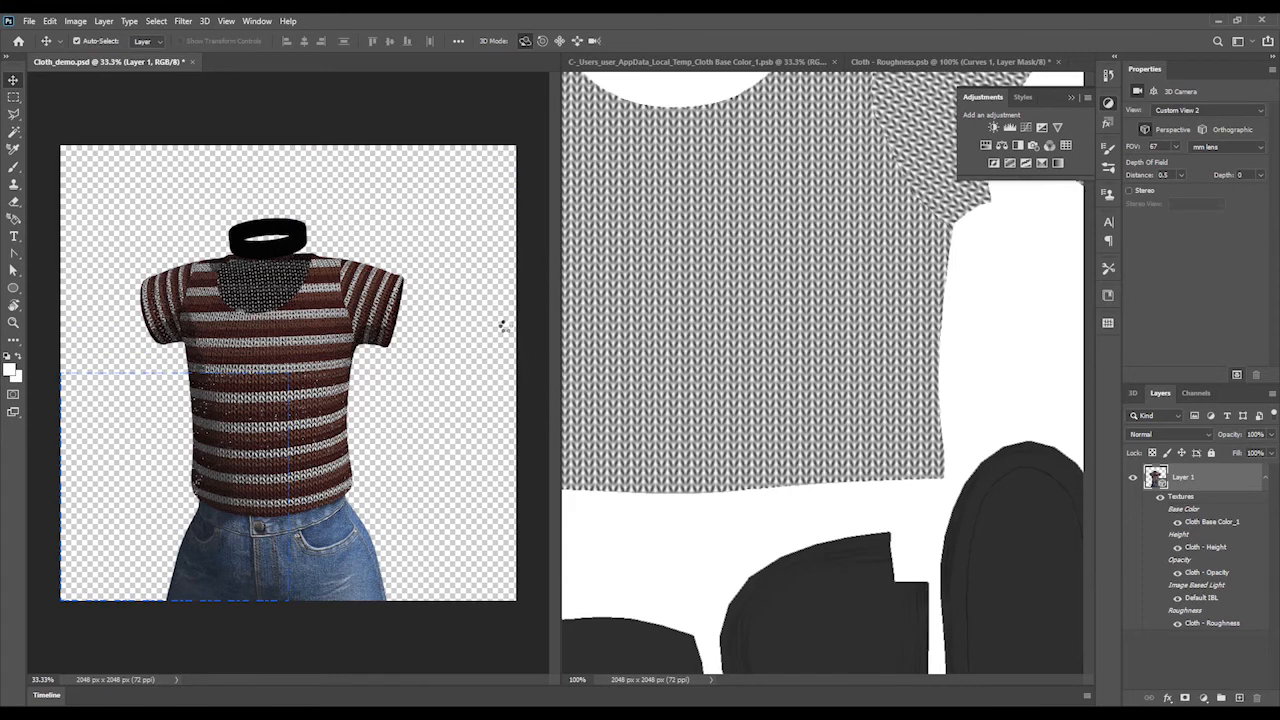
left_click(345, 437)
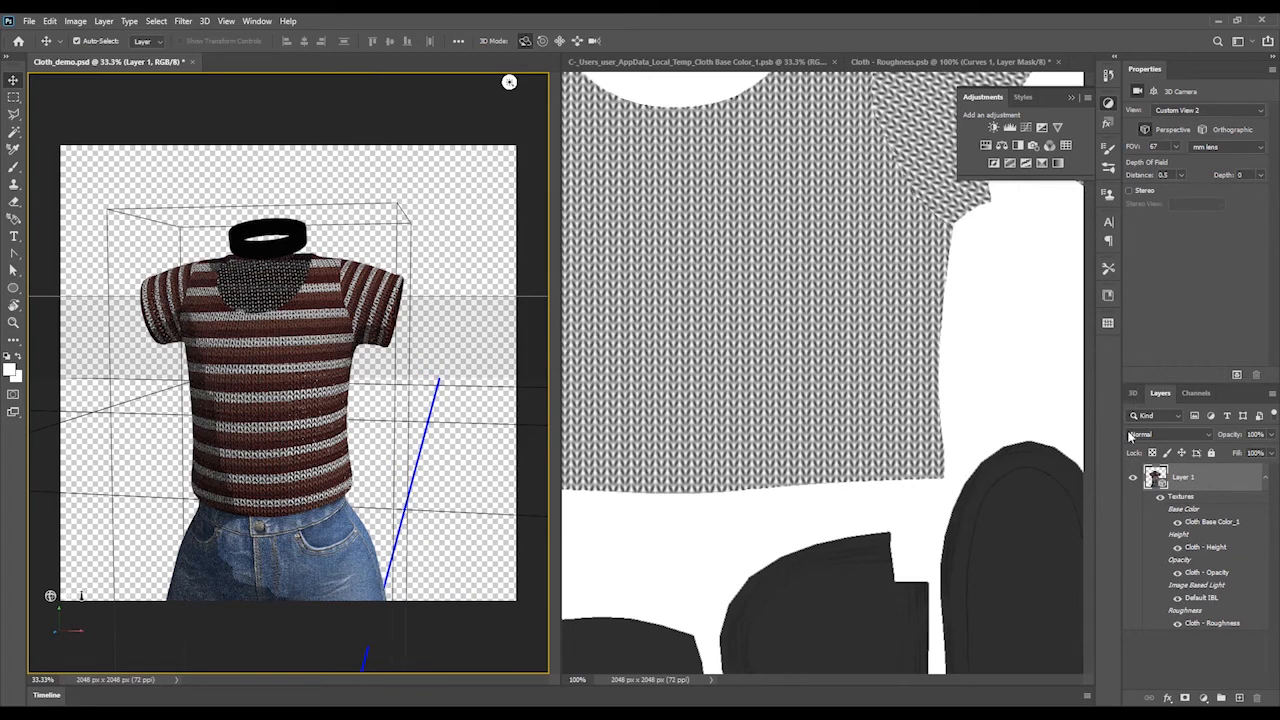
Lighten the sweater's knit in the roughness map by raising the highlight end of the Curves 1 adjustment, and return to Cloth_demo.psd
left_click(950, 62)
left_click_drag(1213, 205, 1216, 230)
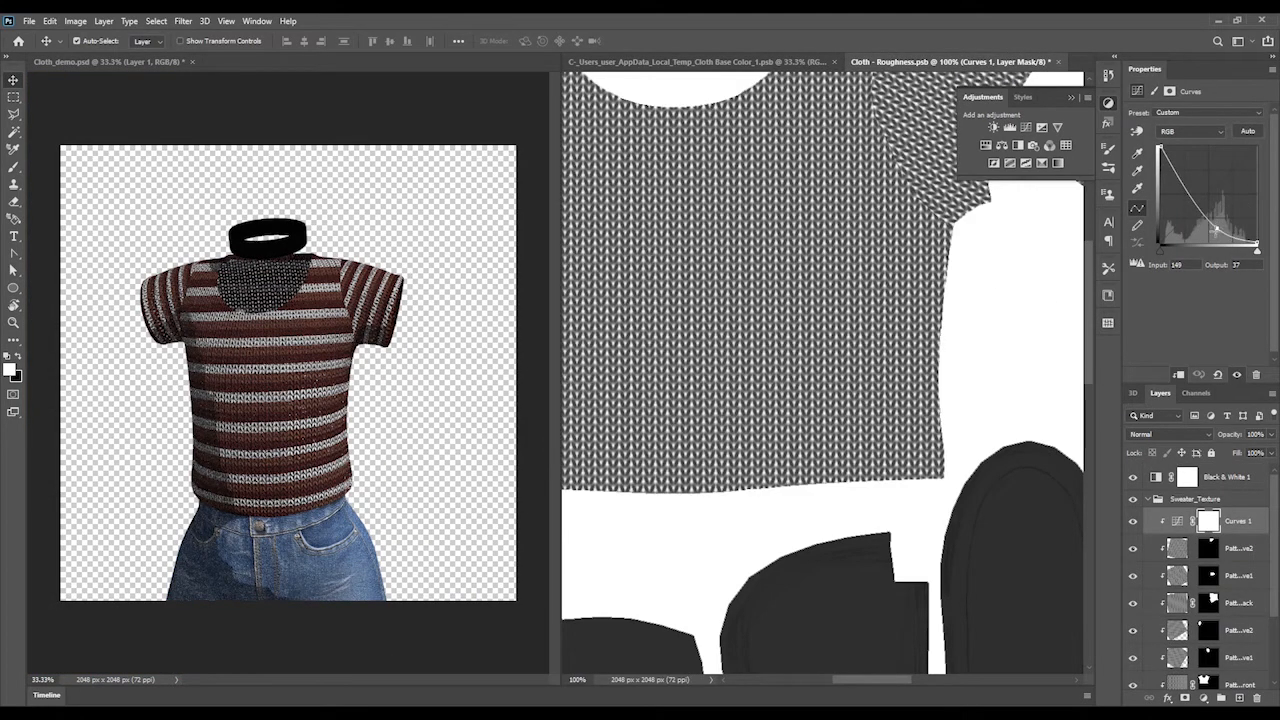
key("ctrl+z")
mouse_move(1161, 147)
left_mouse_down()
mouse_move(1161, 166)
mouse_move(1161, 147)
left_mouse_up()
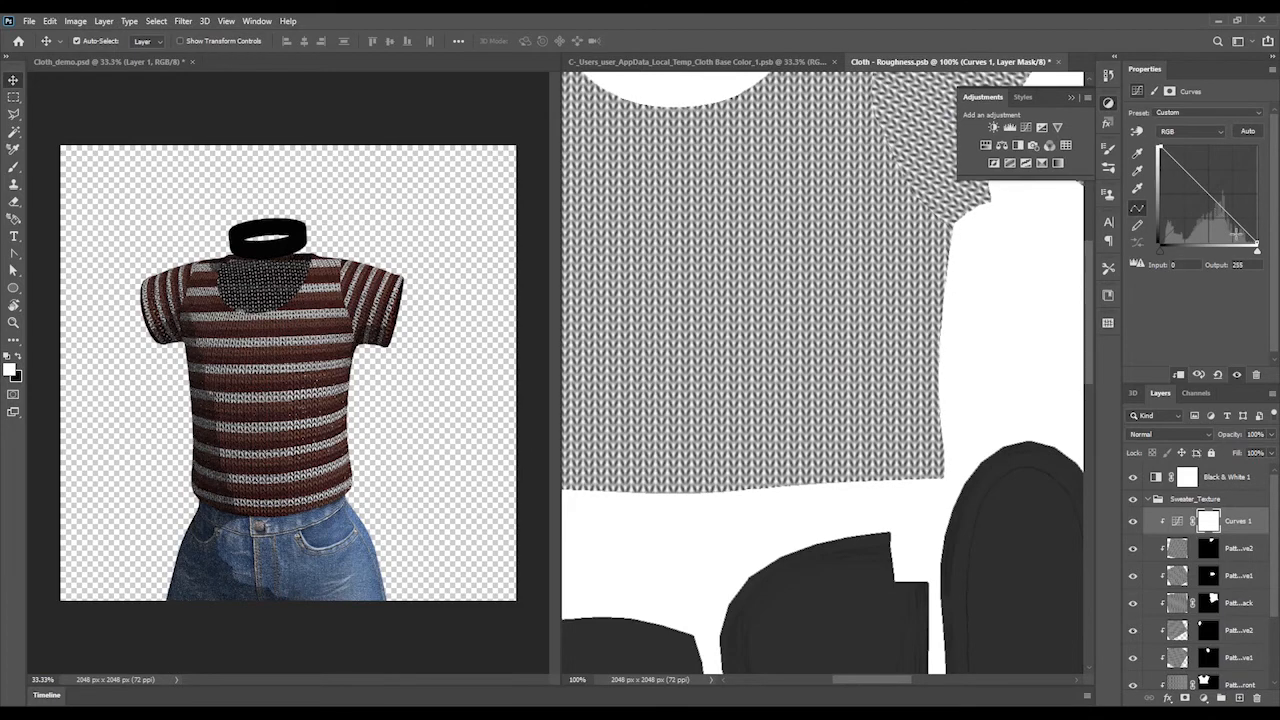
left_click_drag(1257, 245, 1224, 182)
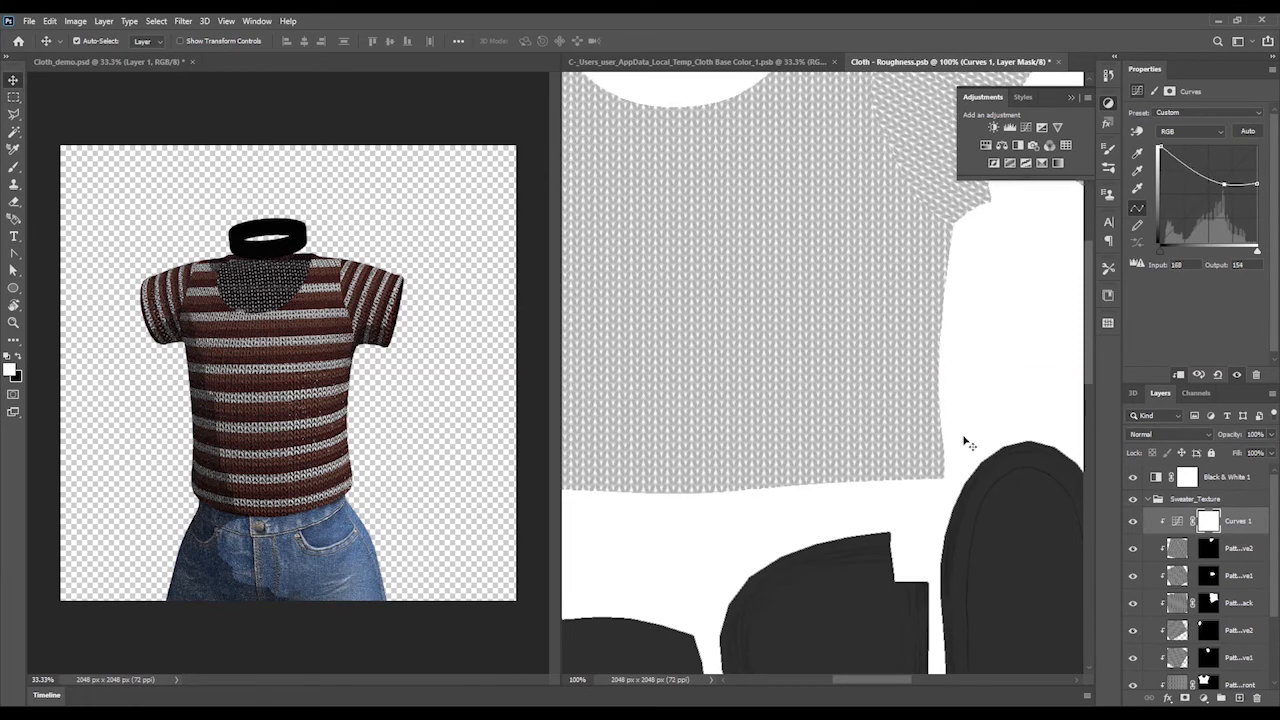
left_click(112, 62)
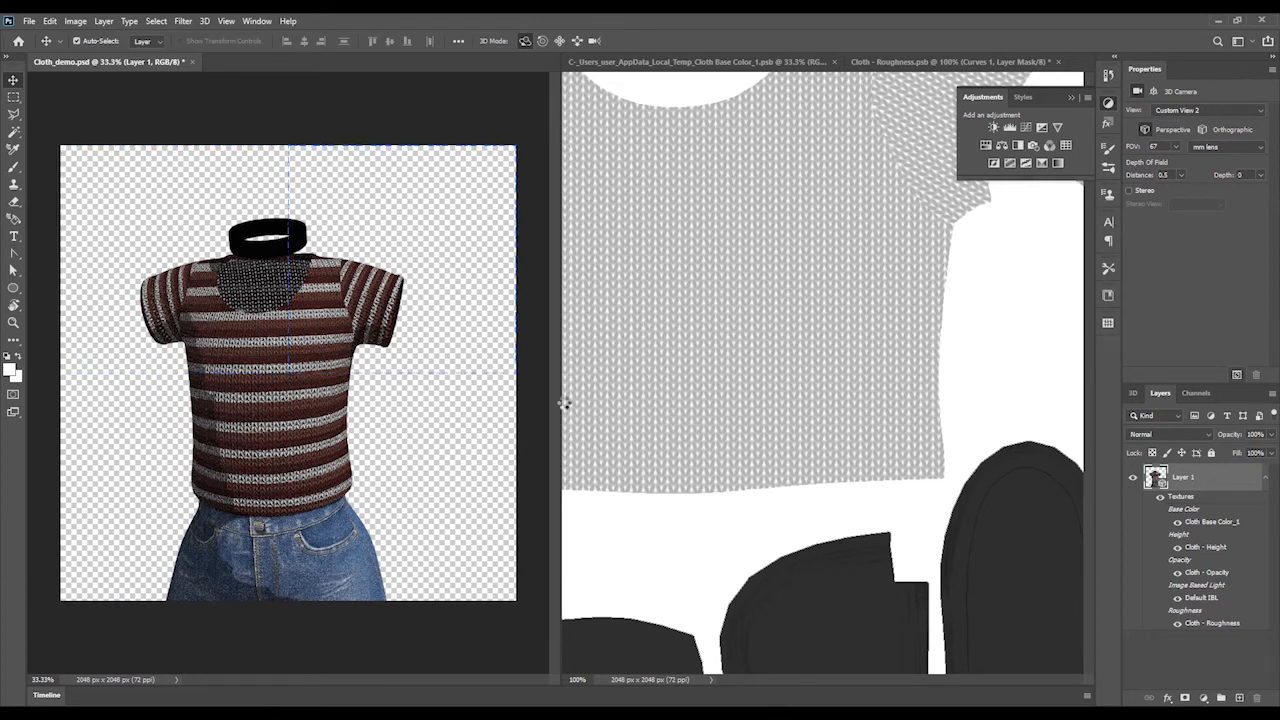
Collapse the Sweater_Texture group in Cloth - Roughness.psb and select the Shoes_Texture group, with the shoe pieces in view
left_click(889, 62)
key("ctrl+minus")
left_click_drag(861, 363, 571, 443)
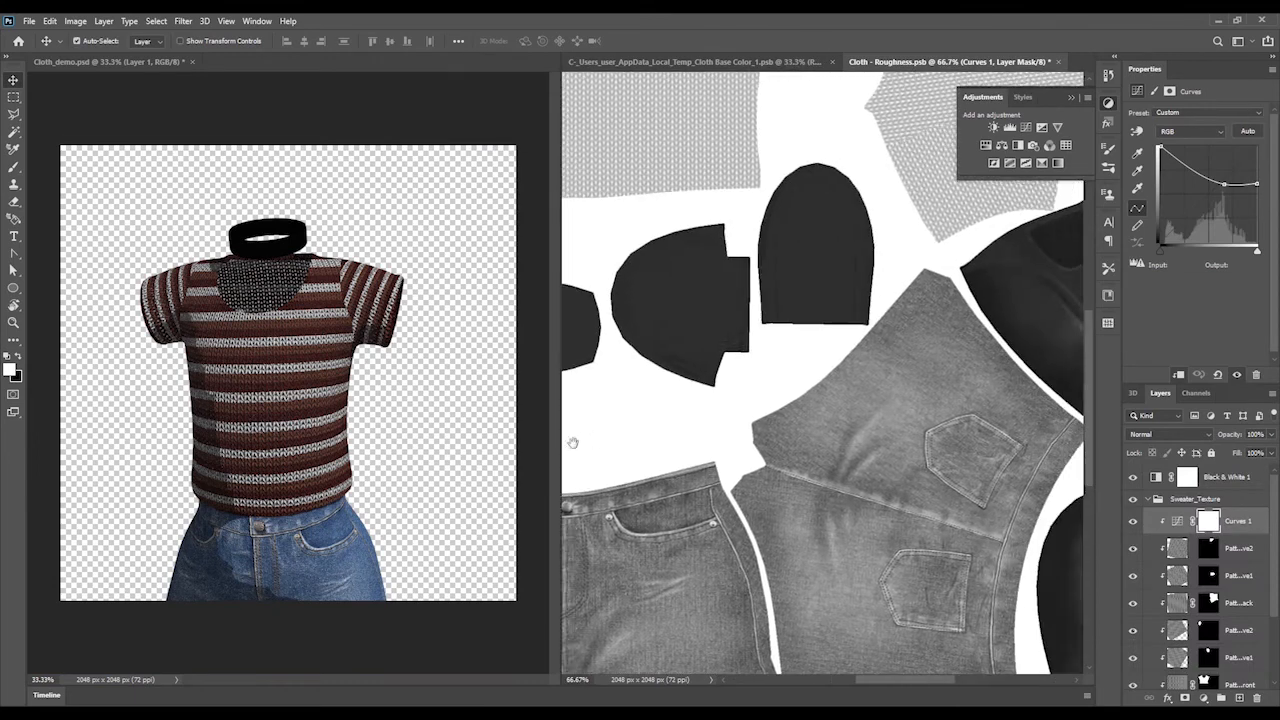
left_click_drag(906, 397, 928, 360)
left_click_drag(1001, 433, 681, 406)
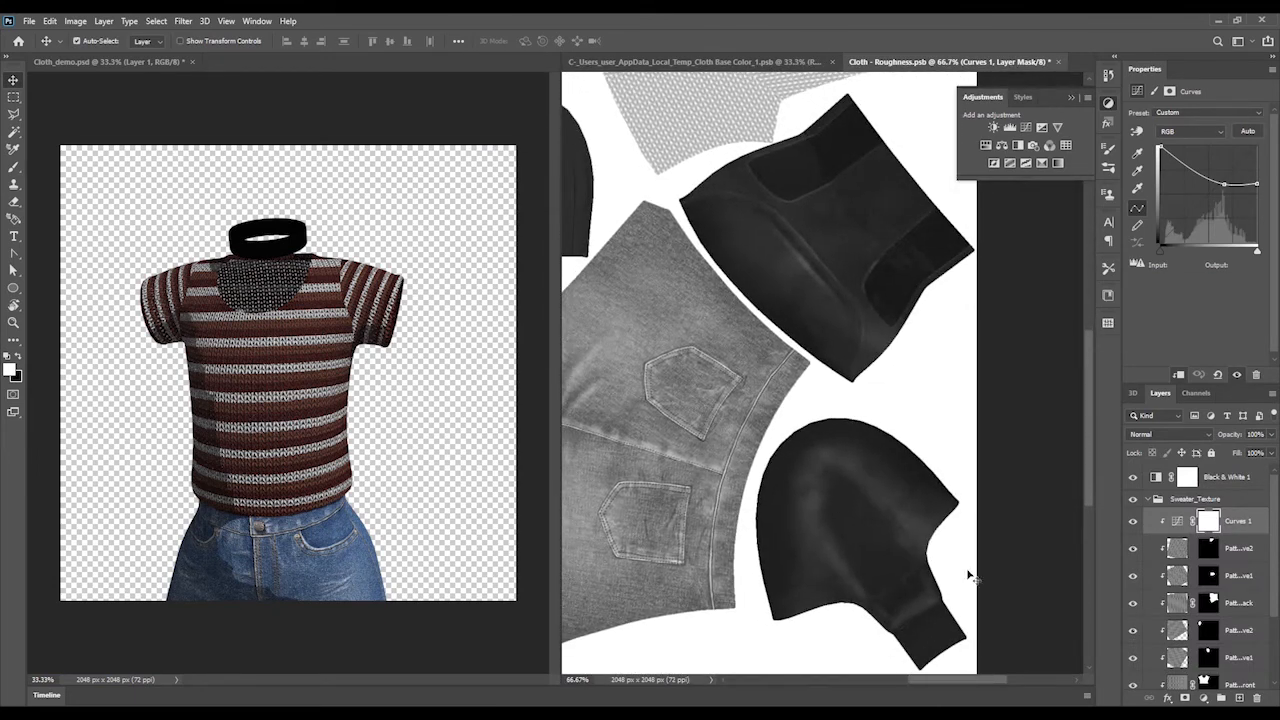
left_click(1151, 499)
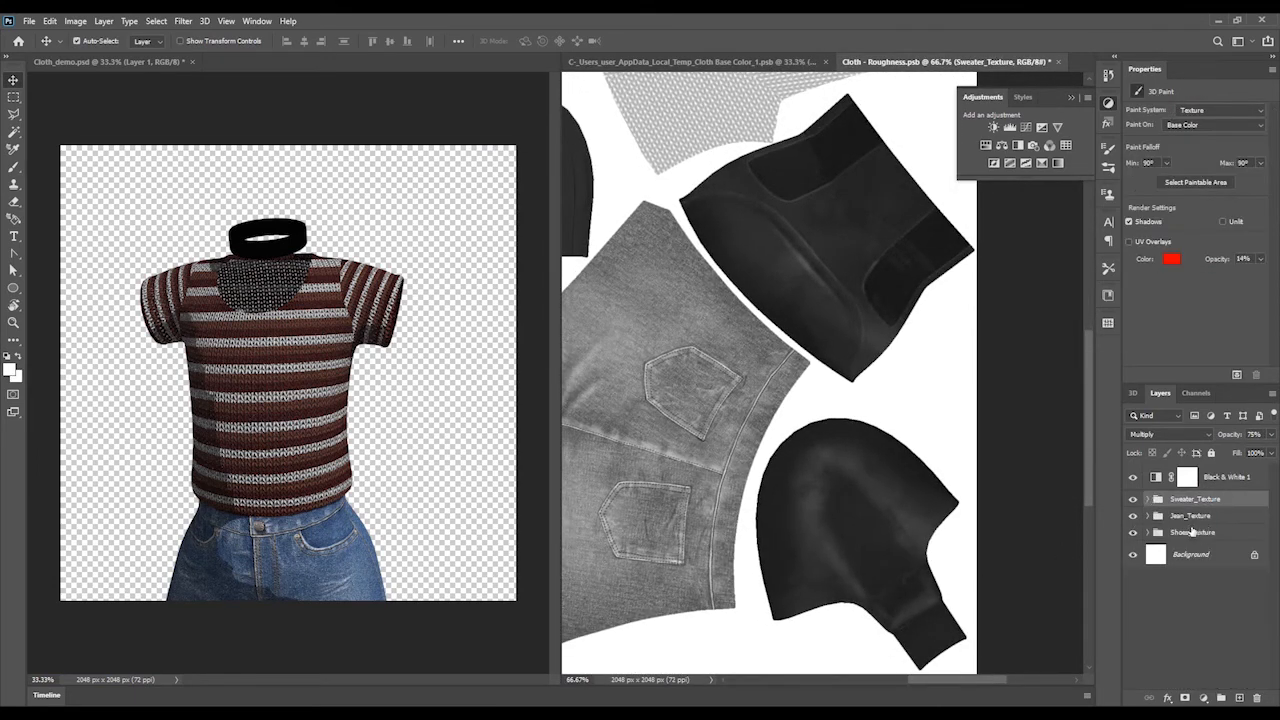
left_click(1194, 531)
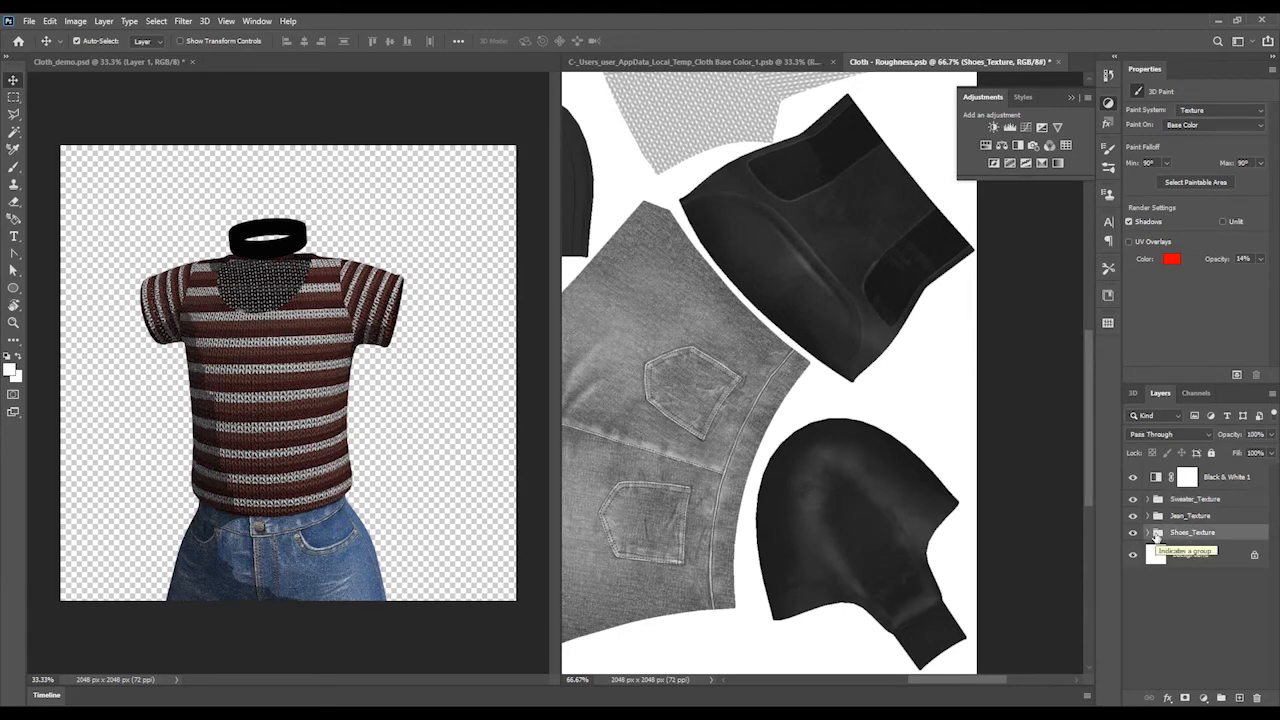
Try a Curves adjustment with the Negative (RGB) preset clipped onto the Shoes_Texture layers
left_click(1239, 698)
left_click_drag(1236, 539, 1256, 697)
left_click(1025, 127)
left_click(1205, 112)
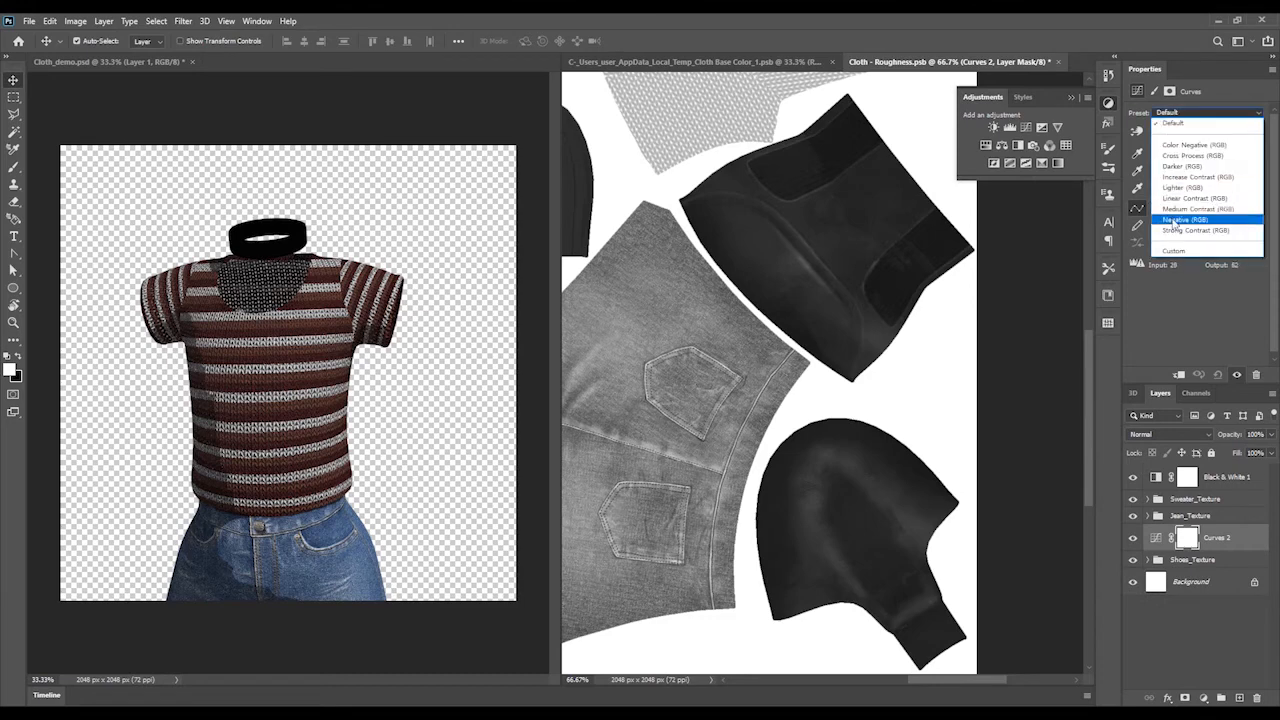
left_click(1178, 224)
left_click_drag(1156, 577, 1150, 562)
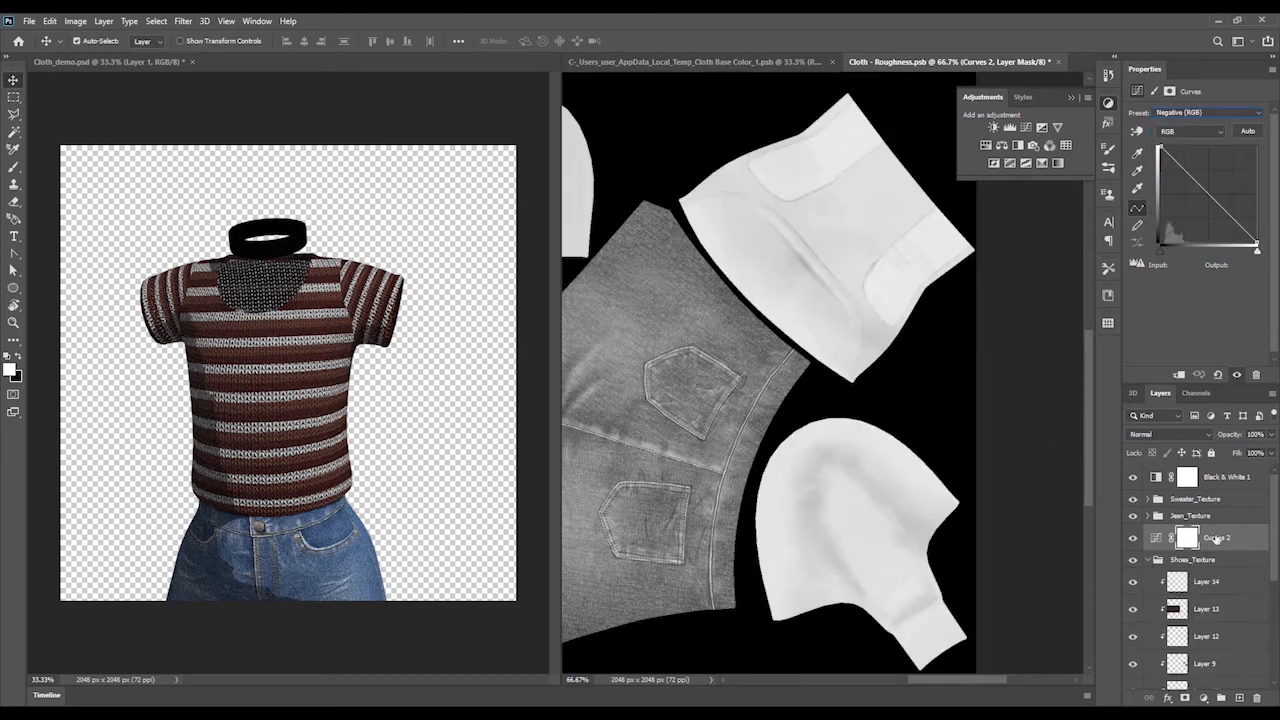
right_click(1244, 554)
left_click(1140, 397)
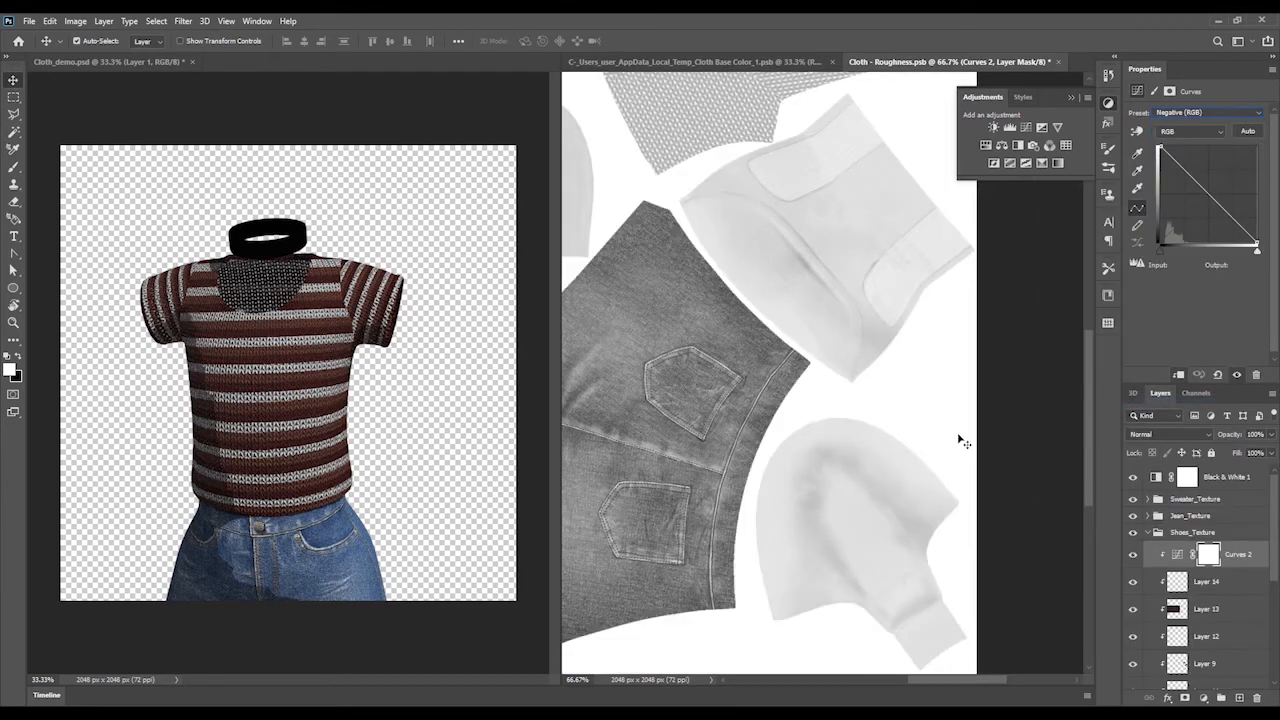
left_click_drag(1212, 226, 1137, 286)
left_click_drag(1252, 562, 1259, 696)
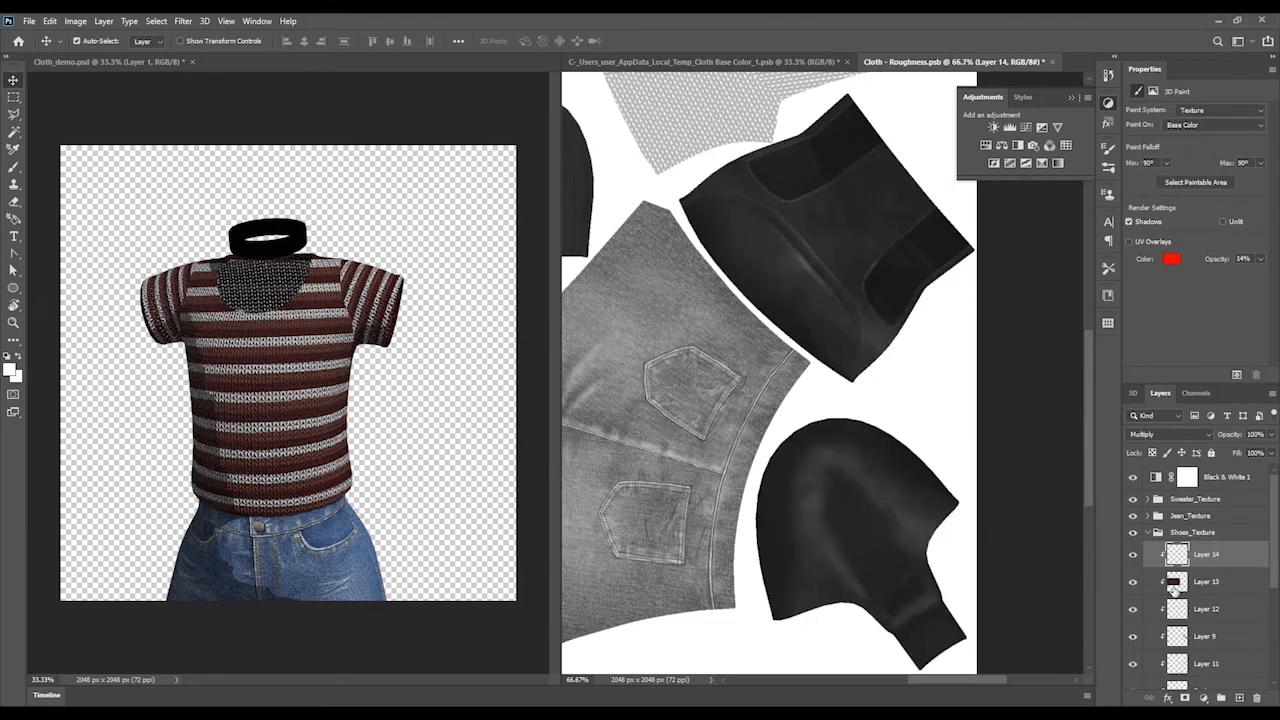
Identify the boots' side-panel layer by toggling layer visibility in Shoes_Texture, and set Layer 9's opacity to 53%
scroll(1180, 590, "down", 2)
scroll(1188, 564, "down", 2)
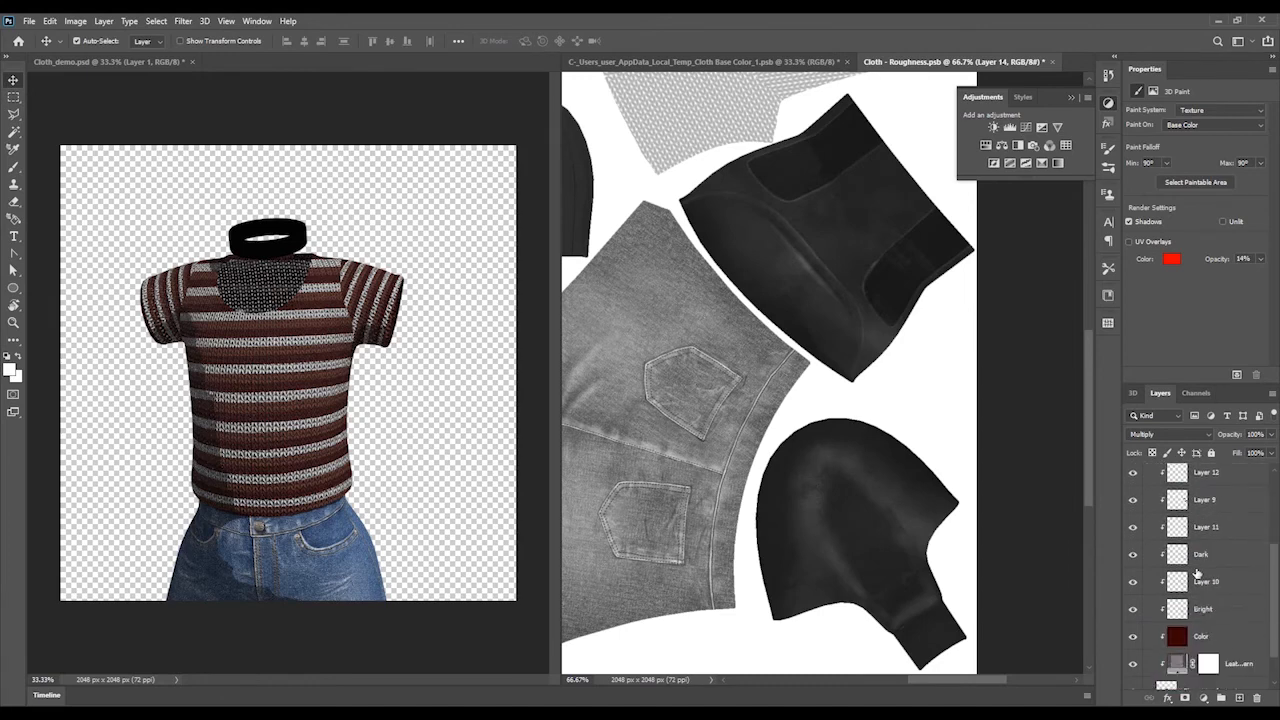
left_click(1133, 527)
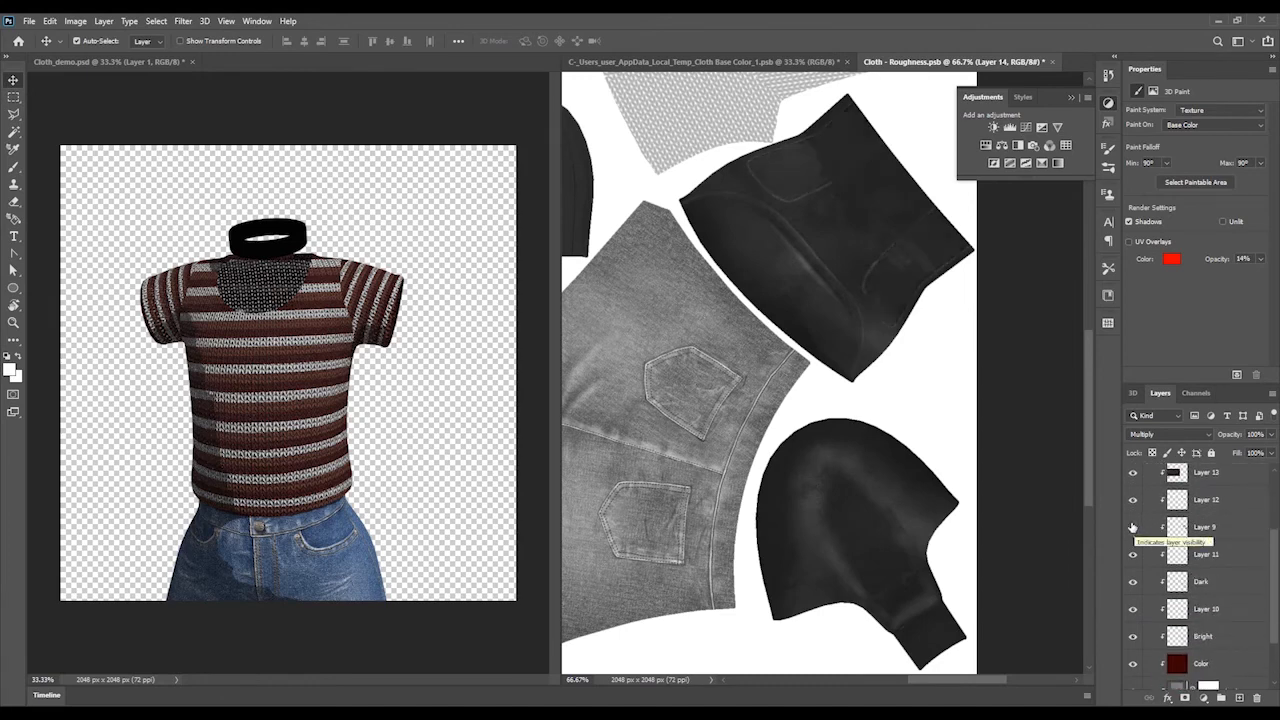
left_click(1133, 527)
left_click(1133, 527)
left_click(1133, 527)
left_click(1203, 528)
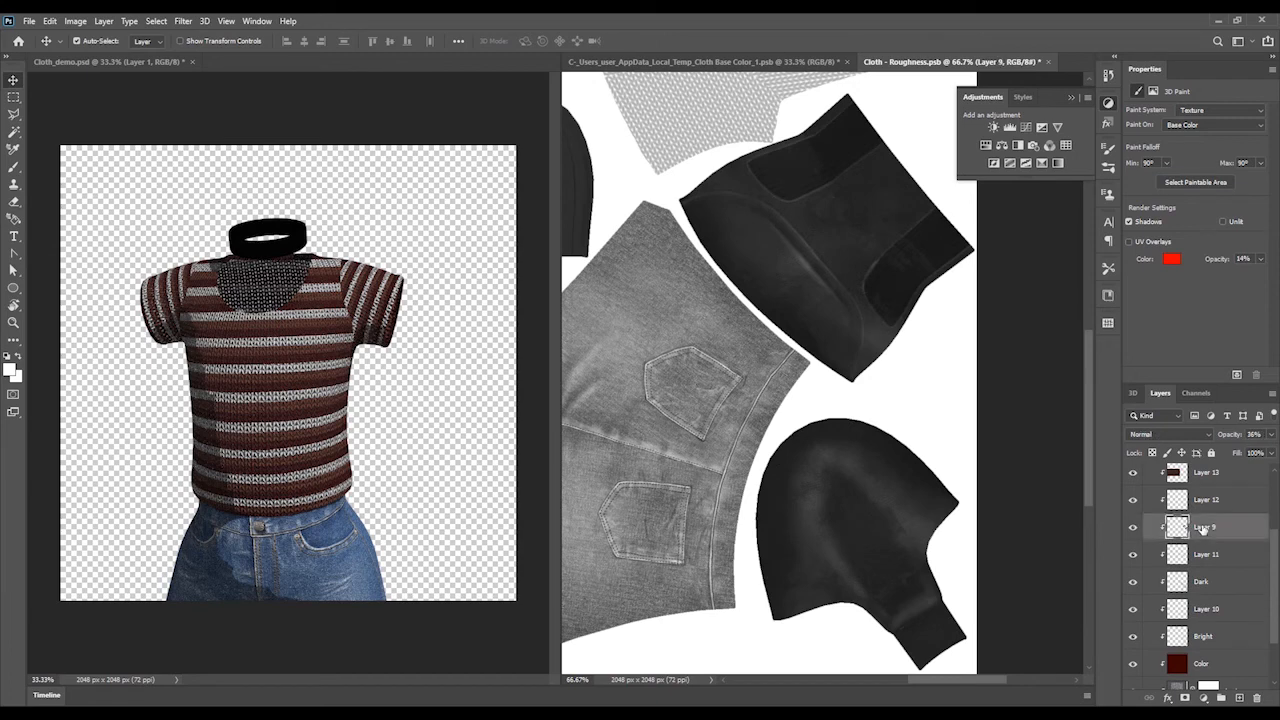
left_click(1270, 434)
mouse_move(1221, 453)
left_mouse_down()
mouse_move(1191, 456)
mouse_move(1242, 453)
left_mouse_up()
left_click(1274, 441)
Lighten the side panels on Layer 9 to grey with a direct Curves correction that raises the black point
left_click(75, 20)
left_click(262, 78)
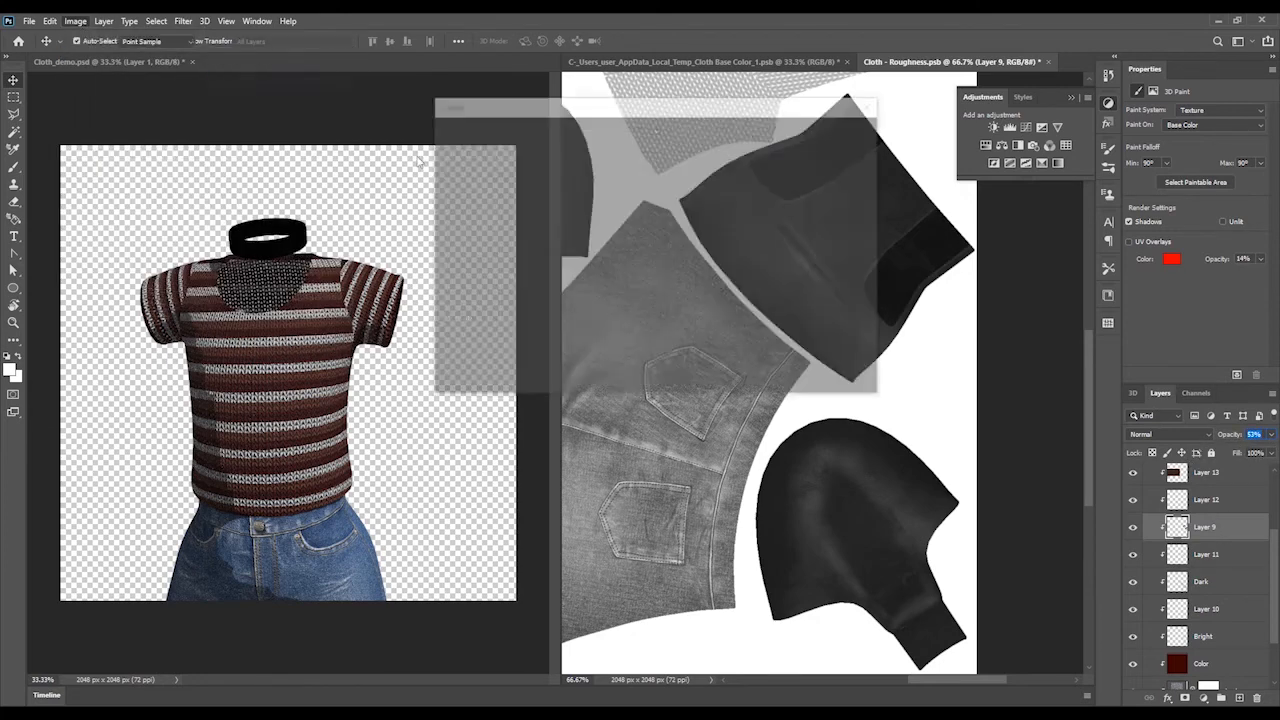
mouse_move(433, 452)
left_mouse_down()
mouse_move(432, 419)
mouse_move(453, 461)
left_mouse_up()
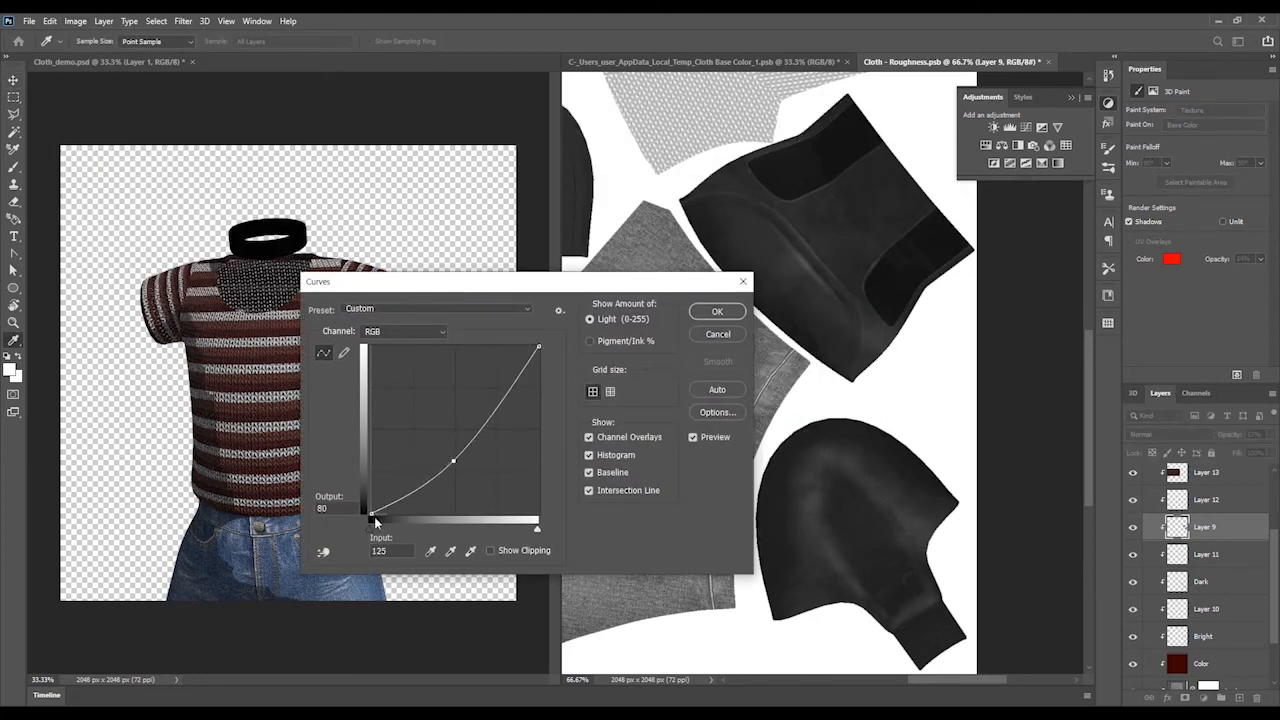
left_click_drag(372, 514, 371, 406)
left_click(453, 461, "ctrl")
left_click(718, 313)
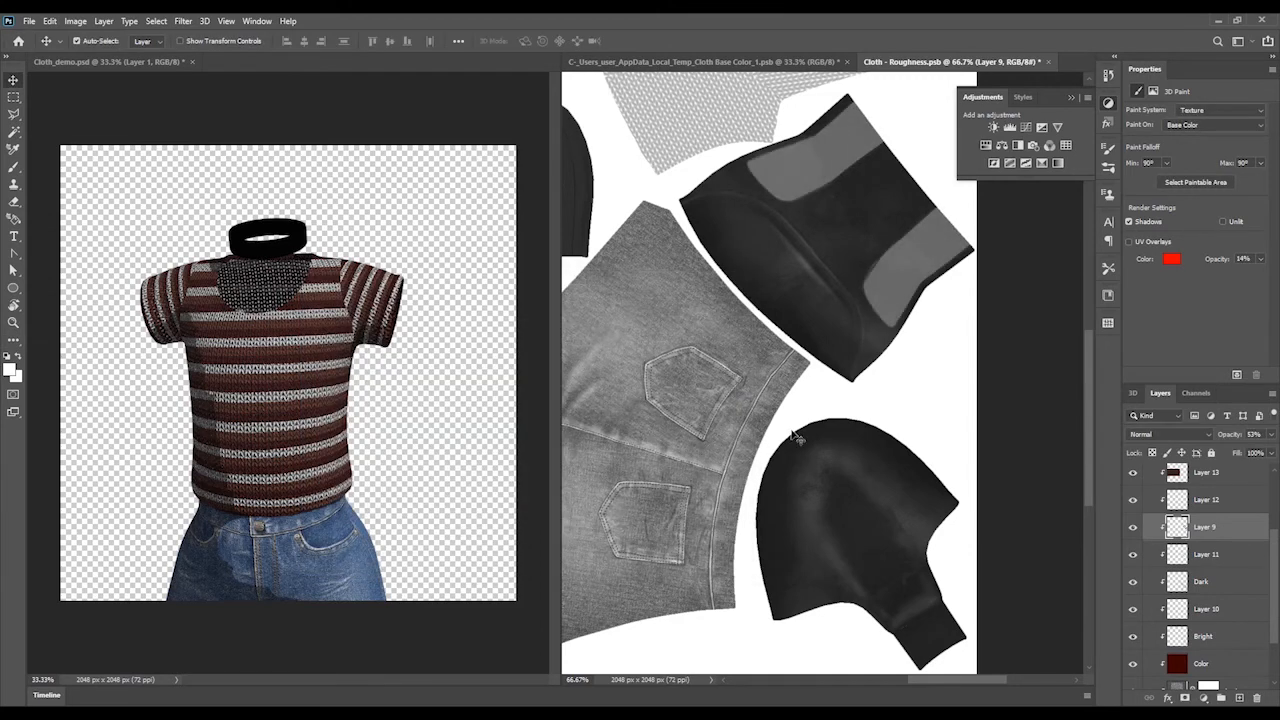
Bring the boots into view in Cloth_demo.psd and orbit to a raised three-quarter angle to check their surface
left_click(47, 67)
left_click_drag(66, 596, 73, 443)
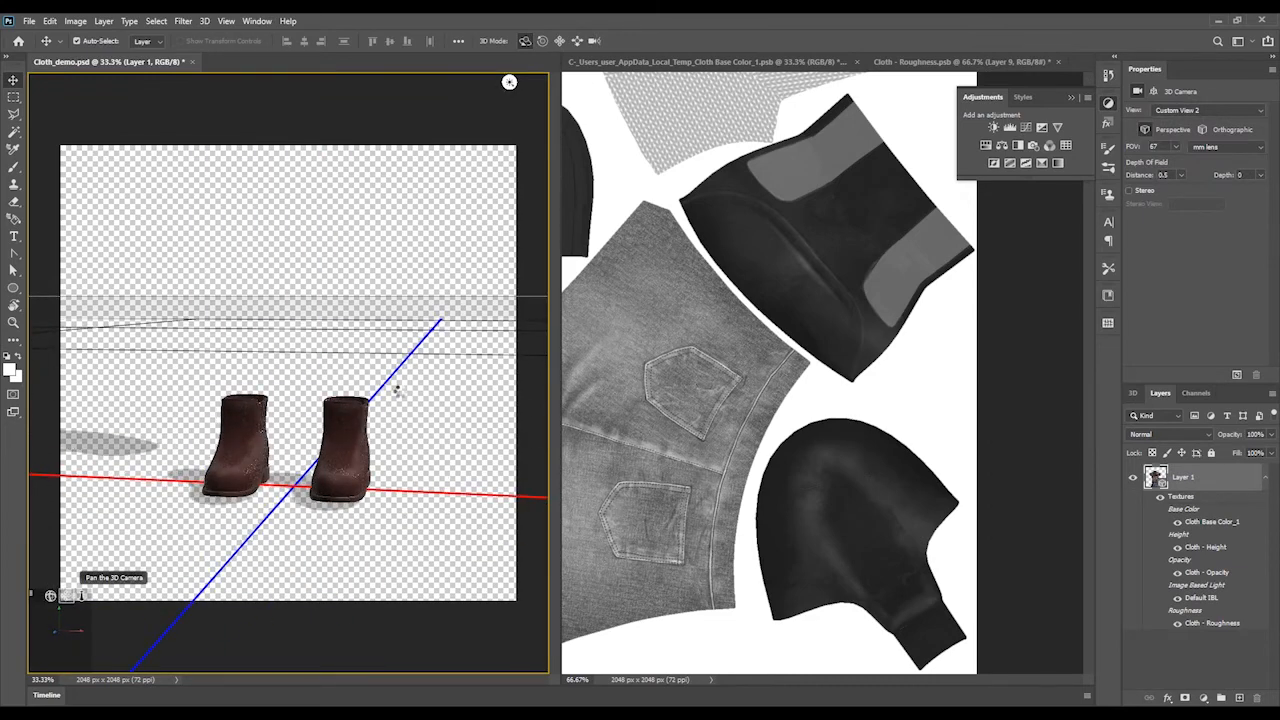
left_click_drag(484, 422, 605, 428)
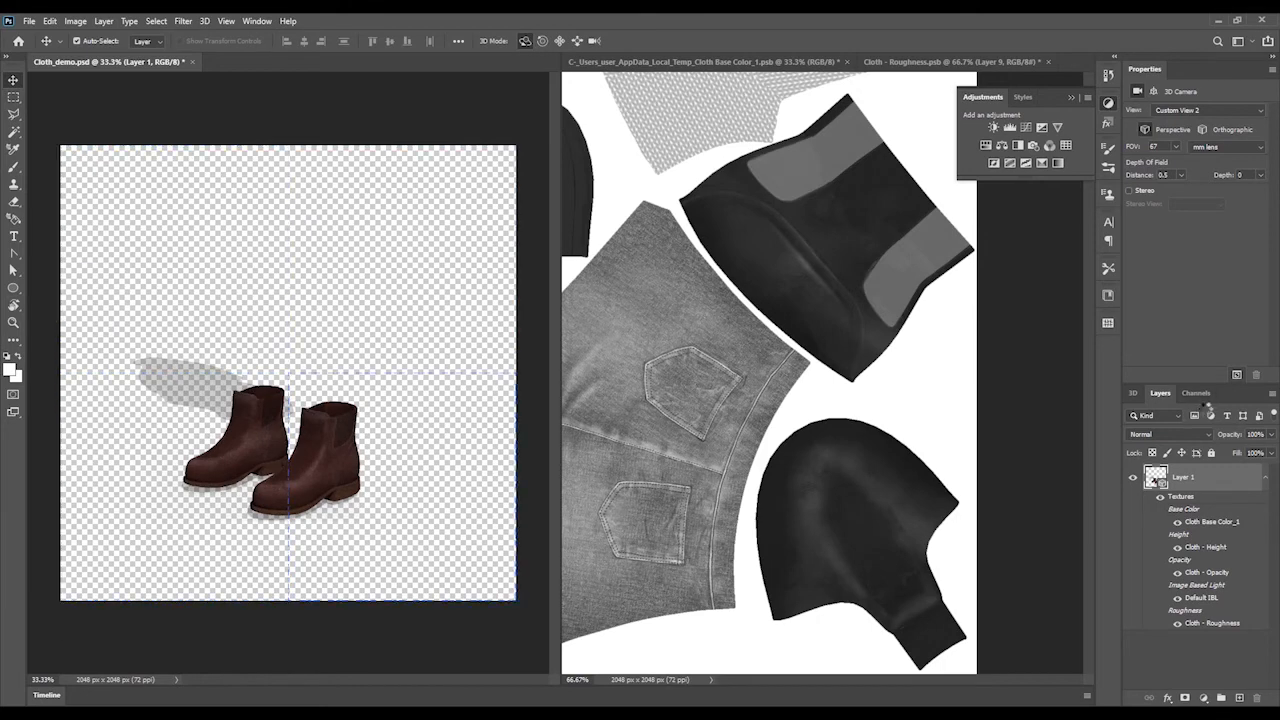
Clip a Curves adjustment onto the layers above Layer 14 in the roughness map's Shoes_Texture group and brighten the leather's dark tones
left_click(940, 62)
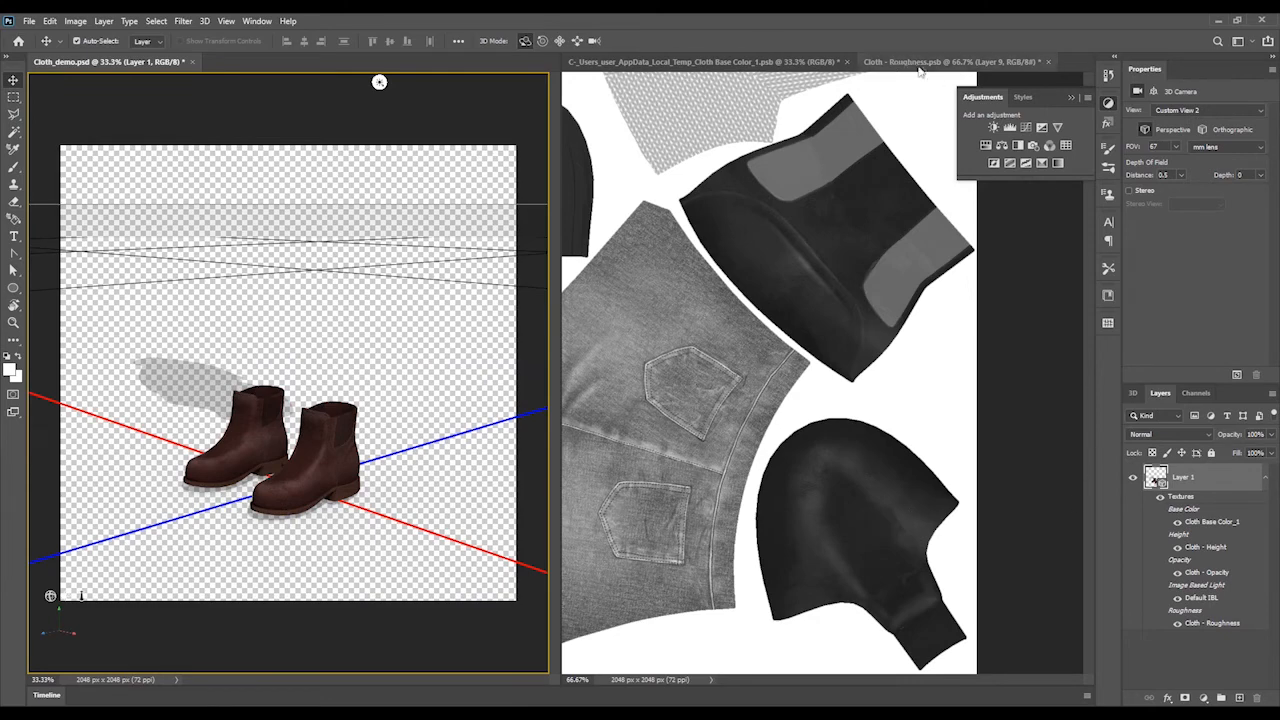
left_click(1026, 127)
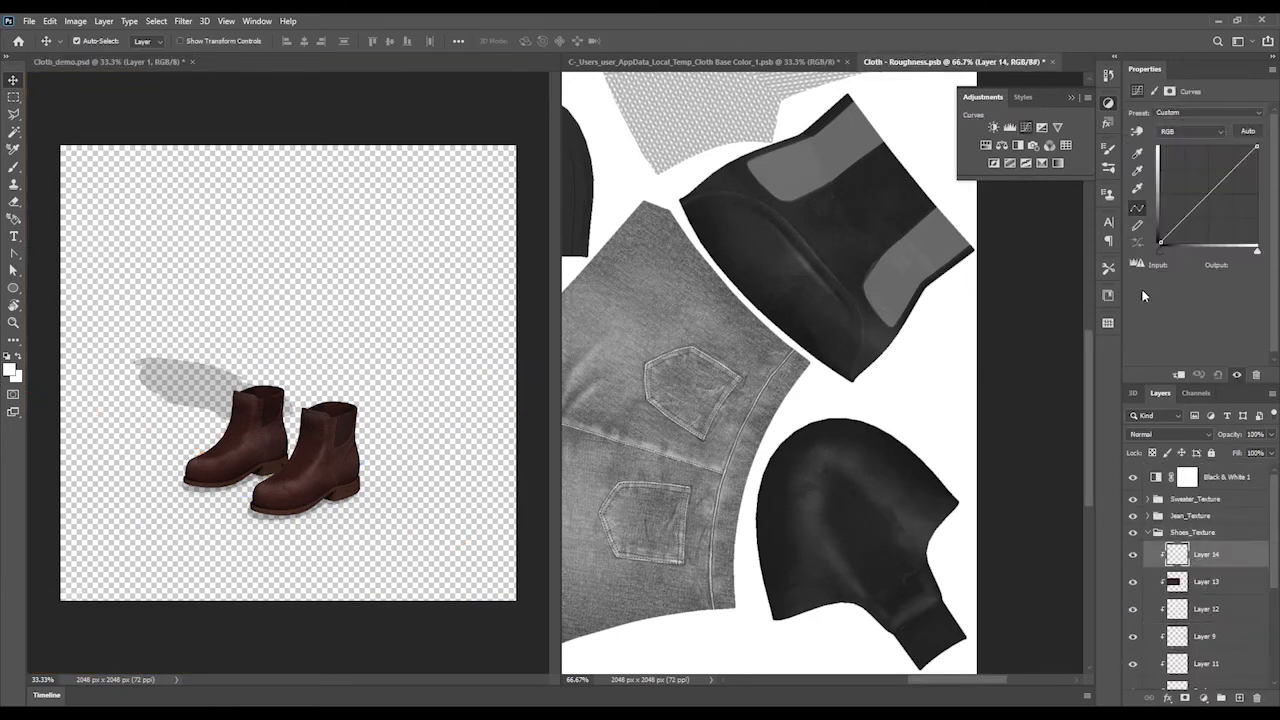
right_click(1238, 555)
left_click(1088, 398)
left_click(1184, 218)
left_click_drag(1184, 218, 1177, 208)
left_click_drag(1210, 164, 1211, 168)
left_click_drag(1176, 211, 1203, 199)
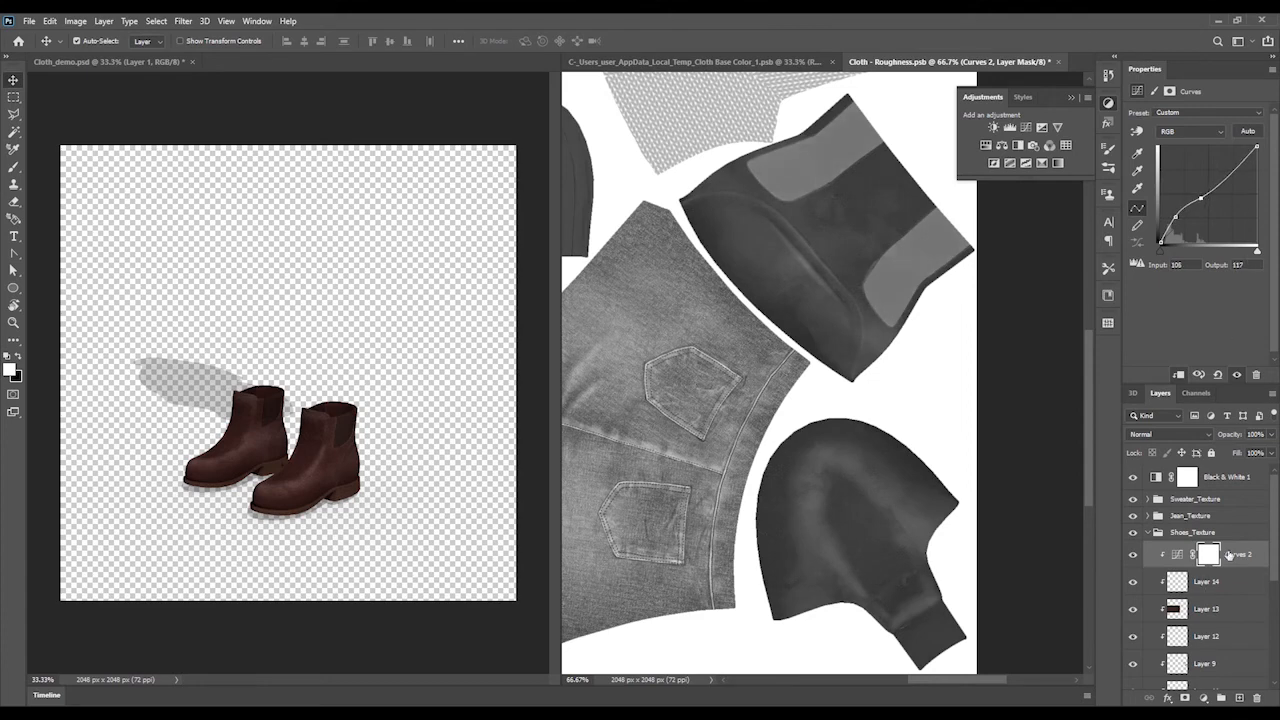
left_click(1147, 533)
Render the boots in Cloth_demo.psd to check the brightened leather roughness
left_click(110, 62)
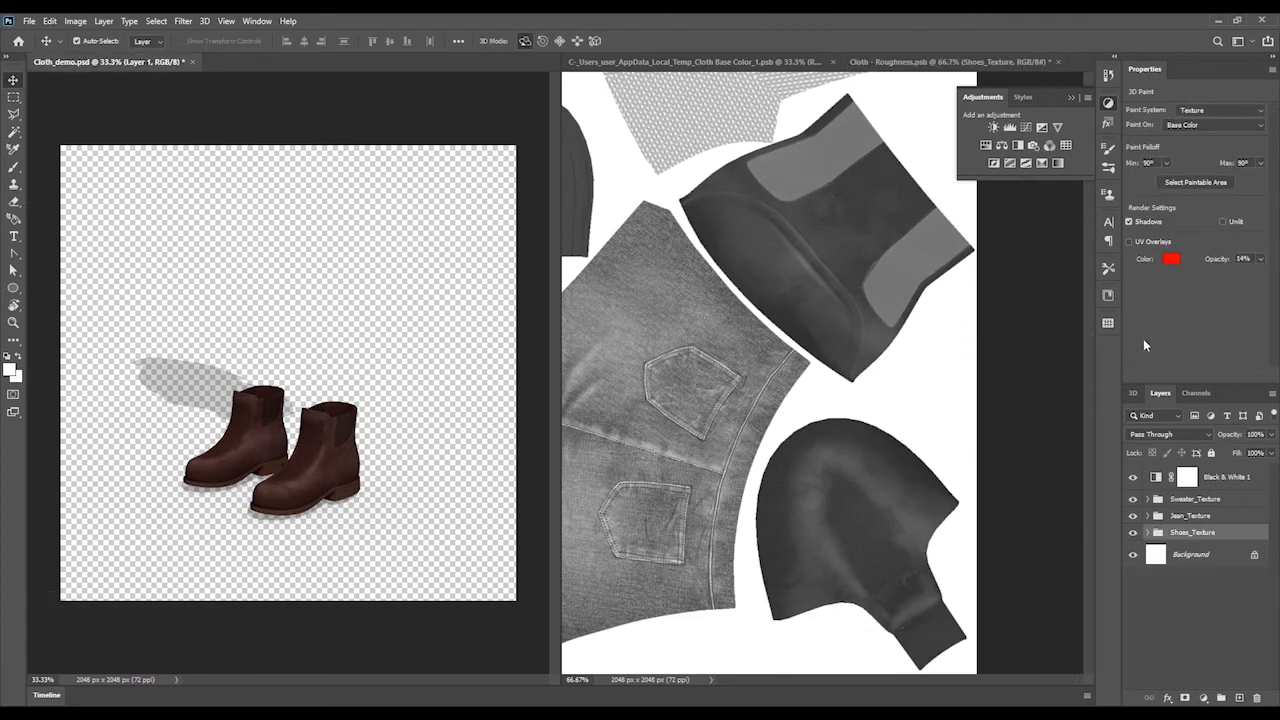
key("ctrl+shift+alt+r")
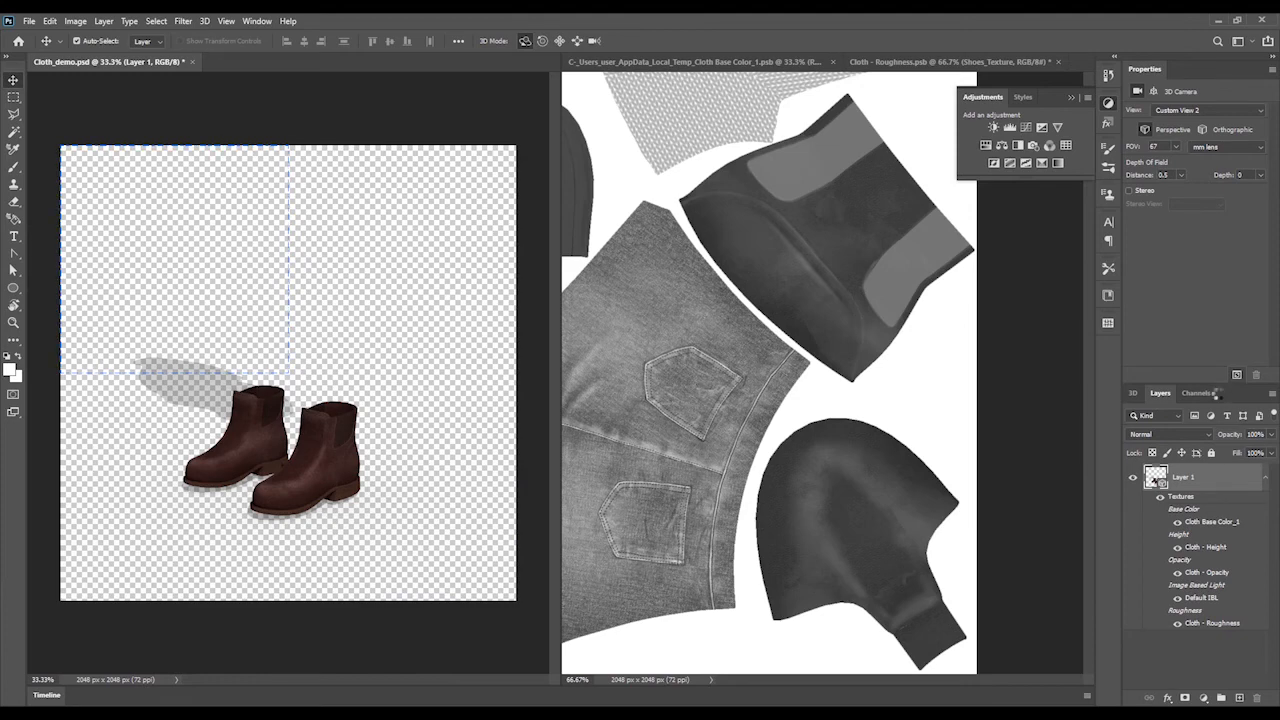
left_click(384, 409)
Fill the shoe sole area on Layer 13 of the roughness map's Shoes_Texture group with white, and re-render the boots in Cloth_demo.psd
left_click(877, 62)
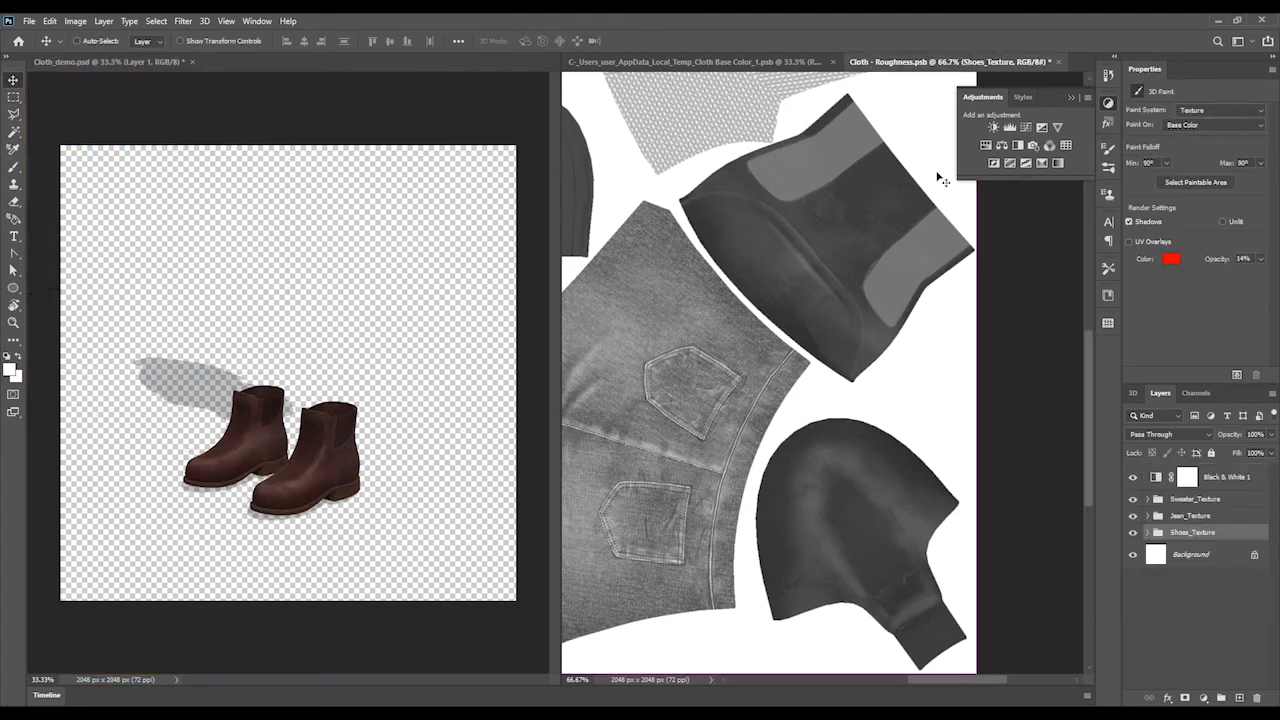
key("ctrl+0")
key("ctrl+minus")
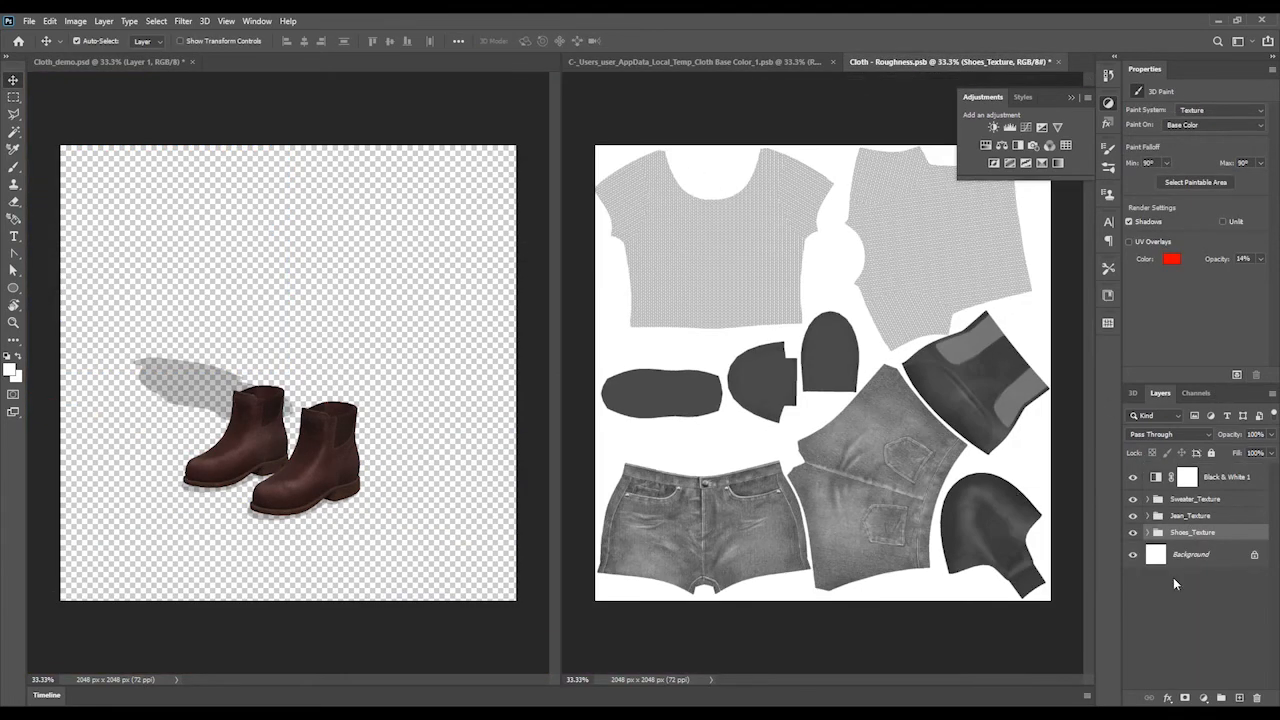
left_click(1148, 533)
scroll(1176, 576, "down", 1)
left_click(1177, 570)
left_click(1177, 570, "ctrl")
key("alt+BackSpace")
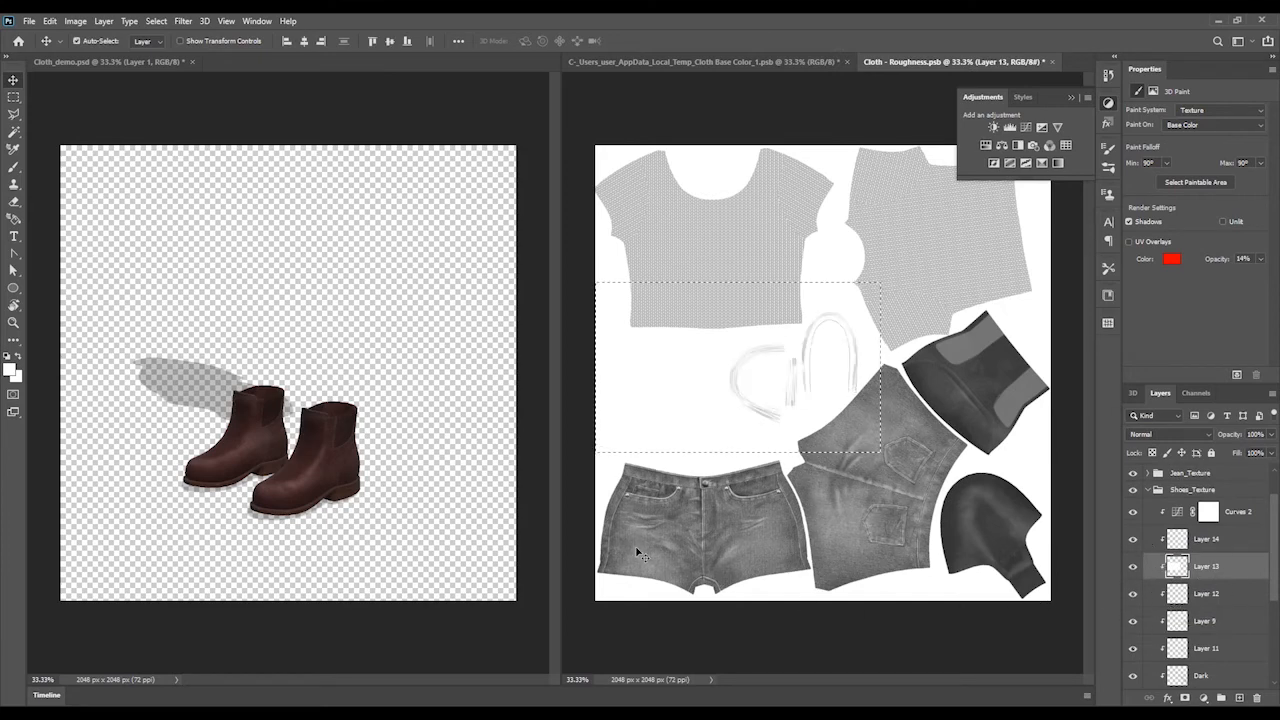
key("ctrl+d")
left_click(108, 61)
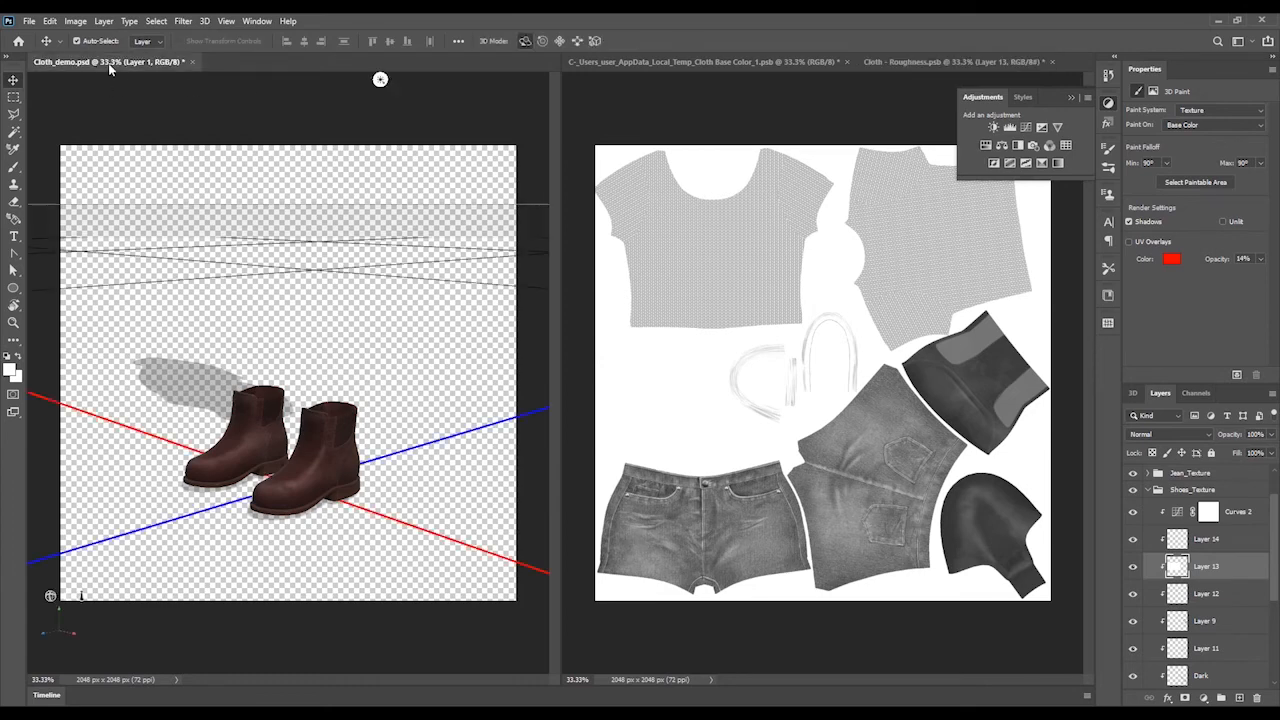
left_click(1237, 373)
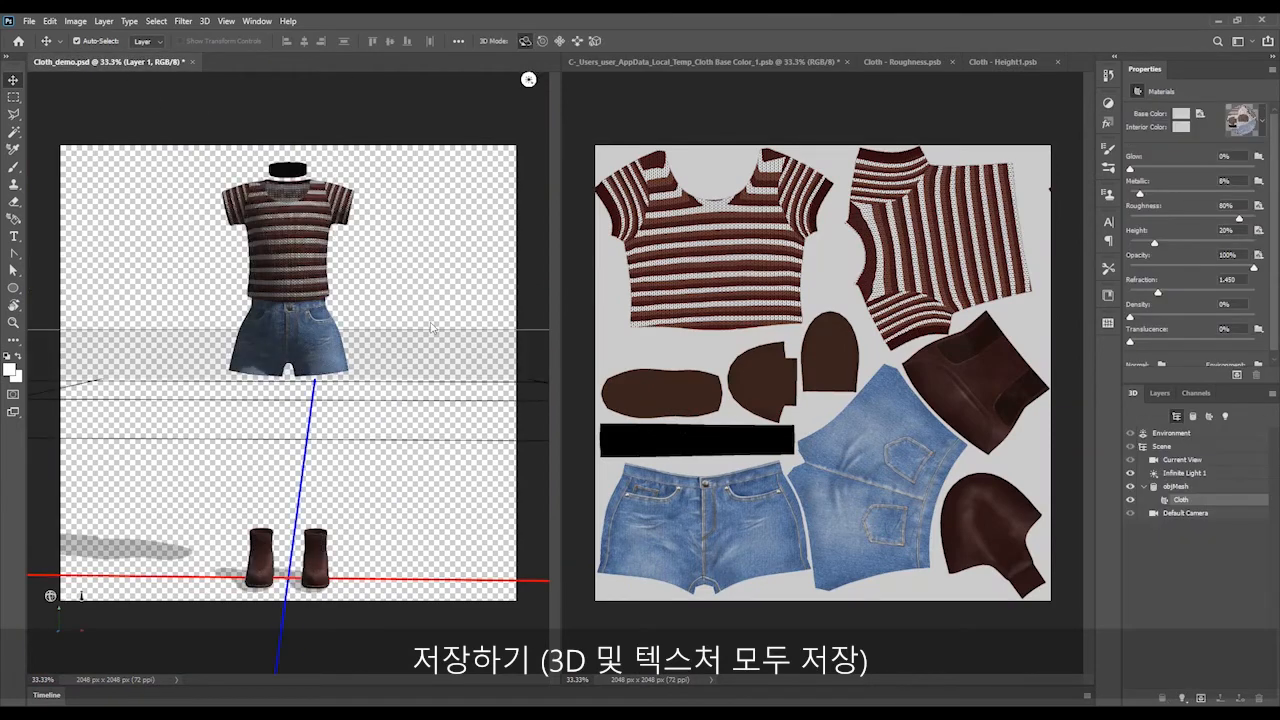
Save the 3D document Cloth_demo.psd and the Cloth Base Color_1 texture
key("ctrl+s")
left_click(694, 63)
left_click(57, 63)
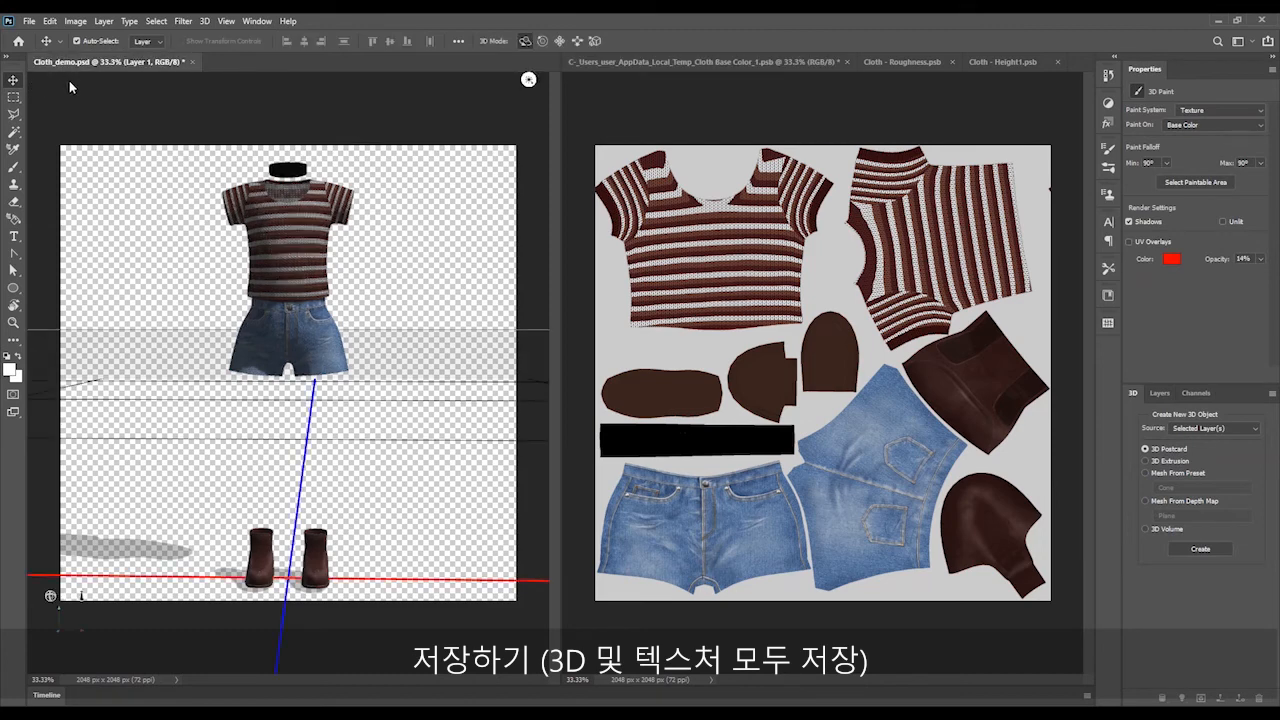
left_click(29, 20)
left_click(50, 182)
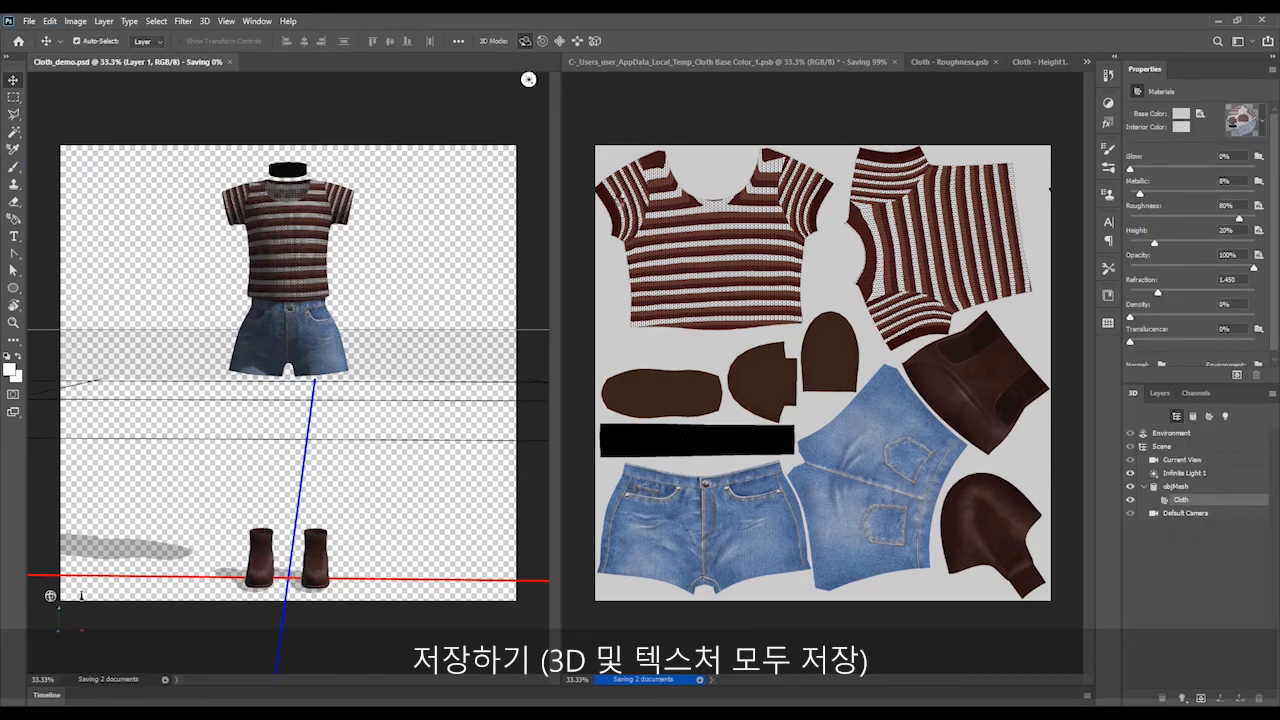
left_click(634, 63)
left_click(29, 20)
left_click(45, 169)
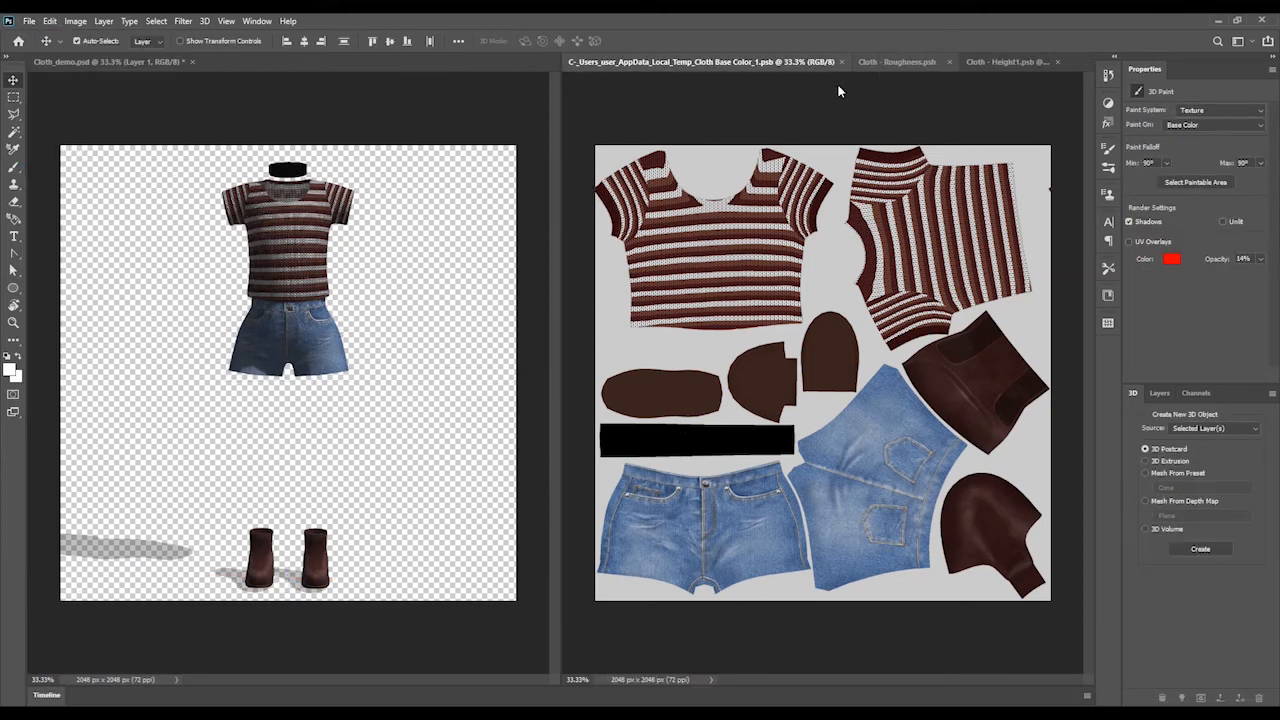
Save Cloth - Roughness.psb with Maximize Compatibility enabled, and check whether Cloth - Height1.psb needs saving
left_click(897, 61)
left_click(29, 20)
left_click(50, 169)
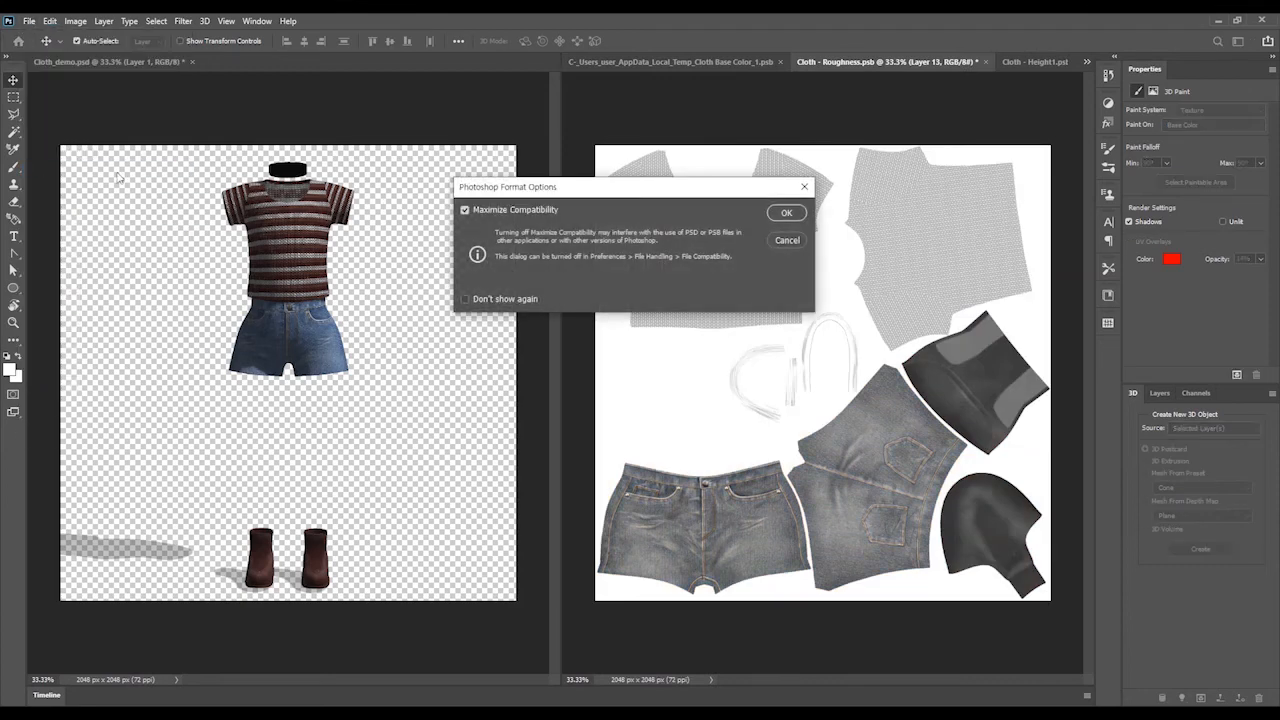
left_click(804, 186)
left_click(29, 20)
left_click(45, 167)
left_click(790, 213)
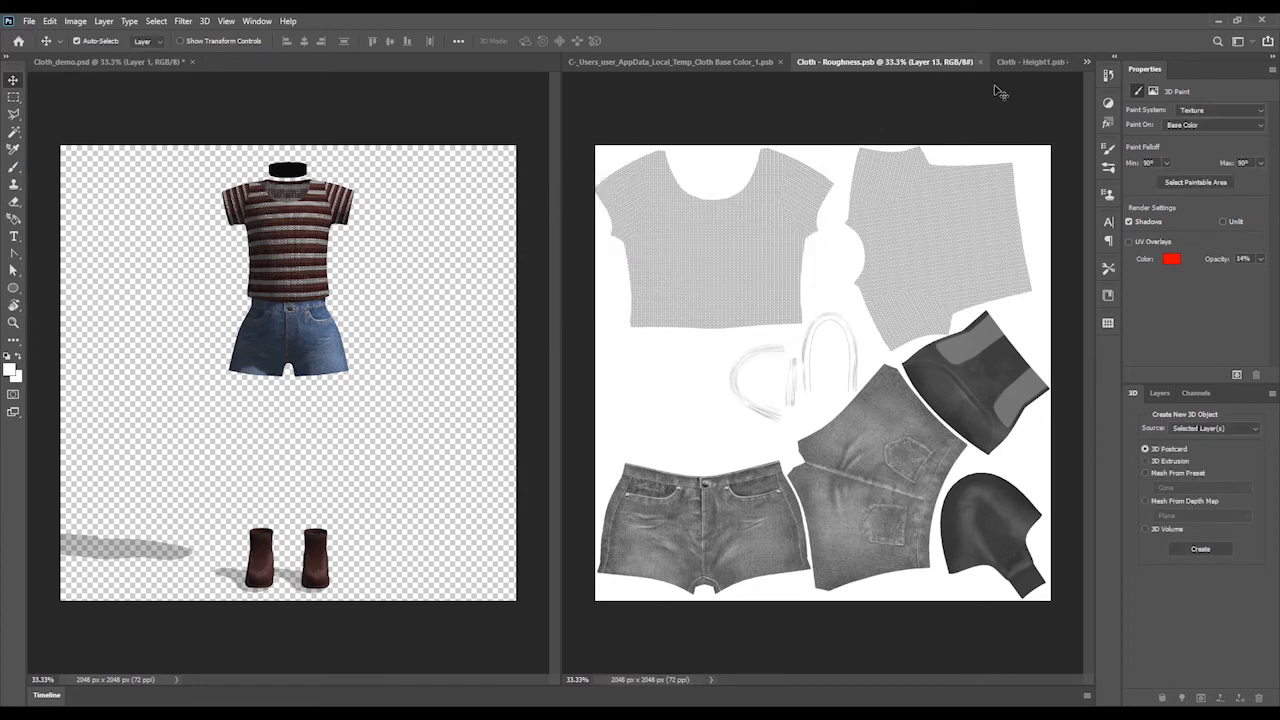
left_click(29, 21)
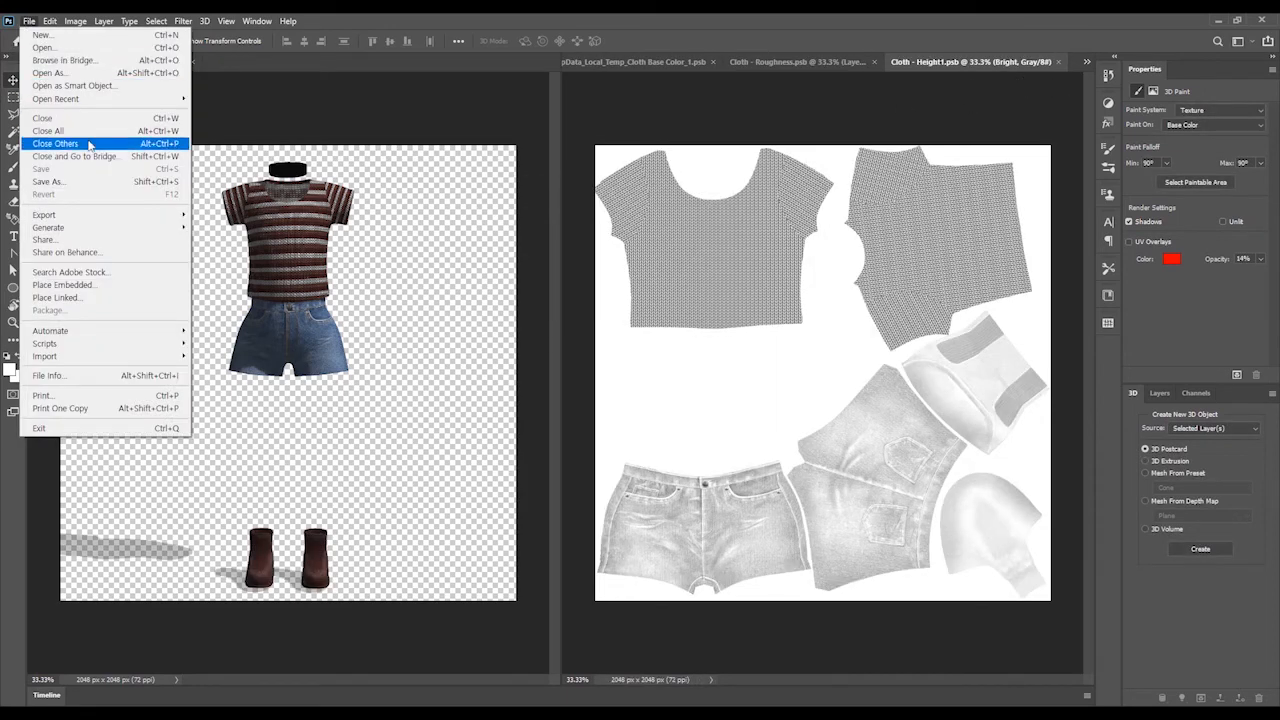
left_click(918, 66)
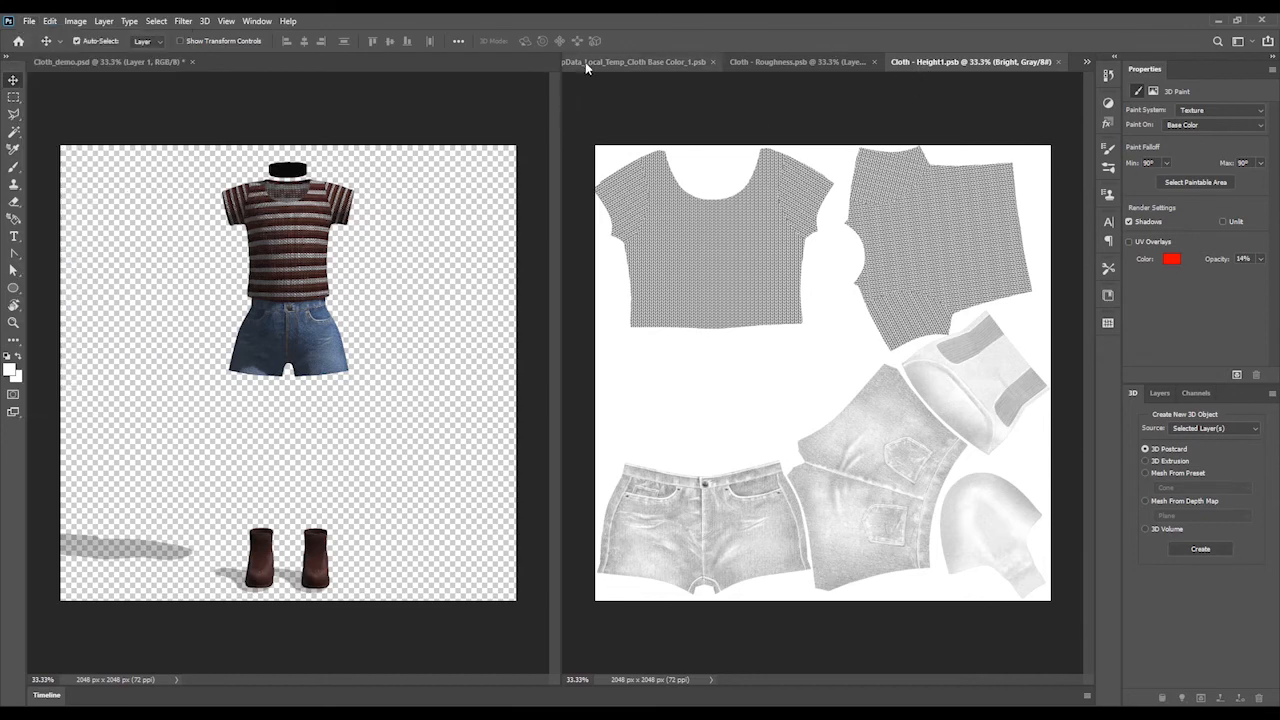
In the base color map, delete Layer 8 and add an empty layer directly above Layer 1 copy
left_click(632, 62)
left_click(1157, 396)
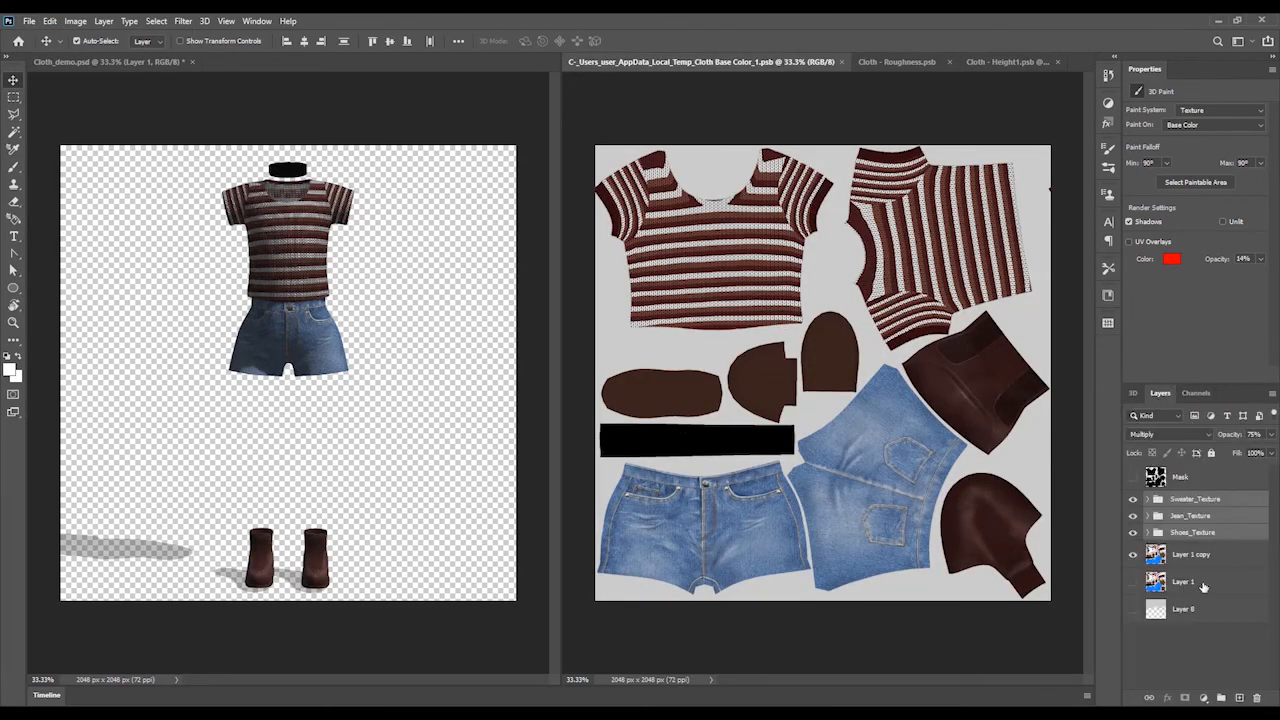
left_click(1181, 558)
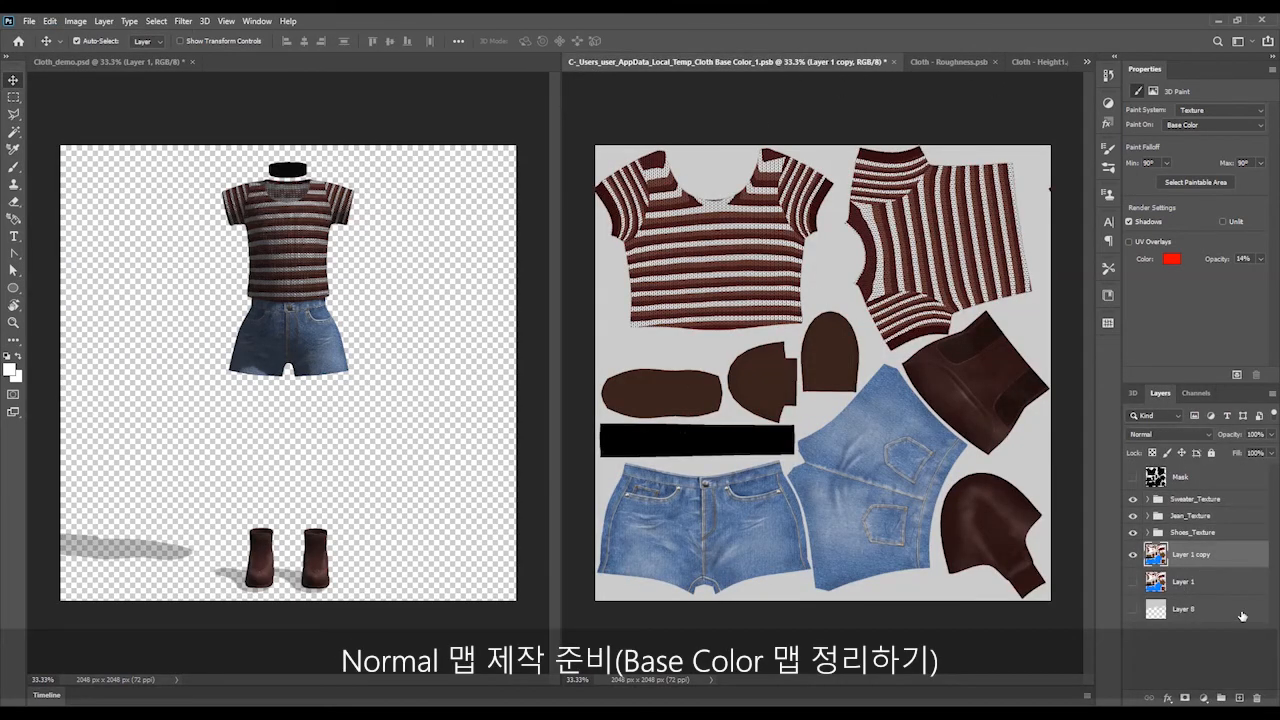
left_click_drag(1253, 614, 1256, 697)
left_click(1238, 697)
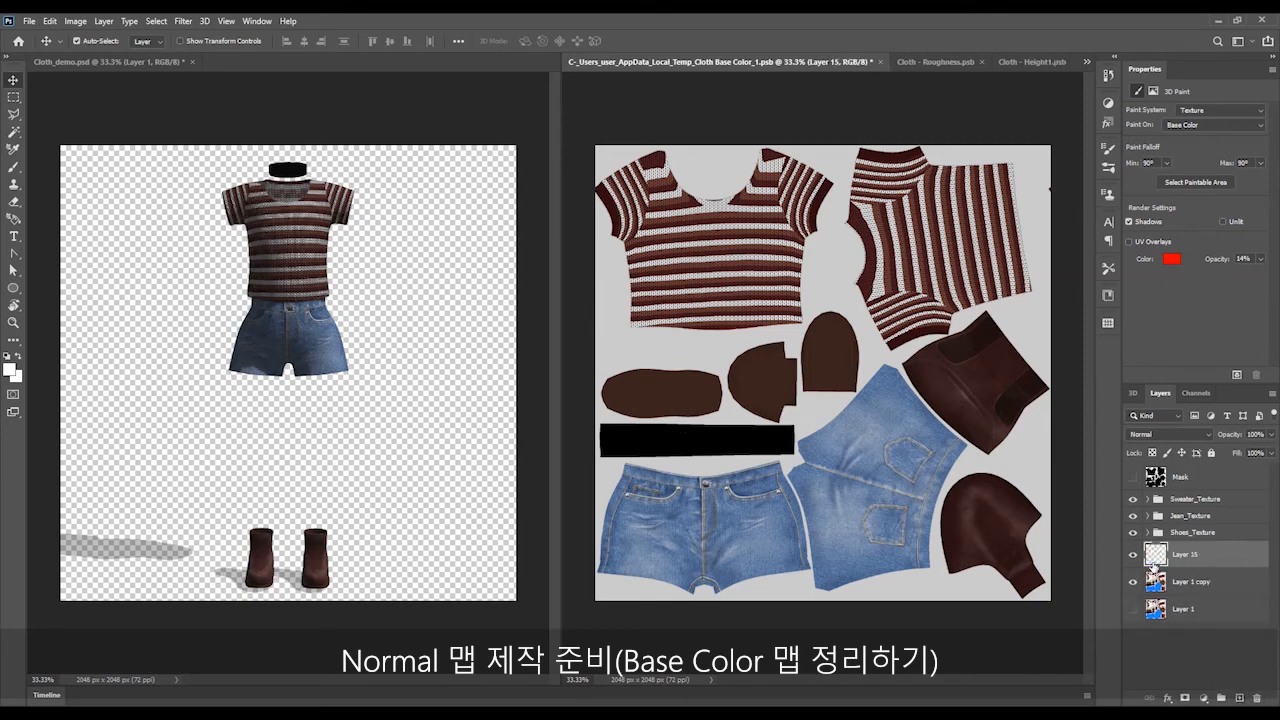
Outline a polygonal lasso selection around all the sweater pieces of the base color map, keeping clear of the shoe and jeans pieces
left_click(14, 114)
left_click(655, 130)
left_click(579, 171)
left_click(599, 216)
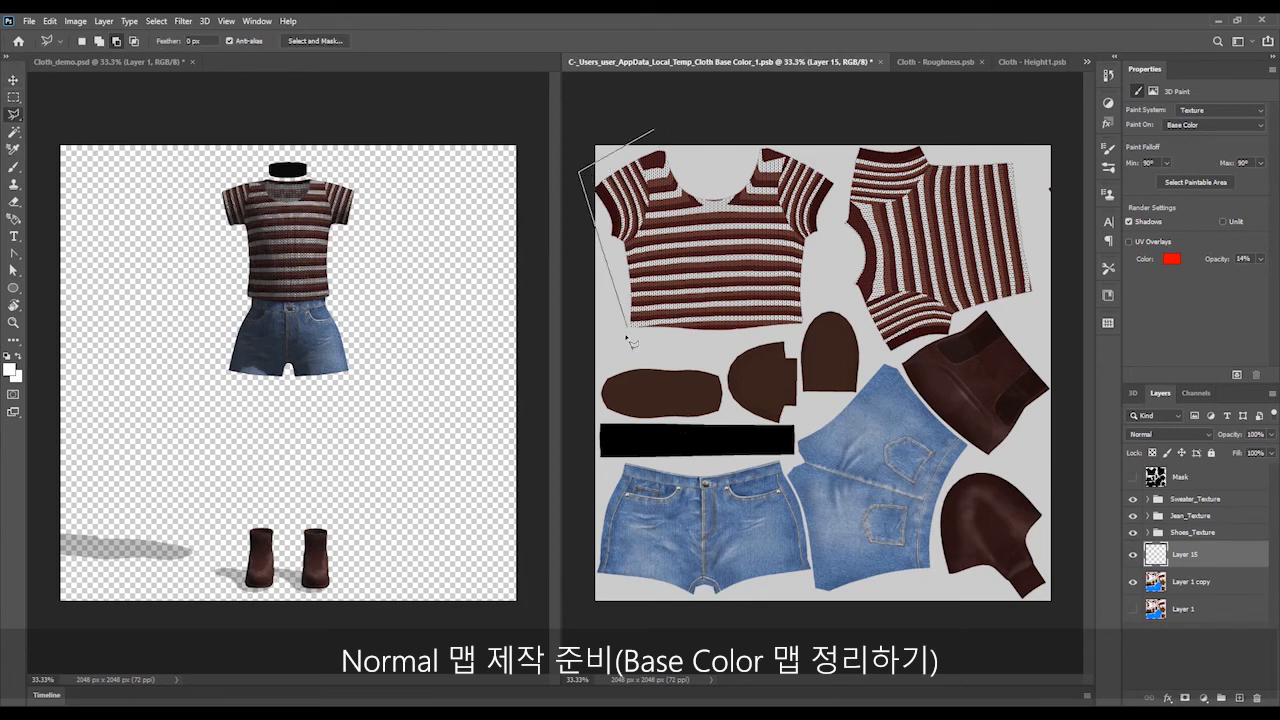
left_click(620, 340)
left_click(711, 347)
left_click(810, 325)
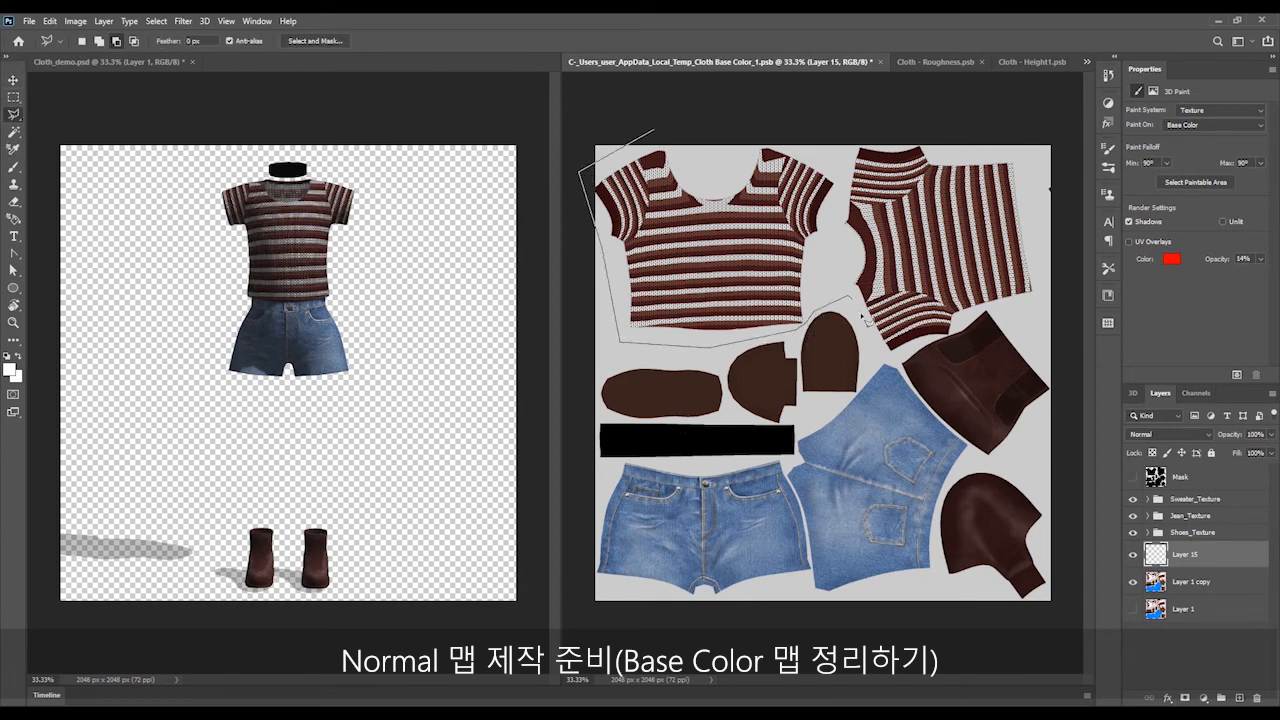
left_click(850, 296)
left_click(890, 356)
scroll(946, 345, "up", 5)
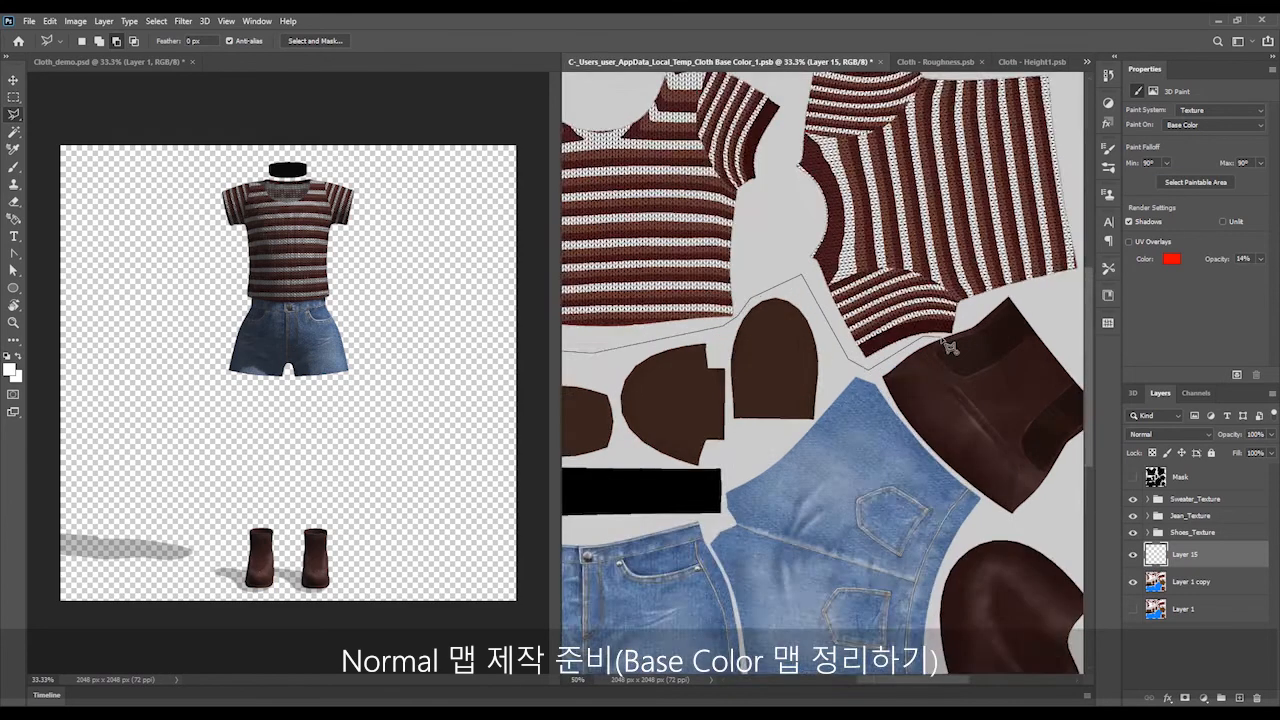
left_click(989, 326)
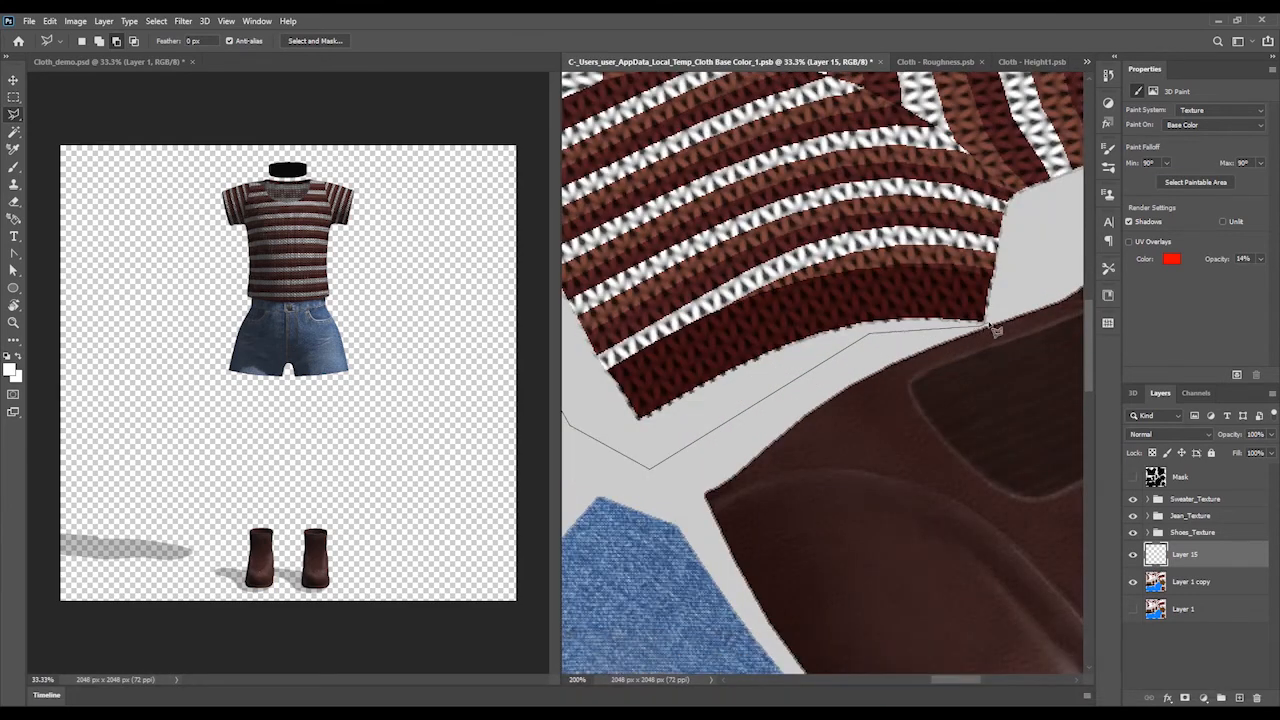
left_click(1070, 225)
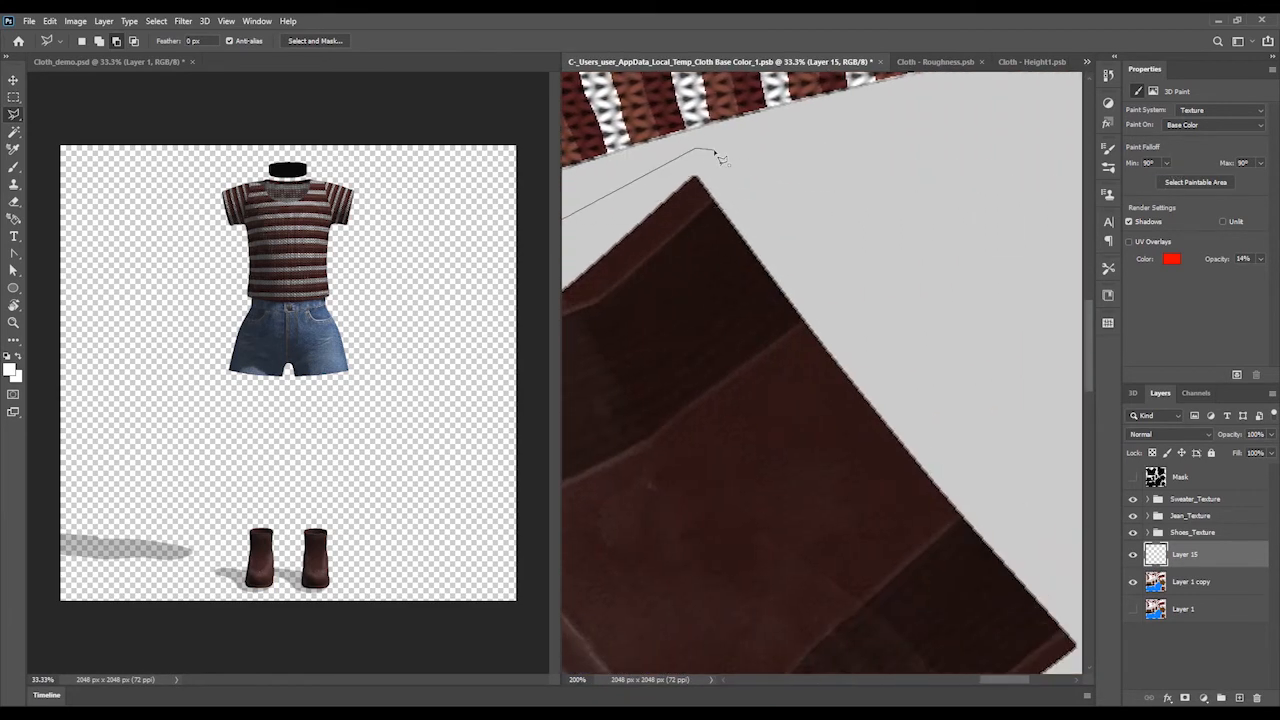
scroll(714, 157, "down", 3)
left_click(861, 142)
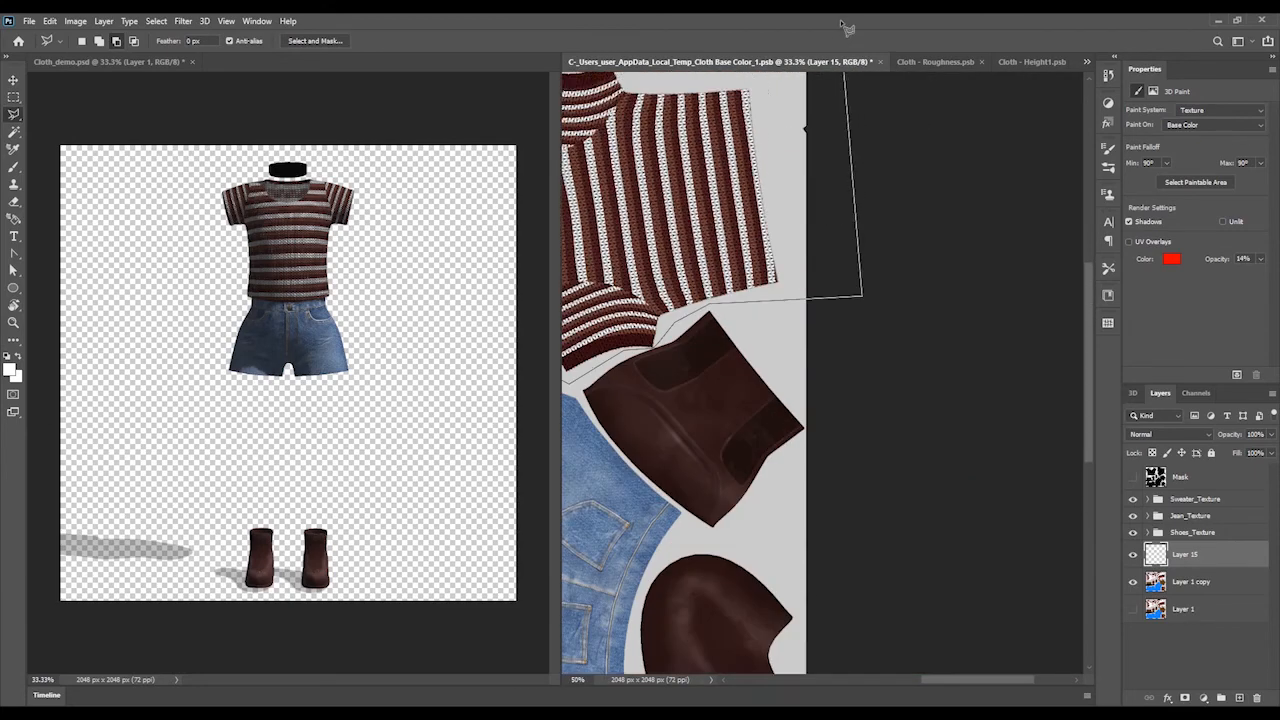
left_click(846, 306)
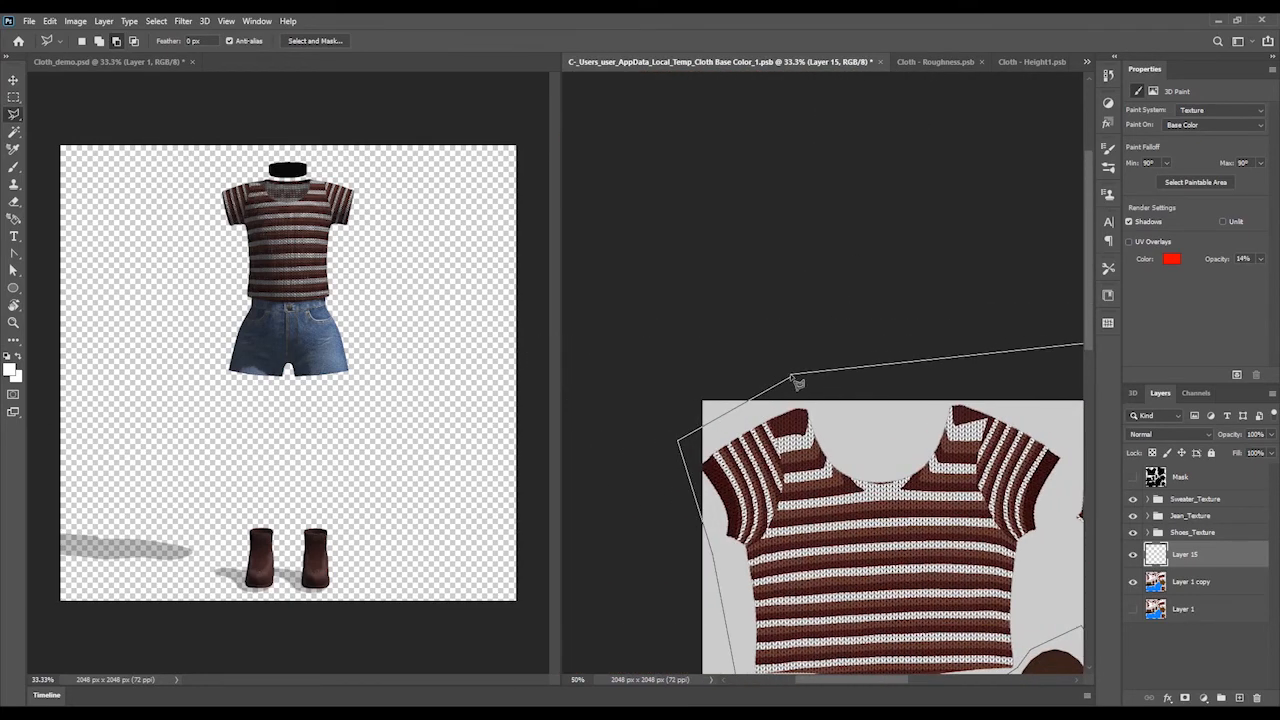
left_click(793, 377)
Fill the sweater selection on the new layer with the background's light gray, deselect, and save the base color map
key("ctrl+0")
key("ctrl+minus")
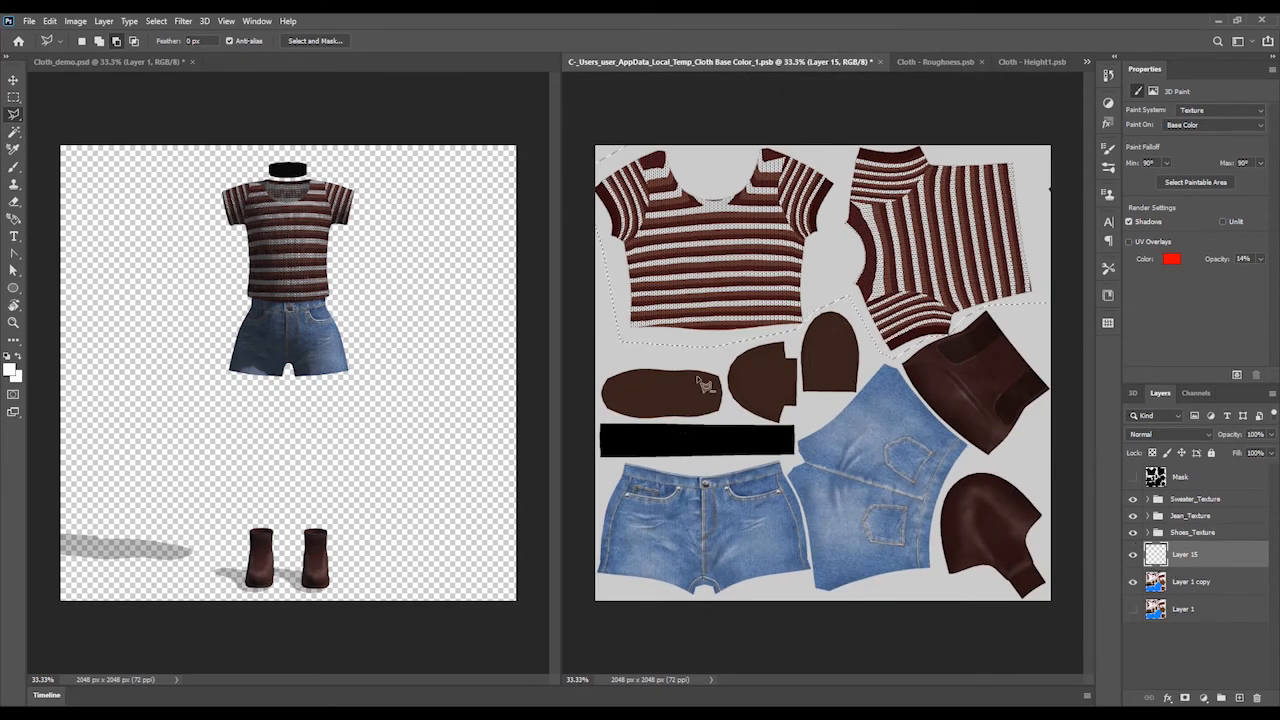
key("i")
left_click(707, 356)
key("alt+BackSpace")
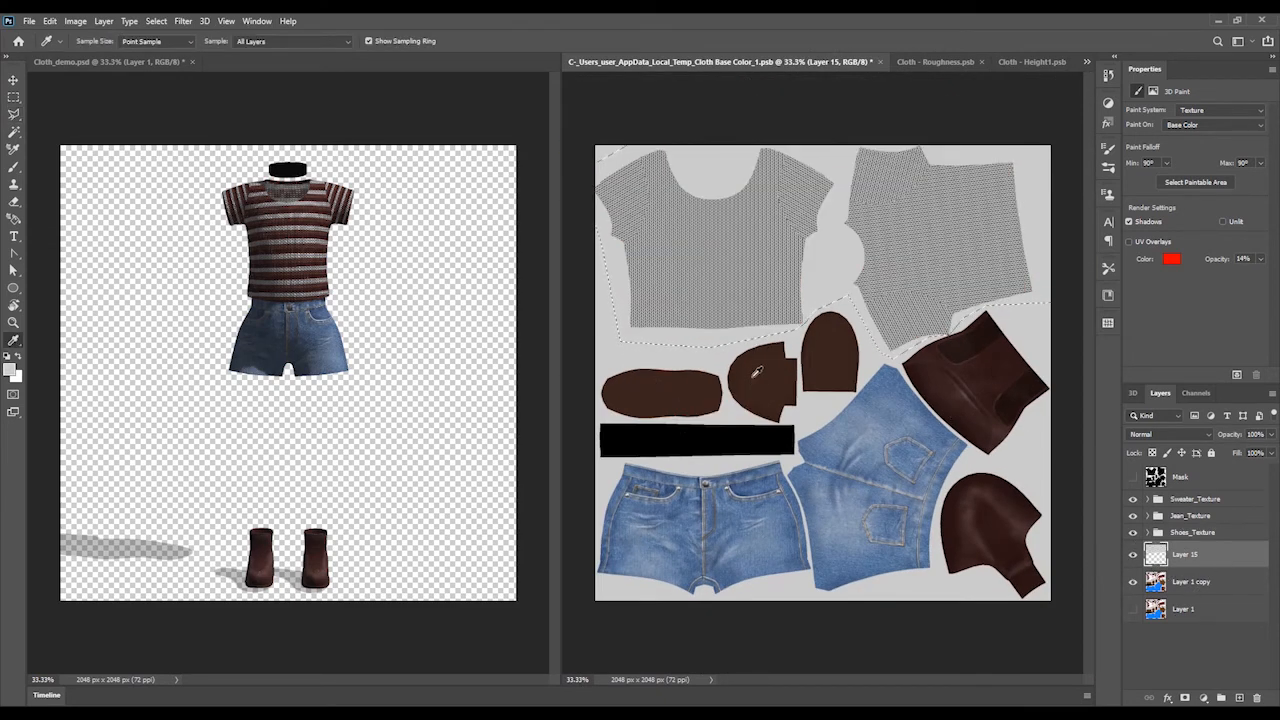
key("ctrl+d")
left_click(1187, 660)
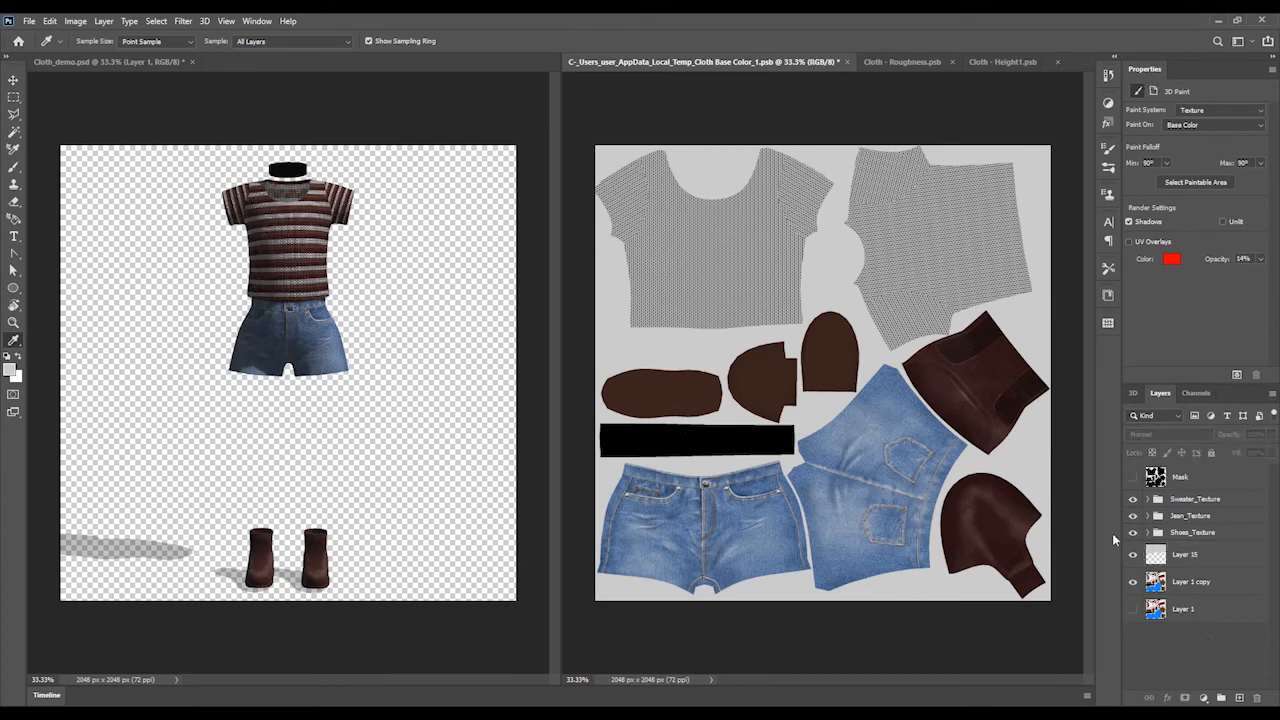
key("ctrl+s")
Generate a normal map from the Cloth material's base color in Cloth_demo.psd, with blur 0.3, detail scale 80% and all contrast details at 20%
left_click(100, 61)
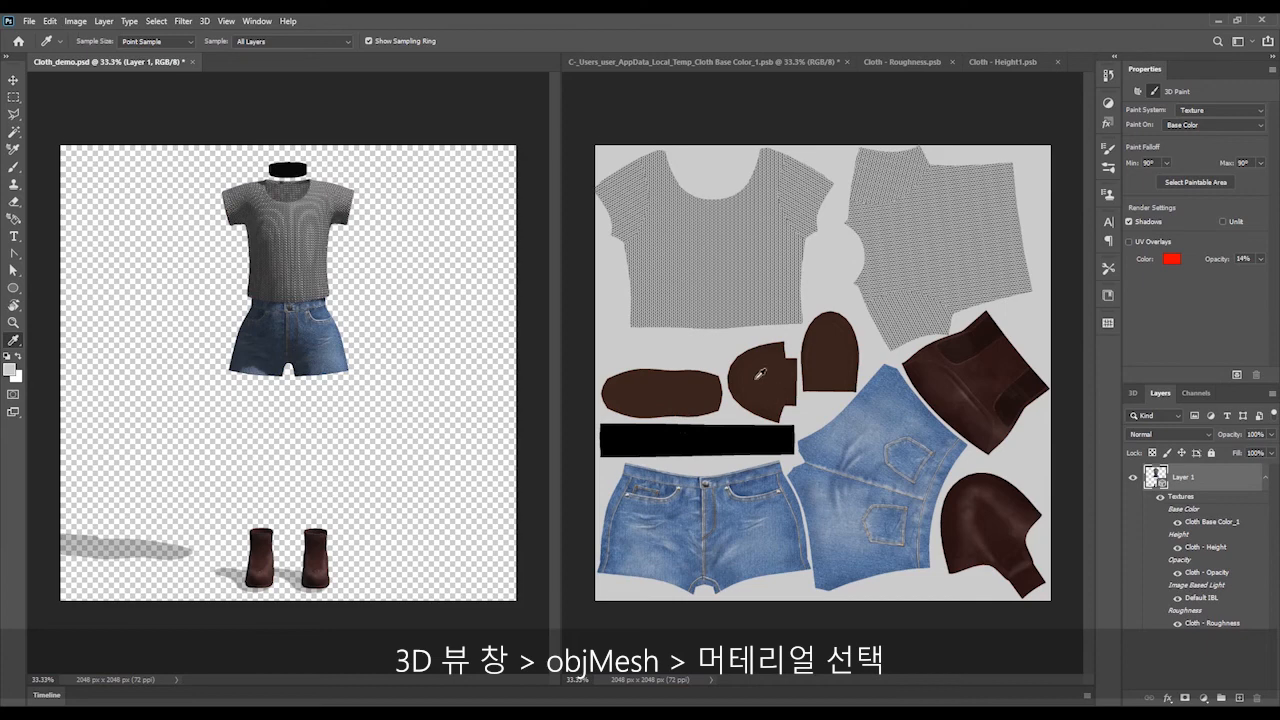
left_click(1133, 393)
left_click(1180, 502)
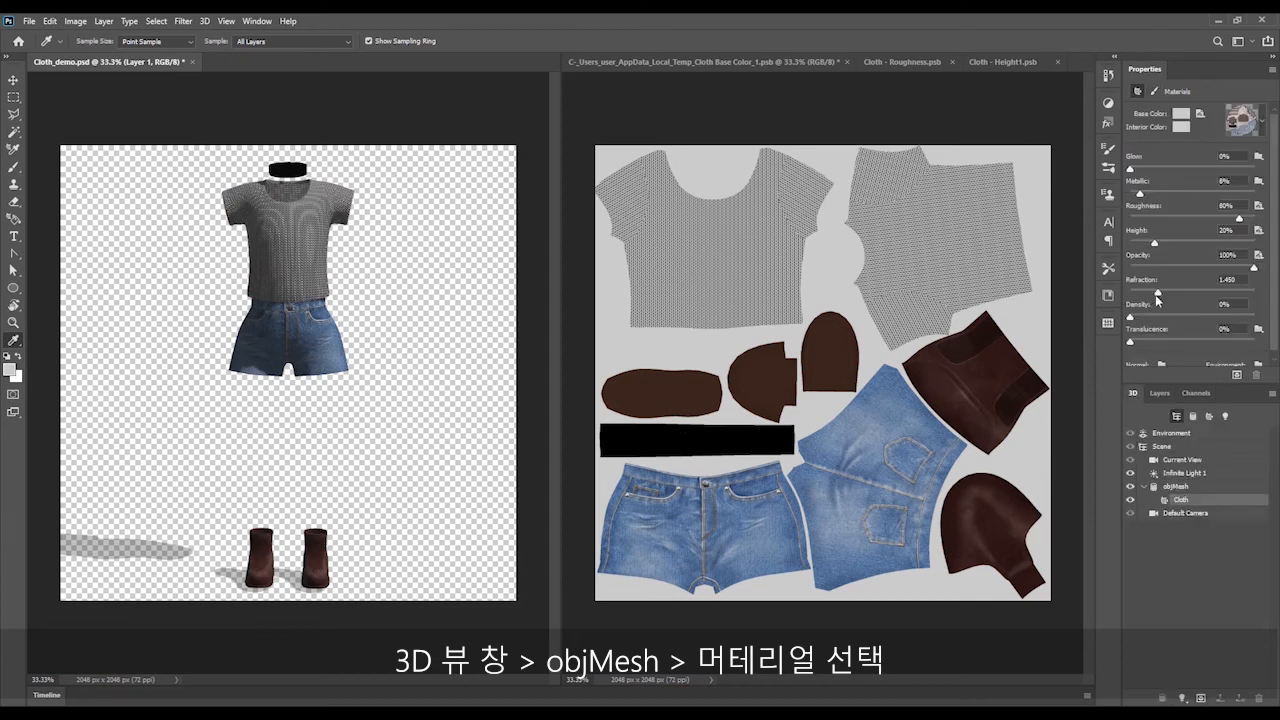
left_click(1162, 359)
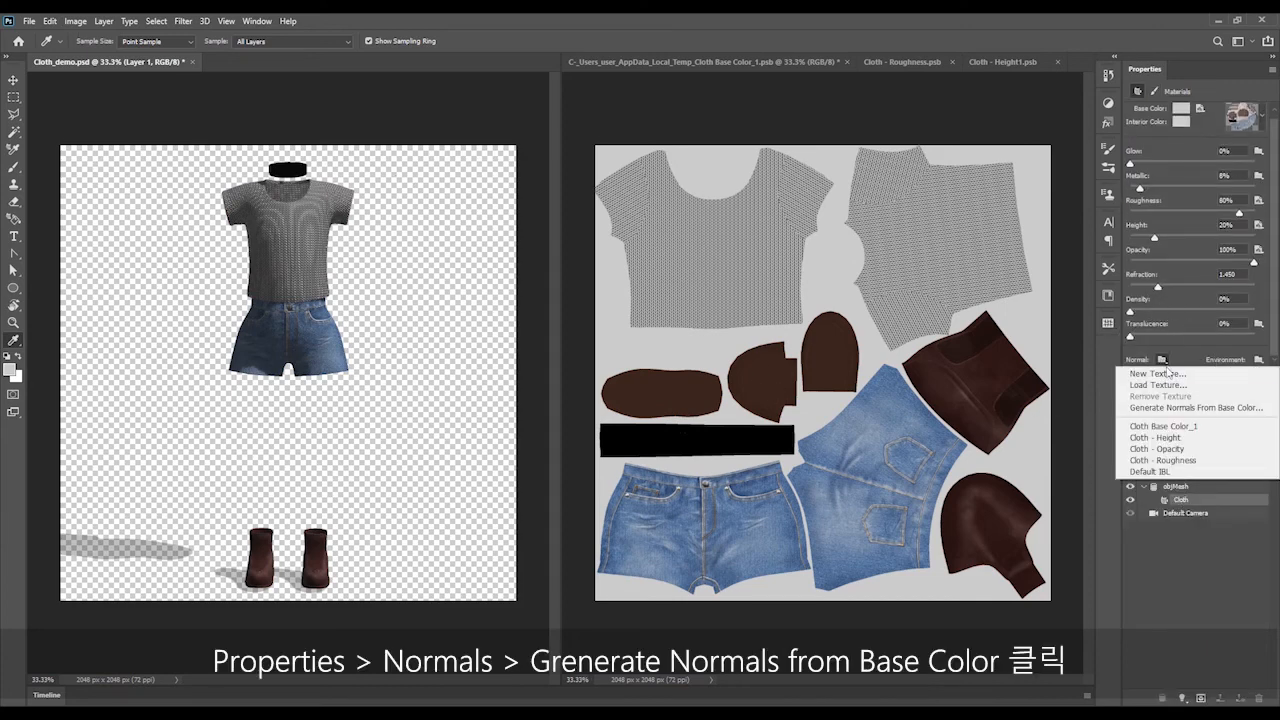
left_click(1175, 417)
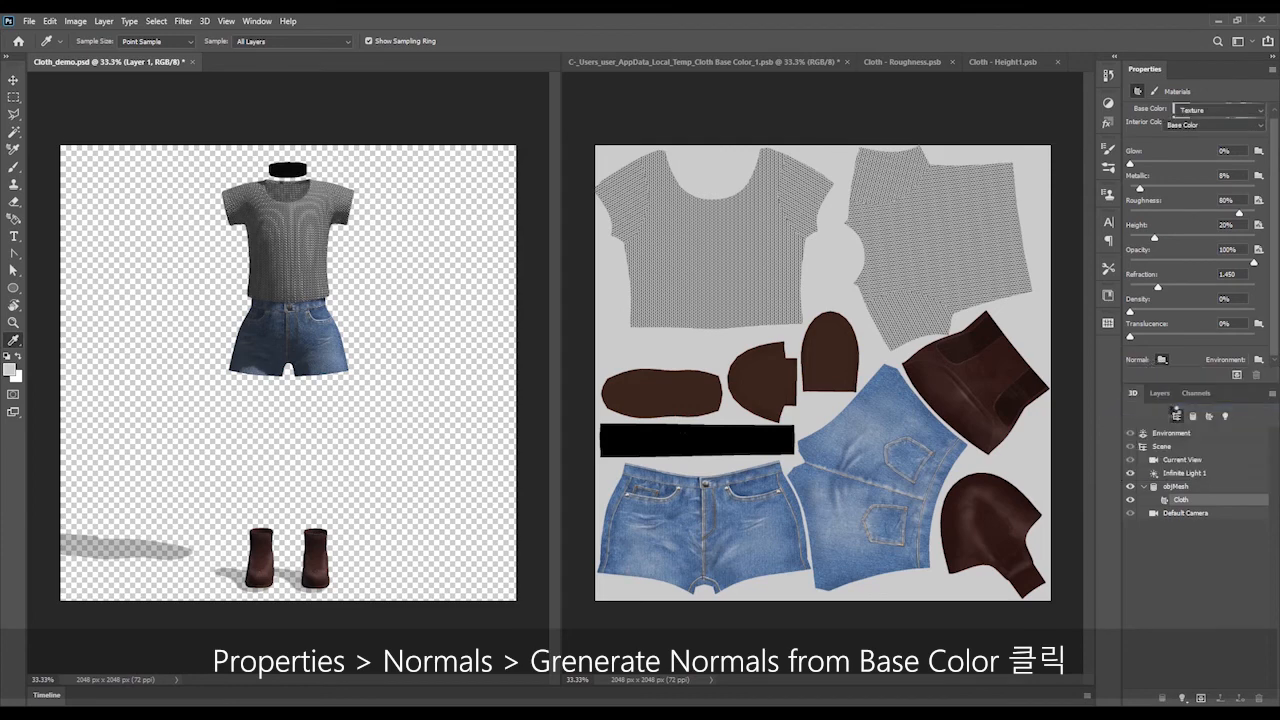
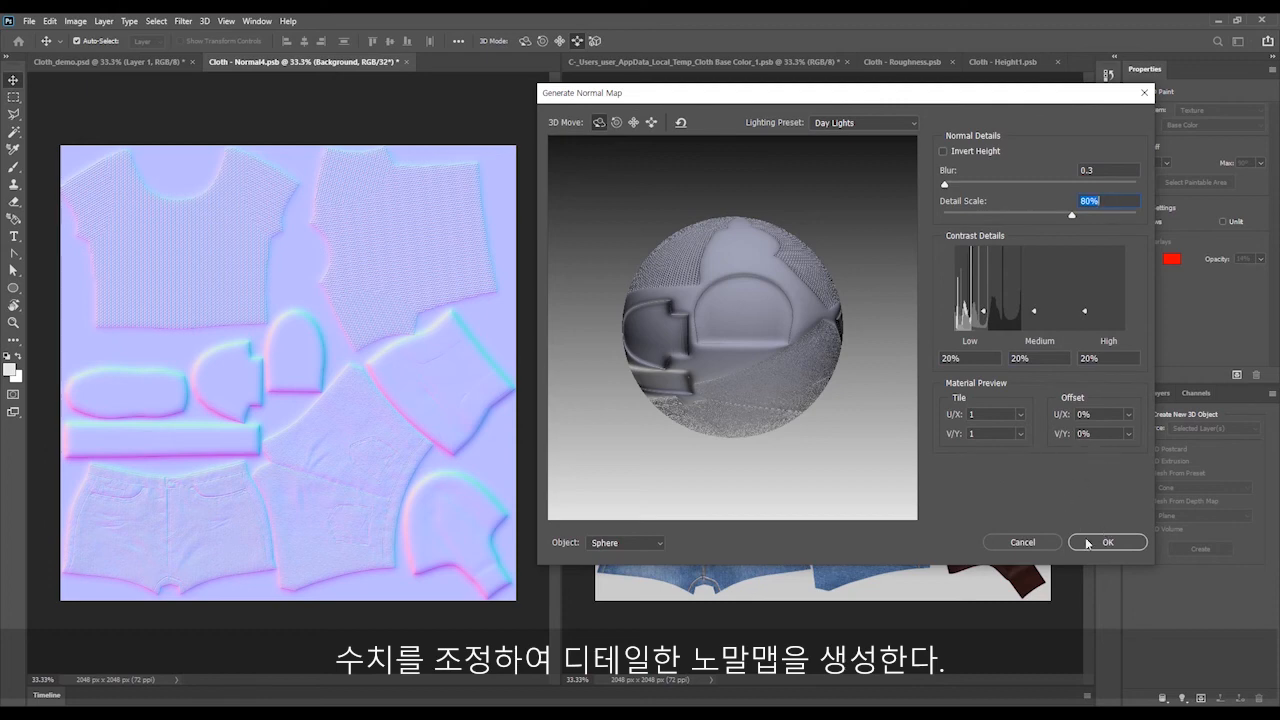
left_click(660, 545)
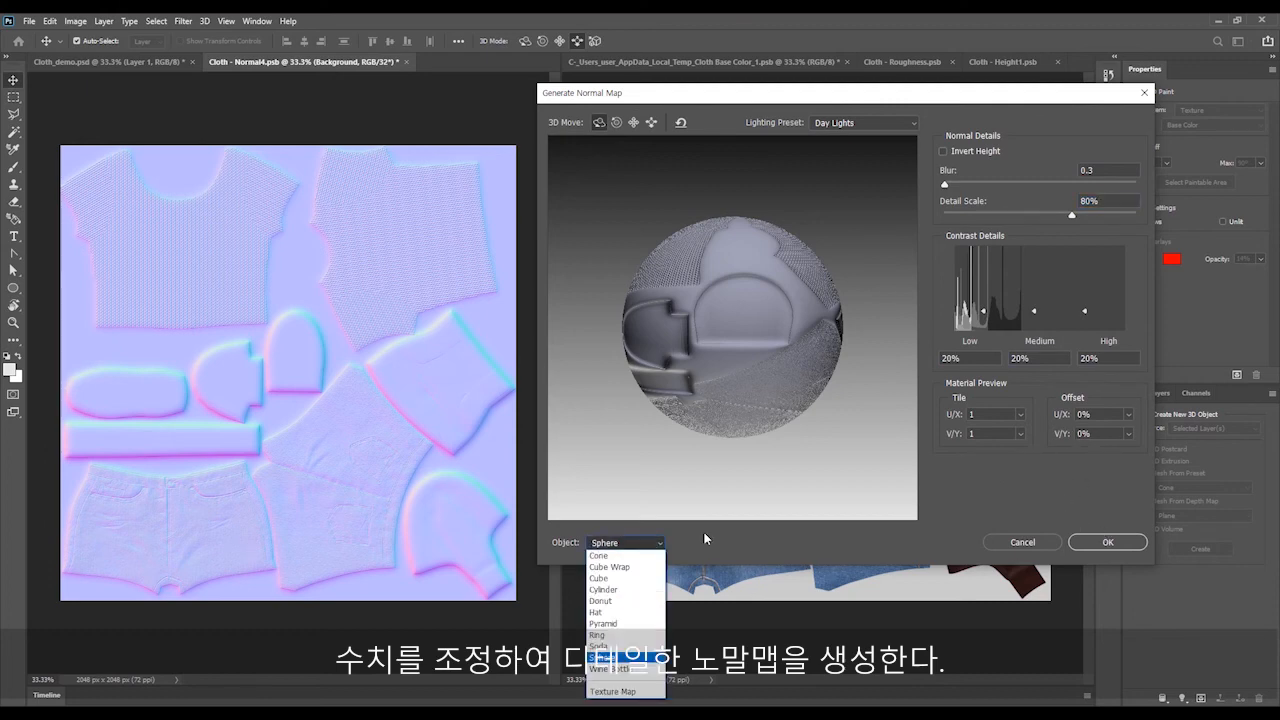
left_click(704, 538)
left_click(1120, 541)
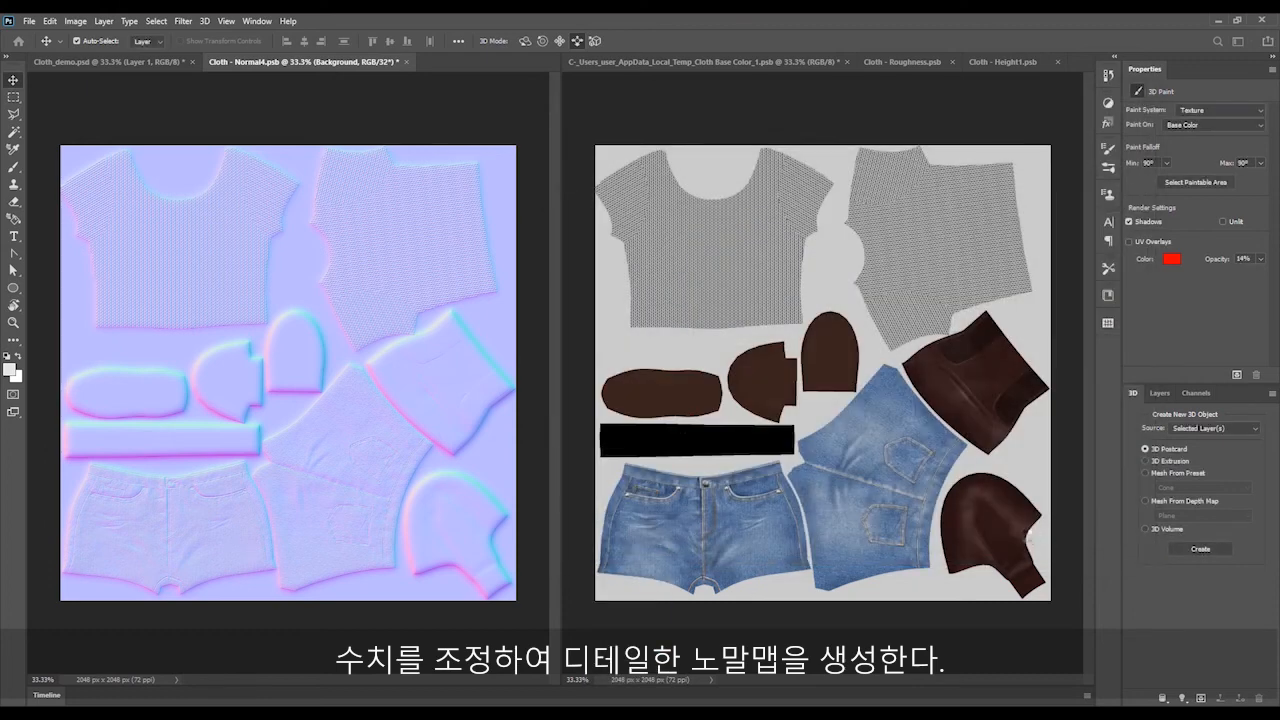
Close the generated normal map, reopen it from the Cloth material's normal texture, and inspect its surface detail up close and as a whole
key("ctrl+w")
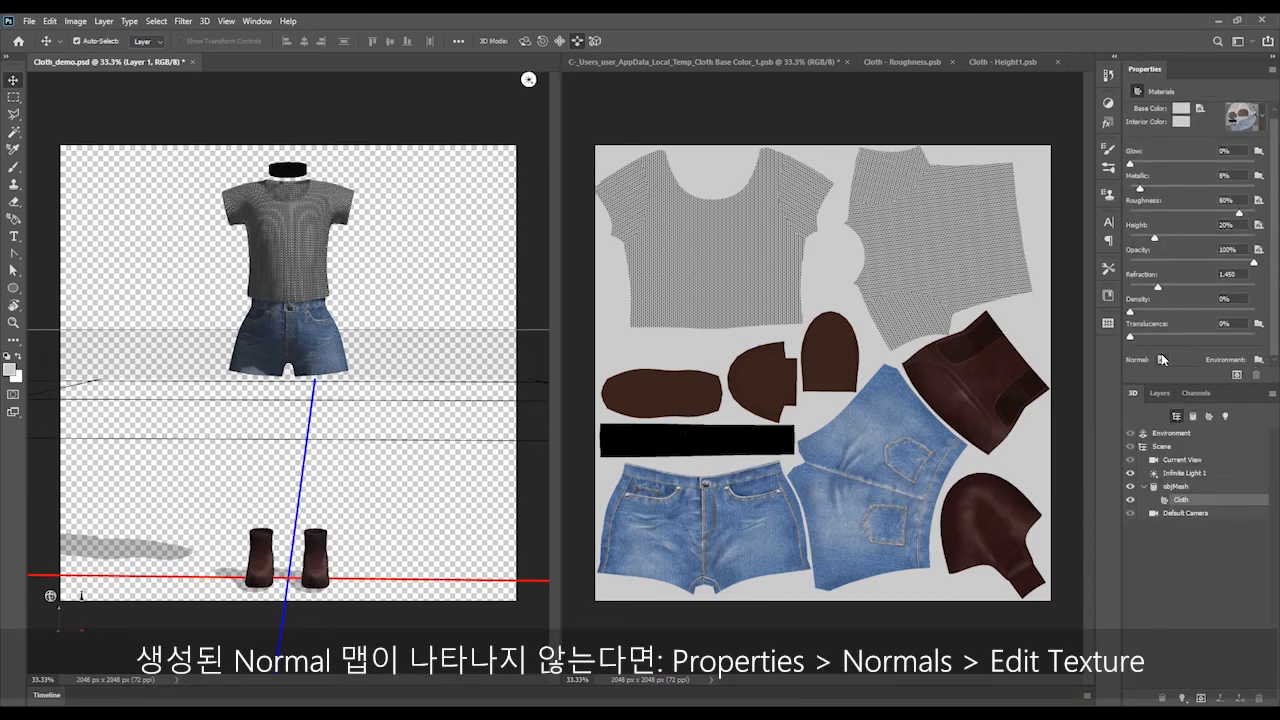
left_click(1162, 360)
left_click(1170, 367)
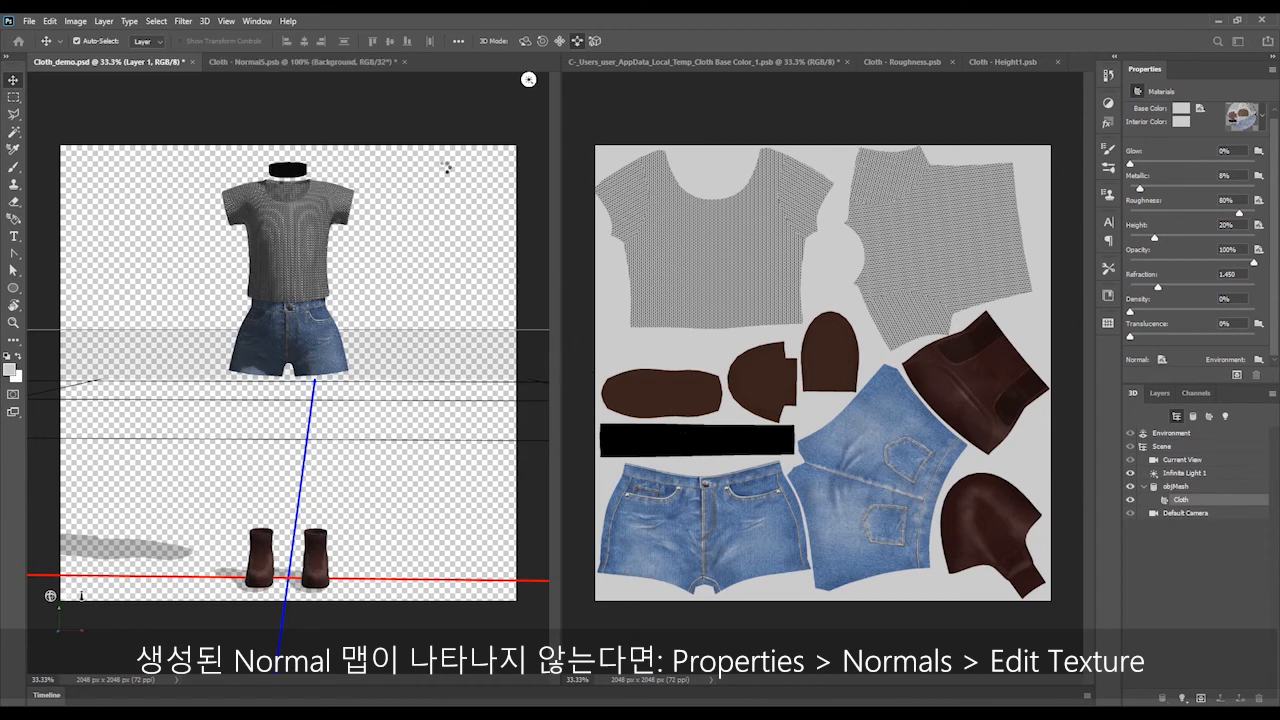
key("ctrl+1")
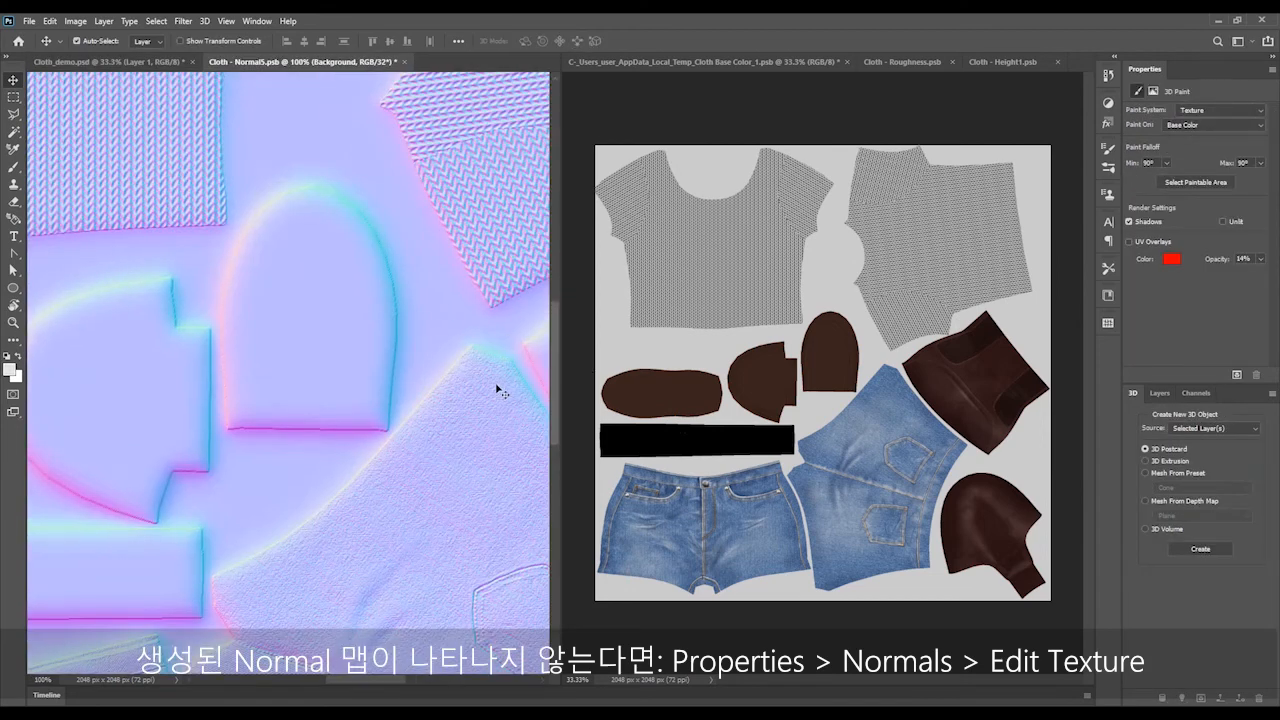
left_click_drag(485, 384, 143, 314)
left_click_drag(425, 423, 268, 461)
scroll(268, 461, "up", 2)
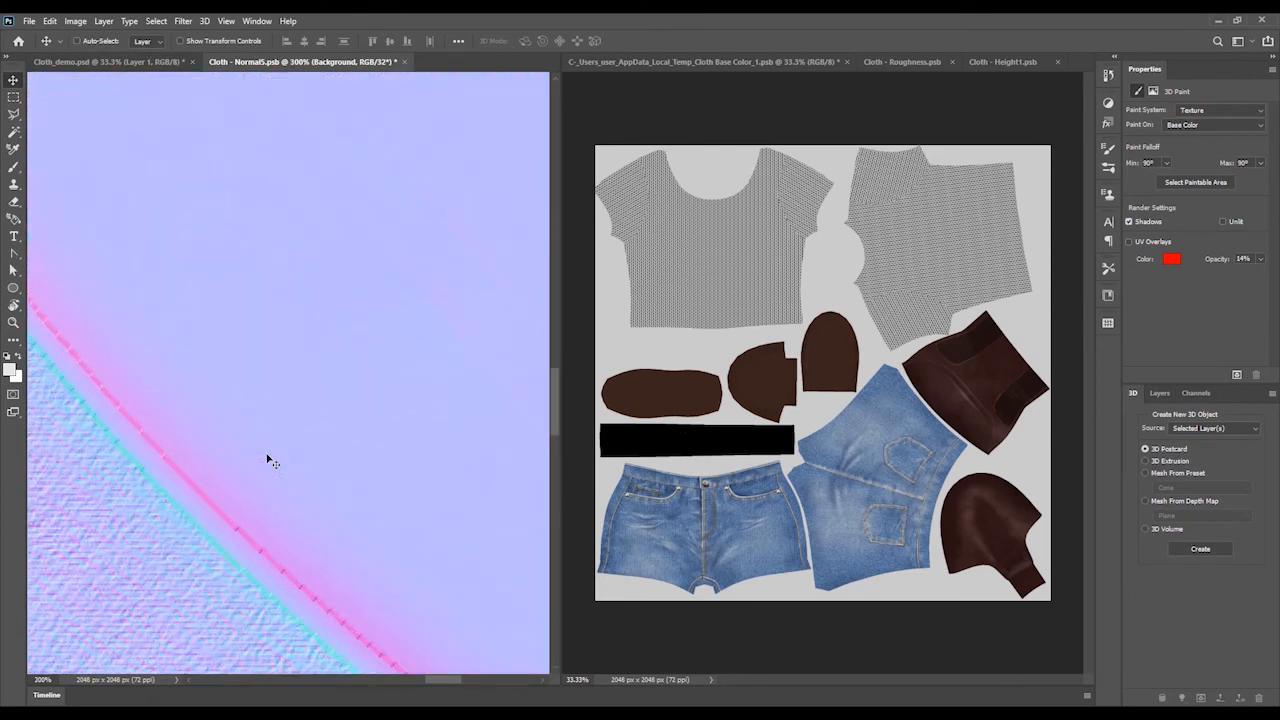
scroll(268, 461, "down", 6)
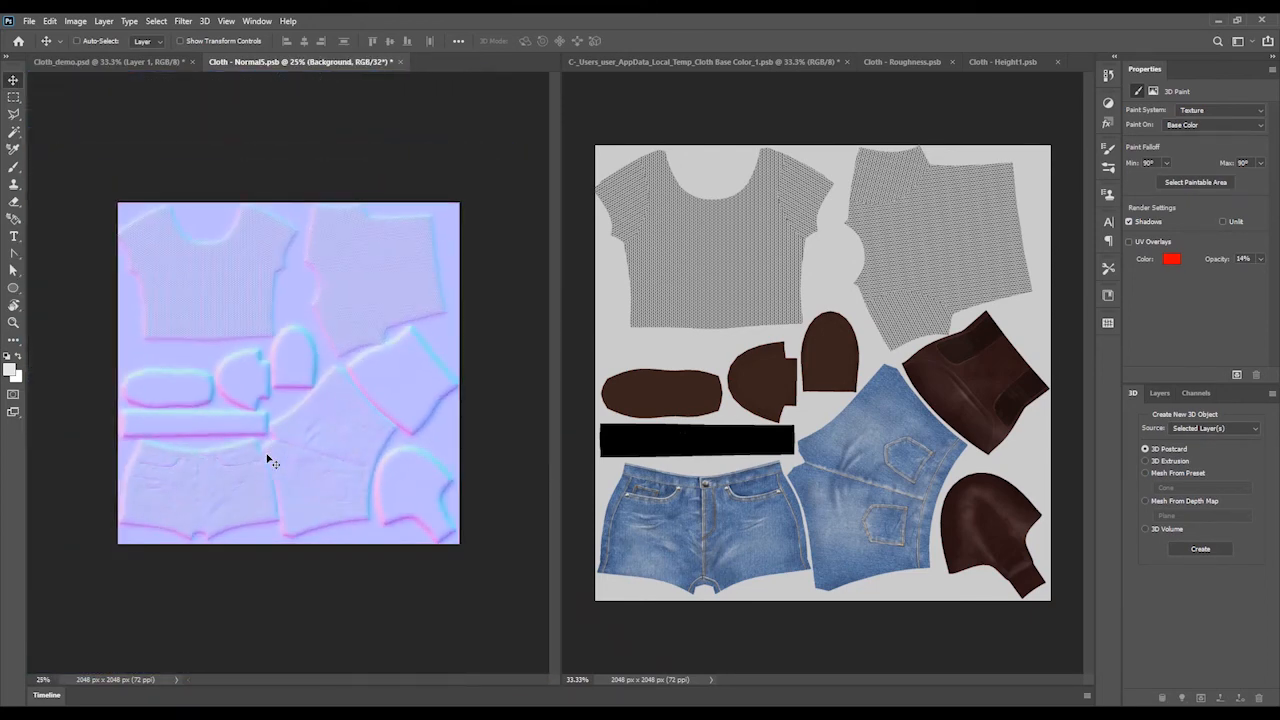
scroll(310, 246, "up", 1)
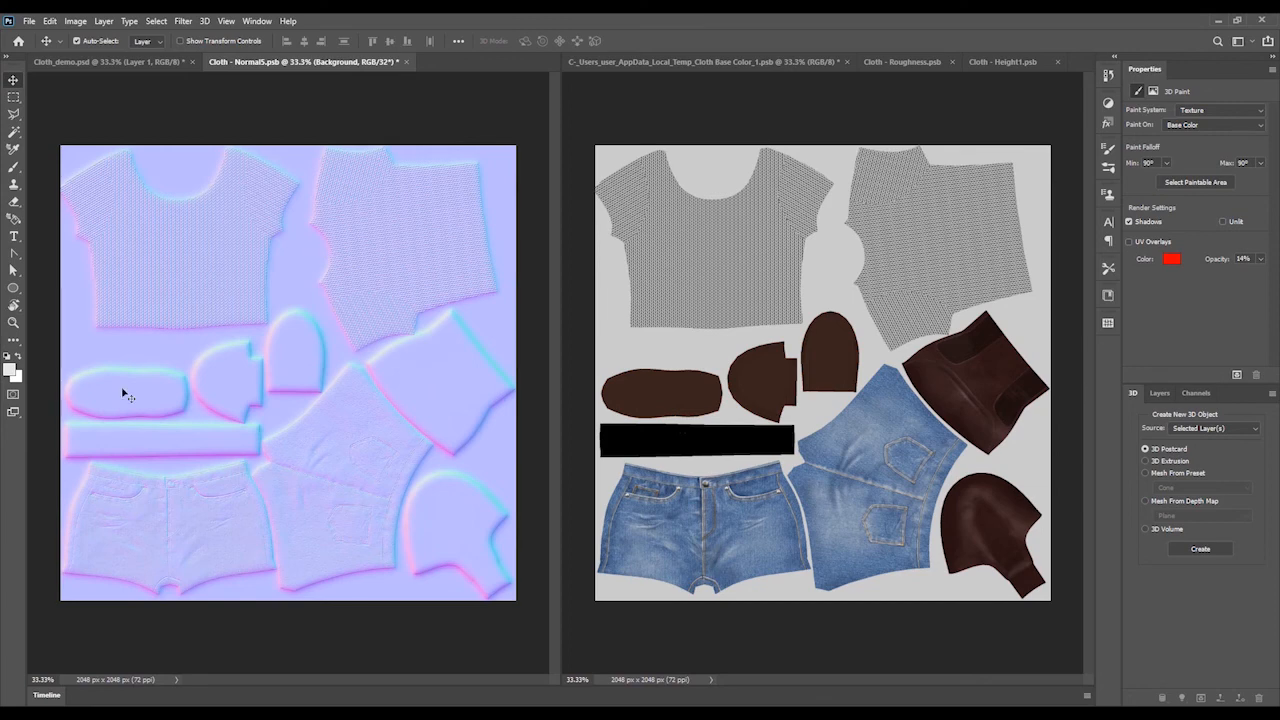
In File Explorer, create a folder named map inside the 1_3DGraphicD project folder and open it
left_click(824, 212)
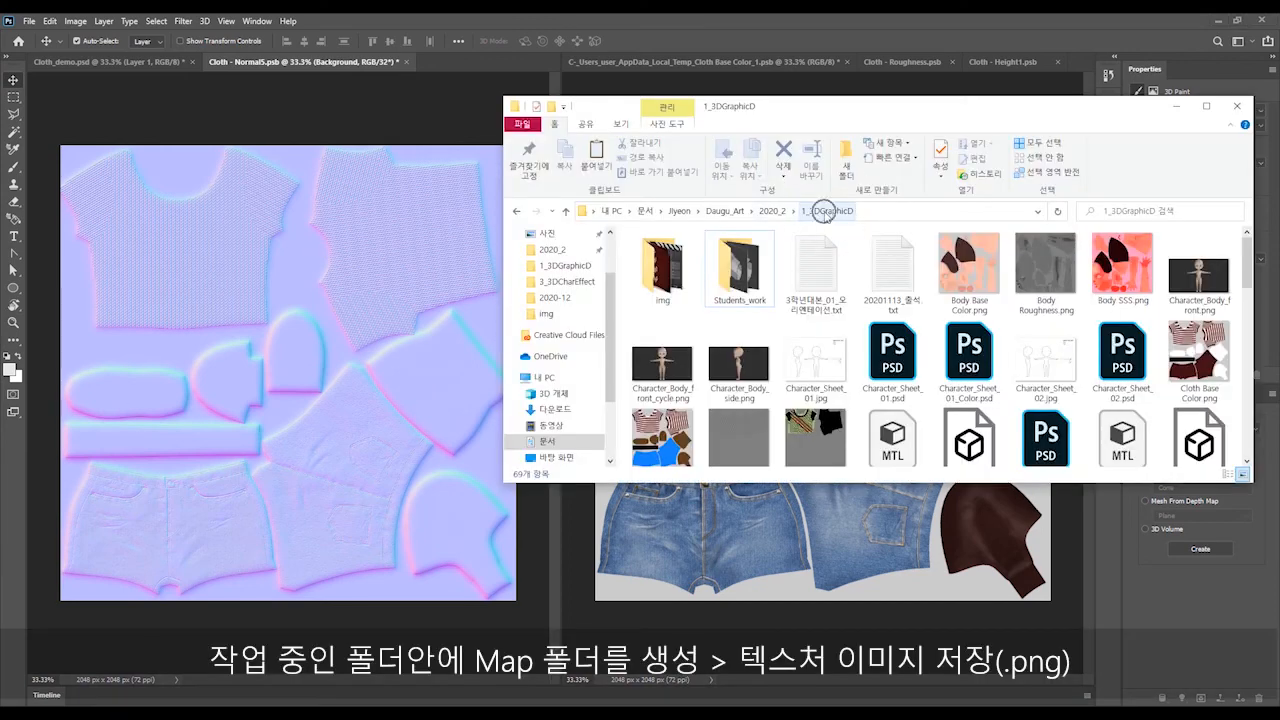
right_click(780, 318)
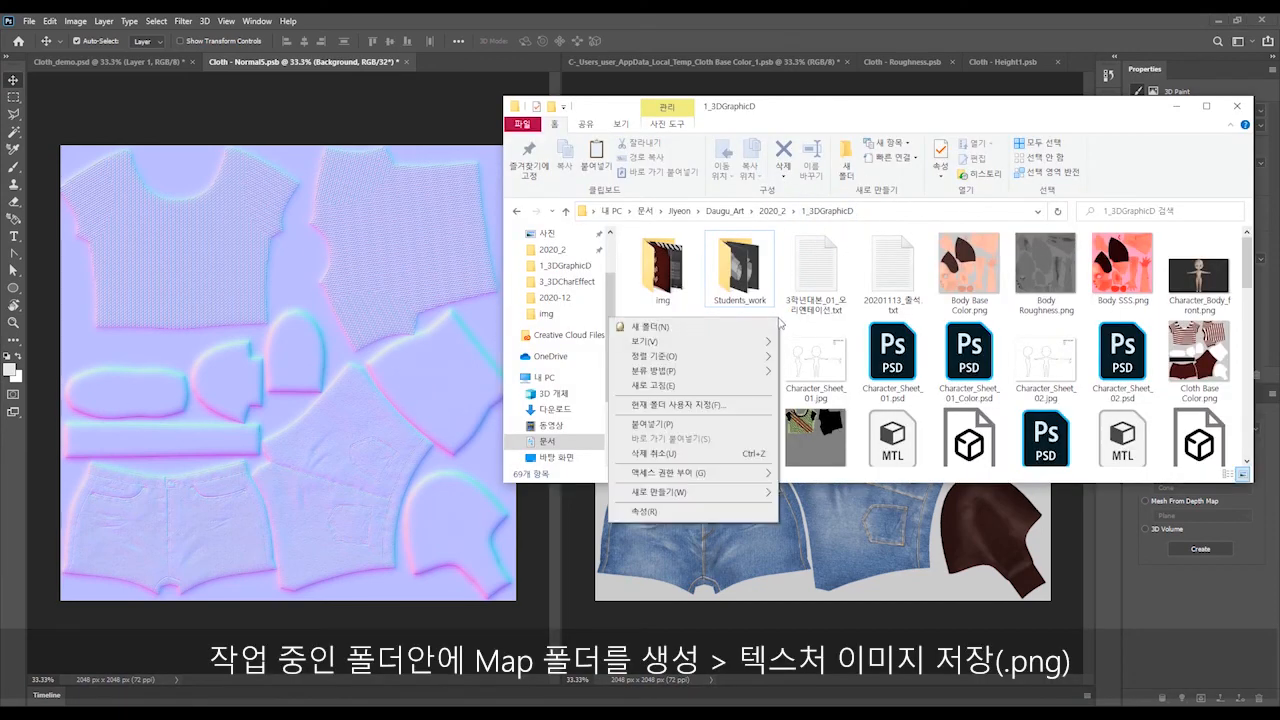
left_click(762, 329)
type("map")
key("Return")
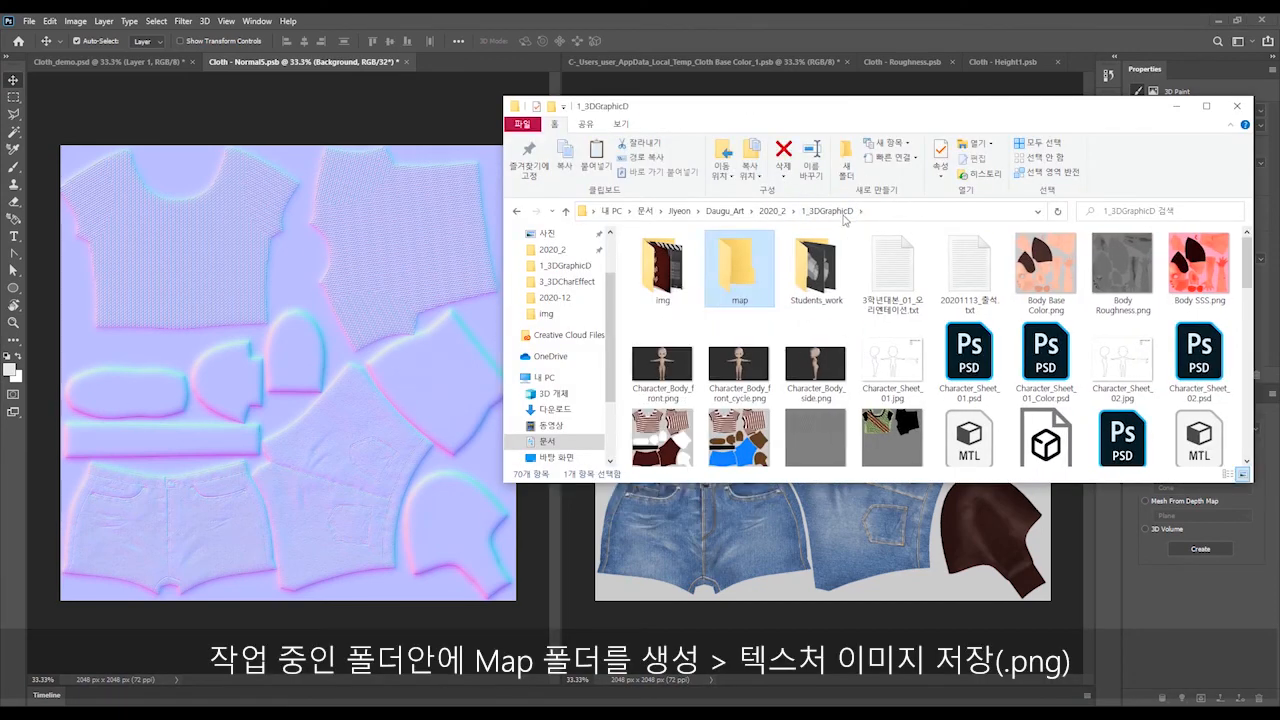
double_click(738, 268)
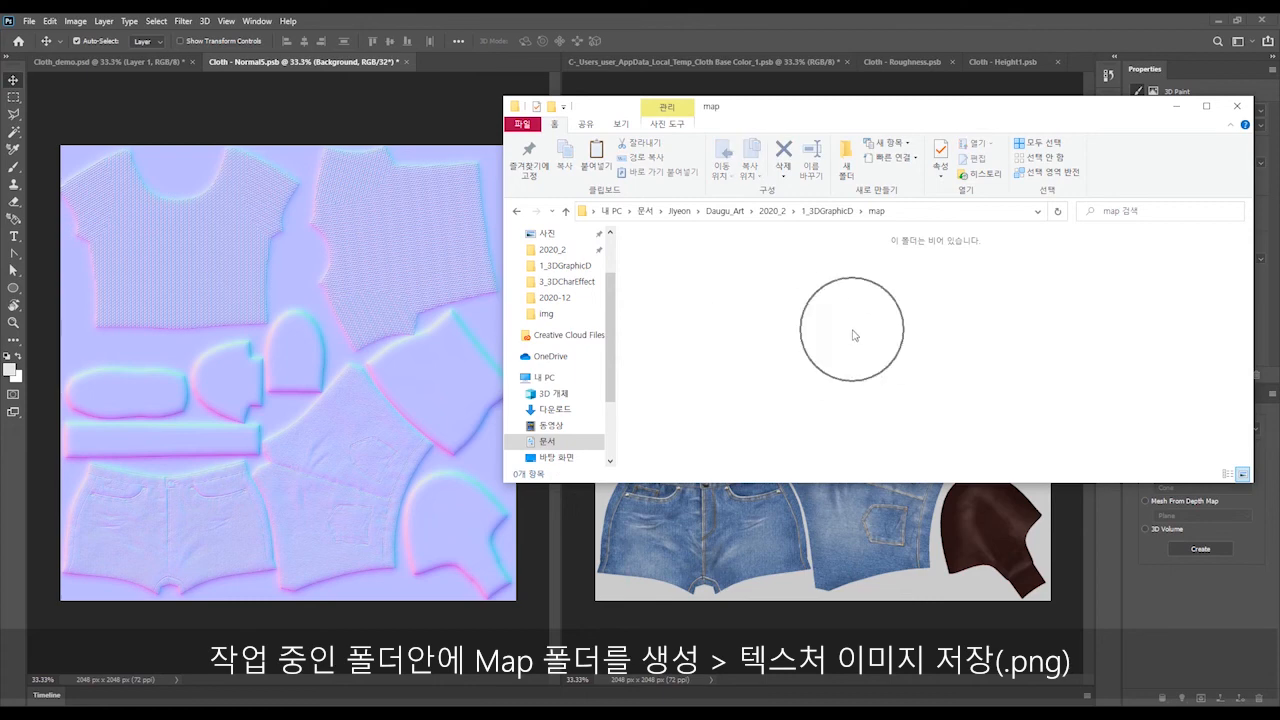
Switch back to Photoshop and export the normal map as the PNG file Cloth_Normal.png into the map folder
left_click(389, 20)
left_click(29, 21)
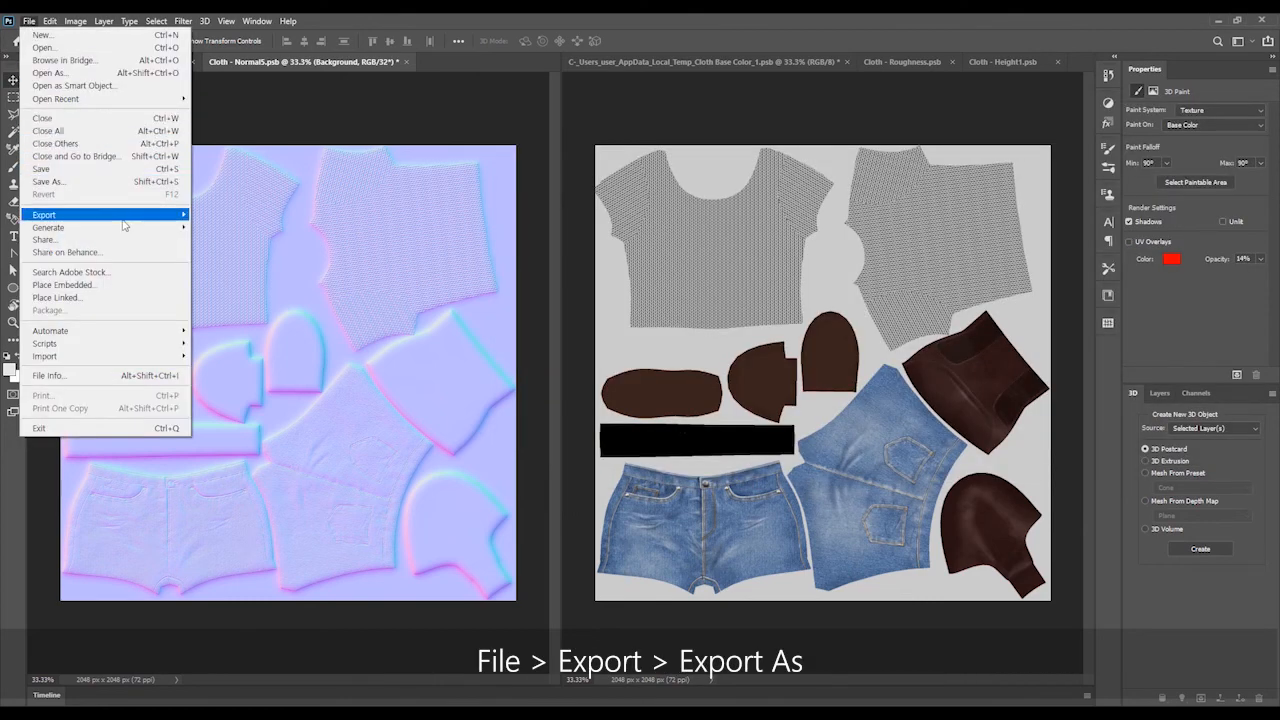
mouse_move(127, 224)
left_click(221, 229)
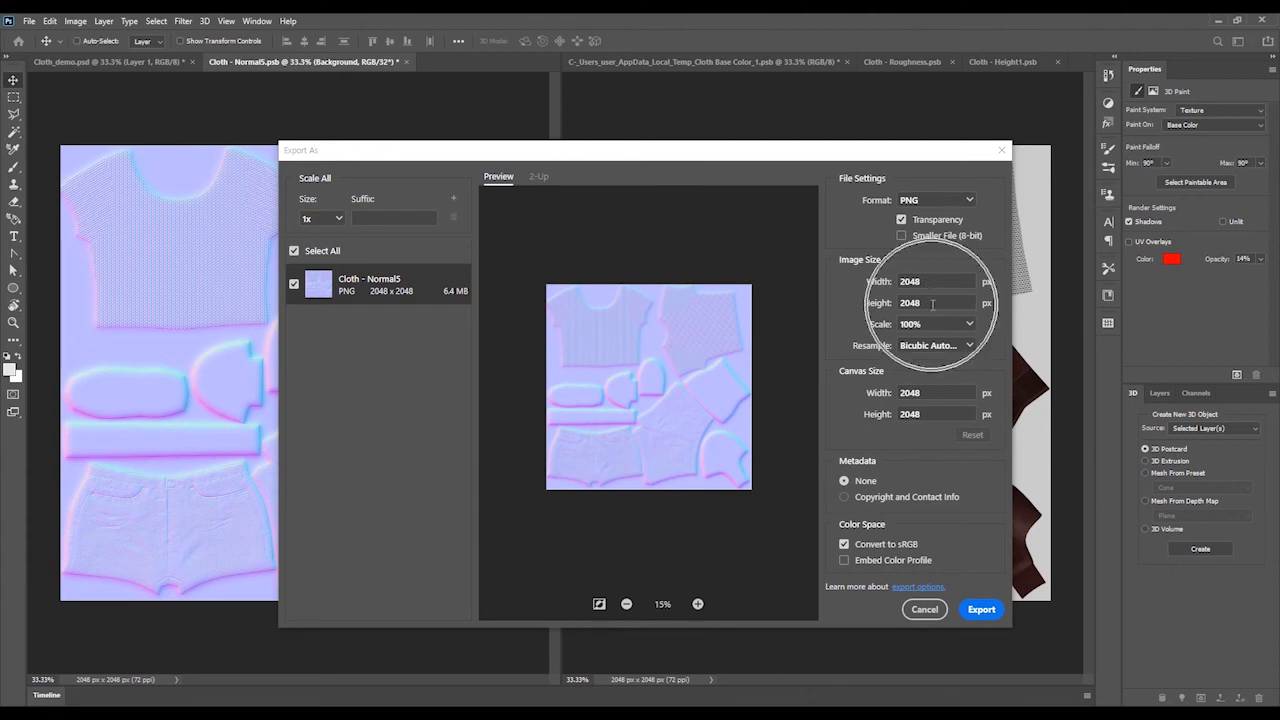
left_click(967, 603)
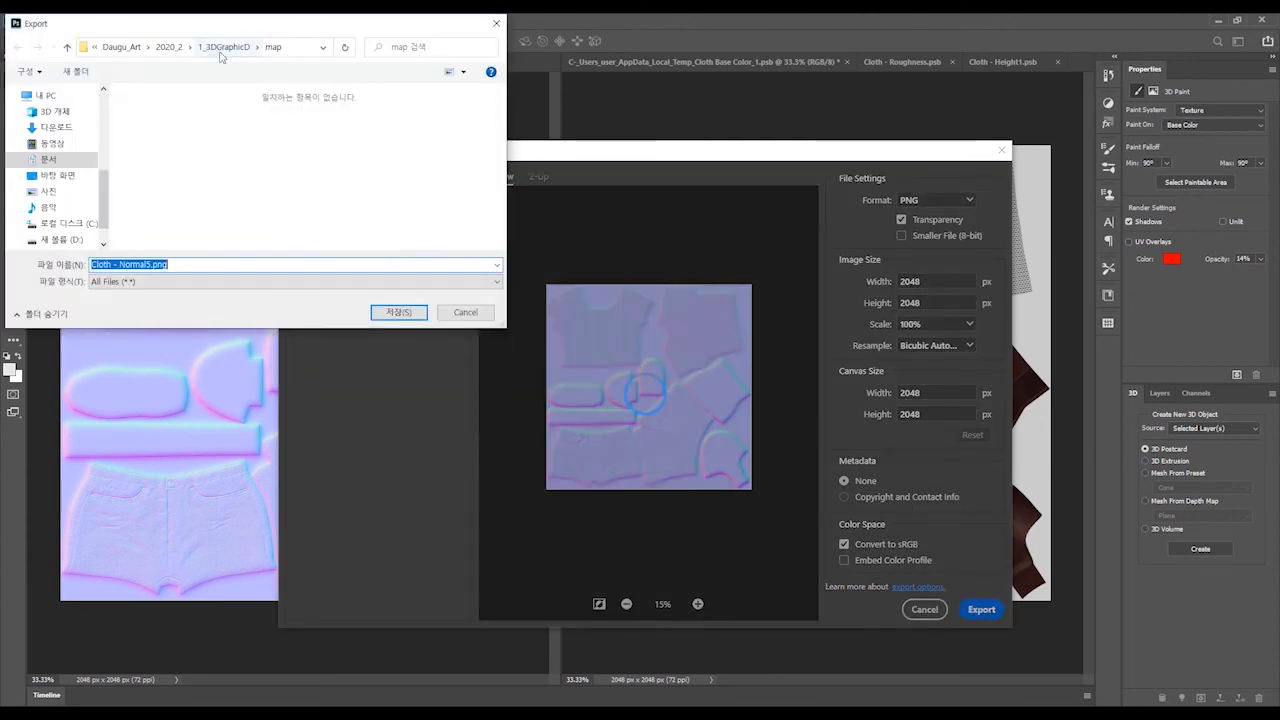
left_click(228, 47)
double_click(232, 126)
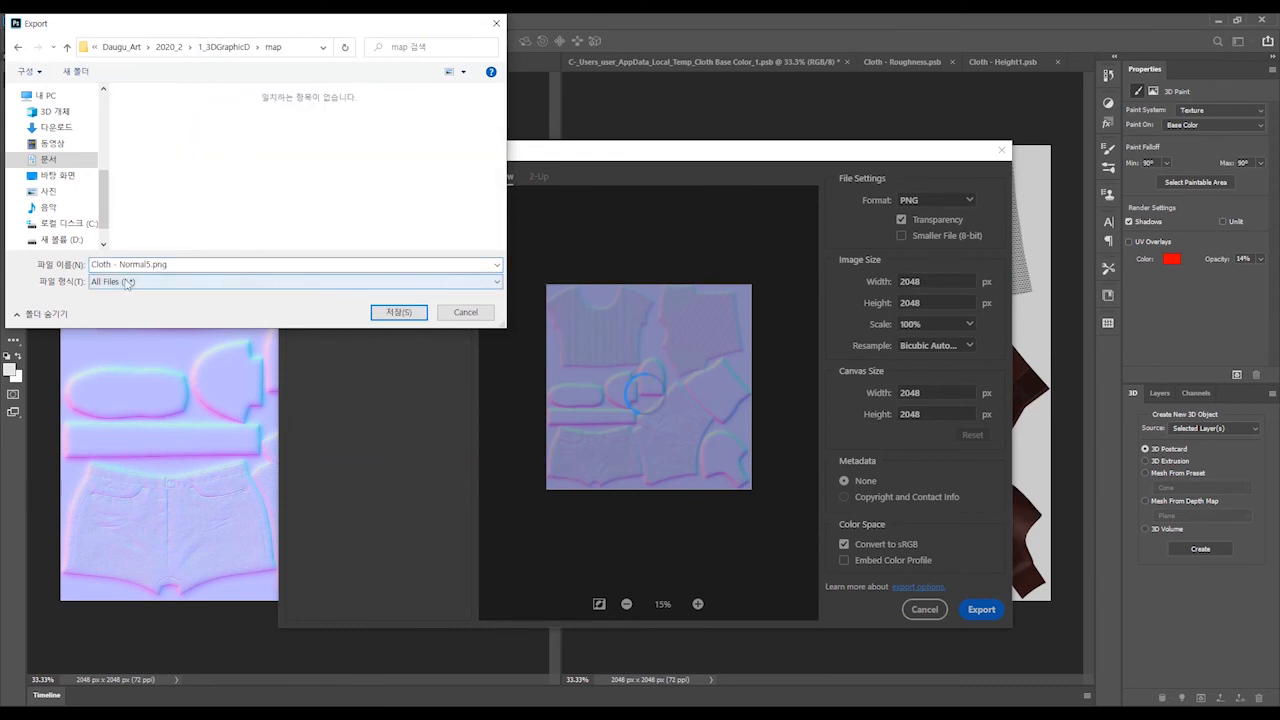
left_click(121, 267)
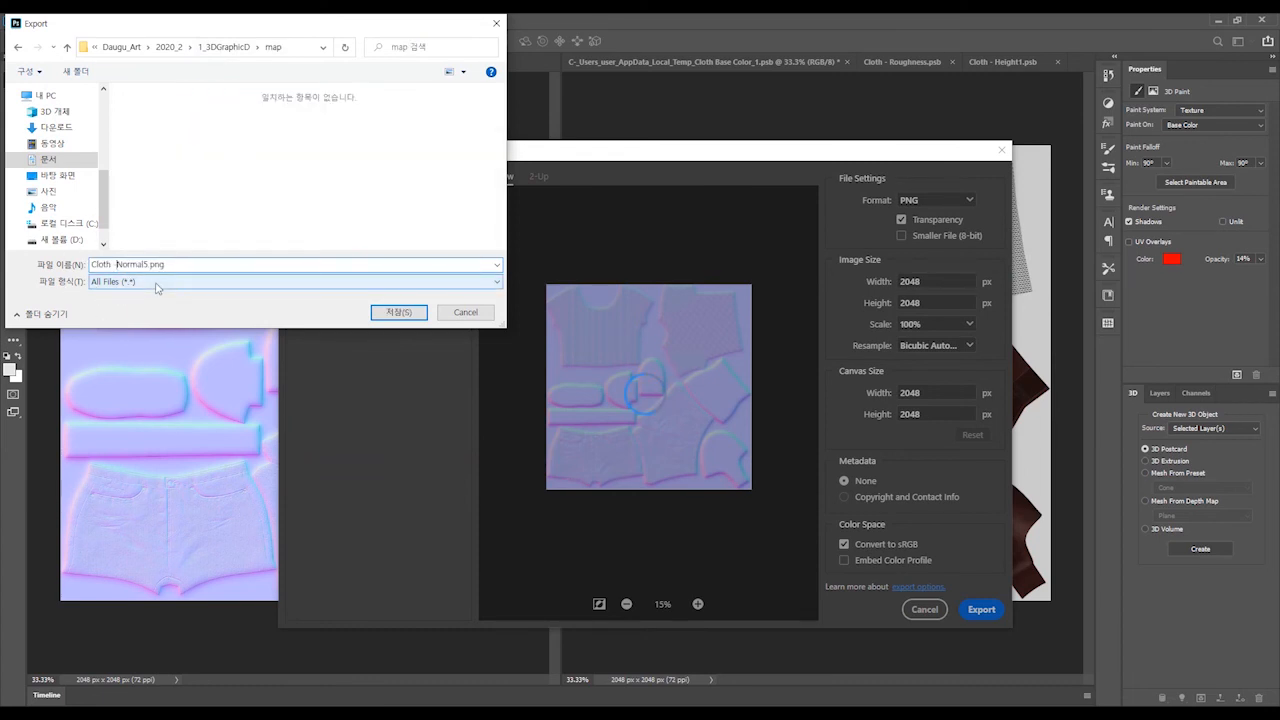
key("BackSpace")
key("BackSpace")
type("_")
left_click(399, 312)
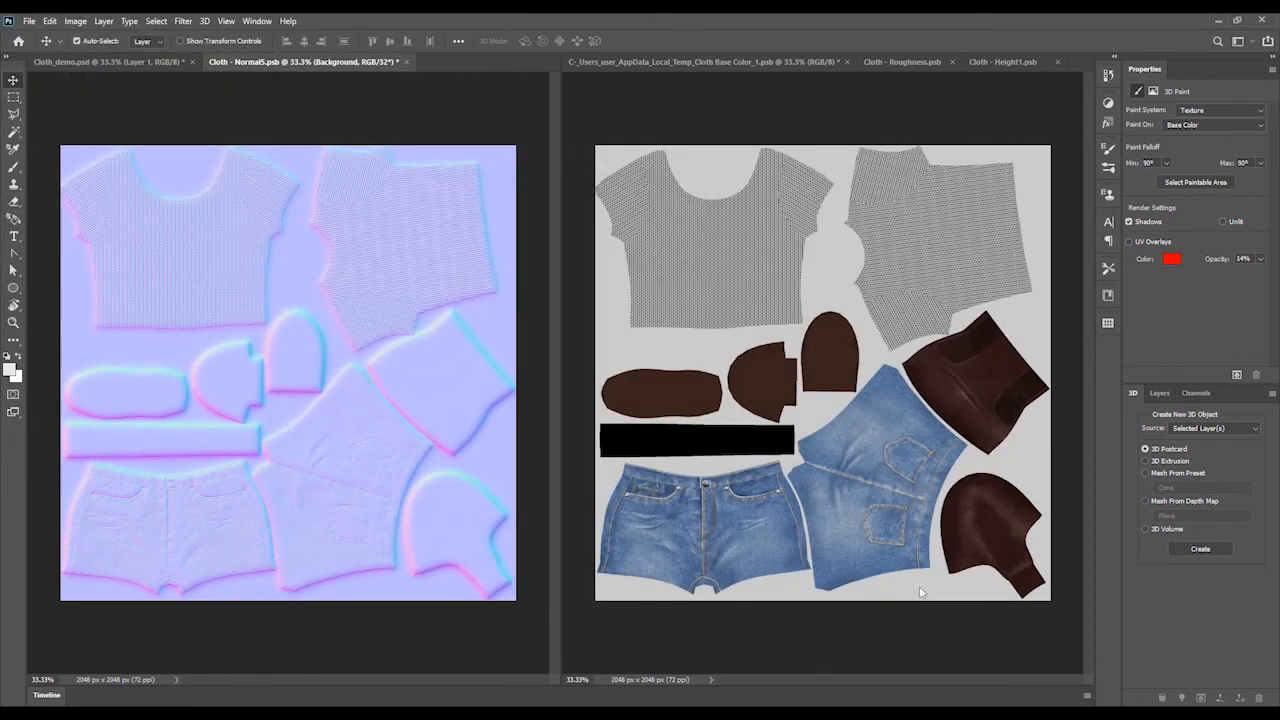
Bring back the red-striped sweater colors in the base color map and select Layer 1 copy
left_click(650, 61)
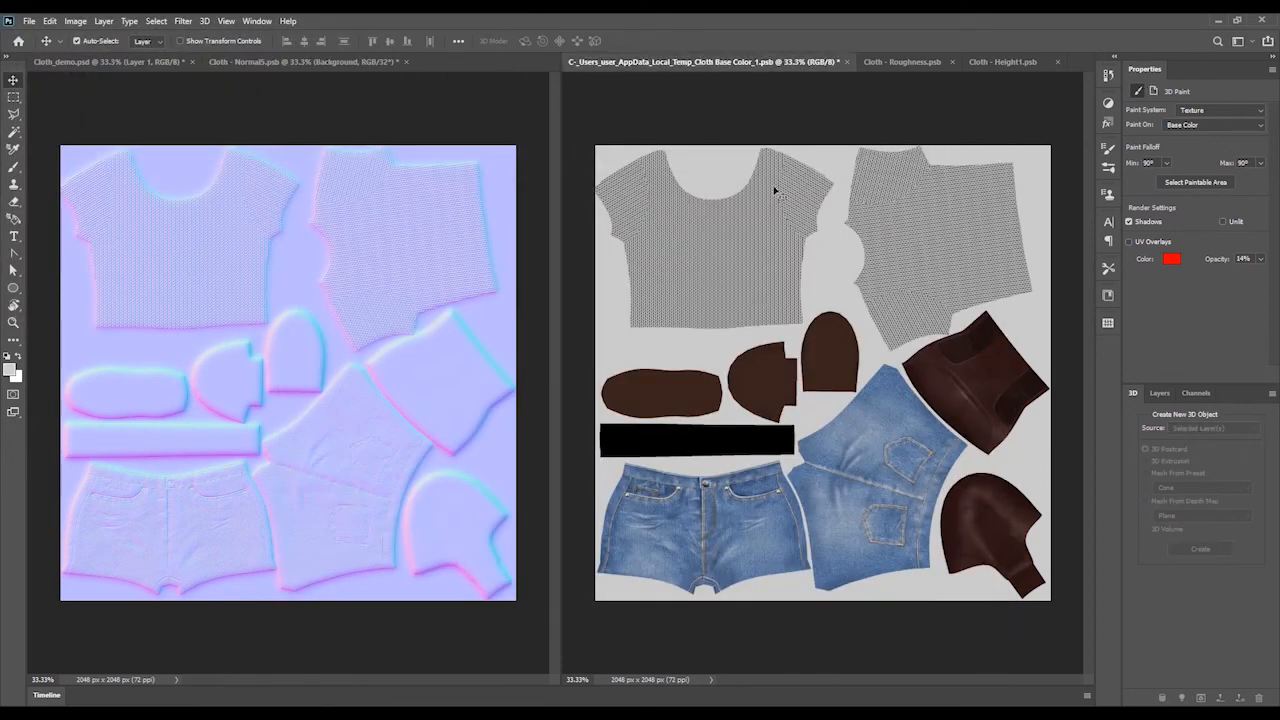
left_click(1160, 393)
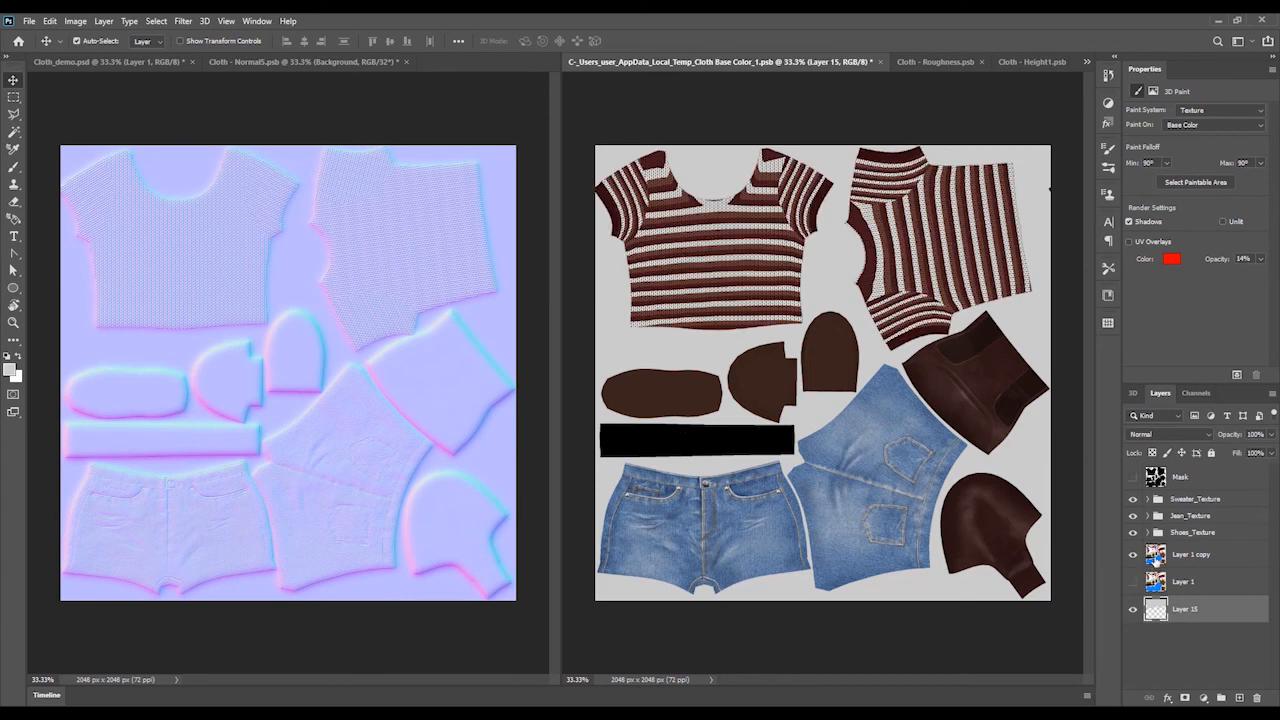
left_click(1190, 555)
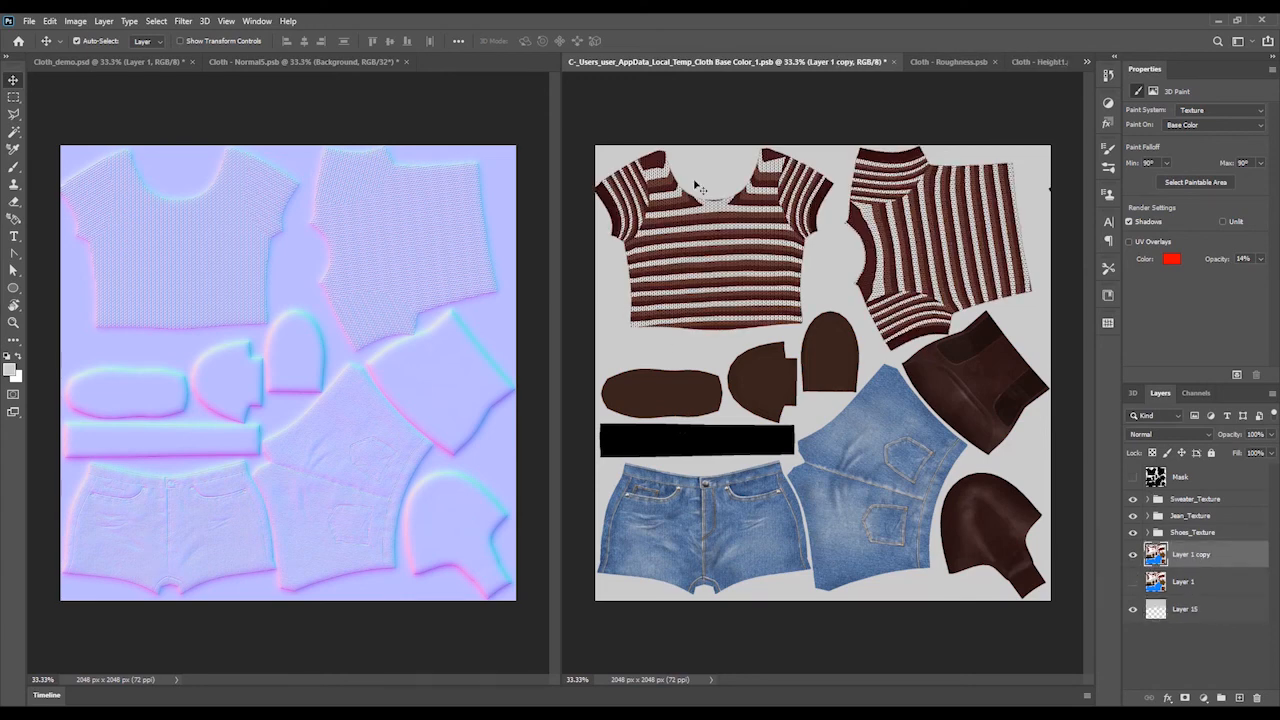
Export the base color map as the PNG file Cloth_Base Color.png into the map folder
left_click(27, 21)
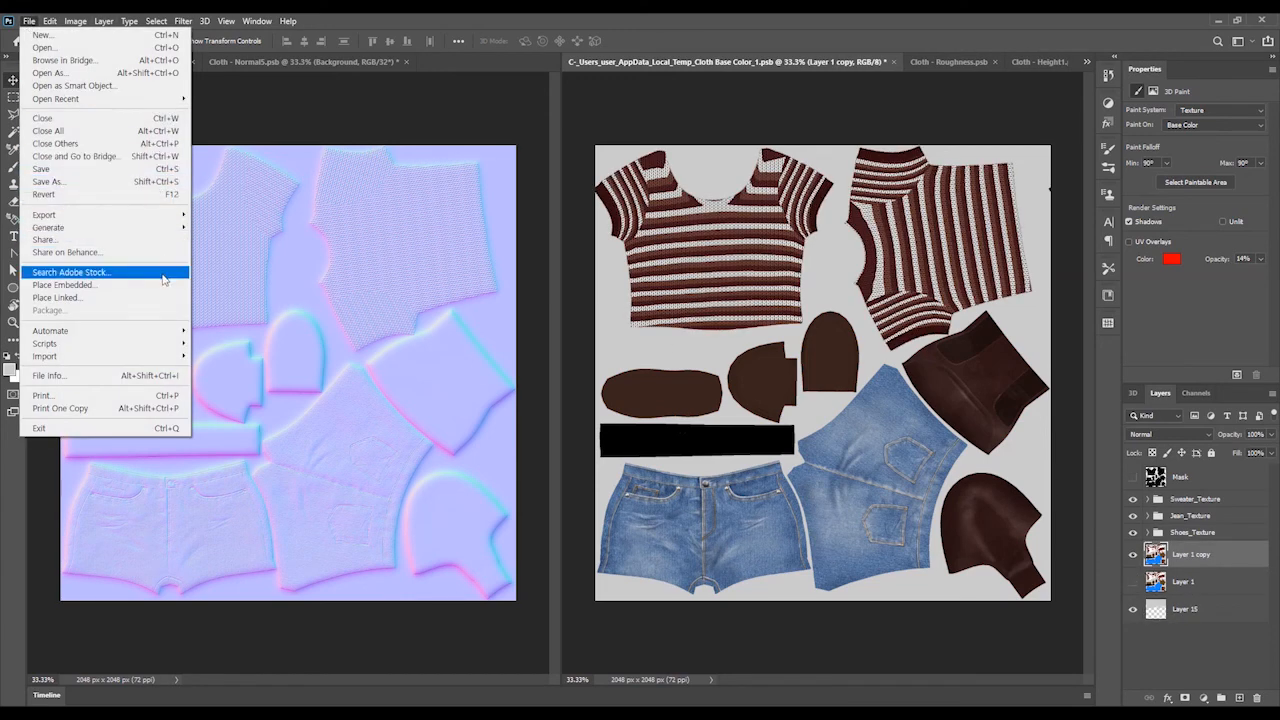
left_click(176, 222)
left_click(217, 227)
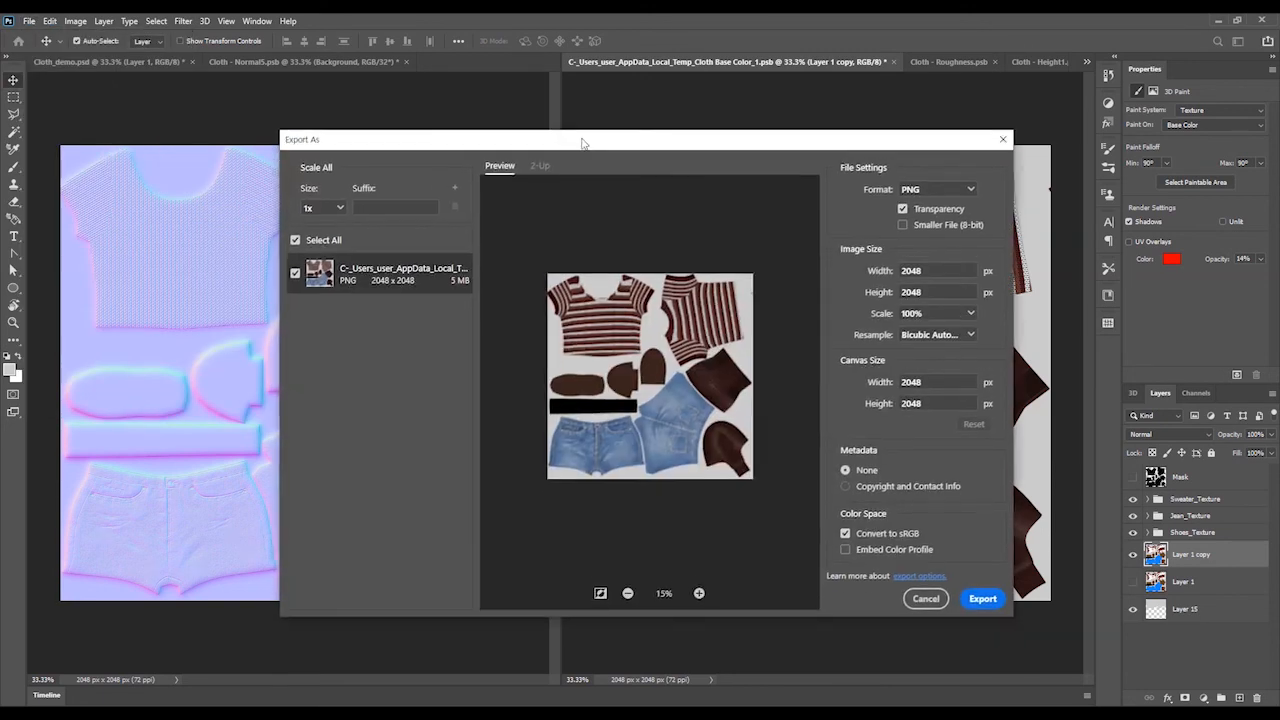
left_click(965, 585)
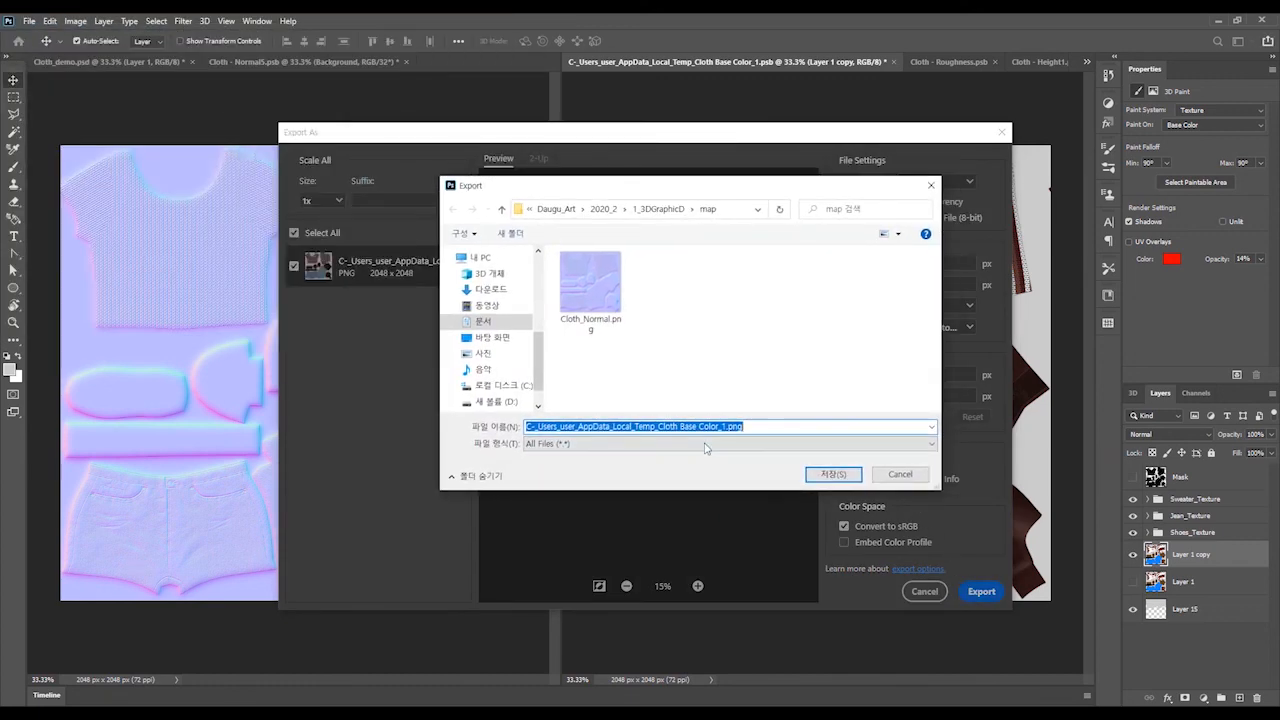
left_click(722, 427)
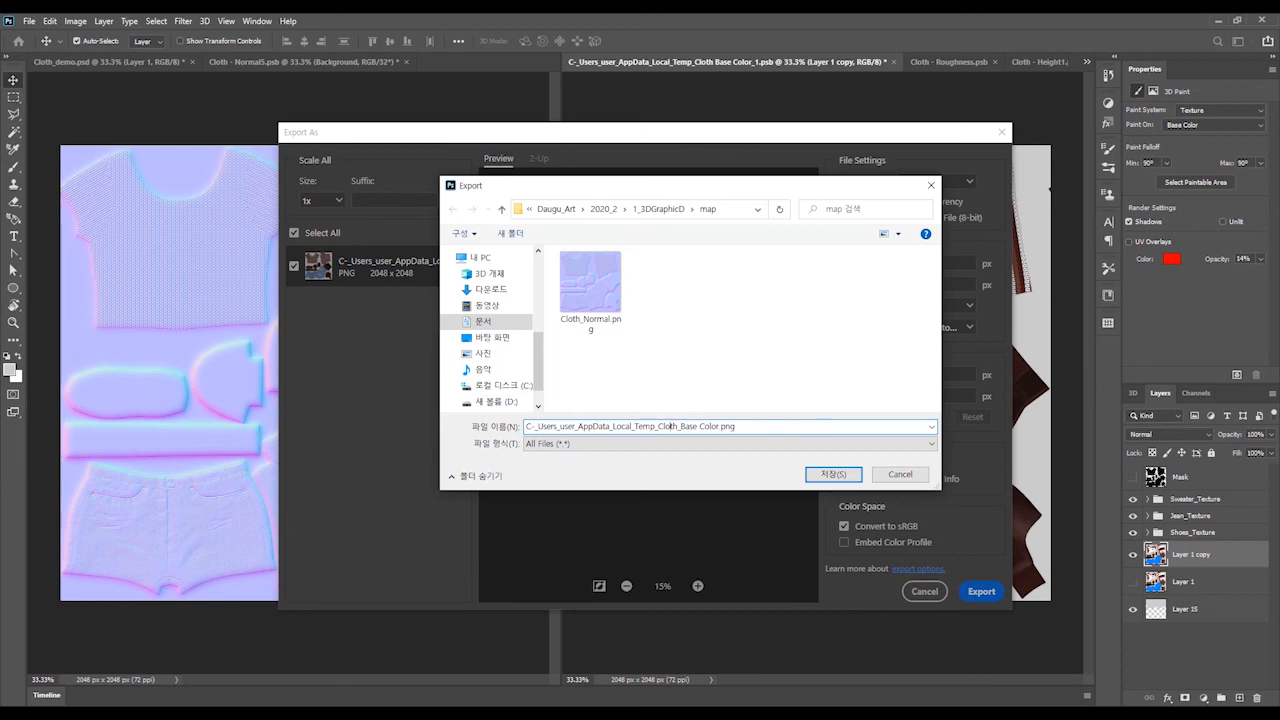
key("BackSpace")
key("BackSpace")
key("BackSpace")
key("BackSpace")
key("BackSpace")
key("BackSpace")
key("BackSpace")
key("BackSpace")
key("BackSpace")
key("BackSpace")
key("BackSpace")
key("BackSpace")
key("BackSpace")
key("BackSpace")
key("BackSpace")
key("BackSpace")
key("BackSpace")
key("BackSpace")
key("BackSpace")
key("BackSpace")
key("Return")
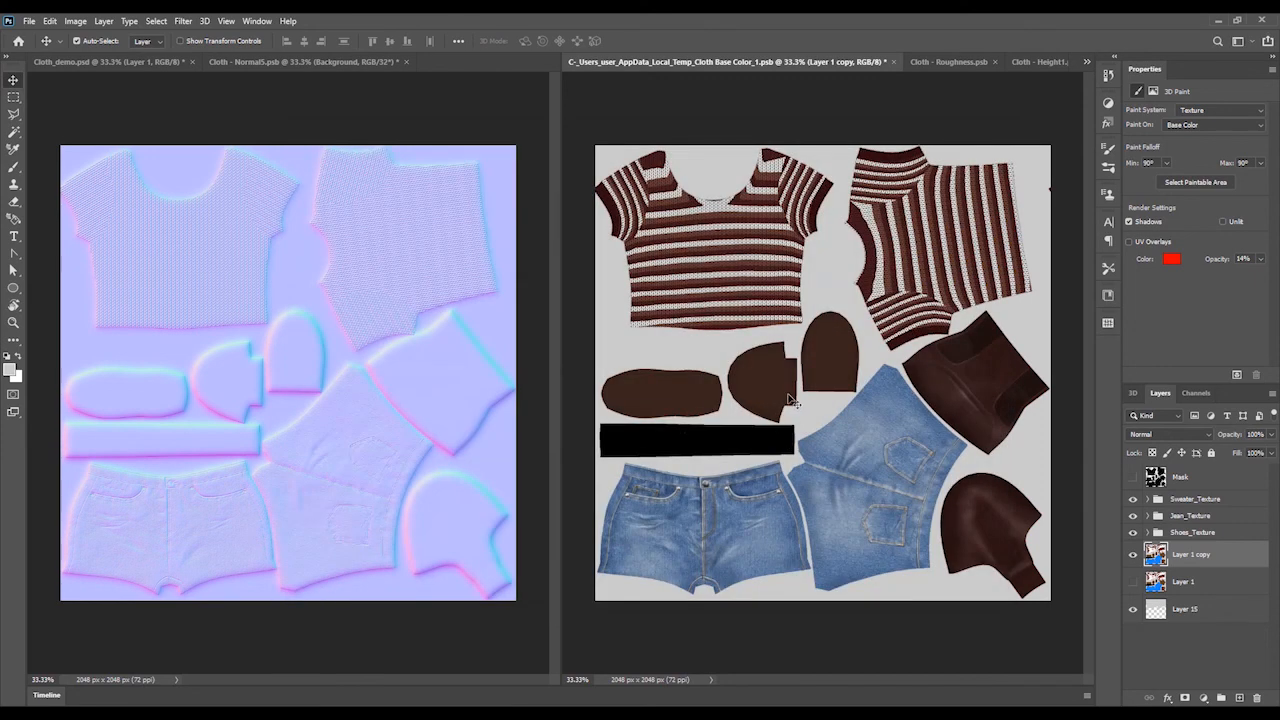
Collapse the Shoes_Texture group of the roughness map and export the map as Cloth_Roughness.png into the map folder
left_click(940, 63)
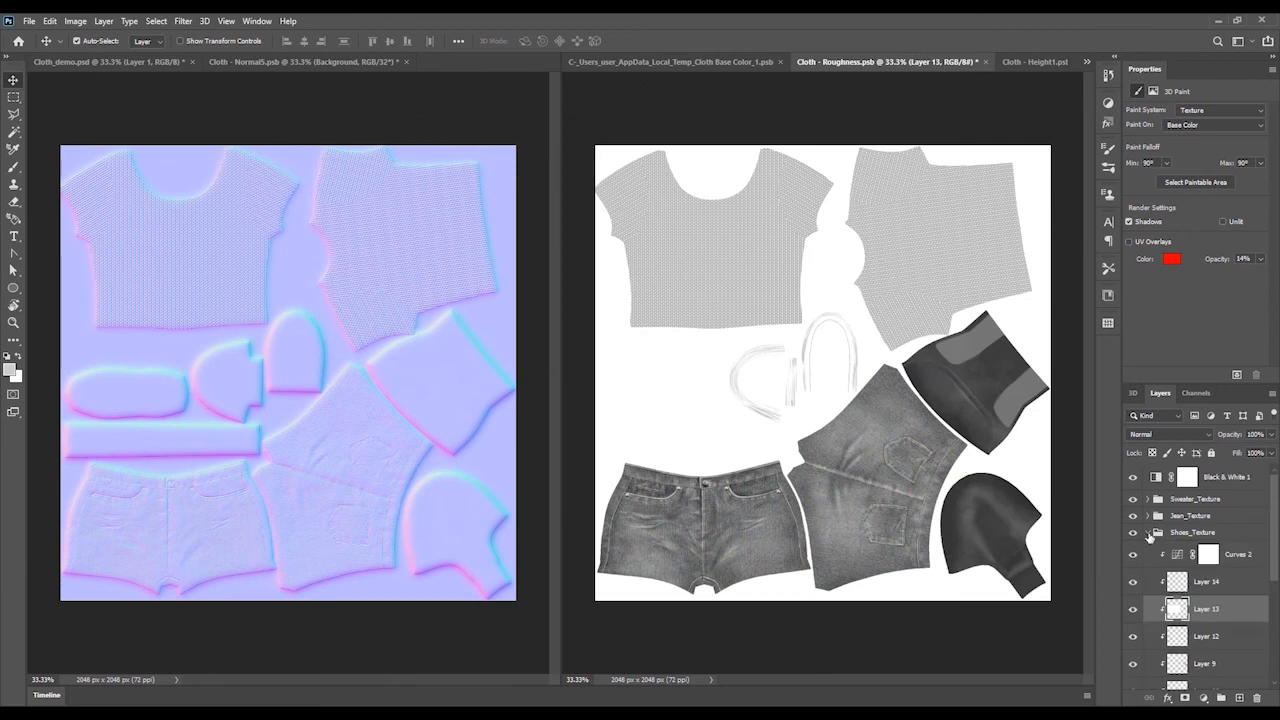
left_click(1148, 533)
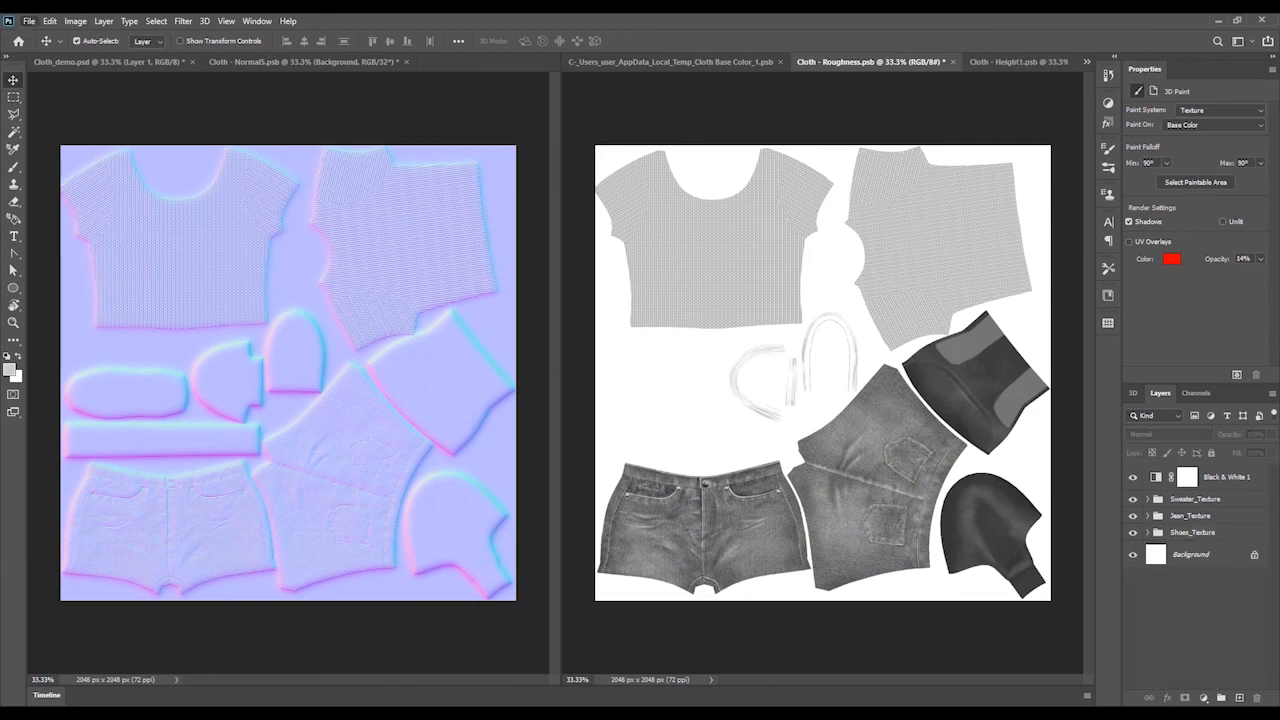
left_click(29, 21)
mouse_move(150, 211)
left_click(217, 229)
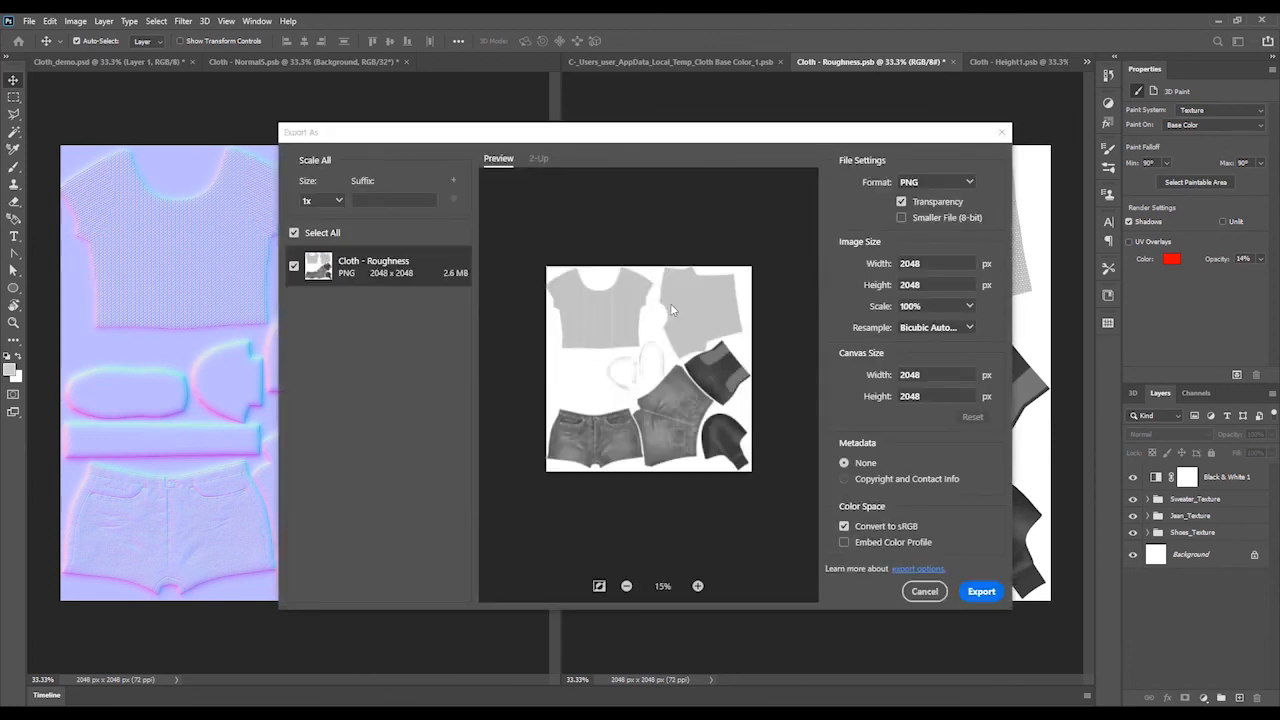
left_click(980, 591)
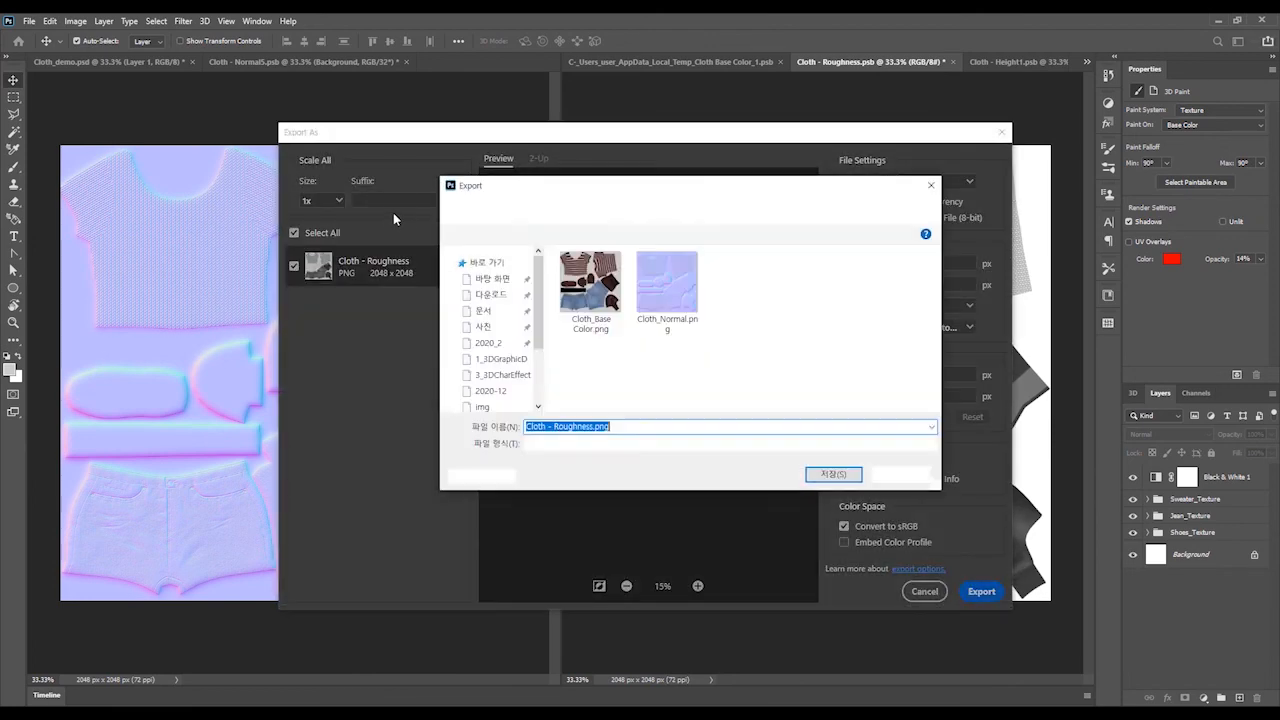
left_click(555, 427)
key("BackSpace")
key("BackSpace")
key("BackSpace")
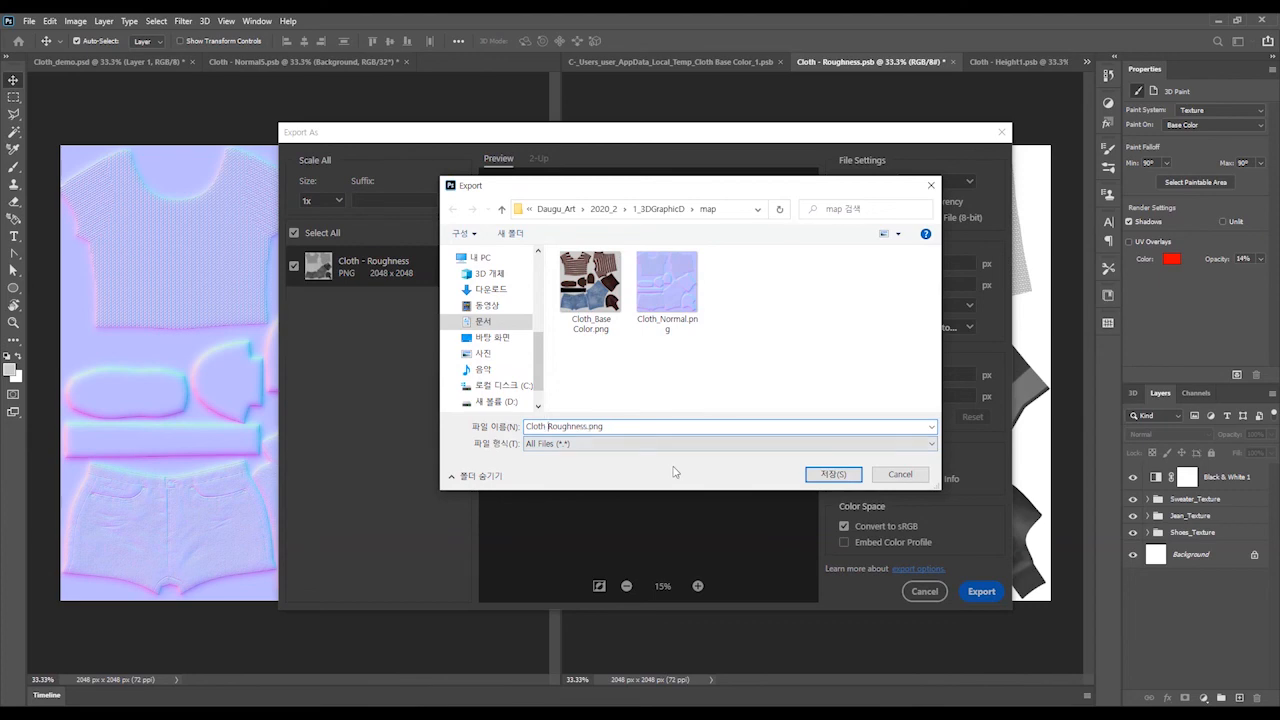
type("_")
key("Return")
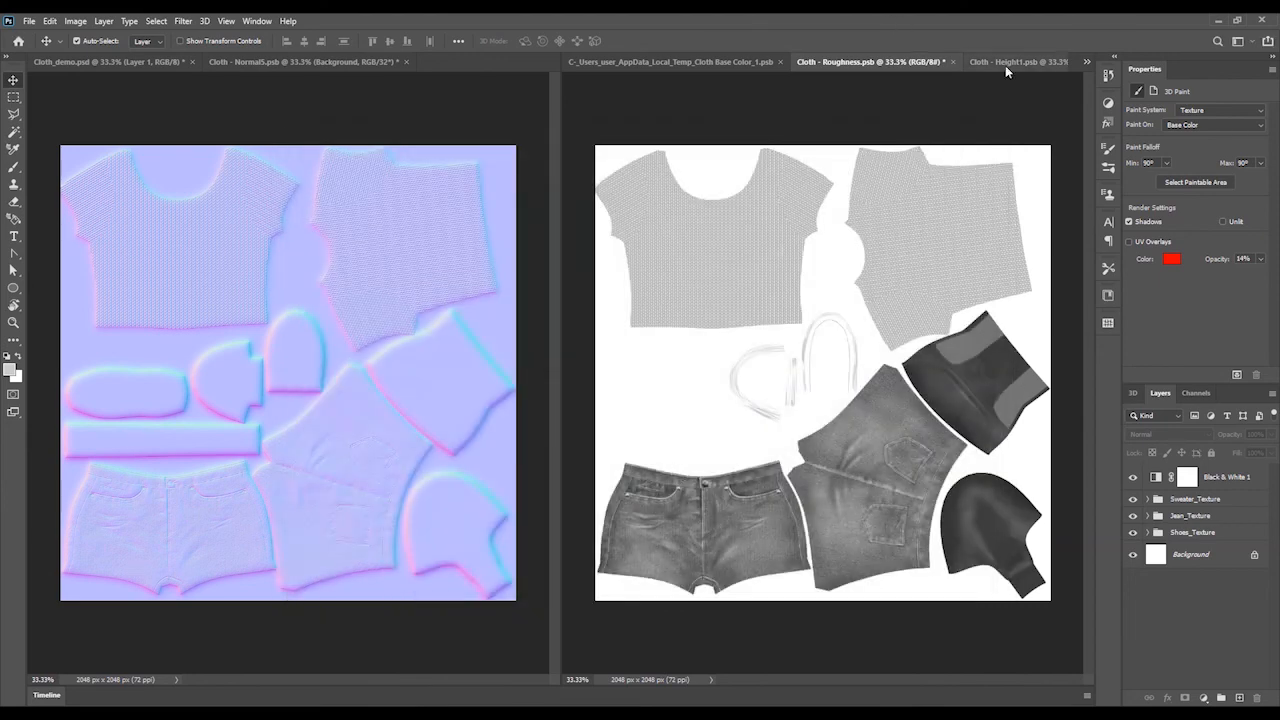
Export the height map as the PNG file Cloth_Height.png into the map folder
left_click(1005, 63)
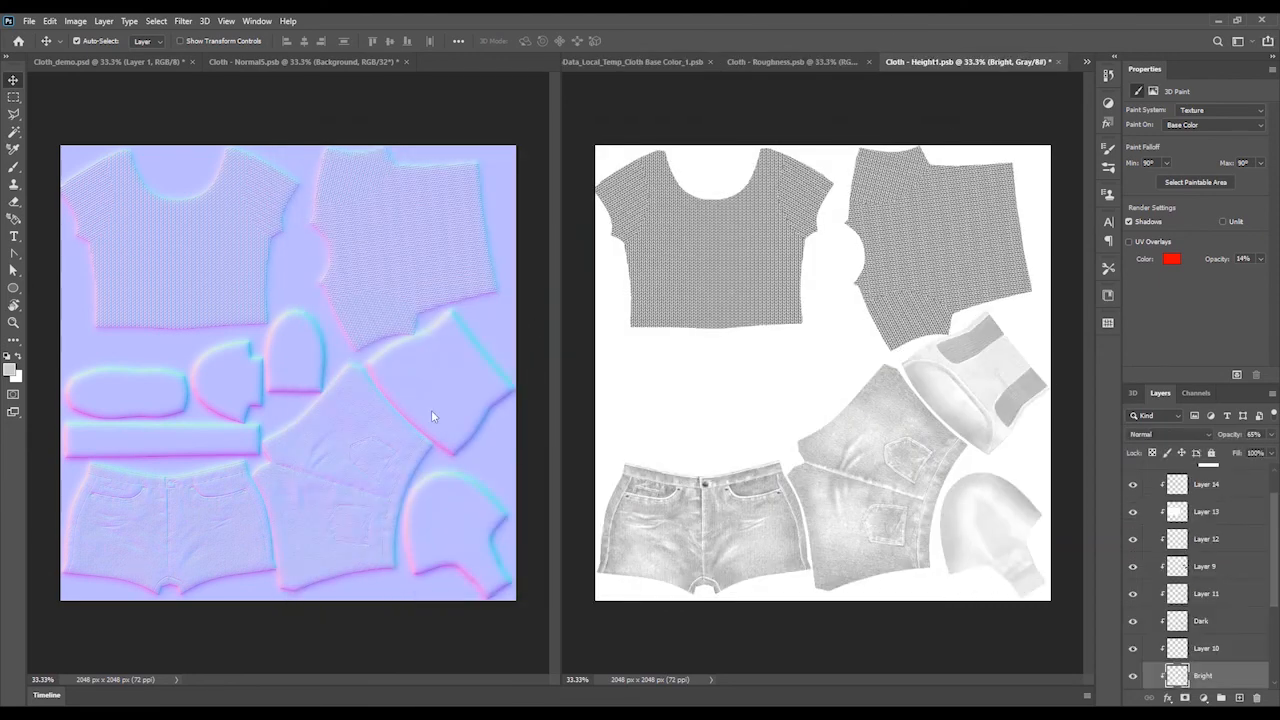
left_click(31, 21)
mouse_move(60, 209)
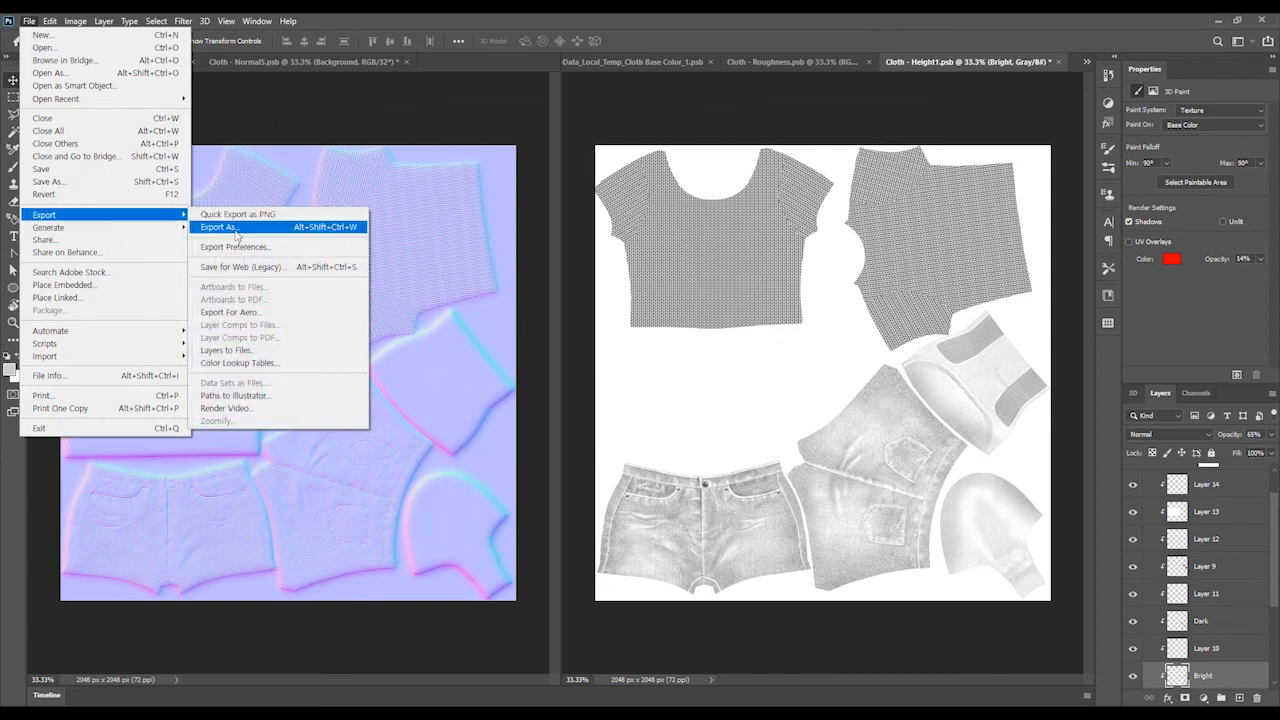
left_click(238, 232)
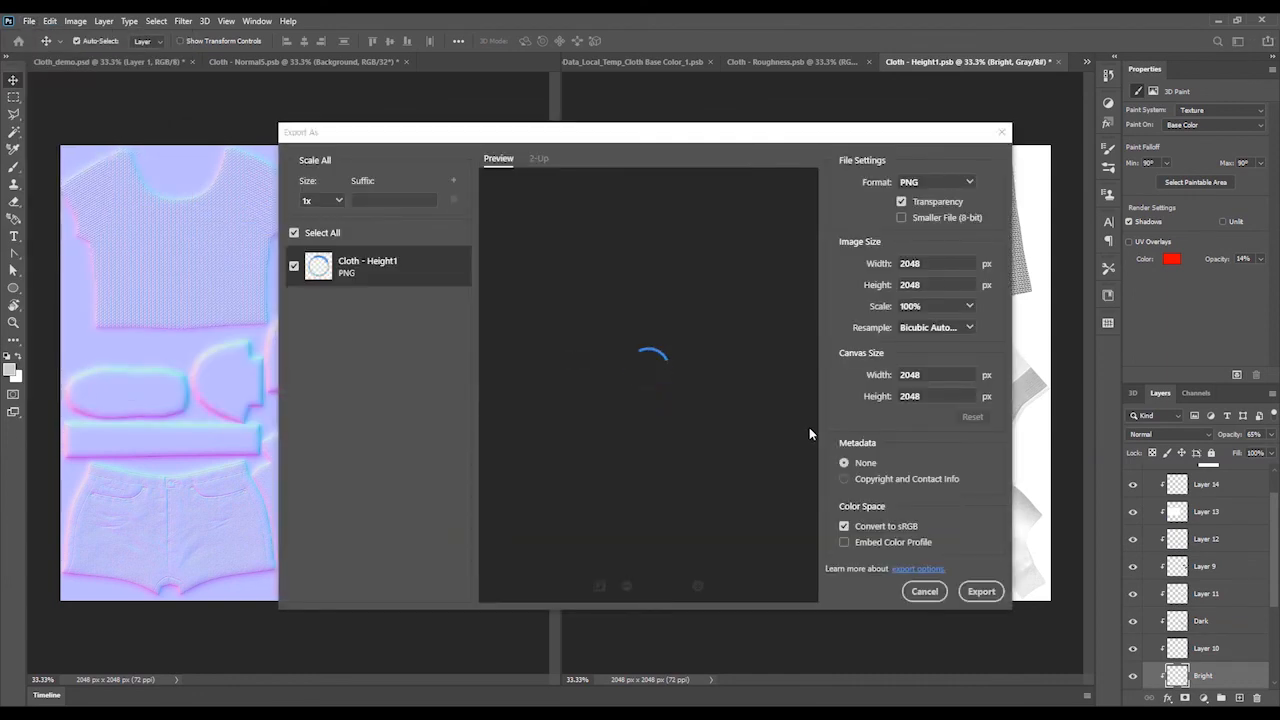
left_click(981, 591)
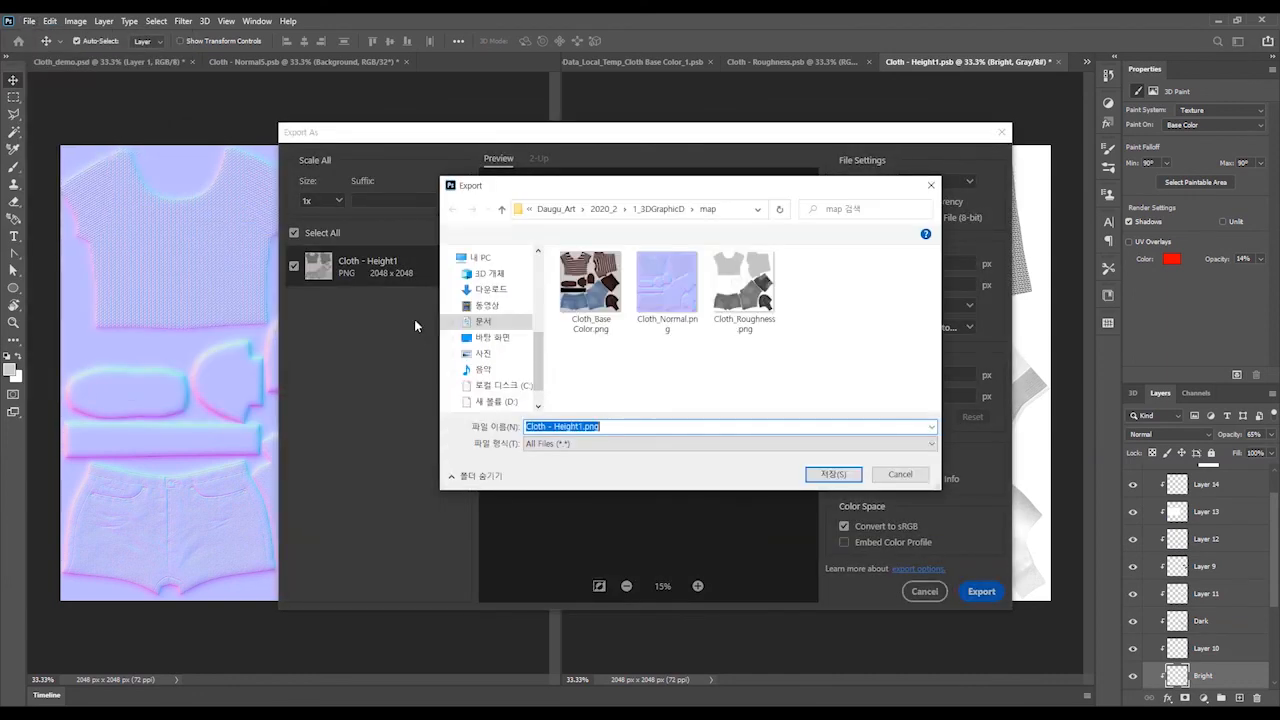
left_click(554, 427)
key("BackSpace")
key("BackSpace")
key("BackSpace")
type("_")
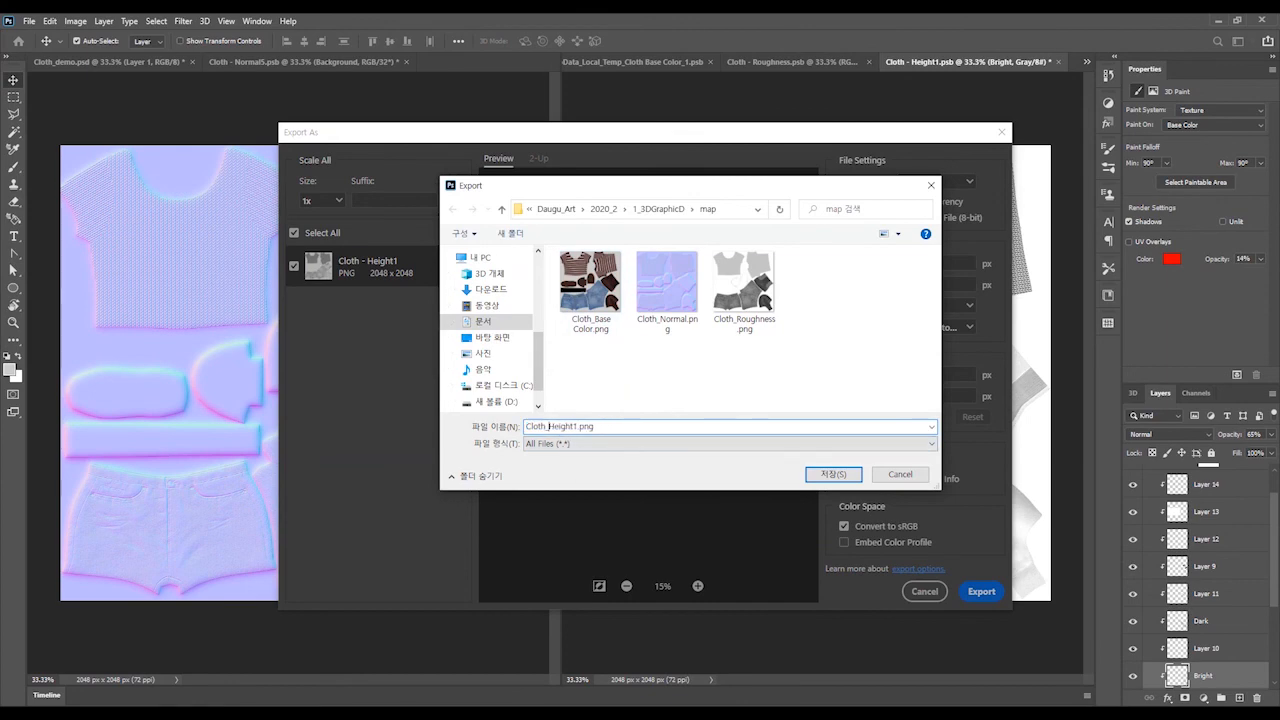
key("Return")
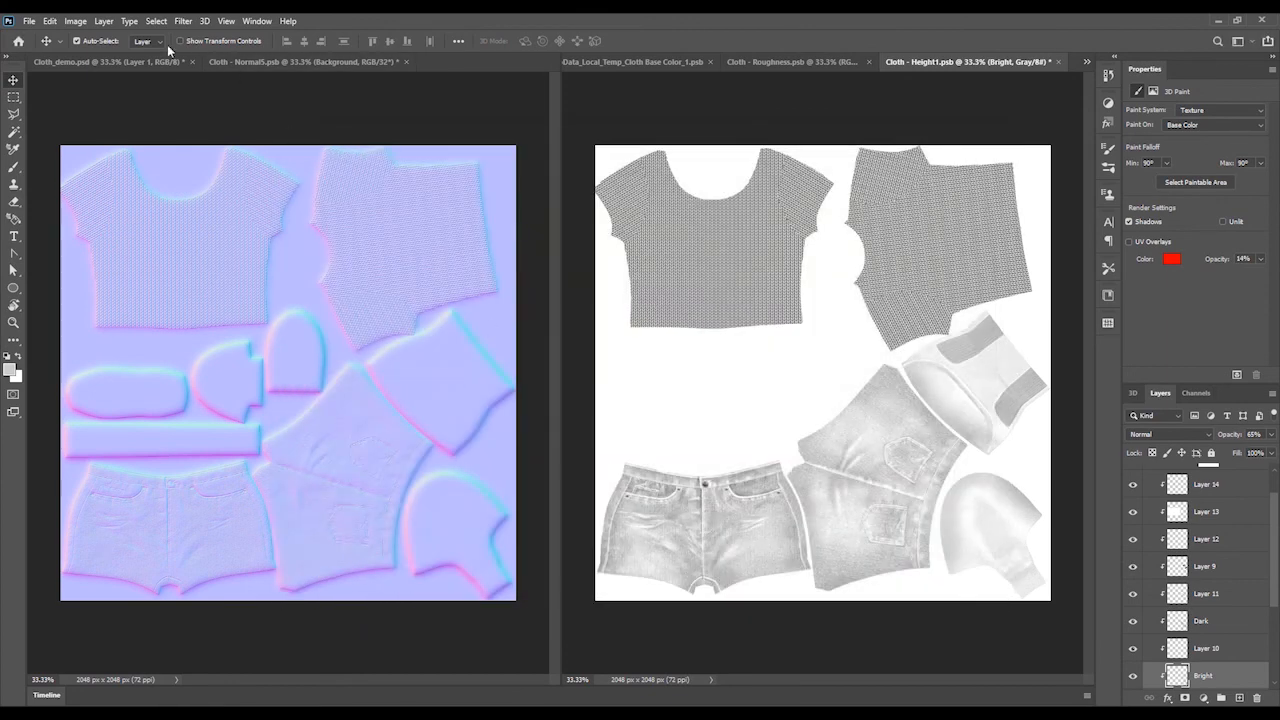
Open the Cloth material's opacity texture from the 3D model in Cloth_demo.psd
left_click(158, 62)
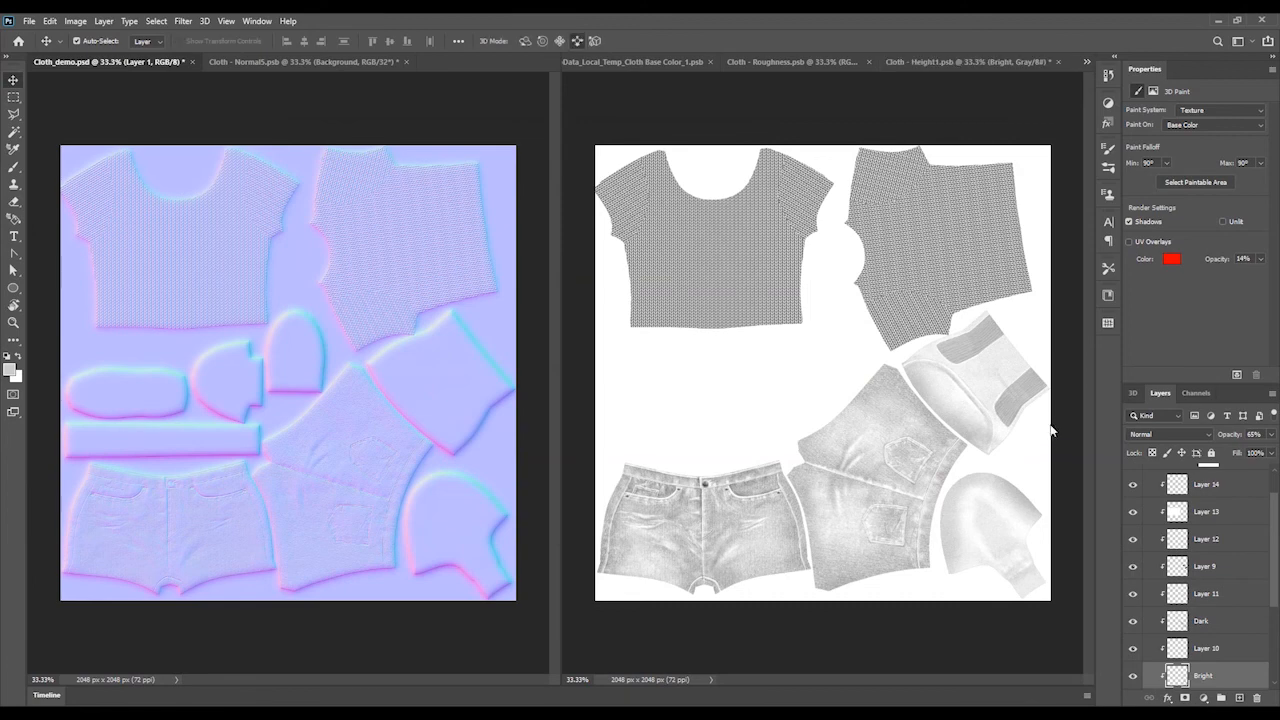
left_click(1133, 394)
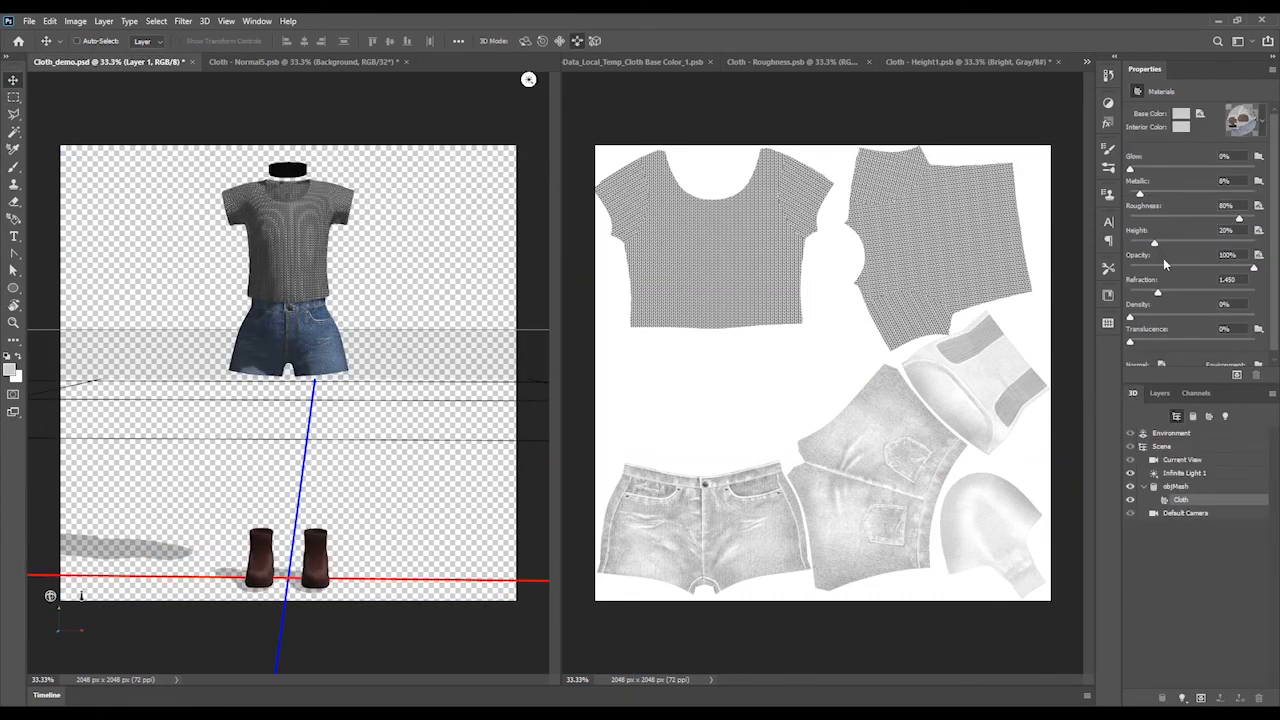
left_click(1258, 255)
left_click(1150, 268)
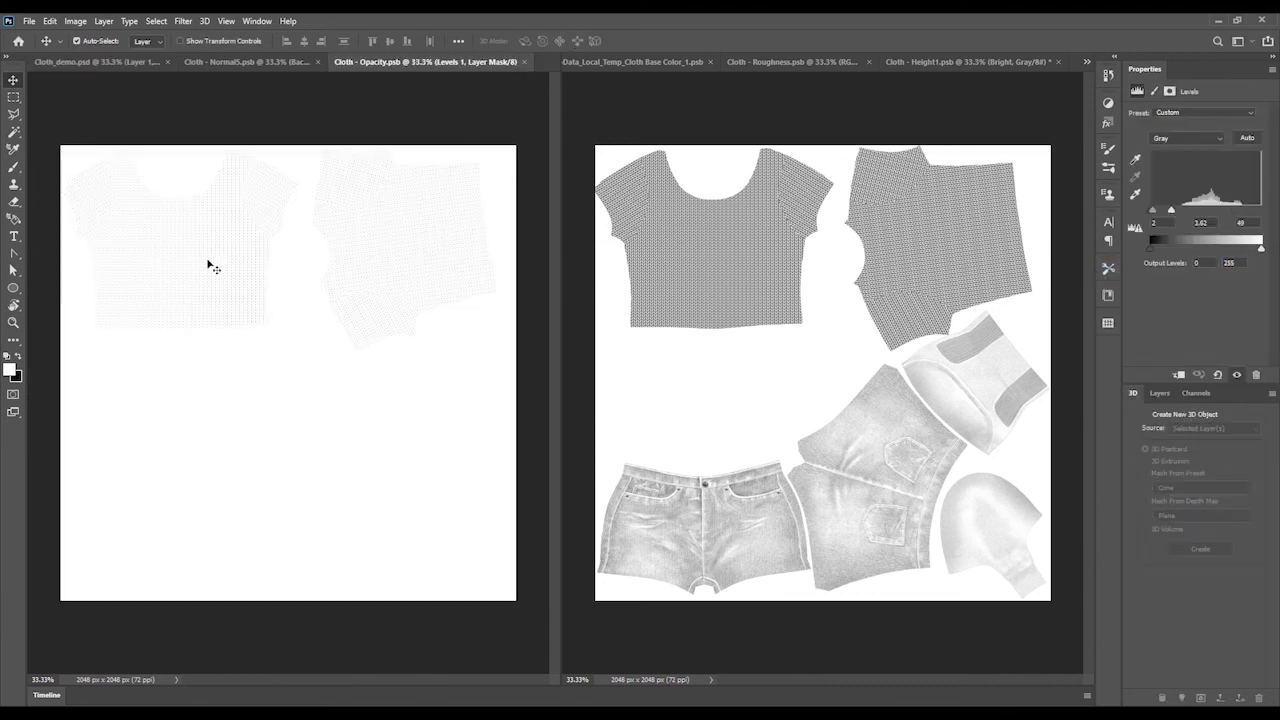
Export the opacity map as the PNG file Cloth_Opacity.png into the map folder
left_click(29, 20)
left_click(230, 227)
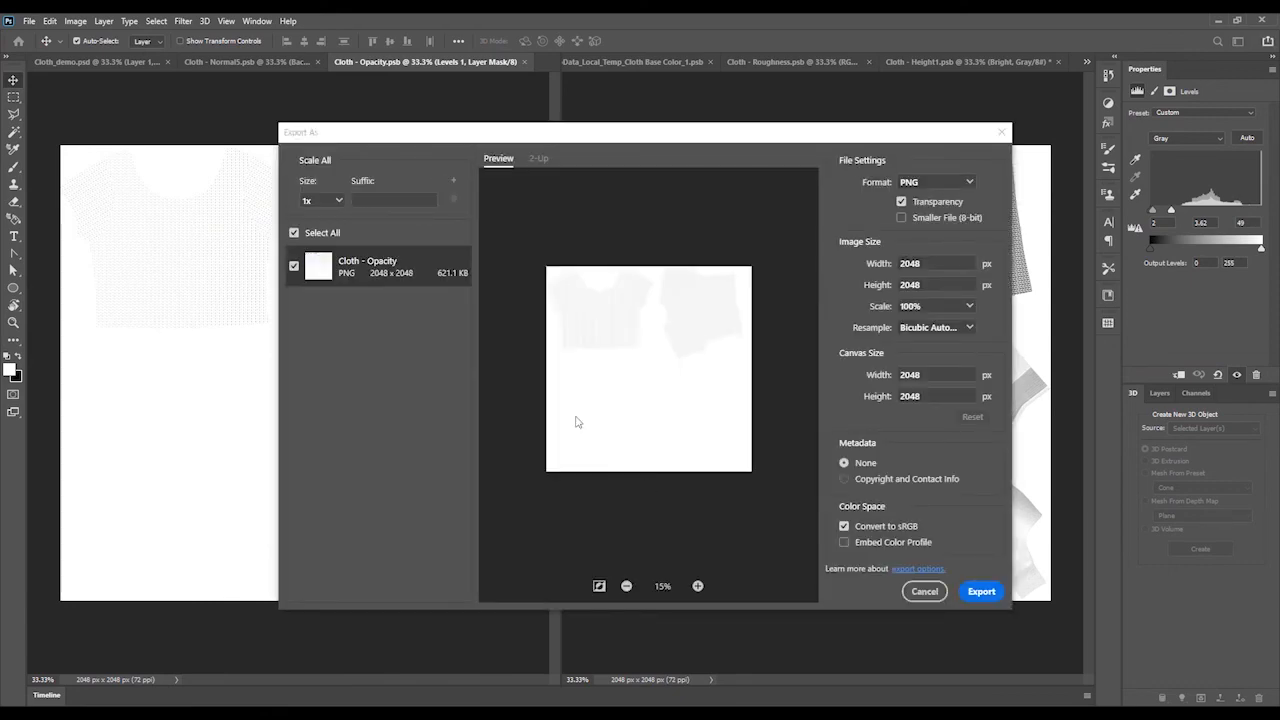
left_click(978, 590)
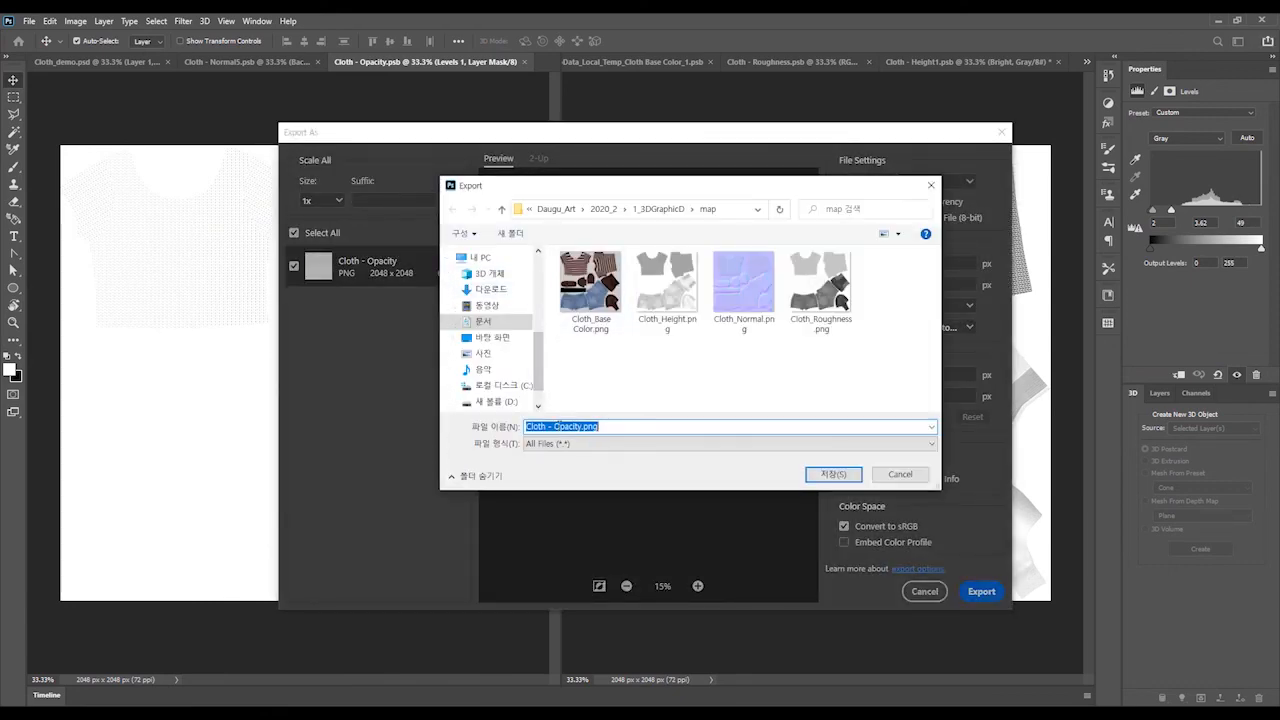
left_click(556, 426)
key("BackSpace")
key("BackSpace")
key("BackSpace")
type("_")
key("Return")
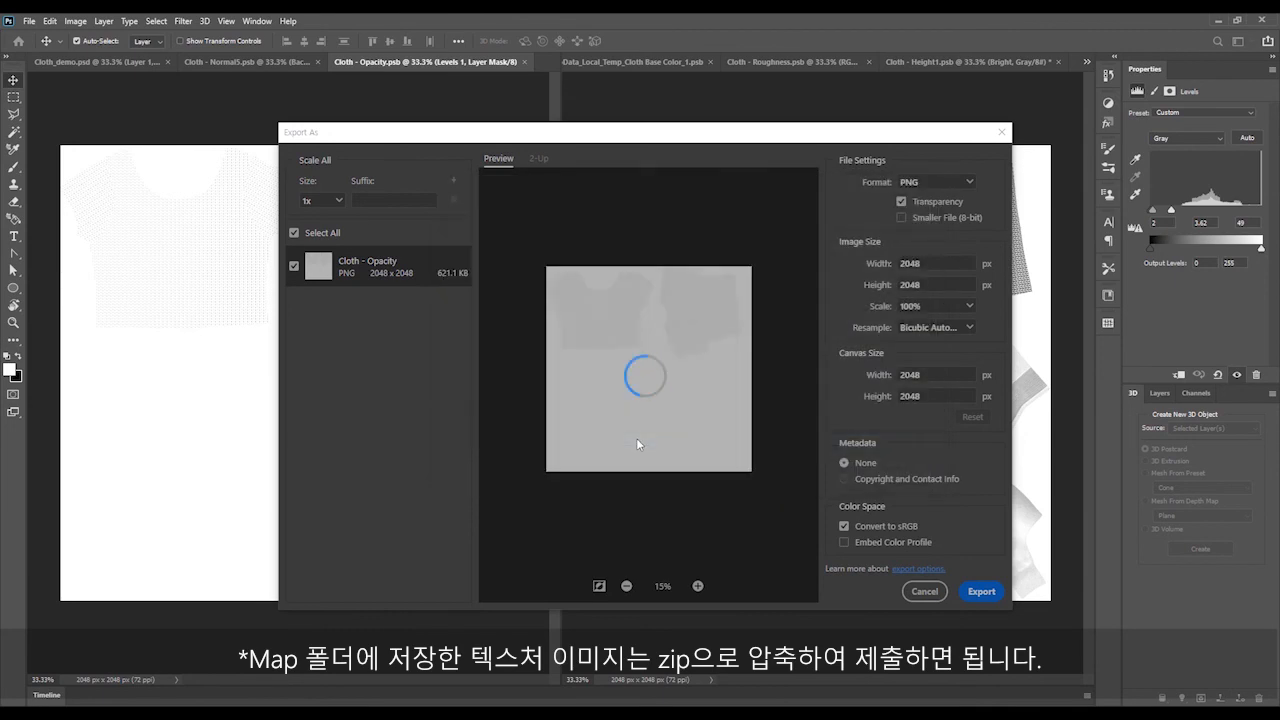